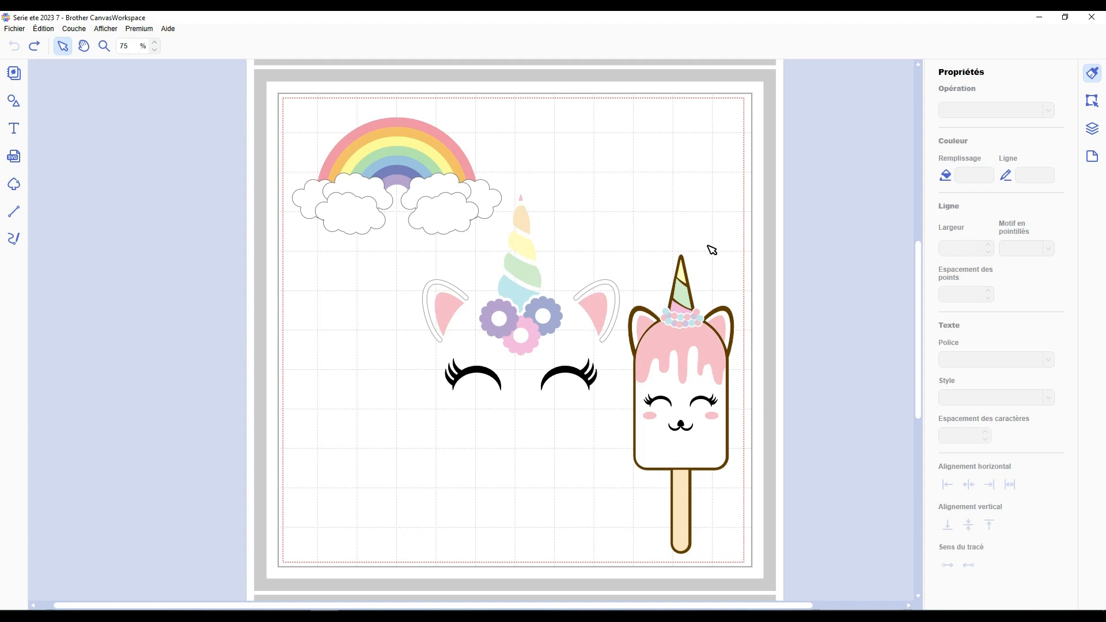
Select the rainbow, unicorn and ice-cream designs in turn to review the models on the mat.
{"action": "left_click", "coordinate": [423, 157]}
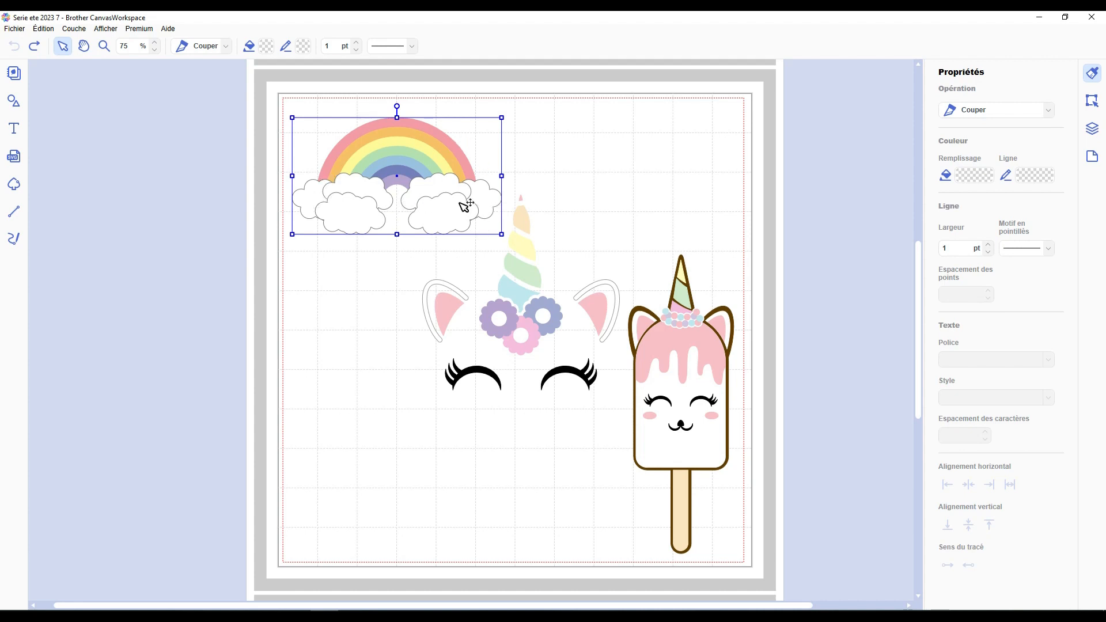
{"action": "left_click", "coordinate": [529, 312]}
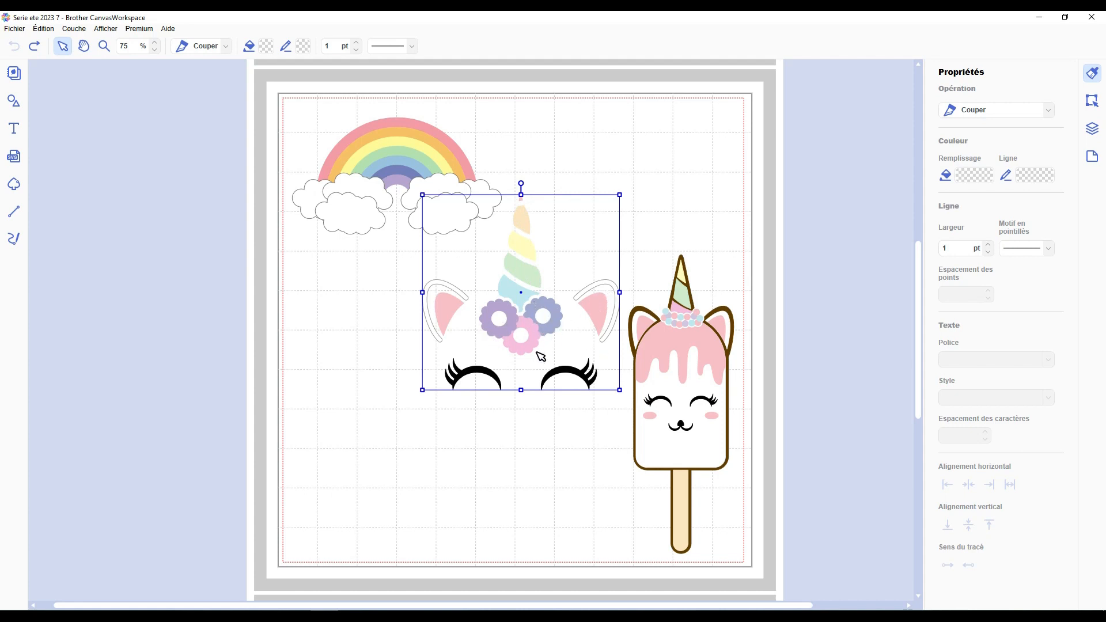
{"action": "left_click", "coordinate": [663, 340]}
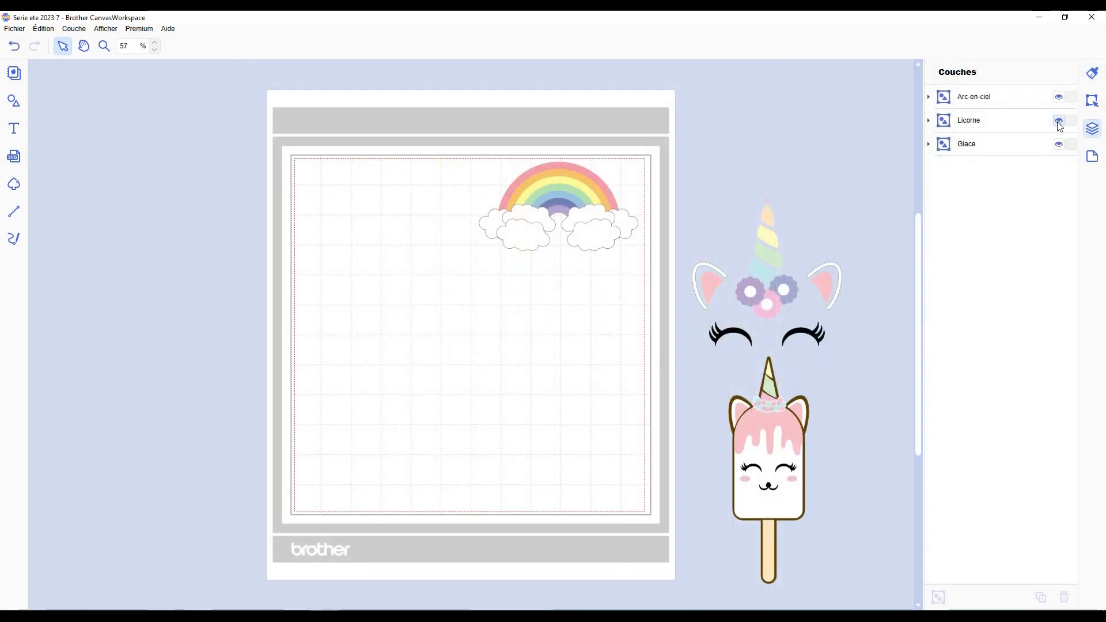
Hide the Licorne and Glace layers.
{"action": "left_click", "coordinate": [1058, 121]}
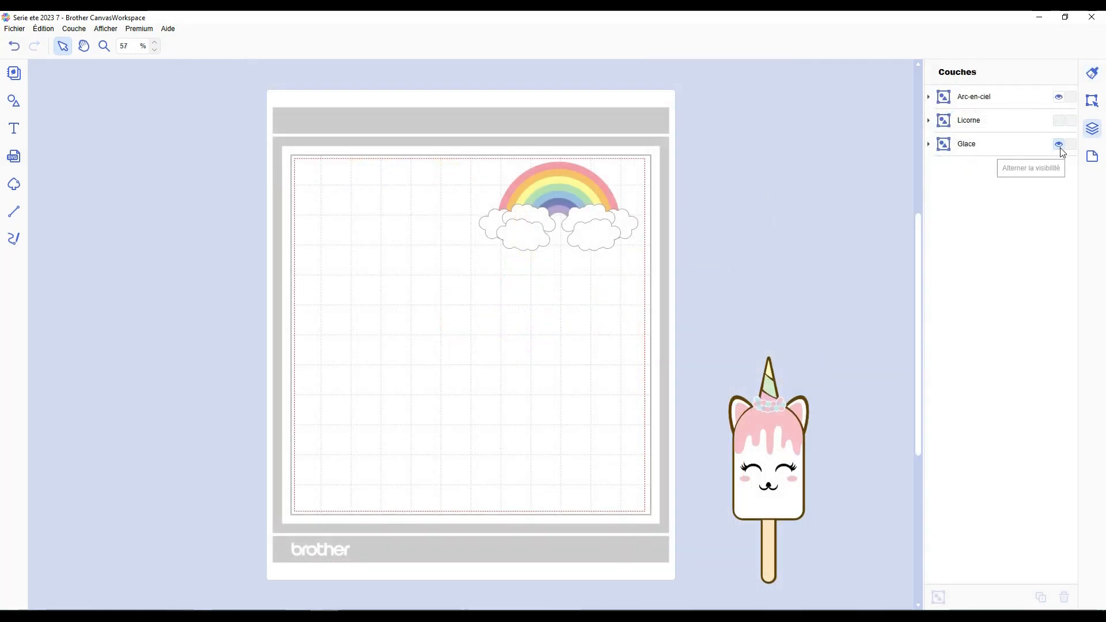
{"action": "left_click", "coordinate": [1060, 145]}
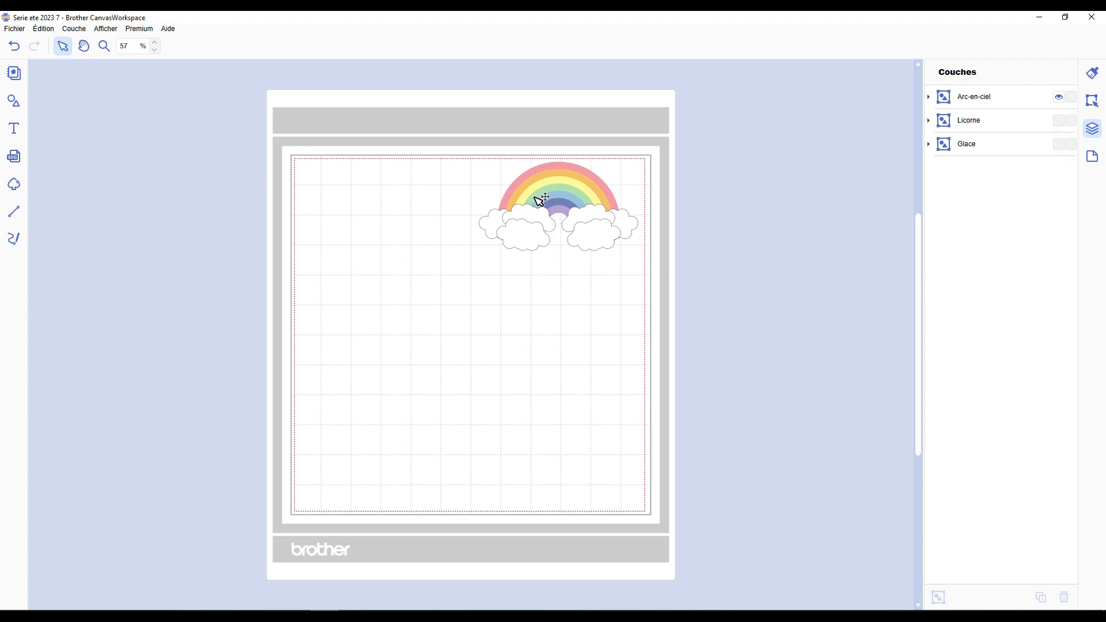
Add a plain circle to the middle of the mat and the double-circle shape near its upper-left corner.
{"action": "scroll", "coordinate": [494, 262], "scroll_direction": "up", "scroll_amount": 1}
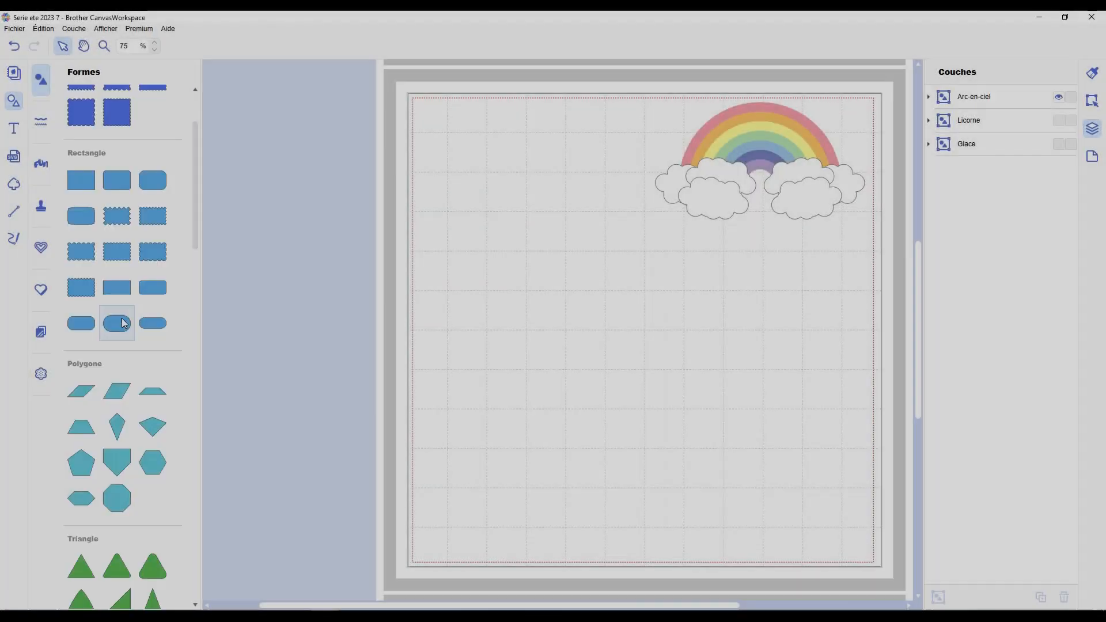
{"action": "scroll", "coordinate": [125, 346], "scroll_direction": "down", "scroll_amount": 6}
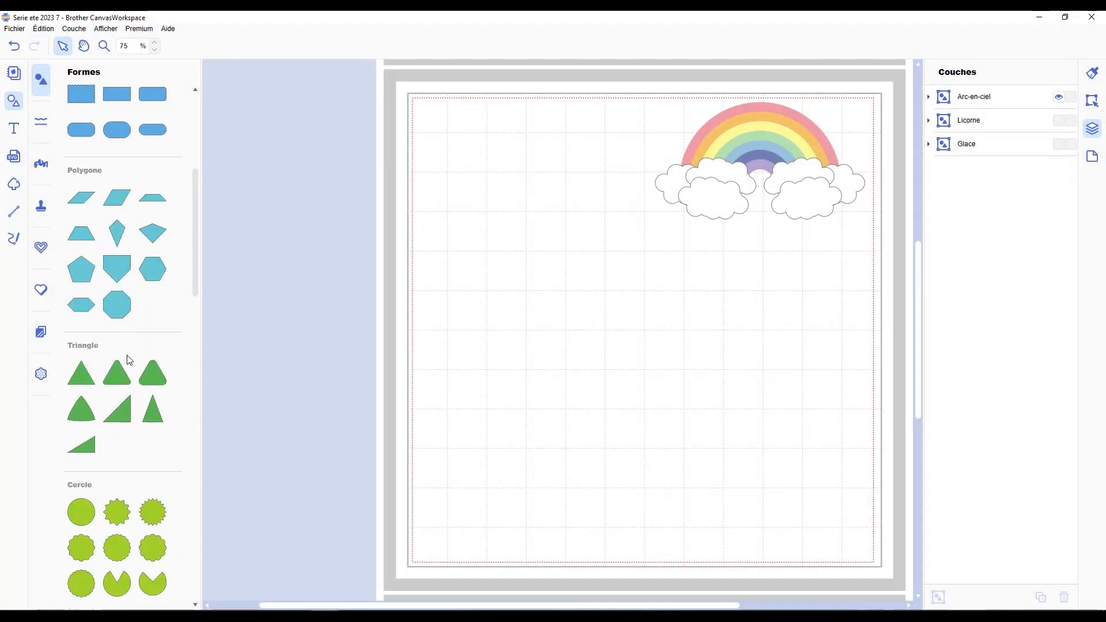
{"action": "left_click_drag", "start_coordinate": [81, 375], "coordinate": [653, 330]}
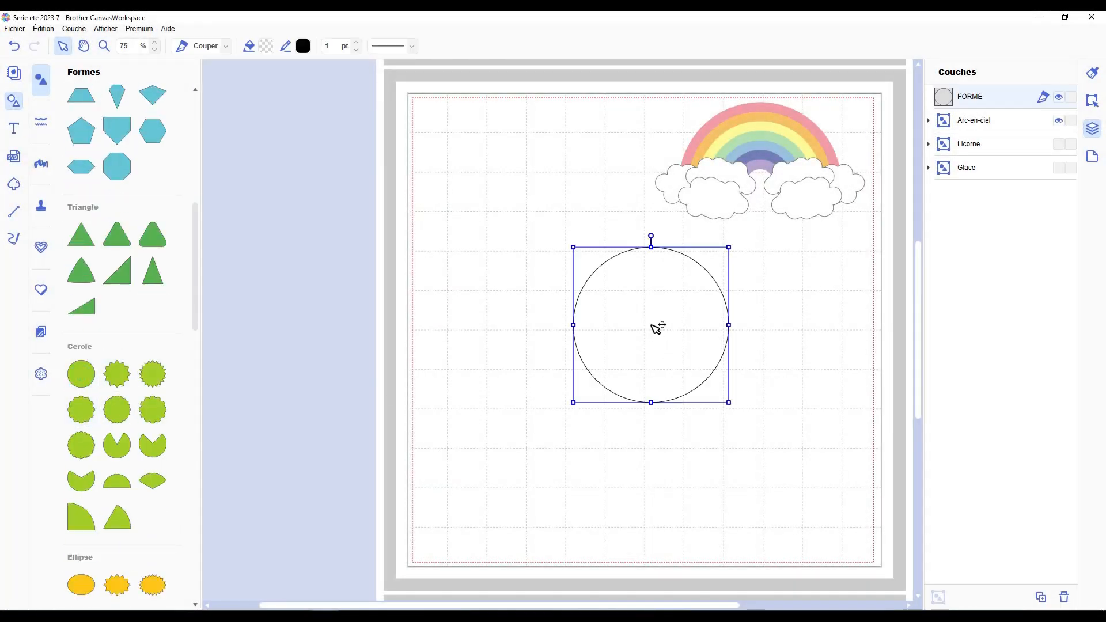
{"action": "scroll", "coordinate": [115, 475], "scroll_direction": "down", "scroll_amount": 7}
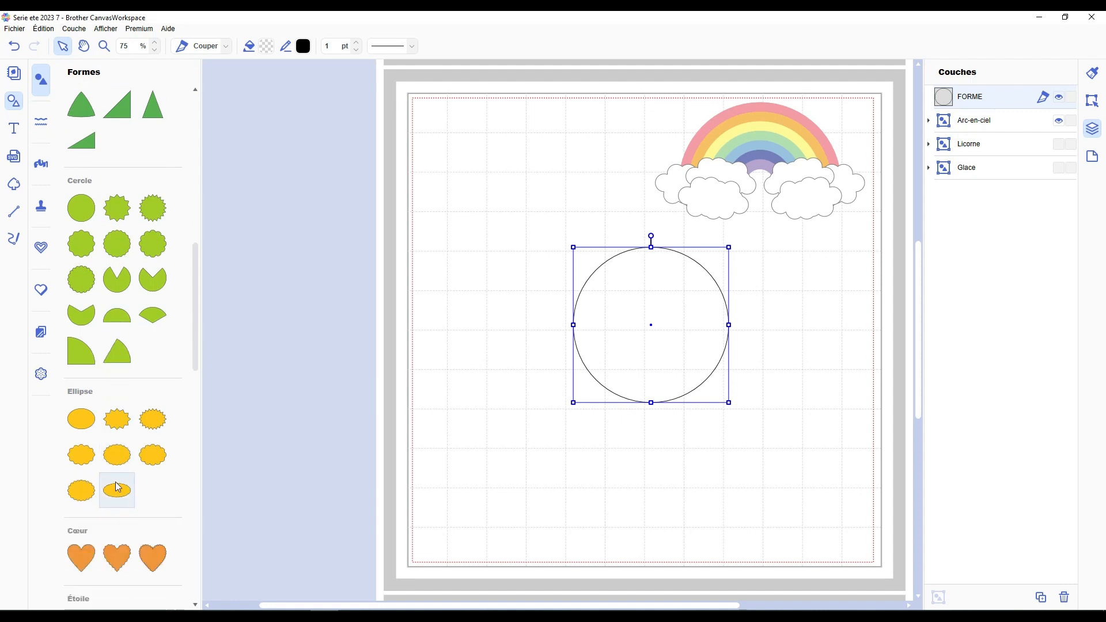
{"action": "scroll", "coordinate": [117, 487], "scroll_direction": "down", "scroll_amount": 5}
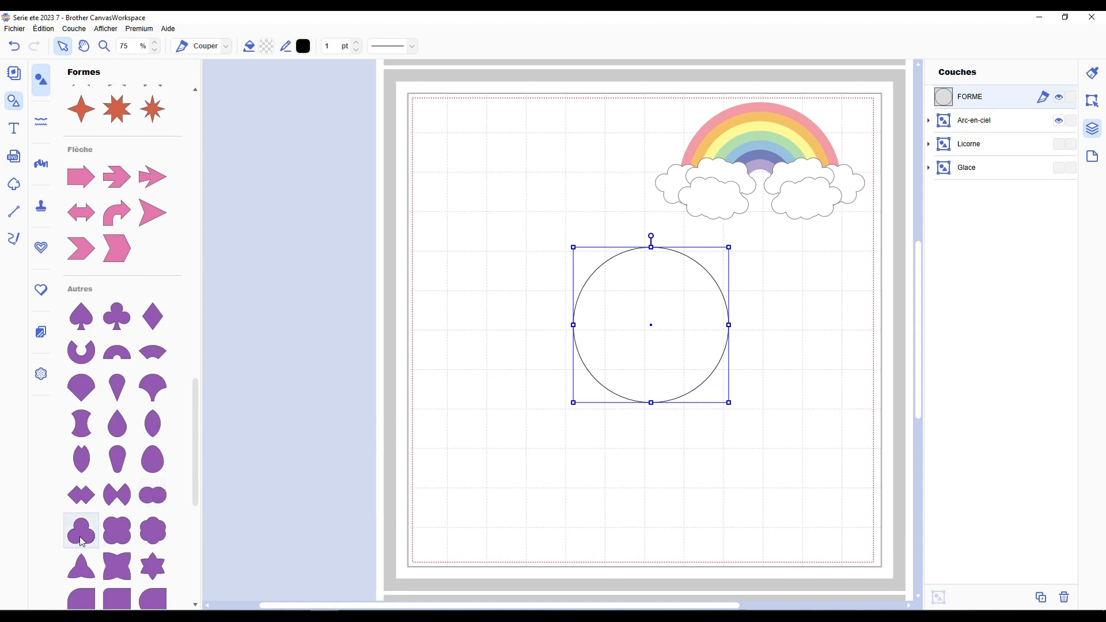
{"action": "left_click_drag", "start_coordinate": [152, 495], "coordinate": [417, 244]}
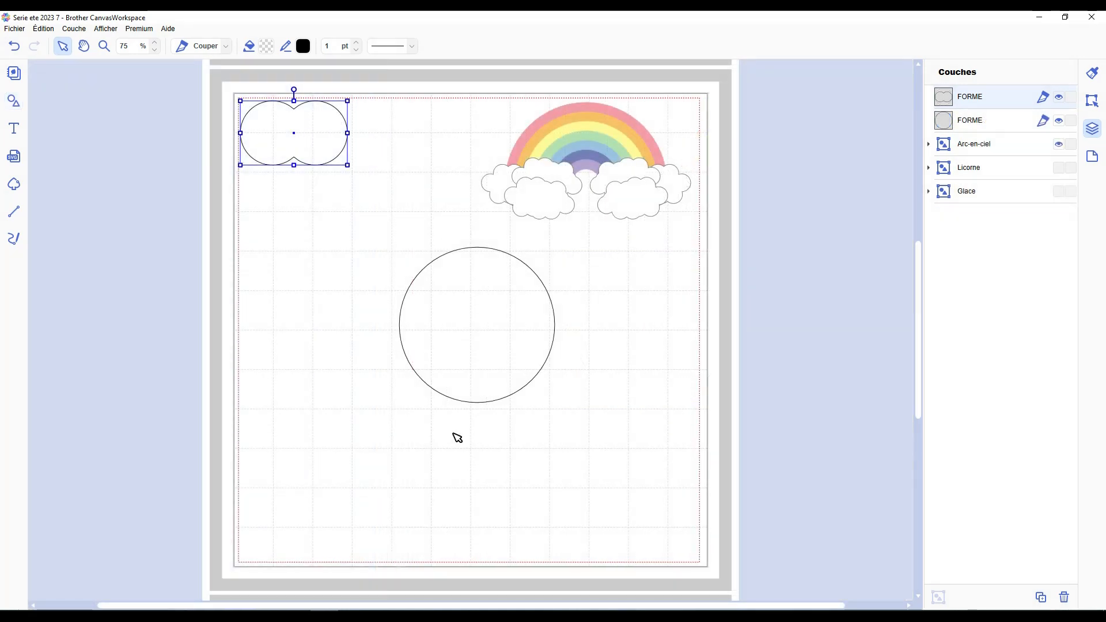
Move the circle slightly lower on the mat and set its width to 170 mm with the aspect ratio kept.
{"action": "scroll", "coordinate": [454, 430], "scroll_direction": "up", "scroll_amount": 1}
{"action": "scroll", "coordinate": [504, 358], "scroll_direction": "down", "scroll_amount": 3}
{"action": "left_click_drag", "start_coordinate": [486, 258], "coordinate": [467, 302]}
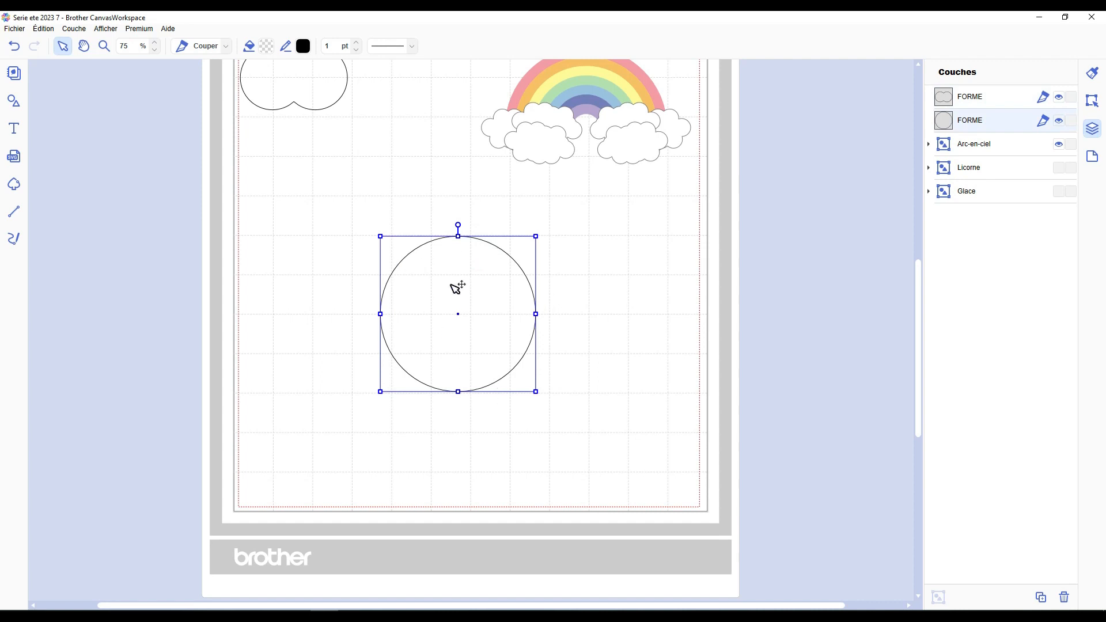
{"action": "left_click", "coordinate": [1092, 100]}
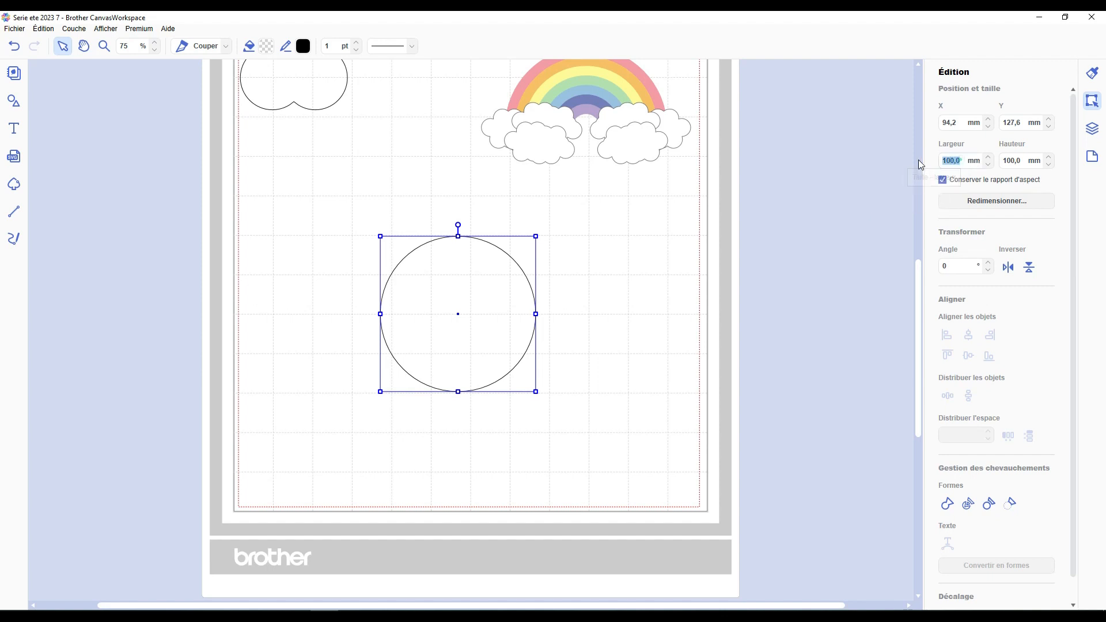
{"action": "type", "text": "170"}
{"action": "key", "text": "Return"}
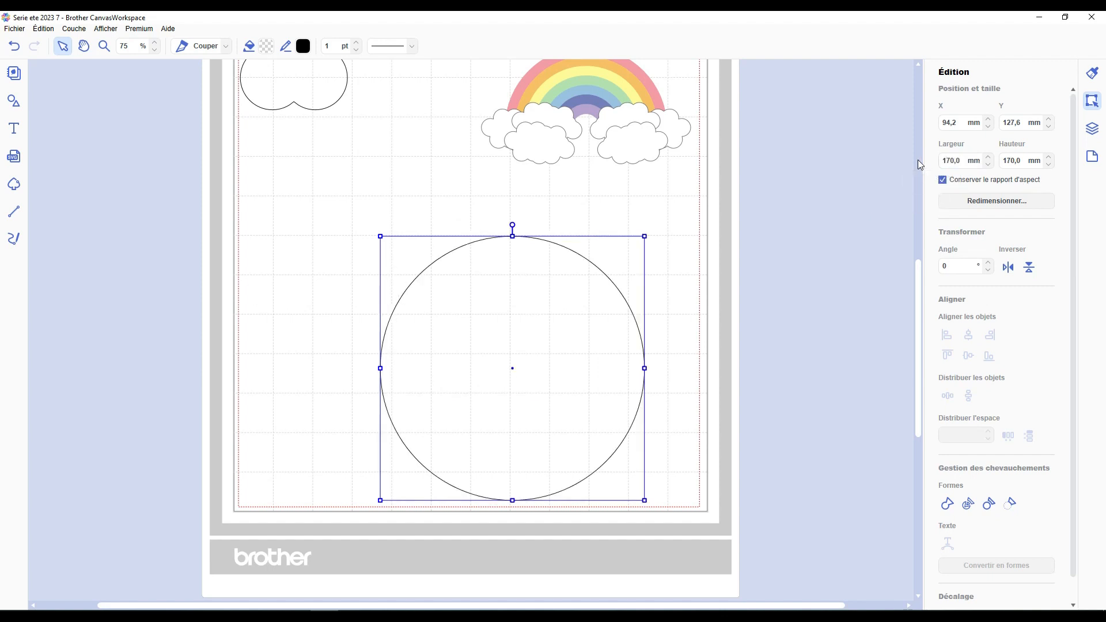
Reposition the large circle below the rainbow and paste seven copies of it, making eight circles.
{"action": "left_click_drag", "start_coordinate": [523, 356], "coordinate": [493, 314]}
{"action": "key", "text": "ctrl+v"}
{"action": "scroll", "coordinate": [492, 314], "scroll_direction": "up", "scroll_amount": 2}
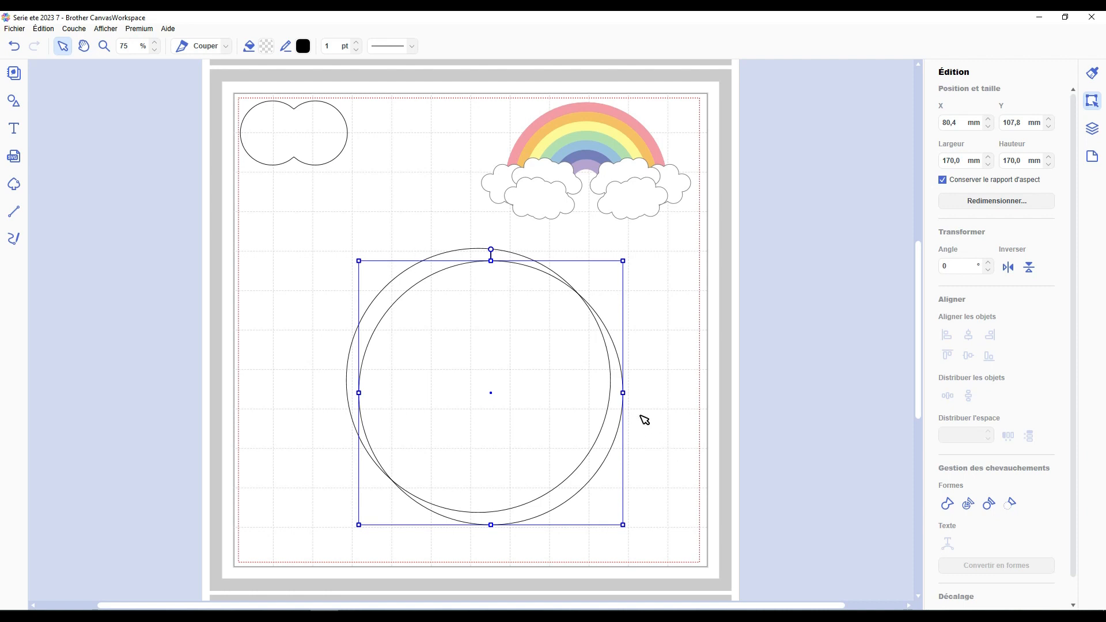
{"action": "key", "text": "ctrl+v"}
{"action": "key", "text": "ctrl+v"}
{"action": "key", "text": "ctrl+v"}
{"action": "key", "text": "ctrl+v"}
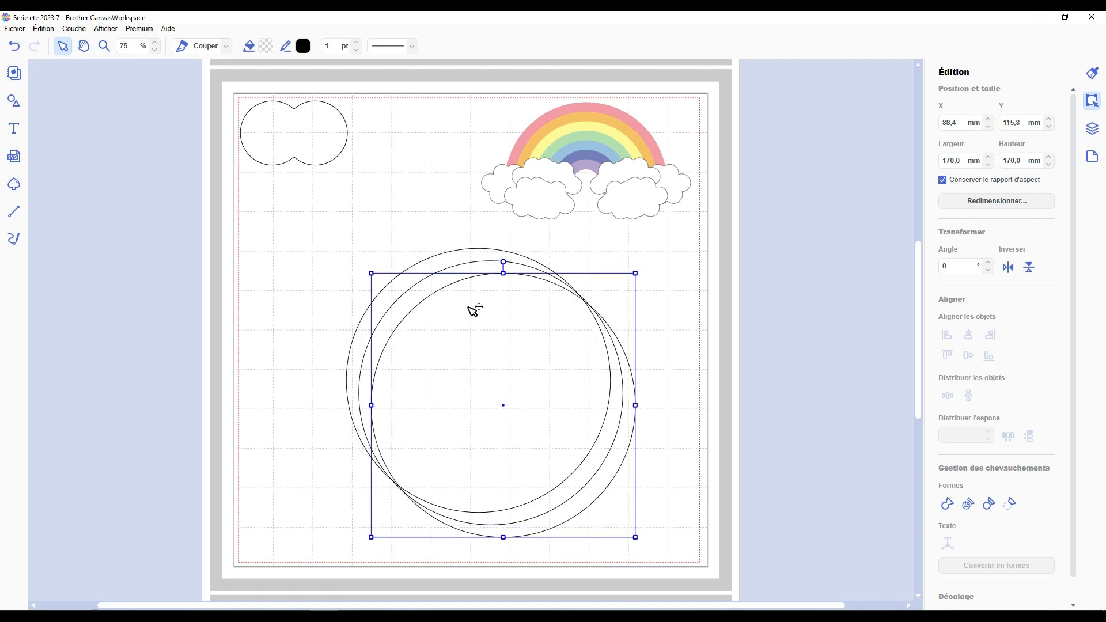
{"action": "key", "text": "ctrl+v"}
{"action": "key", "text": "ctrl+v"}
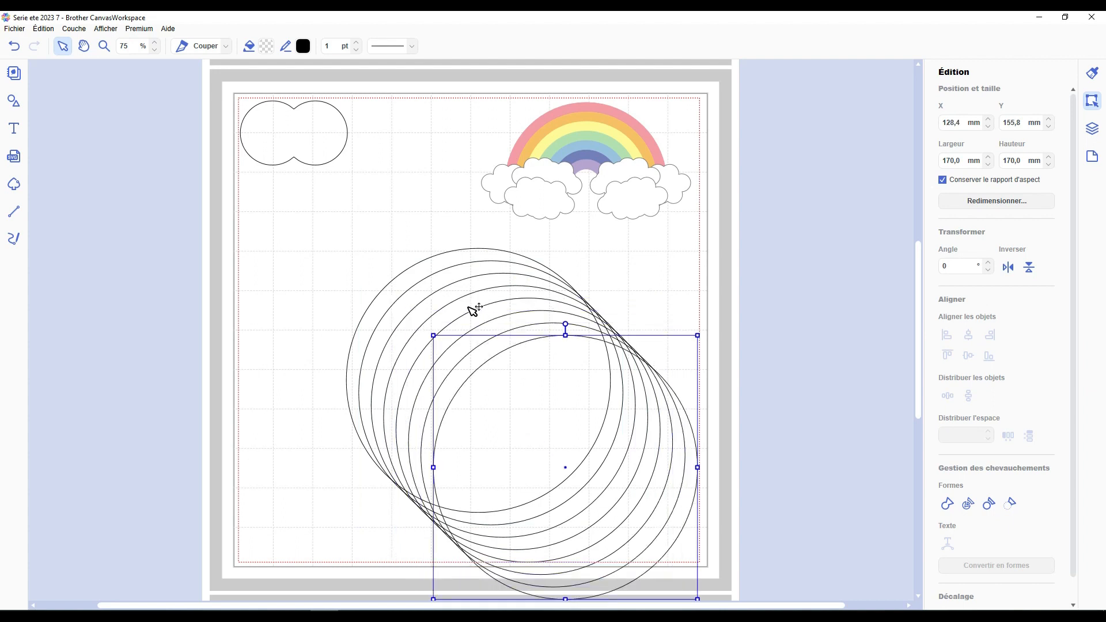
Align all eight circles on their horizontal and vertical centres and move the stack up within the mat.
{"action": "left_click", "coordinate": [425, 235]}
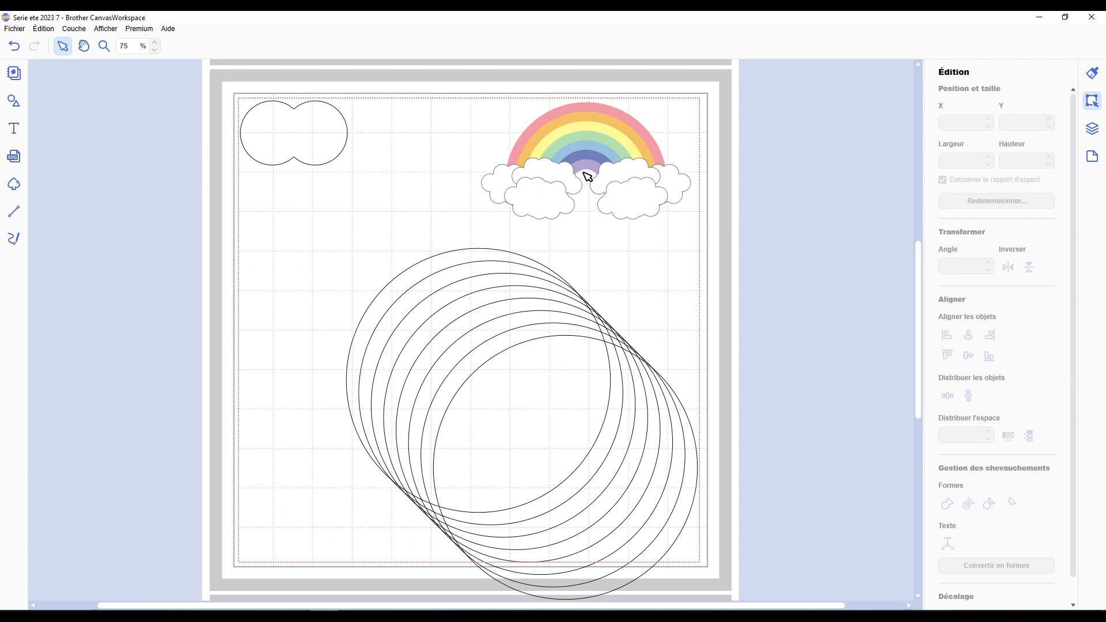
{"action": "left_click_drag", "start_coordinate": [387, 245], "coordinate": [570, 454]}
{"action": "left_click", "coordinate": [969, 335]}
{"action": "left_click", "coordinate": [969, 356]}
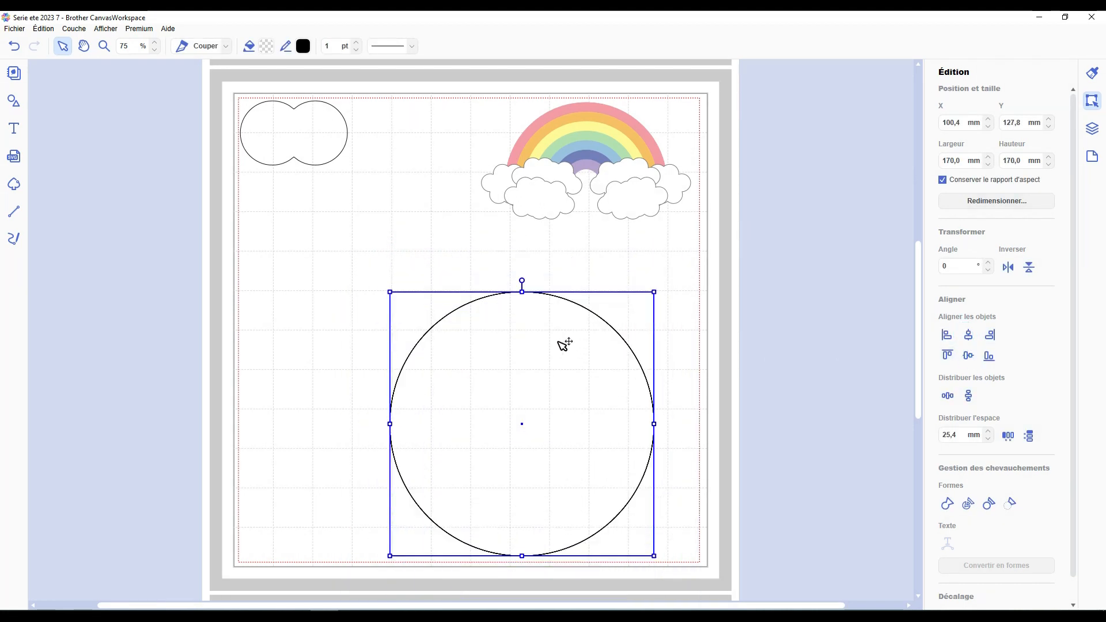
{"action": "left_click_drag", "start_coordinate": [562, 342], "coordinate": [507, 302]}
{"action": "left_click", "coordinate": [734, 302]}
Move the lowest circle layer above the double-circle layer, and set the next circle's width to 150 mm.
{"action": "left_click", "coordinate": [1092, 128]}
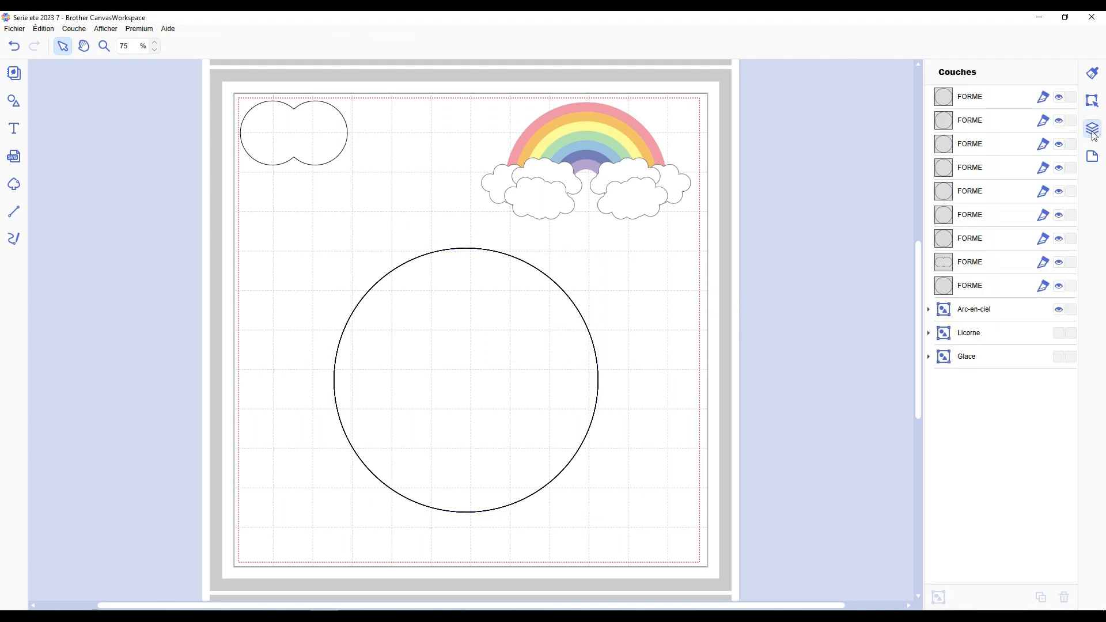
{"action": "left_click", "coordinate": [979, 263]}
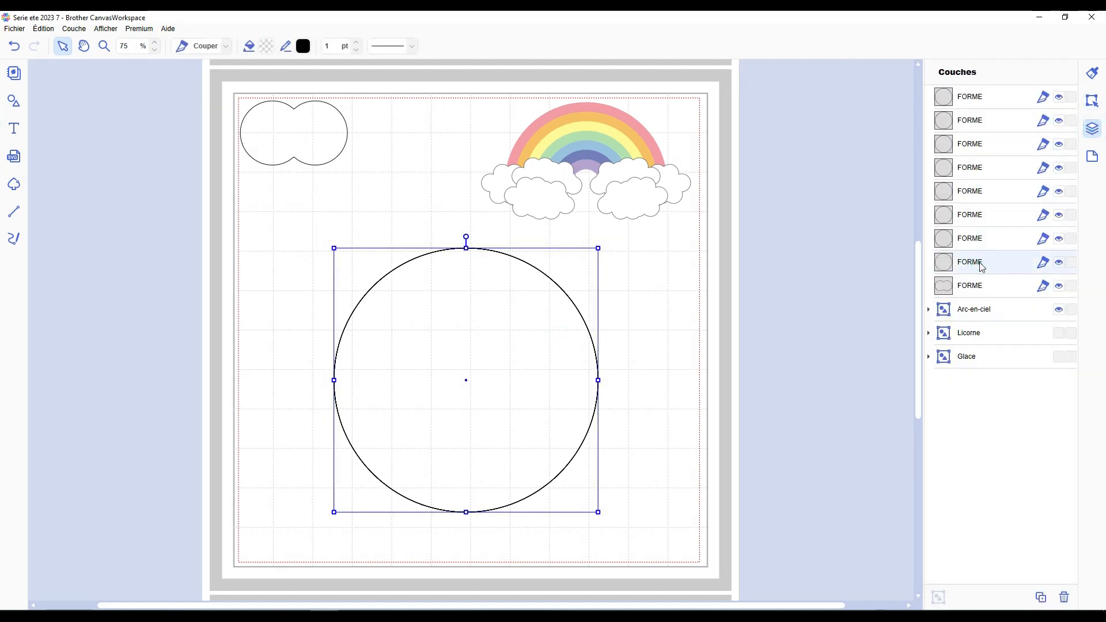
{"action": "left_click", "coordinate": [957, 241]}
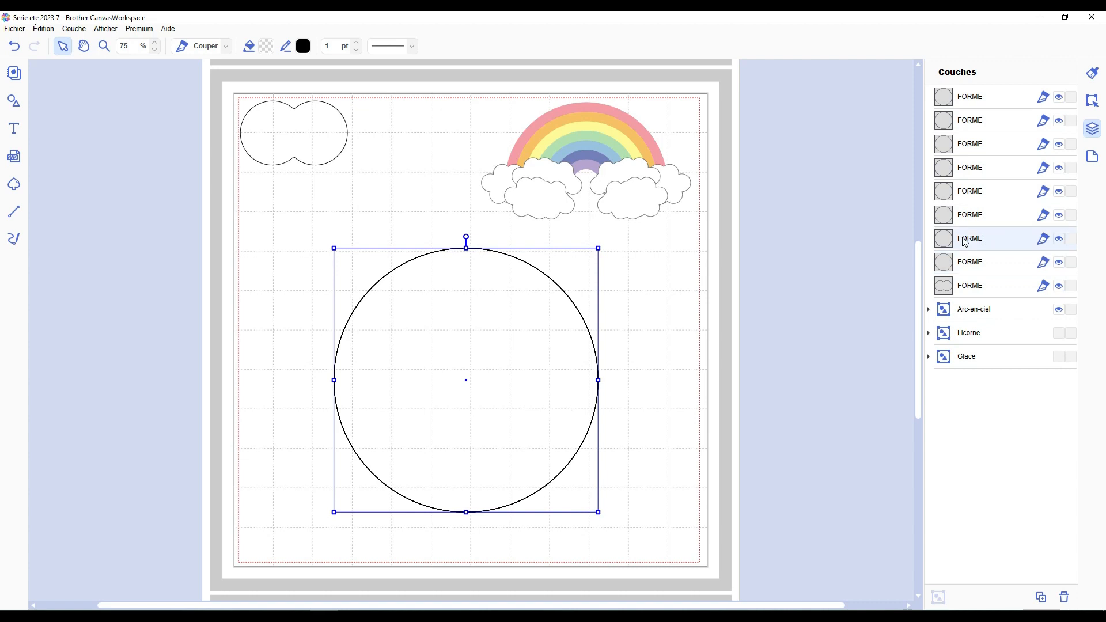
{"action": "left_click", "coordinate": [1092, 100]}
{"action": "left_click", "coordinate": [958, 161]}
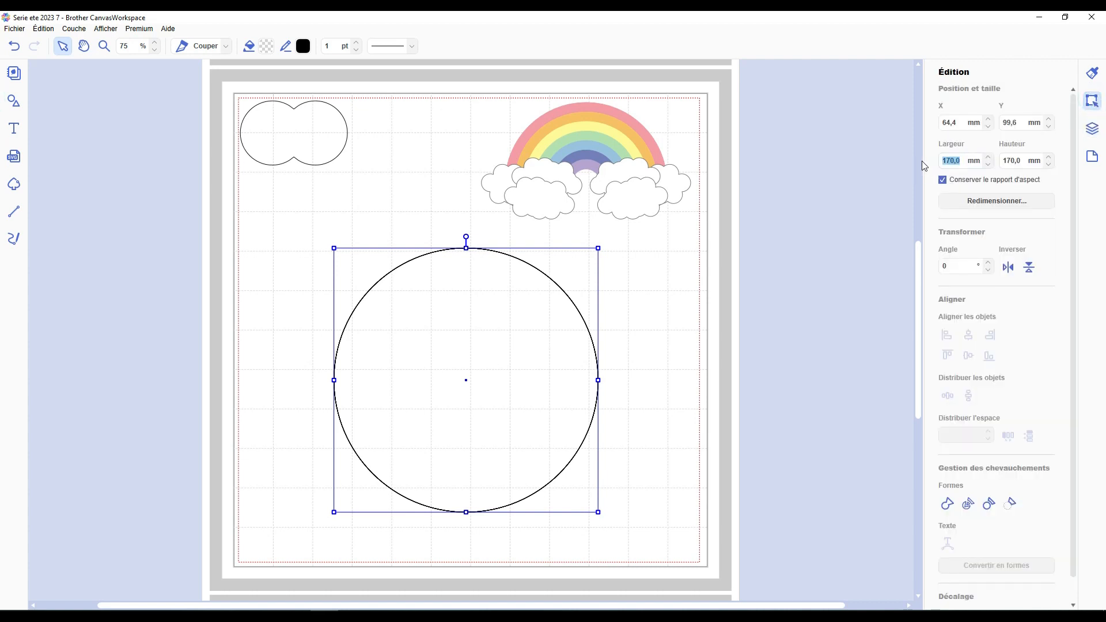
{"action": "type", "text": "150"}
{"action": "key", "text": "Return"}
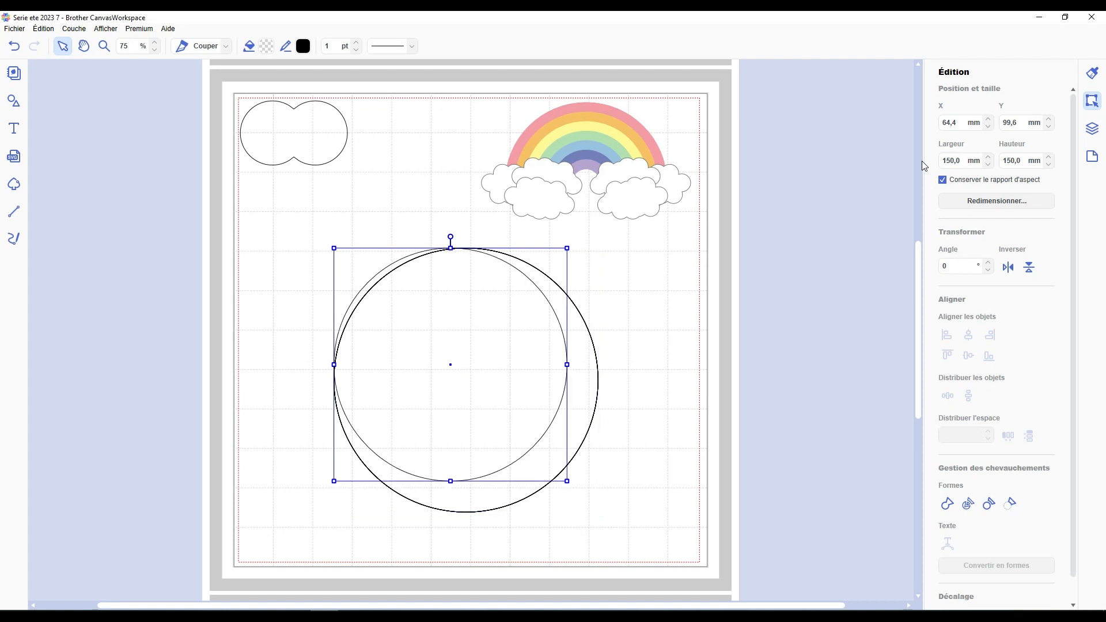
Select the following full-size circle in the layer order and set its width to 130 mm.
{"action": "left_click", "coordinate": [1092, 128]}
{"action": "left_click", "coordinate": [961, 223]}
{"action": "left_click", "coordinate": [1093, 100]}
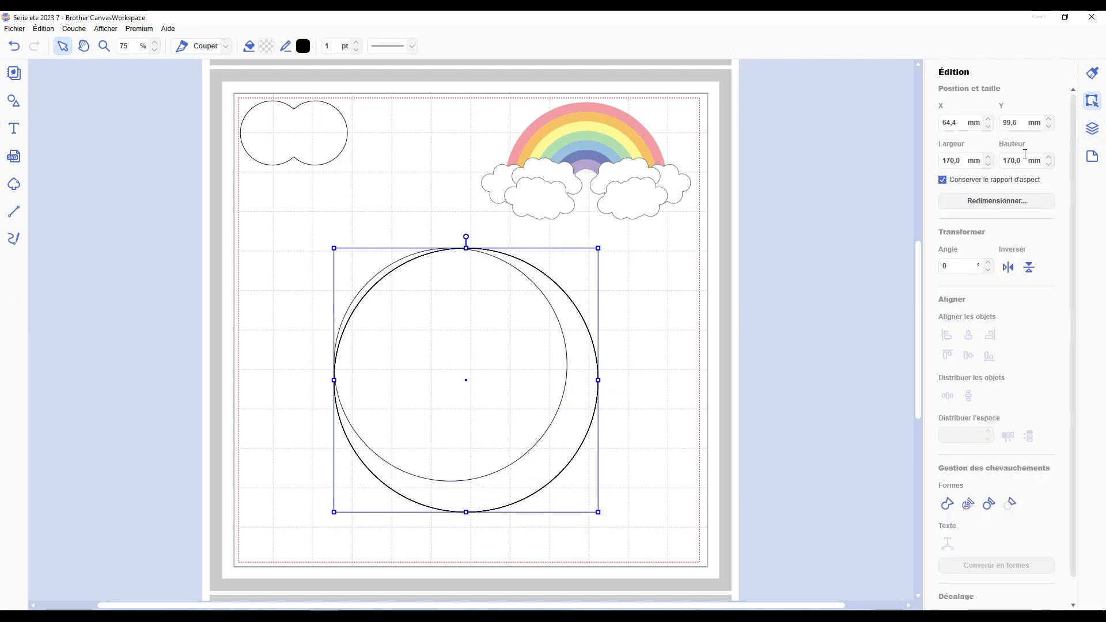
{"action": "left_click_drag", "start_coordinate": [963, 166], "coordinate": [931, 167]}
{"action": "type", "text": "1"}
{"action": "key", "text": "Return"}
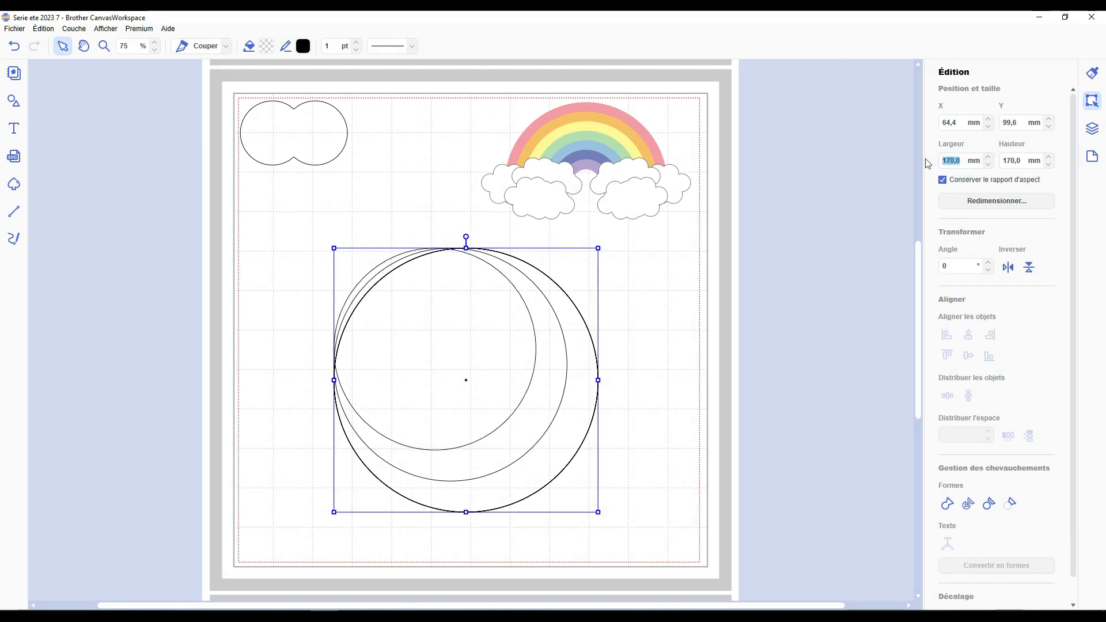
Set the widths of the next two full-size circles to 110 mm and 90 mm.
{"action": "left_click", "coordinate": [959, 163]}
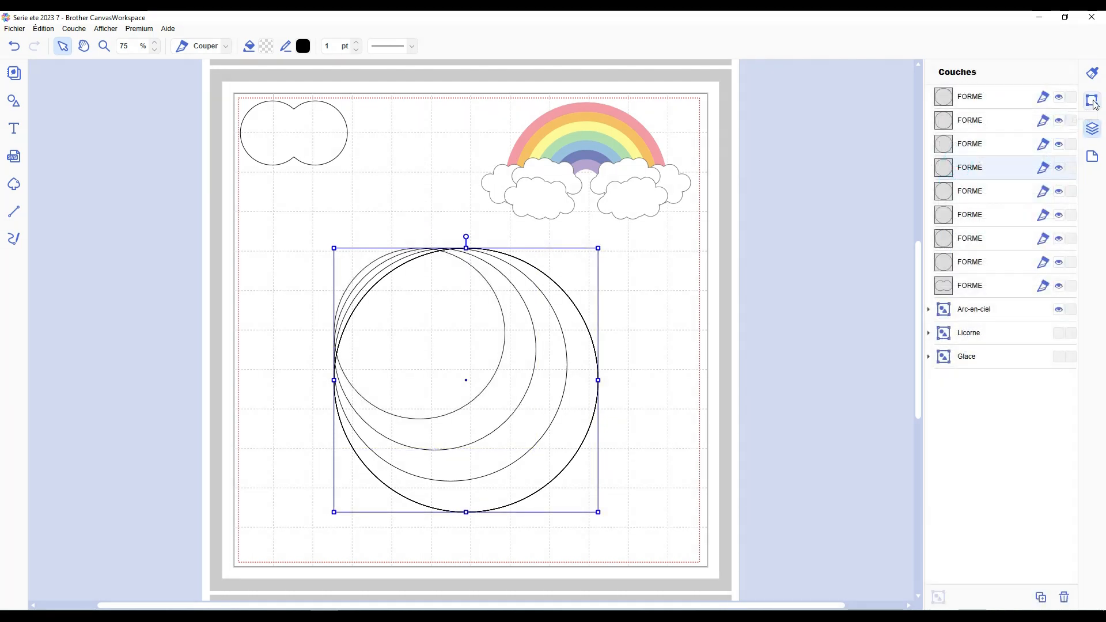
{"action": "left_click", "coordinate": [1093, 101]}
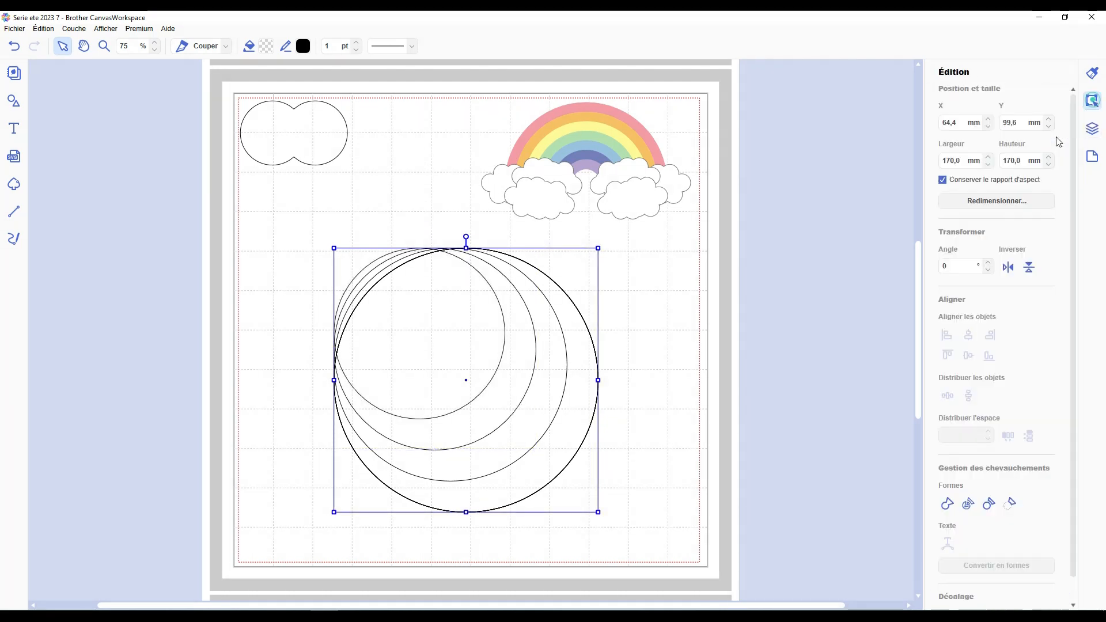
{"action": "left_click", "coordinate": [940, 165]}
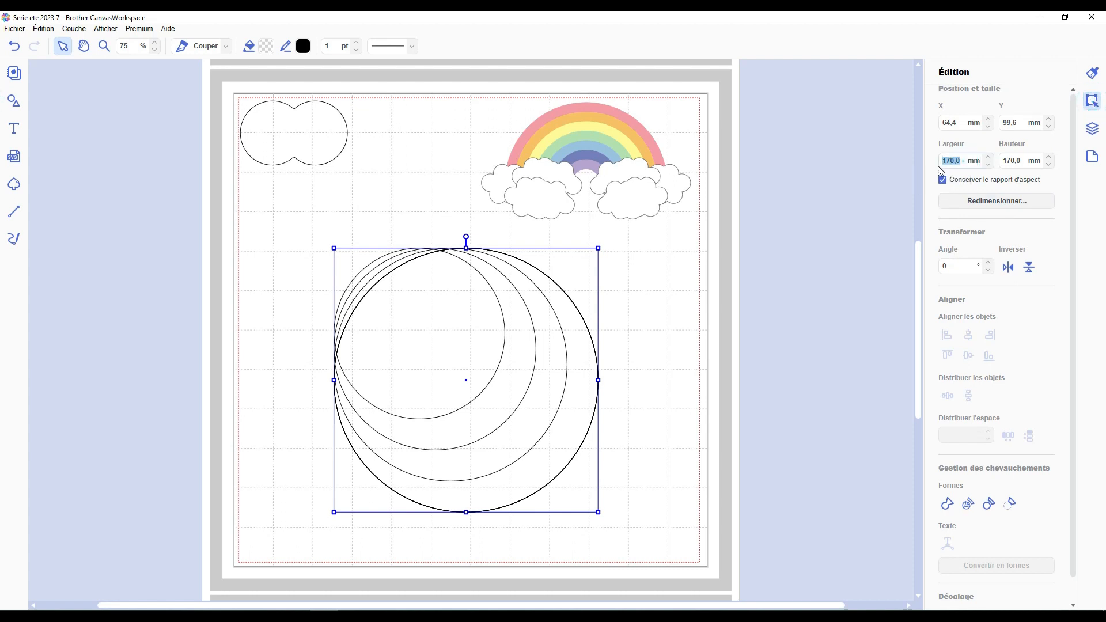
{"action": "type", "text": "90"}
{"action": "key", "text": "Return"}
Resize the three remaining upper circle layers to widths of 70, 50 and 30 mm.
{"action": "left_click", "coordinate": [1092, 128]}
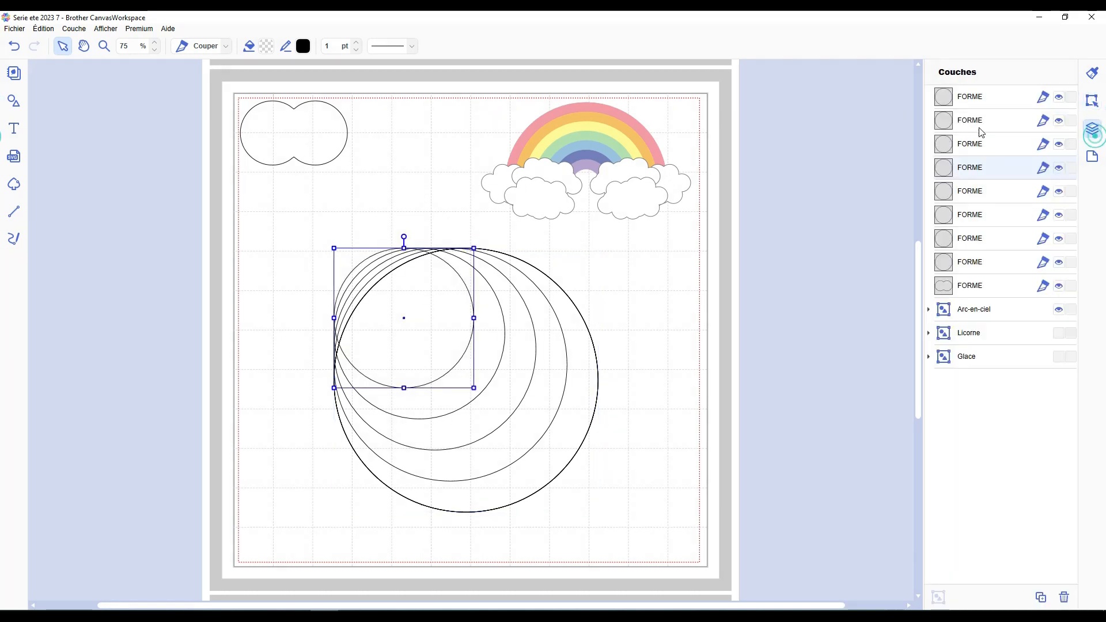
{"action": "left_click", "coordinate": [973, 143]}
{"action": "left_click", "coordinate": [1093, 101]}
Centre the eight circles of different sizes on each other horizontally and vertically to make them concentric.
{"action": "left_click_drag", "start_coordinate": [329, 230], "coordinate": [547, 473]}
{"action": "left_click", "coordinate": [969, 335]}
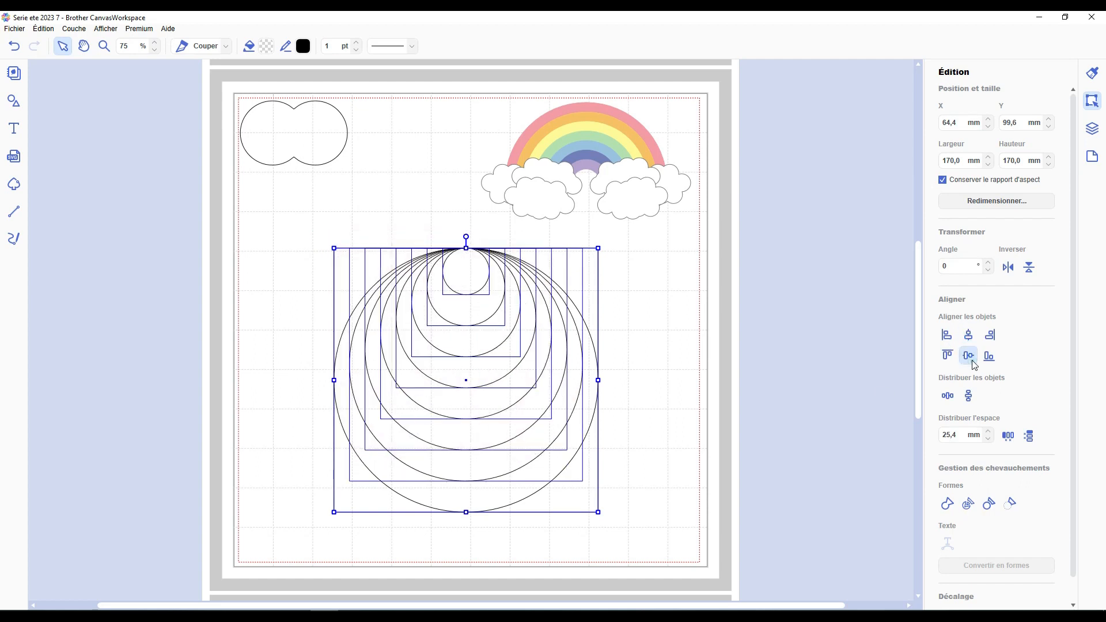
{"action": "left_click", "coordinate": [969, 356]}
{"action": "left_click", "coordinate": [720, 327]}
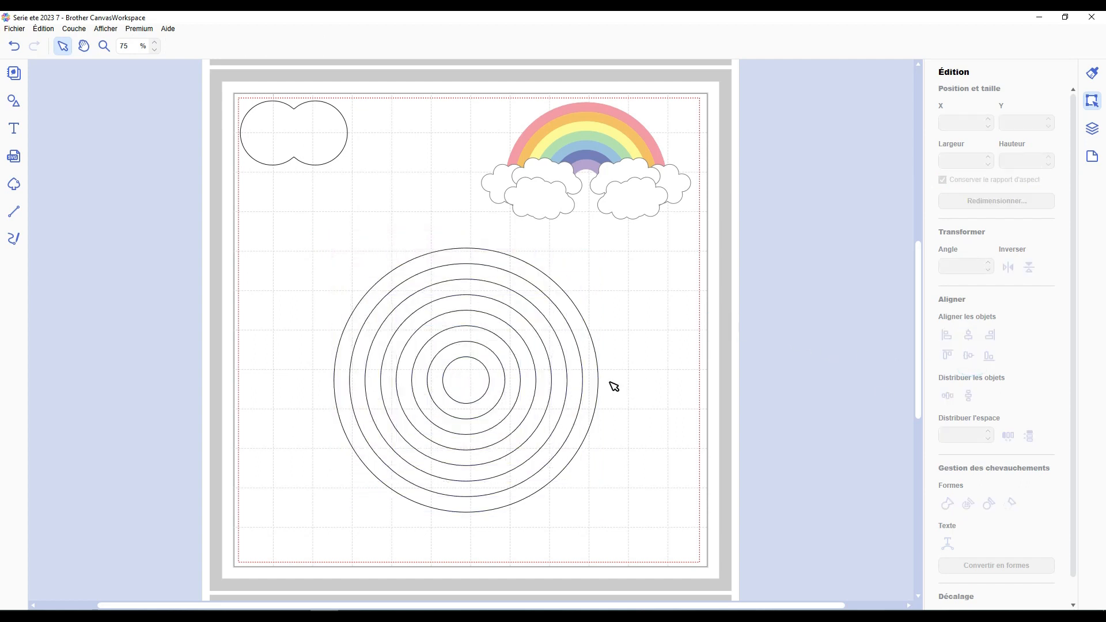
Select the concentric circles one after another, from the outside inwards, to check each one's size.
{"action": "left_click", "coordinate": [543, 304]}
{"action": "left_click", "coordinate": [536, 304]}
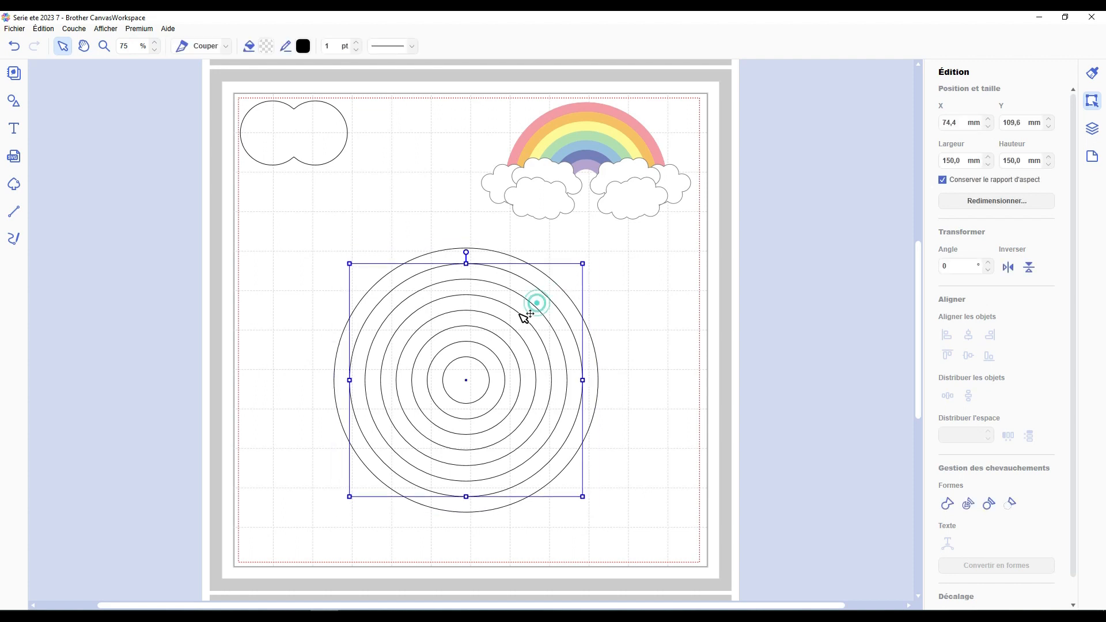
{"action": "left_click", "coordinate": [513, 319]}
{"action": "left_click", "coordinate": [510, 327]}
{"action": "left_click", "coordinate": [503, 337]}
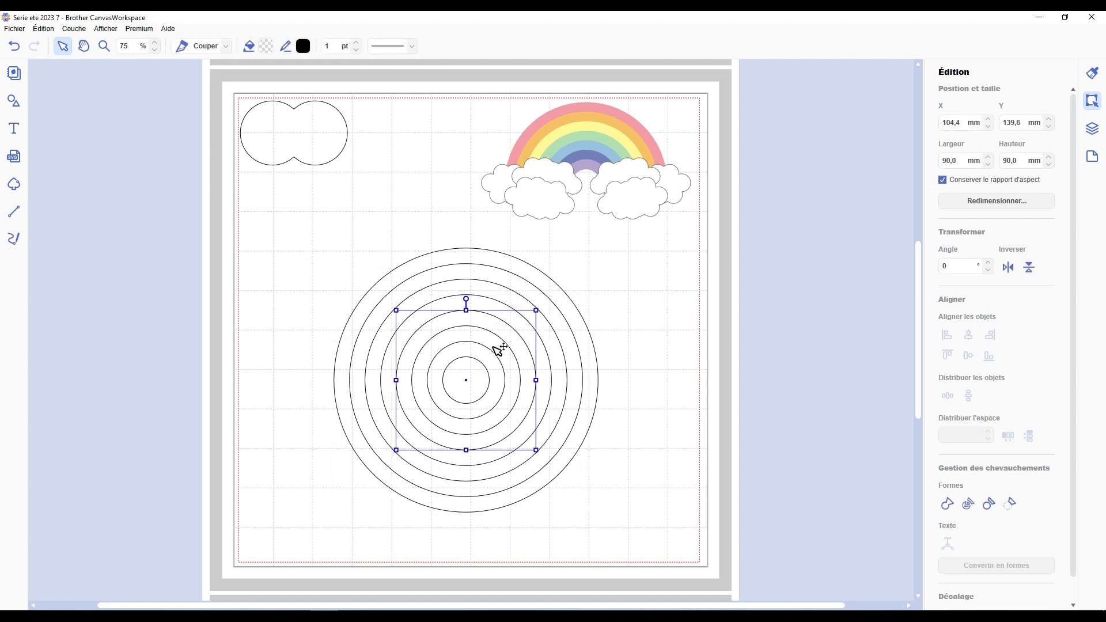
{"action": "left_click", "coordinate": [491, 355]}
{"action": "left_click", "coordinate": [485, 365]}
{"action": "left_click", "coordinate": [477, 378]}
{"action": "left_click", "coordinate": [623, 369]}
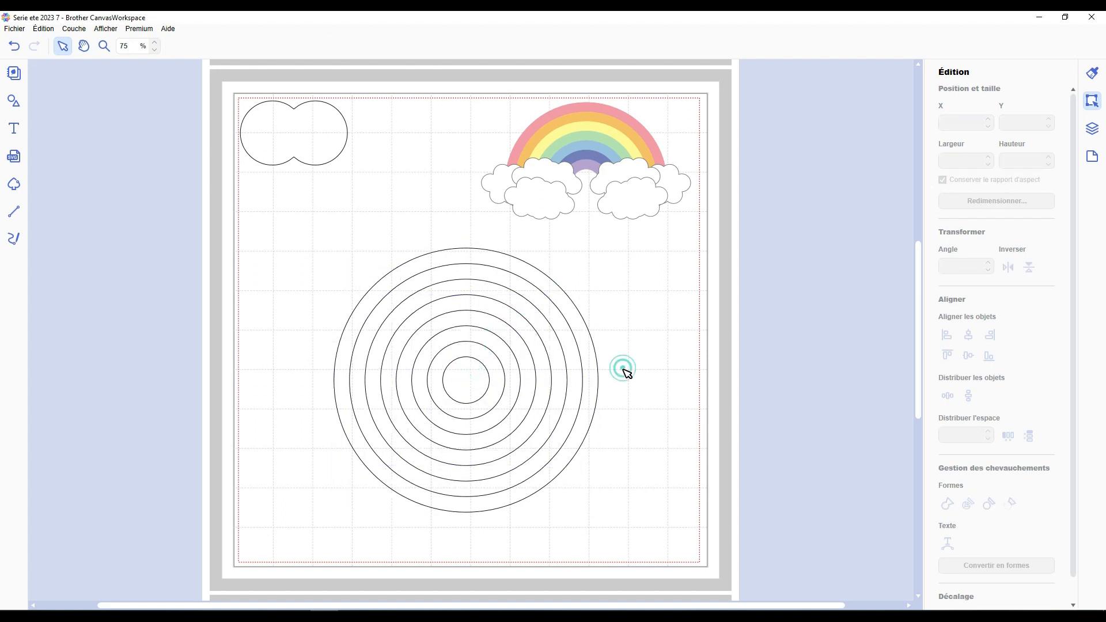
Draw a closed polygon about 254 × 118 mm around the circles' upper half, with its straight base along their horizontal diameter.
{"action": "left_click", "coordinate": [23, 211]}
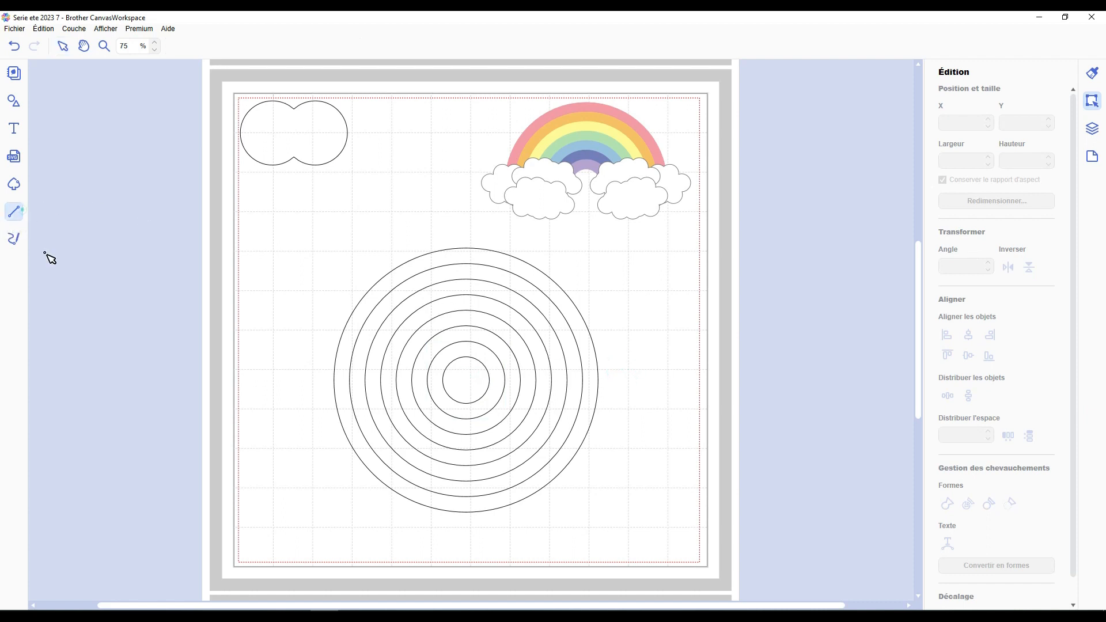
{"action": "left_click", "coordinate": [334, 381]}
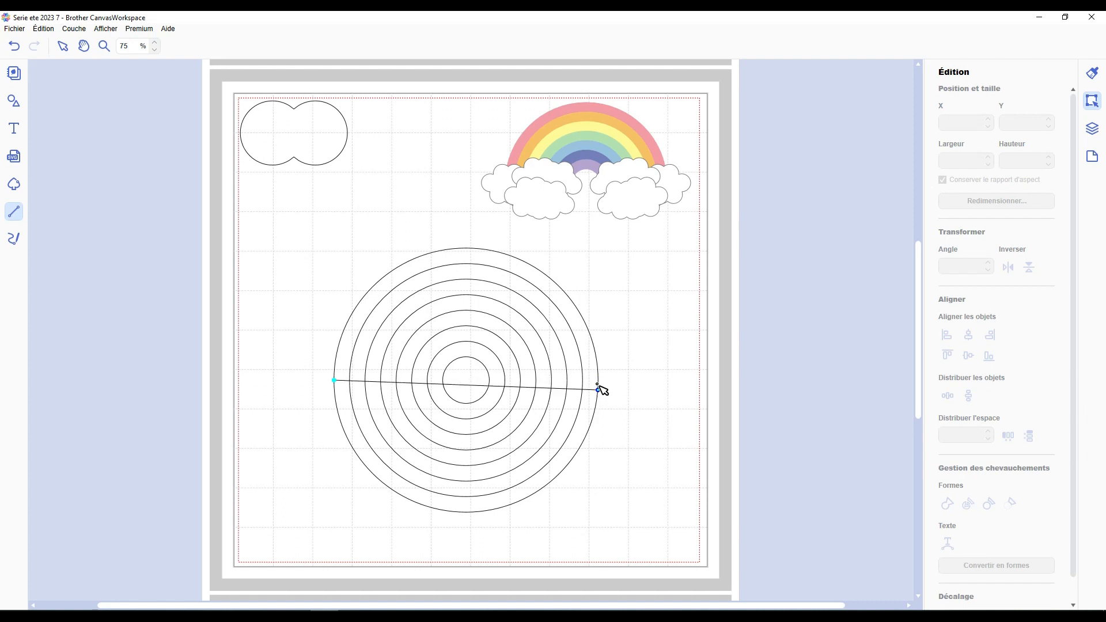
{"action": "left_click", "coordinate": [598, 381]}
{"action": "left_click", "coordinate": [668, 286]}
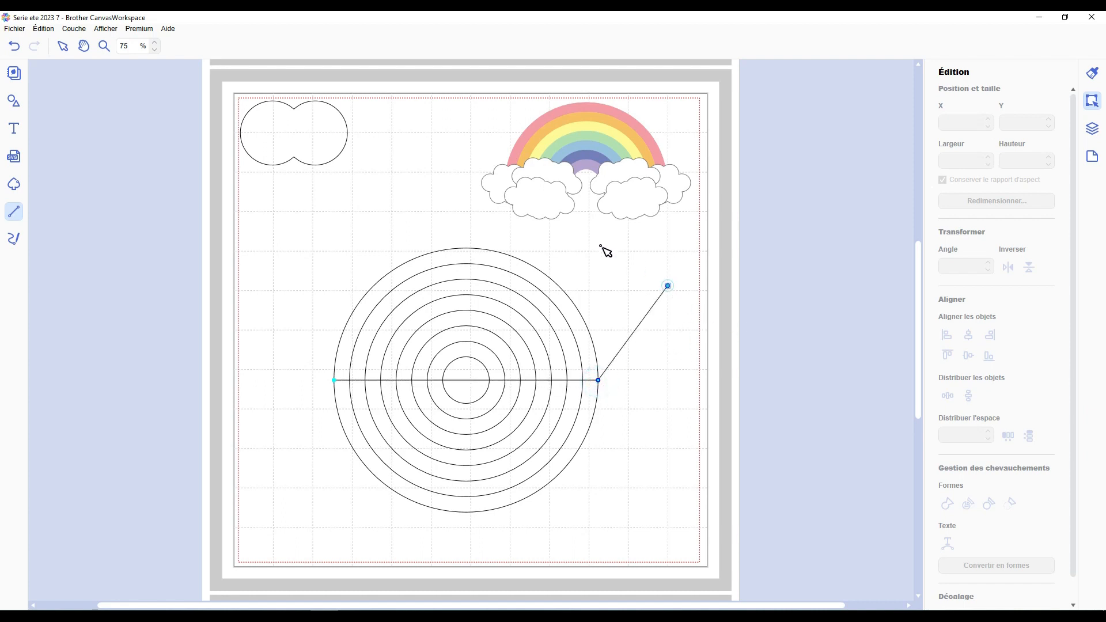
{"action": "left_click", "coordinate": [455, 197]}
{"action": "left_click", "coordinate": [274, 278]}
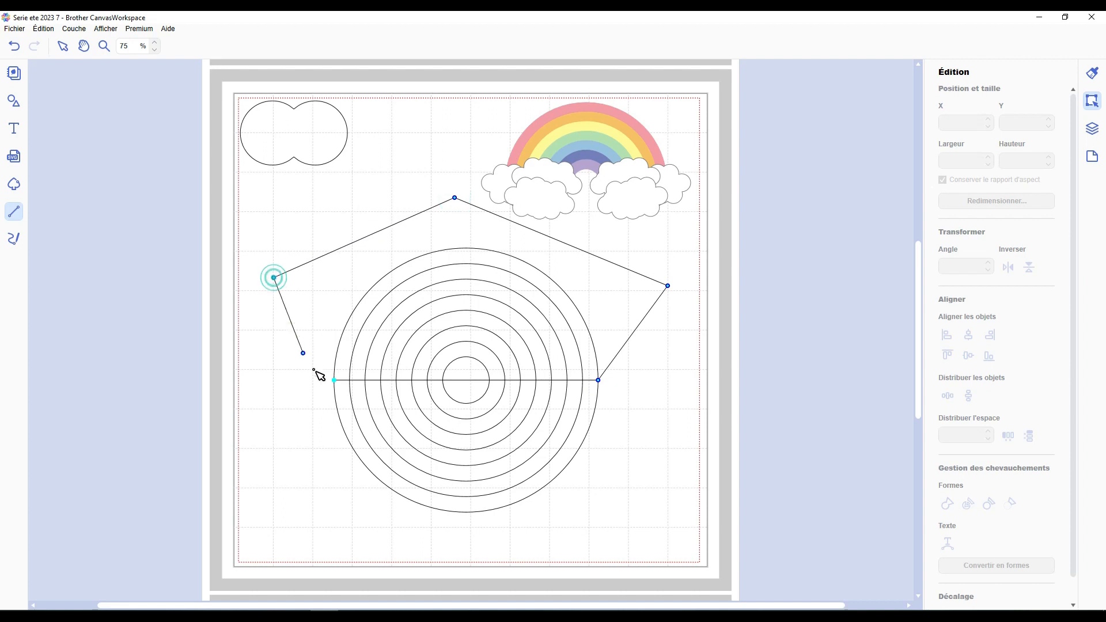
{"action": "left_click", "coordinate": [335, 381]}
{"action": "left_click", "coordinate": [711, 466]}
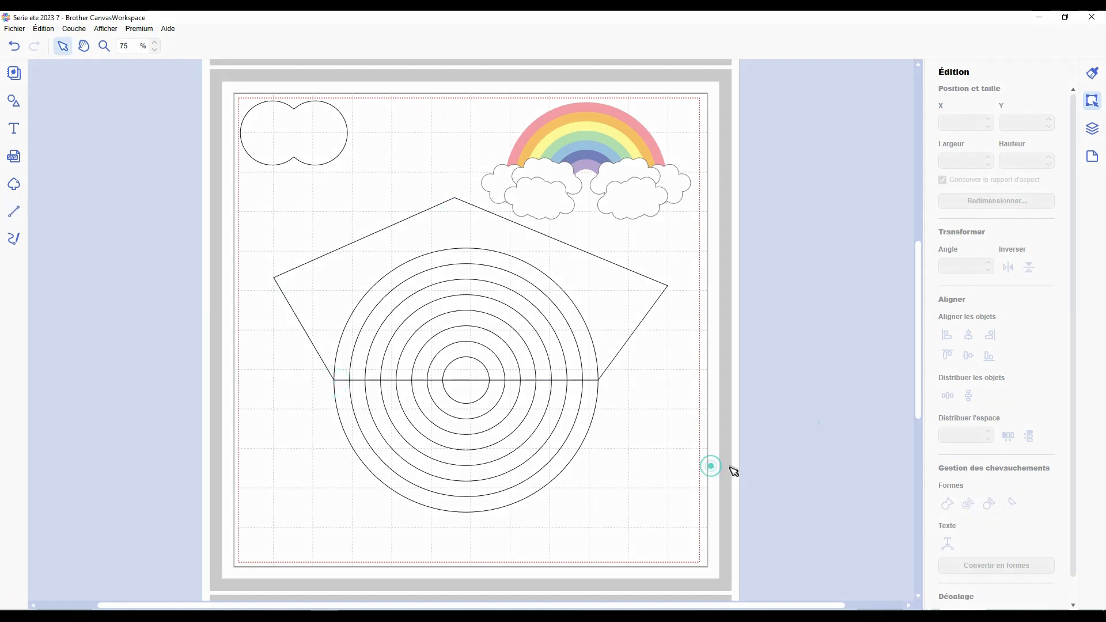
Divide the concentric circles and the polygon into separate pieces where they overlap.
{"action": "left_click_drag", "start_coordinate": [730, 472], "coordinate": [312, 282]}
{"action": "left_click", "coordinate": [973, 508]}
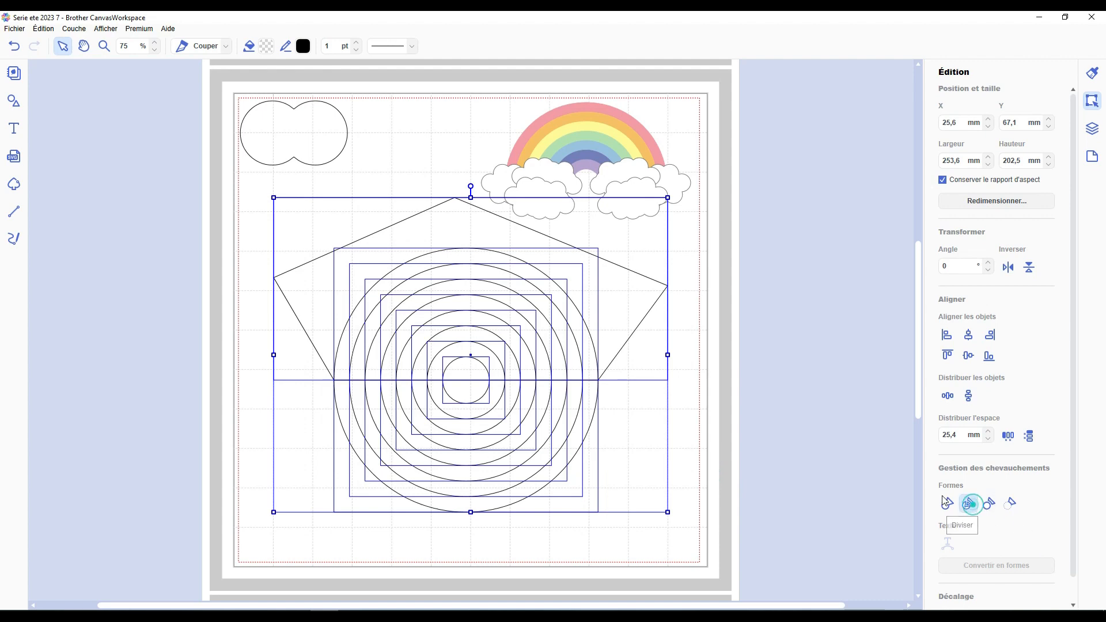
{"action": "left_click", "coordinate": [812, 394]}
Delete the leftover polygon piece, the lower halves of the circles and the innermost half-disc.
{"action": "left_click", "coordinate": [628, 323]}
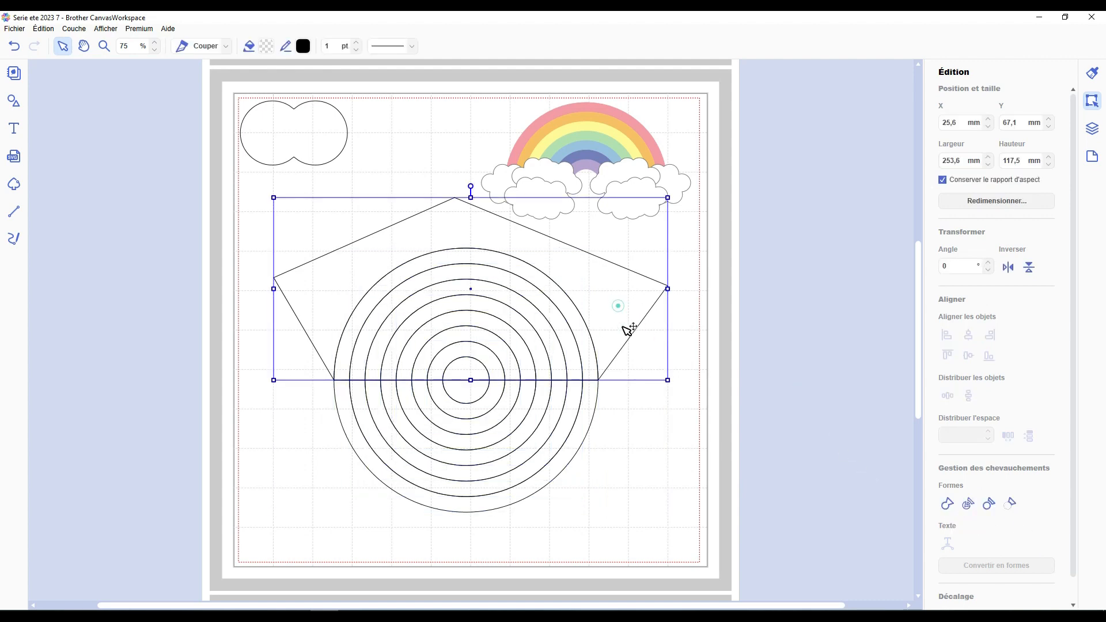
{"action": "key", "text": "Delete"}
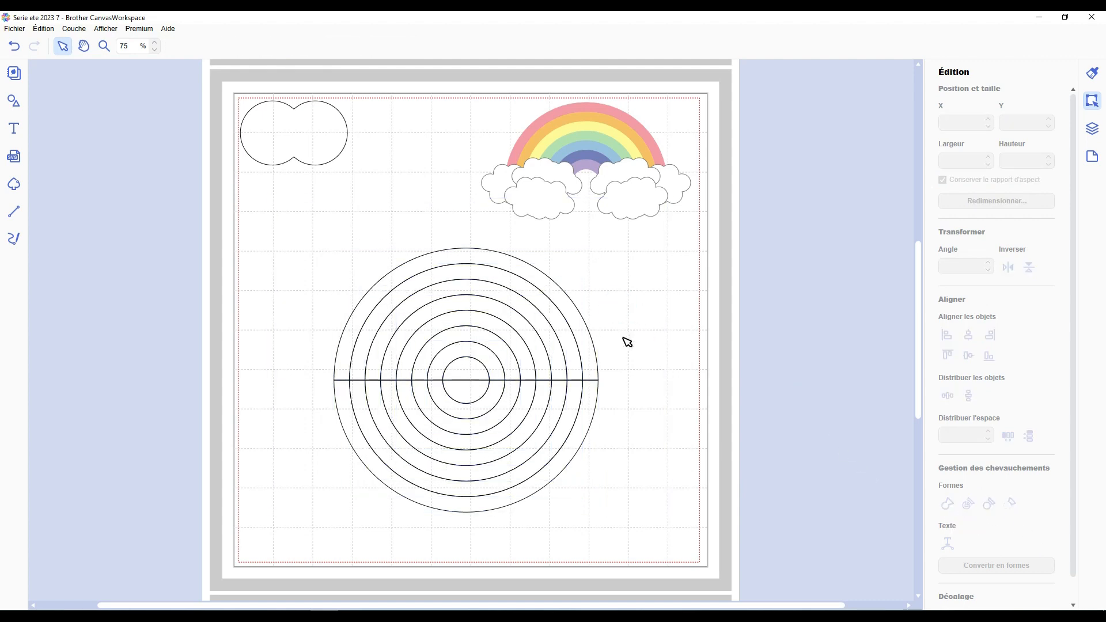
{"action": "left_click_drag", "start_coordinate": [607, 536], "coordinate": [363, 396]}
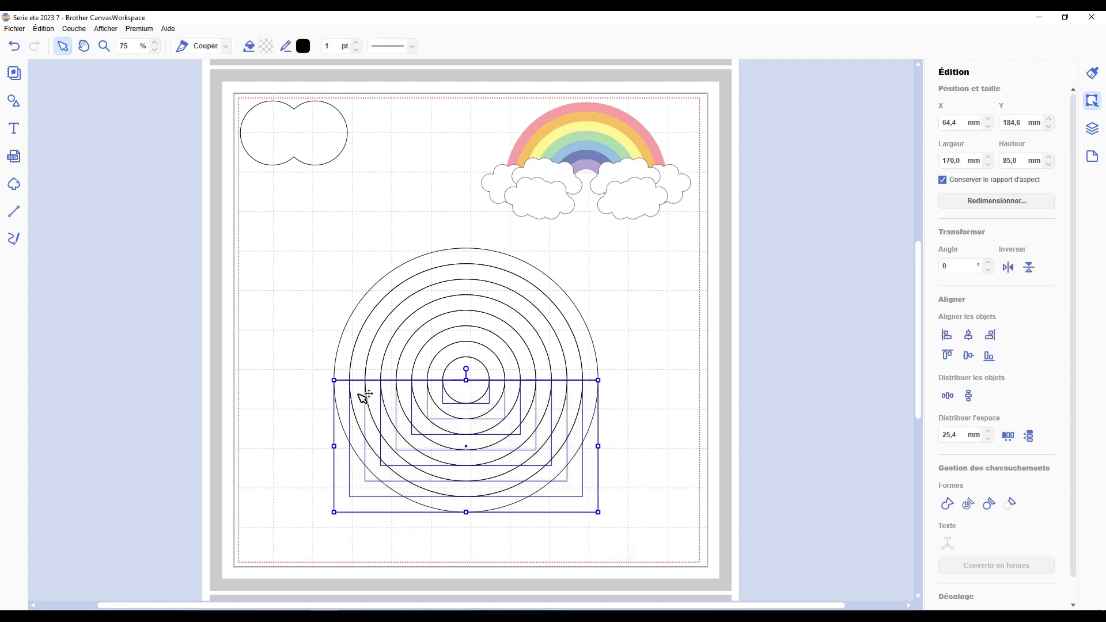
{"action": "key", "text": "Delete"}
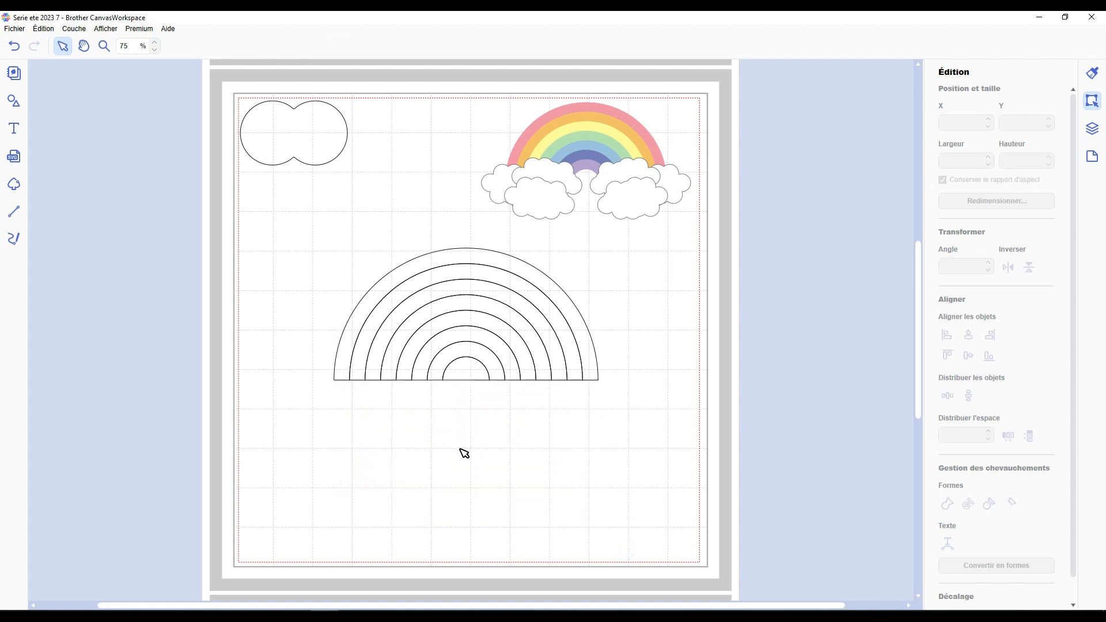
{"action": "left_click", "coordinate": [474, 377]}
{"action": "key", "text": "Delete"}
Try moving one arch band away from the rainbow, and undo the move.
{"action": "left_click", "coordinate": [487, 424]}
{"action": "left_click_drag", "start_coordinate": [506, 267], "coordinate": [789, 246]}
{"action": "key", "text": "ctrl+z"}
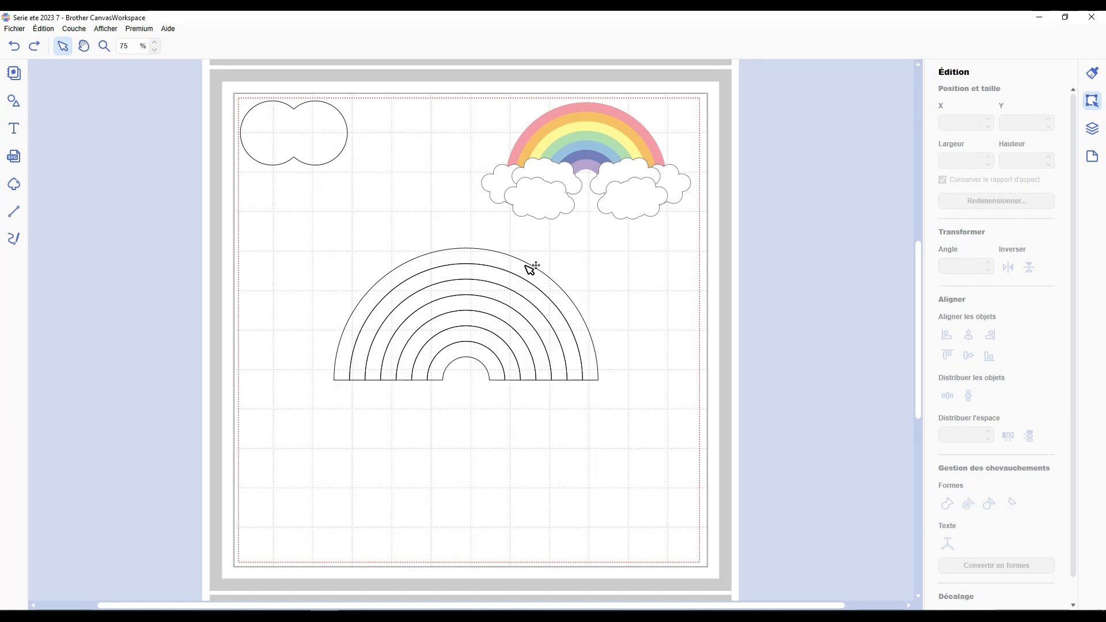
Fill the outermost arch band with light pink.
{"action": "left_click", "coordinate": [480, 251]}
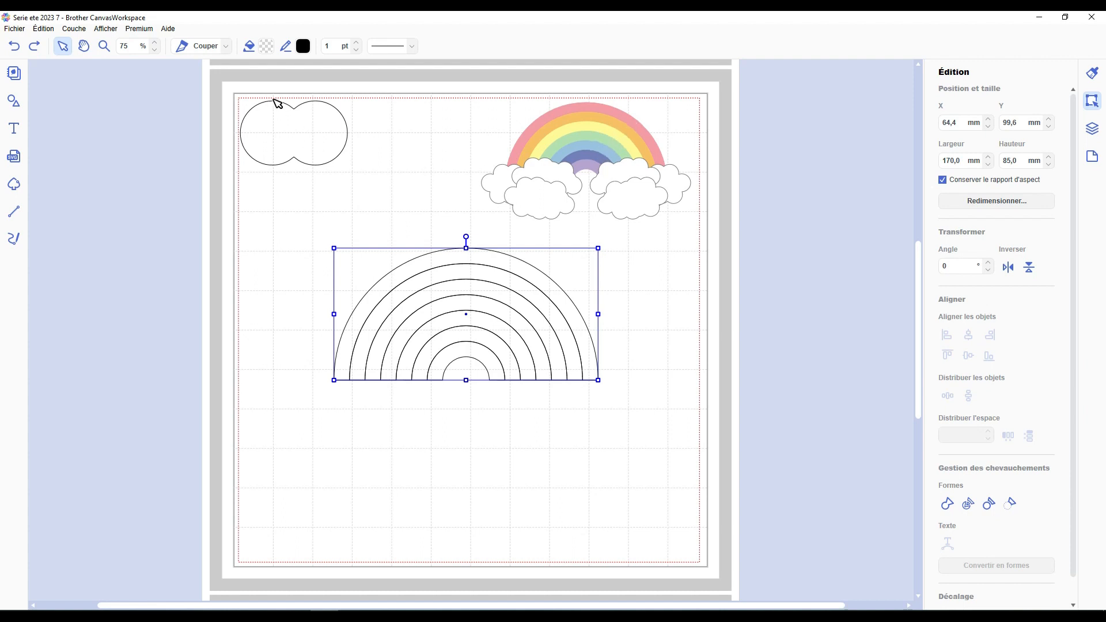
{"action": "left_click", "coordinate": [268, 47]}
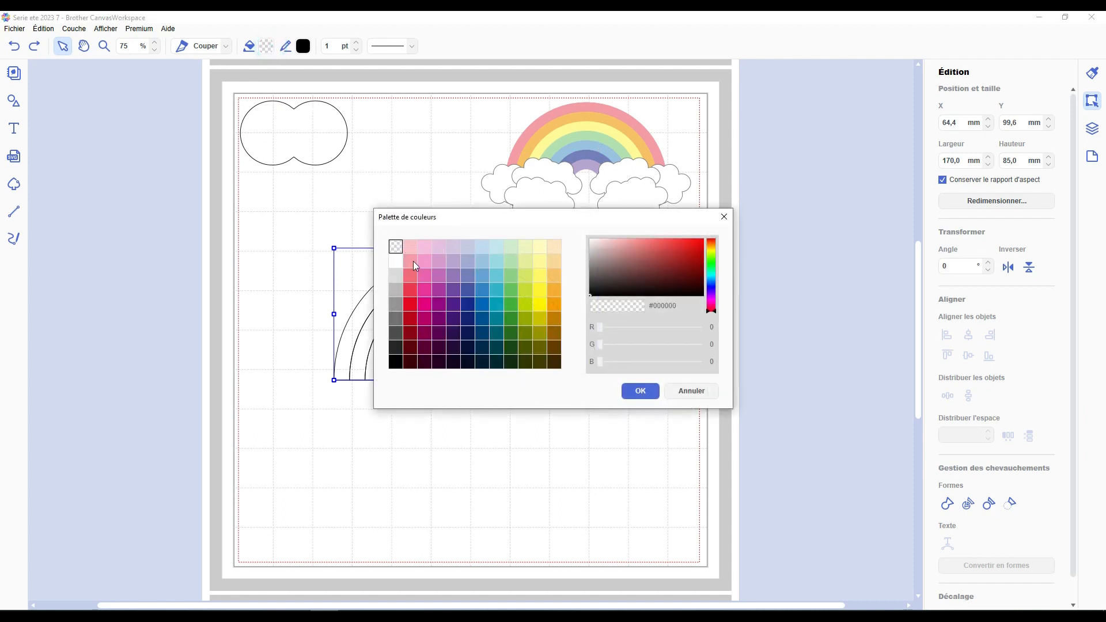
{"action": "left_click", "coordinate": [410, 246]}
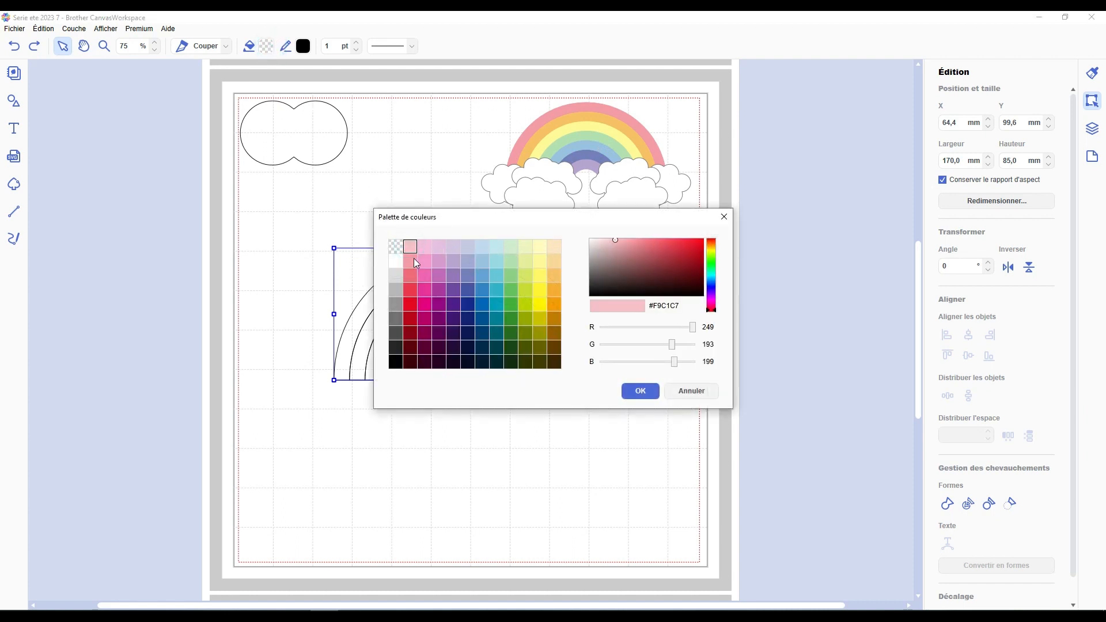
{"action": "left_click", "coordinate": [650, 391]}
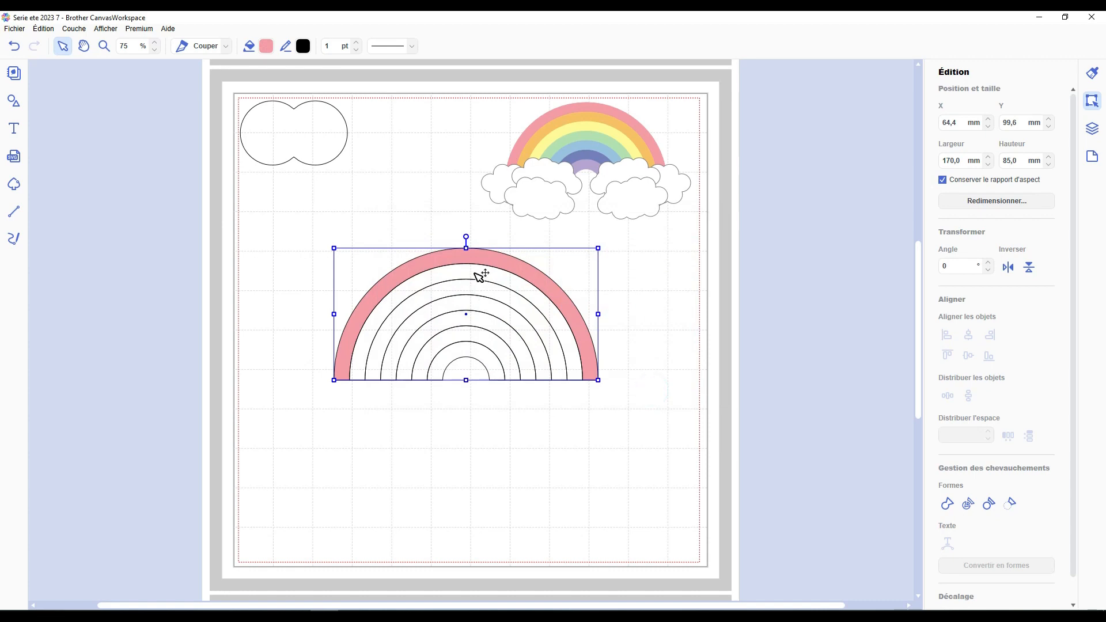
Fill the second band from the outside with light orange and the third with pale yellow.
{"action": "left_click", "coordinate": [480, 277]}
{"action": "left_click", "coordinate": [267, 46]}
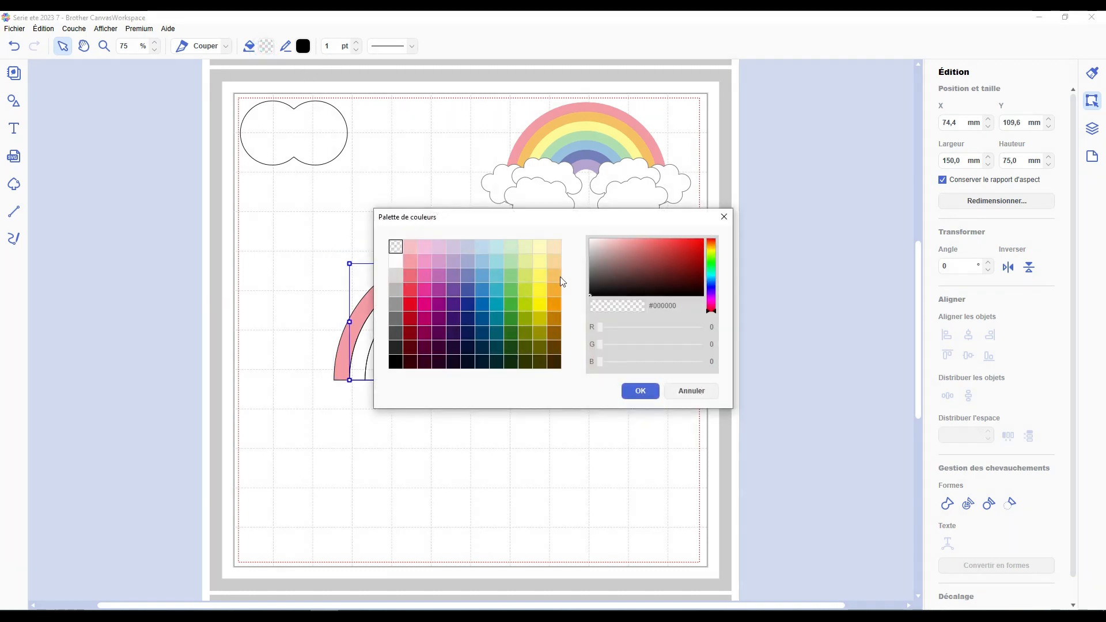
{"action": "left_click", "coordinate": [540, 247]}
{"action": "left_click", "coordinate": [634, 391]}
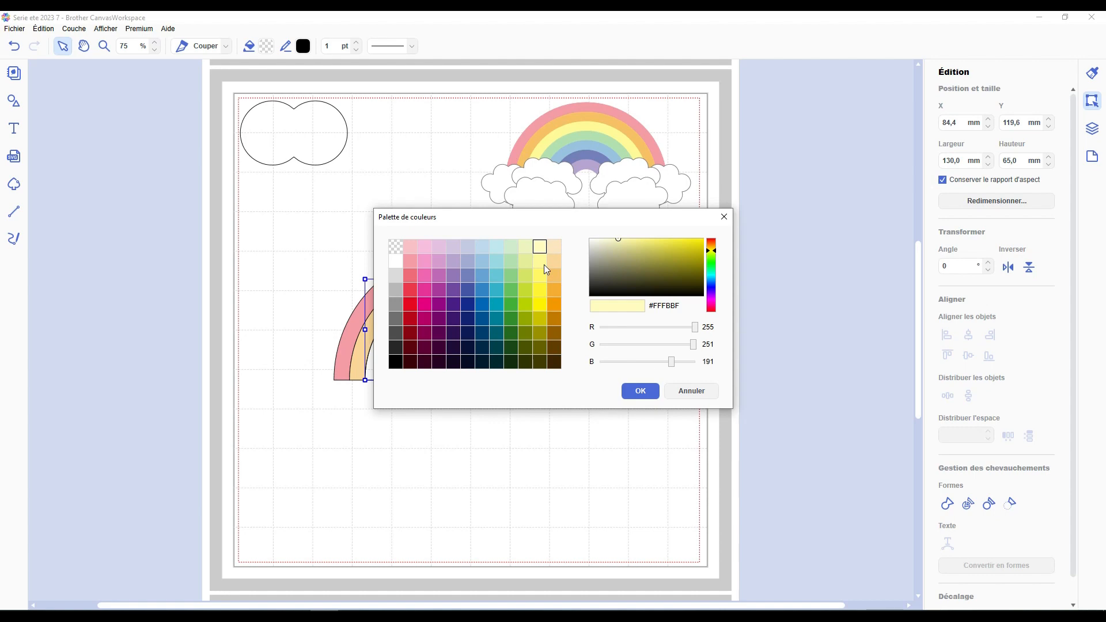
{"action": "left_click", "coordinate": [541, 257]}
{"action": "left_click", "coordinate": [638, 388]}
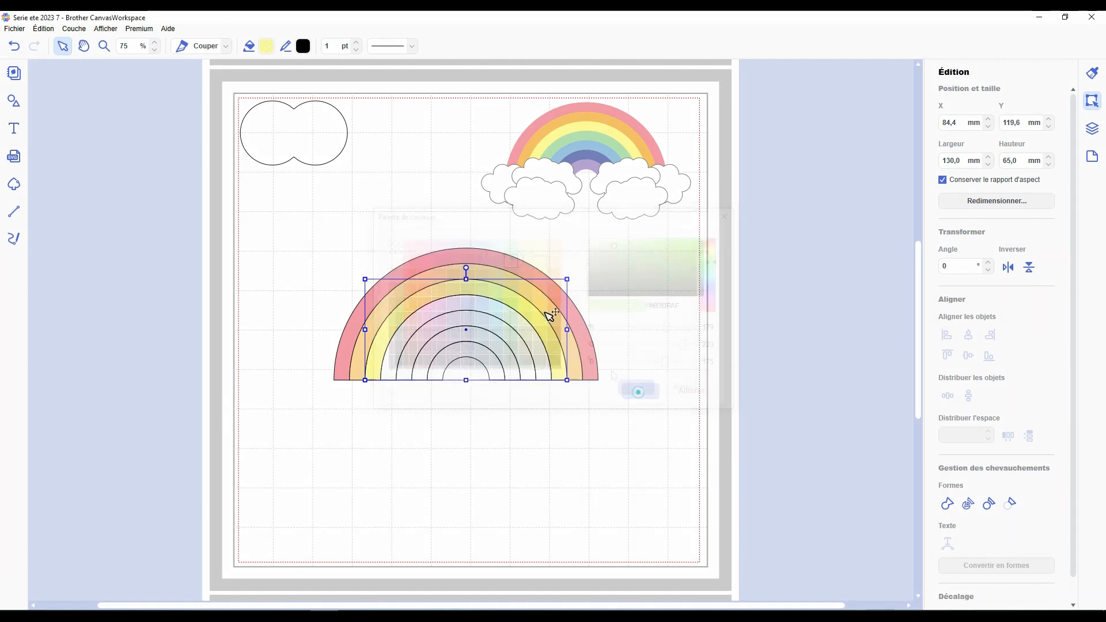
Fill the fourth band with light green and the fifth with light blue #99C2E1.
{"action": "left_click", "coordinate": [490, 324]}
{"action": "left_click", "coordinate": [266, 46]}
{"action": "left_click", "coordinate": [483, 260]}
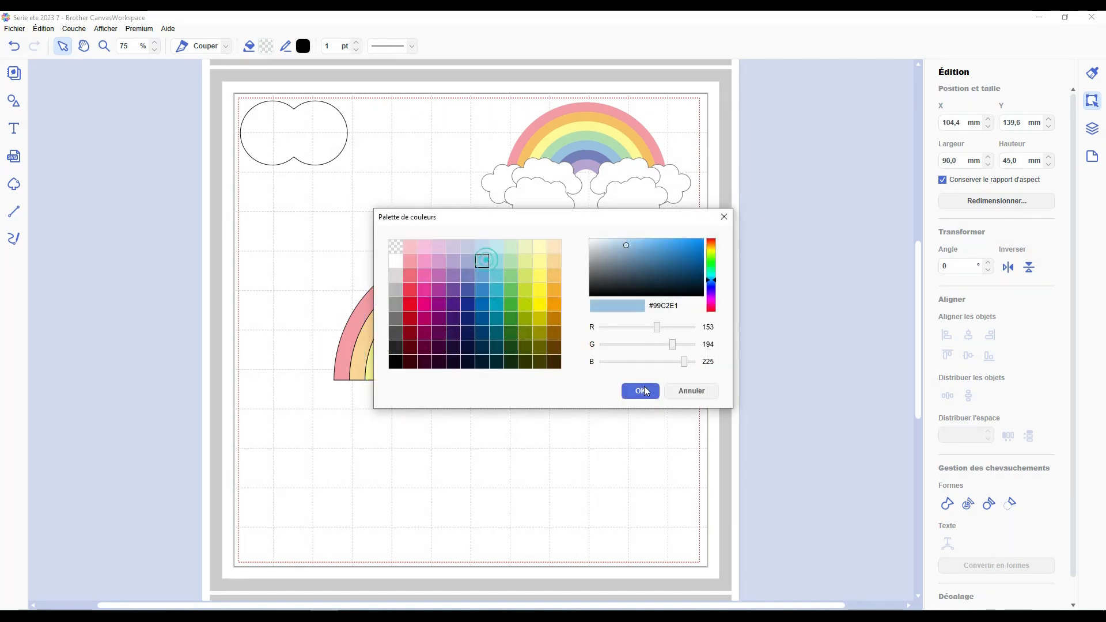
{"action": "left_click", "coordinate": [645, 387]}
Fill the sixth band with lavender blue and the innermost band with purple #9377B7.
{"action": "left_click", "coordinate": [472, 334]}
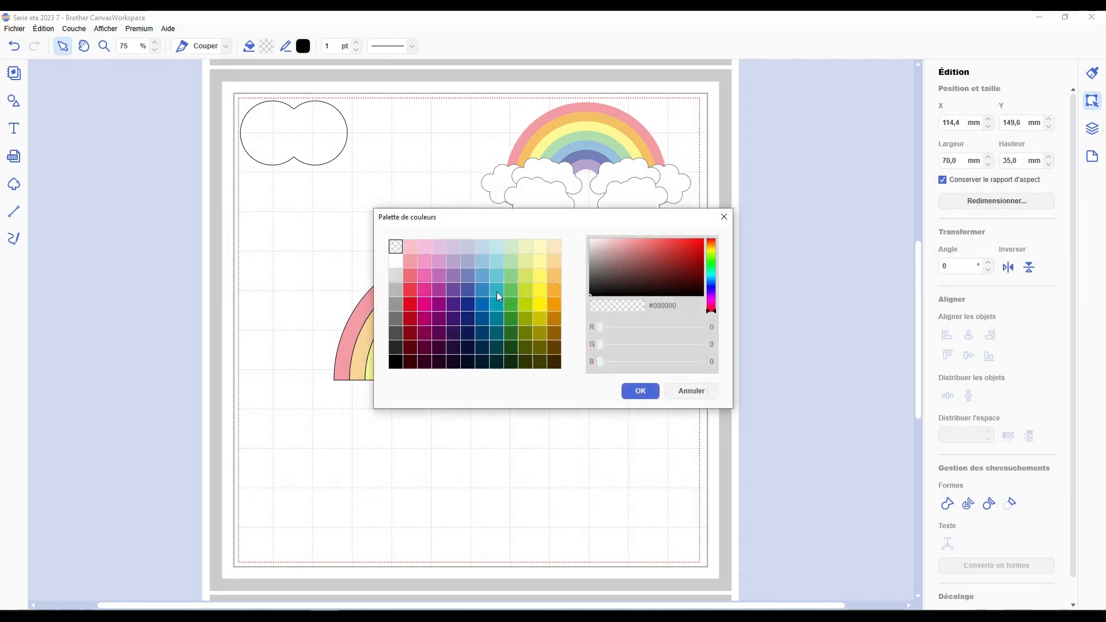
{"action": "left_click", "coordinate": [471, 264]}
{"action": "left_click", "coordinate": [634, 387]}
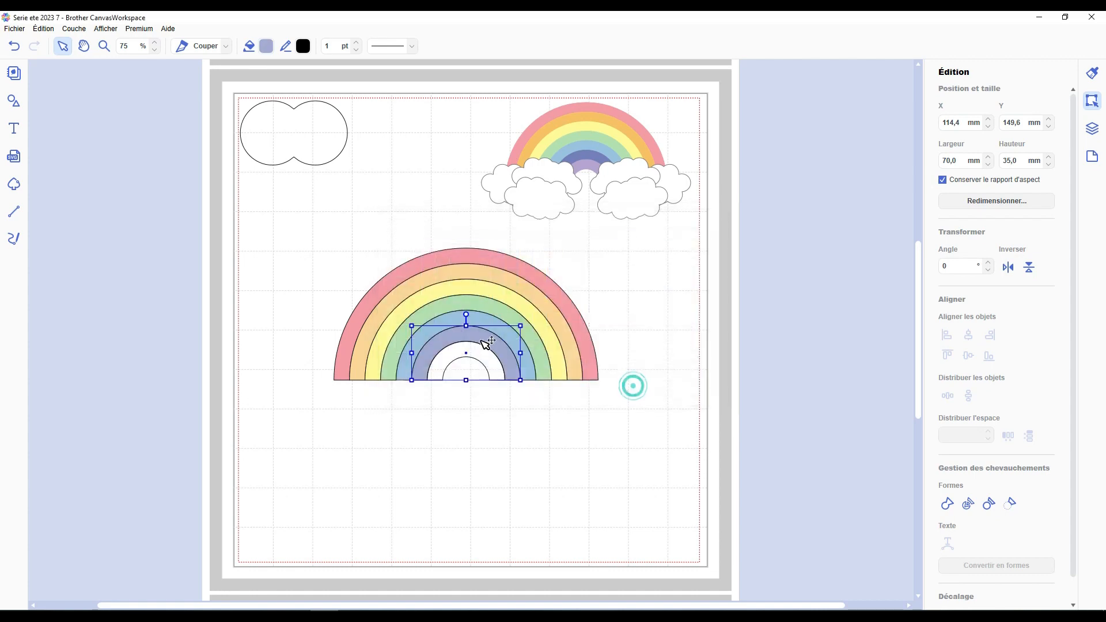
{"action": "left_click", "coordinate": [479, 355]}
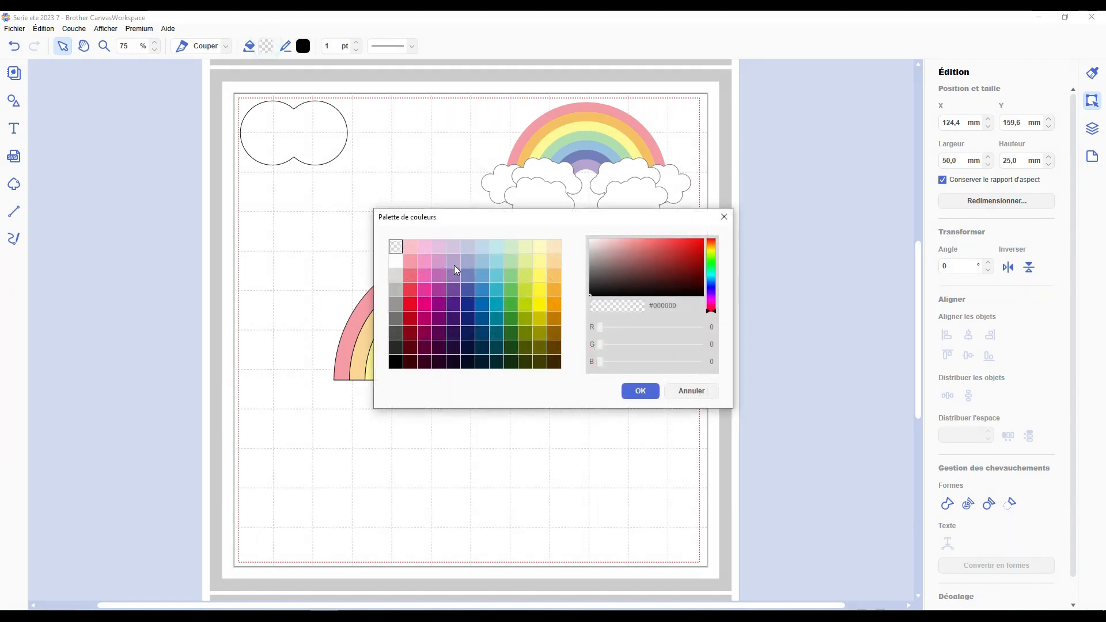
{"action": "left_click", "coordinate": [455, 271]}
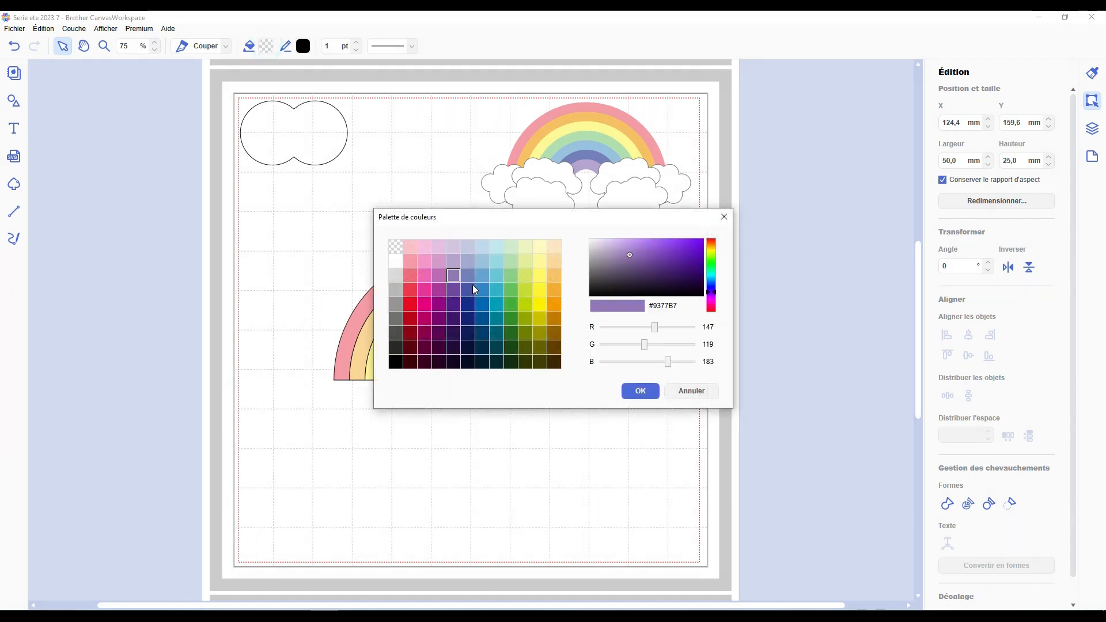
{"action": "left_click", "coordinate": [640, 391]}
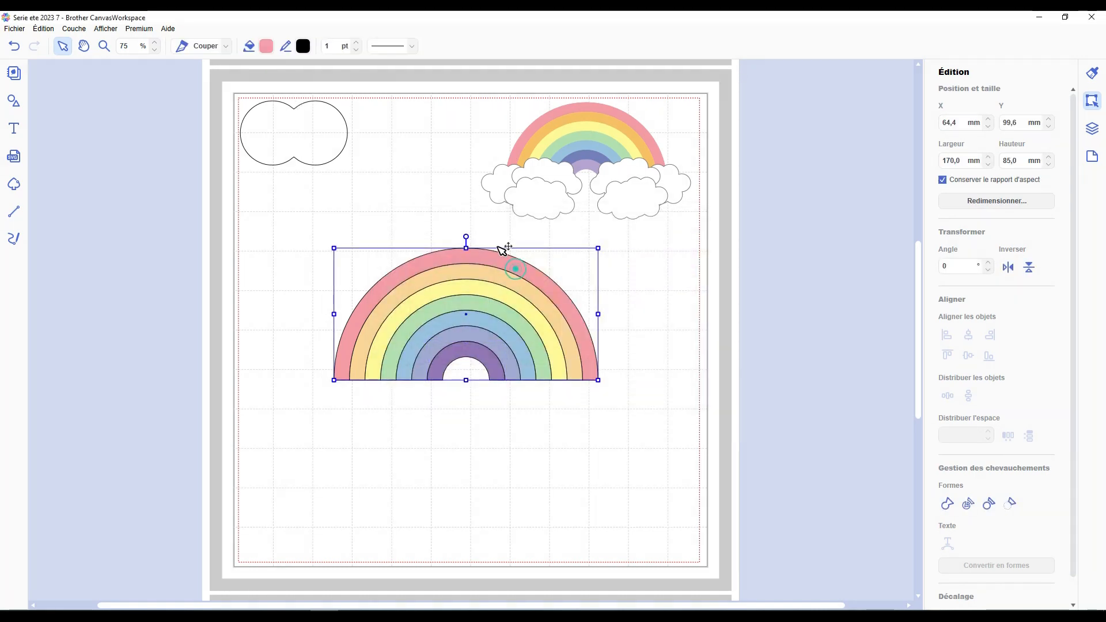
Set the outline of the outermost band to pink #F59CA5 and that of the second band to its light orange.
{"action": "left_click", "coordinate": [303, 46]}
{"action": "left_click", "coordinate": [407, 250]}
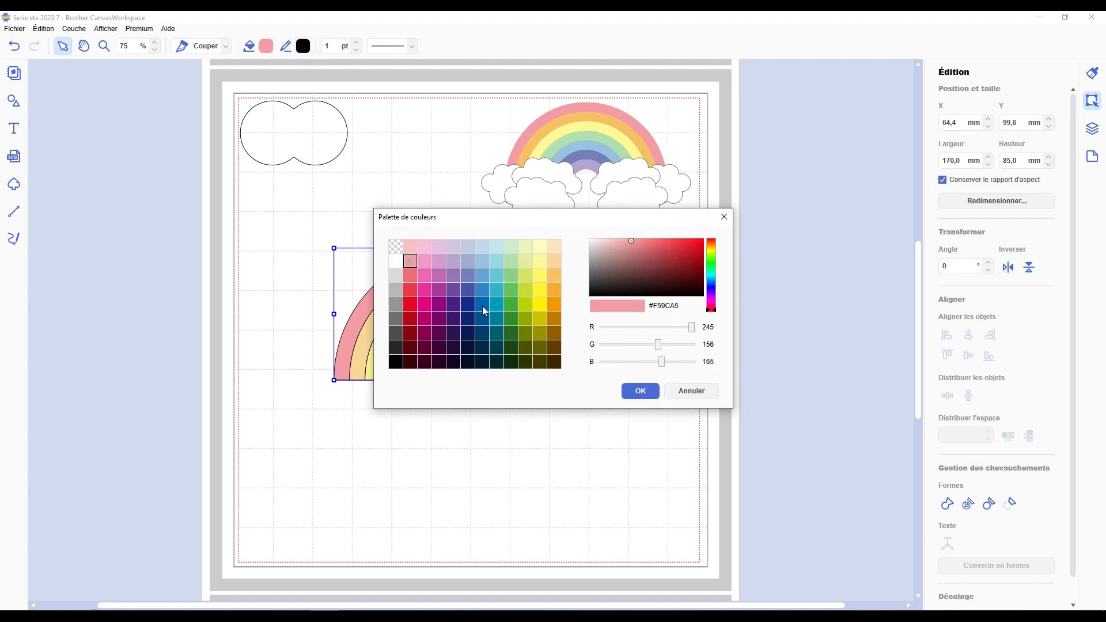
{"action": "left_click", "coordinate": [640, 391]}
{"action": "left_click", "coordinate": [418, 268]}
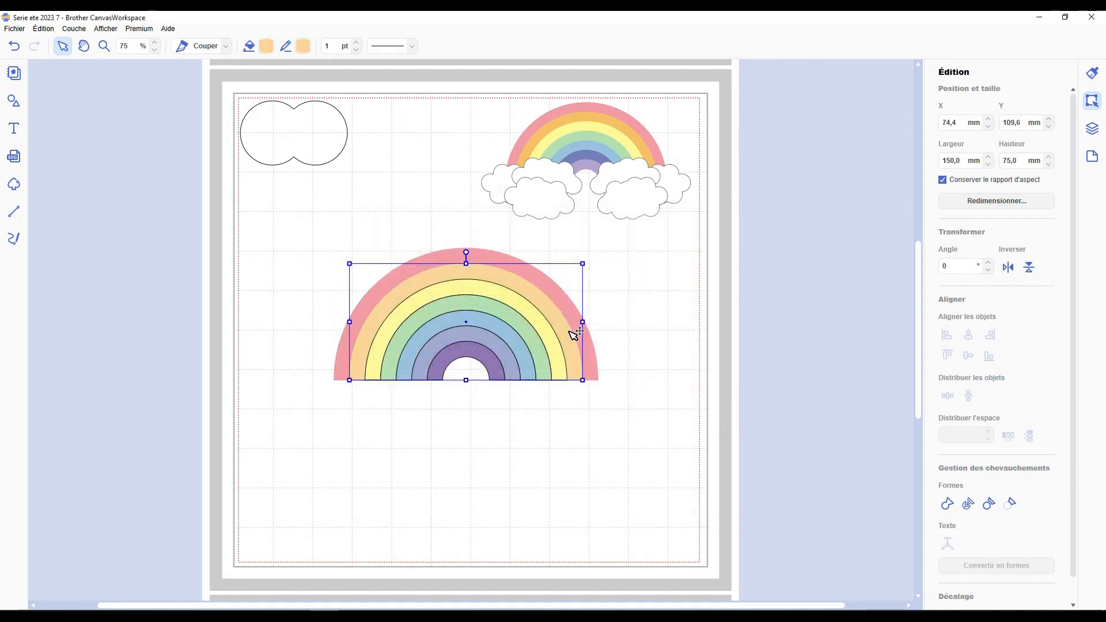
Set the yellow band's outline to #FFF999 and match the four inner bands' outlines to their fill colours.
{"action": "left_click", "coordinate": [507, 301]}
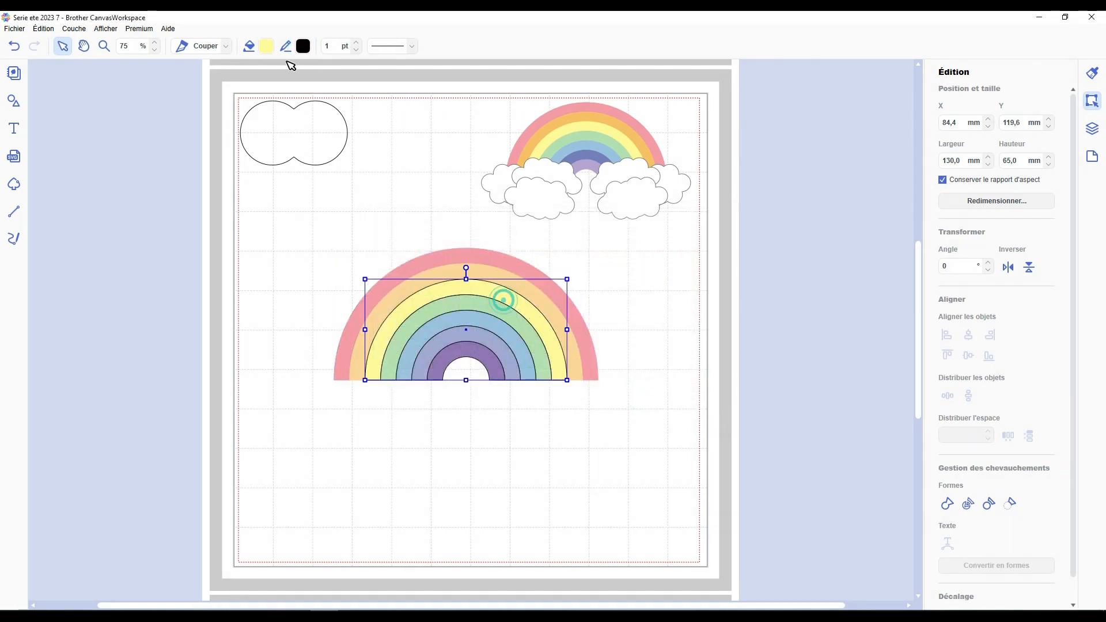
{"action": "left_click", "coordinate": [303, 46]}
{"action": "left_click", "coordinate": [538, 257]}
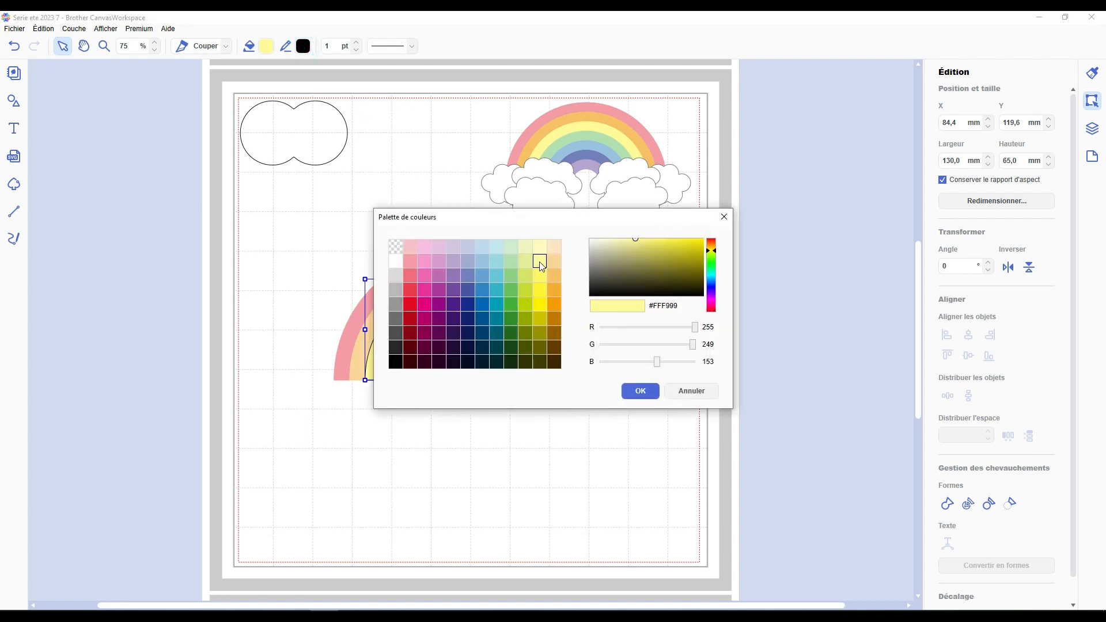
{"action": "left_click", "coordinate": [639, 391]}
Try grouping the seven bands and nudging the rainbow, and ungroup them.
{"action": "left_click_drag", "start_coordinate": [647, 438], "coordinate": [316, 285]}
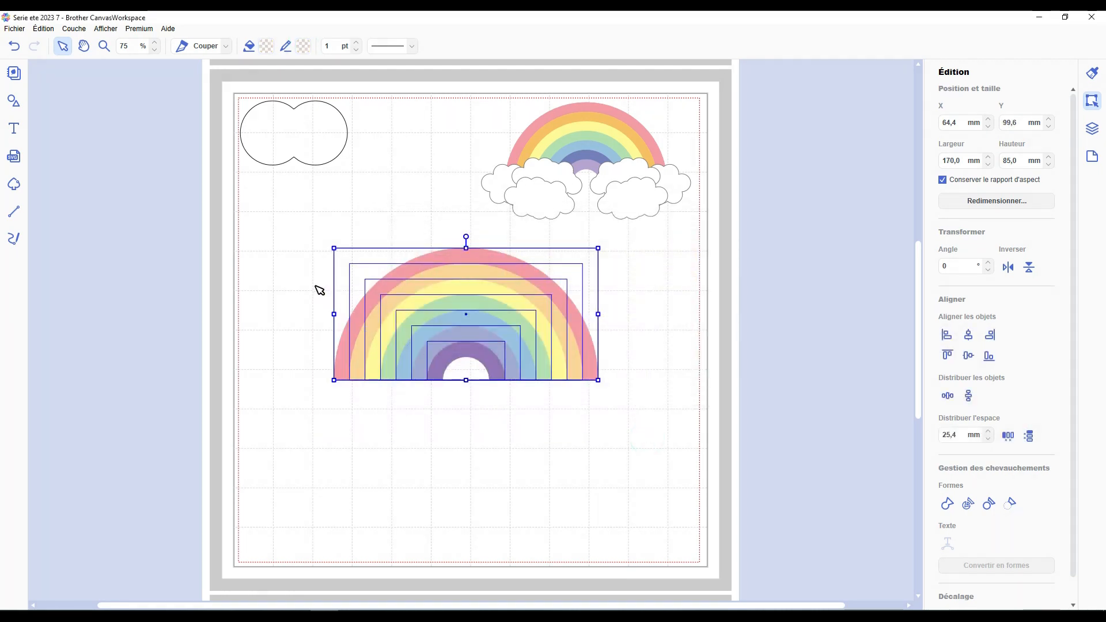
{"action": "key", "text": "ctrl+g"}
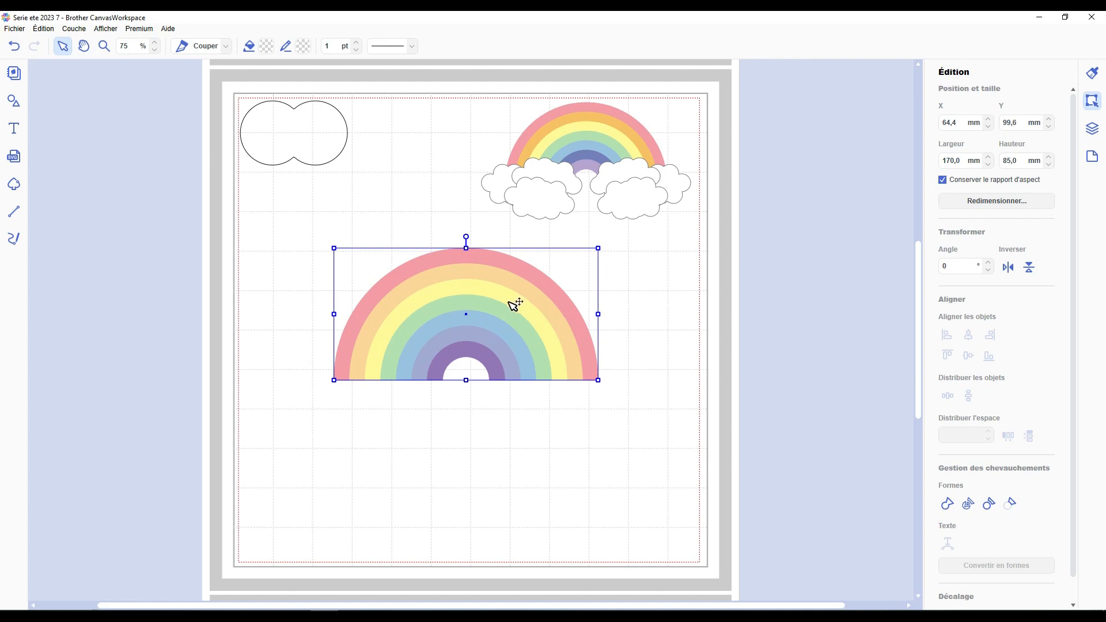
{"action": "mouse_move", "coordinate": [509, 300]}
{"action": "left_mouse_down"}
{"action": "mouse_move", "coordinate": [366, 368]}
{"action": "mouse_move", "coordinate": [600, 348]}
{"action": "mouse_move", "coordinate": [510, 304]}
{"action": "left_mouse_up"}
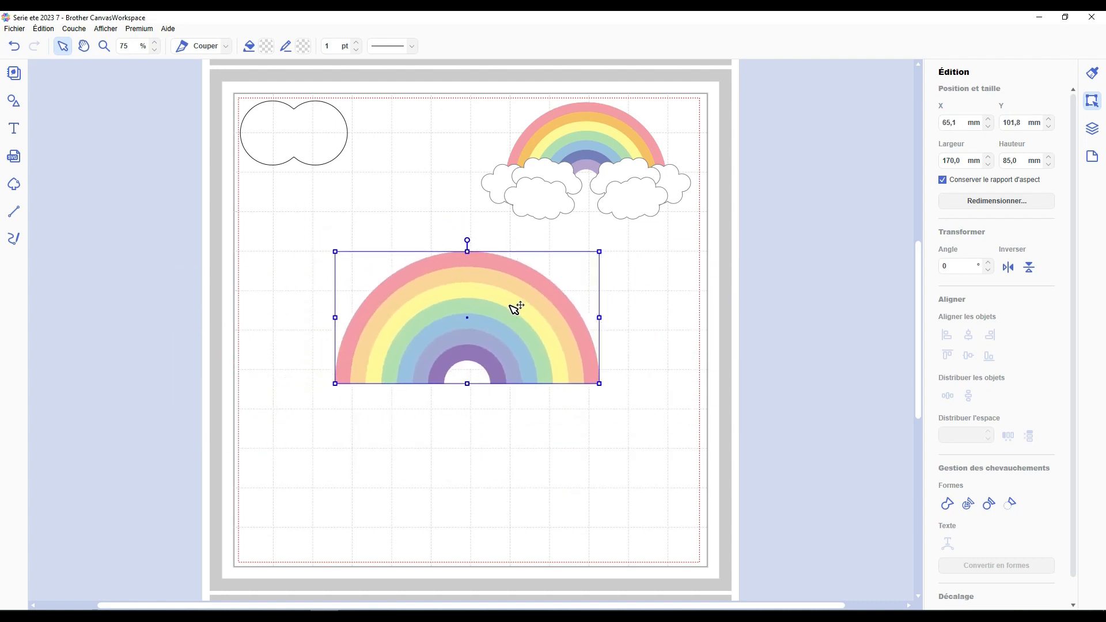
{"action": "key", "text": "ctrl+shift+g"}
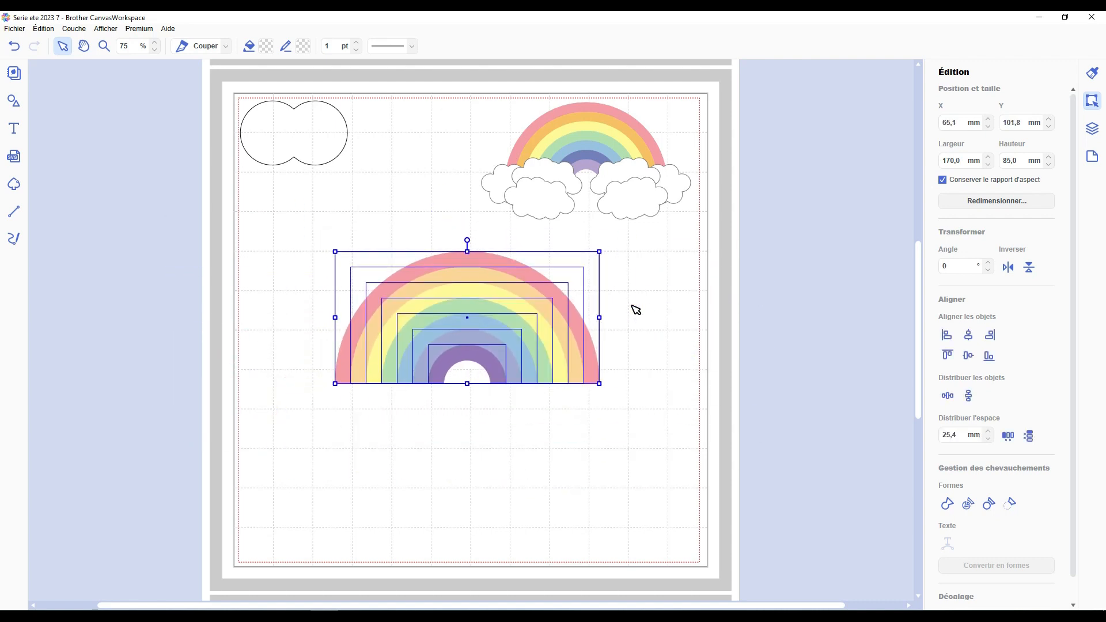
{"action": "left_click", "coordinate": [634, 307]}
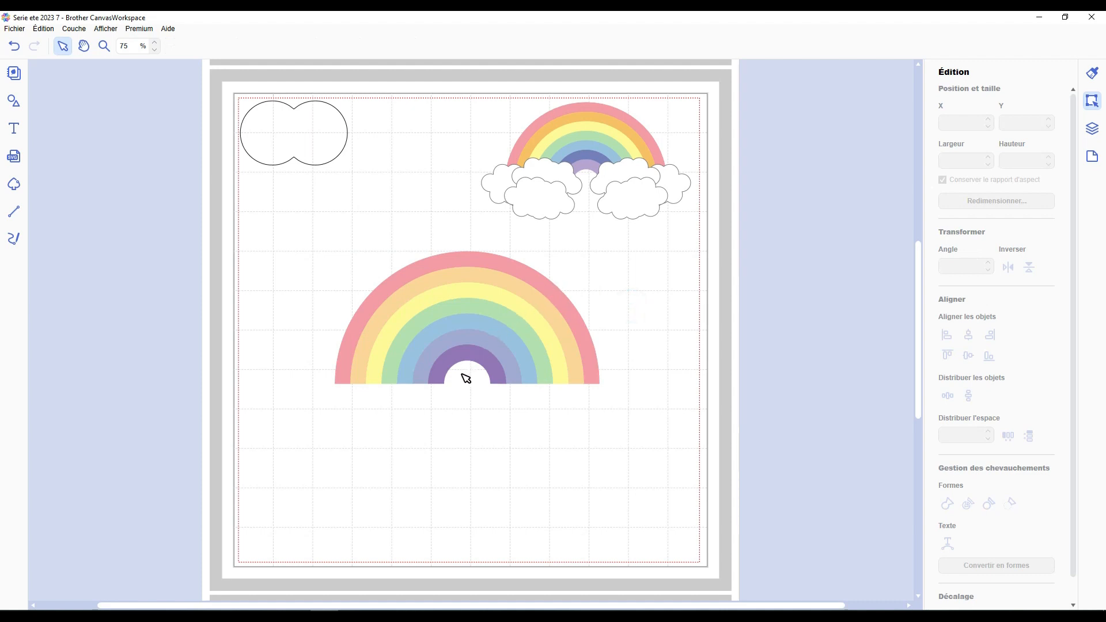
Group the seven rainbow bands and move the group slightly down and to the right.
{"action": "left_click_drag", "start_coordinate": [634, 451], "coordinate": [342, 299]}
{"action": "key", "text": "ctrl+g"}
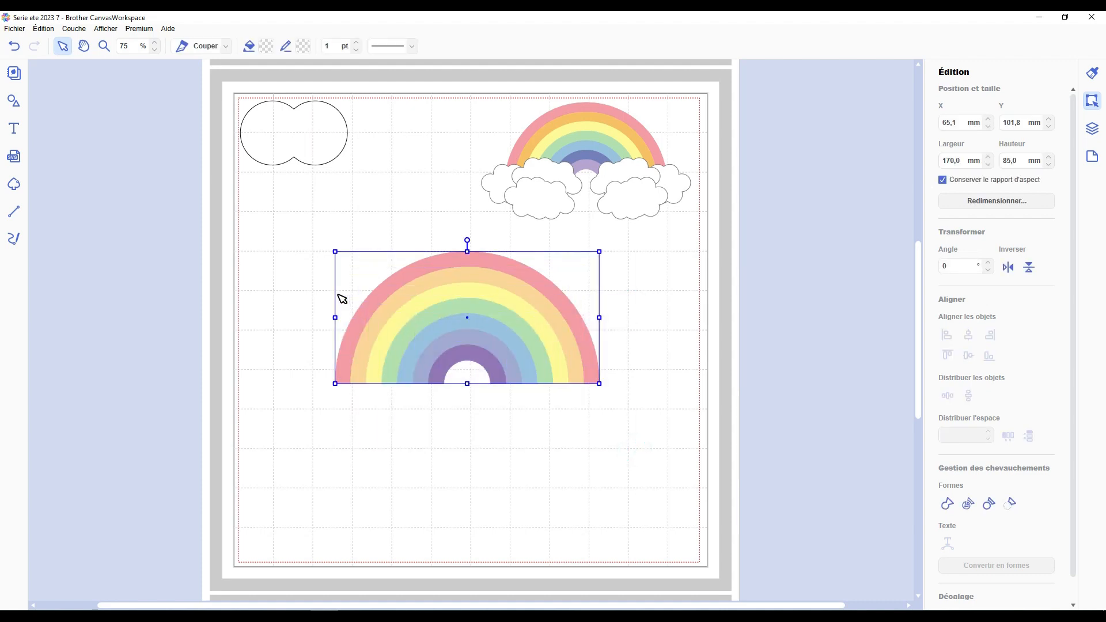
{"action": "left_click_drag", "start_coordinate": [458, 310], "coordinate": [476, 328]}
{"action": "left_click", "coordinate": [502, 483]}
{"action": "left_click", "coordinate": [563, 466]}
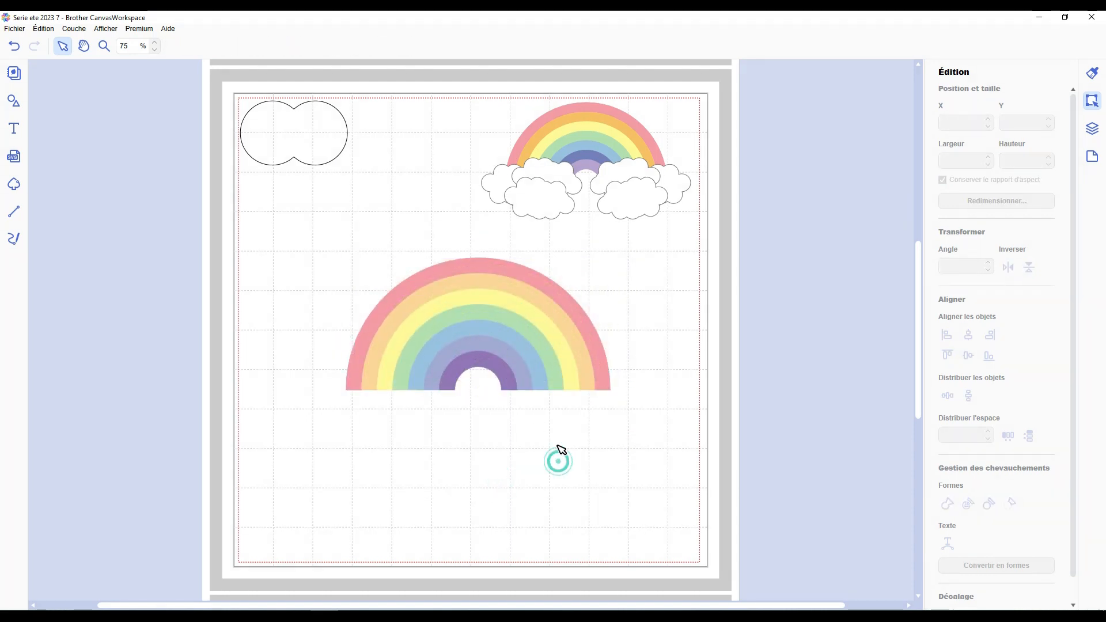
Move the double-circle shape onto the rainbow's left foot and bring it to the top of the layer order.
{"action": "left_click", "coordinate": [319, 130]}
{"action": "left_click_drag", "start_coordinate": [324, 164], "coordinate": [396, 402]}
{"action": "left_click", "coordinate": [1089, 134]}
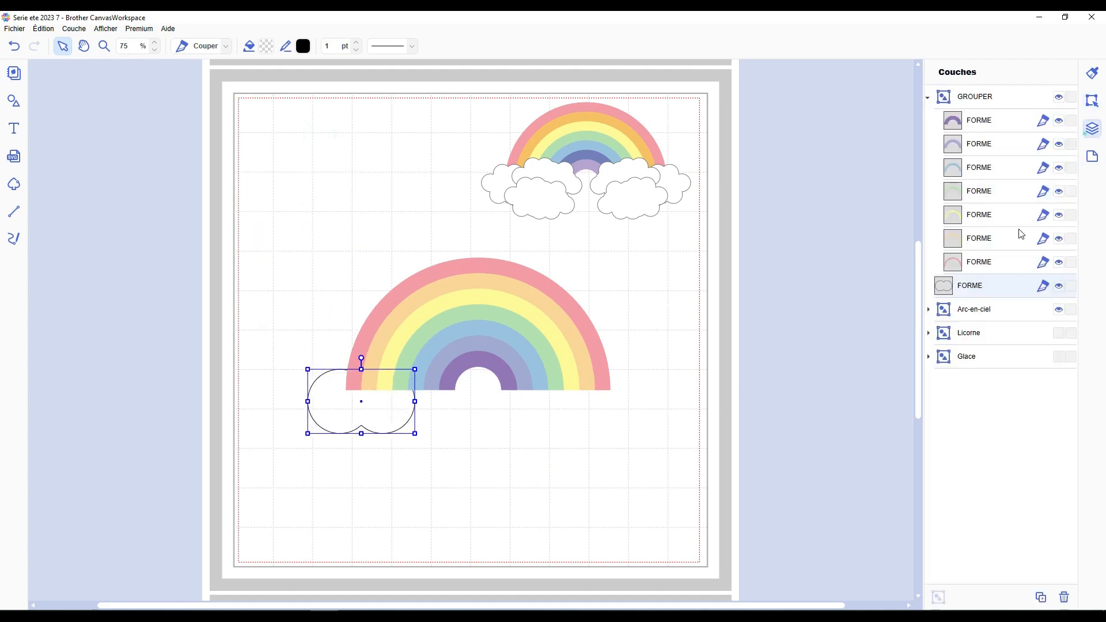
{"action": "left_click_drag", "start_coordinate": [970, 282], "coordinate": [960, 95]}
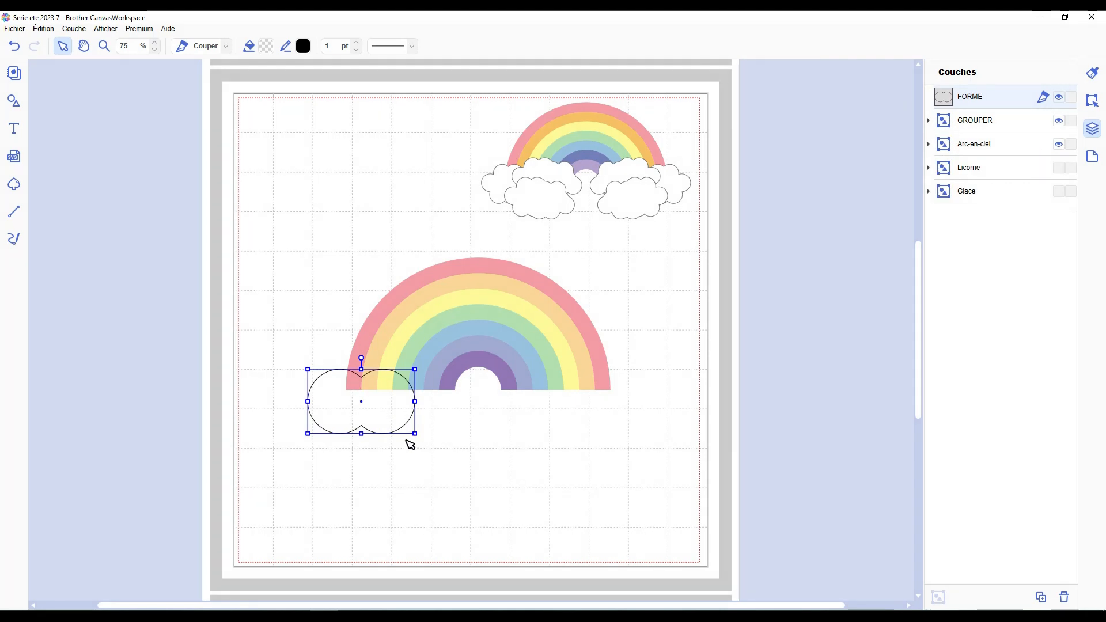
Shrink the double-circle shape and copy it until six overlapping shapes form a cloud.
{"action": "left_click_drag", "start_coordinate": [413, 437], "coordinate": [401, 412]}
{"action": "key", "text": "ctrl+v"}
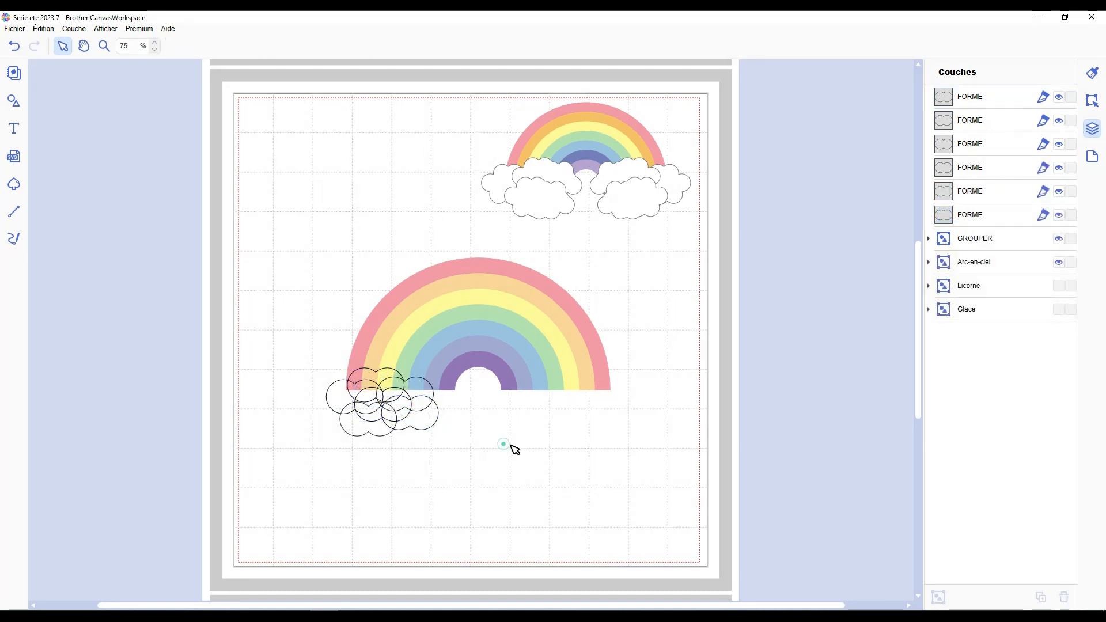
Weld the six overlapping double-circle shapes into one cloud, moving the rainbow aside for it and back behind the cloud.
{"action": "left_click", "coordinate": [538, 353]}
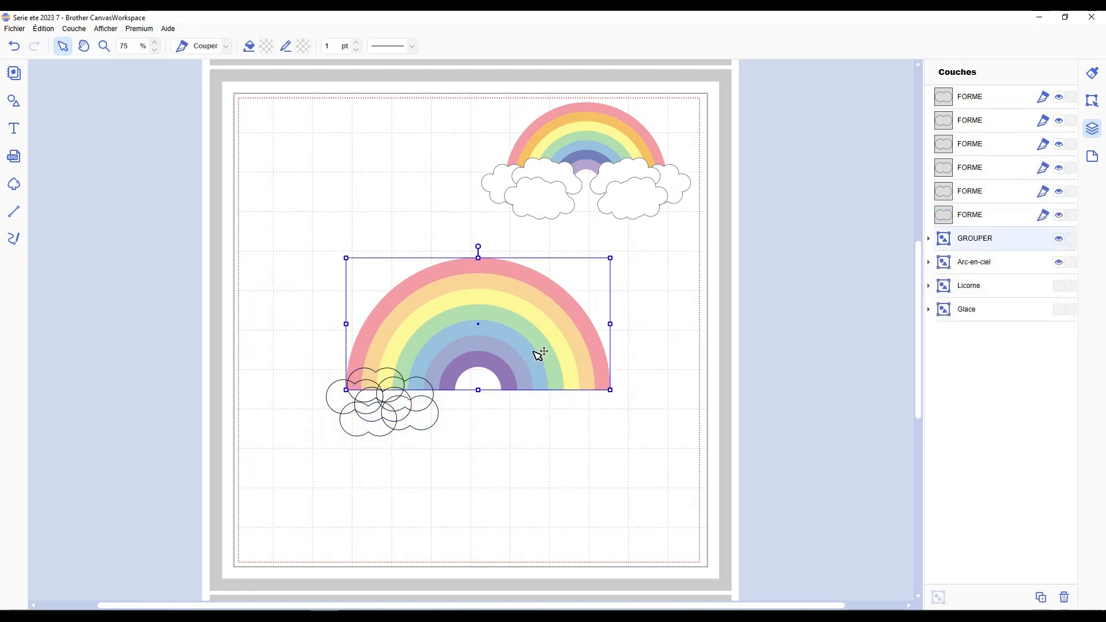
{"action": "left_click_drag", "start_coordinate": [539, 353], "coordinate": [635, 316]}
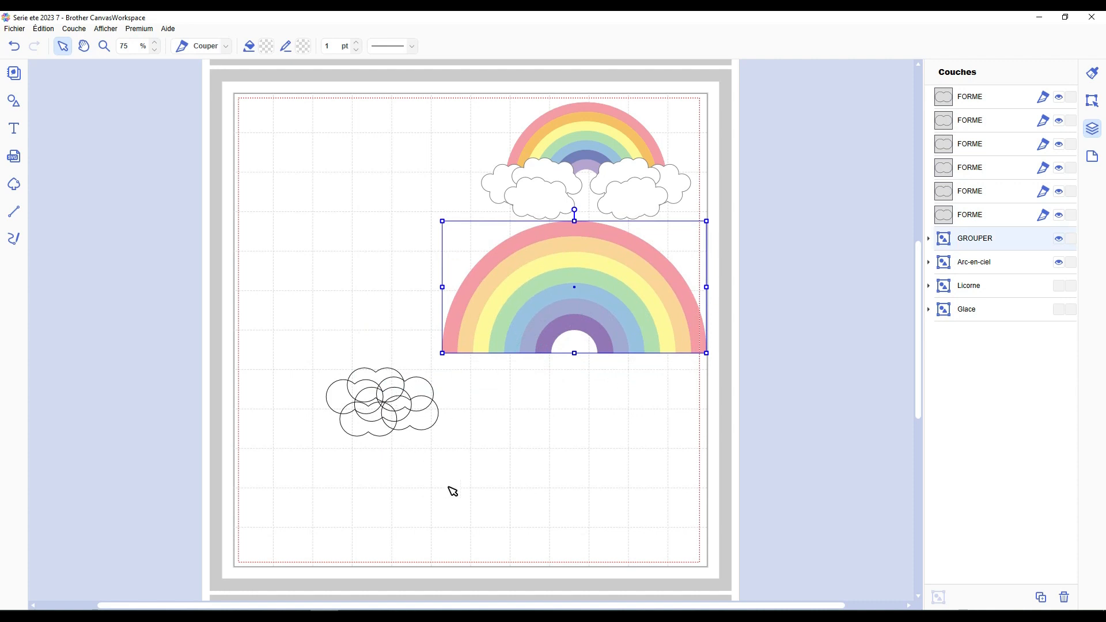
{"action": "left_click_drag", "start_coordinate": [453, 491], "coordinate": [325, 364]}
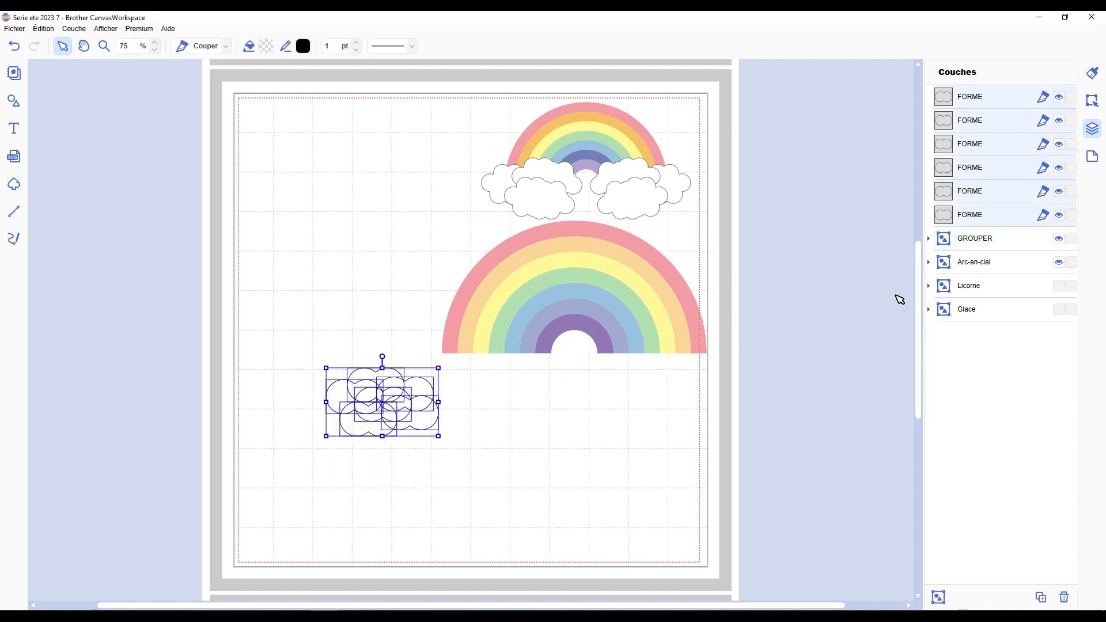
{"action": "left_click", "coordinate": [1093, 100]}
{"action": "left_click", "coordinate": [947, 504]}
{"action": "left_click", "coordinate": [554, 454]}
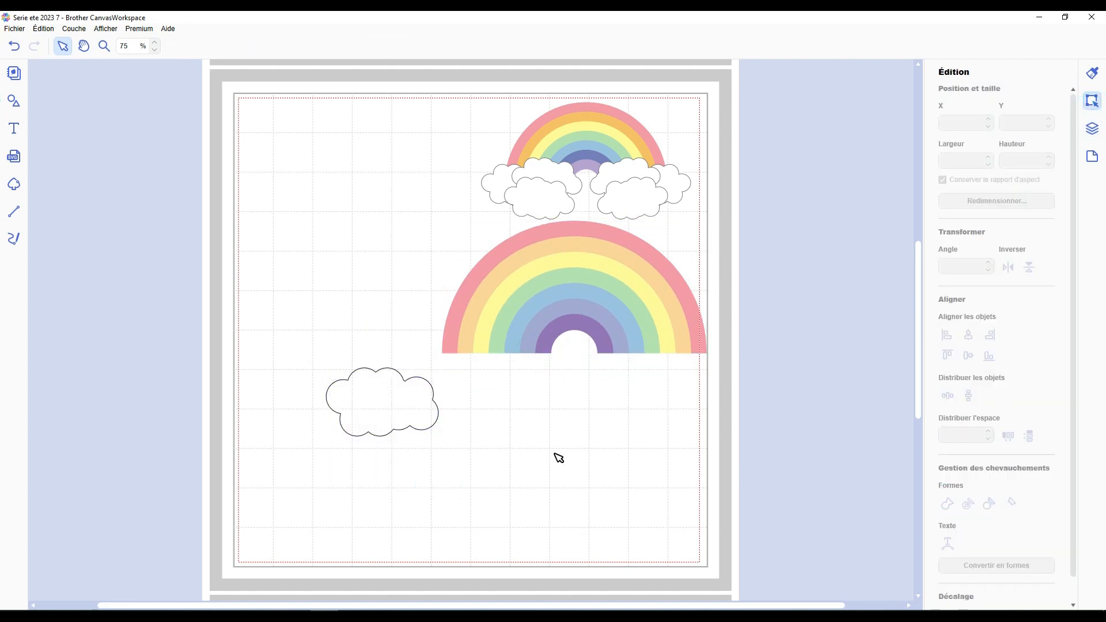
{"action": "left_click_drag", "start_coordinate": [518, 310], "coordinate": [438, 344]}
Fill the cloud with white #FFFFFF and set its outline to medium grey.
{"action": "left_click", "coordinate": [389, 405]}
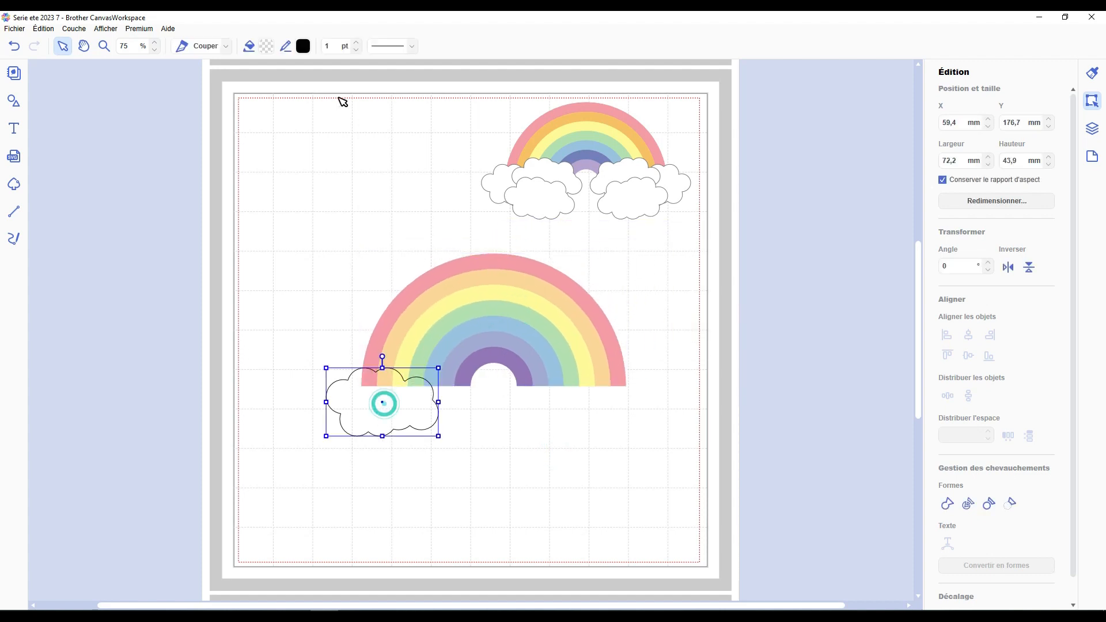
{"action": "left_click", "coordinate": [267, 46]}
{"action": "left_click", "coordinate": [400, 263]}
{"action": "left_click", "coordinate": [640, 391]}
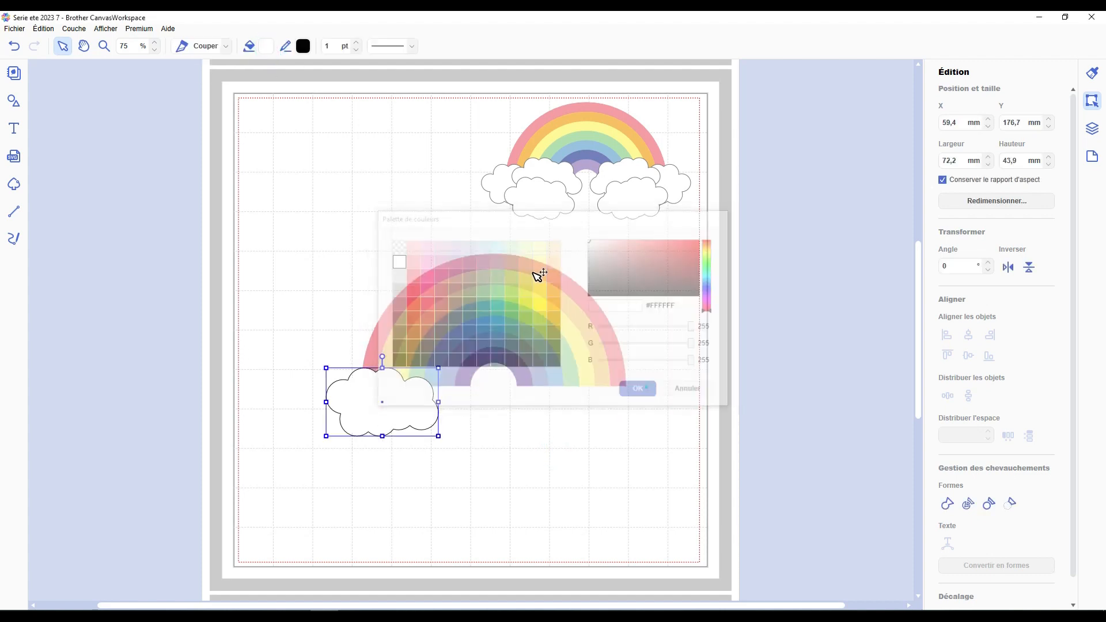
{"action": "left_click", "coordinate": [304, 46]}
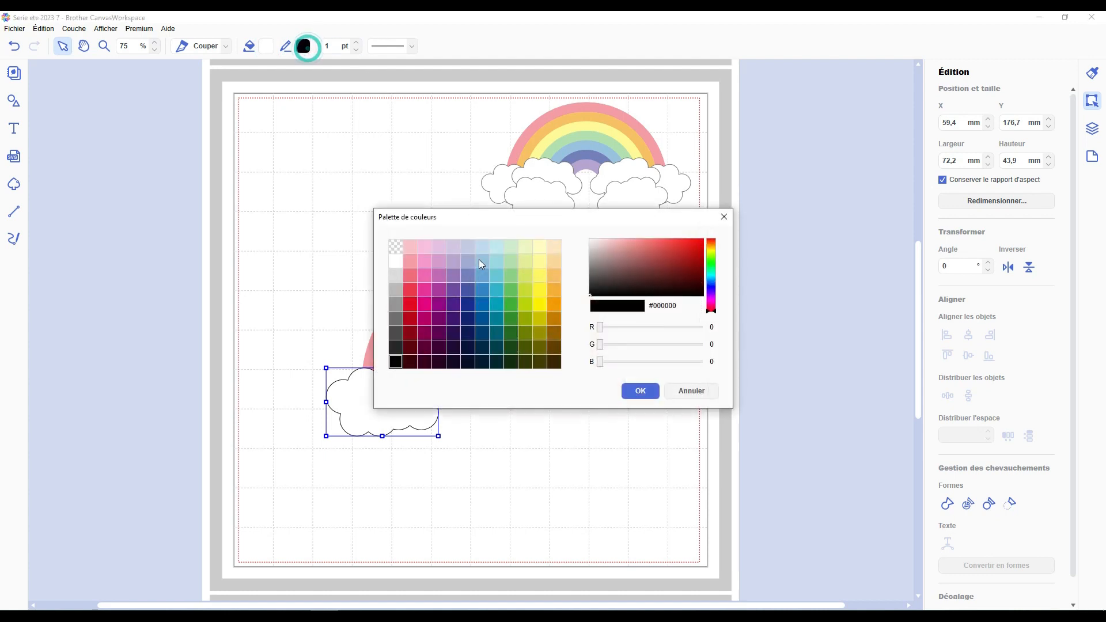
{"action": "left_click", "coordinate": [395, 309]}
{"action": "left_click", "coordinate": [641, 391]}
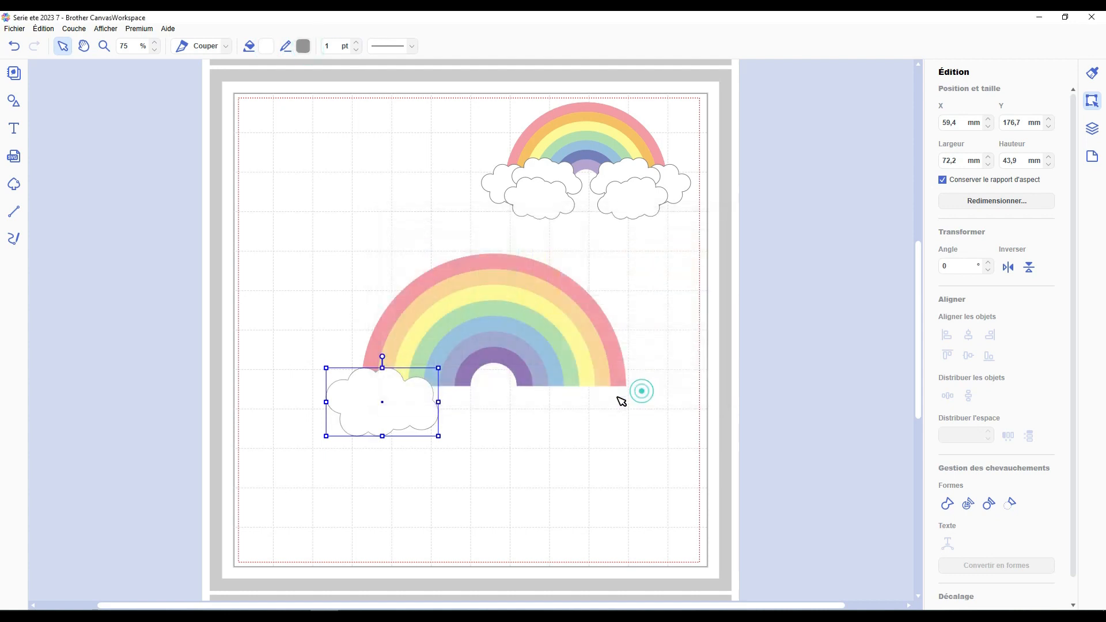
Place the cloud over the rainbow's left foot and shrink it to 61.9 × 37.6 mm.
{"action": "left_click_drag", "start_coordinate": [399, 431], "coordinate": [419, 473]}
{"action": "left_click", "coordinate": [530, 471]}
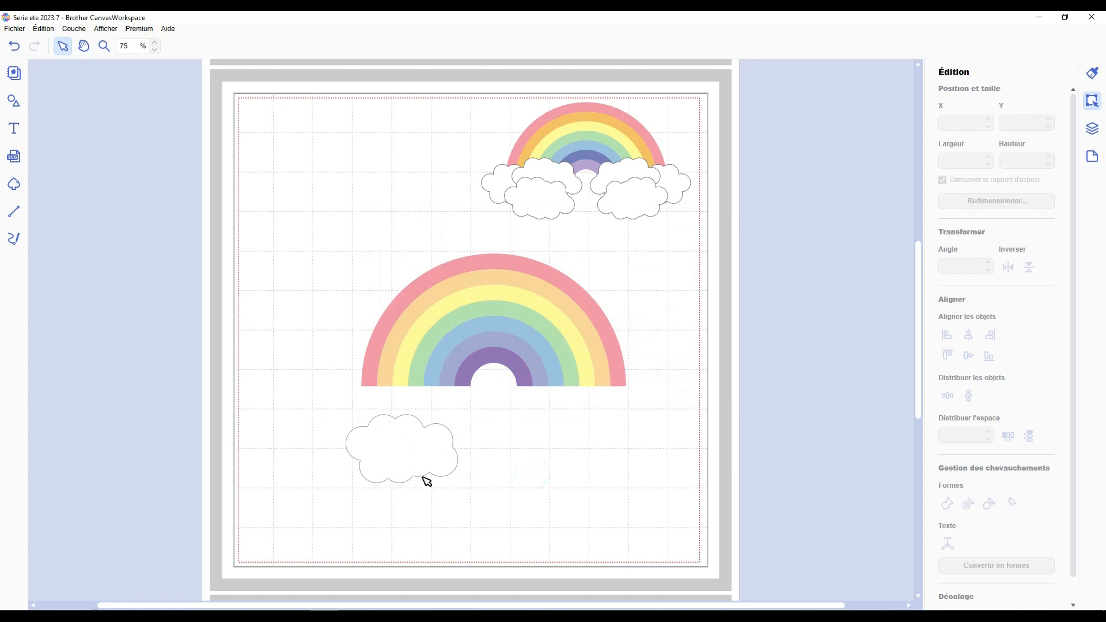
{"action": "left_click_drag", "start_coordinate": [387, 457], "coordinate": [371, 404]}
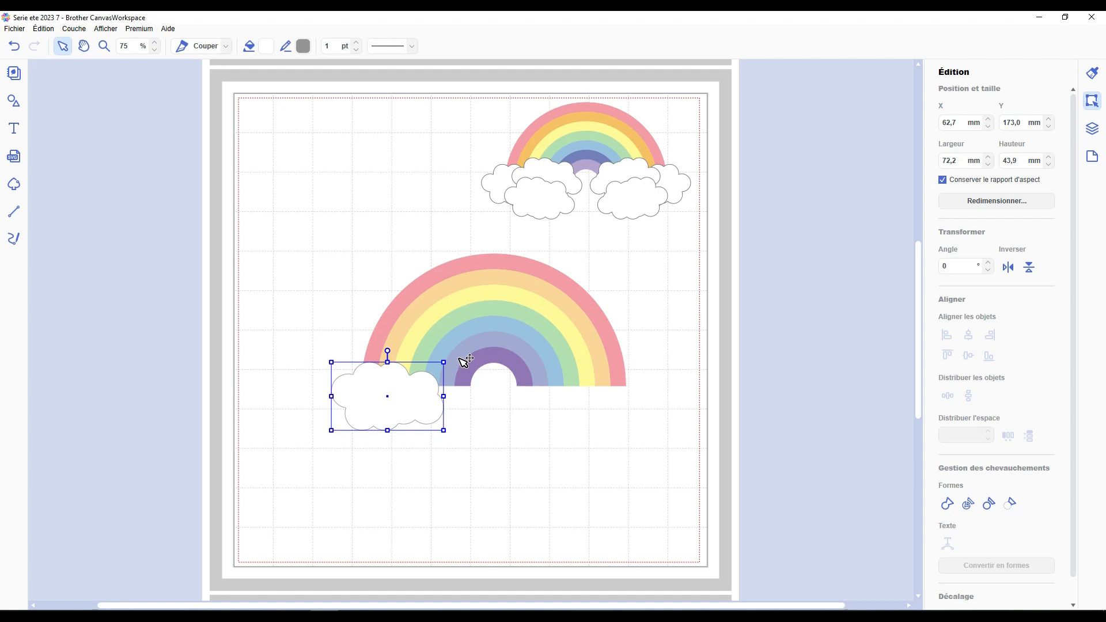
{"action": "left_click_drag", "start_coordinate": [444, 430], "coordinate": [370, 507]}
Duplicate the cloud twice and arrange the three clouds so they overlap across the rainbow's left foot.
{"action": "key", "text": "ctrl+d"}
{"action": "key", "text": "ctrl+d"}
{"action": "left_click_drag", "start_coordinate": [386, 391], "coordinate": [423, 375]}
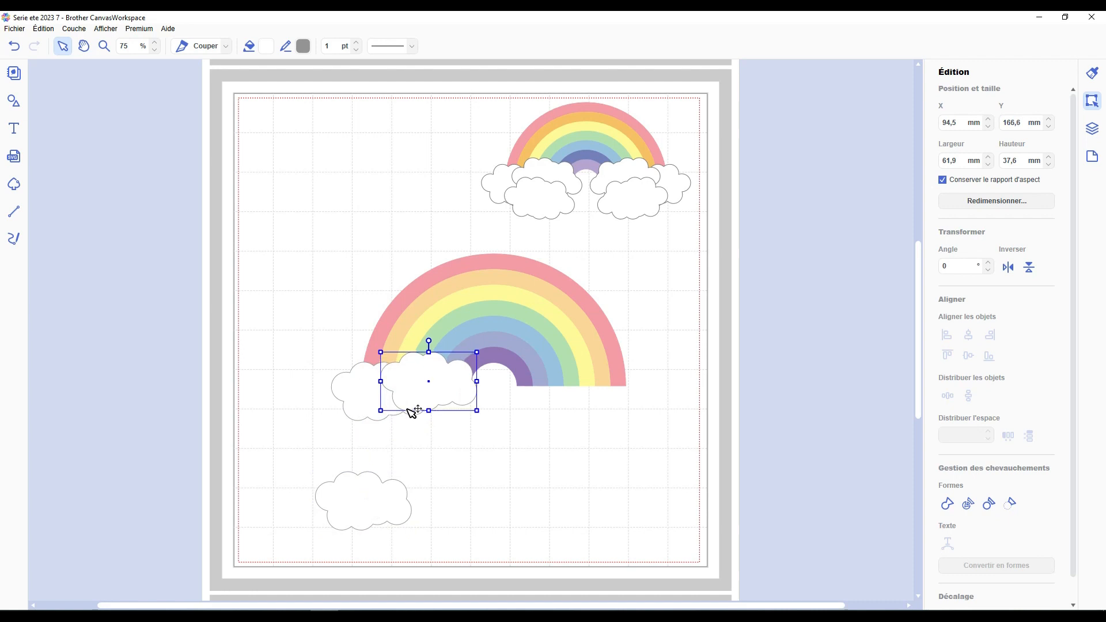
{"action": "left_click", "coordinate": [391, 487]}
{"action": "left_click_drag", "start_coordinate": [403, 463], "coordinate": [433, 402]}
{"action": "left_click", "coordinate": [519, 446]}
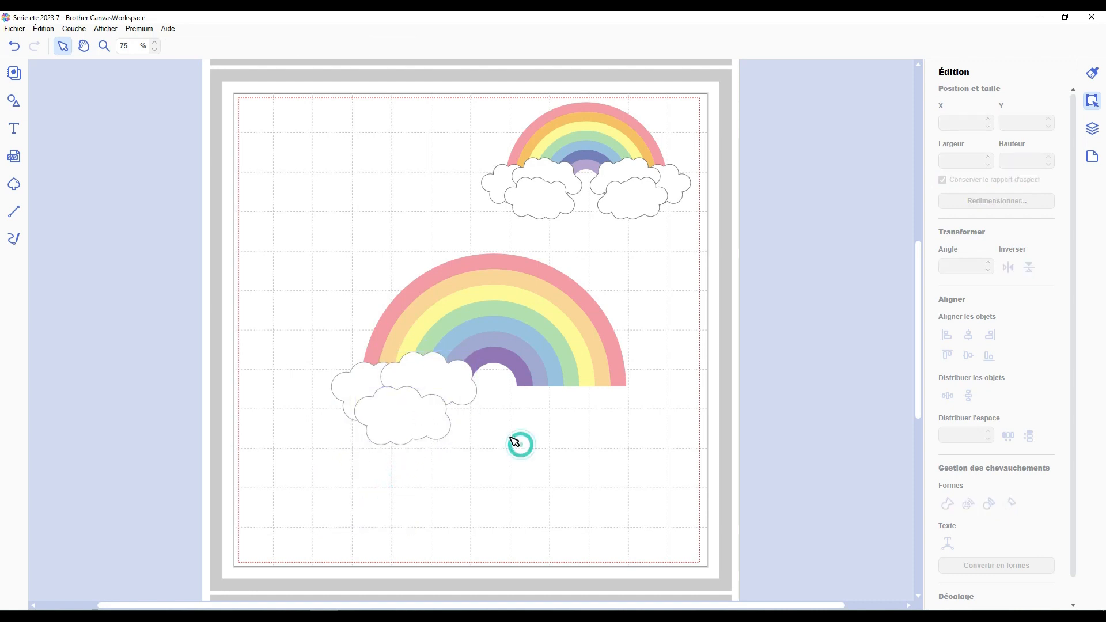
Group the three overlapping clouds at the rainbow's left foot.
{"action": "left_click", "coordinate": [405, 420]}
{"action": "left_click", "coordinate": [432, 371], "text": "shift"}
{"action": "left_click", "coordinate": [348, 385], "text": "shift"}
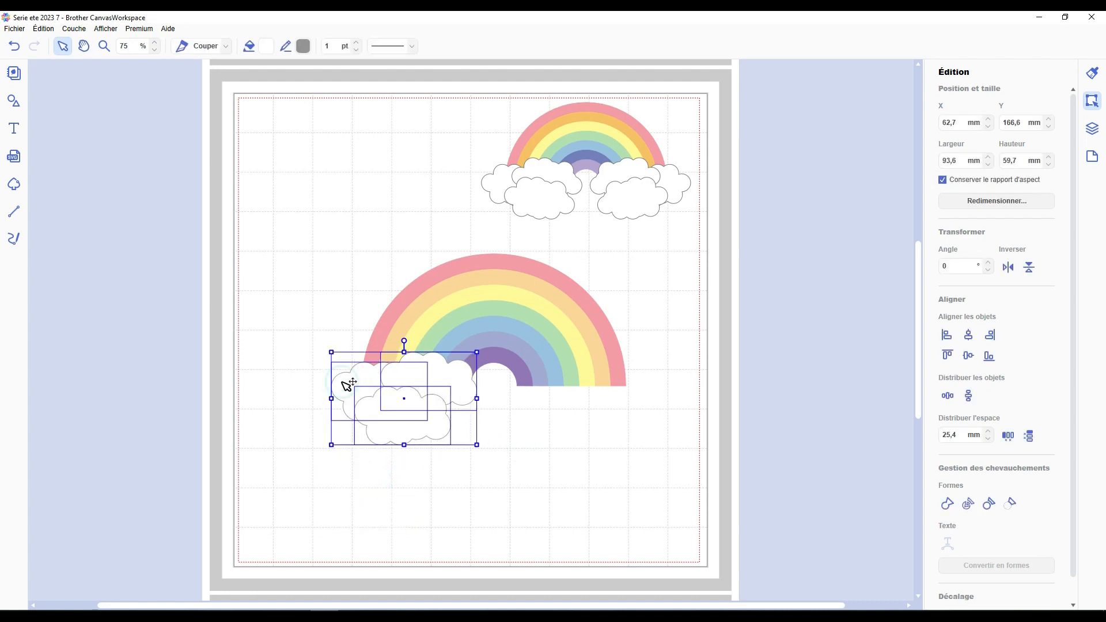
{"action": "key", "text": "ctrl+g"}
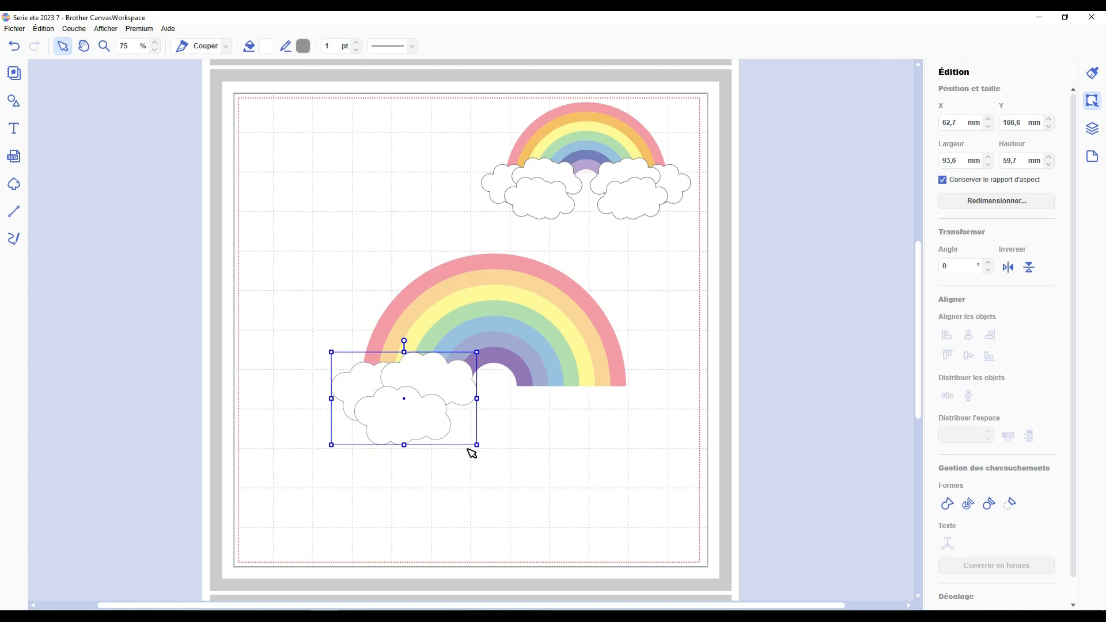
Try placing a horizontally mirrored copy of the cloud group over the rainbow's right foot.
{"action": "key", "text": "ctrl+d"}
{"action": "left_click_drag", "start_coordinate": [439, 412], "coordinate": [585, 400]}
{"action": "left_click", "coordinate": [1009, 267]}
Shrink the left cloud group to 80.4 × 51.3 mm and reposition it over the rainbow's left foot.
{"action": "left_click", "coordinate": [455, 426]}
{"action": "left_click_drag", "start_coordinate": [475, 445], "coordinate": [451, 430]}
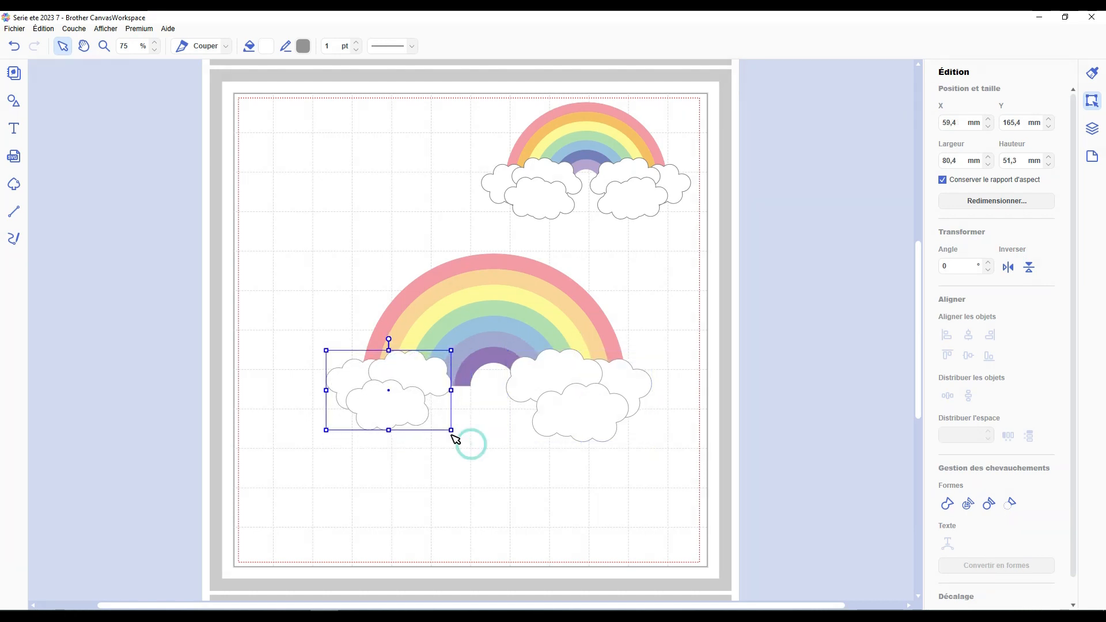
{"action": "left_click_drag", "start_coordinate": [400, 380], "coordinate": [427, 380]}
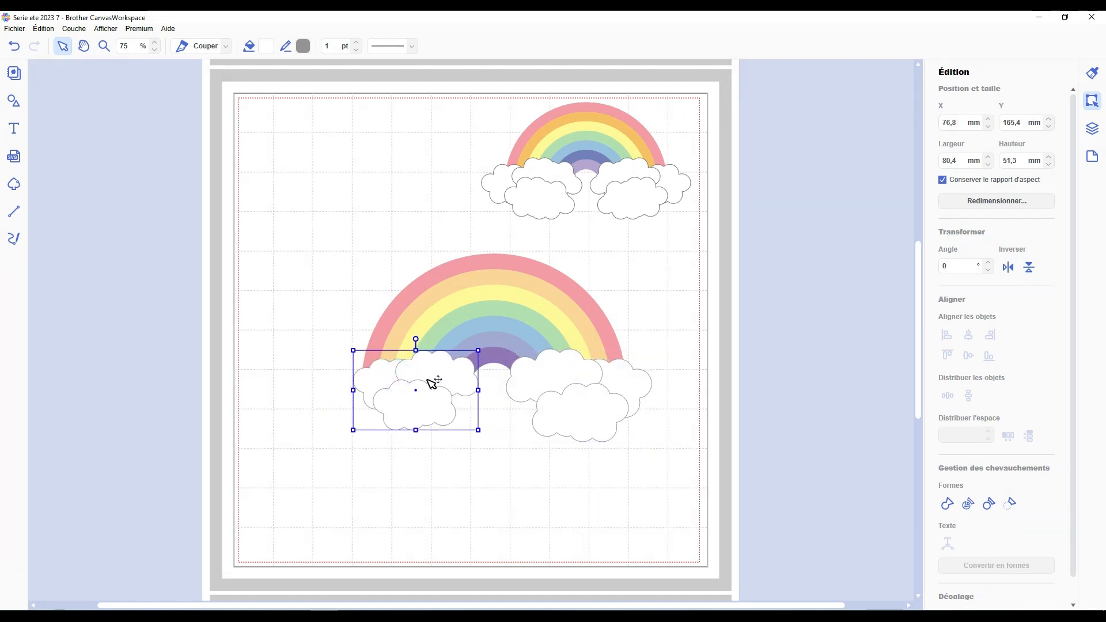
Replace the right cloud group with a horizontally mirrored copy of the left group, placed over the rainbow's right foot.
{"action": "left_click", "coordinate": [545, 403]}
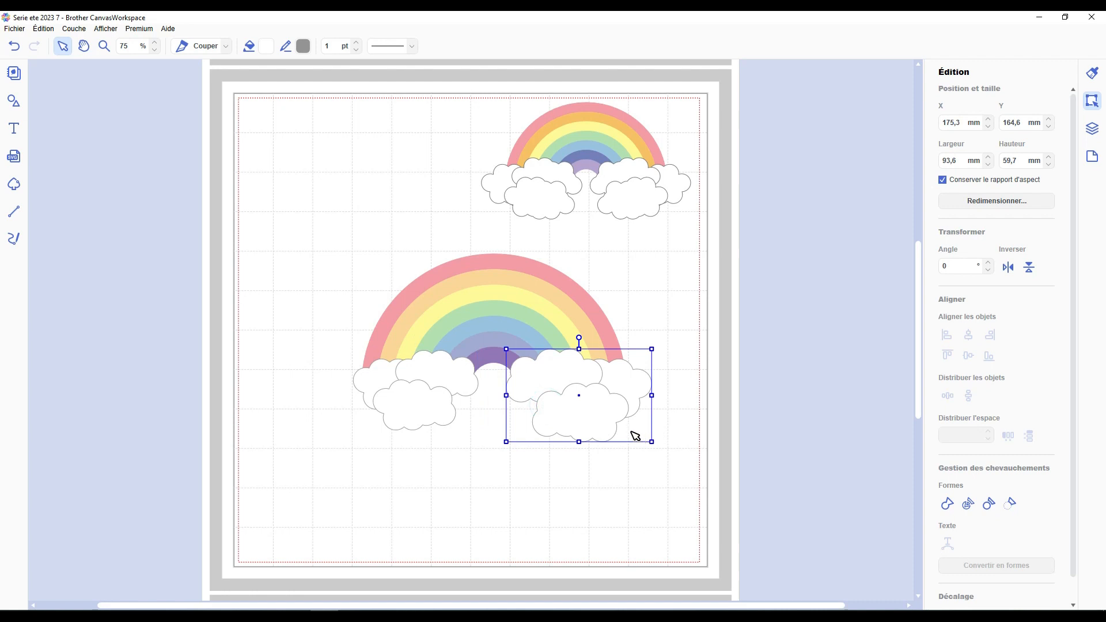
{"action": "key", "text": "Delete"}
{"action": "left_click", "coordinate": [455, 404]}
{"action": "key", "text": "ctrl+c"}
{"action": "key", "text": "ctrl+v"}
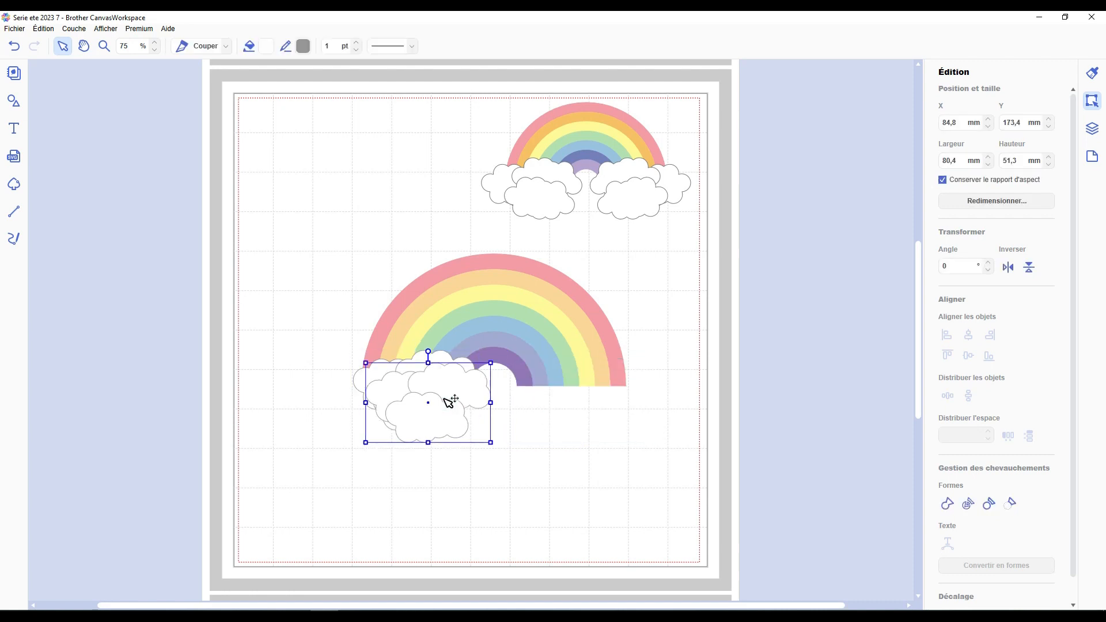
{"action": "left_click", "coordinate": [1009, 267]}
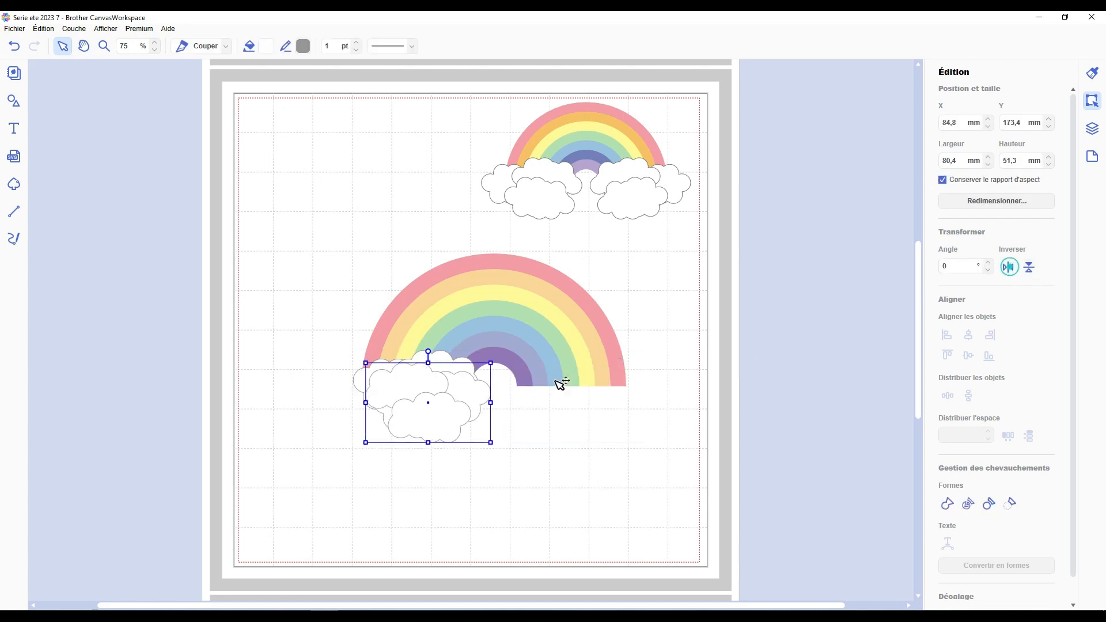
{"action": "left_click_drag", "start_coordinate": [407, 409], "coordinate": [549, 399]}
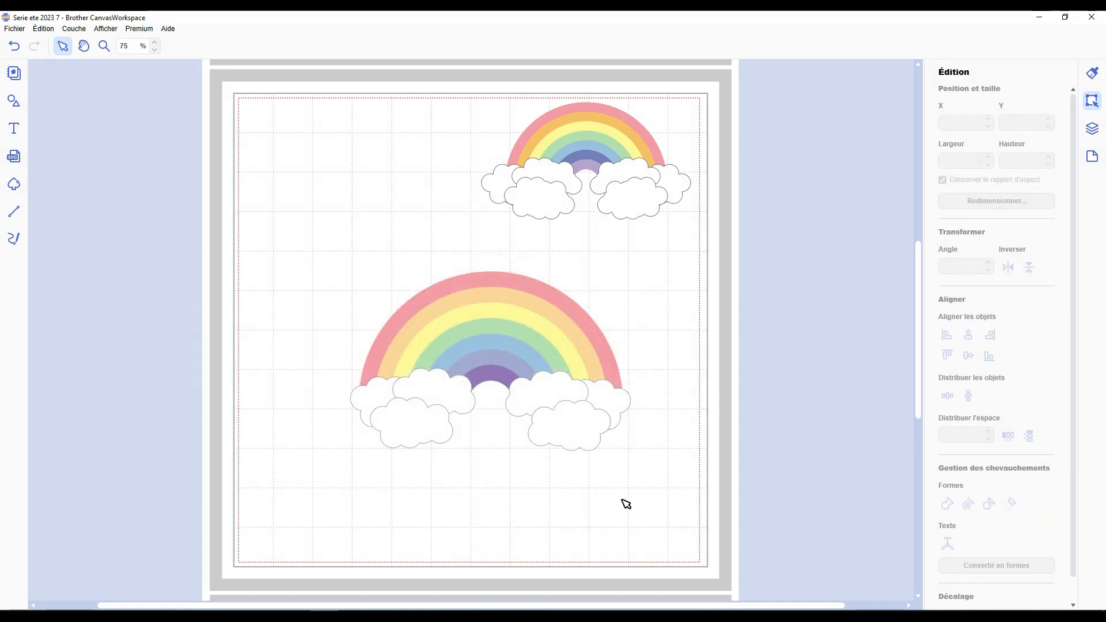
Align the left and right cloud groups by their vertical middles and group them together.
{"action": "left_click_drag", "start_coordinate": [627, 504], "coordinate": [391, 412]}
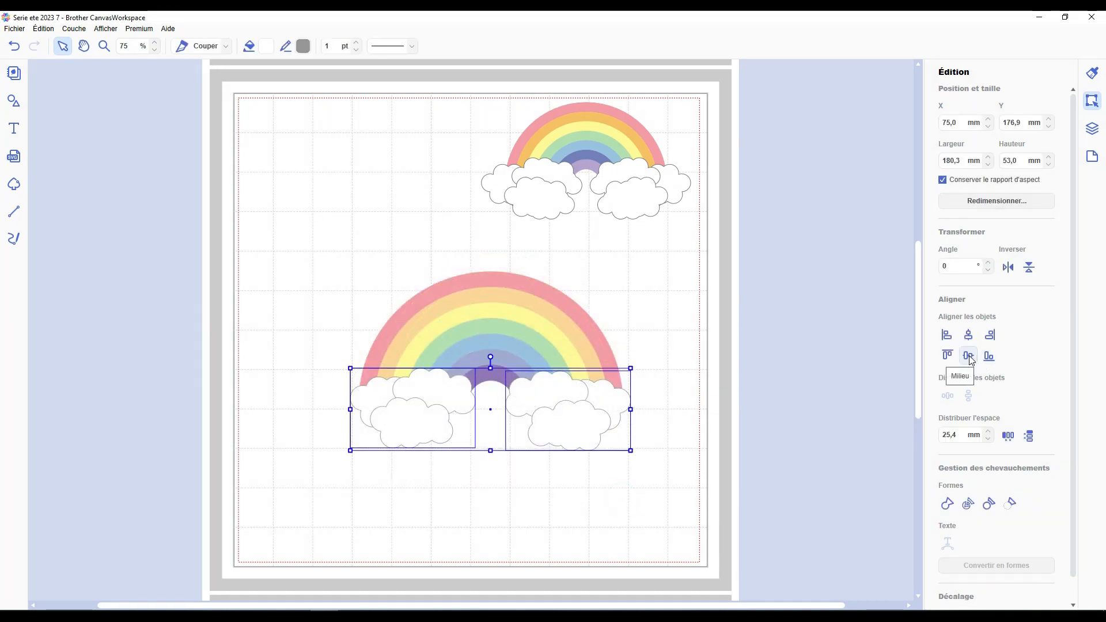
{"action": "left_click", "coordinate": [970, 358]}
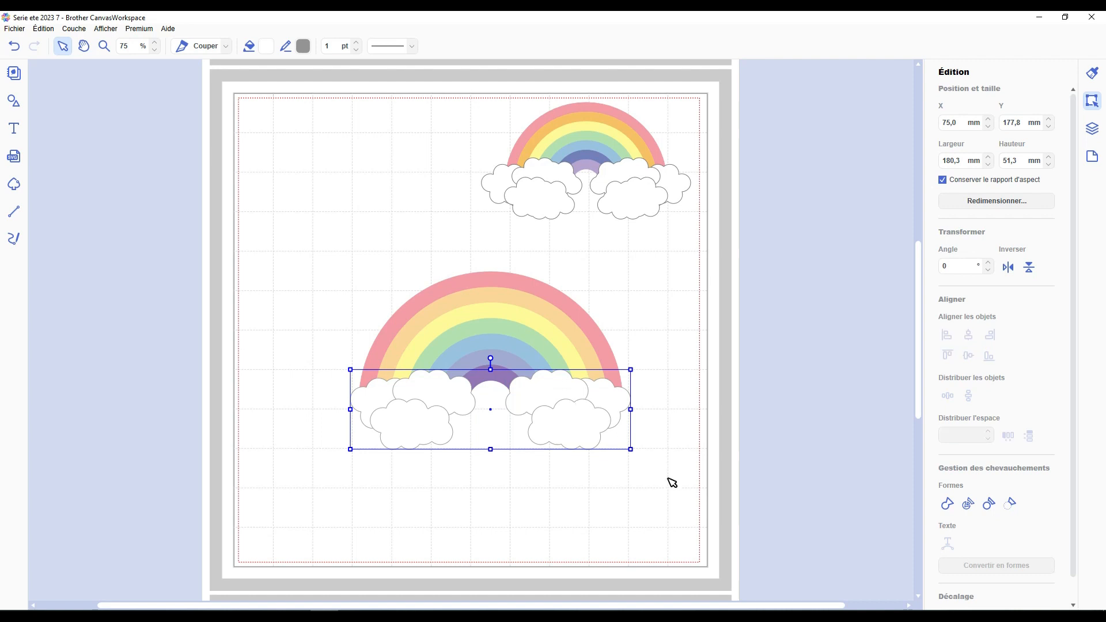
Centre the clouds and the rainbow horizontally on each other and group the whole design.
{"action": "left_click_drag", "start_coordinate": [669, 480], "coordinate": [535, 351]}
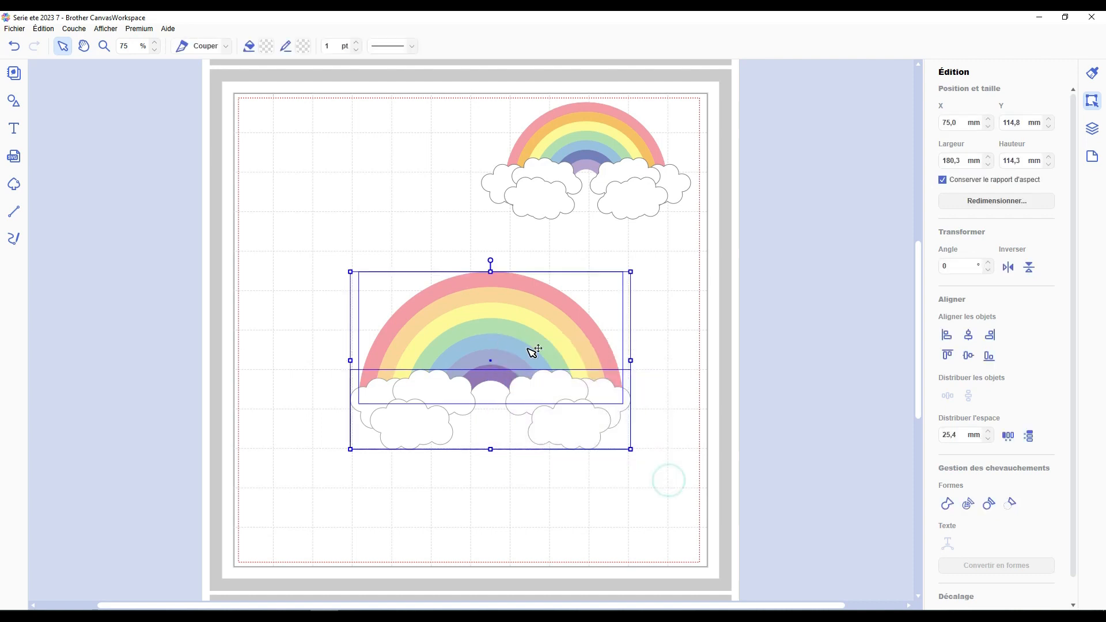
{"action": "left_click", "coordinate": [968, 337]}
{"action": "left_click", "coordinate": [686, 371]}
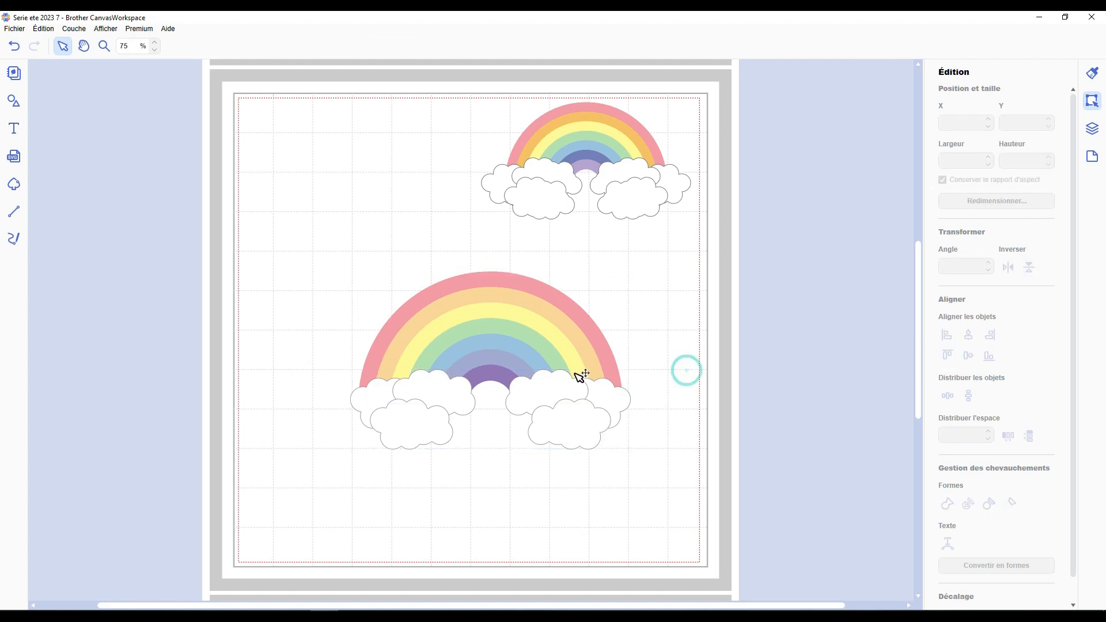
Shrink the grouped rainbow with clouds to 139.7 × 88.5 mm and place it directly below the reference rainbow.
{"action": "left_click_drag", "start_coordinate": [579, 375], "coordinate": [559, 364]}
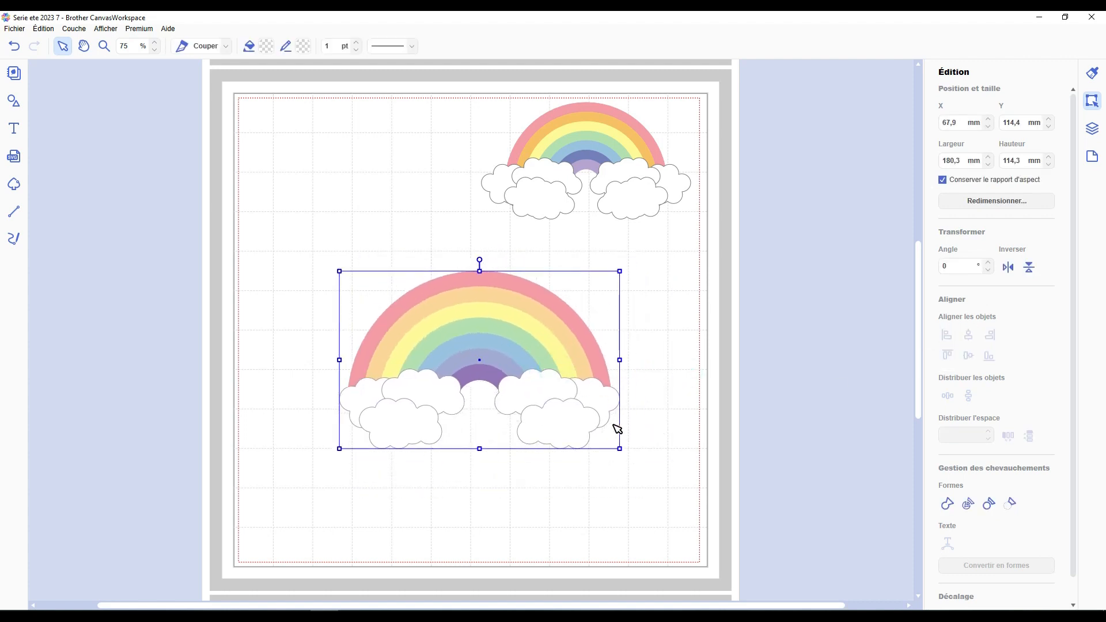
{"action": "left_click_drag", "start_coordinate": [613, 440], "coordinate": [550, 401]}
{"action": "left_click_drag", "start_coordinate": [507, 318], "coordinate": [617, 274]}
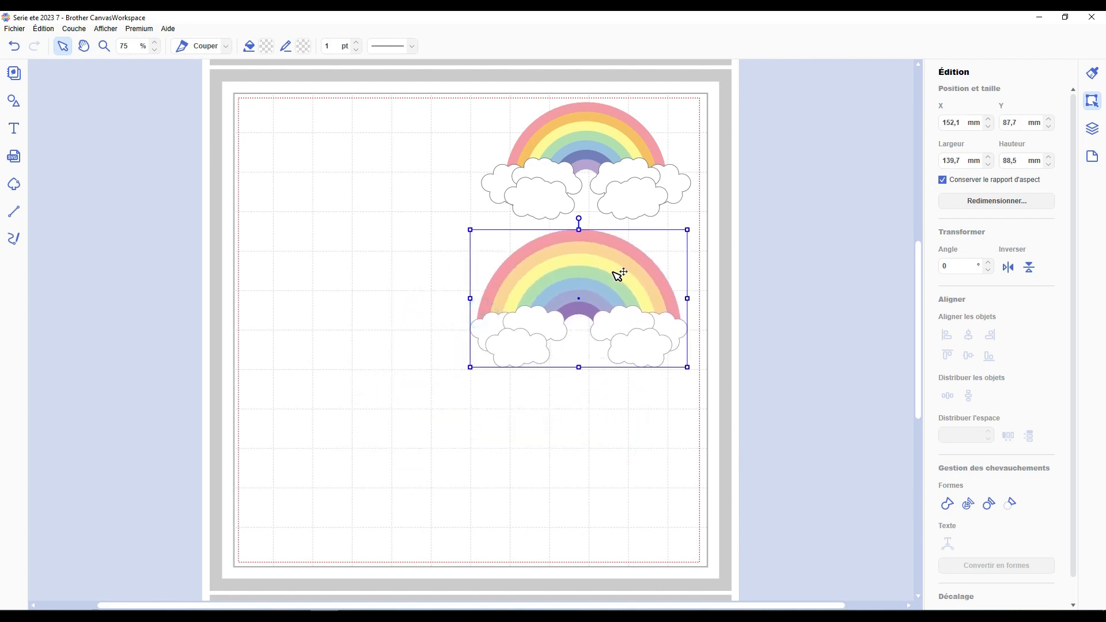
Move the reference rainbow to X 154.8 mm, Y 9.2 mm, centred above the new rainbow.
{"action": "left_click", "coordinate": [650, 177]}
{"action": "left_click_drag", "start_coordinate": [637, 181], "coordinate": [639, 181]}
{"action": "left_click", "coordinate": [436, 303]}
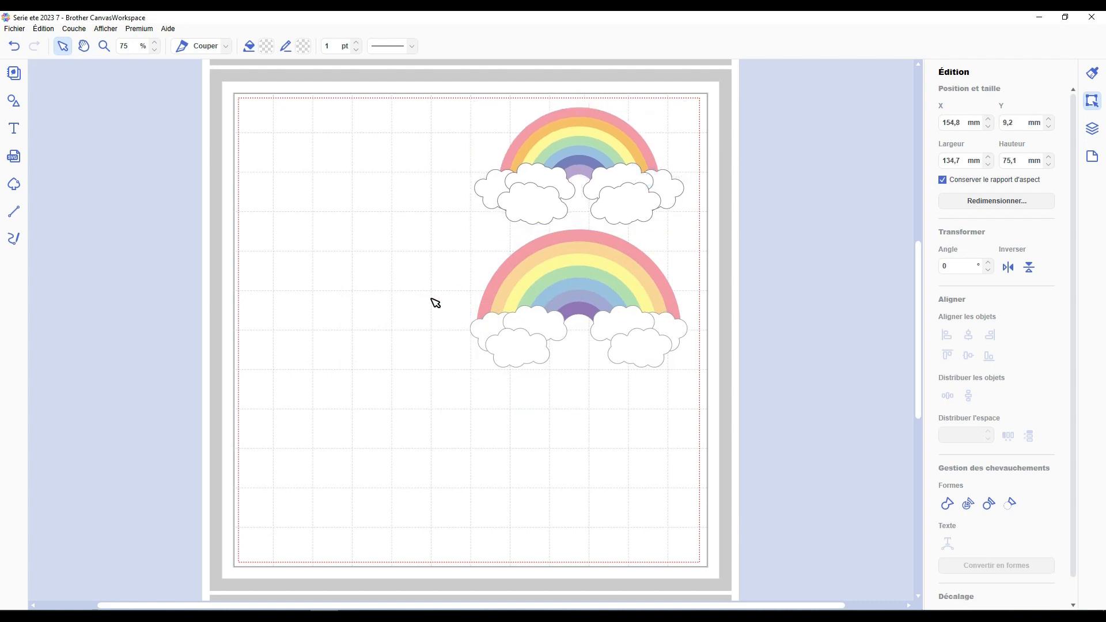
{"action": "left_click", "coordinate": [436, 304]}
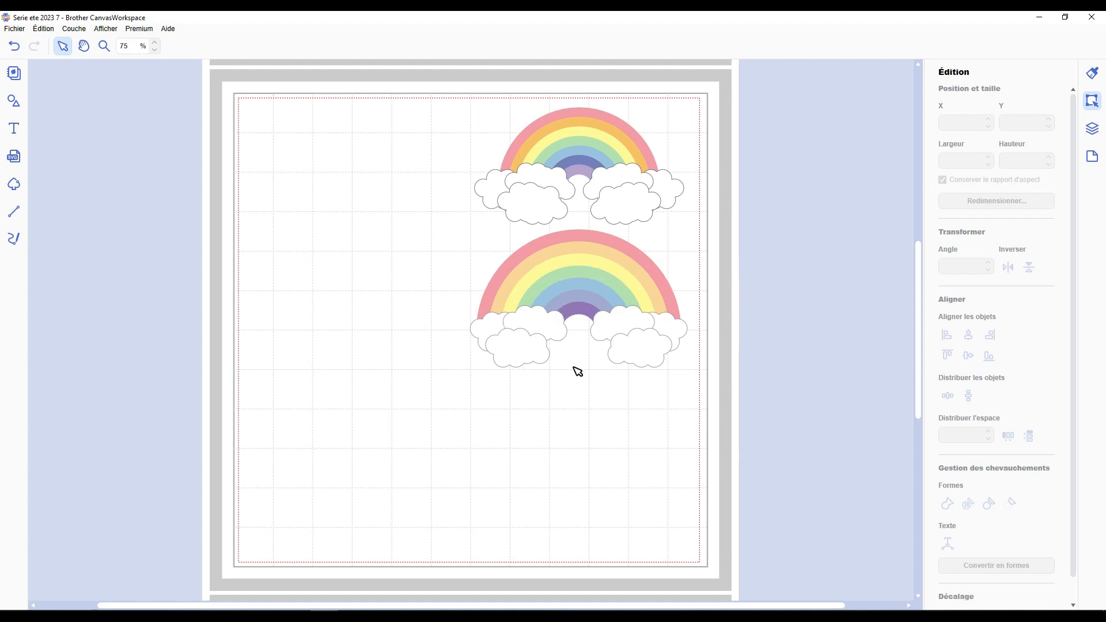
{"action": "scroll", "coordinate": [646, 410], "scroll_direction": "down", "scroll_amount": 1}
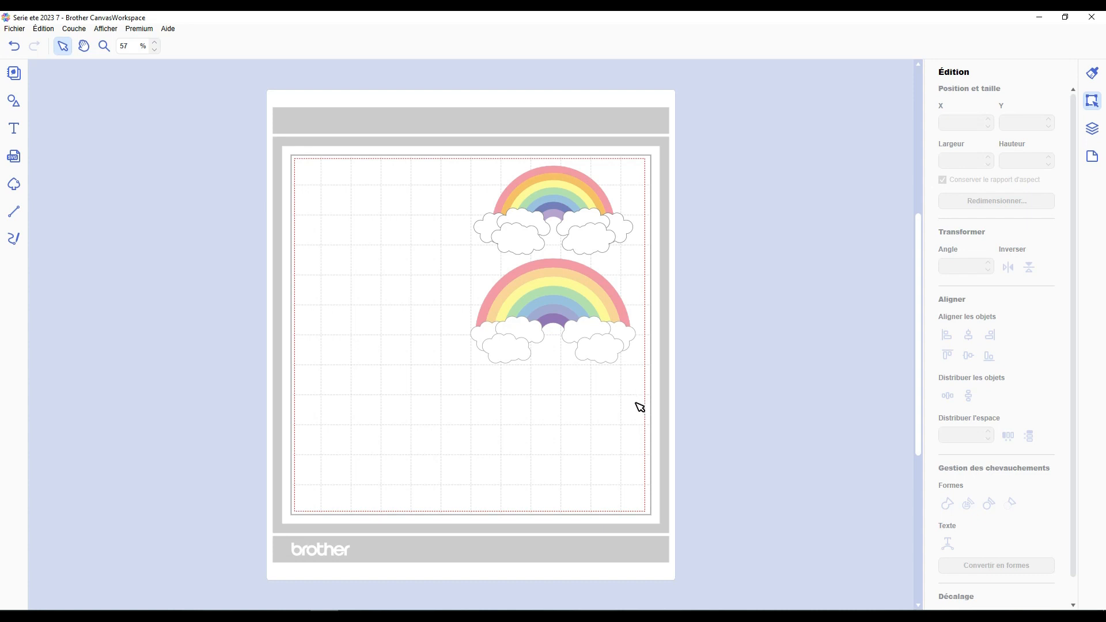
{"action": "left_click_drag", "start_coordinate": [640, 407], "coordinate": [494, 193]}
{"action": "left_click_drag", "start_coordinate": [582, 199], "coordinate": [217, 126]}
{"action": "left_click", "coordinate": [415, 201]}
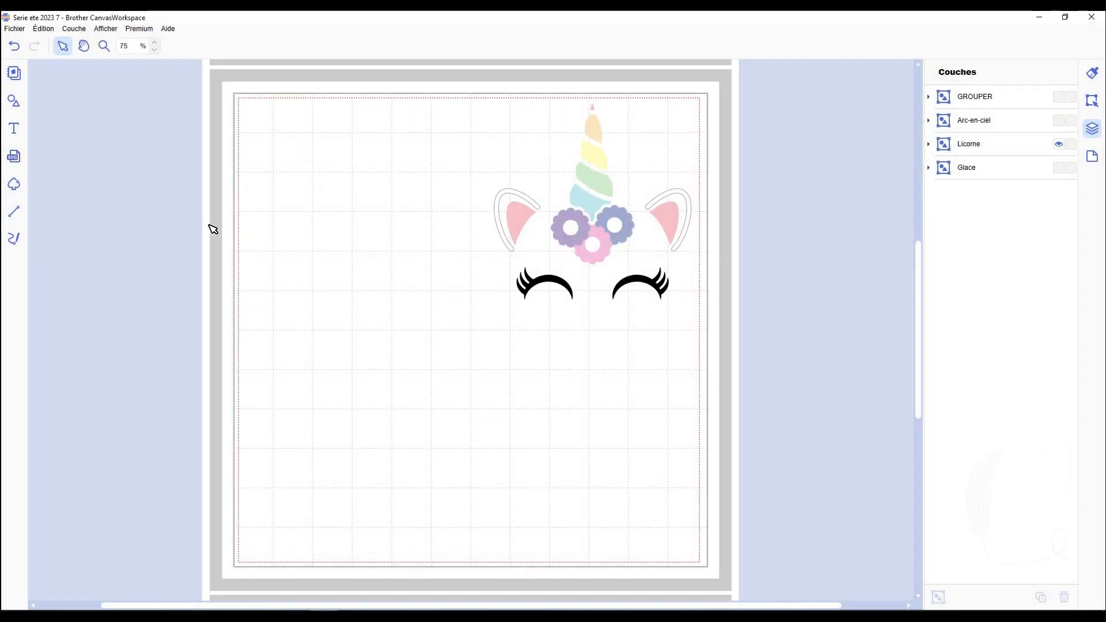
Insert a plain circle, a scalloped circle, a rounded-corner triangle and an egg shape onto the mat's upper area.
{"action": "left_click", "coordinate": [14, 101]}
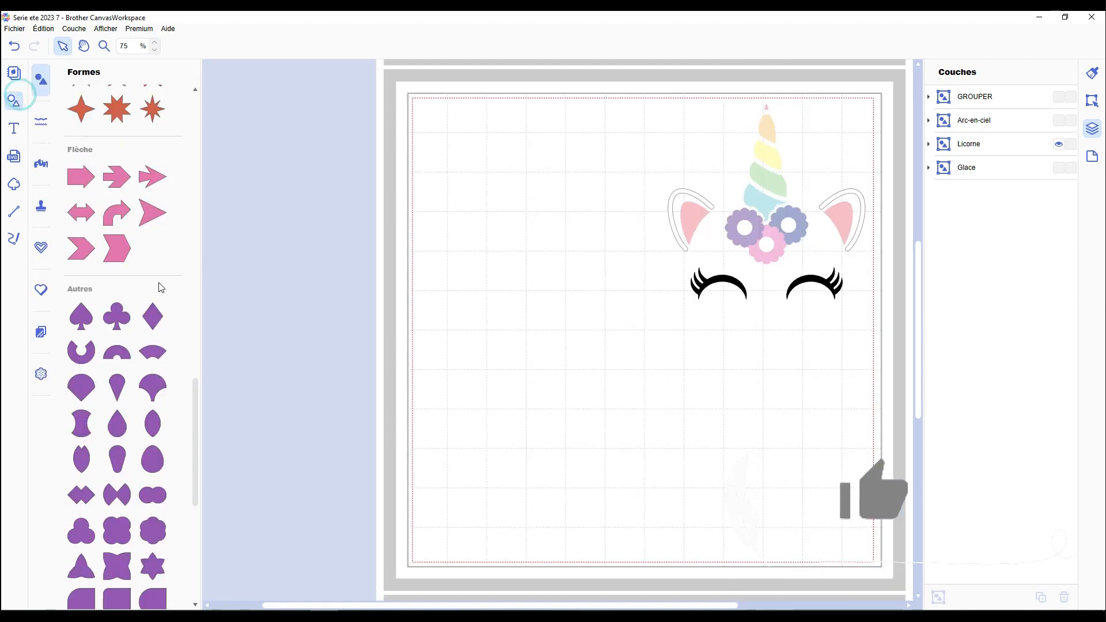
{"action": "left_click_drag", "start_coordinate": [196, 396], "coordinate": [207, 121]}
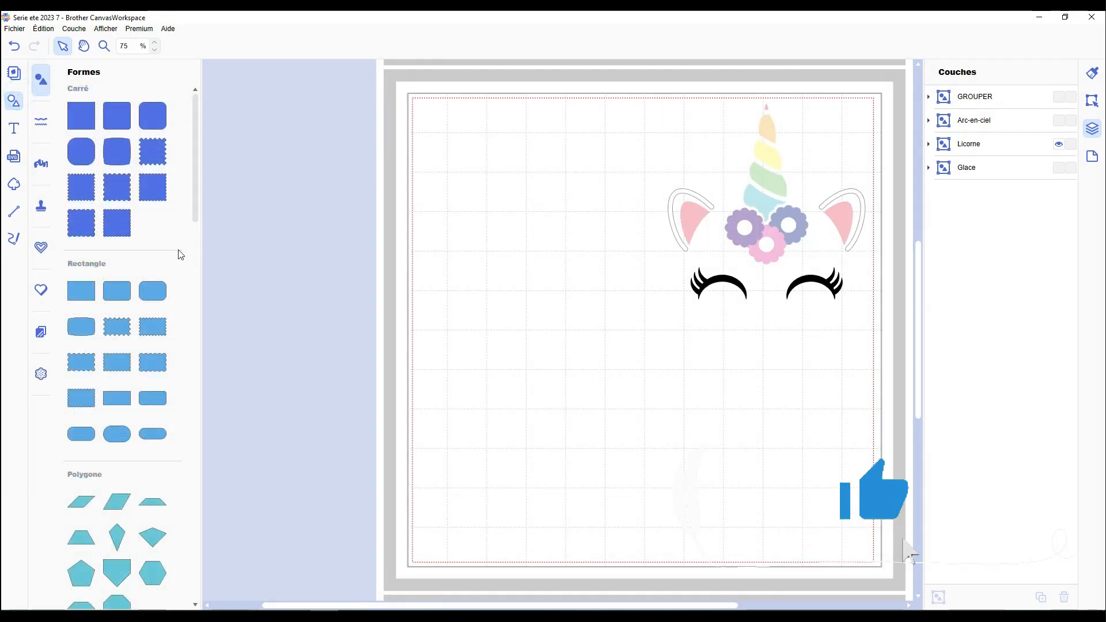
{"action": "scroll", "coordinate": [155, 323], "scroll_direction": "down", "scroll_amount": 6}
{"action": "left_click", "coordinate": [82, 485]}
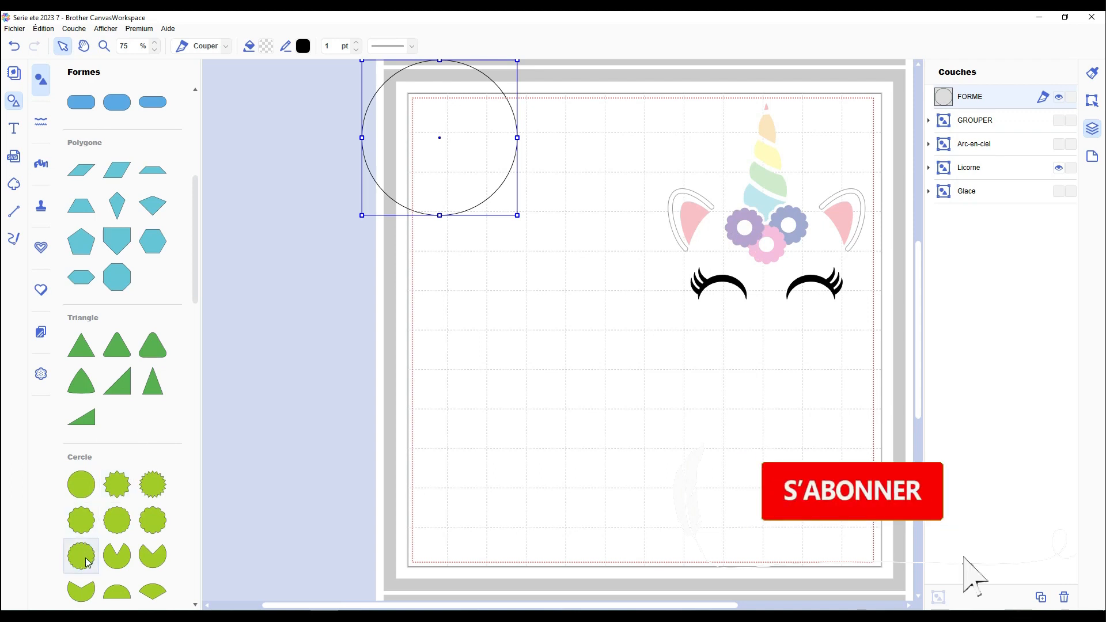
{"action": "left_click_drag", "start_coordinate": [85, 557], "coordinate": [465, 143]}
{"action": "scroll", "coordinate": [141, 457], "scroll_direction": "down", "scroll_amount": 4}
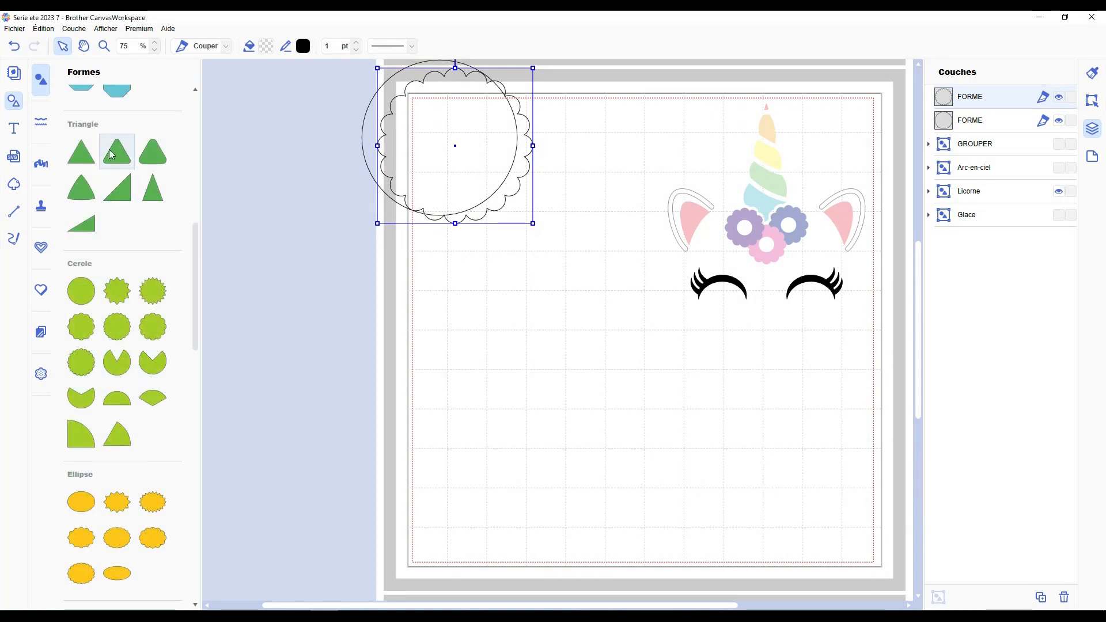
{"action": "left_click_drag", "start_coordinate": [120, 154], "coordinate": [450, 158]}
{"action": "scroll", "coordinate": [148, 335], "scroll_direction": "down", "scroll_amount": 10}
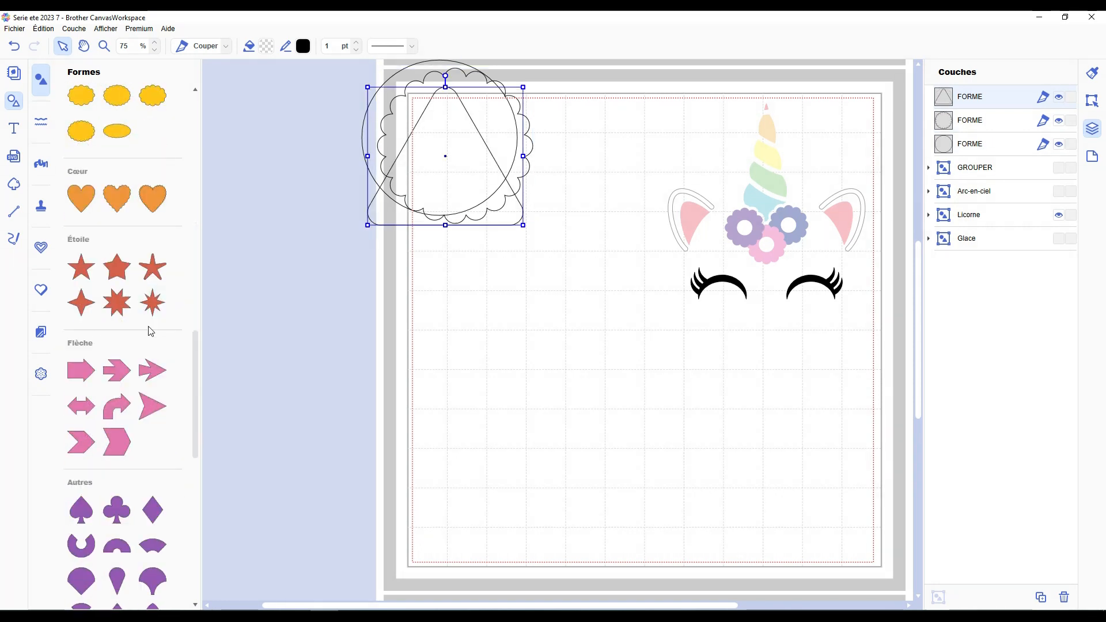
{"action": "scroll", "coordinate": [148, 351], "scroll_direction": "down", "scroll_amount": 1}
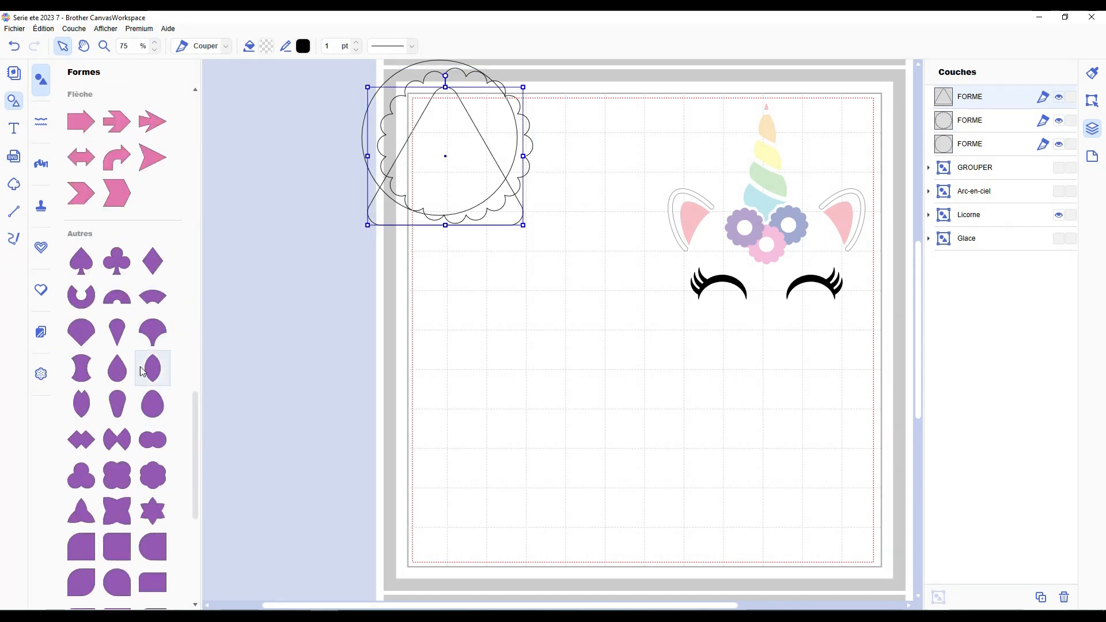
{"action": "left_click_drag", "start_coordinate": [169, 401], "coordinate": [454, 172]}
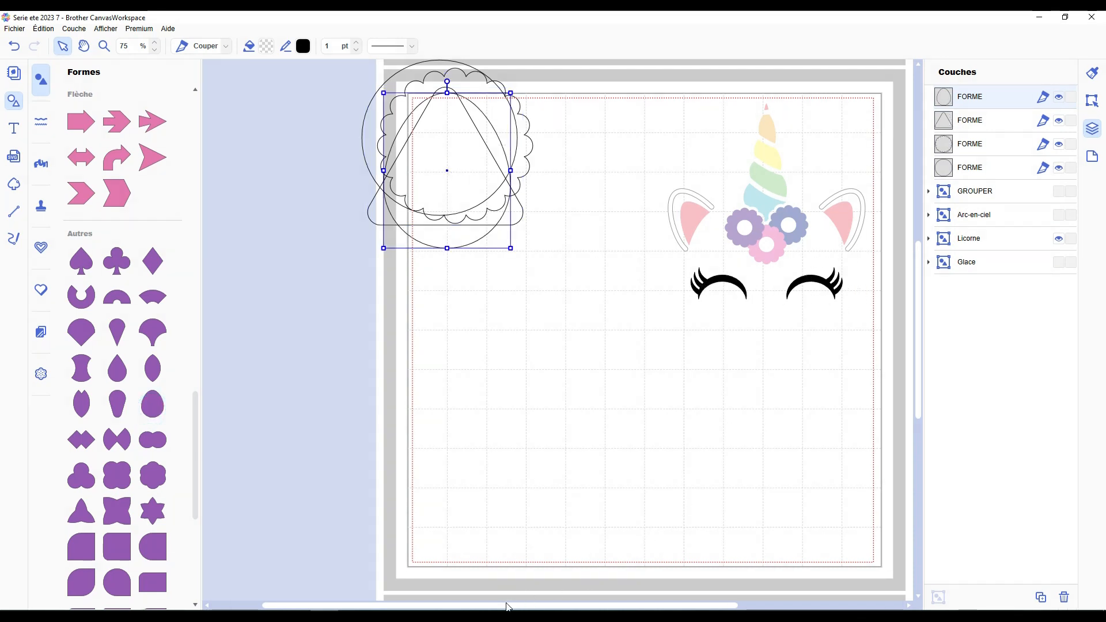
Move the reference unicorn off the mat to its right side, level with the new shapes.
{"action": "scroll", "coordinate": [504, 609], "scroll_direction": "right", "scroll_amount": 3}
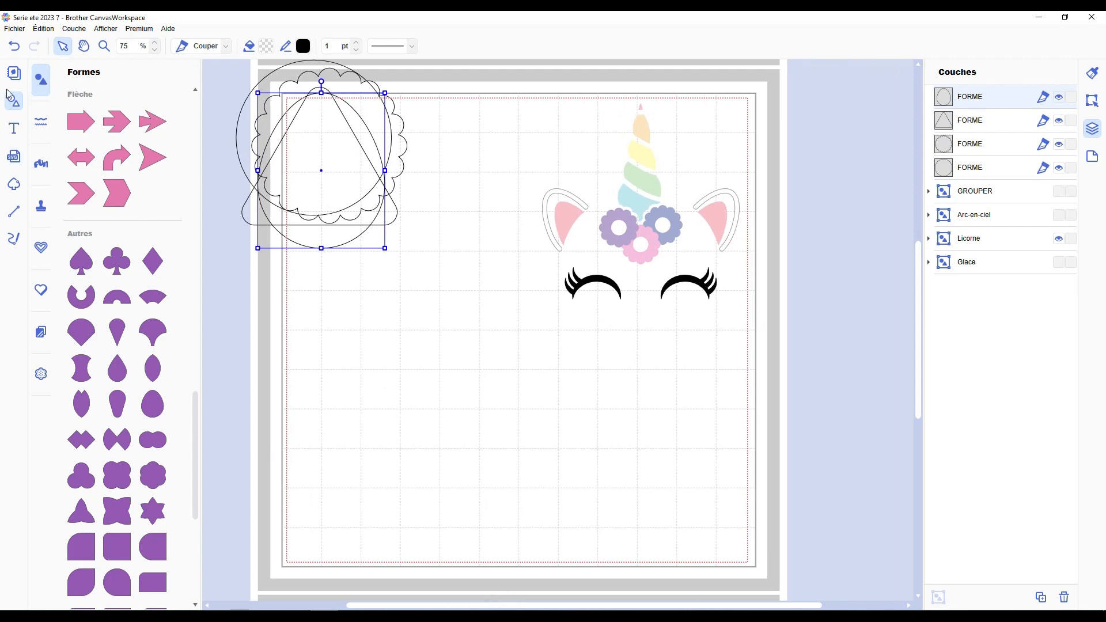
{"action": "left_click", "coordinate": [13, 101]}
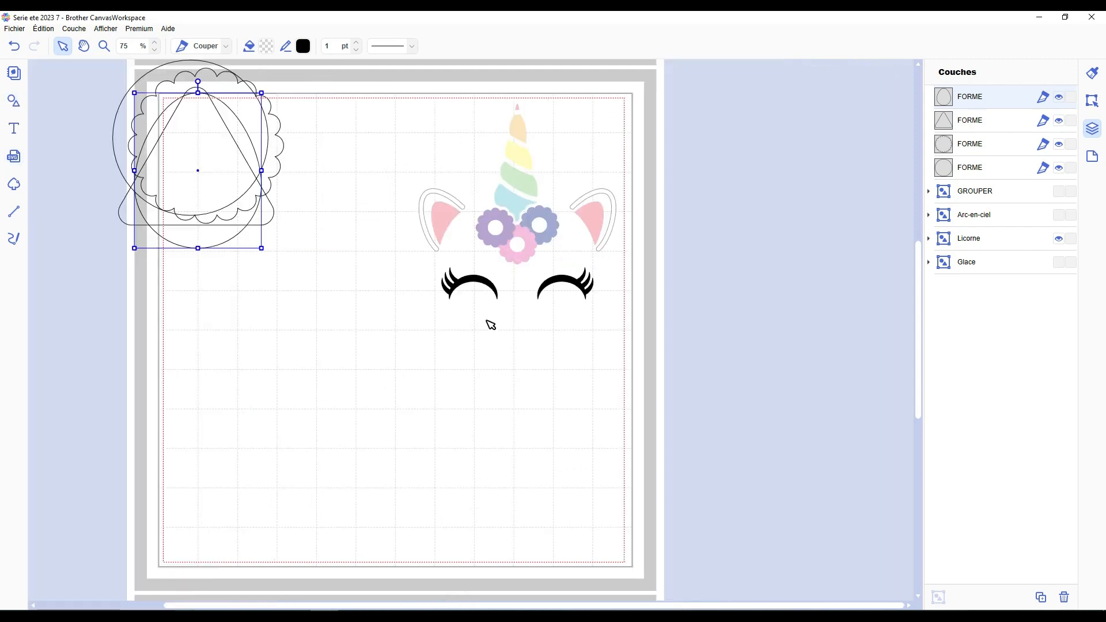
{"action": "left_click_drag", "start_coordinate": [539, 238], "coordinate": [793, 237]}
{"action": "left_click", "coordinate": [398, 305]}
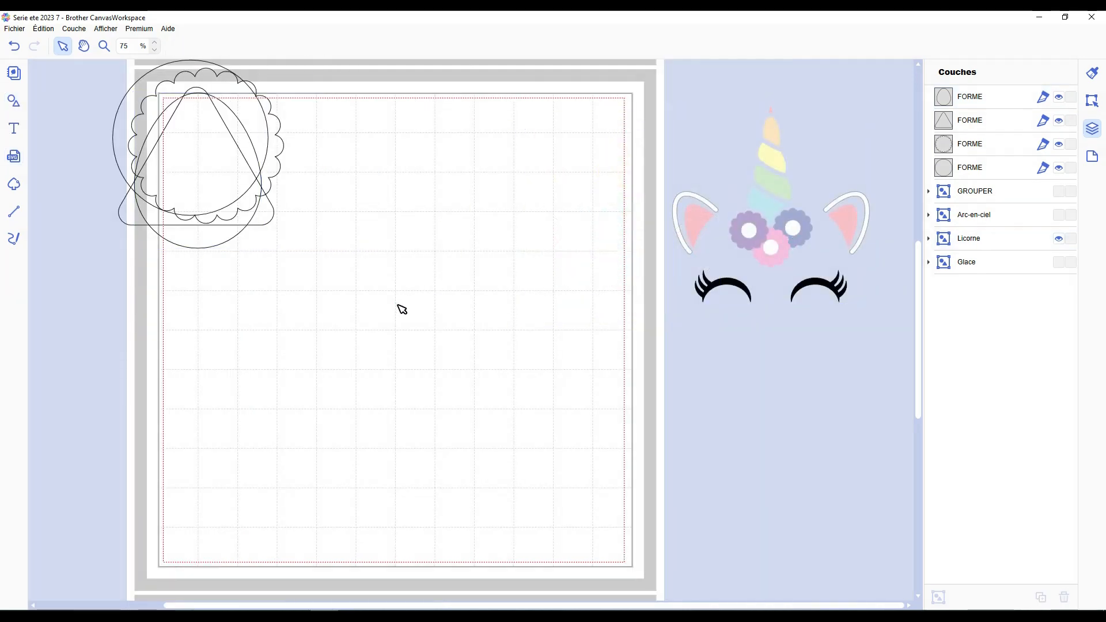
{"action": "left_click_drag", "start_coordinate": [475, 606], "coordinate": [442, 608]}
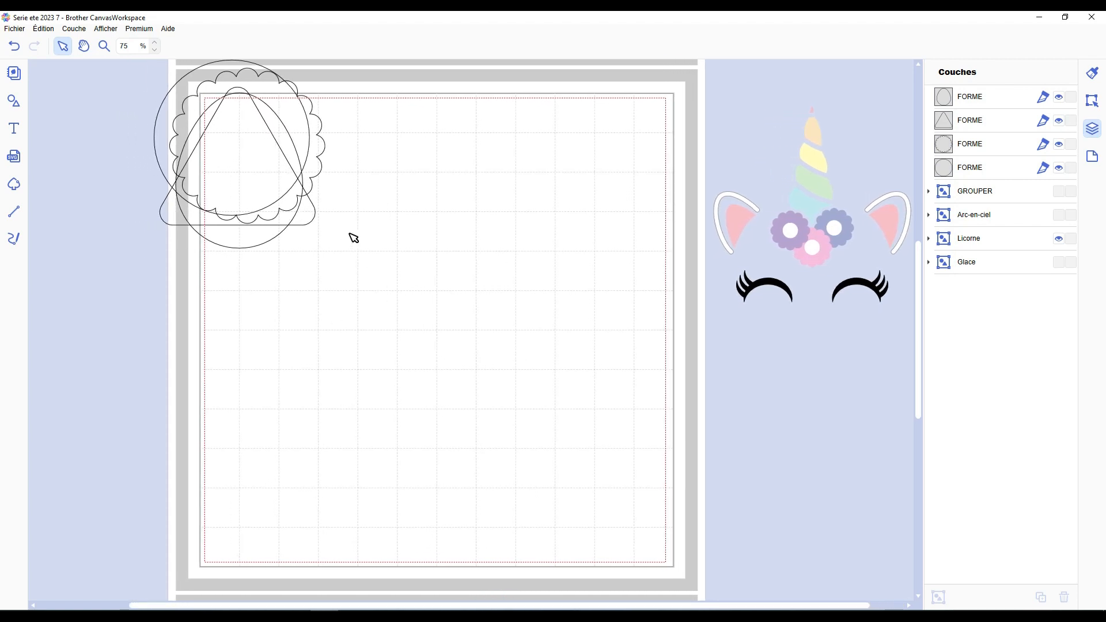
Spread the circle, scalloped circle, egg and triangle into a row, then shrink them together to fit along the mat's upper edge.
{"action": "left_click_drag", "start_coordinate": [292, 106], "coordinate": [448, 95]}
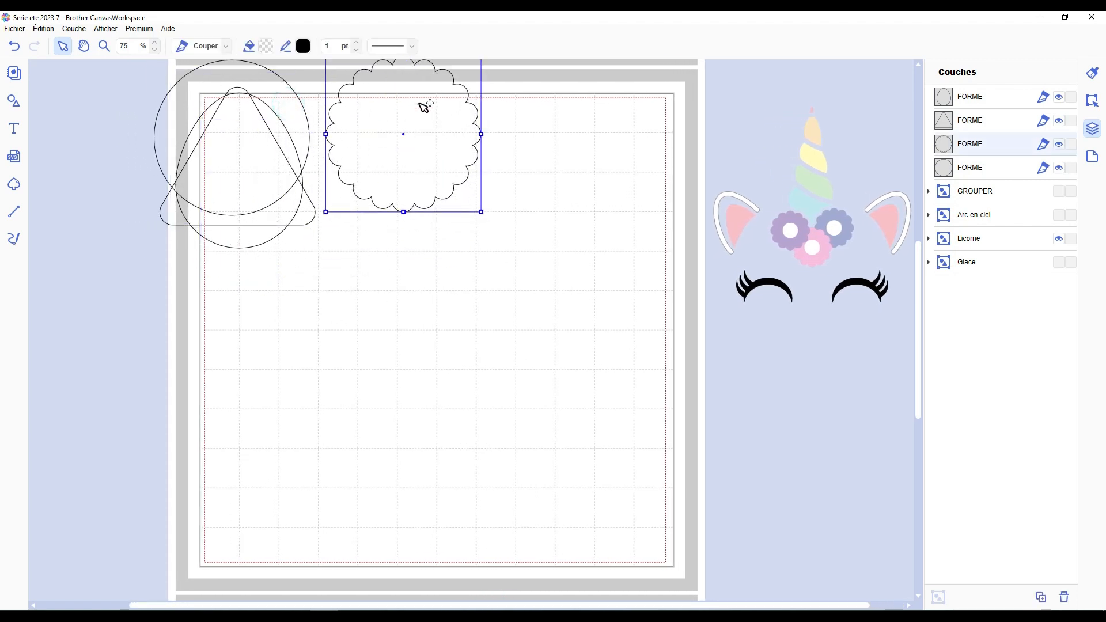
{"action": "left_click_drag", "start_coordinate": [220, 150], "coordinate": [537, 113]}
{"action": "left_click_drag", "start_coordinate": [222, 173], "coordinate": [686, 151]}
{"action": "left_click_drag", "start_coordinate": [669, 256], "coordinate": [133, 132]}
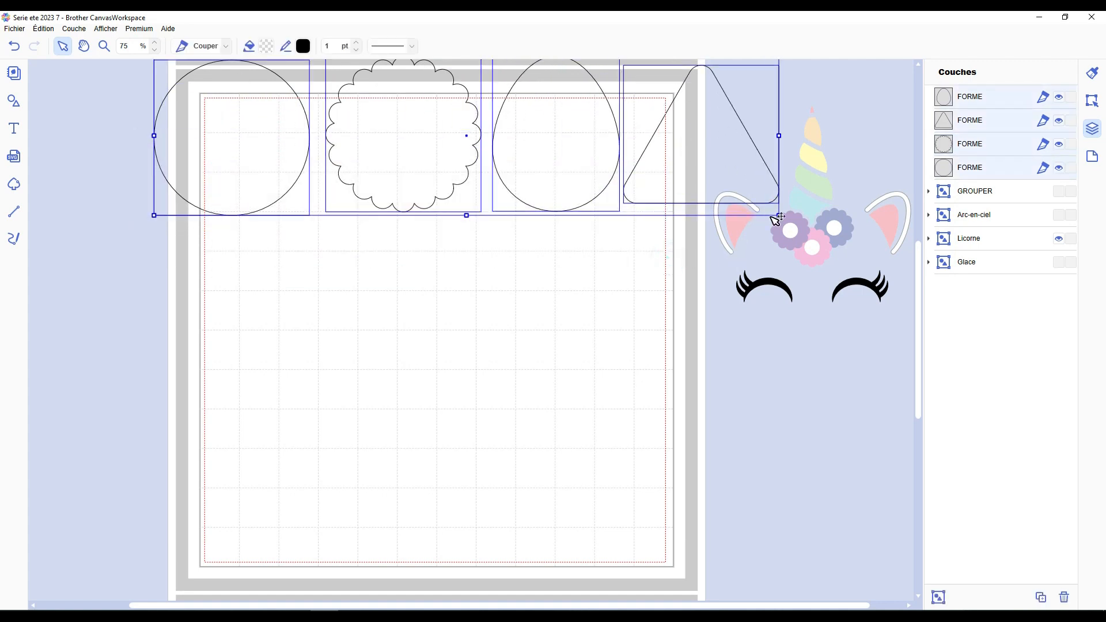
{"action": "left_click_drag", "start_coordinate": [779, 215], "coordinate": [597, 163]}
{"action": "left_click", "coordinate": [615, 245]}
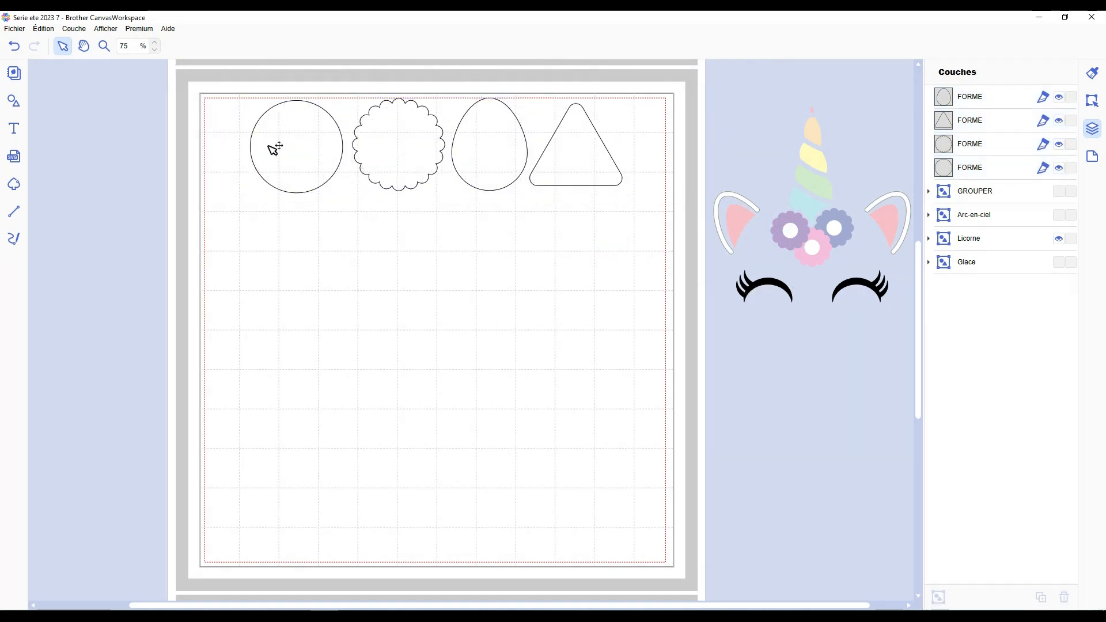
Duplicate the plain circle and place the copy in the empty area below the row of shapes.
{"action": "left_click", "coordinate": [325, 147]}
{"action": "key", "text": "ctrl+c"}
{"action": "key", "text": "ctrl+v"}
{"action": "left_click_drag", "start_coordinate": [334, 173], "coordinate": [422, 395]}
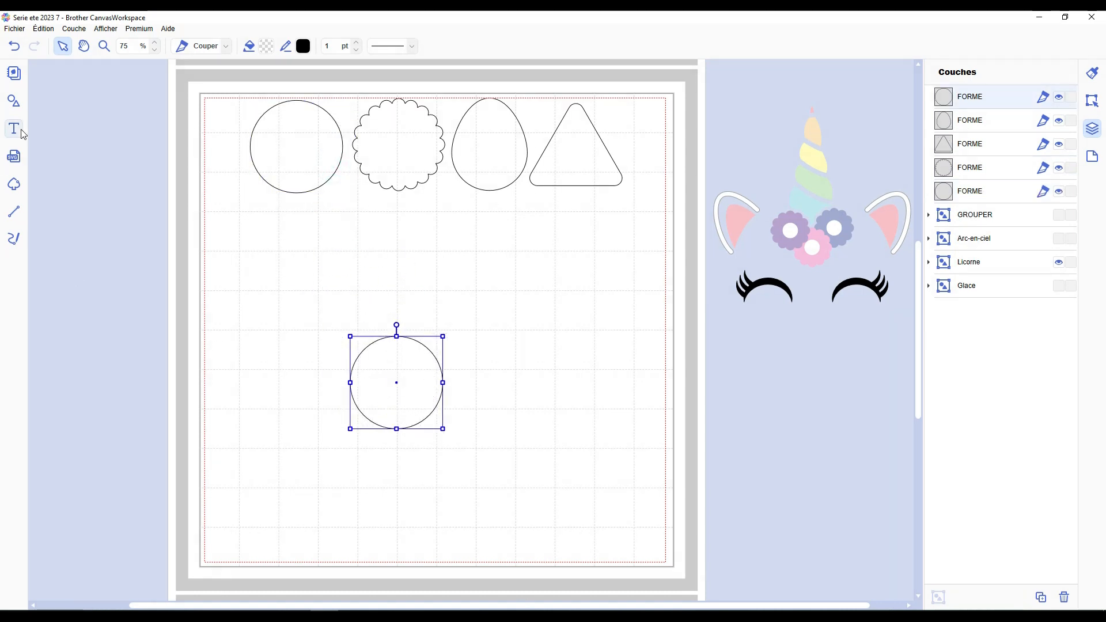
{"action": "left_click", "coordinate": [14, 101]}
{"action": "scroll", "coordinate": [150, 394], "scroll_direction": "up", "scroll_amount": 1}
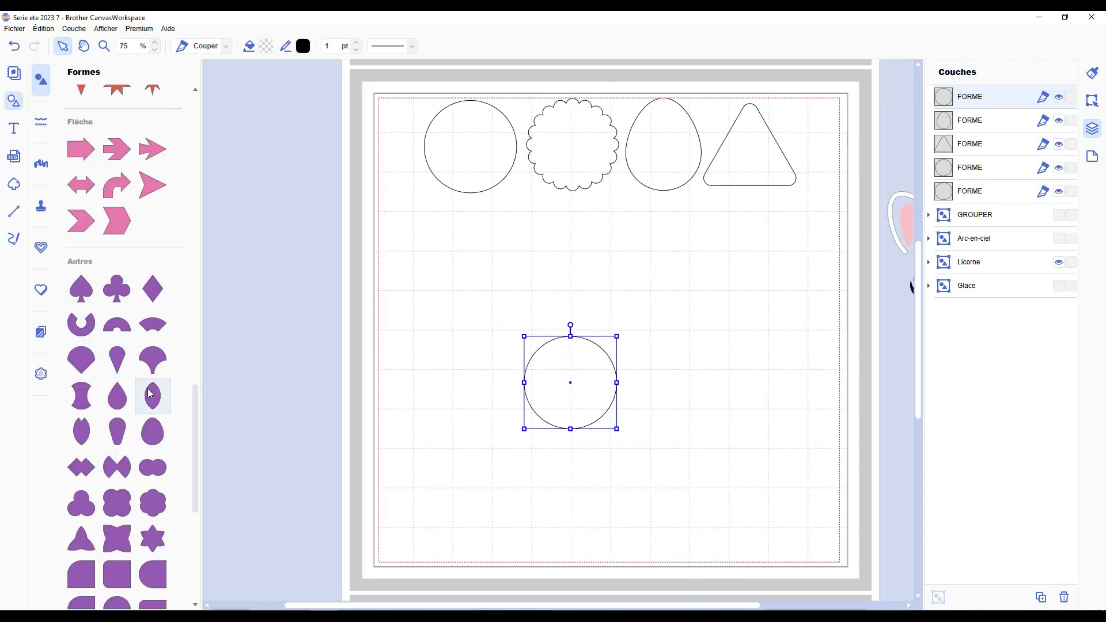
{"action": "scroll", "coordinate": [150, 395], "scroll_direction": "up", "scroll_amount": 10}
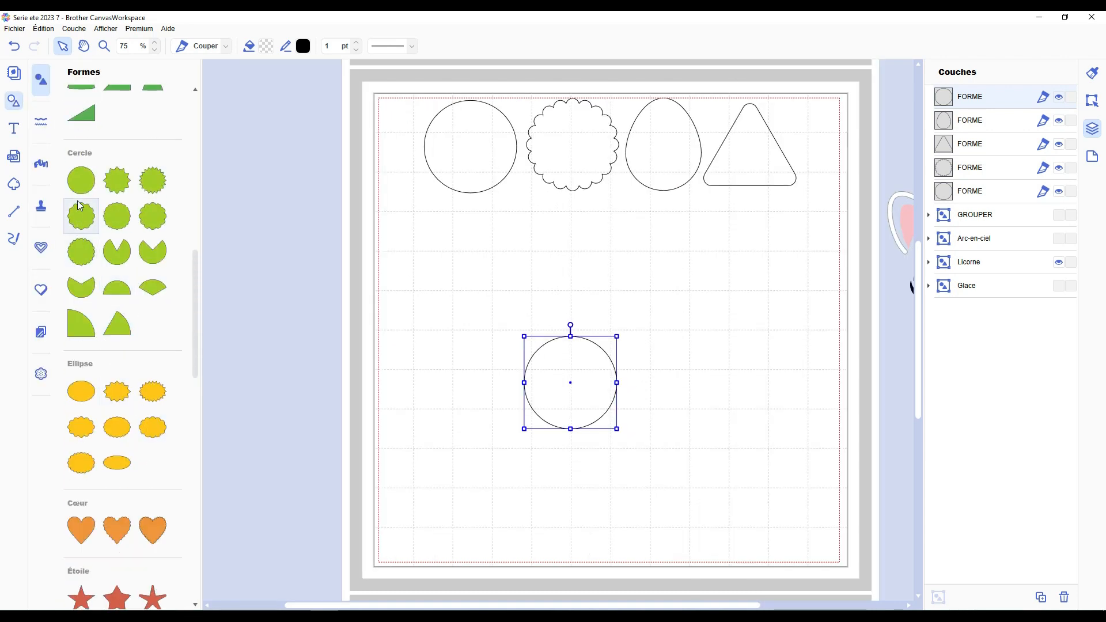
{"action": "left_click_drag", "start_coordinate": [81, 206], "coordinate": [452, 382]}
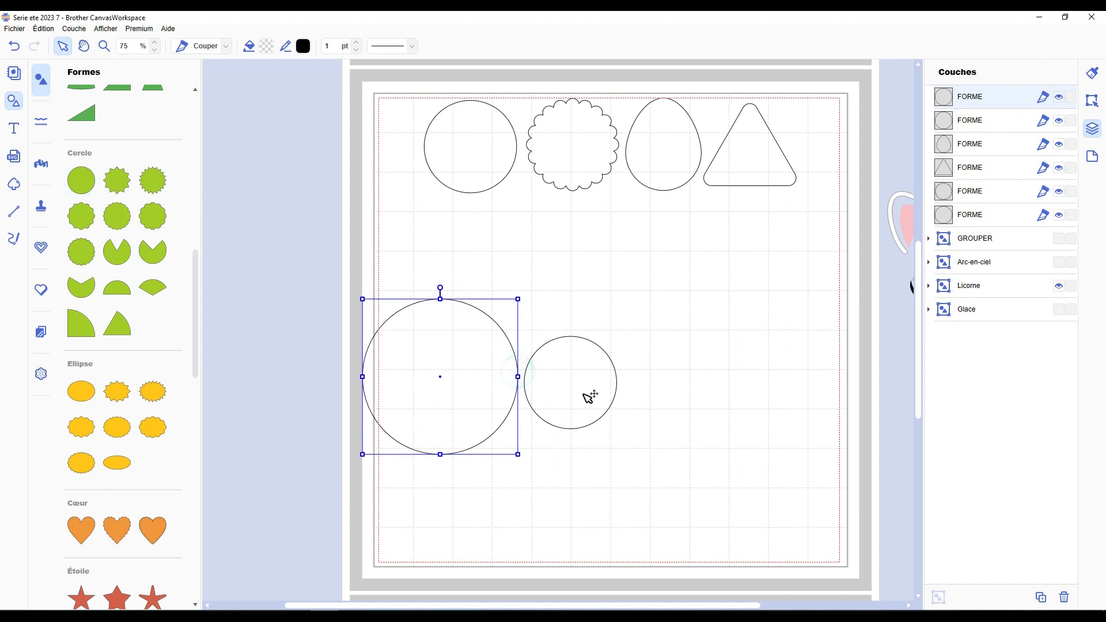
{"action": "left_click", "coordinate": [588, 395]}
{"action": "left_click", "coordinate": [472, 386]}
{"action": "key", "text": "Delete"}
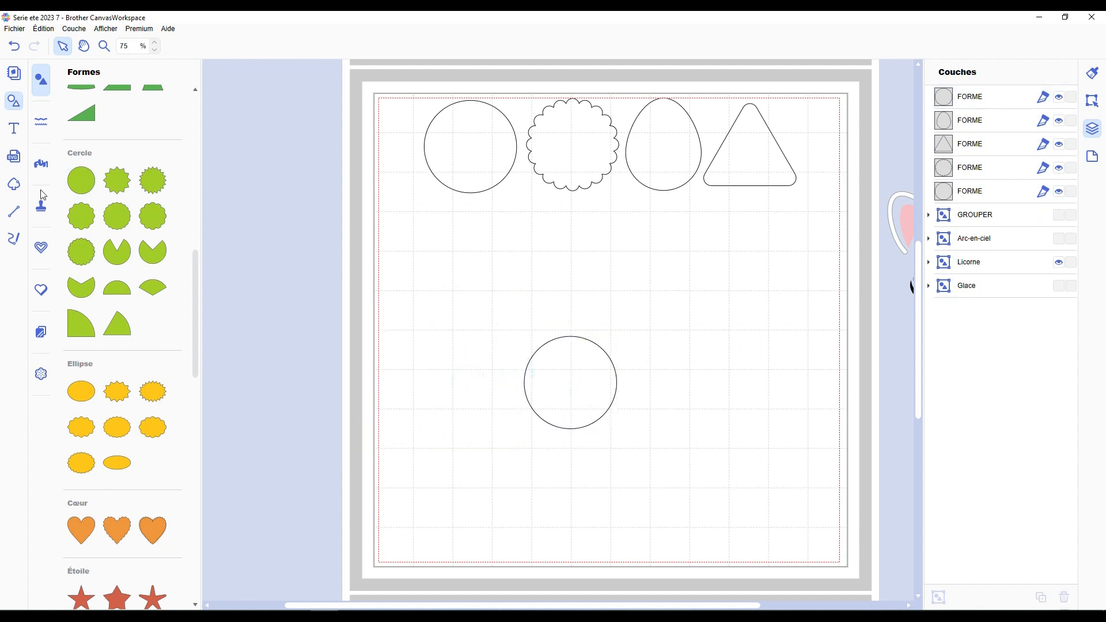
{"action": "left_click", "coordinate": [15, 106]}
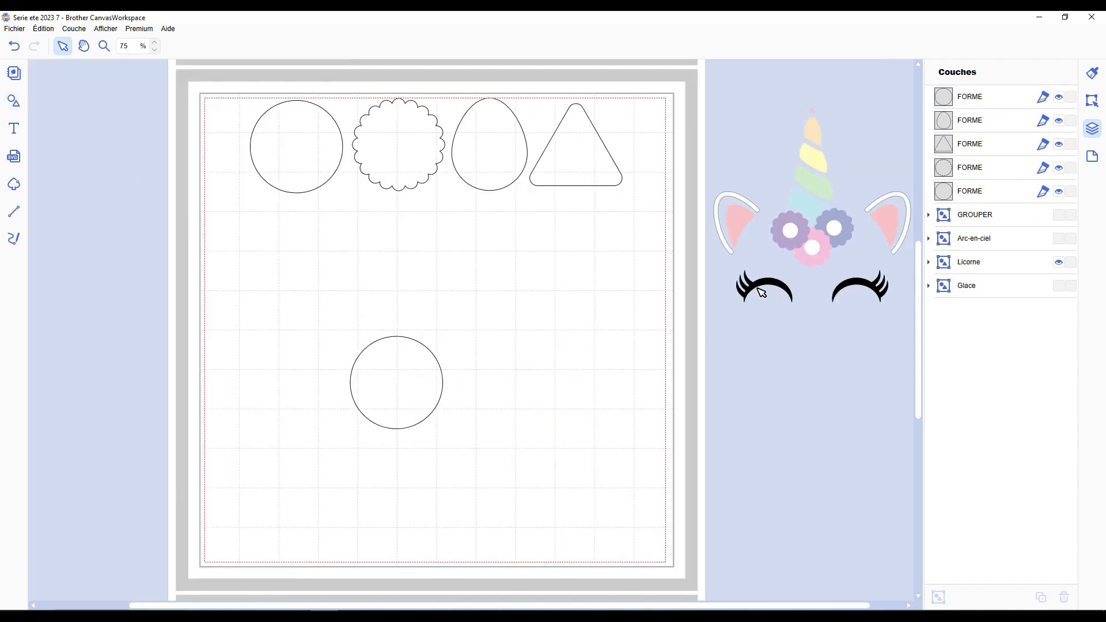
Duplicate the lower circle, offset the two circles vertically so they overlap, and centre them horizontally on each other.
{"action": "left_click_drag", "start_coordinate": [410, 392], "coordinate": [450, 373]}
{"action": "key", "text": "ctrl+v"}
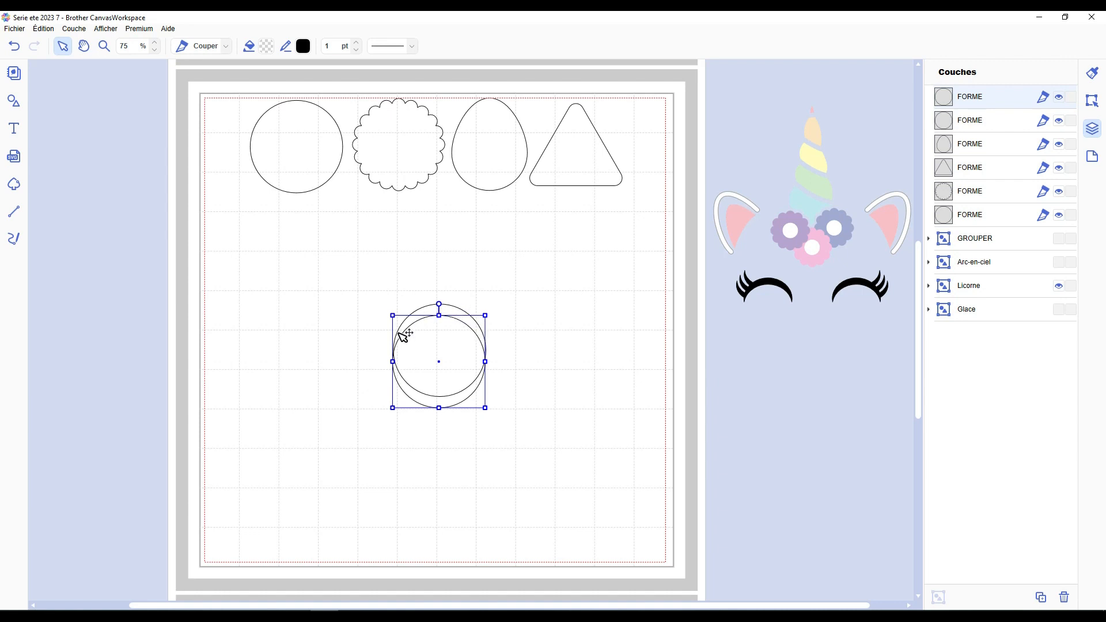
{"action": "left_click_drag", "start_coordinate": [477, 272], "coordinate": [429, 406]}
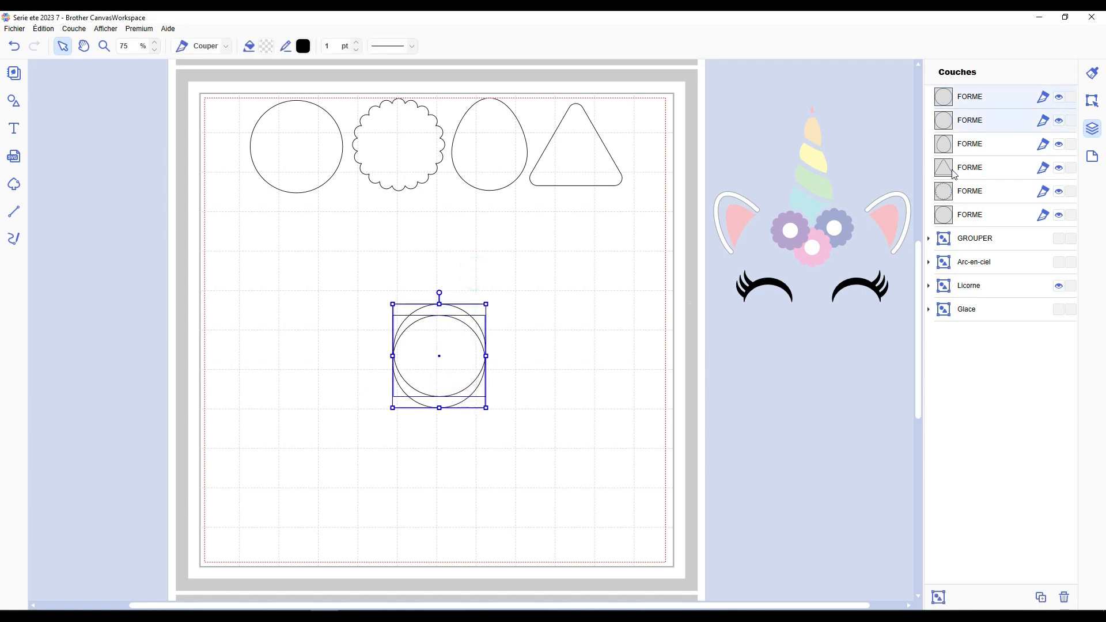
{"action": "left_click", "coordinate": [1094, 101]}
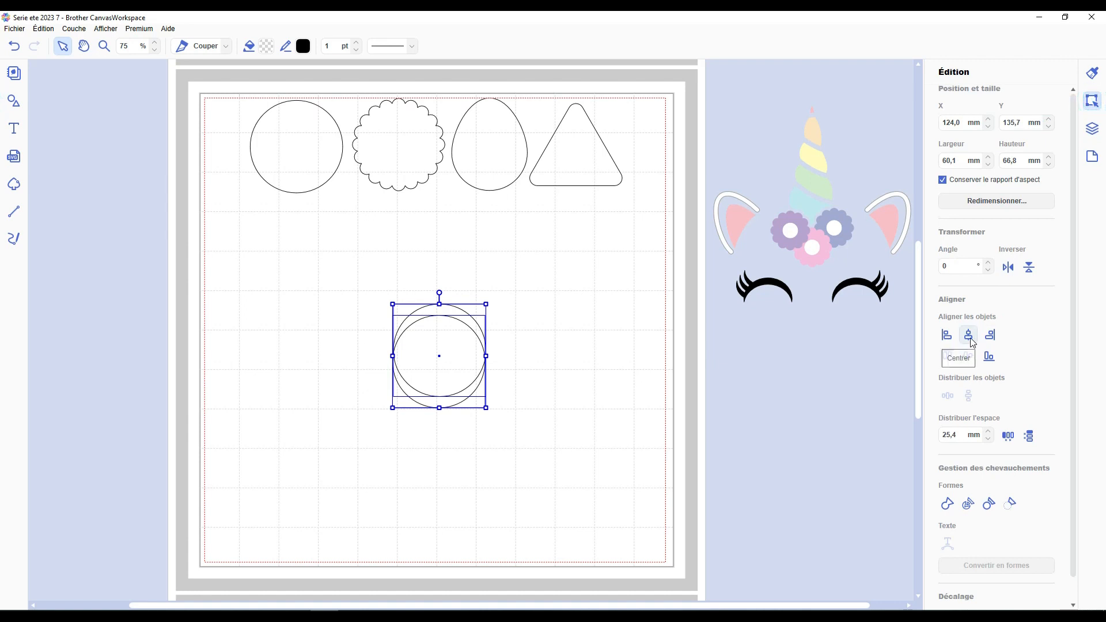
{"action": "left_click", "coordinate": [970, 337]}
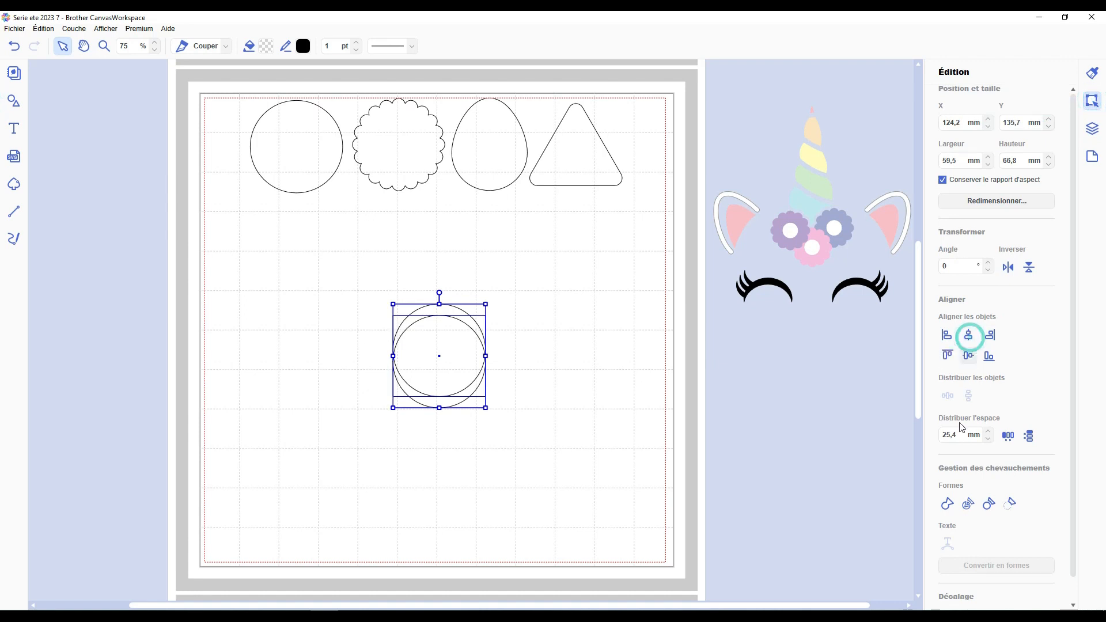
Divide the two overlapping circles, delete the middle and lower pieces, and move the upper crescent to X 120.9 mm, Y 159.7 mm.
{"action": "left_click", "coordinate": [968, 504]}
{"action": "left_click", "coordinate": [611, 423]}
{"action": "left_click", "coordinate": [440, 358]}
{"action": "key", "text": "Delete"}
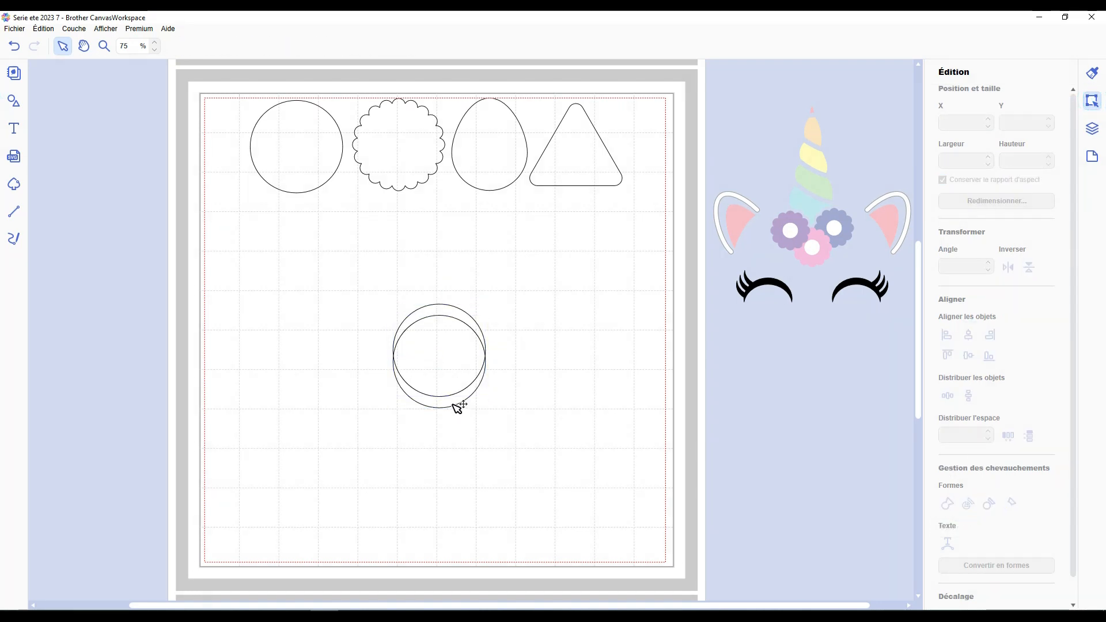
{"action": "left_click", "coordinate": [452, 404]}
{"action": "key", "text": "Delete"}
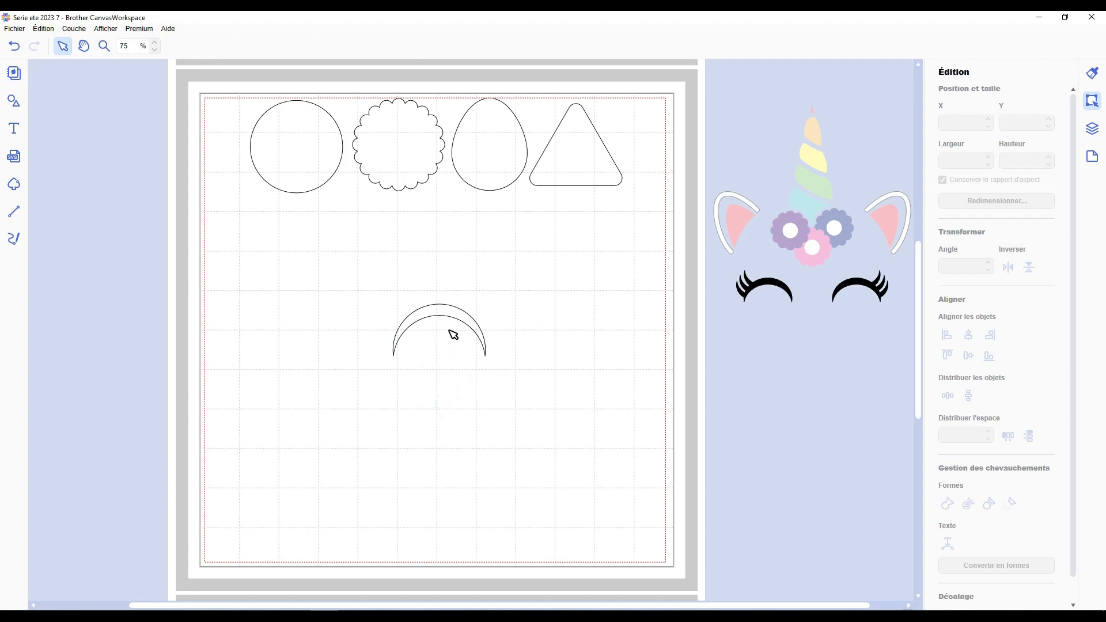
{"action": "left_click_drag", "start_coordinate": [452, 306], "coordinate": [453, 347]}
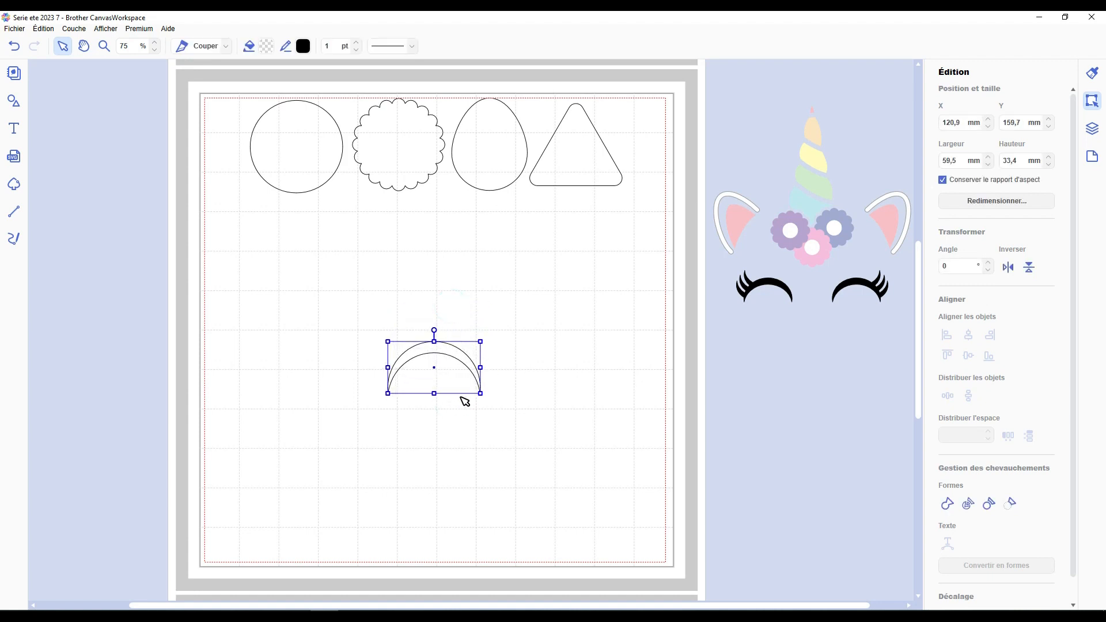
Duplicate the crescent, rotate the copy to 140°, shrink it to 39.0 × 21.9 mm and place it across the eyelid arch's right side.
{"action": "key", "text": "ctrl+v"}
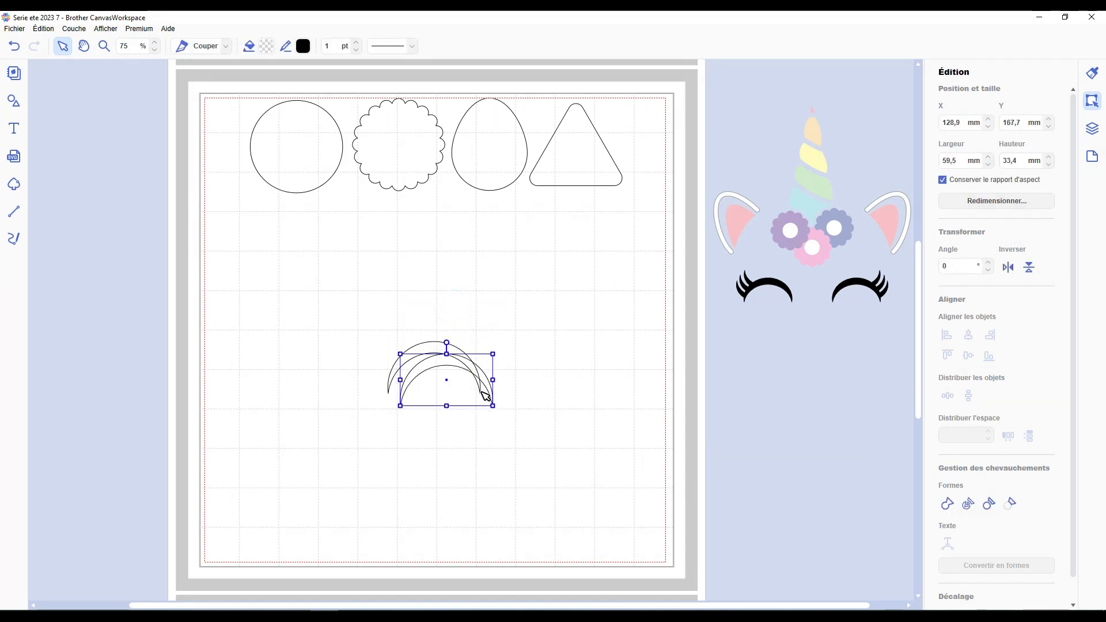
{"action": "left_click_drag", "start_coordinate": [456, 361], "coordinate": [505, 359]}
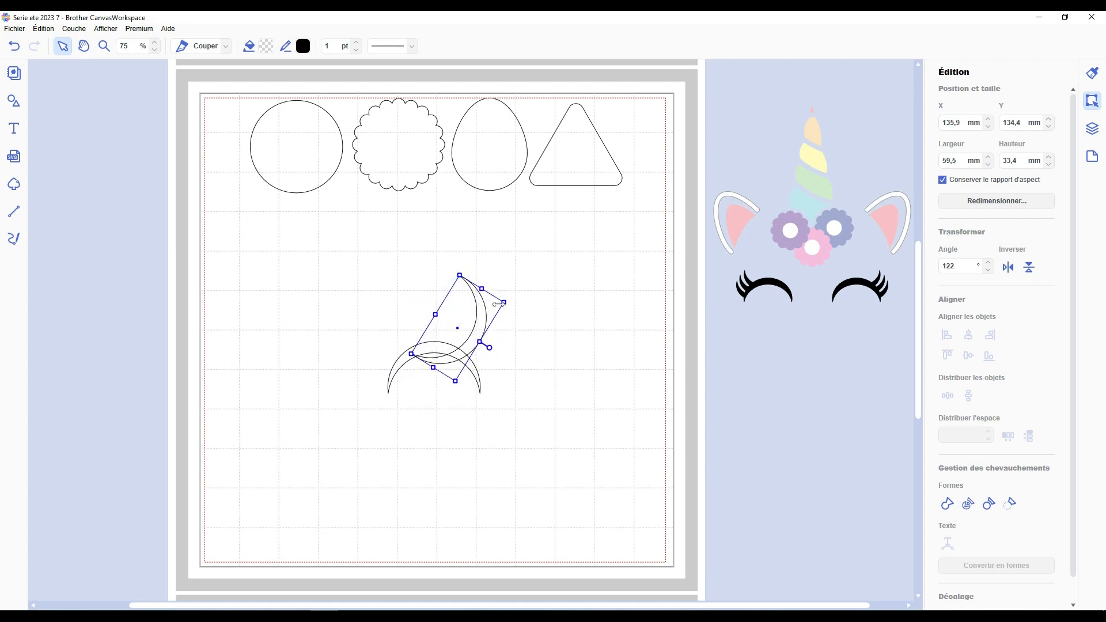
{"action": "left_click_drag", "start_coordinate": [499, 304], "coordinate": [473, 375]}
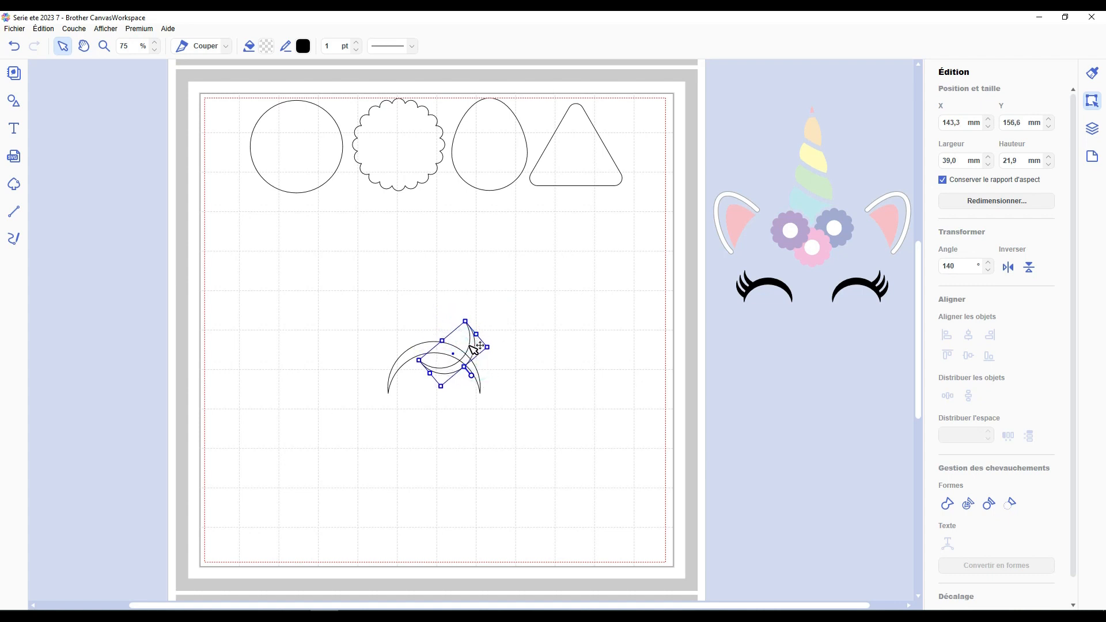
{"action": "left_click", "coordinate": [533, 356]}
Divide the two crossing crescents and delete the small crescent's piece that lies inside the eyelid arch.
{"action": "left_click_drag", "start_coordinate": [542, 438], "coordinate": [379, 327]}
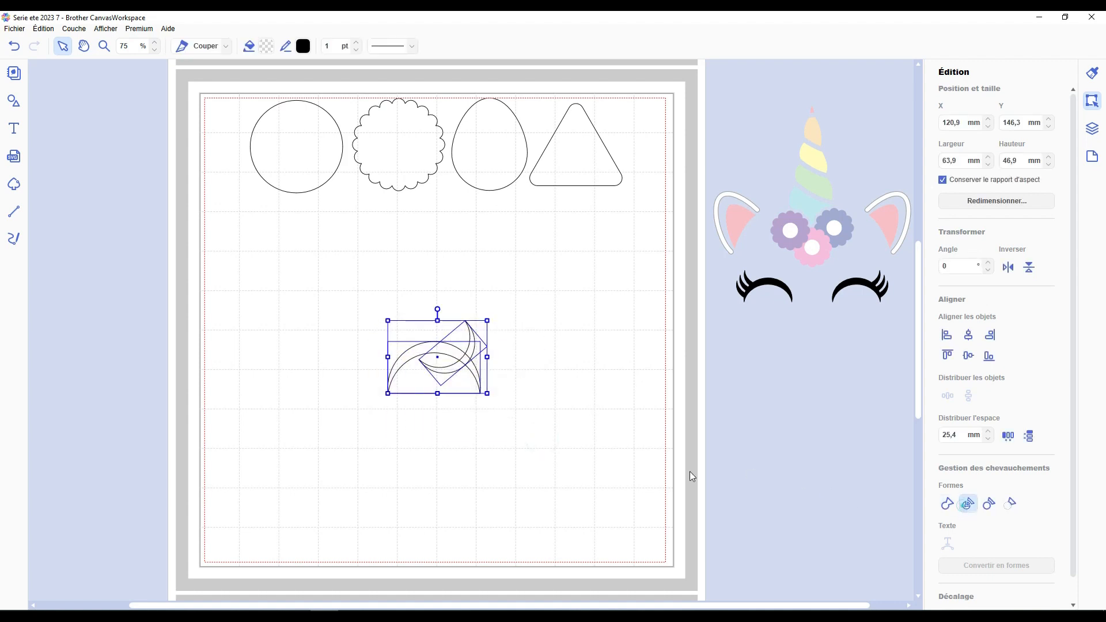
{"action": "scroll", "coordinate": [469, 438], "scroll_direction": "up", "scroll_amount": 5}
{"action": "left_click", "coordinate": [429, 408]}
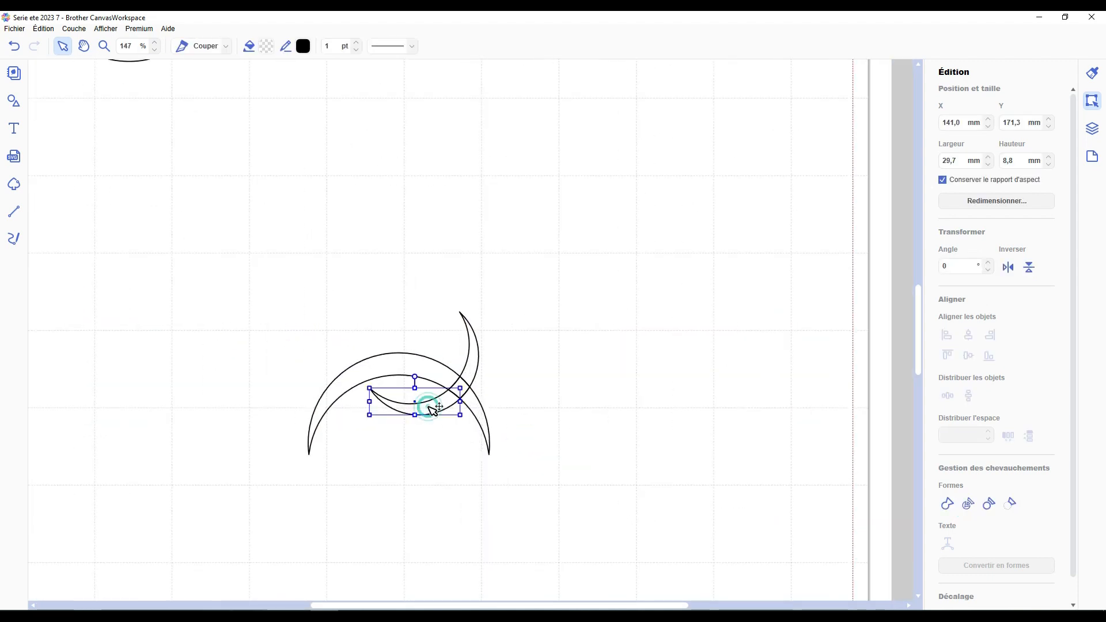
{"action": "key", "text": "Delete"}
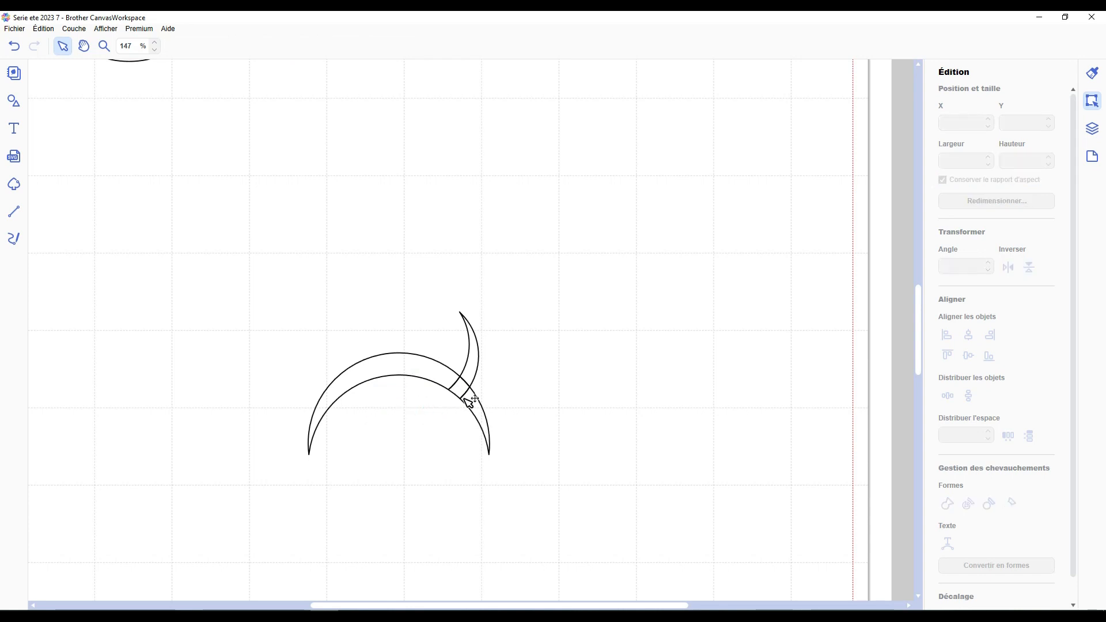
Weld the divided pieces of the eyelid arch back into a single crescent.
{"action": "left_click", "coordinate": [319, 410]}
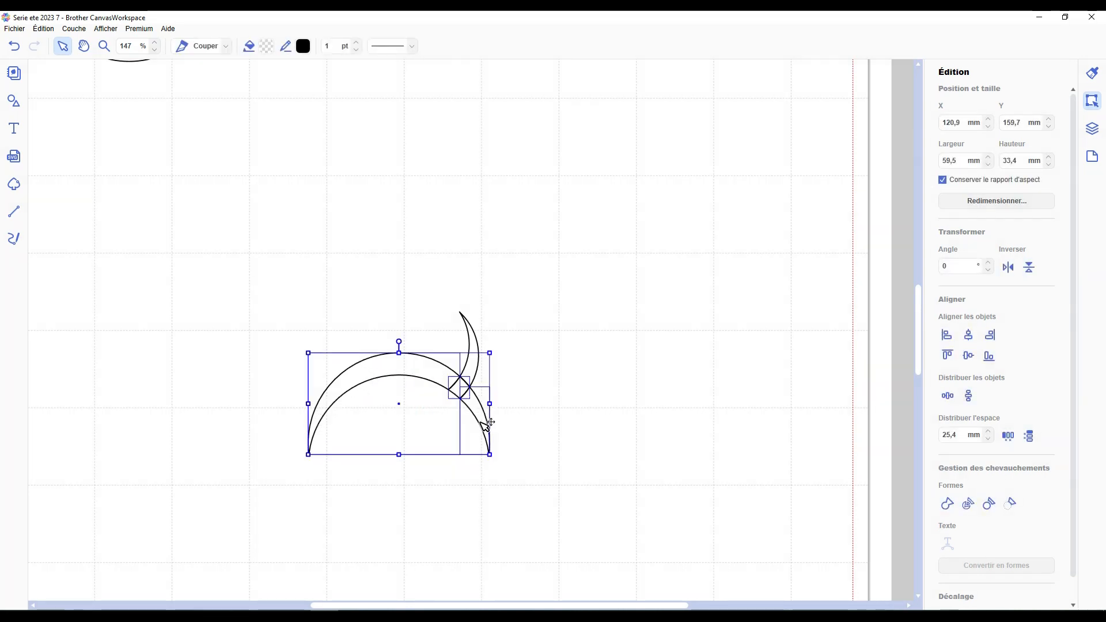
{"action": "left_click", "coordinate": [947, 504]}
{"action": "left_click", "coordinate": [579, 394]}
{"action": "scroll", "coordinate": [533, 432], "scroll_direction": "down", "scroll_amount": 4}
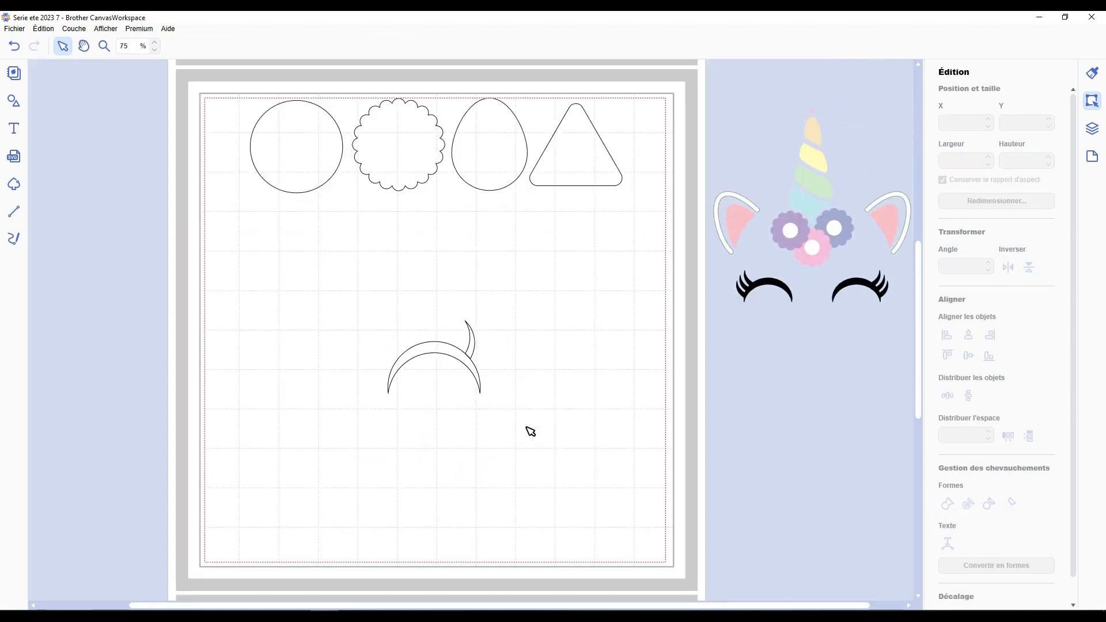
Rotate the lash to 18° and fan two duplicated lashes, each turned further outward, along the eyelid arch's right side.
{"action": "scroll", "coordinate": [499, 391], "scroll_direction": "up", "scroll_amount": 3}
{"action": "left_click", "coordinate": [475, 351]}
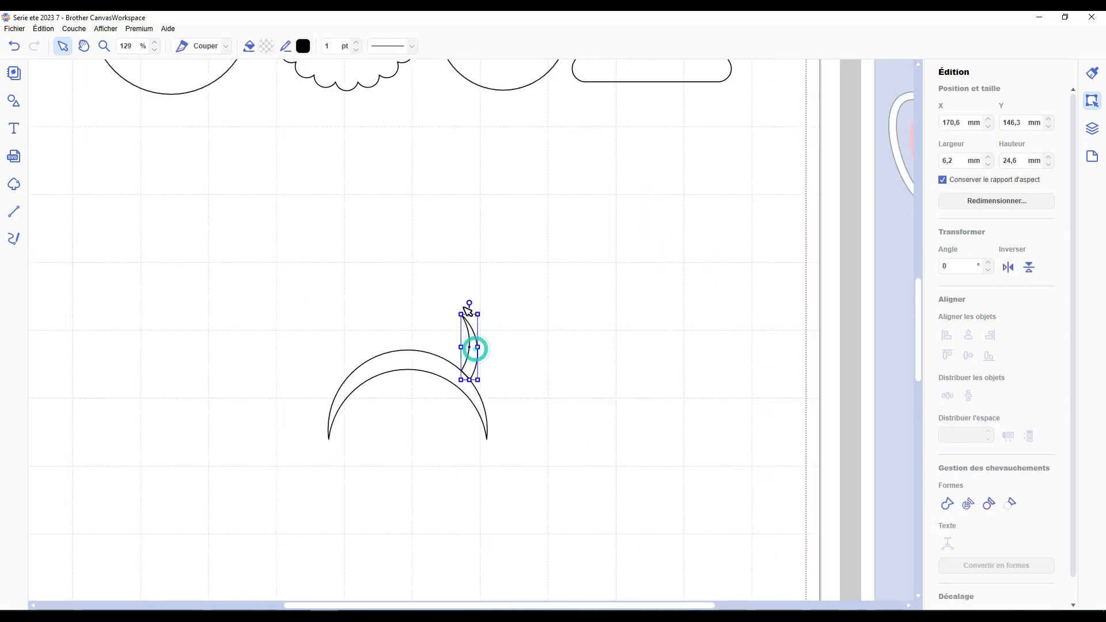
{"action": "left_click_drag", "start_coordinate": [471, 302], "coordinate": [486, 307]}
{"action": "left_click", "coordinate": [471, 350]}
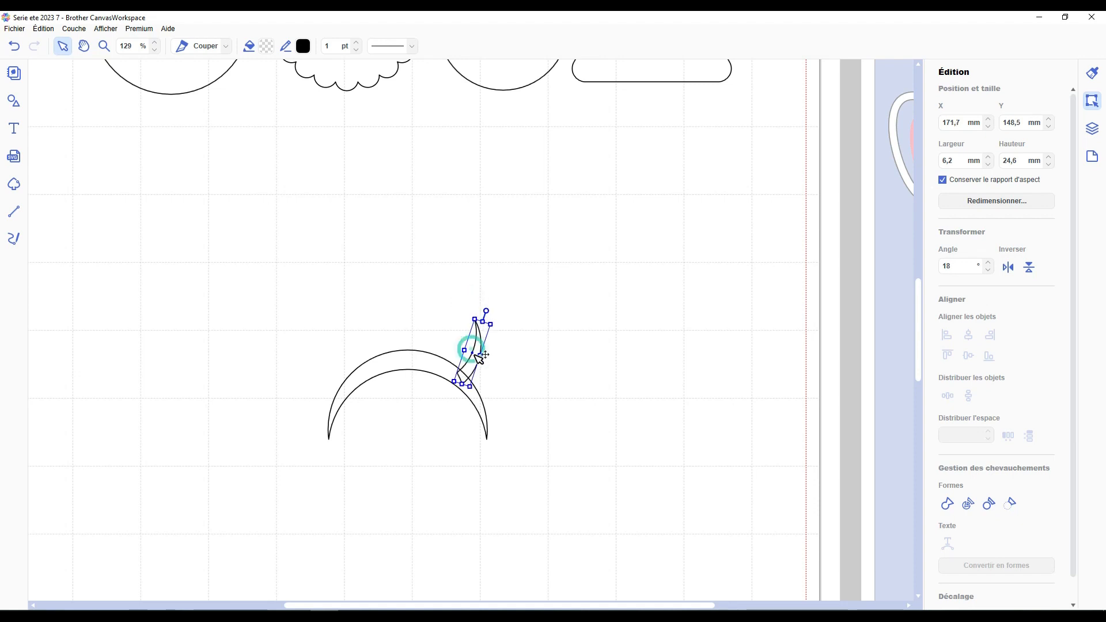
{"action": "left_click_drag", "start_coordinate": [481, 356], "coordinate": [503, 376]}
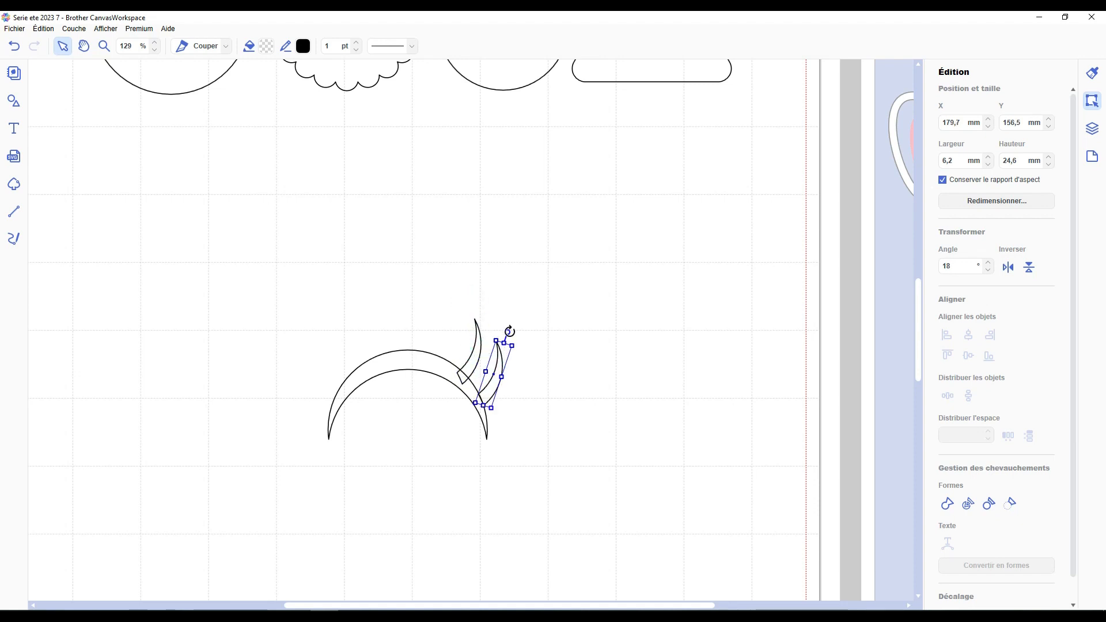
{"action": "left_click_drag", "start_coordinate": [510, 332], "coordinate": [518, 360]}
{"action": "key", "text": "ctrl+d"}
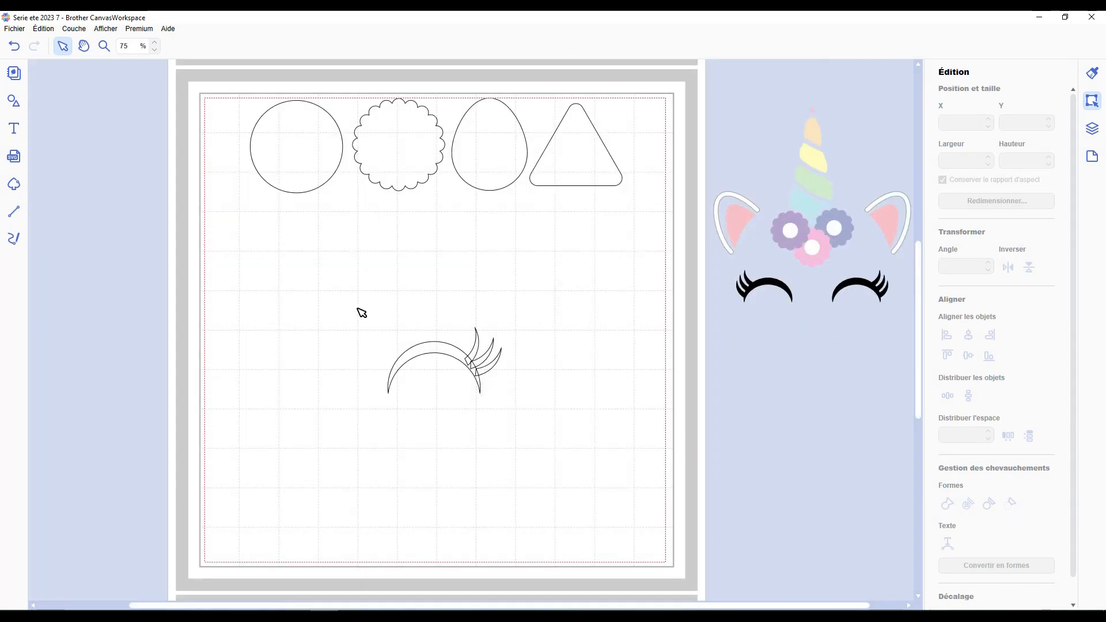
Weld the eyelid arch and its three lashes into one shape and fill it with black.
{"action": "left_click_drag", "start_coordinate": [359, 308], "coordinate": [522, 447]}
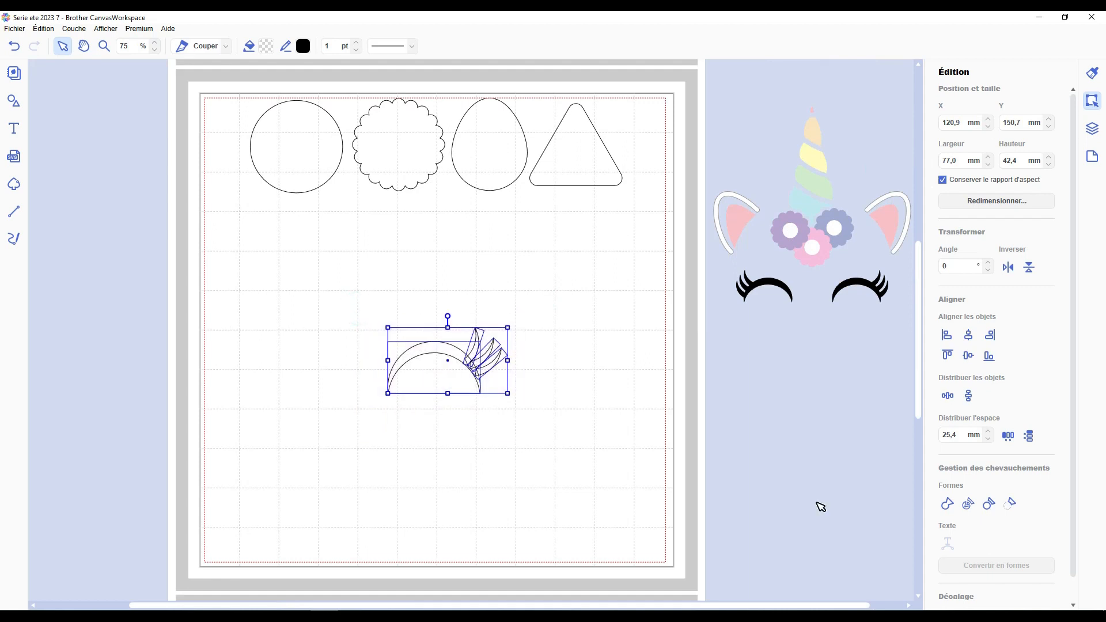
{"action": "left_click", "coordinate": [953, 510]}
{"action": "left_click", "coordinate": [543, 397]}
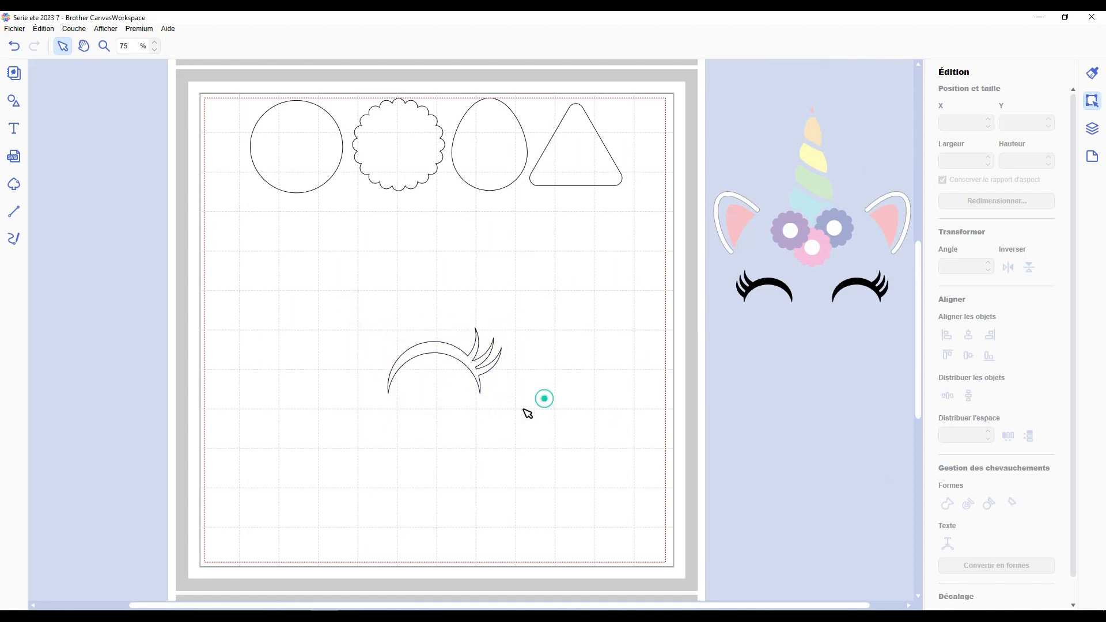
{"action": "left_click", "coordinate": [445, 348]}
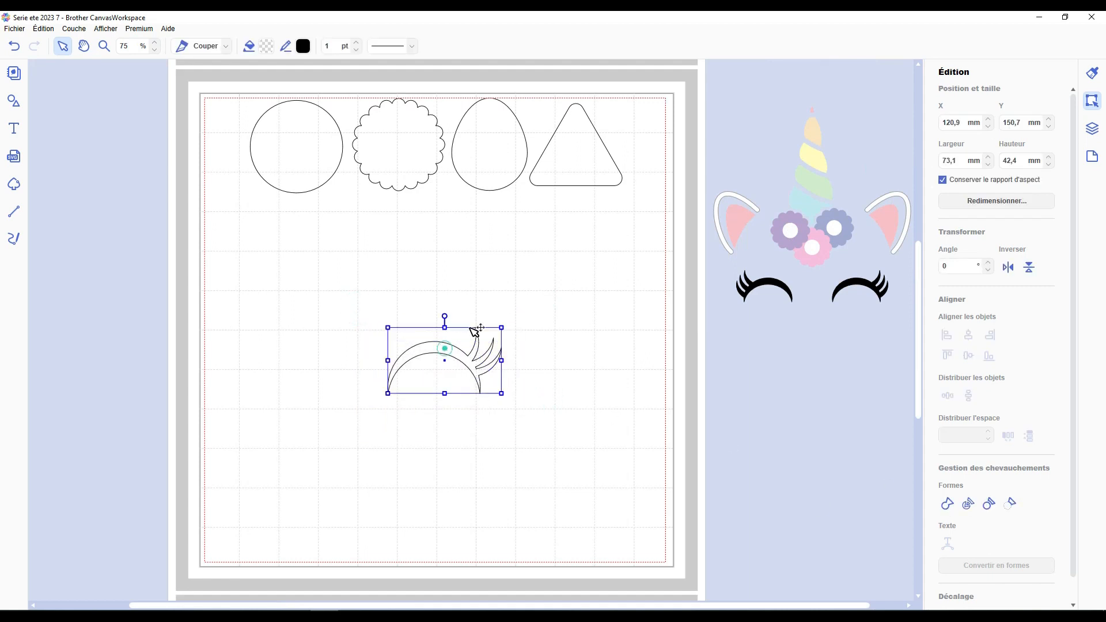
{"action": "left_click", "coordinate": [266, 46]}
{"action": "left_click", "coordinate": [398, 362]}
{"action": "left_click", "coordinate": [638, 388]}
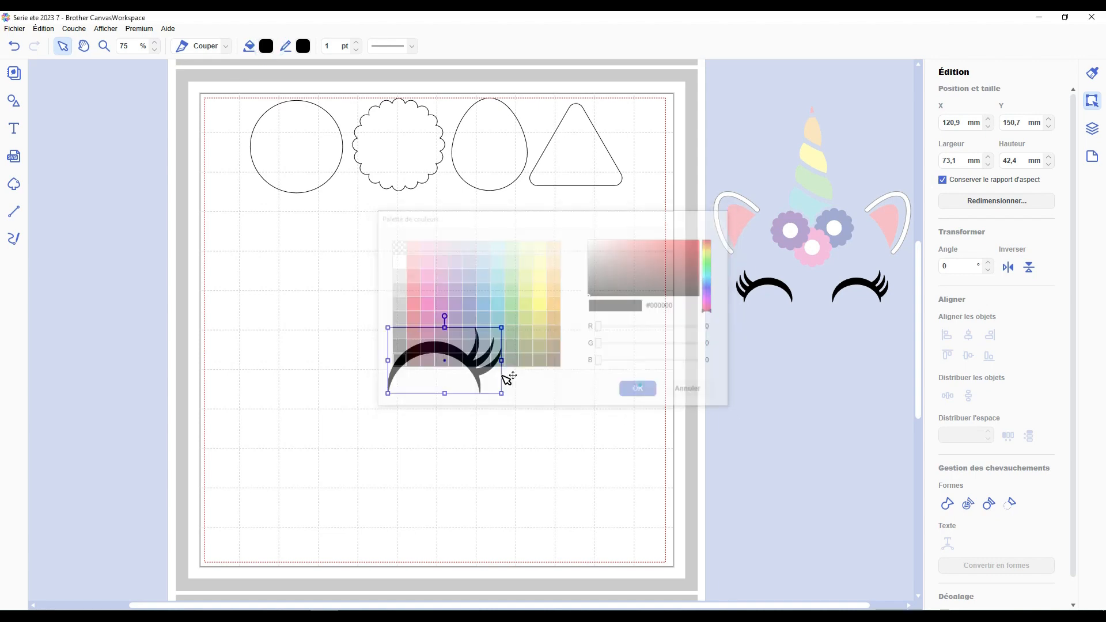
Flatten and shrink the black eye to 63.7 × 33.3 mm and move it to X 159.1 mm, Y 163.7 mm.
{"action": "left_click_drag", "start_coordinate": [446, 394], "coordinate": [445, 386]}
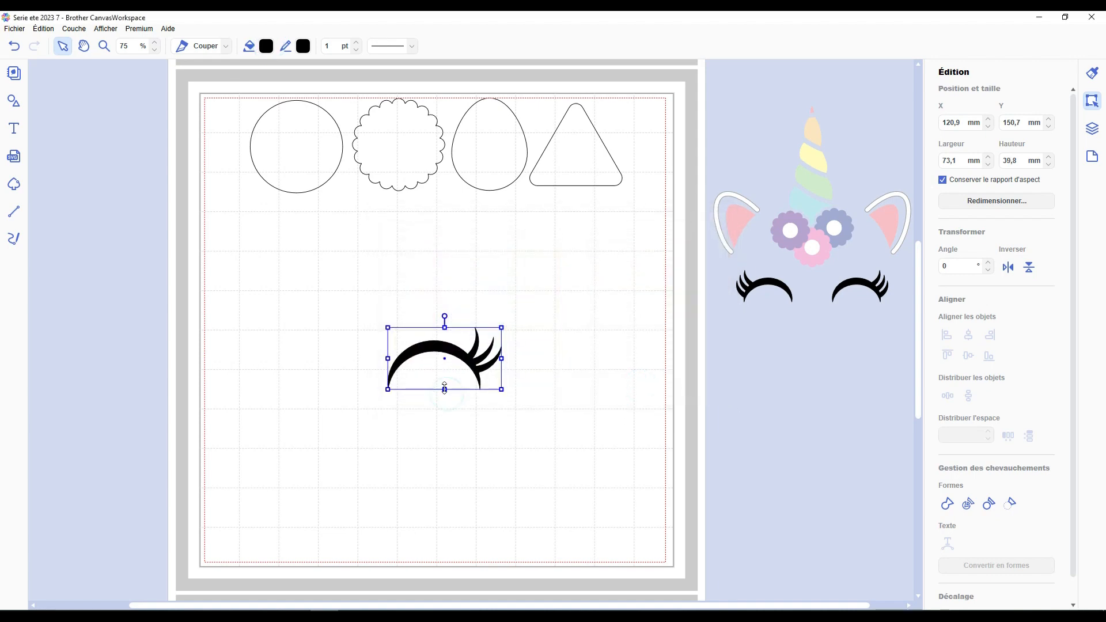
{"action": "left_click_drag", "start_coordinate": [502, 357], "coordinate": [499, 382]}
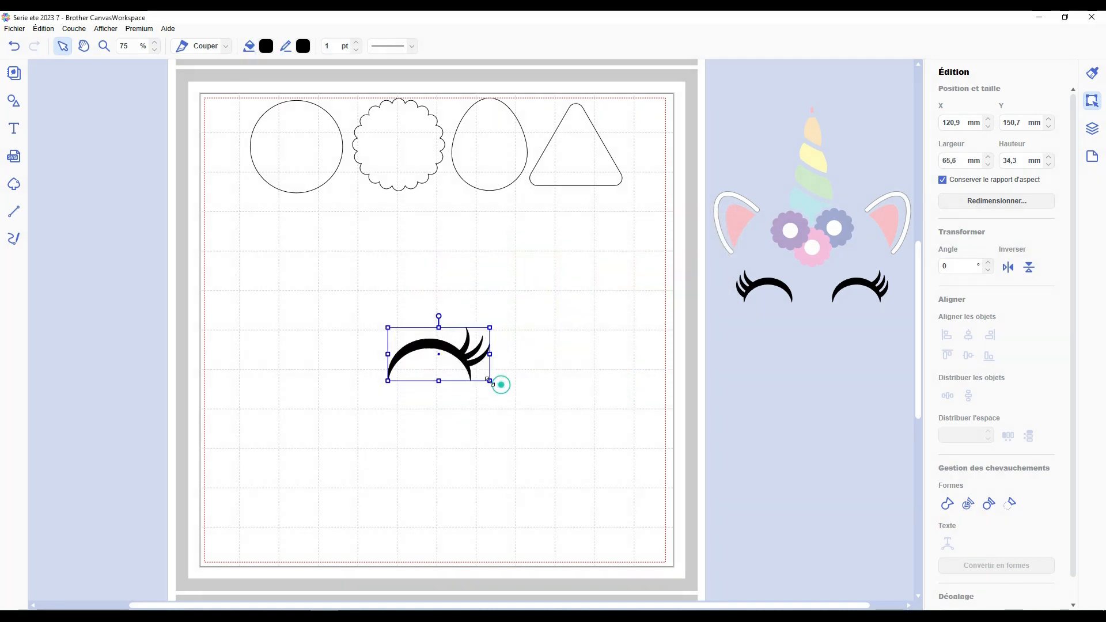
{"action": "left_click_drag", "start_coordinate": [443, 347], "coordinate": [509, 370]}
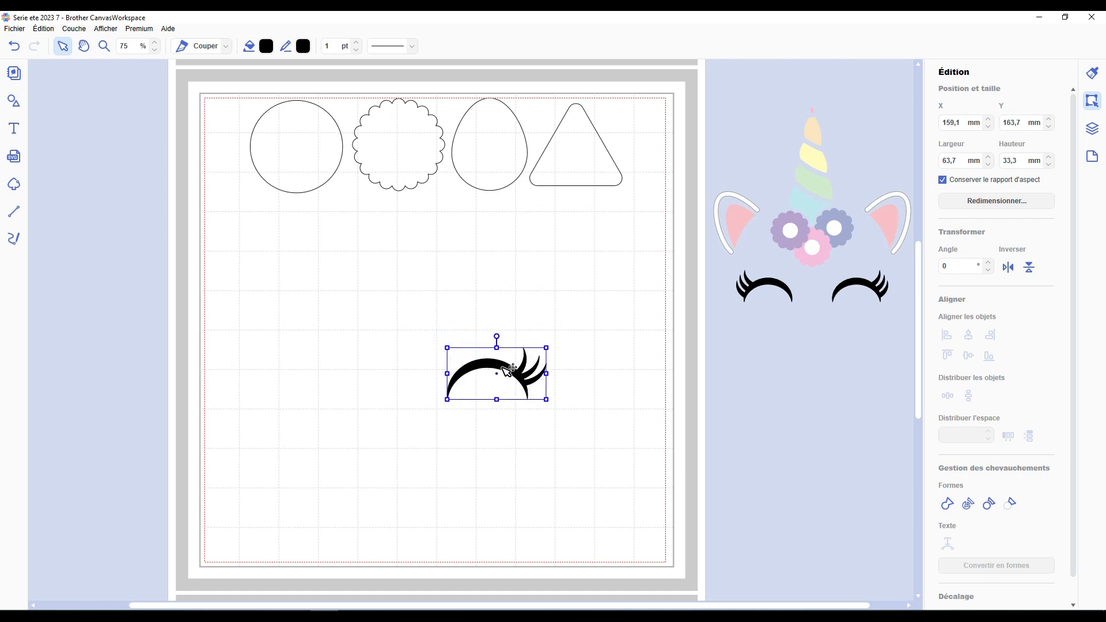
Duplicate the eye, flip the copy horizontally and place it to the left of the original.
{"action": "key", "text": "ctrl+d"}
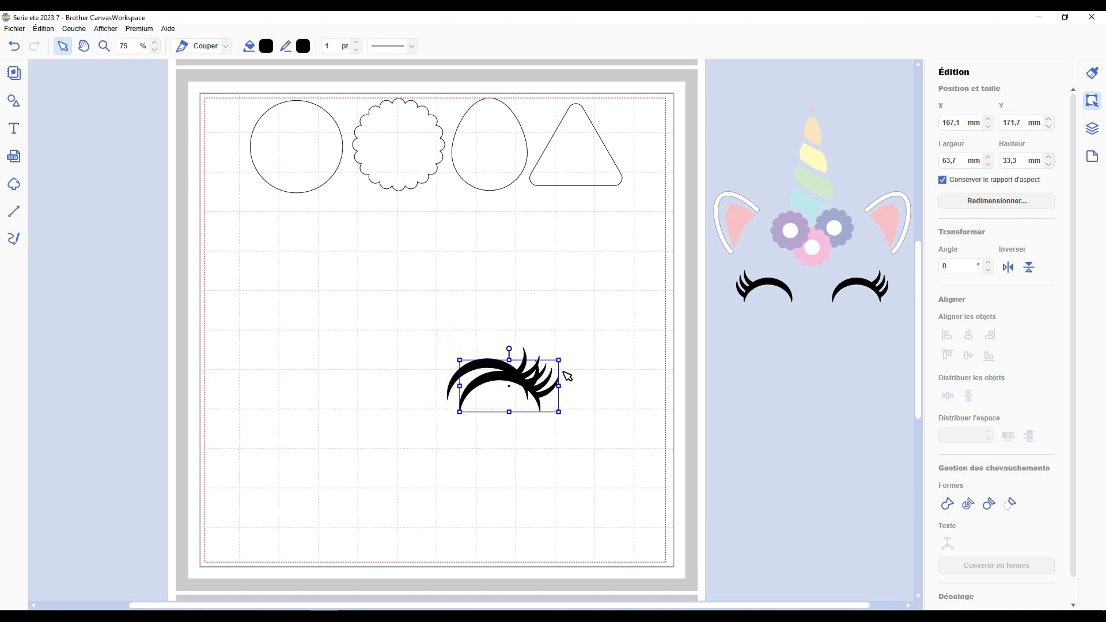
{"action": "left_click", "coordinate": [1009, 268]}
{"action": "left_click_drag", "start_coordinate": [542, 385], "coordinate": [391, 376]}
{"action": "left_click", "coordinate": [442, 315]}
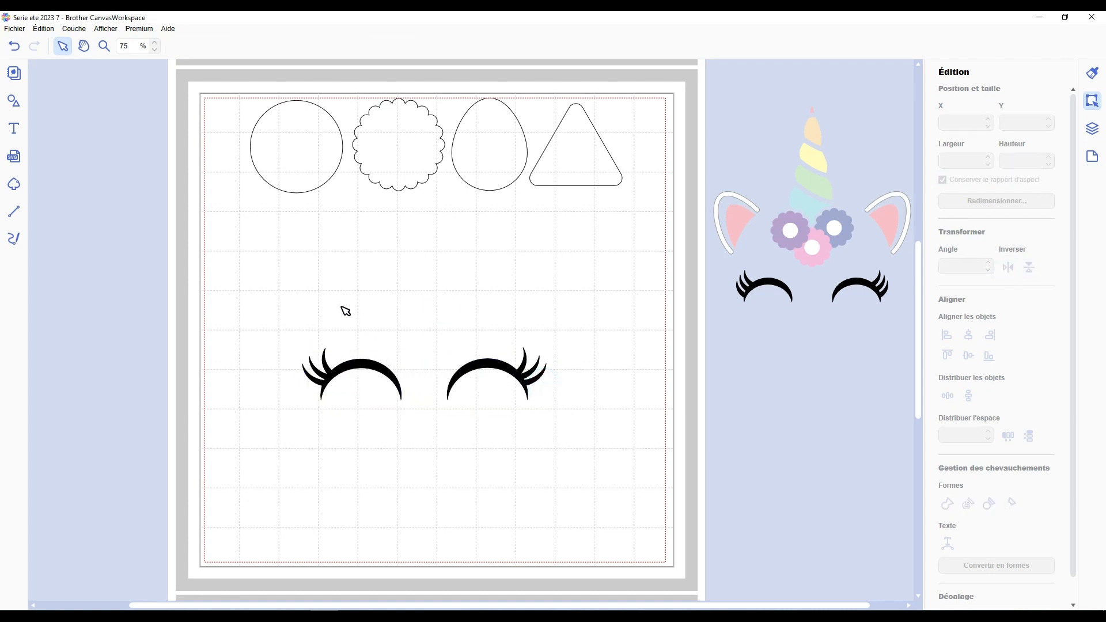
Align both eyes on their vertical middles, group them and move the pair to X 75.1 mm, Y 187.2 mm.
{"action": "left_click_drag", "start_coordinate": [346, 311], "coordinate": [536, 436]}
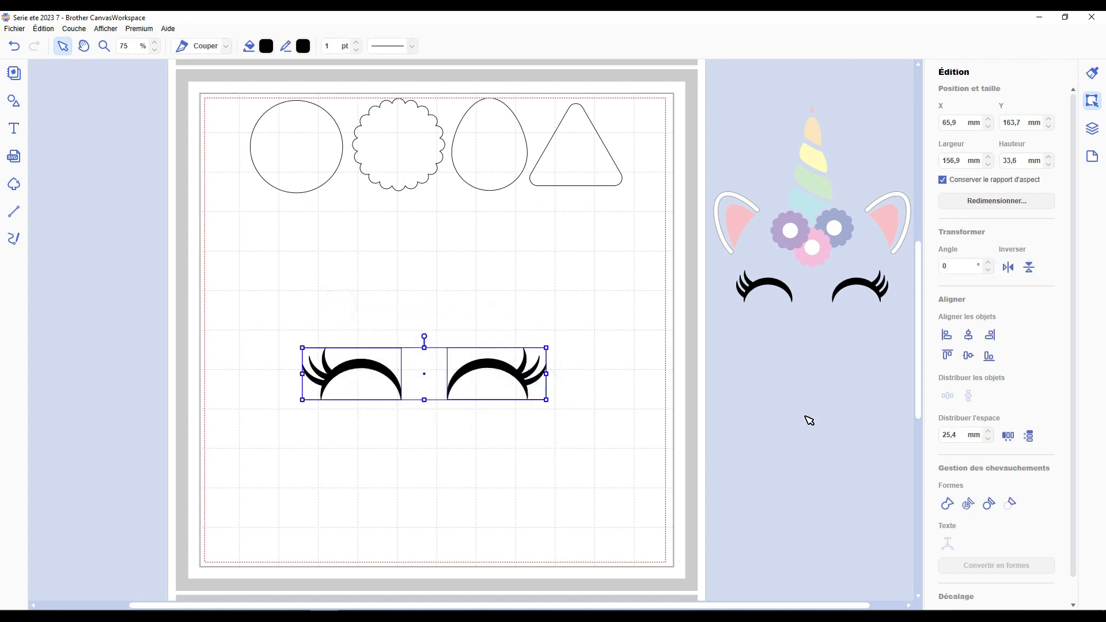
{"action": "left_click", "coordinate": [973, 360]}
{"action": "key", "text": "ctrl+g"}
{"action": "mouse_move", "coordinate": [494, 390]}
{"action": "left_mouse_down"}
{"action": "mouse_move", "coordinate": [493, 368]}
{"action": "mouse_move", "coordinate": [508, 404]}
{"action": "left_mouse_up"}
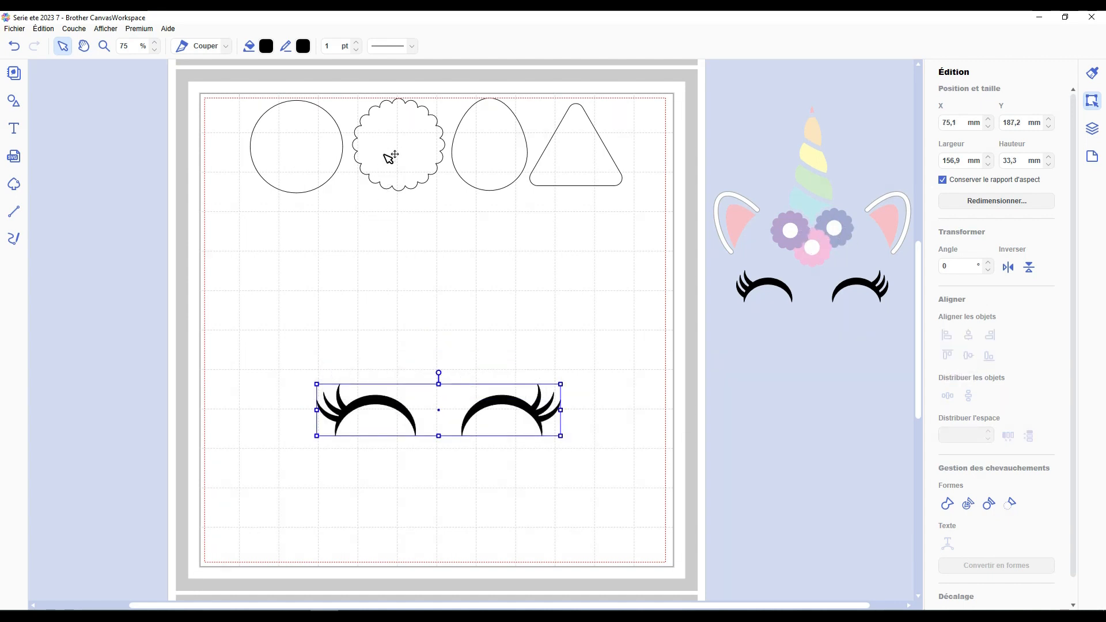
Move the scalloped circle to just above the eyes and shrink the plain circle to 30 mm wide.
{"action": "left_click_drag", "start_coordinate": [391, 157], "coordinate": [436, 318]}
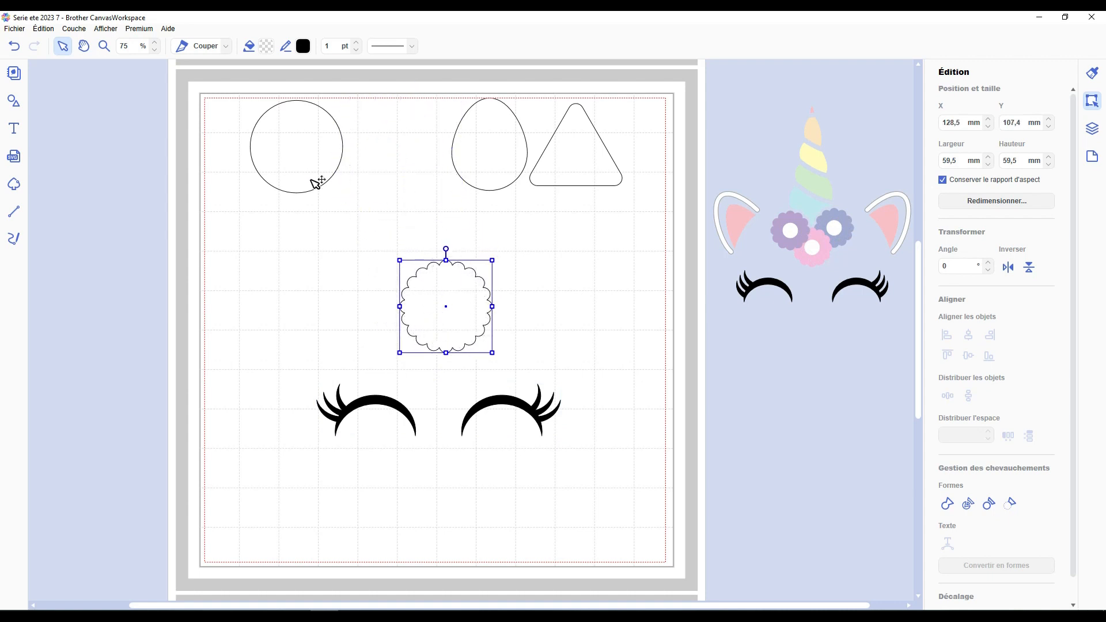
{"action": "left_click", "coordinate": [299, 150]}
{"action": "left_click_drag", "start_coordinate": [301, 150], "coordinate": [349, 209]}
{"action": "left_click_drag", "start_coordinate": [383, 244], "coordinate": [340, 201]}
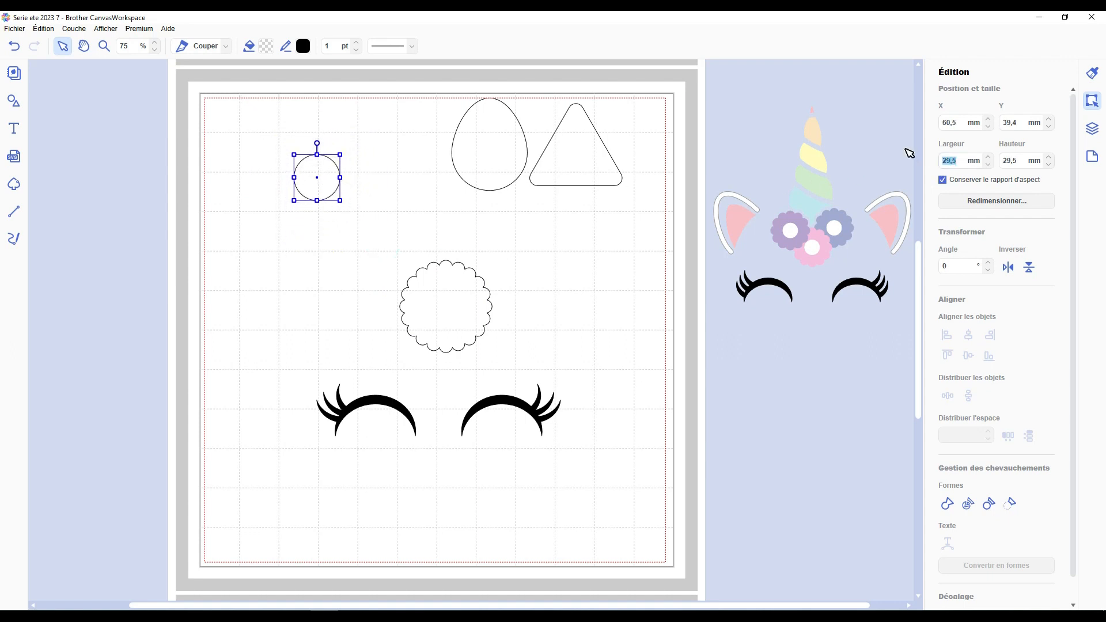
{"action": "type", "text": "30"}
{"action": "key", "text": "Return"}
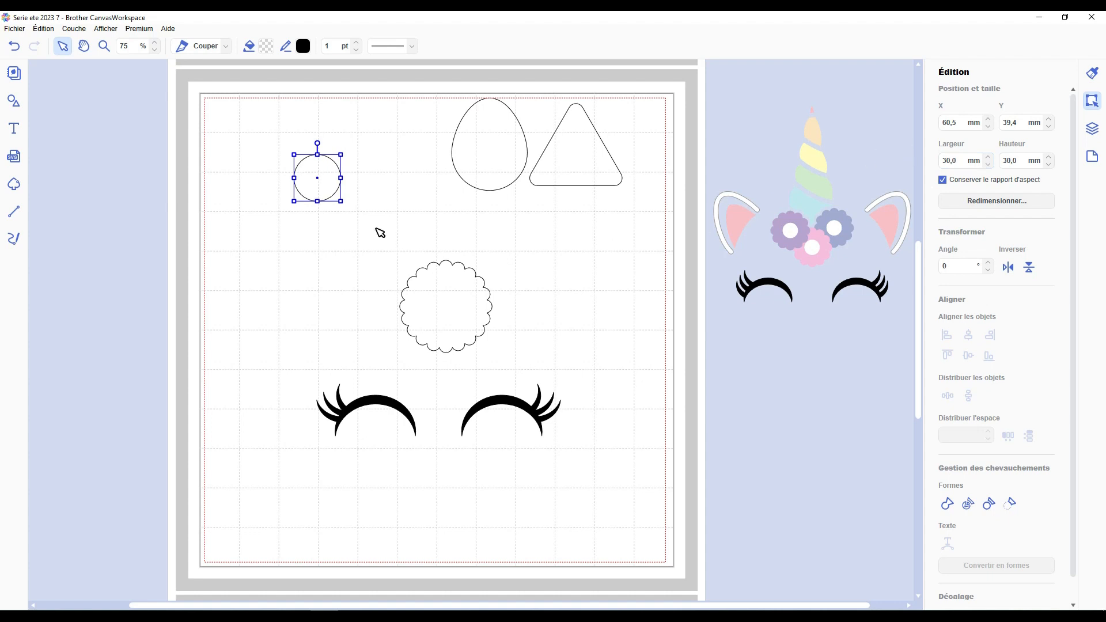
Set the scalloped circle's width to 60 mm, then bring the plain circle beside it and set its width to 20 mm.
{"action": "left_click", "coordinate": [447, 312]}
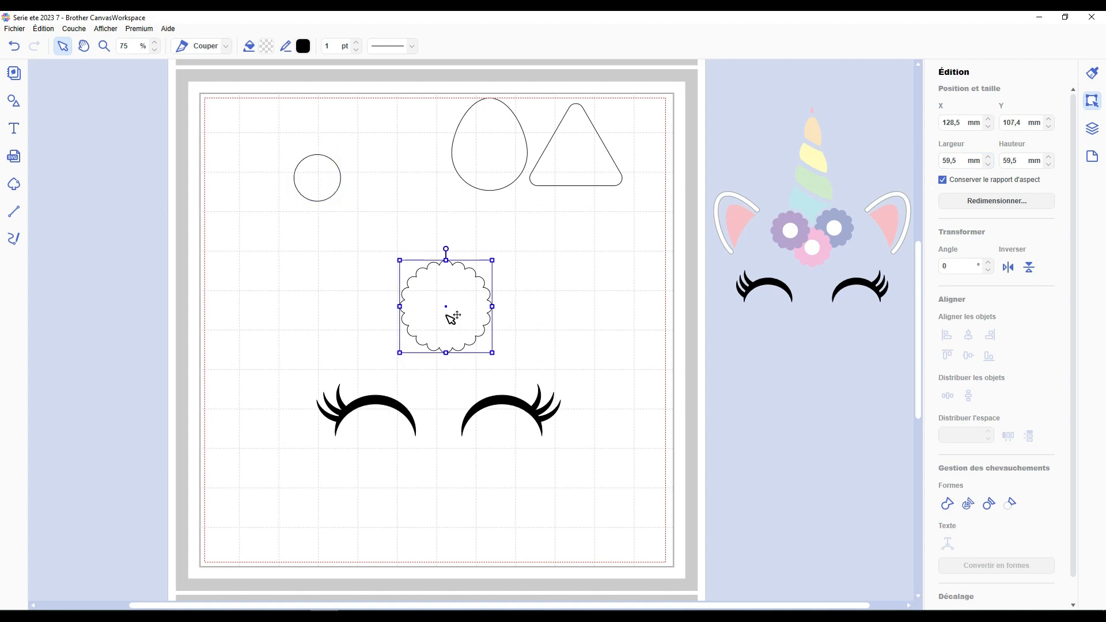
{"action": "double_click", "coordinate": [962, 160]}
{"action": "type", "text": "60"}
{"action": "key", "text": "Return"}
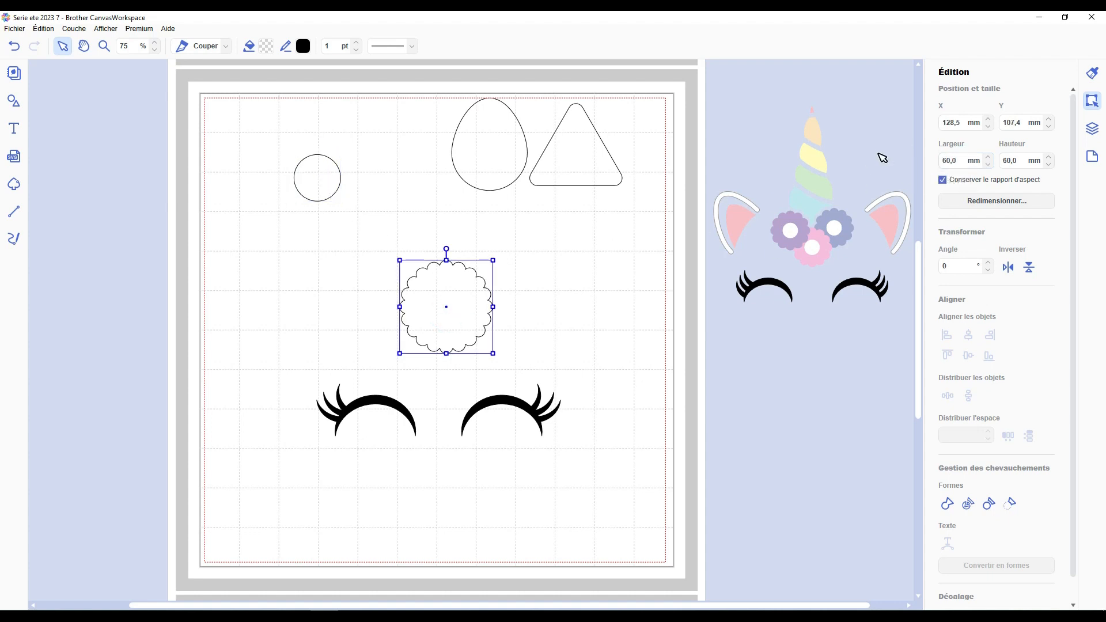
{"action": "left_click_drag", "start_coordinate": [334, 172], "coordinate": [463, 302]}
{"action": "double_click", "coordinate": [961, 160]}
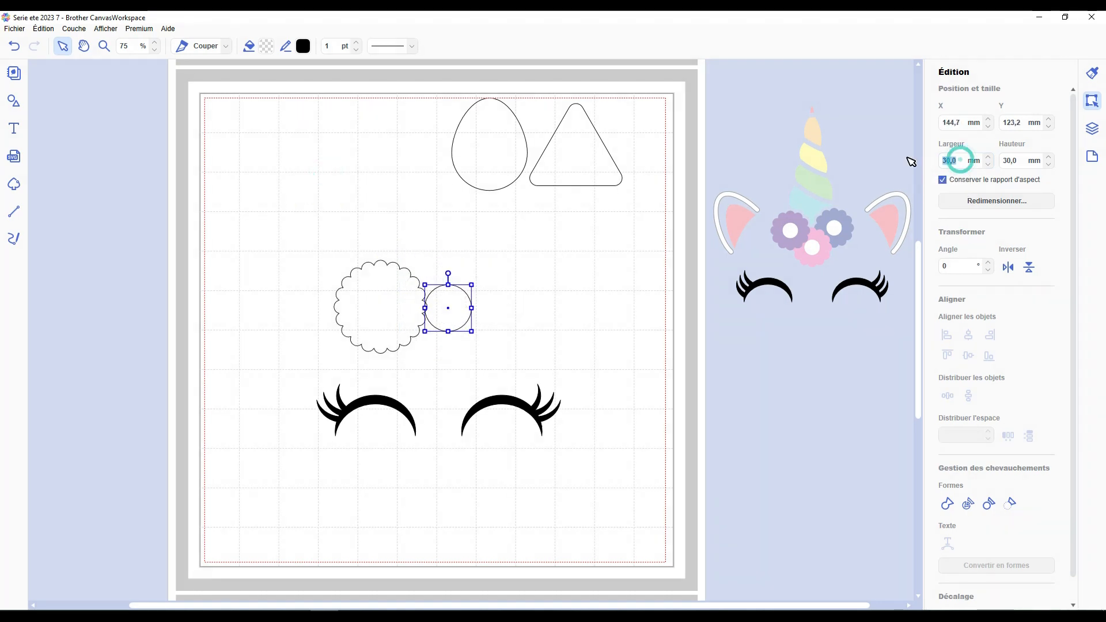
{"action": "type", "text": "20"}
{"action": "key", "text": "Return"}
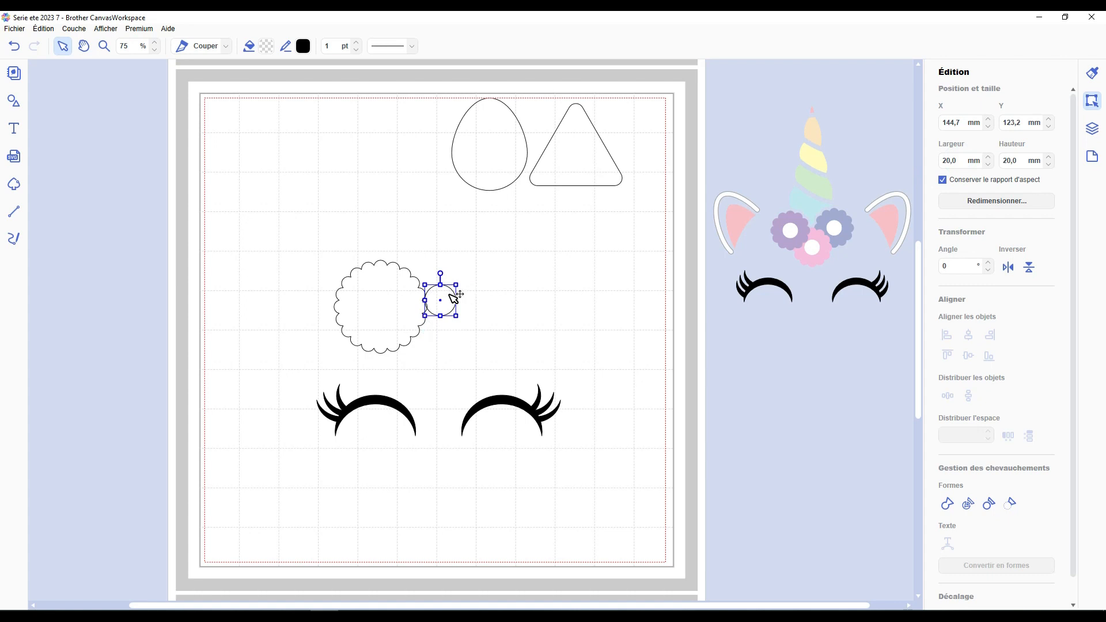
Centre the small circle horizontally and vertically inside the scalloped circle and cut its shape out of the scalloped one.
{"action": "left_click_drag", "start_coordinate": [445, 296], "coordinate": [385, 303]}
{"action": "left_click_drag", "start_coordinate": [393, 229], "coordinate": [379, 347]}
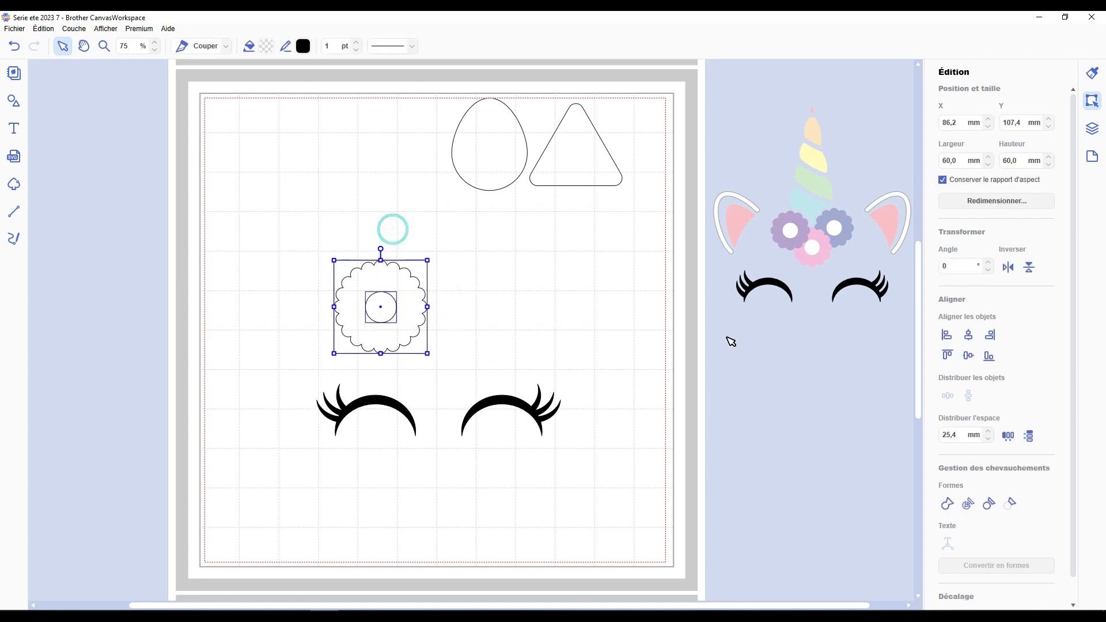
{"action": "left_click", "coordinate": [968, 335]}
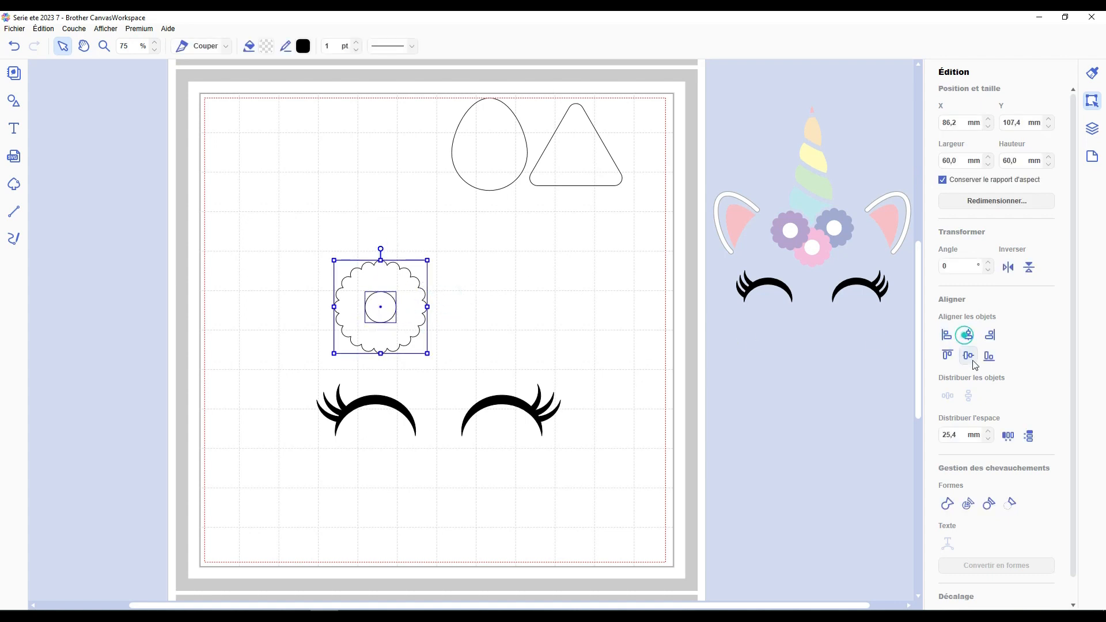
{"action": "left_click", "coordinate": [968, 356]}
{"action": "left_click", "coordinate": [970, 503]}
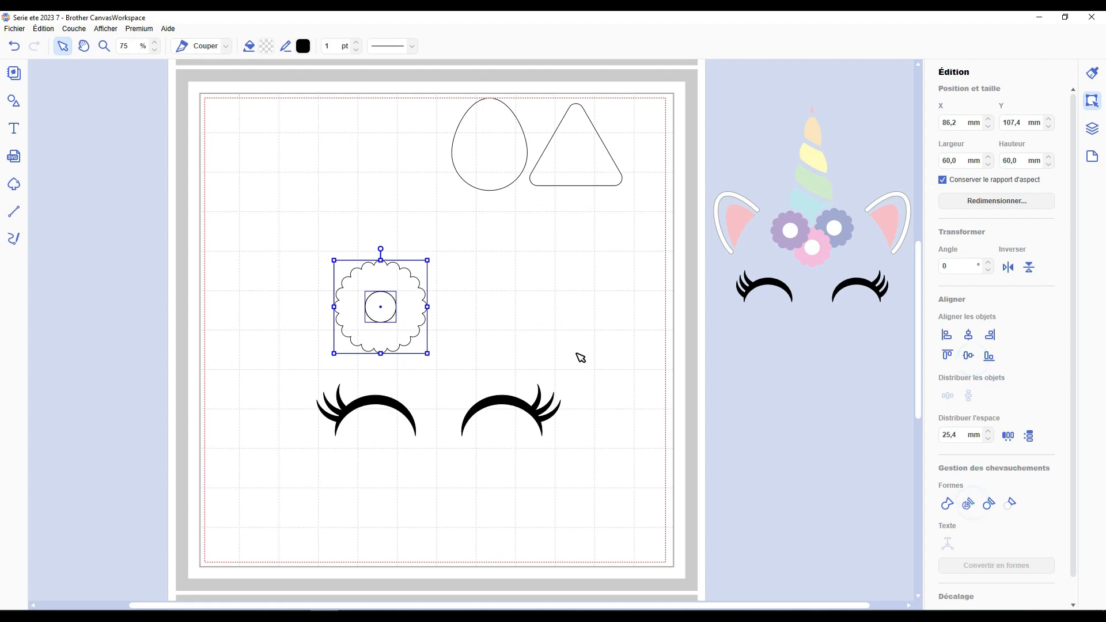
{"action": "key", "text": "ctrl+z"}
{"action": "left_click_drag", "start_coordinate": [388, 309], "coordinate": [494, 316]}
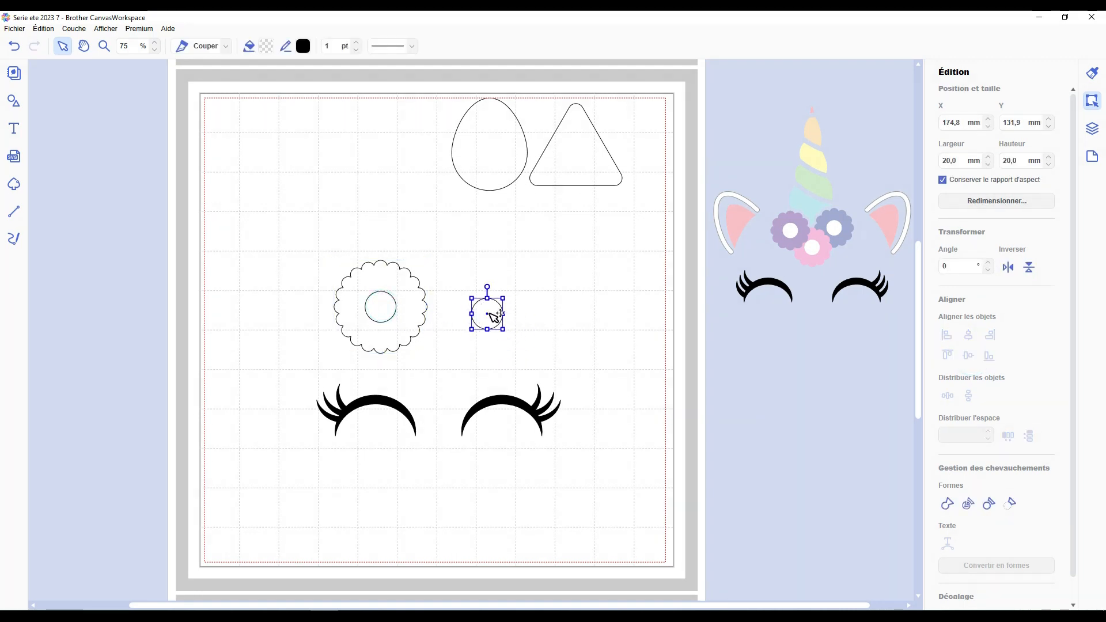
{"action": "key", "text": "ctrl+z"}
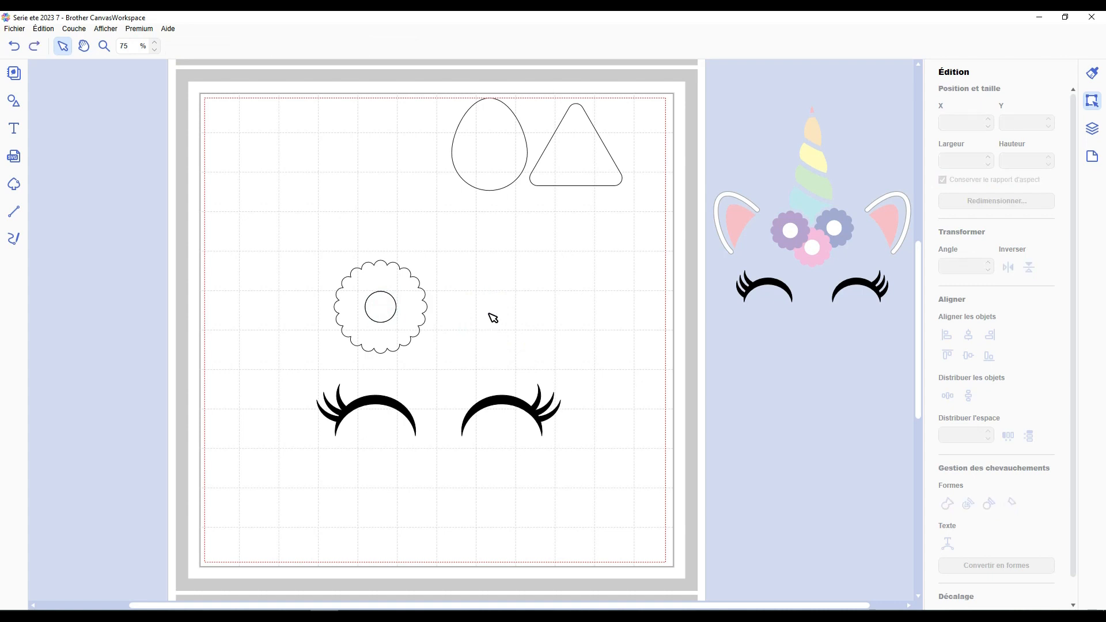
Group the scalloped flower with its centre circle, shrink it to 40.9 × 40.9 mm and move it to X 111.1 mm, Y 117.1 mm.
{"action": "left_click", "coordinate": [383, 231]}
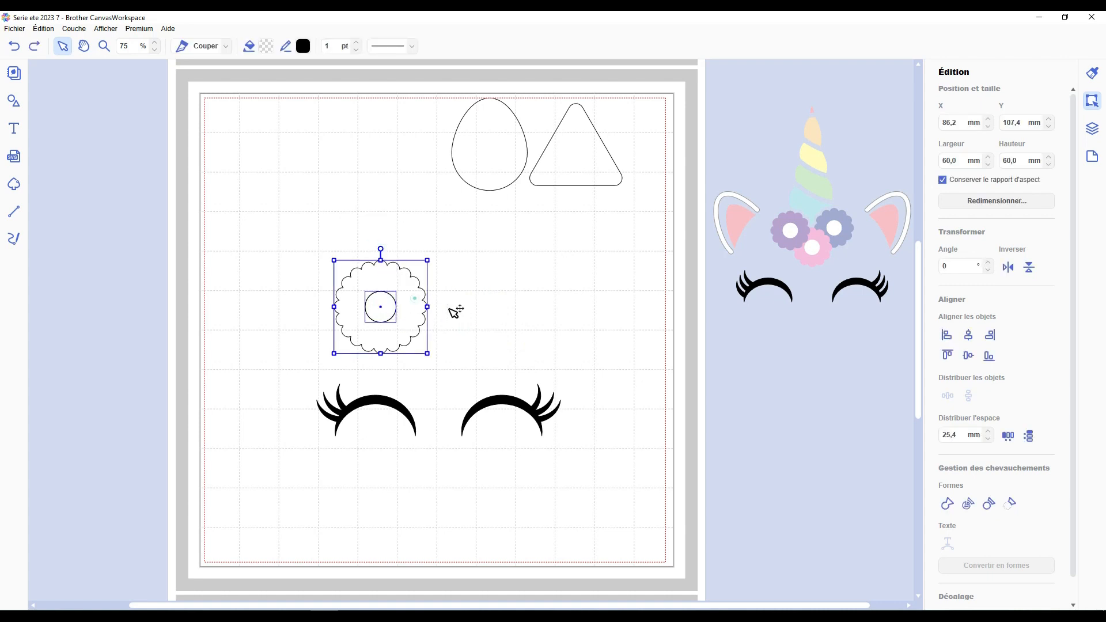
{"action": "left_click_drag", "start_coordinate": [416, 297], "coordinate": [470, 291]}
{"action": "key", "text": "ctrl+g"}
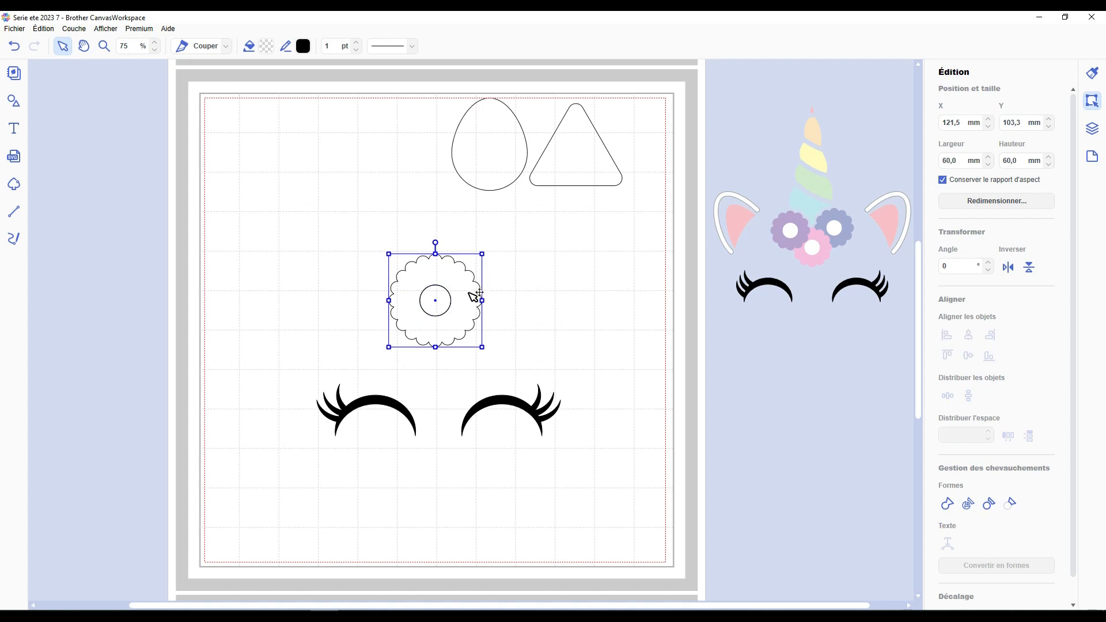
{"action": "left_click_drag", "start_coordinate": [483, 347], "coordinate": [453, 317]}
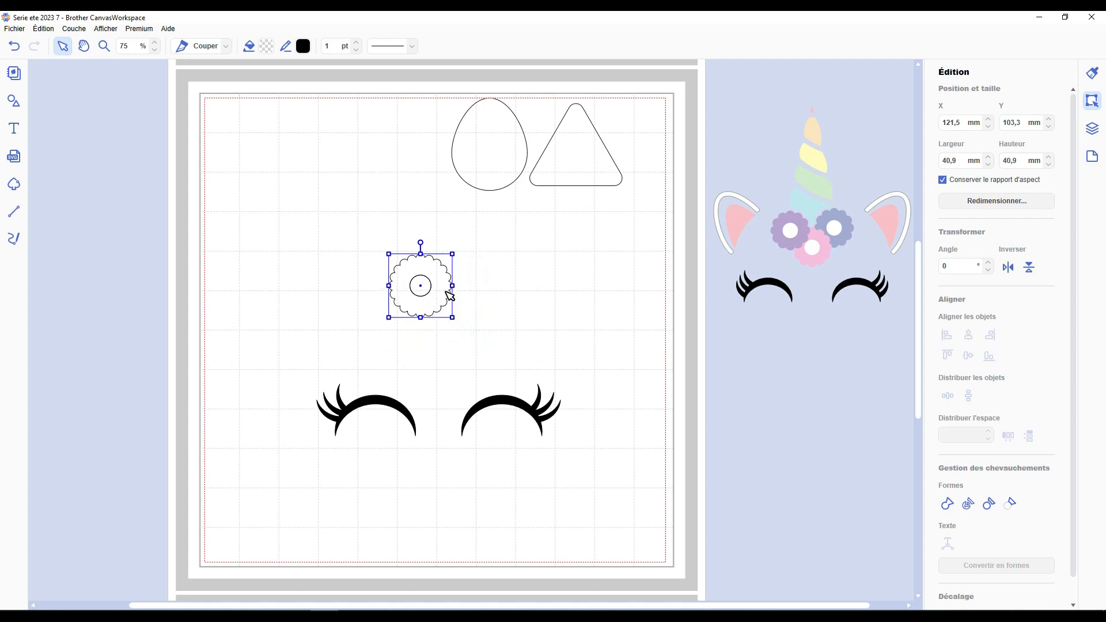
{"action": "left_click_drag", "start_coordinate": [439, 275], "coordinate": [424, 297]}
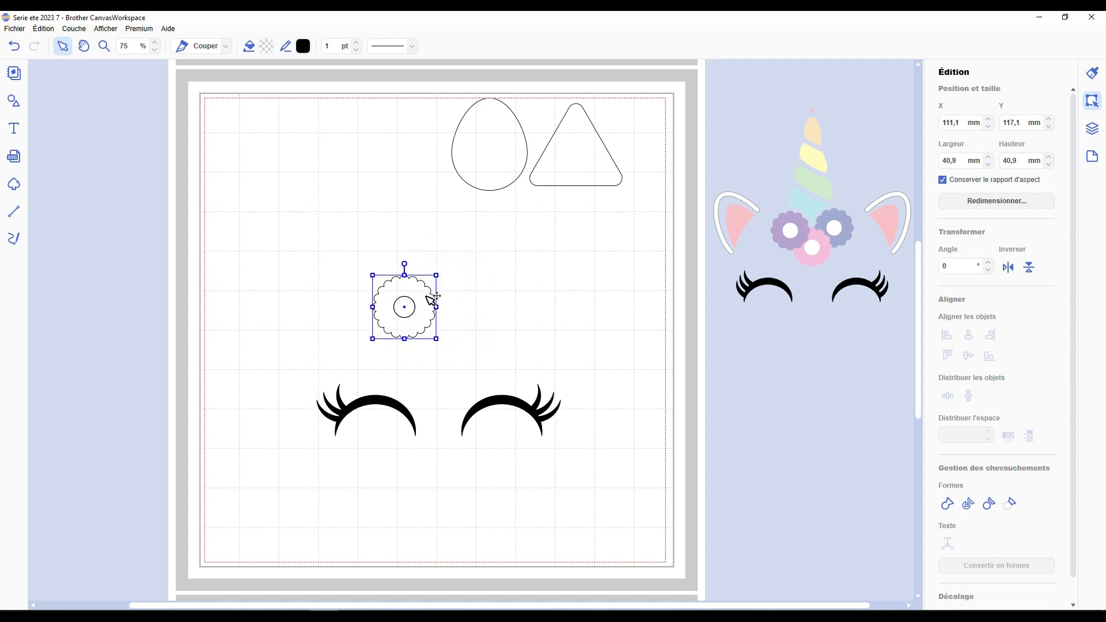
Duplicate the flower twice and line up the three flowers side by side above the eyes.
{"action": "key", "text": "ctrl+d"}
{"action": "key", "text": "ctrl+d"}
{"action": "left_click_drag", "start_coordinate": [443, 329], "coordinate": [496, 301]}
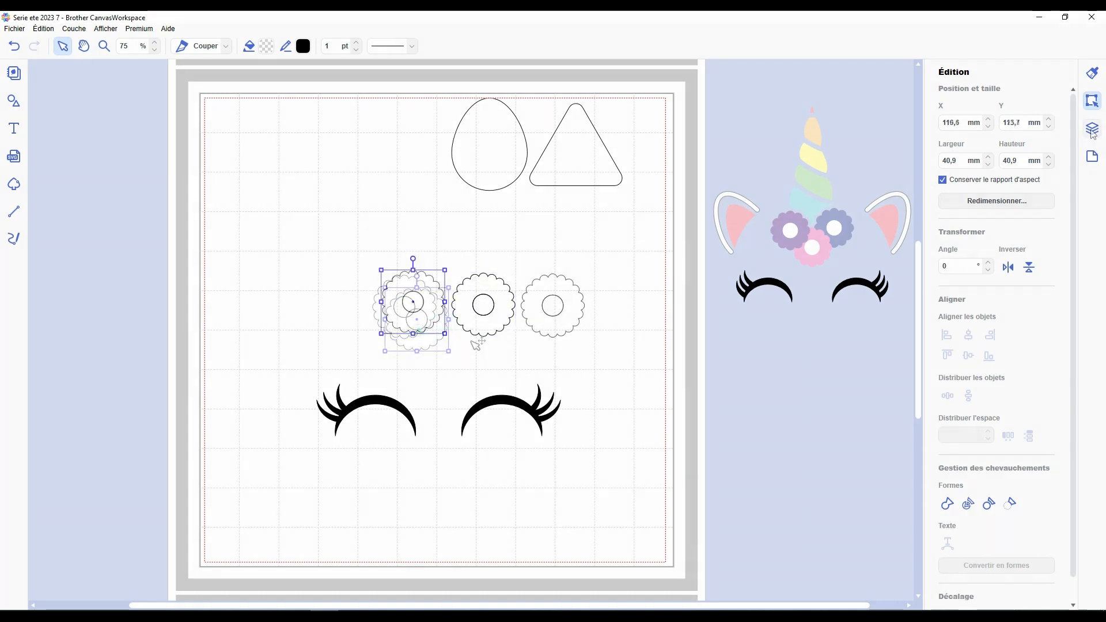
Select only the leftmost flower's centre circle within its group and fill it with white.
{"action": "left_click", "coordinate": [1091, 129]}
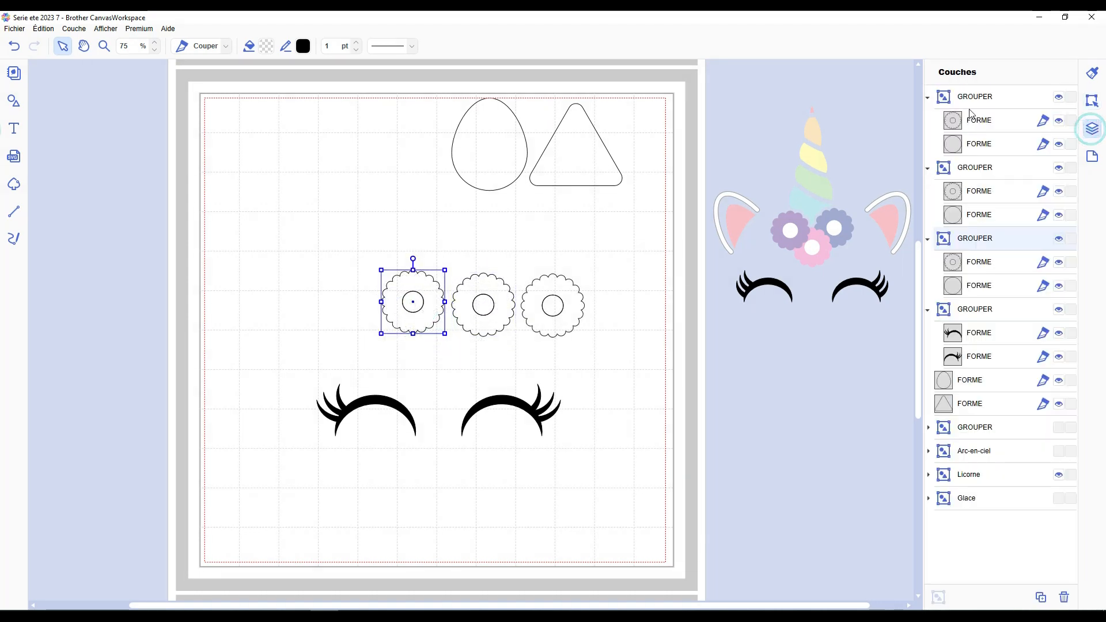
{"action": "left_click", "coordinate": [970, 292]}
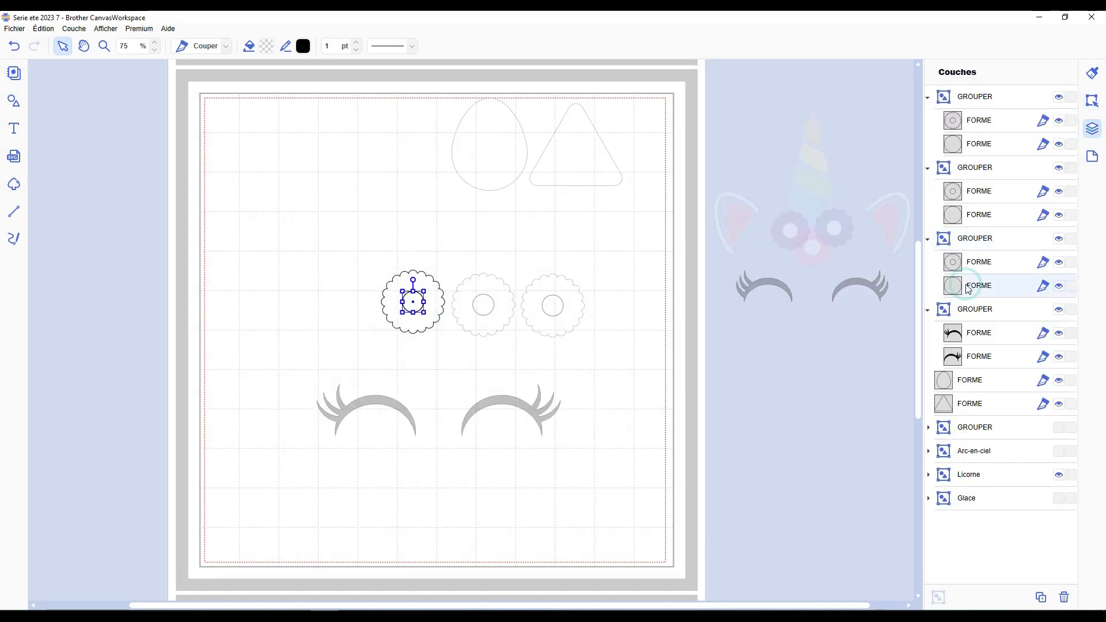
{"action": "left_click", "coordinate": [267, 47]}
{"action": "left_click", "coordinate": [396, 256]}
{"action": "left_click", "coordinate": [628, 388]}
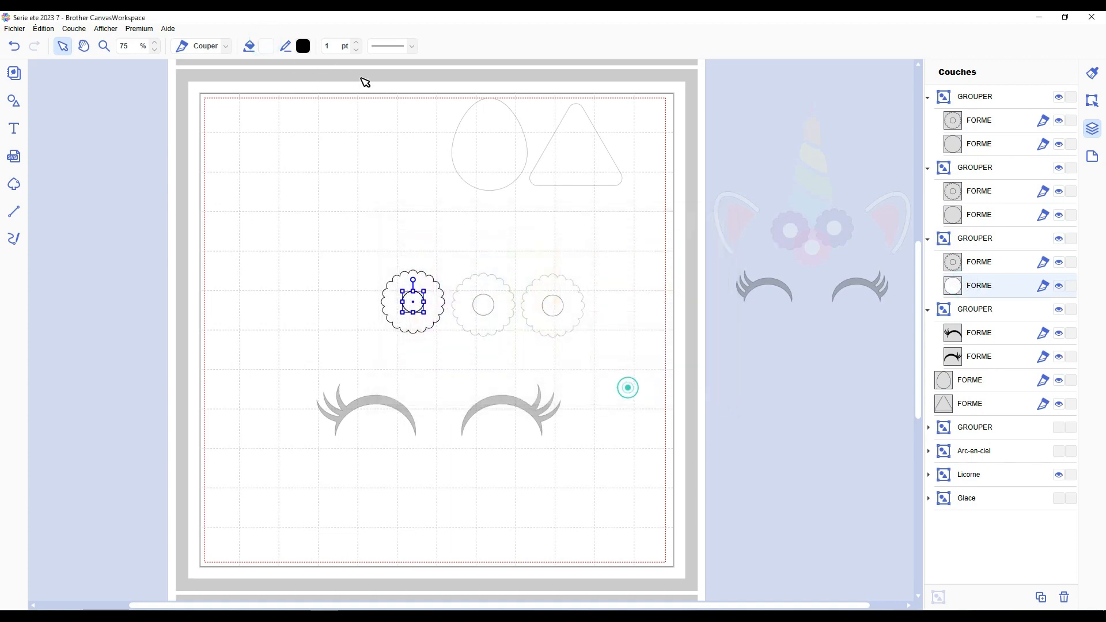
Set the outline colour of the leftmost flower's centre circle to white.
{"action": "left_click", "coordinate": [303, 46]}
{"action": "left_click", "coordinate": [394, 259]}
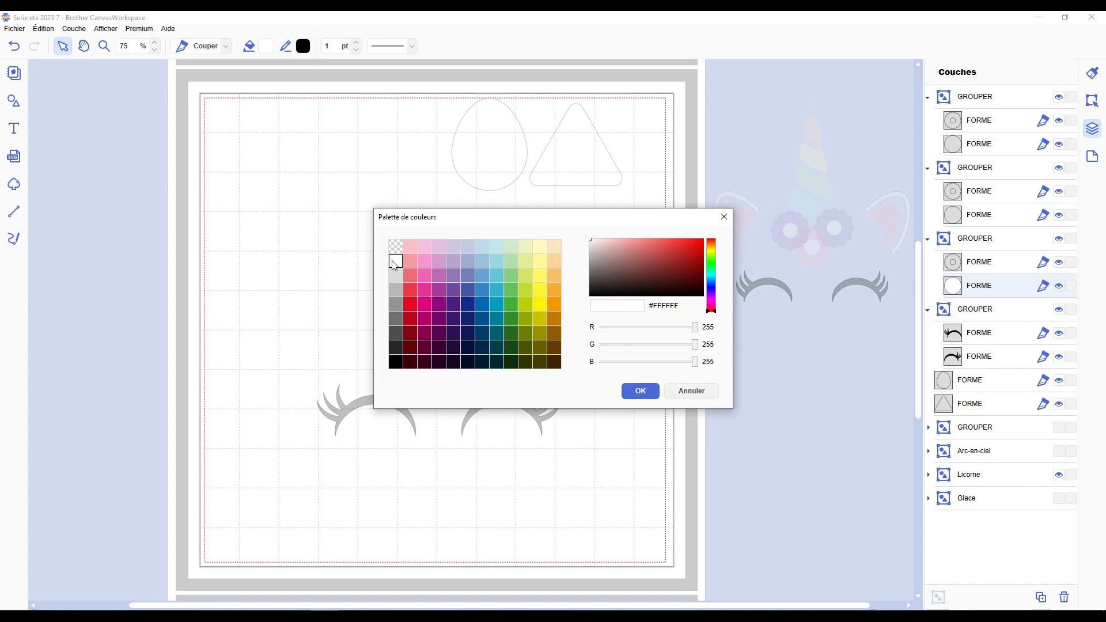
{"action": "left_click", "coordinate": [639, 392]}
Give the leftmost flower's scalloped shape a pale purple fill and a matching pale purple outline.
{"action": "left_click", "coordinate": [987, 262]}
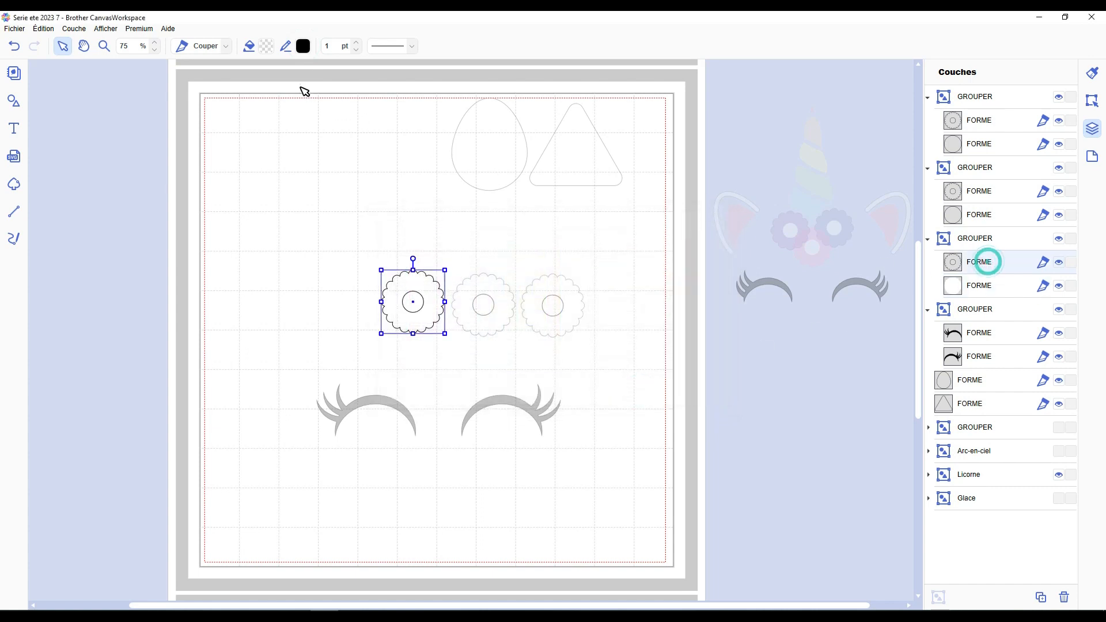
{"action": "left_click", "coordinate": [267, 47]}
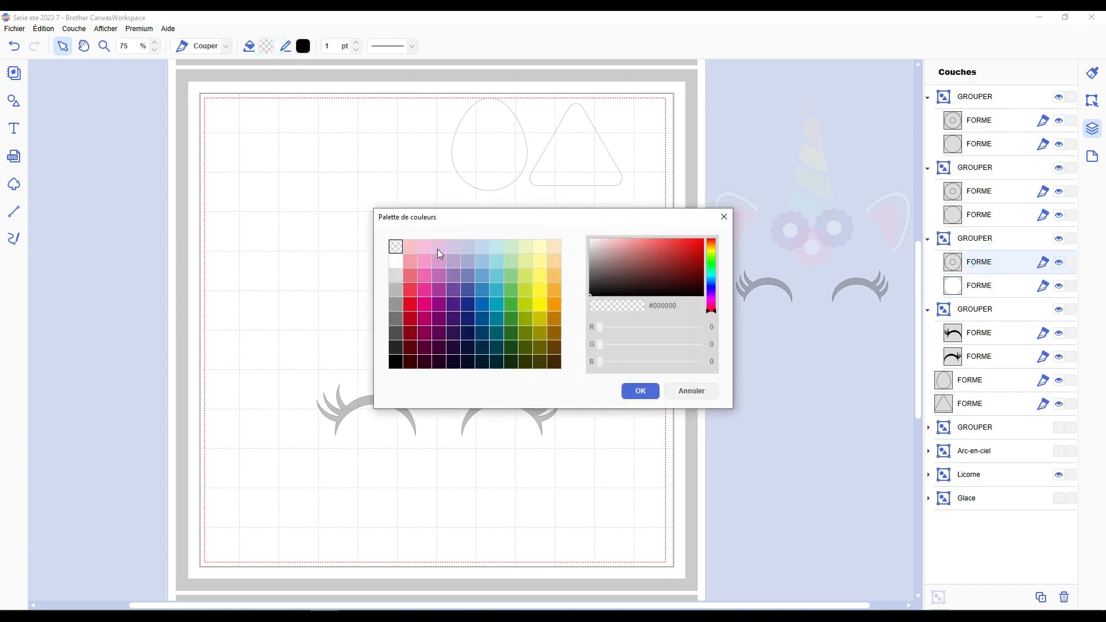
{"action": "left_click", "coordinate": [438, 249]}
{"action": "left_click", "coordinate": [454, 248]}
{"action": "left_click", "coordinate": [640, 392]}
{"action": "left_click", "coordinate": [303, 43]}
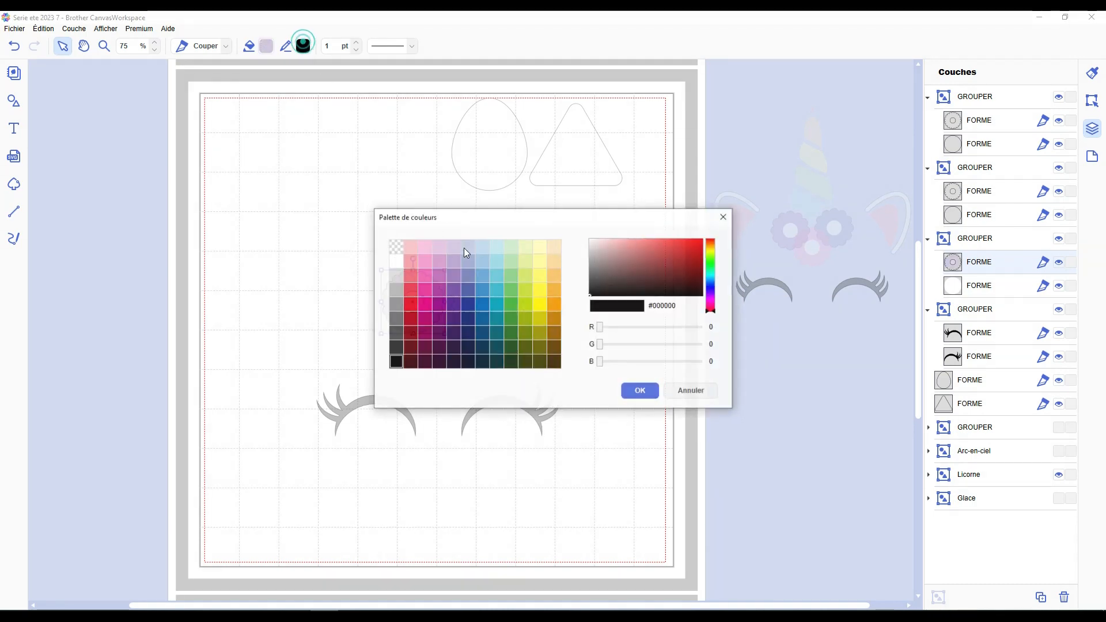
{"action": "left_click", "coordinate": [457, 246]}
{"action": "left_click", "coordinate": [641, 390]}
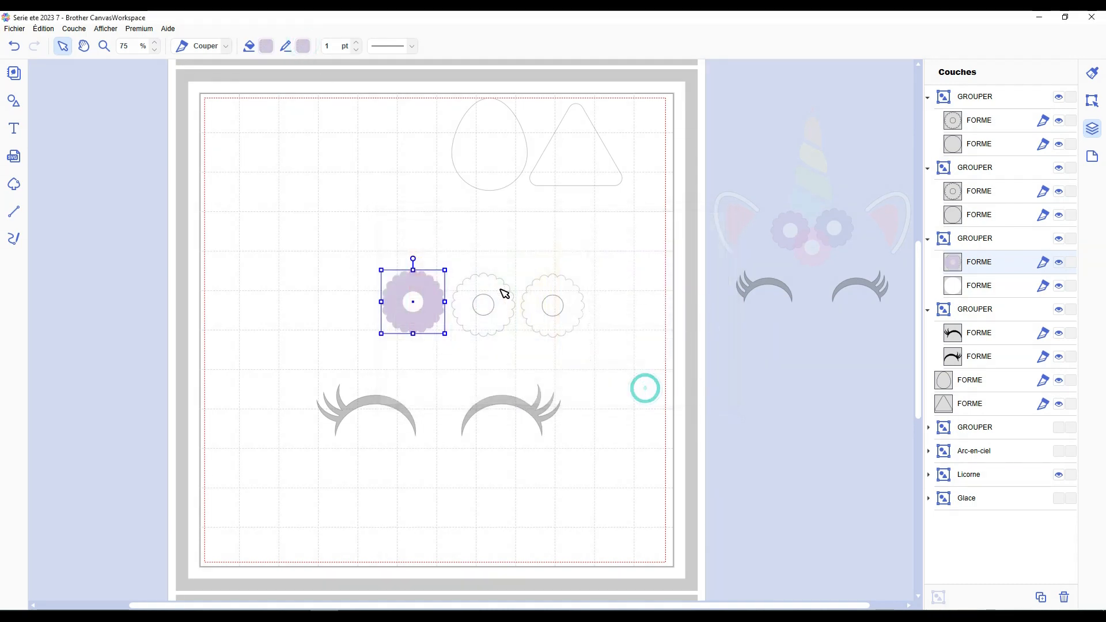
{"action": "left_click", "coordinate": [516, 248]}
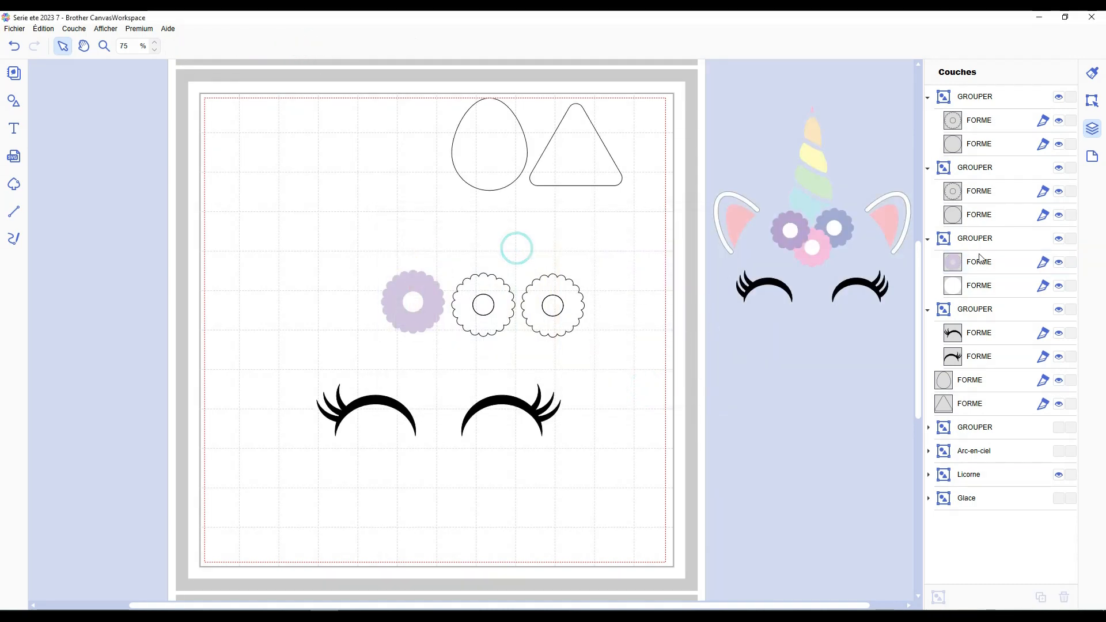
Fill only the rightmost flower's centre circle with white.
{"action": "left_click", "coordinate": [980, 214]}
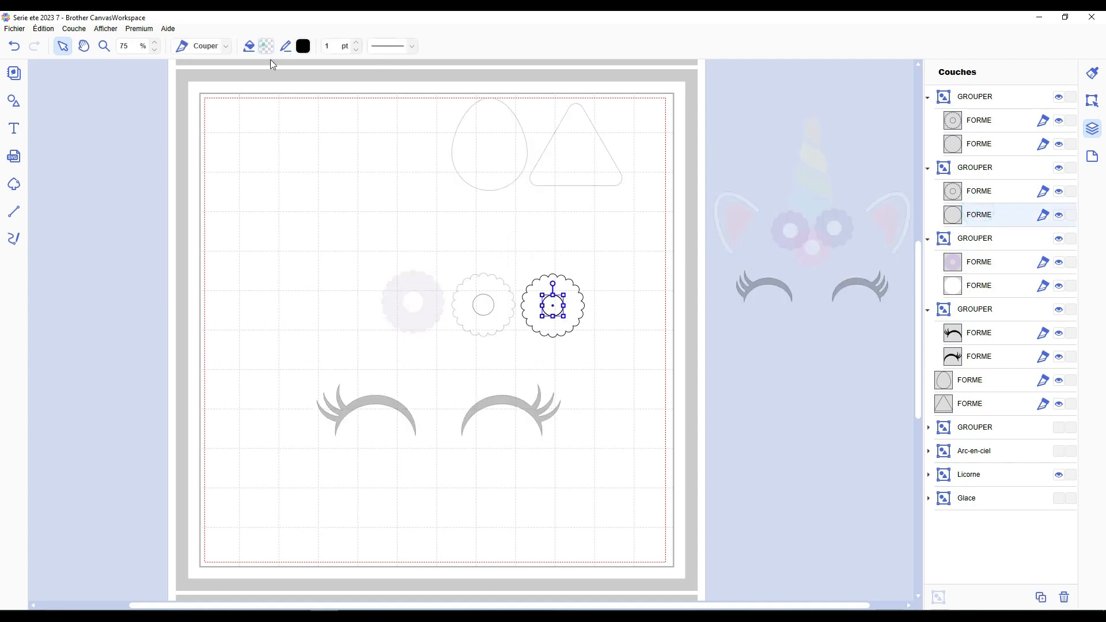
{"action": "left_click", "coordinate": [266, 46]}
{"action": "left_click", "coordinate": [396, 266]}
{"action": "left_click", "coordinate": [622, 385]}
{"action": "left_click", "coordinate": [602, 317]}
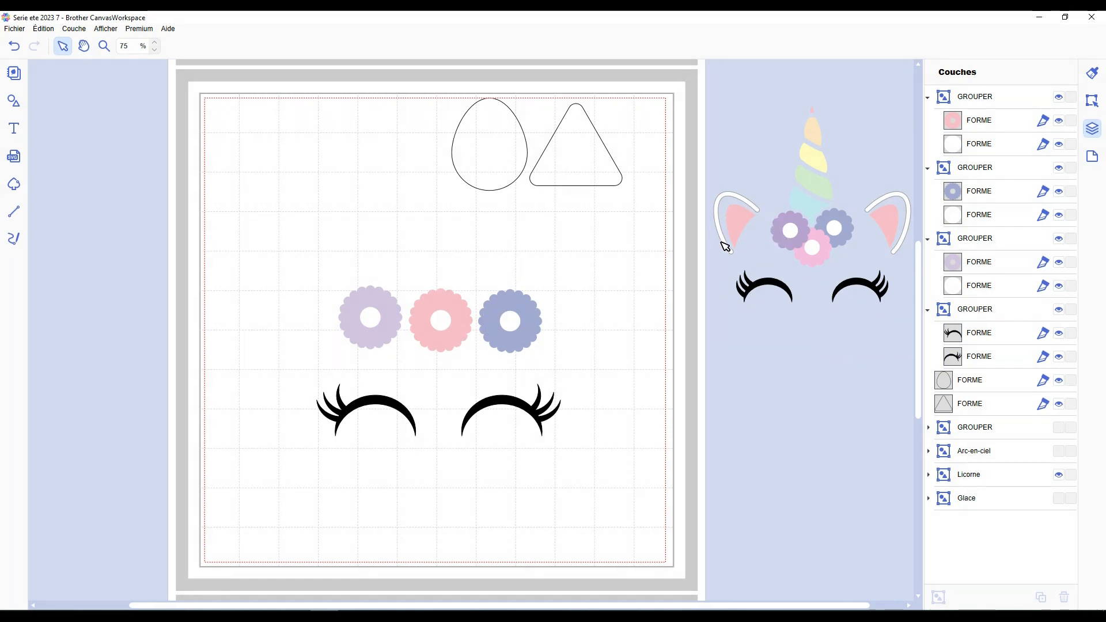
Duplicate the egg outline, place the copy beside the blue flower, tilt it clockwise and narrow it slightly.
{"action": "left_click", "coordinate": [507, 128]}
{"action": "key", "text": "ctrl+c"}
{"action": "key", "text": "ctrl+v"}
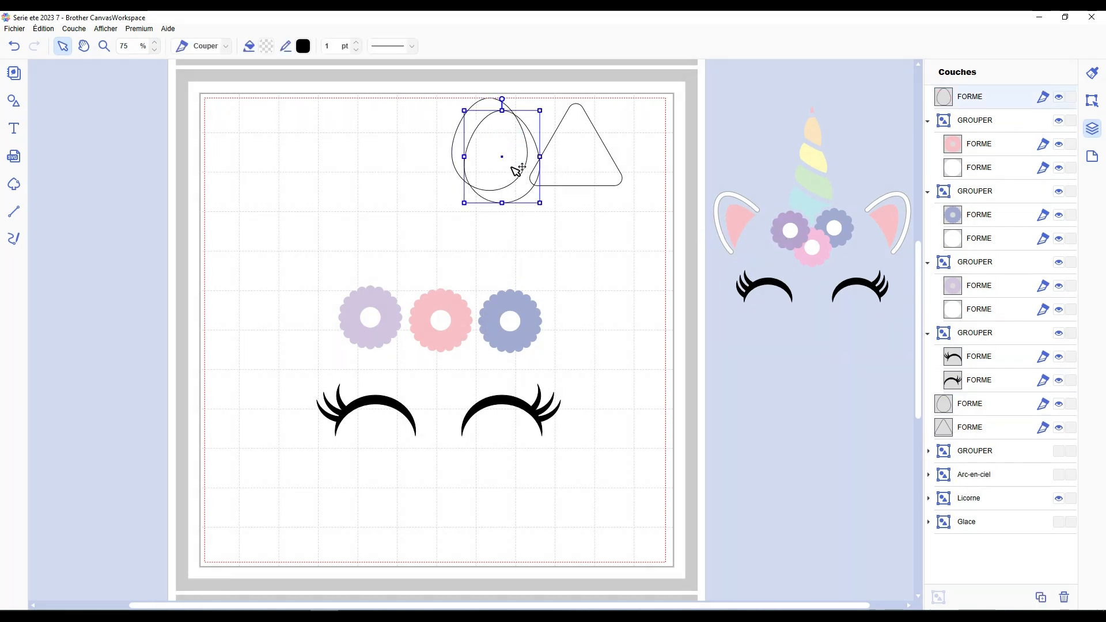
{"action": "left_click_drag", "start_coordinate": [508, 167], "coordinate": [593, 304]}
{"action": "left_click_drag", "start_coordinate": [578, 231], "coordinate": [627, 226]}
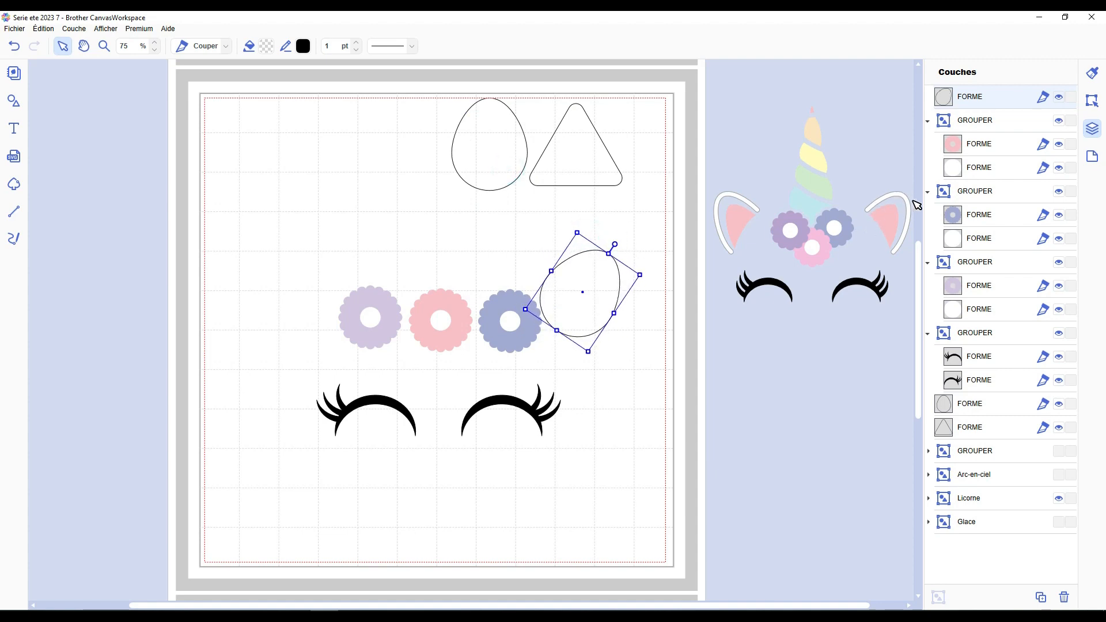
{"action": "left_click_drag", "start_coordinate": [618, 245], "coordinate": [612, 224]}
{"action": "left_click_drag", "start_coordinate": [615, 307], "coordinate": [608, 305]}
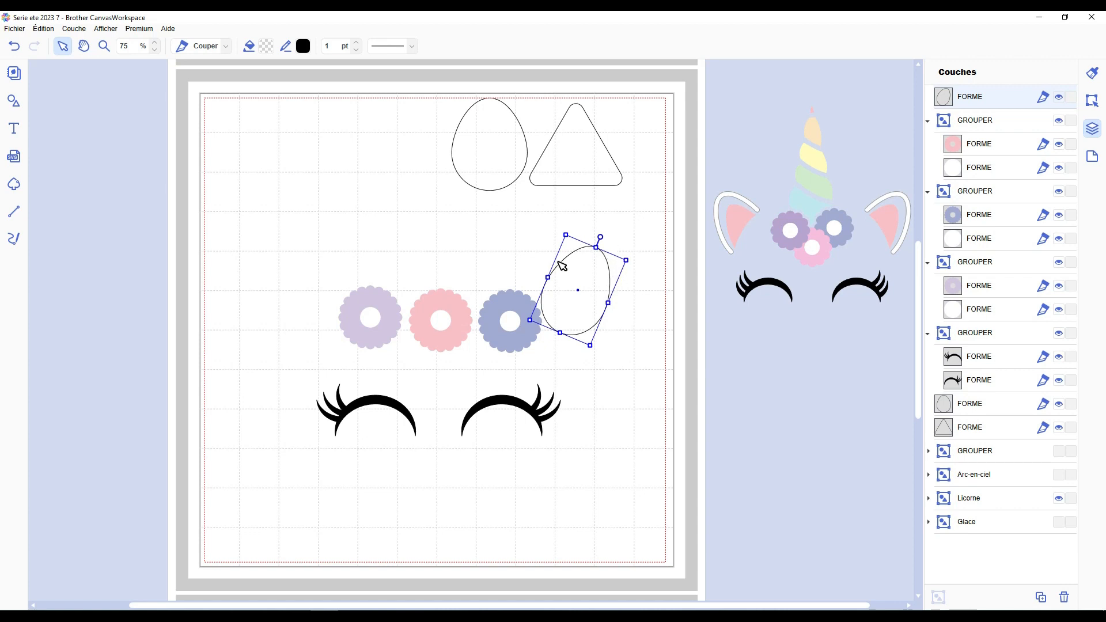
{"action": "mouse_move", "coordinate": [589, 292]}
{"action": "left_mouse_down"}
{"action": "mouse_move", "coordinate": [595, 281]}
{"action": "mouse_move", "coordinate": [573, 299]}
{"action": "left_mouse_up"}
Duplicate the tilted egg, rotate one of the two eggs to about 336° and place it partly overlapping the other's lower-left side.
{"action": "key", "text": "ctrl+v"}
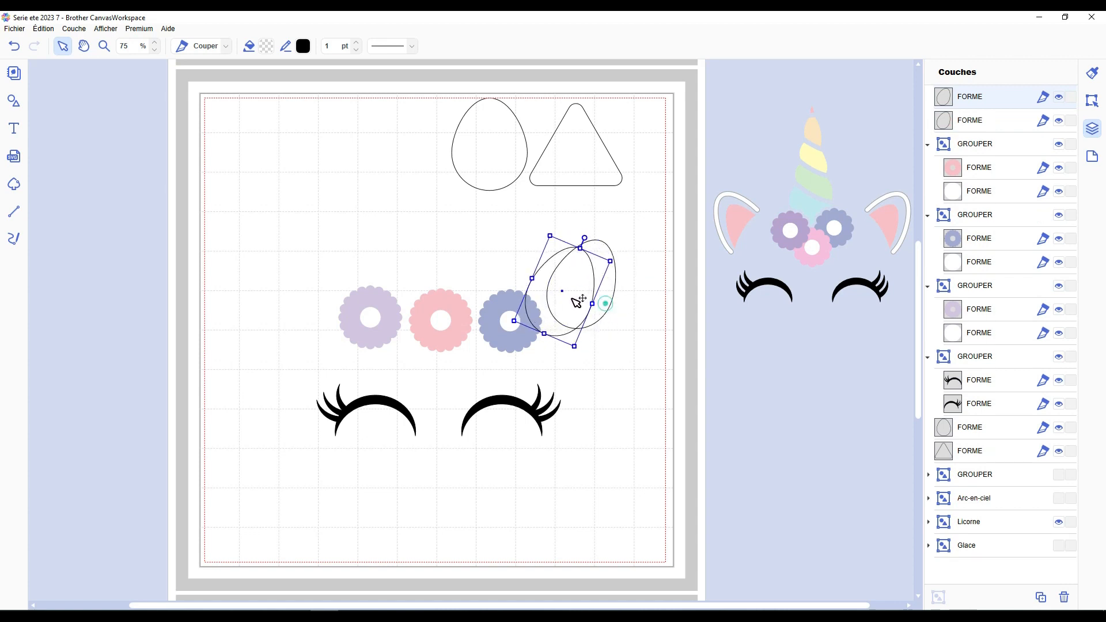
{"action": "left_click_drag", "start_coordinate": [585, 237], "coordinate": [525, 208]}
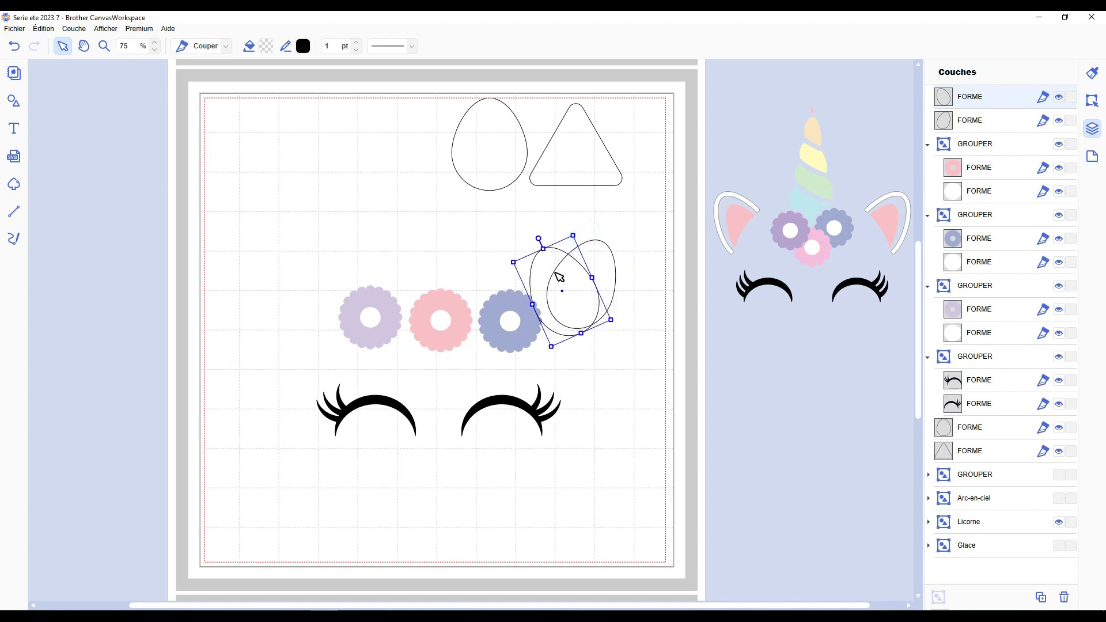
{"action": "left_click_drag", "start_coordinate": [554, 262], "coordinate": [557, 272]}
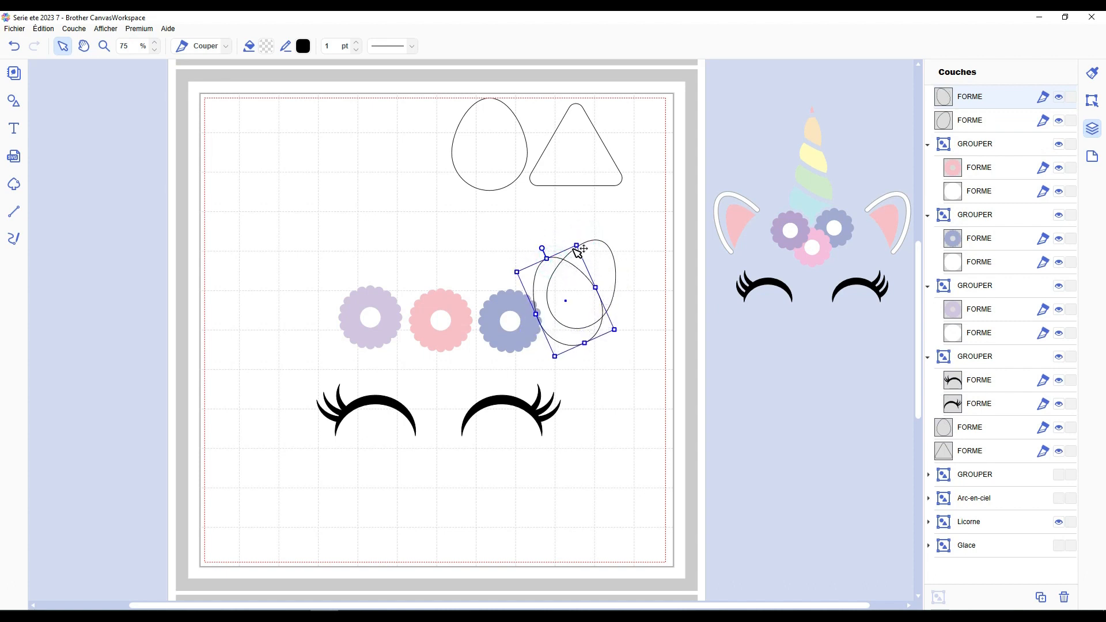
Try to cut the two overlapping eggs apart and keep only the right-hand piece, and undo the cut.
{"action": "left_click_drag", "start_coordinate": [637, 318], "coordinate": [587, 271]}
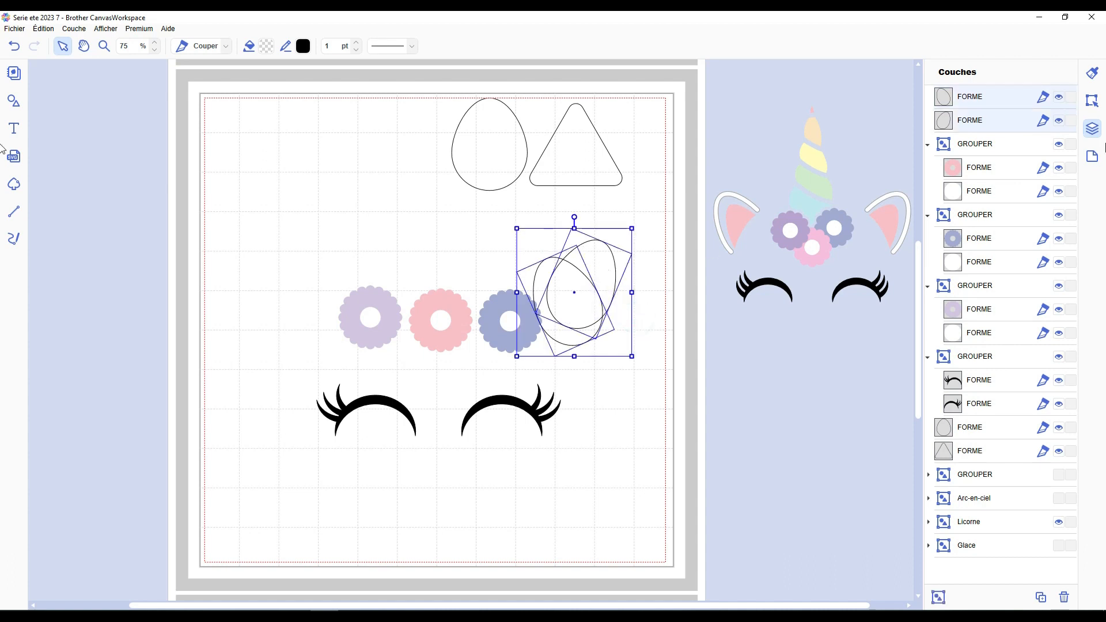
{"action": "left_click", "coordinate": [1093, 100]}
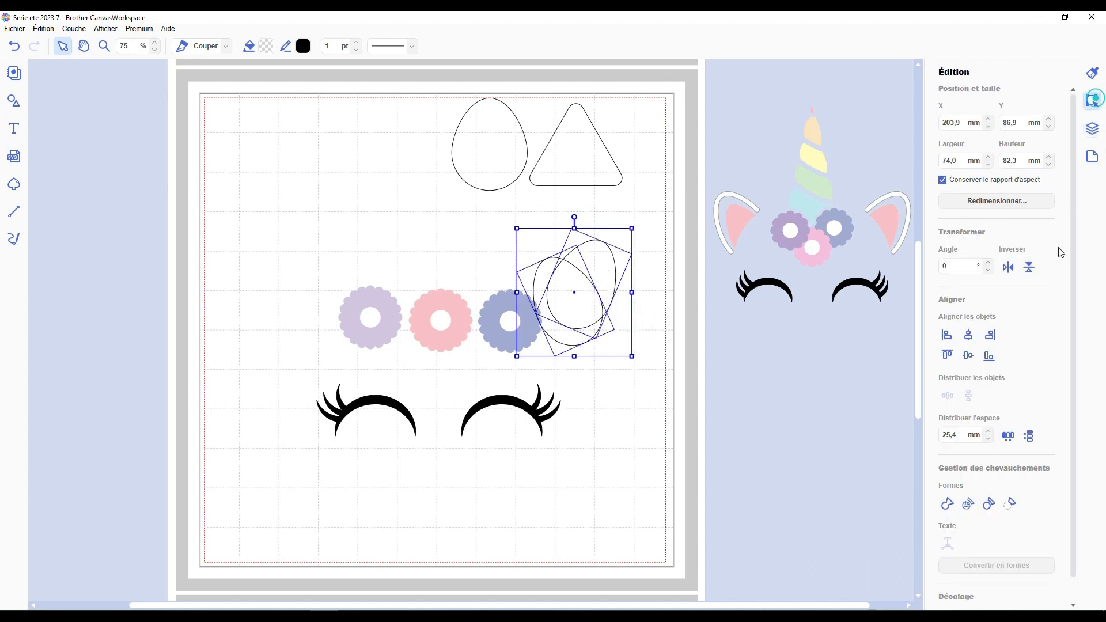
{"action": "left_click", "coordinate": [966, 504]}
{"action": "left_click", "coordinate": [645, 385]}
{"action": "left_click", "coordinate": [583, 309]}
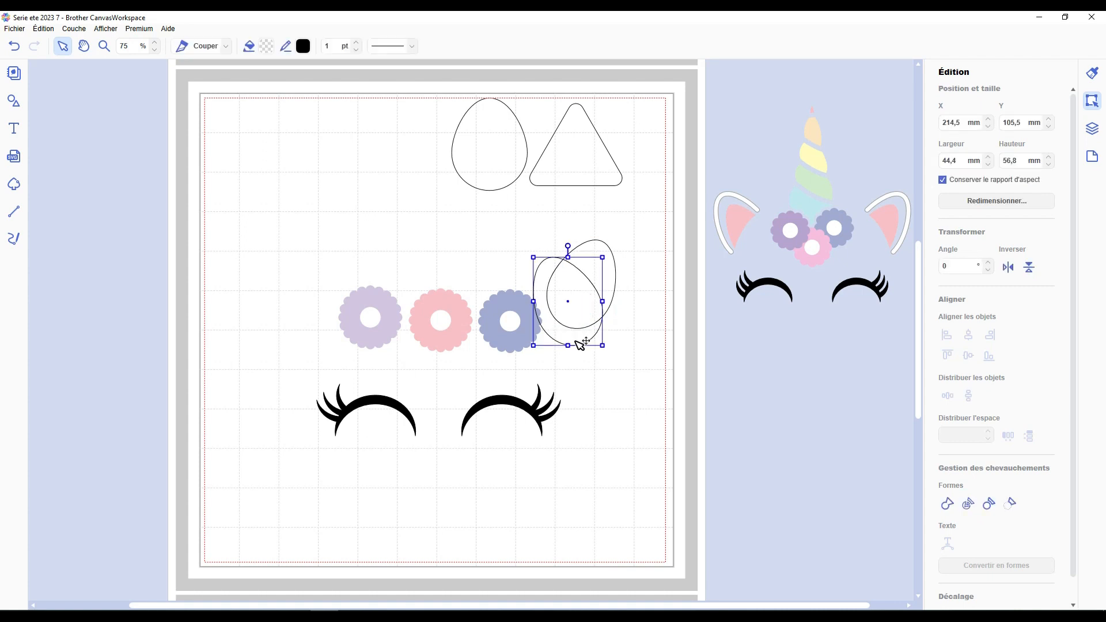
{"action": "left_click", "coordinate": [576, 343]}
{"action": "left_click_drag", "start_coordinate": [611, 254], "coordinate": [602, 270]}
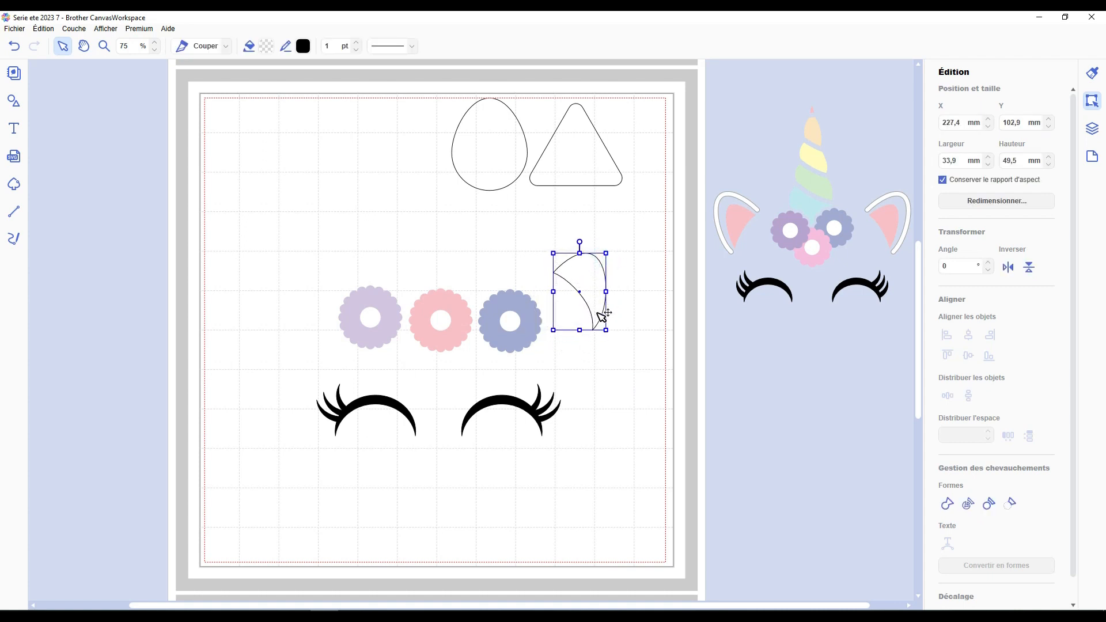
{"action": "key", "text": "ctrl+z"}
{"action": "key", "text": "ctrl+z"}
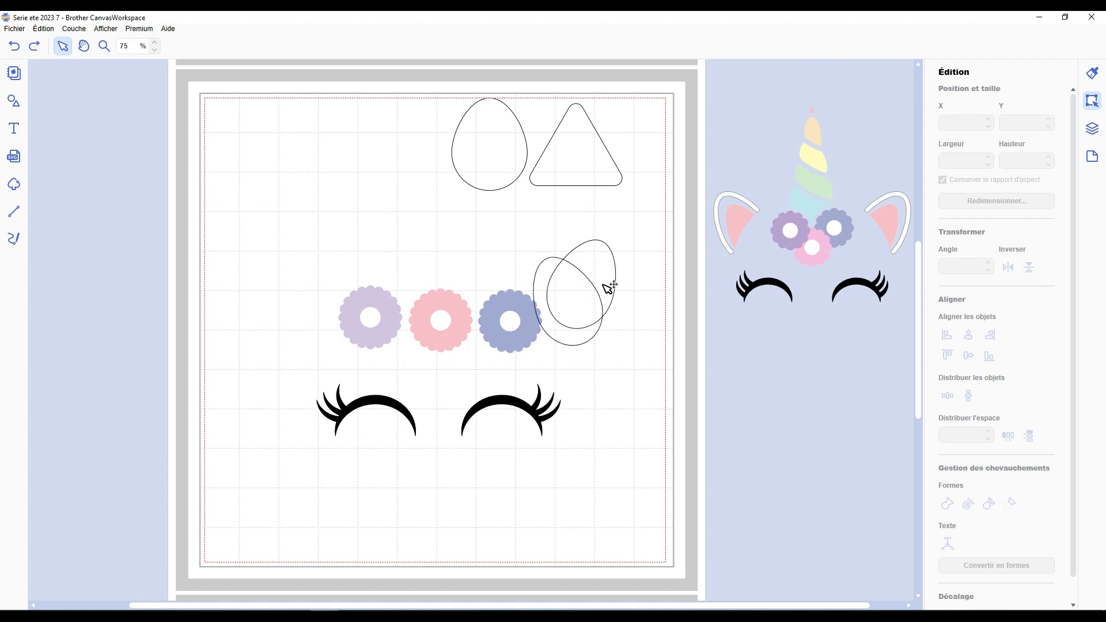
Move the left egg to X 209.0 mm, Y 107.8 mm, cut the overlap from the right egg and delete everything except the ear-shaped piece.
{"action": "left_click_drag", "start_coordinate": [586, 342], "coordinate": [579, 347]}
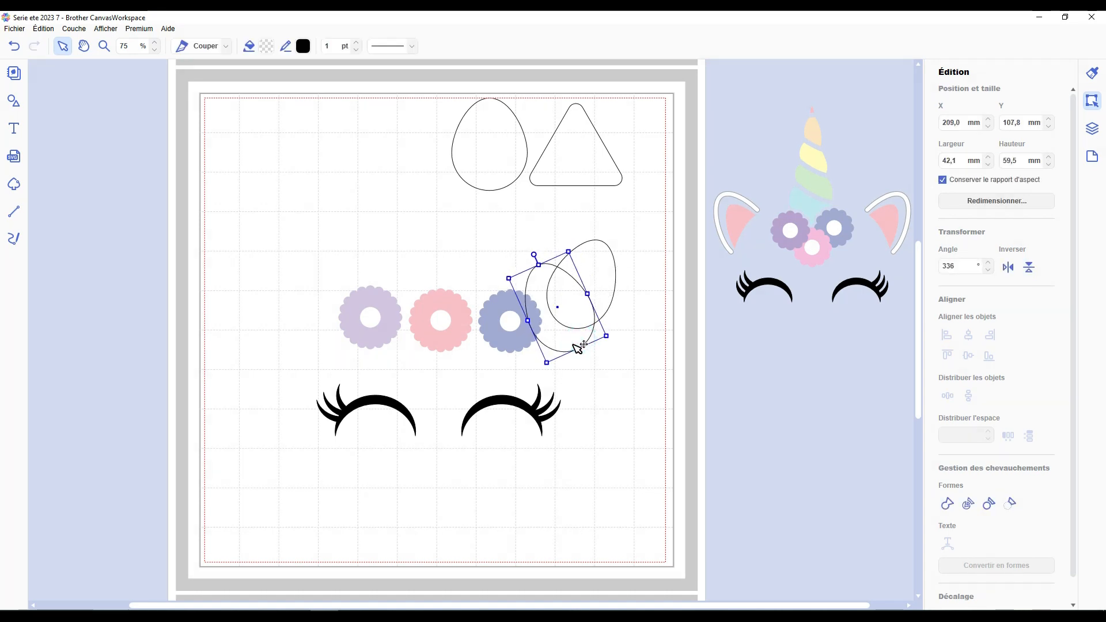
{"action": "left_click", "coordinate": [616, 276], "text": "shift"}
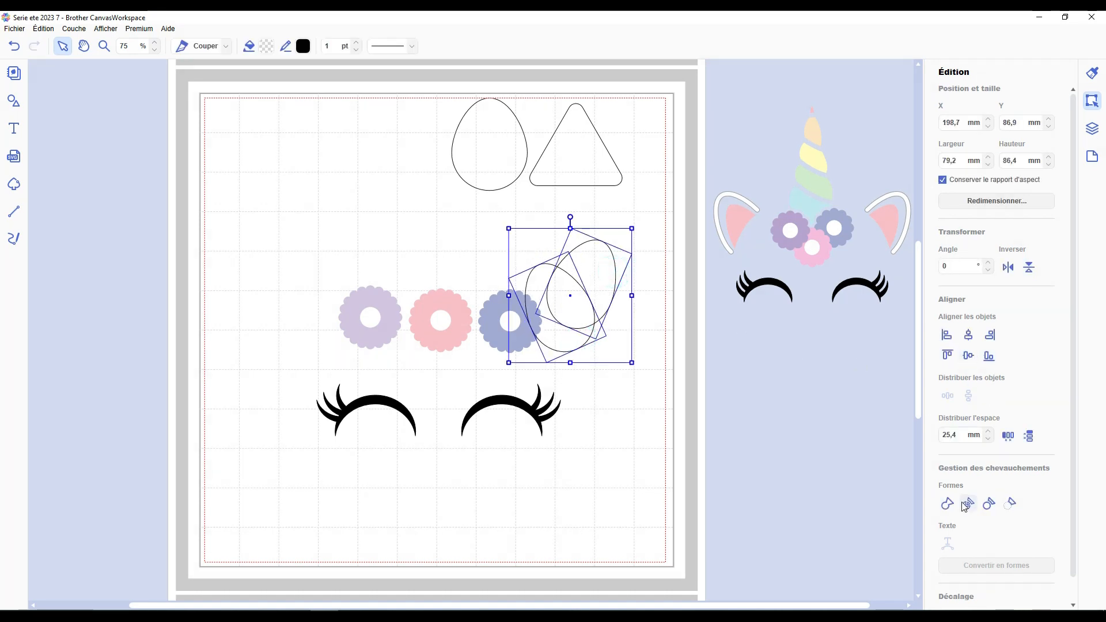
{"action": "left_click", "coordinate": [652, 331]}
{"action": "left_click", "coordinate": [559, 304]}
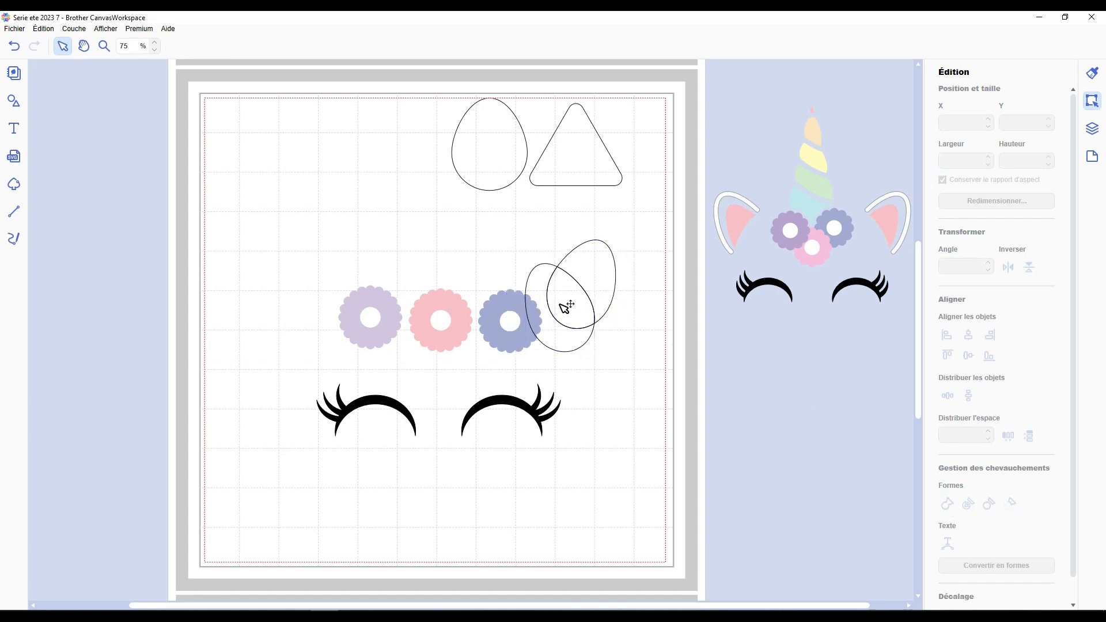
{"action": "left_click", "coordinate": [551, 342]}
{"action": "key", "text": "Delete"}
{"action": "left_click_drag", "start_coordinate": [598, 277], "coordinate": [599, 284]}
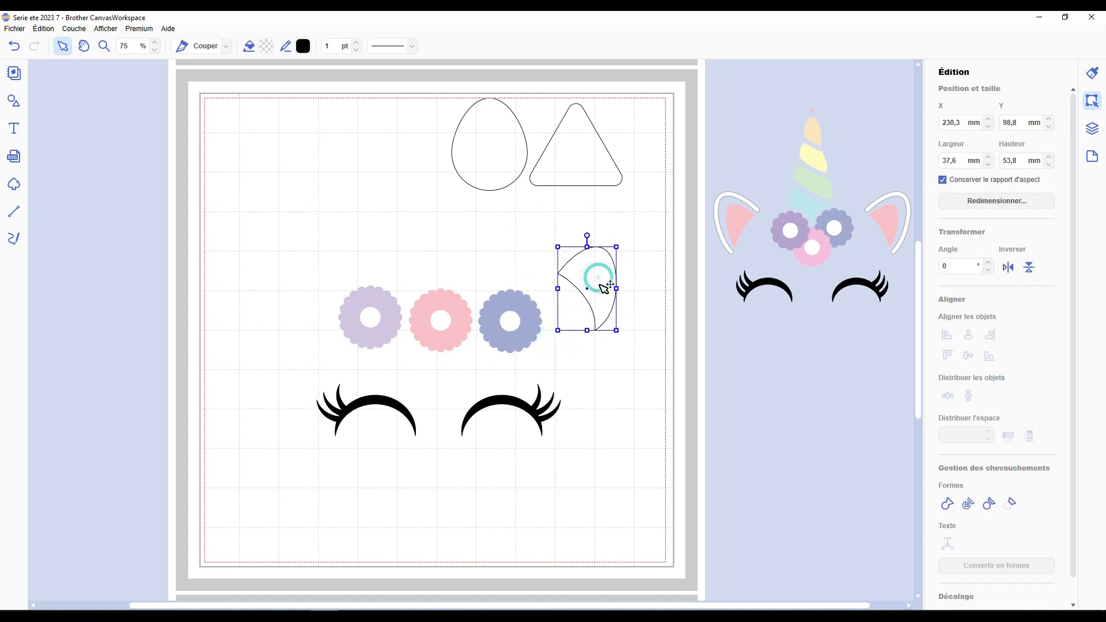
Create an offset line 3 mm inward from the ear shape with rounded corners, leaving the original line unmodified.
{"action": "scroll", "coordinate": [997, 544], "scroll_direction": "down", "scroll_amount": 1}
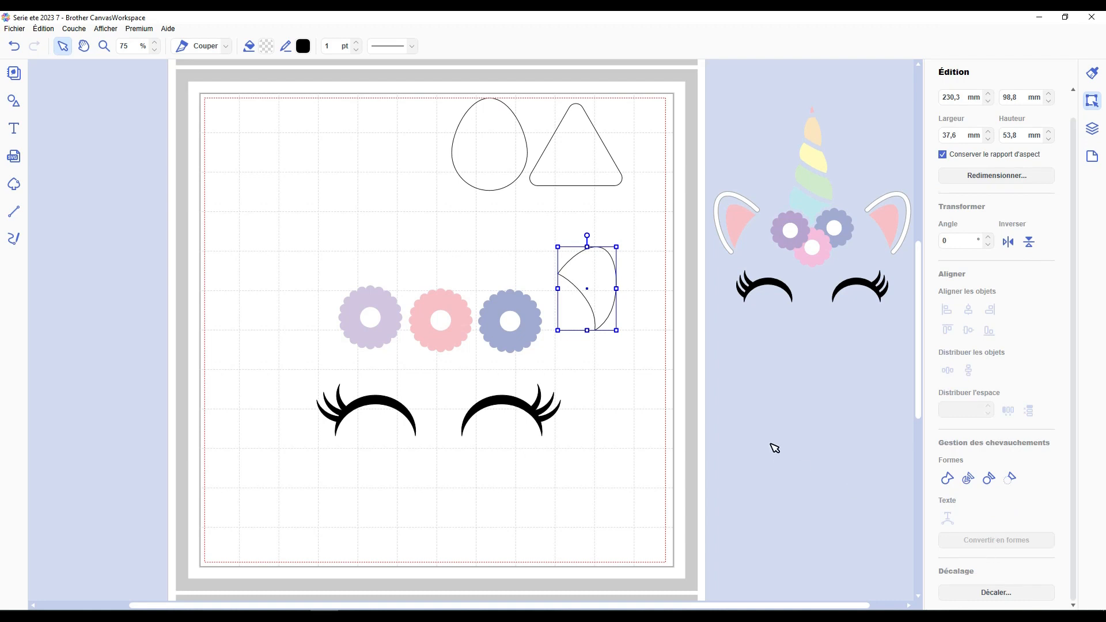
{"action": "left_click", "coordinate": [996, 593]}
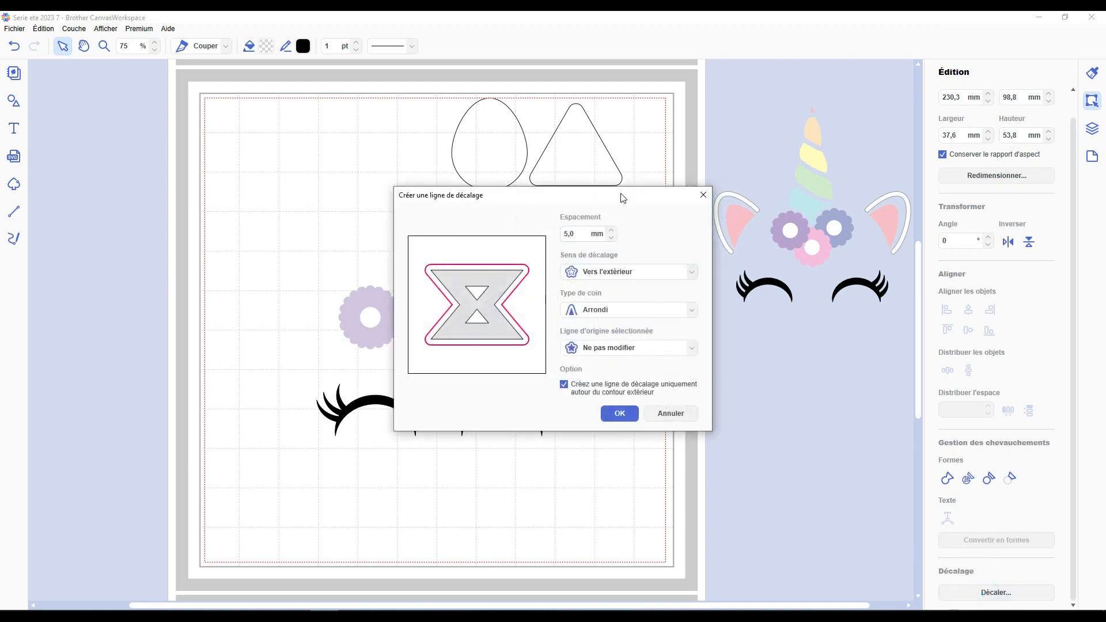
{"action": "left_click_drag", "start_coordinate": [620, 198], "coordinate": [725, 348]}
{"action": "left_click_drag", "start_coordinate": [684, 384], "coordinate": [631, 382]}
{"action": "type", "text": "3"}
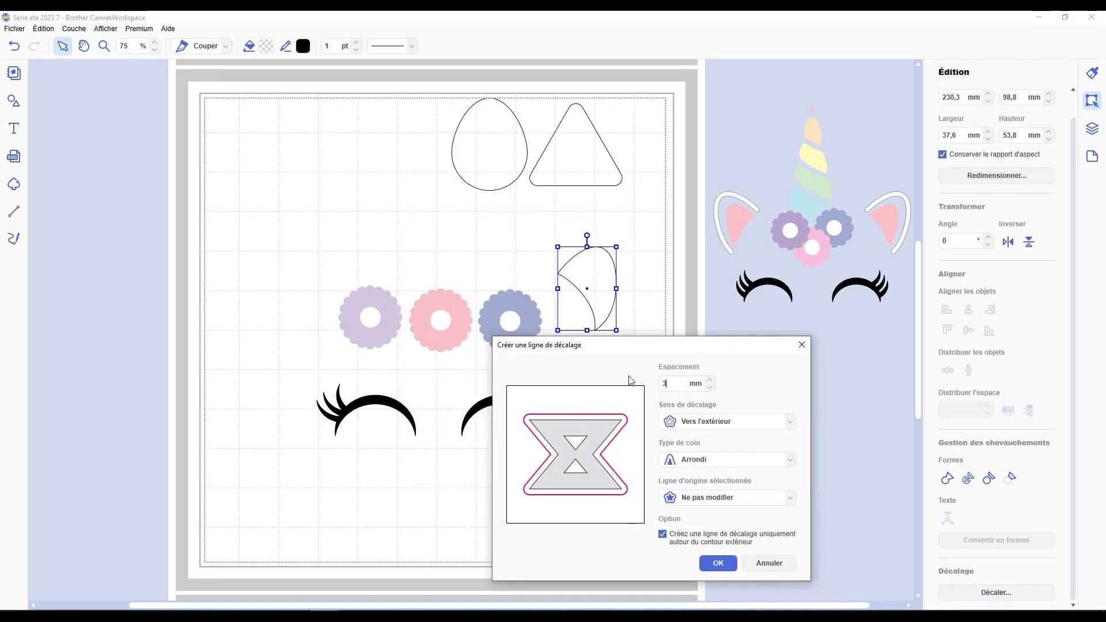
{"action": "left_click", "coordinate": [719, 422]}
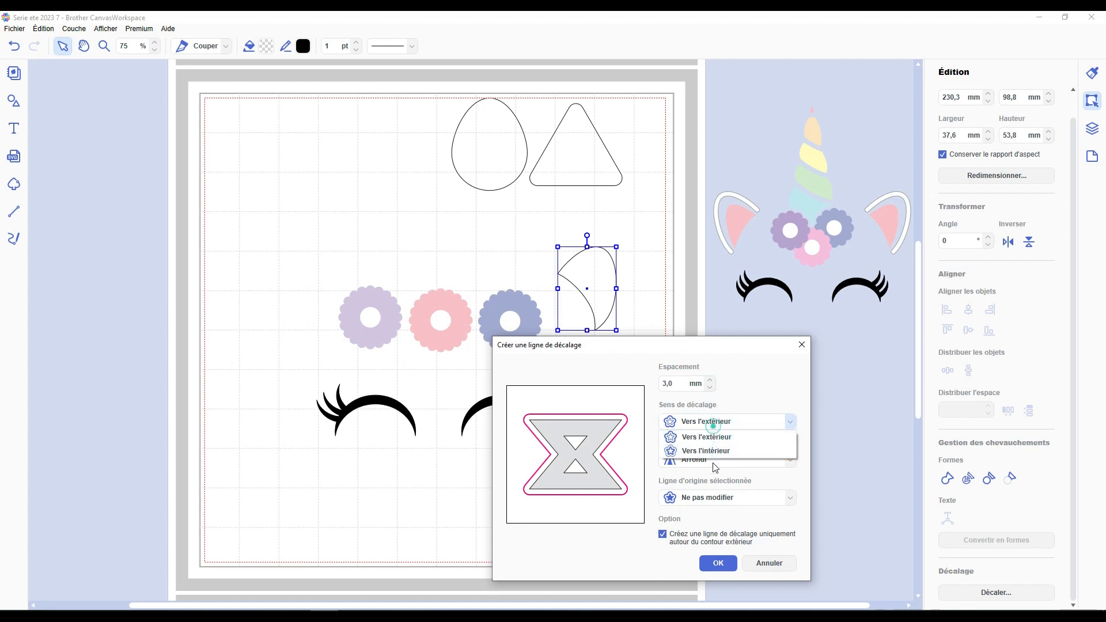
{"action": "left_click", "coordinate": [716, 460]}
{"action": "left_click", "coordinate": [719, 563]}
{"action": "left_click", "coordinate": [661, 333]}
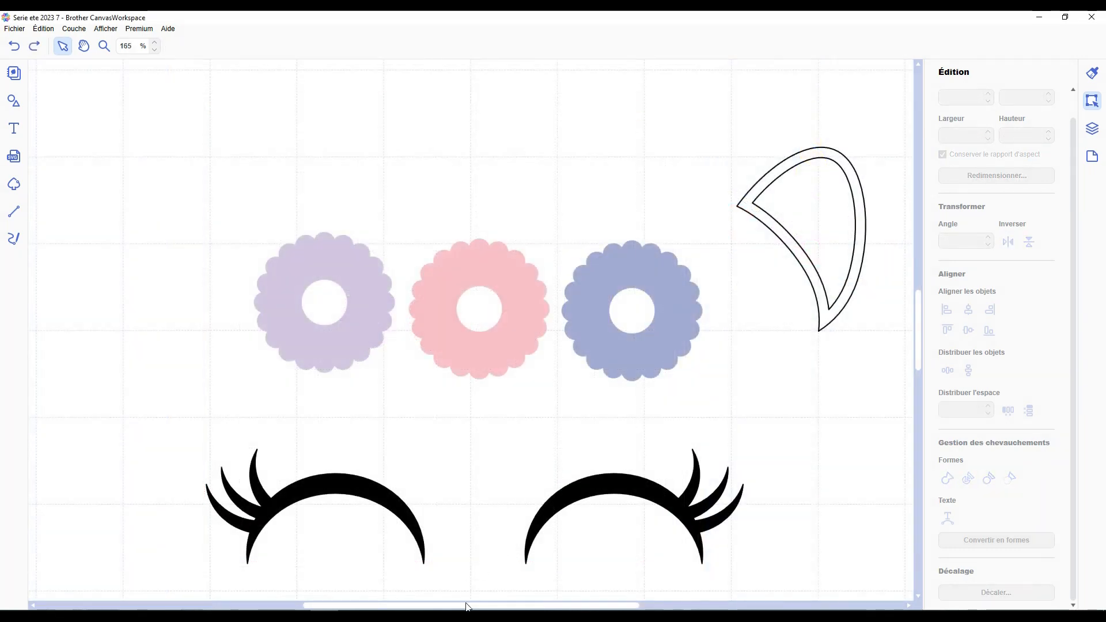
Move the inner ear outline to X 232.2 mm, Y 103.7 mm so it lies along the outer ear's concave edge.
{"action": "left_click_drag", "start_coordinate": [467, 605], "coordinate": [556, 605]}
{"action": "scroll", "coordinate": [587, 411], "scroll_direction": "up", "scroll_amount": 1}
{"action": "scroll", "coordinate": [664, 416], "scroll_direction": "up", "scroll_amount": 3}
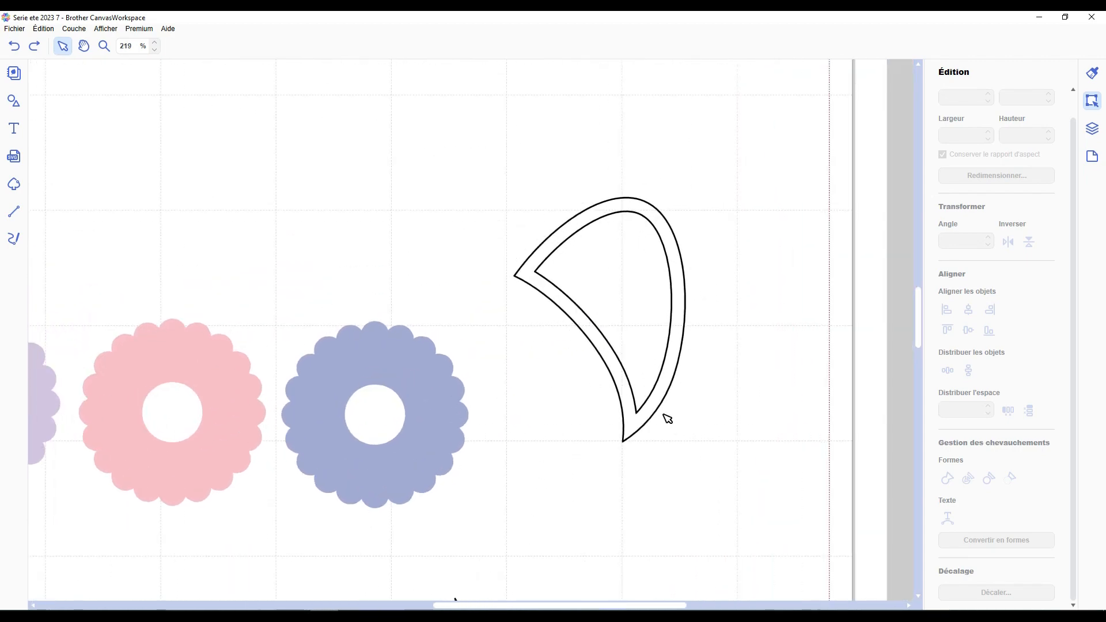
{"action": "left_click_drag", "start_coordinate": [608, 291], "coordinate": [591, 294]}
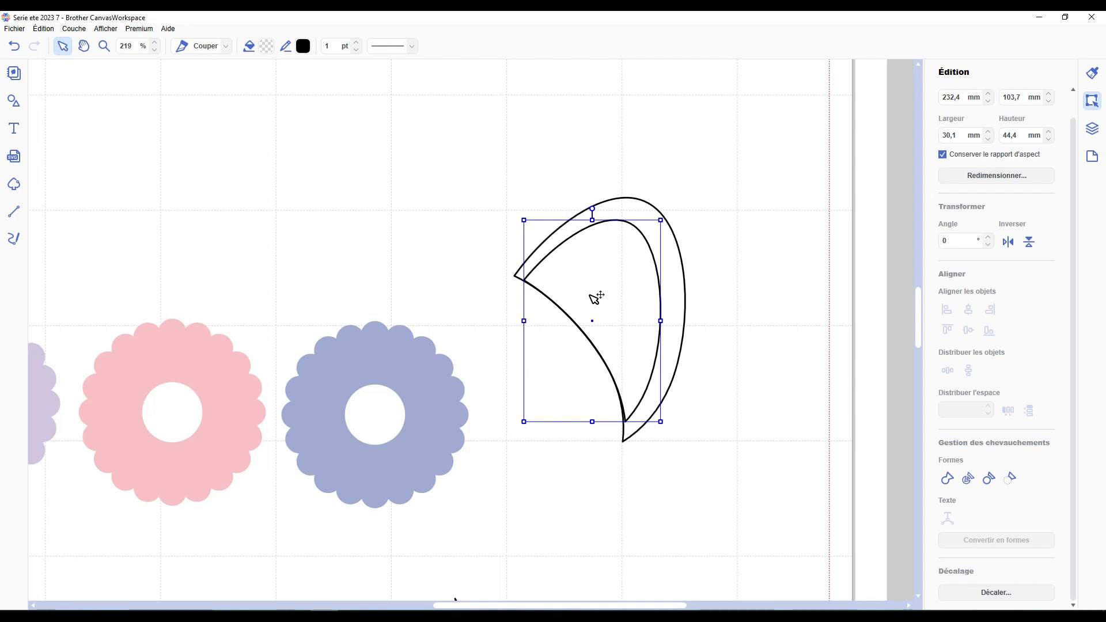
{"action": "left_click_drag", "start_coordinate": [590, 295], "coordinate": [589, 294]}
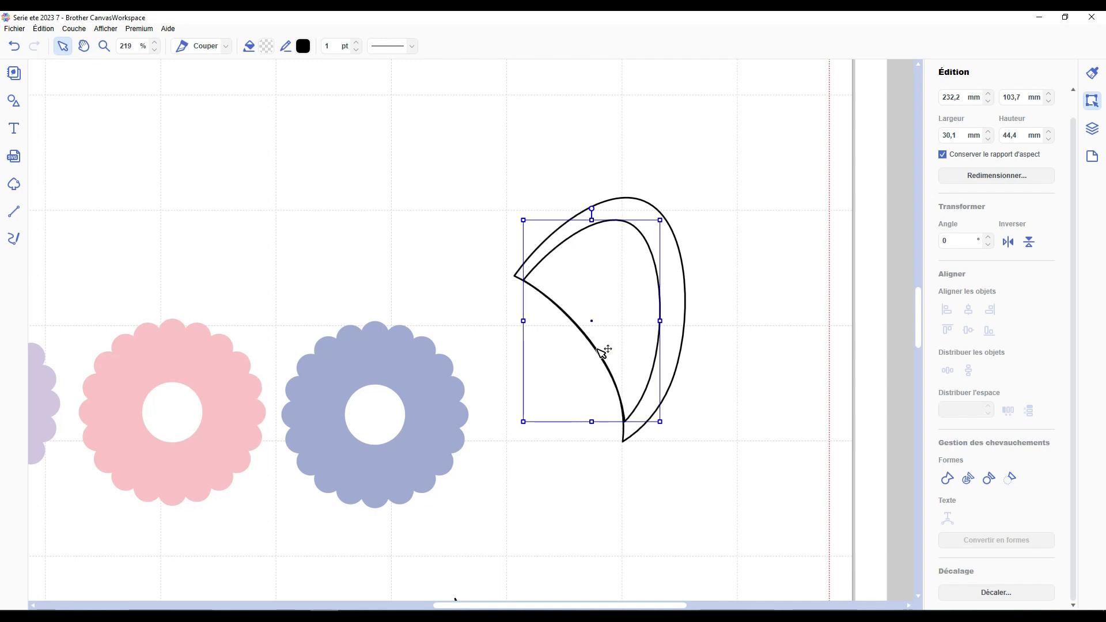
Select the inner ear shape and hide its layer.
{"action": "left_click", "coordinate": [675, 254]}
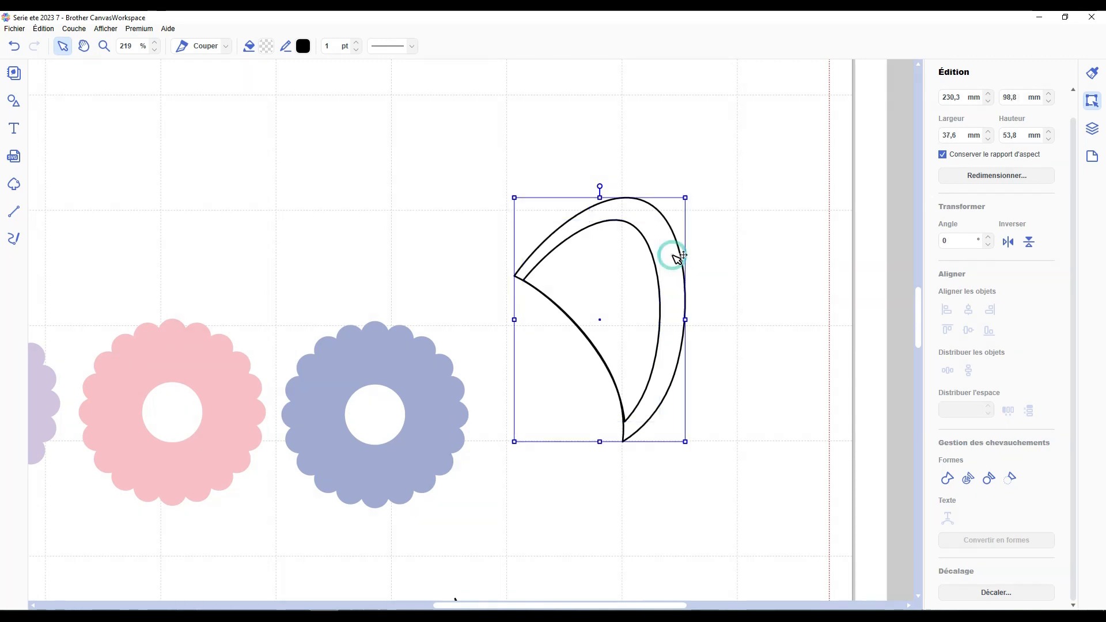
{"action": "left_click", "coordinate": [617, 271]}
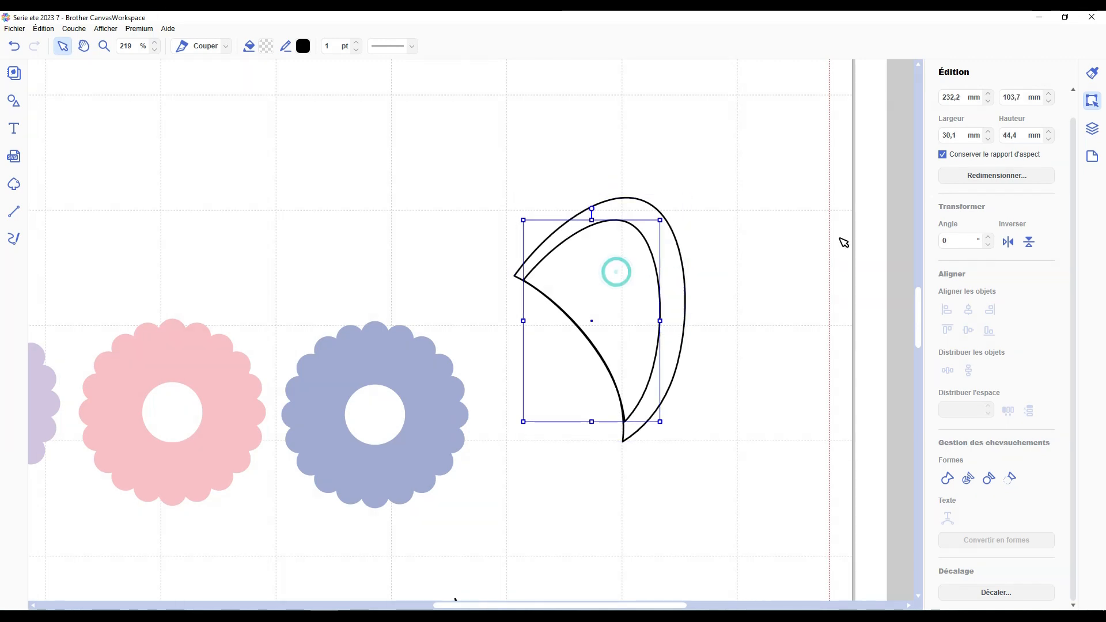
{"action": "left_click", "coordinate": [1091, 129]}
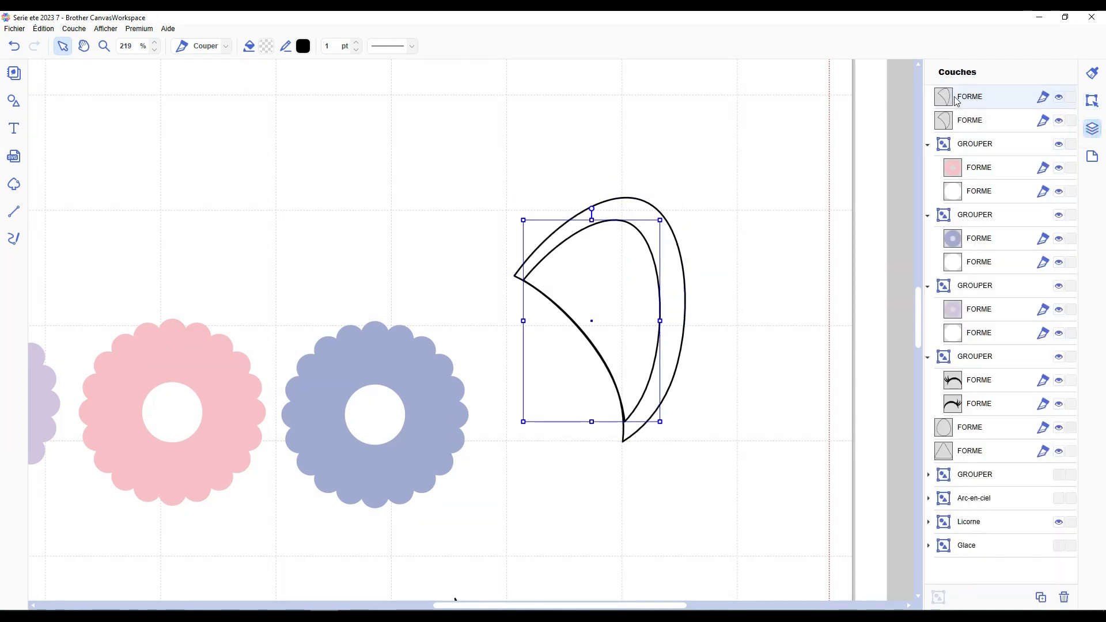
{"action": "left_click", "coordinate": [1059, 98]}
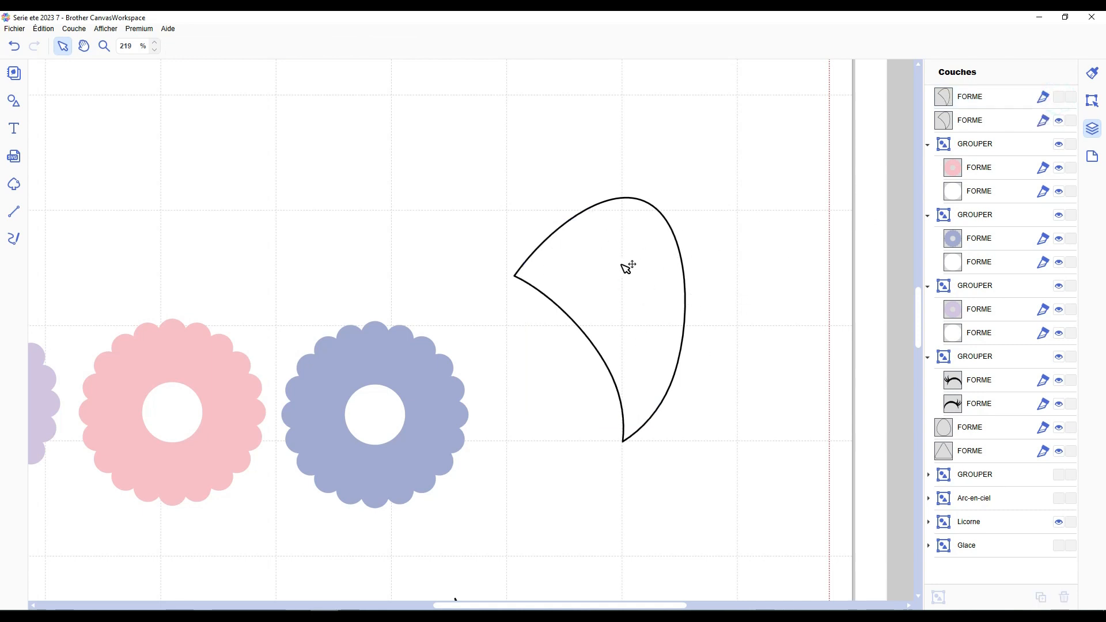
Edit the outer ear's path: delete the lower middle point of its concave edge and break the path to leave only the outer curve.
{"action": "left_click", "coordinate": [593, 278]}
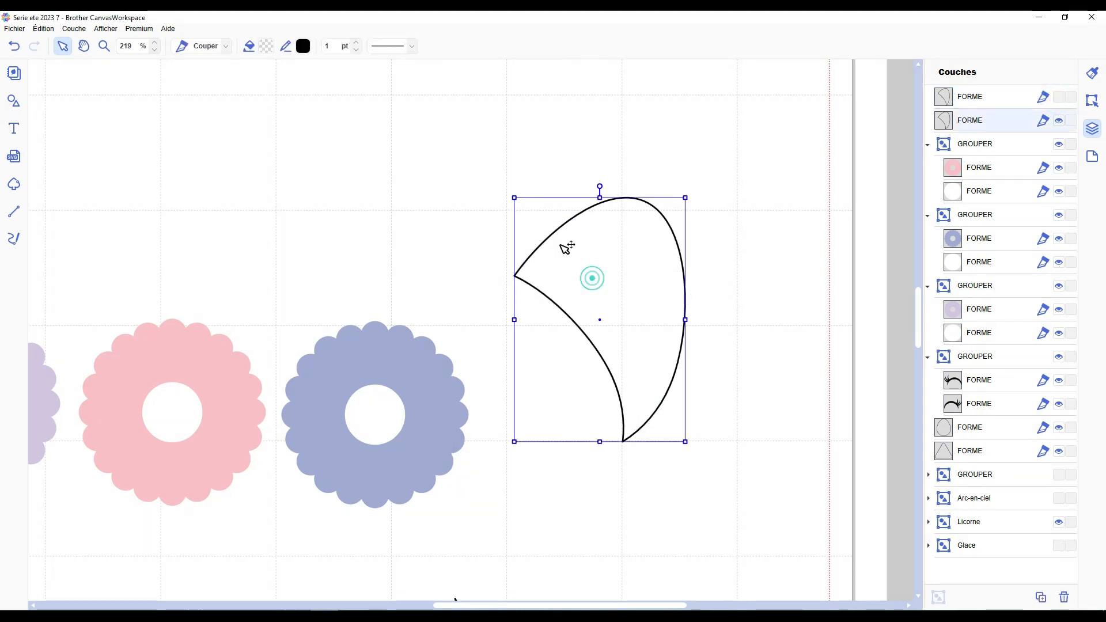
{"action": "double_click", "coordinate": [645, 319]}
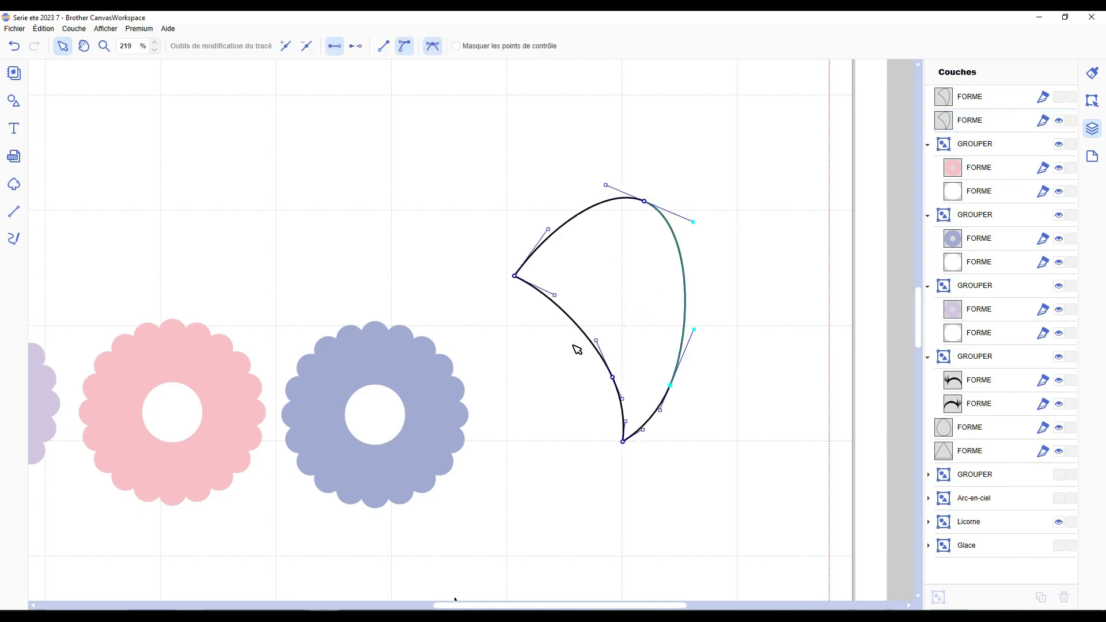
{"action": "left_click", "coordinate": [614, 379]}
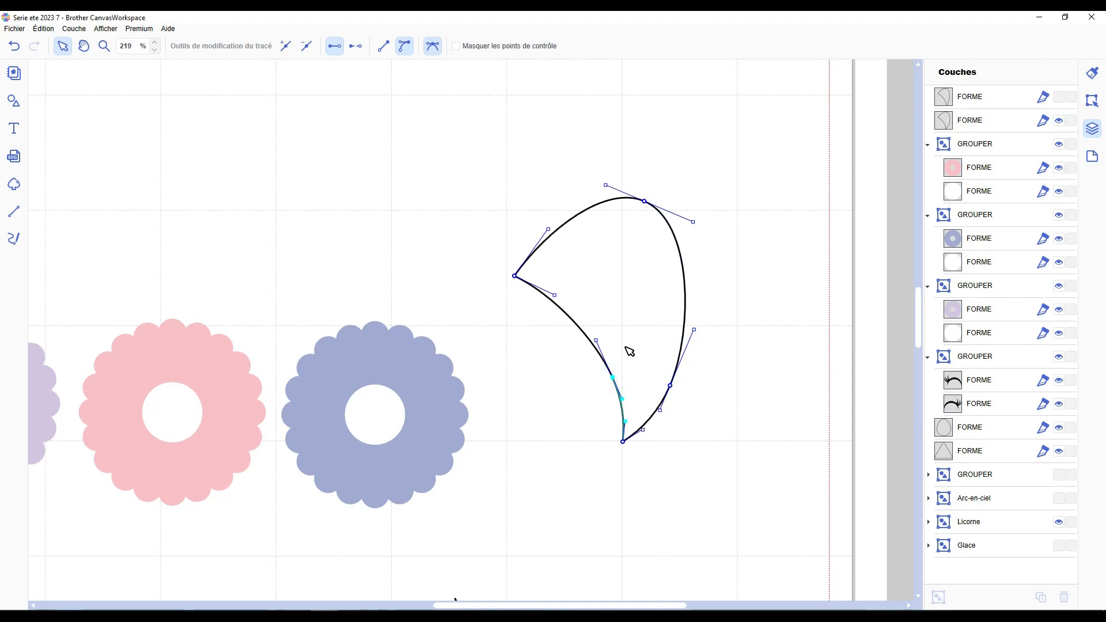
{"action": "key", "text": "Delete"}
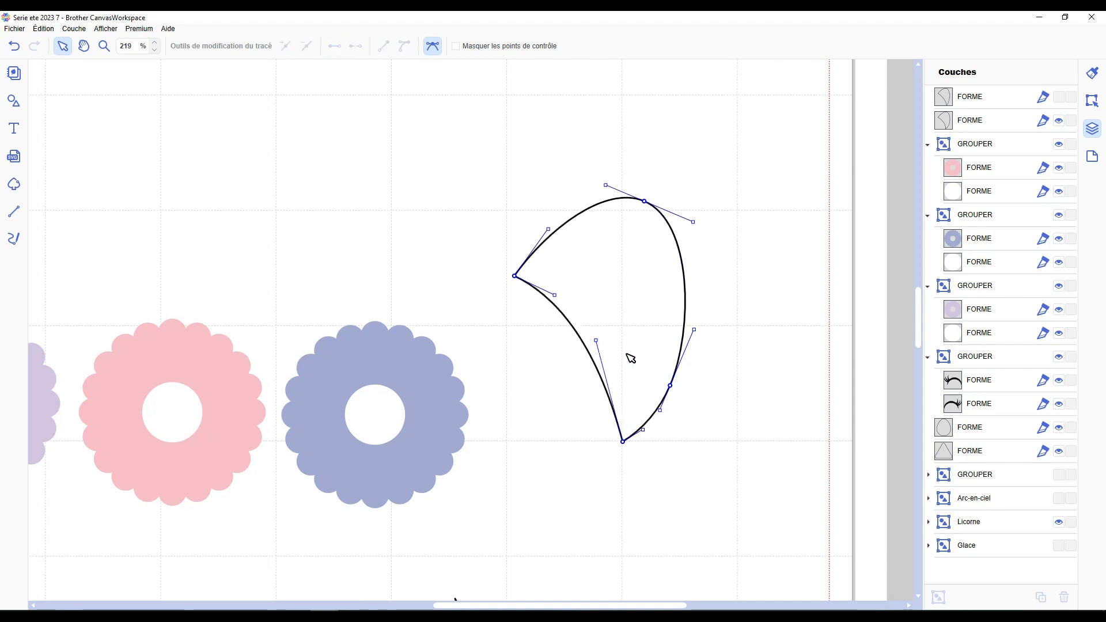
{"action": "left_click", "coordinate": [623, 442]}
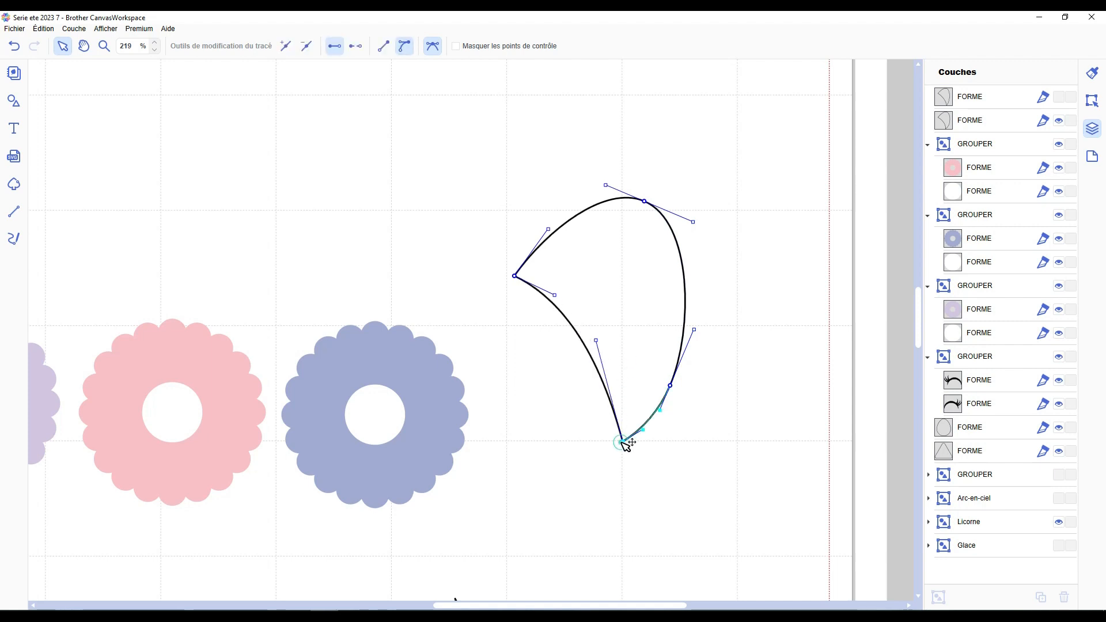
{"action": "left_click", "coordinate": [515, 276]}
{"action": "left_click", "coordinate": [356, 46]}
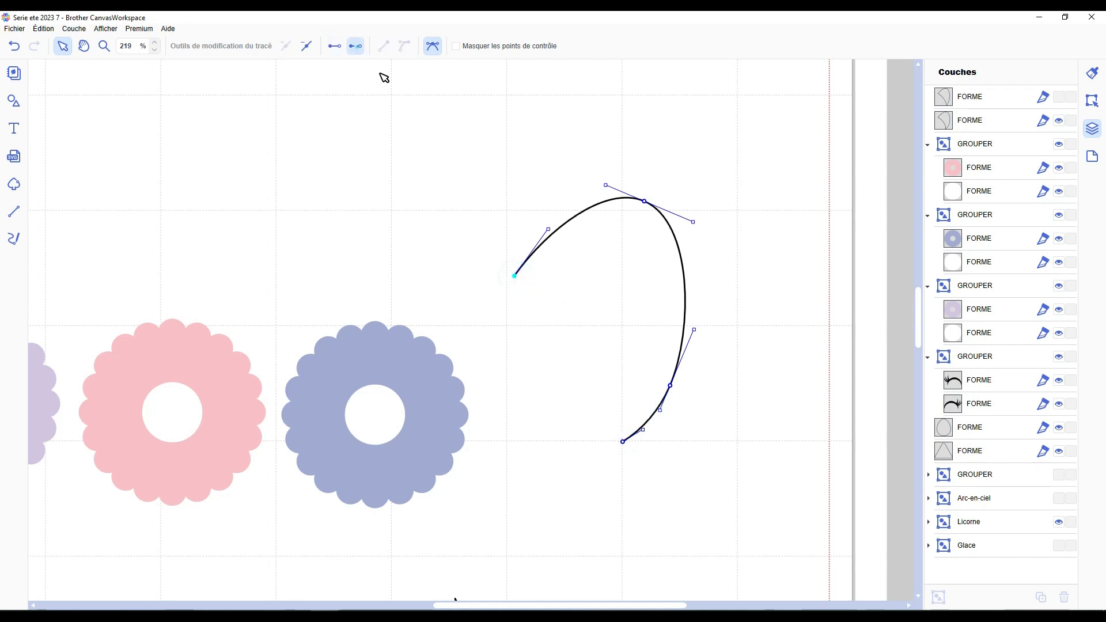
{"action": "left_click", "coordinate": [741, 371]}
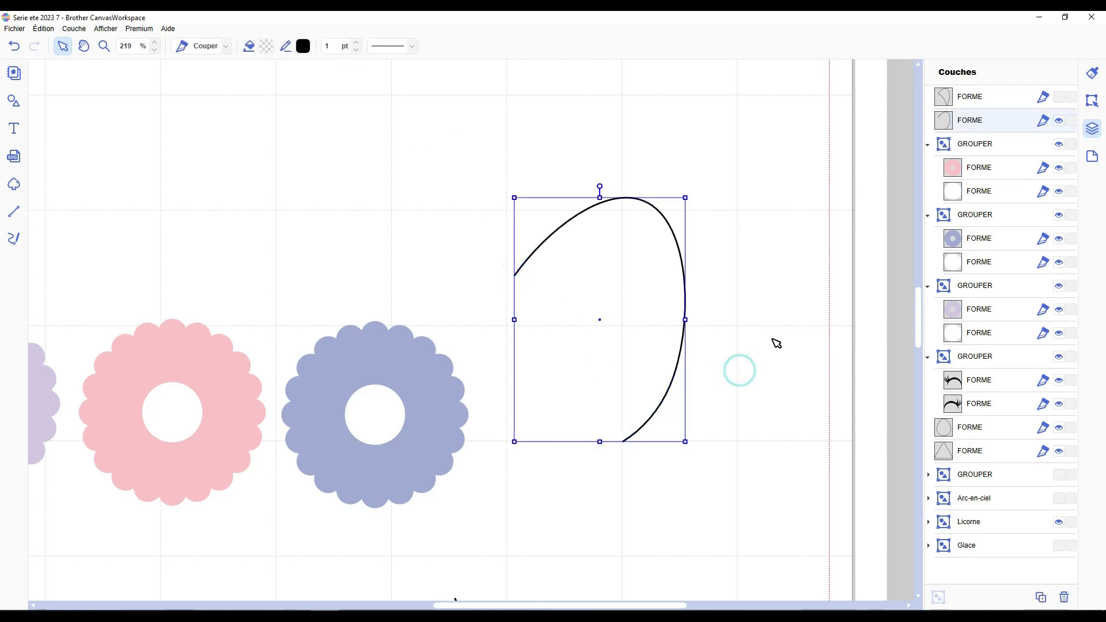
Create a 2.0 mm offset line with rounded corners around the open ear curve, leaving the original line unmodified.
{"action": "left_click", "coordinate": [772, 338]}
{"action": "key", "text": "ctrl+z"}
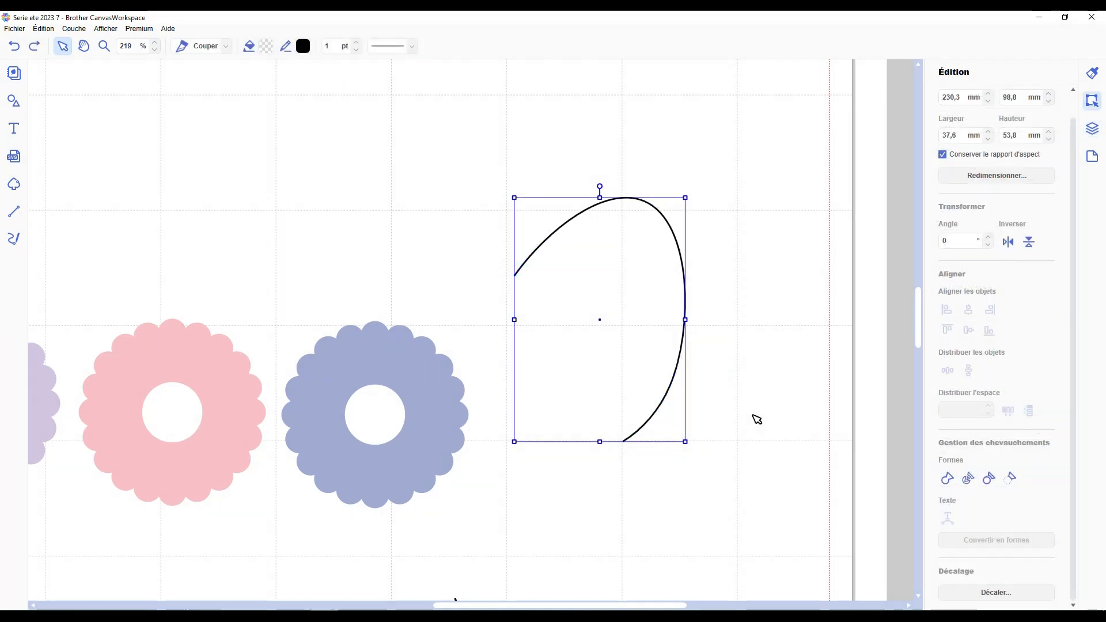
{"action": "left_click", "coordinate": [992, 591]}
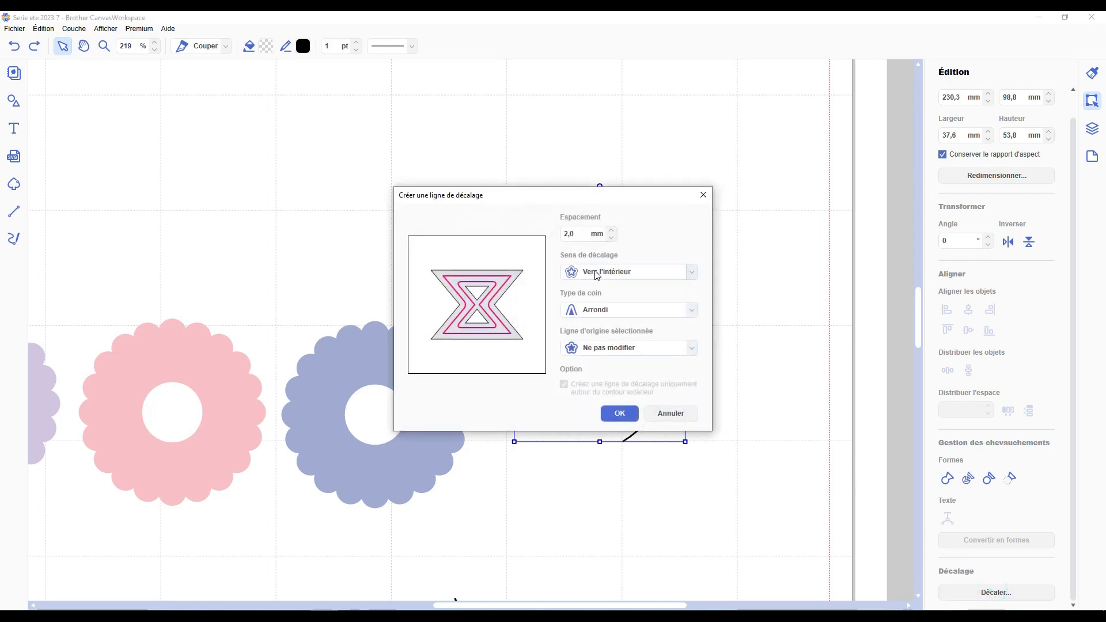
{"action": "left_click", "coordinate": [619, 412]}
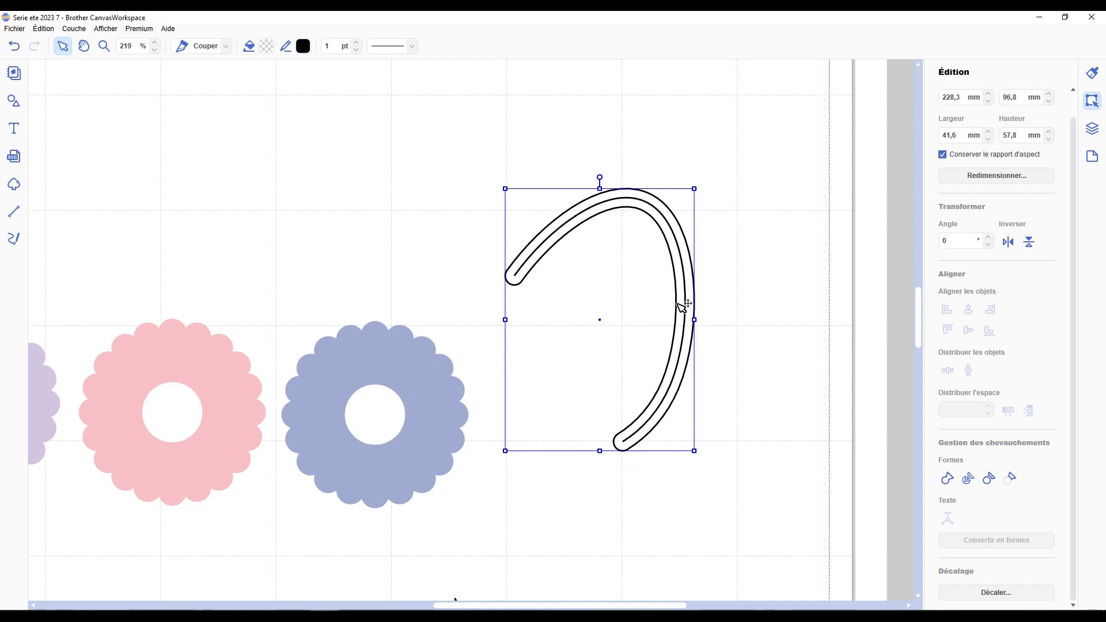
Show the hidden inner ear shape and fit it inside the curved band by scaling it down and rotating it slightly clockwise.
{"action": "left_click", "coordinate": [1094, 128]}
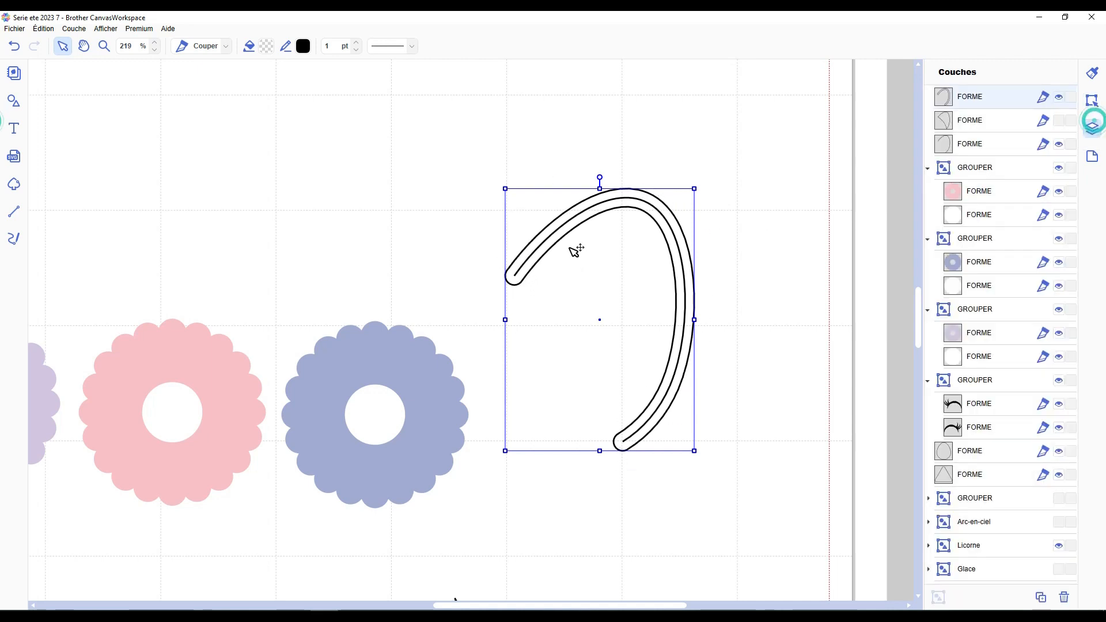
{"action": "left_click", "coordinate": [999, 143]}
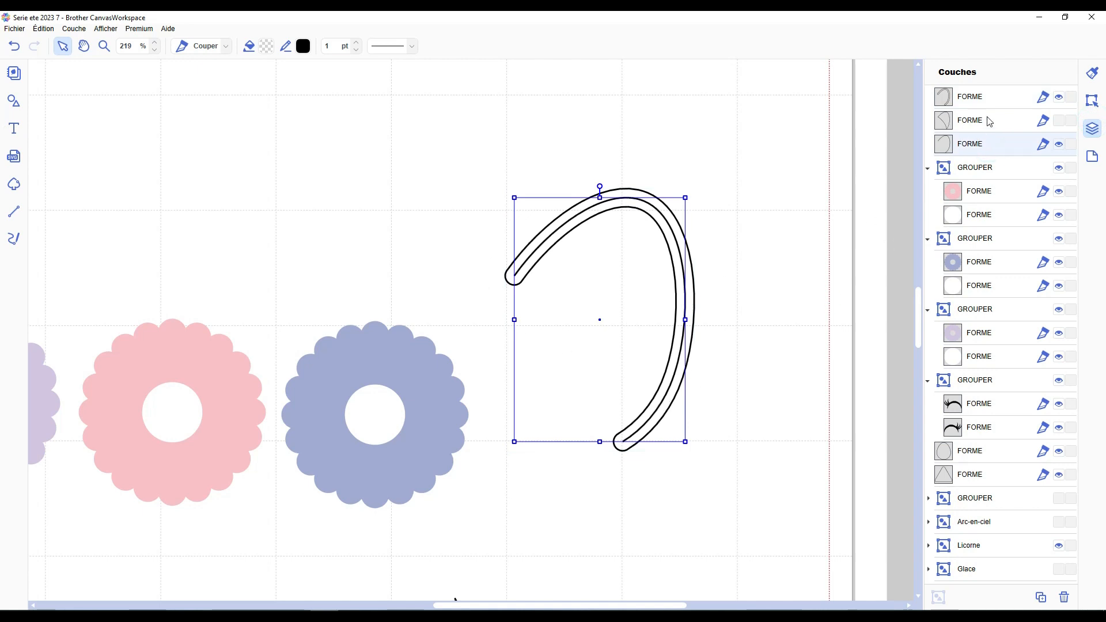
{"action": "left_click", "coordinate": [1060, 120]}
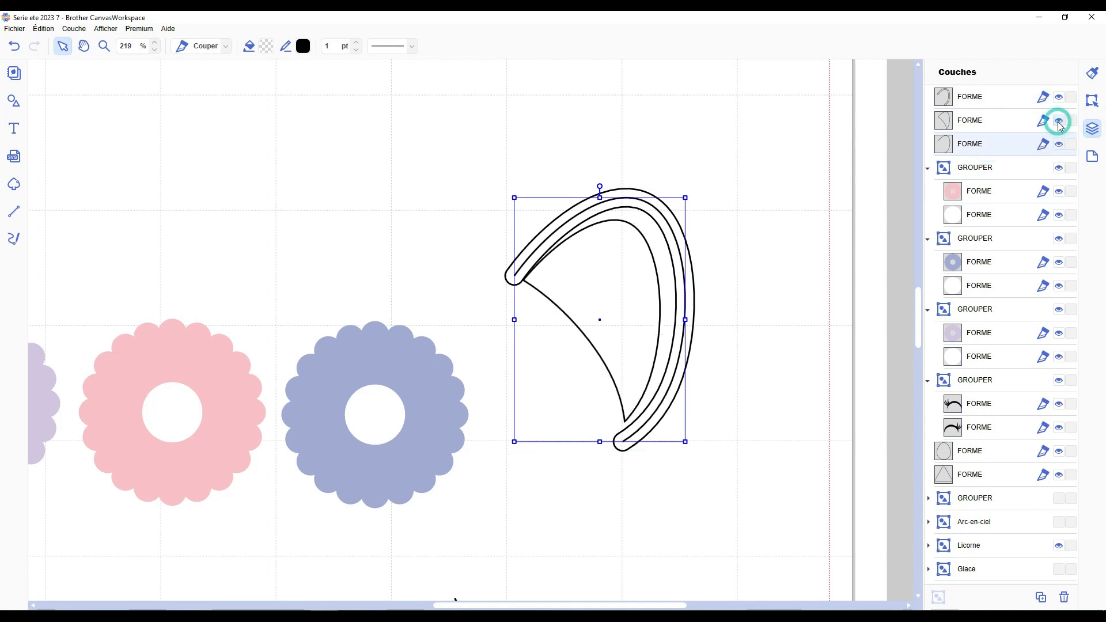
{"action": "left_click", "coordinate": [581, 303]}
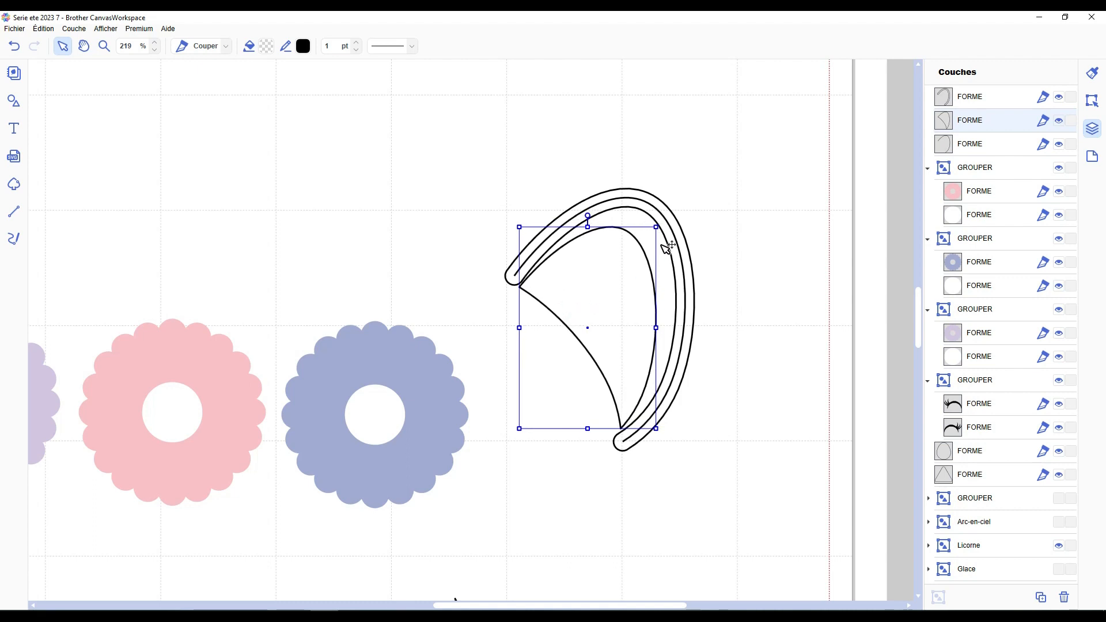
{"action": "left_click_drag", "start_coordinate": [657, 227], "coordinate": [642, 250]}
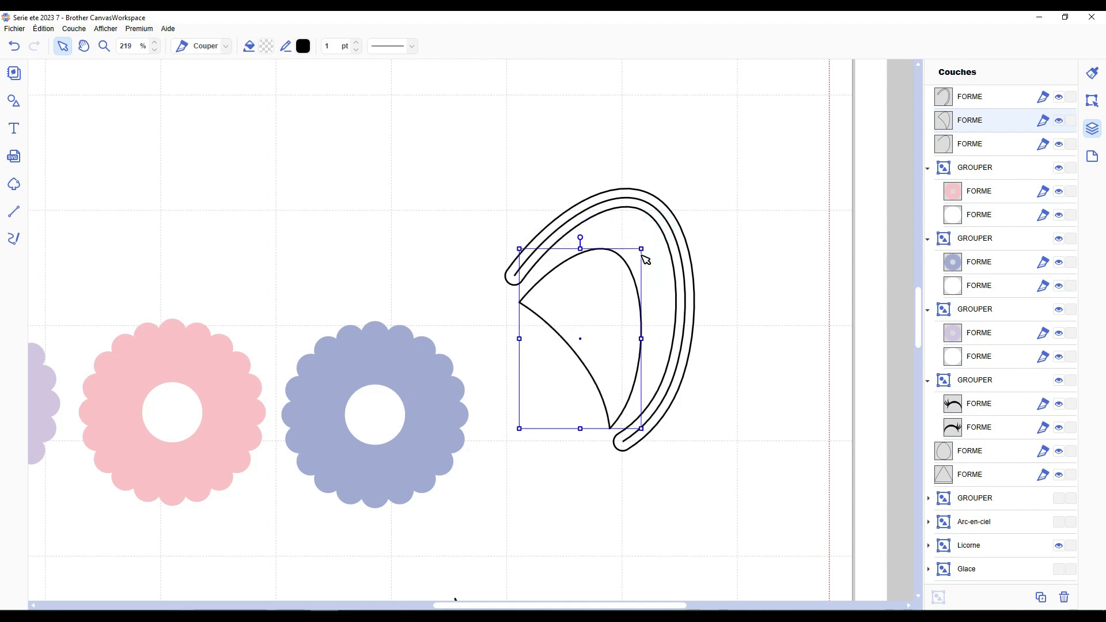
{"action": "left_click_drag", "start_coordinate": [578, 238], "coordinate": [585, 237]}
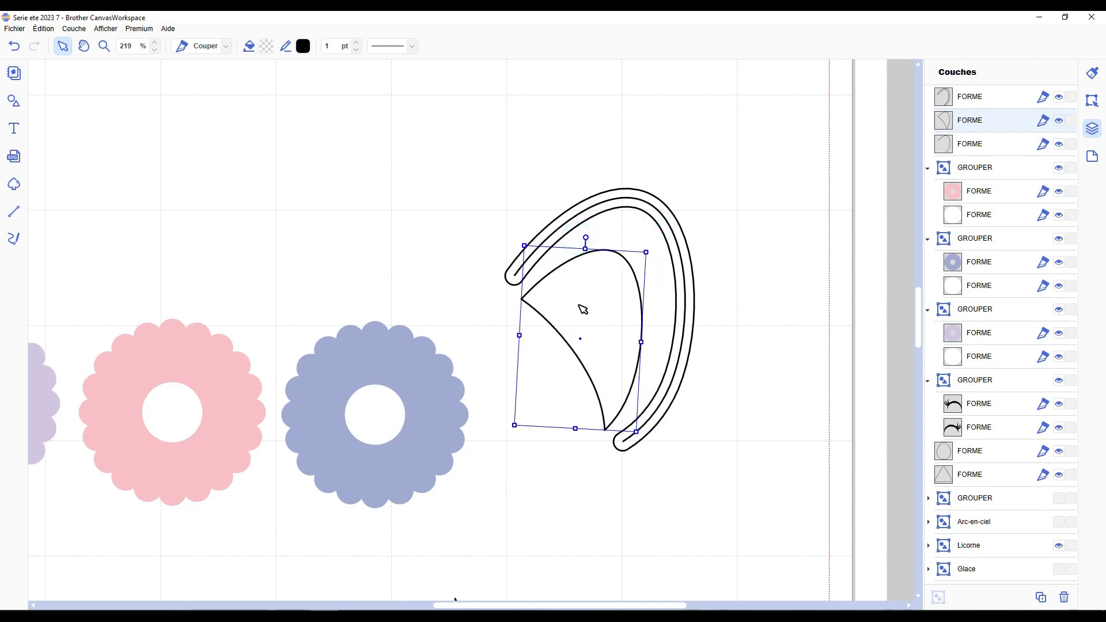
{"action": "left_click_drag", "start_coordinate": [584, 318], "coordinate": [601, 331]}
Delete the original open curve running through the middle of the outer ear band.
{"action": "left_click", "coordinate": [744, 285]}
{"action": "left_click", "coordinate": [966, 142]}
{"action": "key", "text": "Delete"}
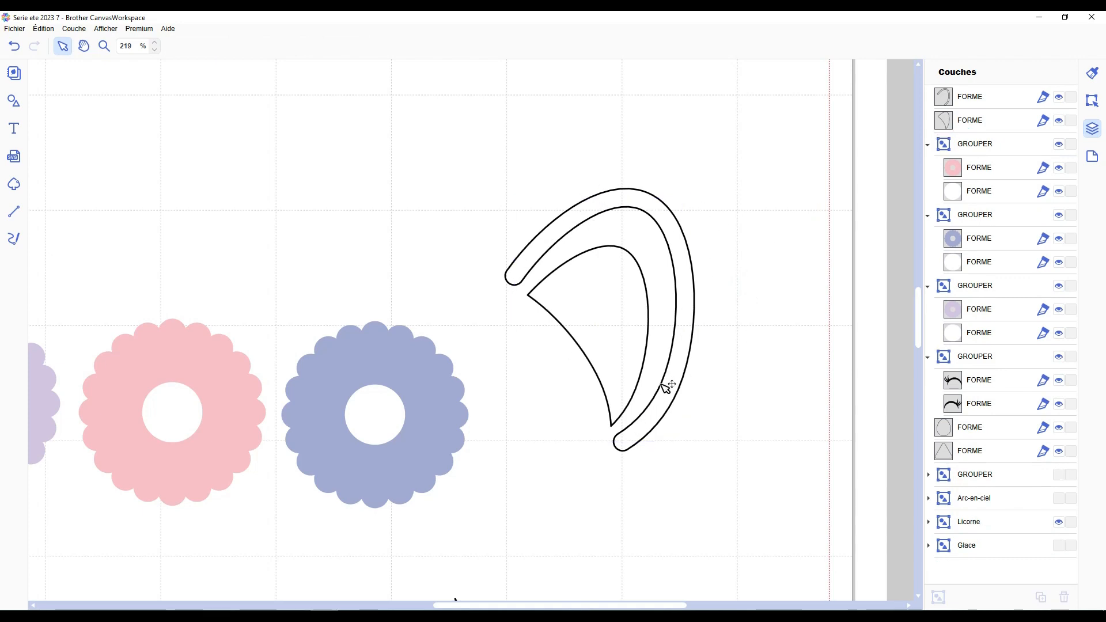
Fill the inner ear shape with light pink and remove its black outline.
{"action": "scroll", "coordinate": [667, 384], "scroll_direction": "down", "scroll_amount": 5}
{"action": "left_click", "coordinate": [545, 316]}
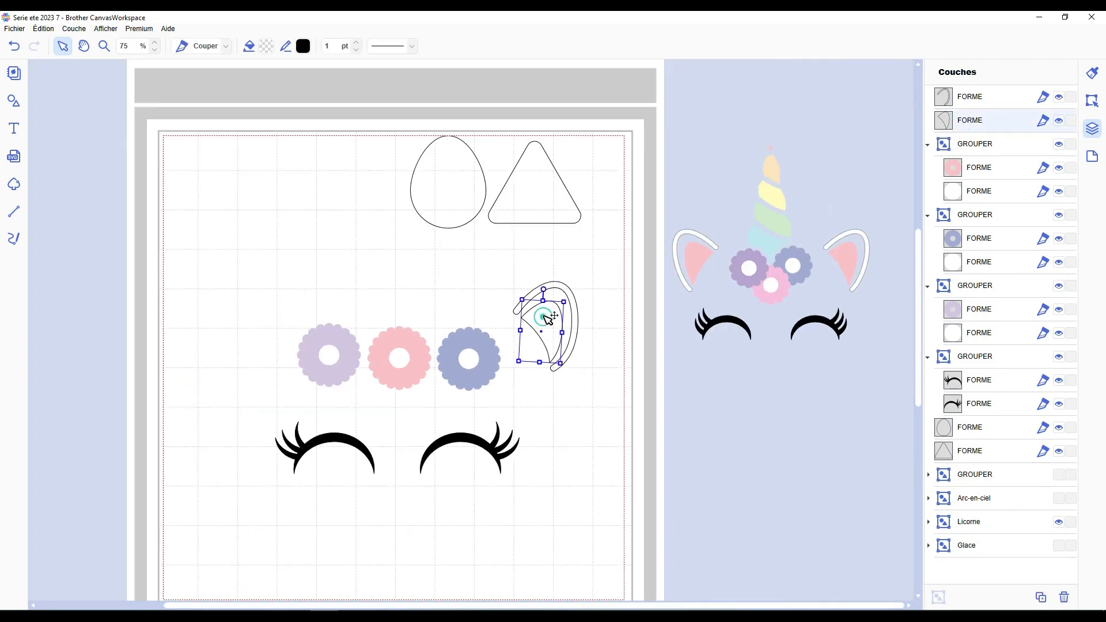
{"action": "left_click", "coordinate": [267, 45]}
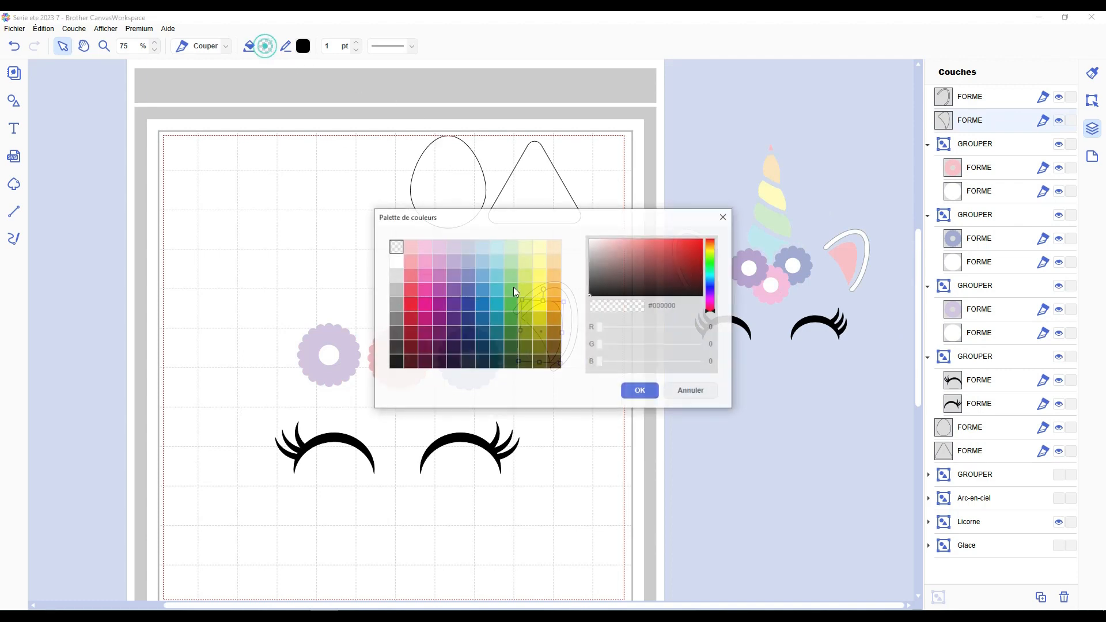
{"action": "left_click", "coordinate": [406, 243]}
{"action": "left_click", "coordinate": [638, 370]}
{"action": "left_click", "coordinate": [303, 45]}
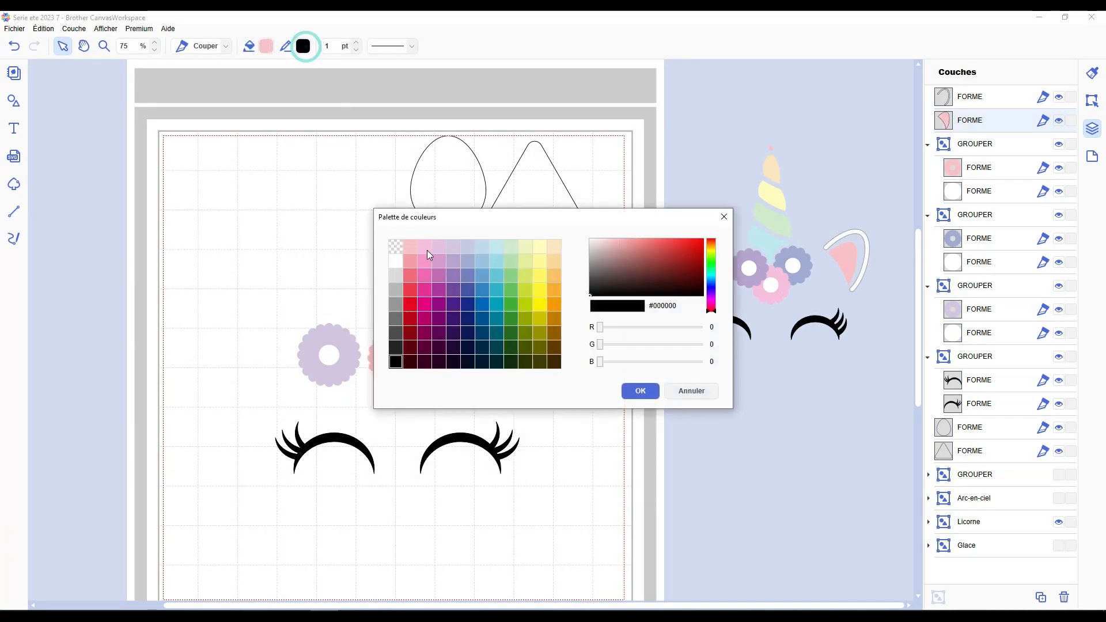
{"action": "left_click", "coordinate": [641, 394]}
Fill the outer ear band with white (#FFFFFF) and give it a grey outline.
{"action": "left_click", "coordinate": [573, 299]}
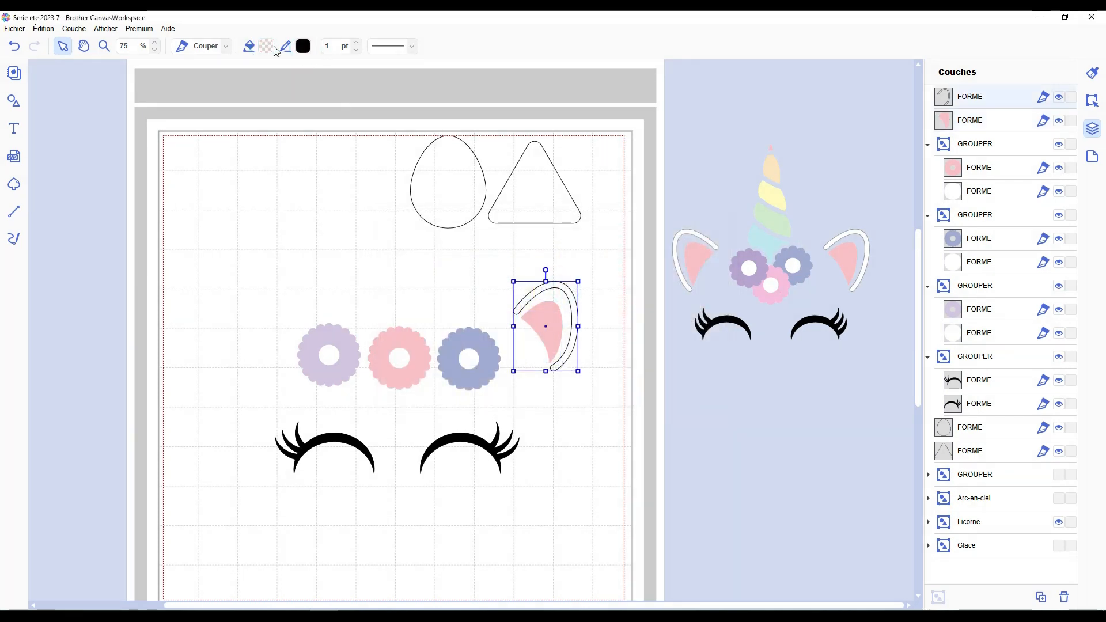
{"action": "left_click", "coordinate": [269, 47]}
{"action": "left_click", "coordinate": [399, 264]}
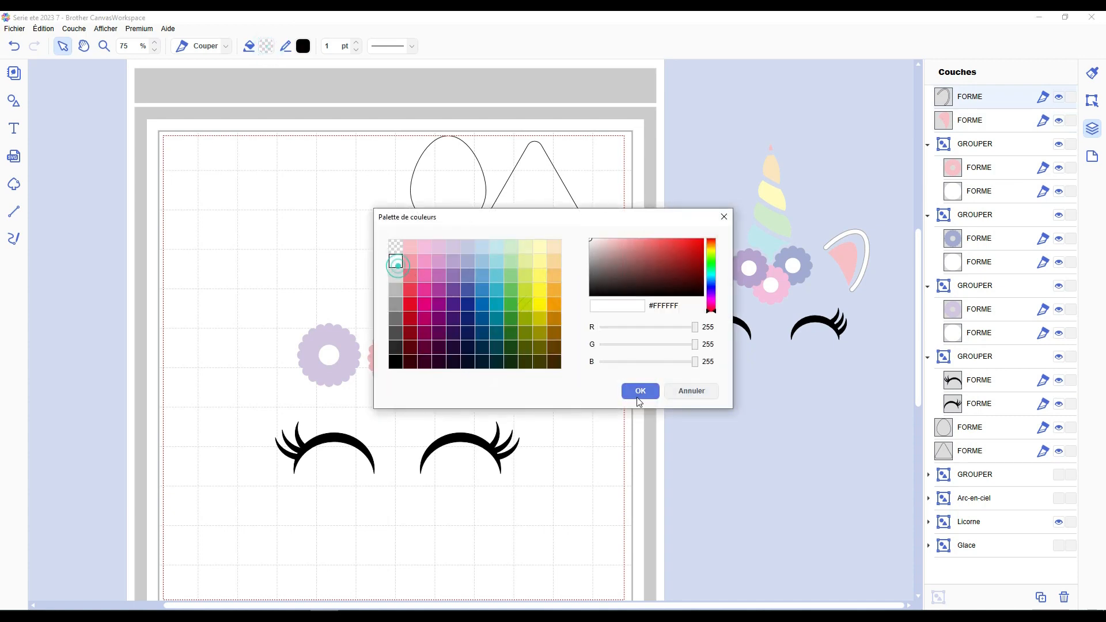
{"action": "left_click", "coordinate": [639, 391]}
{"action": "left_click", "coordinate": [303, 46]}
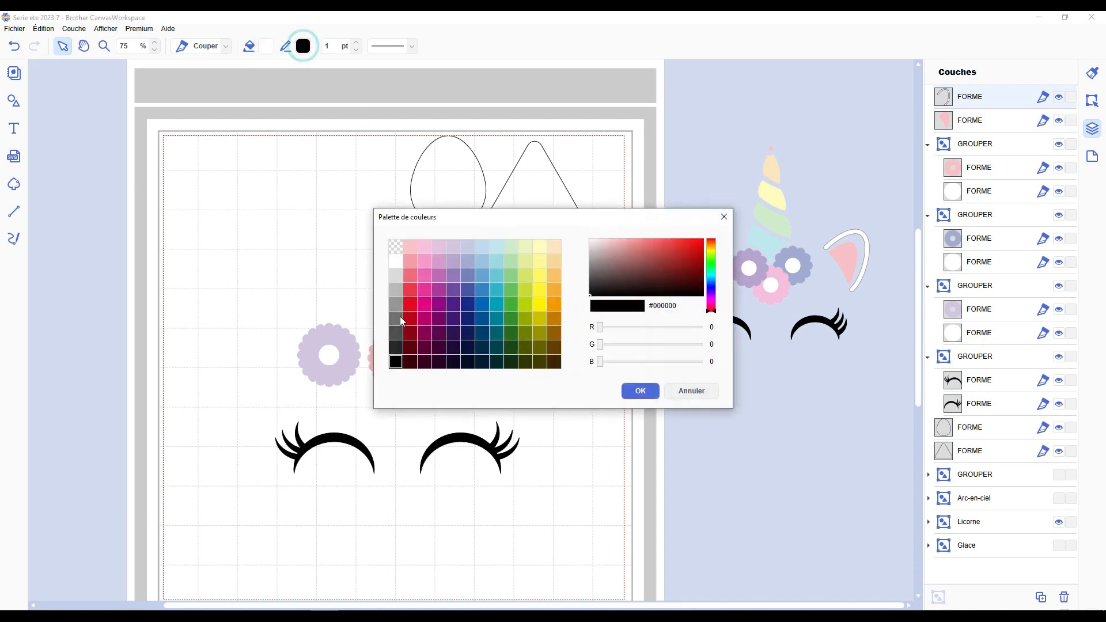
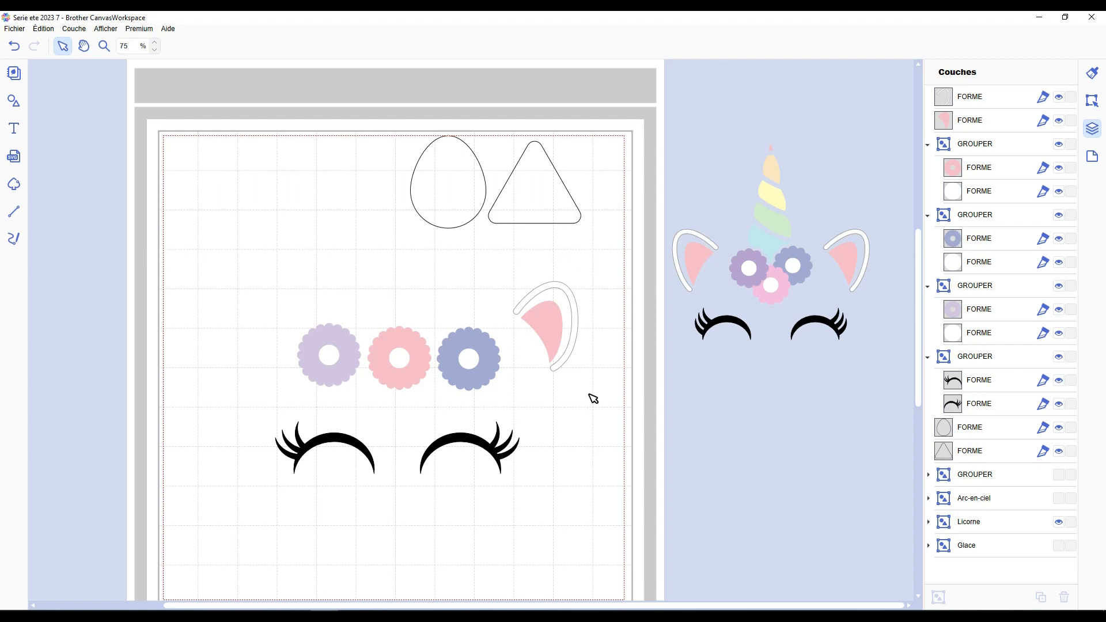
Try a white outline on the outer ear band and view the ear against the blue area beside the mat.
{"action": "left_click", "coordinate": [580, 306]}
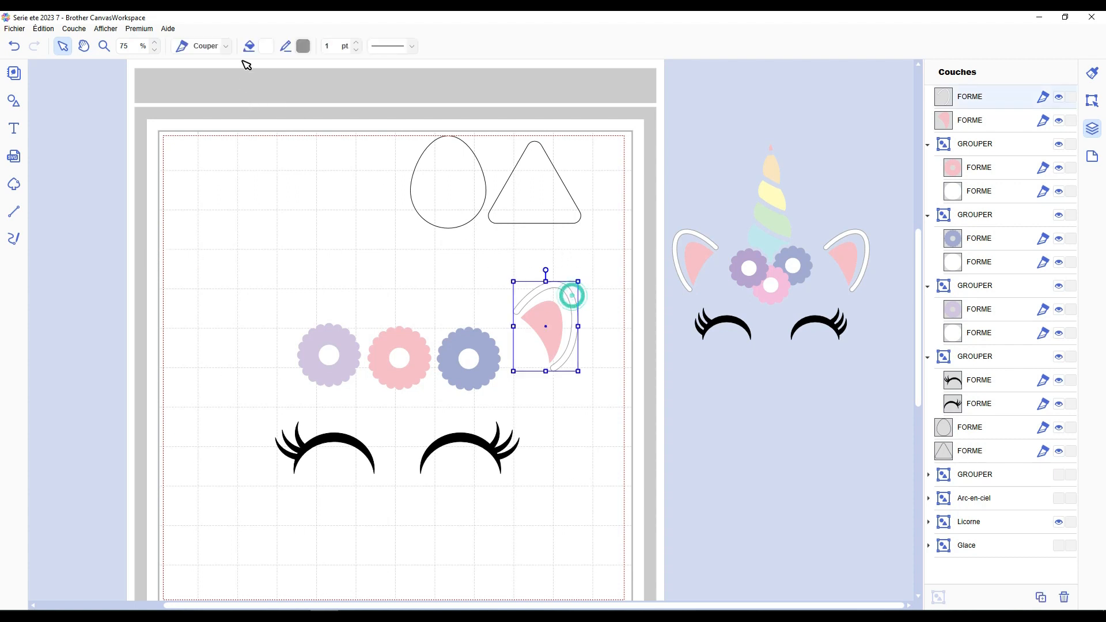
{"action": "left_click", "coordinate": [310, 47]}
{"action": "left_click", "coordinate": [397, 261]}
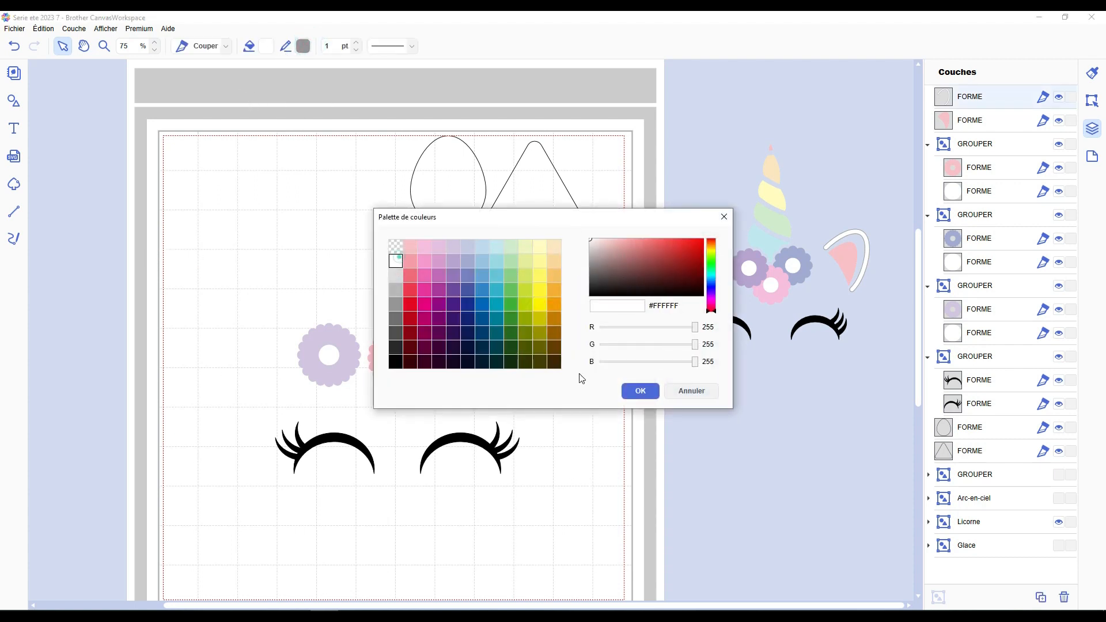
{"action": "left_click", "coordinate": [640, 390]}
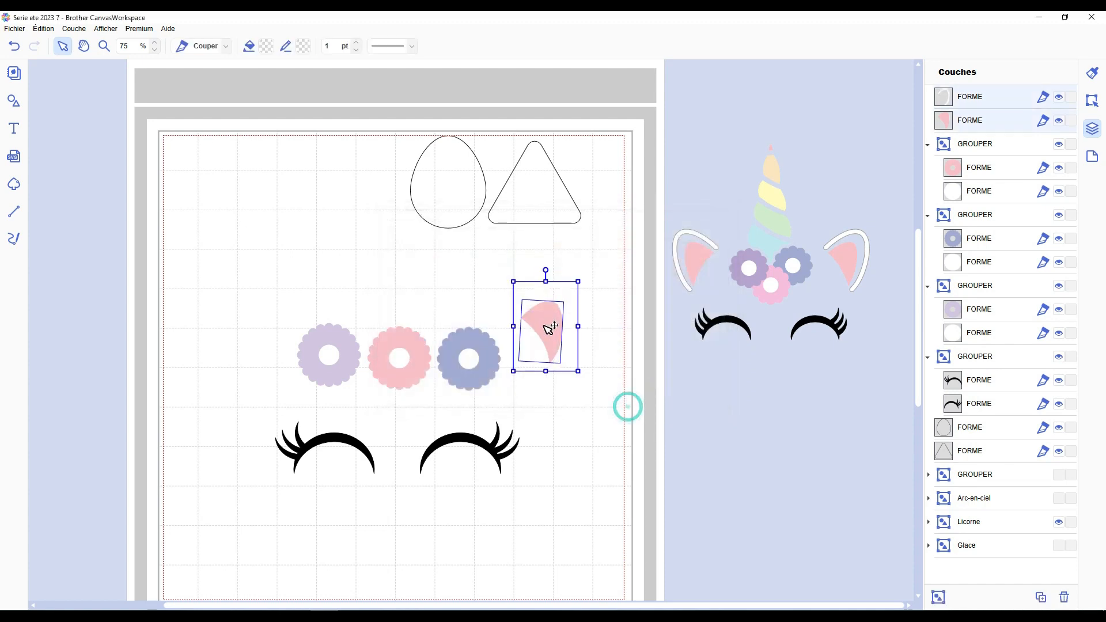
{"action": "left_click_drag", "start_coordinate": [544, 323], "coordinate": [779, 443]}
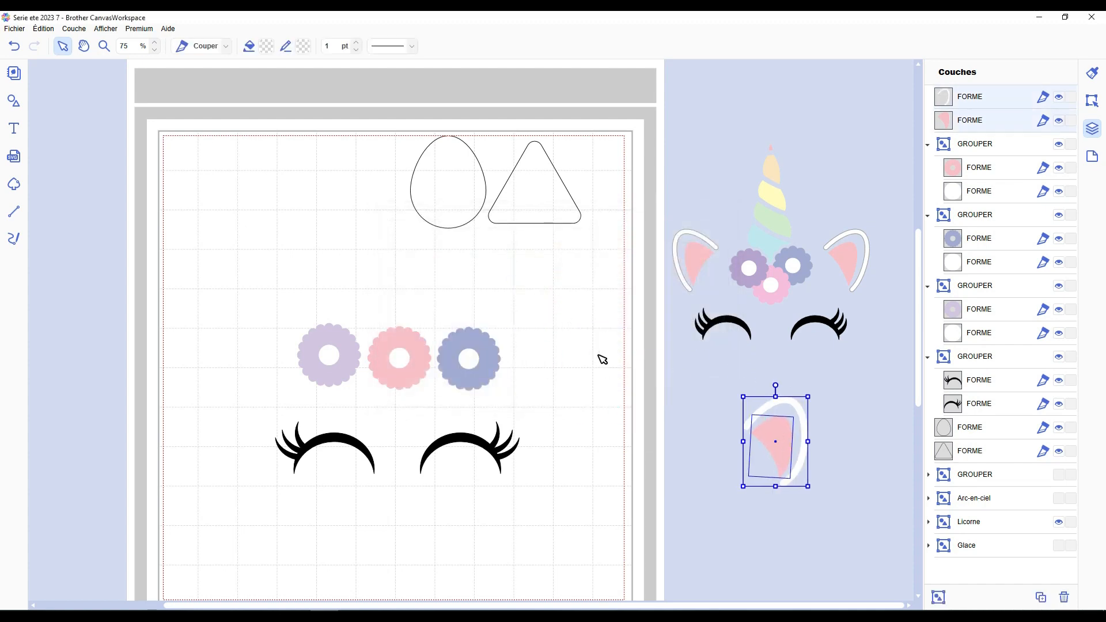
{"action": "key", "text": "ctrl+z"}
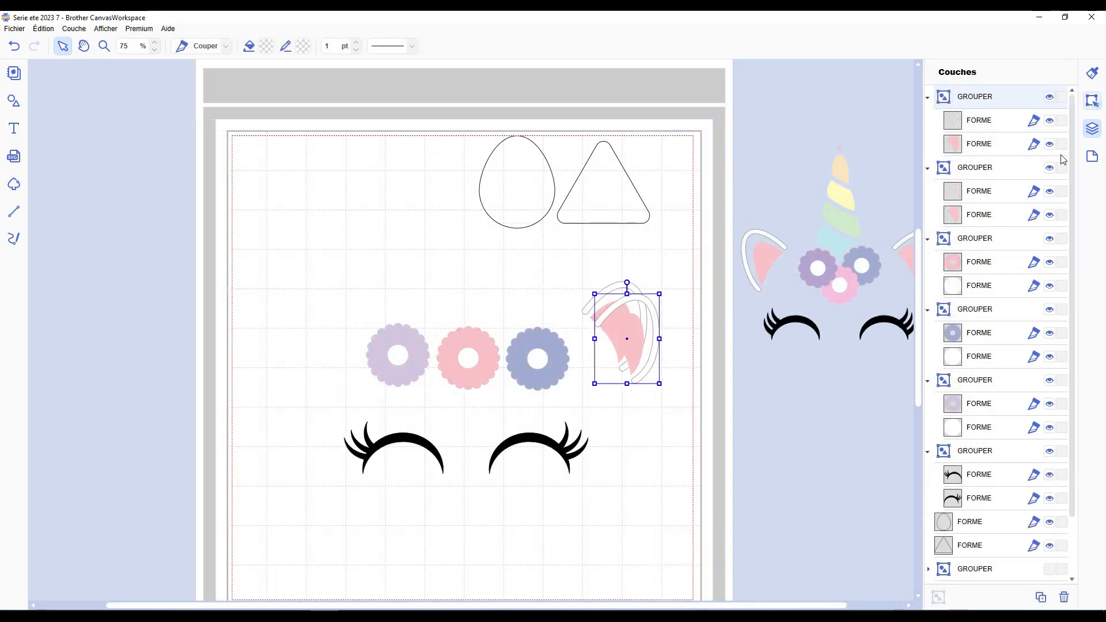
Mirror the duplicated ear horizontally and place it to the left of the flowers, level with the original ear.
{"action": "left_click", "coordinate": [1093, 100]}
{"action": "left_click", "coordinate": [1007, 267]}
{"action": "left_click_drag", "start_coordinate": [615, 339], "coordinate": [301, 329]}
{"action": "left_click", "coordinate": [667, 433]}
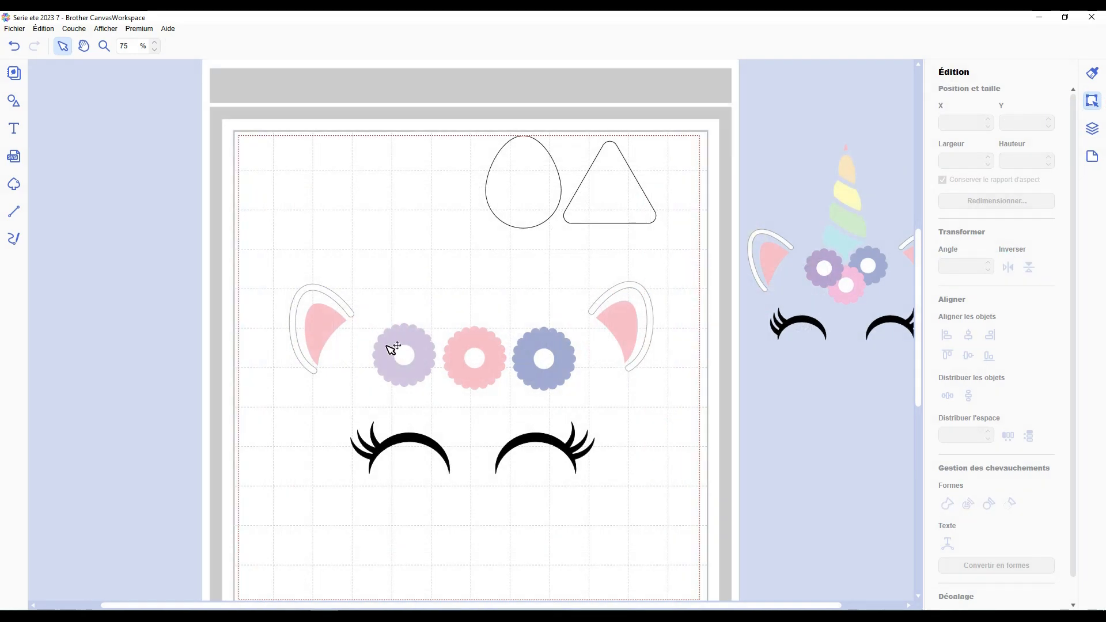
Move the lilac flower to X 115.5 mm, Y 113.7 mm and the blue flower inward so both overlap behind the pink flower.
{"action": "left_click_drag", "start_coordinate": [400, 353], "coordinate": [441, 341]}
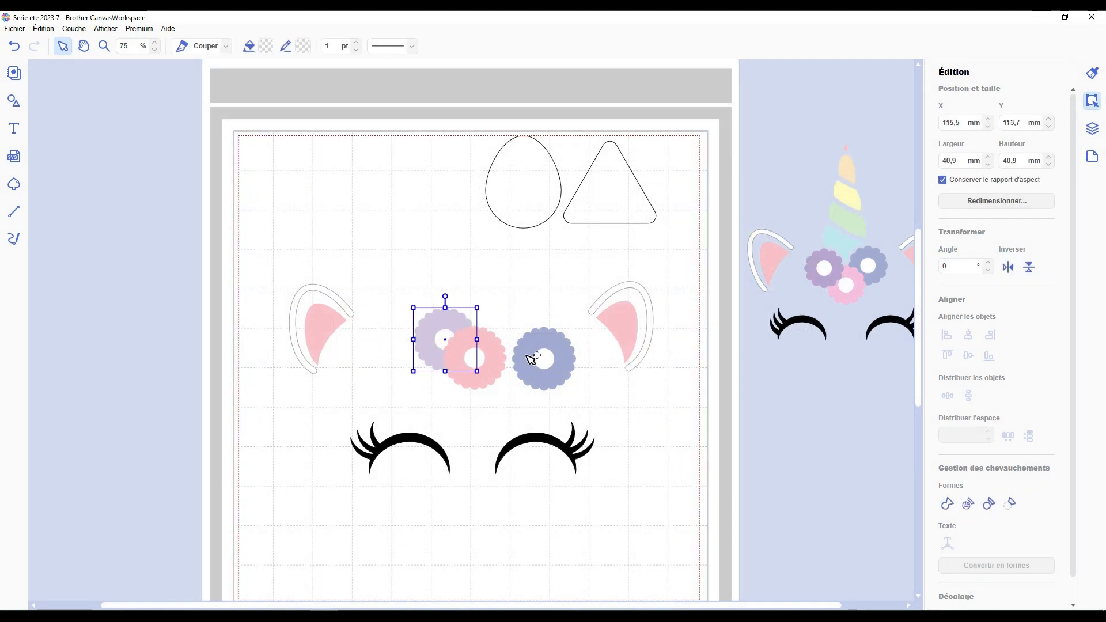
{"action": "left_click_drag", "start_coordinate": [526, 358], "coordinate": [491, 340]}
{"action": "left_click", "coordinate": [588, 386]}
Group the three overlapping flowers, try shifting the group slightly down and to the right, and undo that move.
{"action": "left_click_drag", "start_coordinate": [536, 406], "coordinate": [411, 294]}
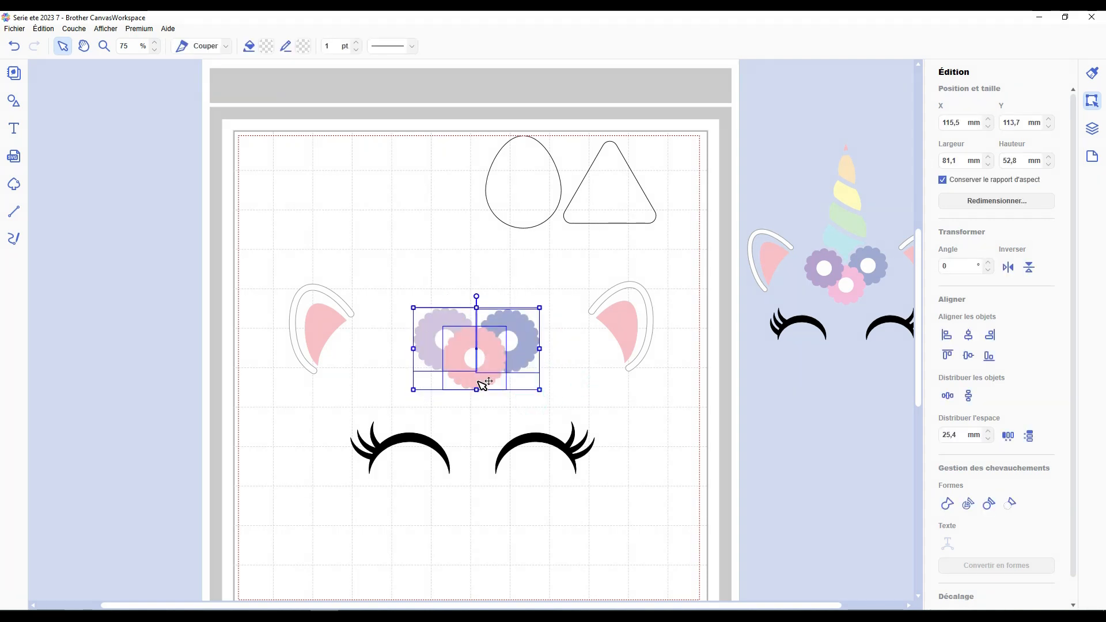
{"action": "key", "text": "ctrl+g"}
{"action": "left_click_drag", "start_coordinate": [486, 351], "coordinate": [490, 358]}
{"action": "left_click", "coordinate": [582, 397]}
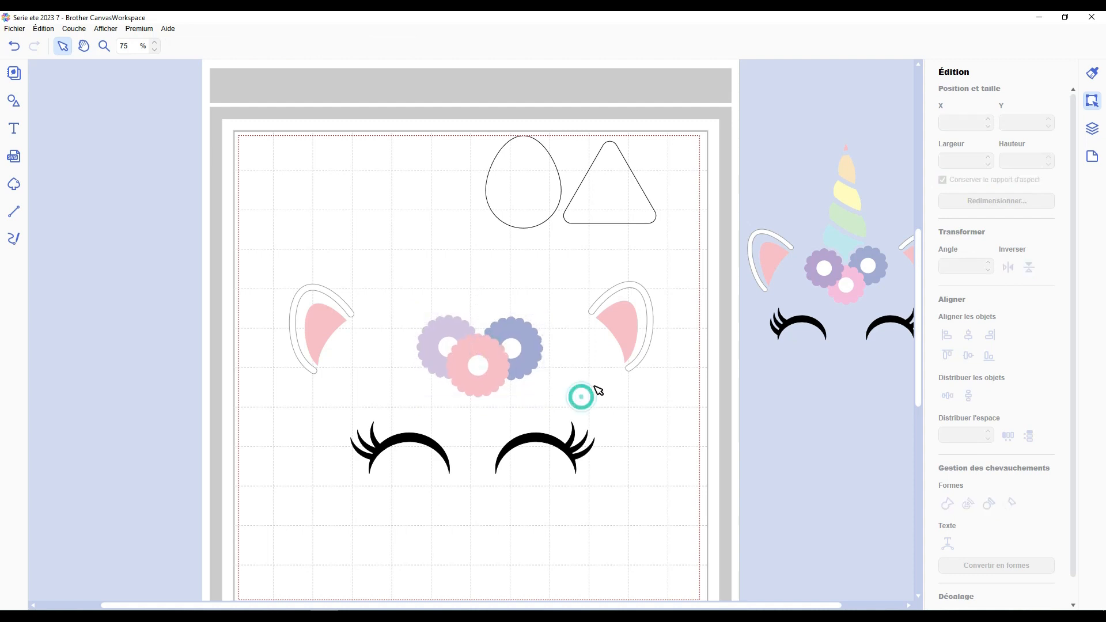
{"action": "key", "text": "ctrl+z"}
Delete the leftover egg shape beside the rounded triangle.
{"action": "left_click", "coordinate": [531, 192]}
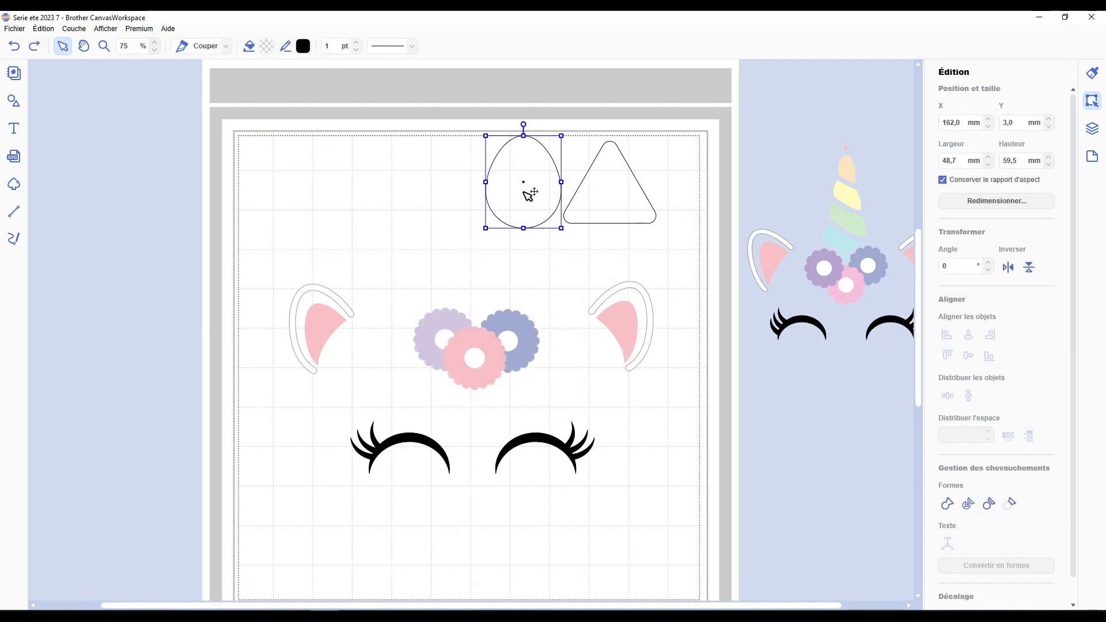
{"action": "key", "text": "Delete"}
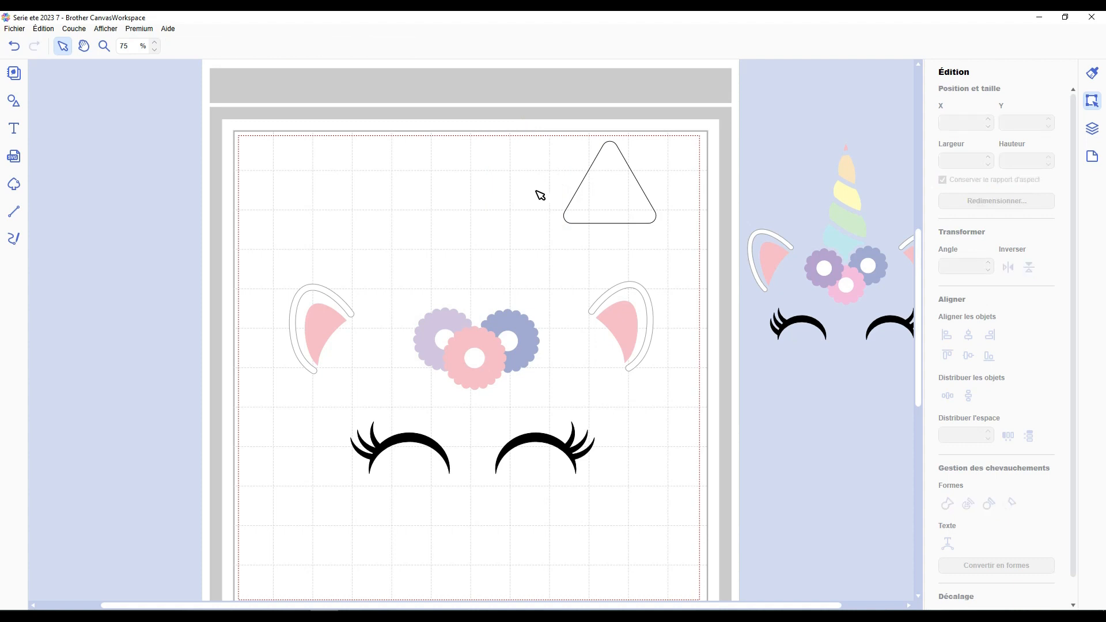
Narrow the rounded triangle to 34 mm, stretch it to 97.8 mm high, and position it upright behind the flower group as the horn.
{"action": "left_click", "coordinate": [602, 193]}
{"action": "left_click_drag", "start_coordinate": [602, 193], "coordinate": [501, 219]}
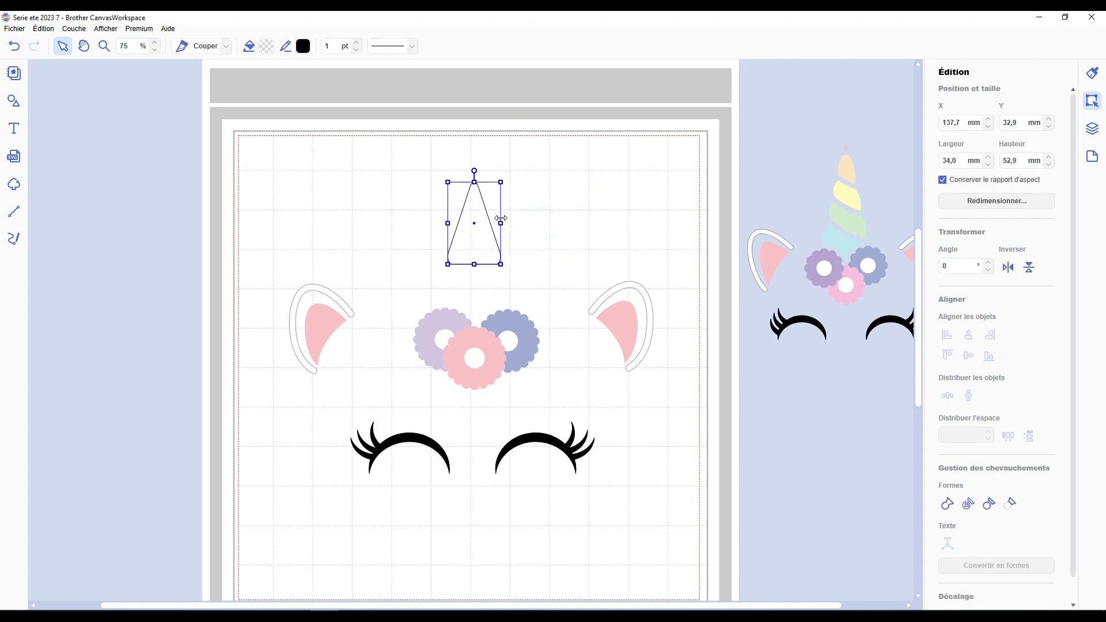
{"action": "left_click_drag", "start_coordinate": [473, 260], "coordinate": [476, 307]}
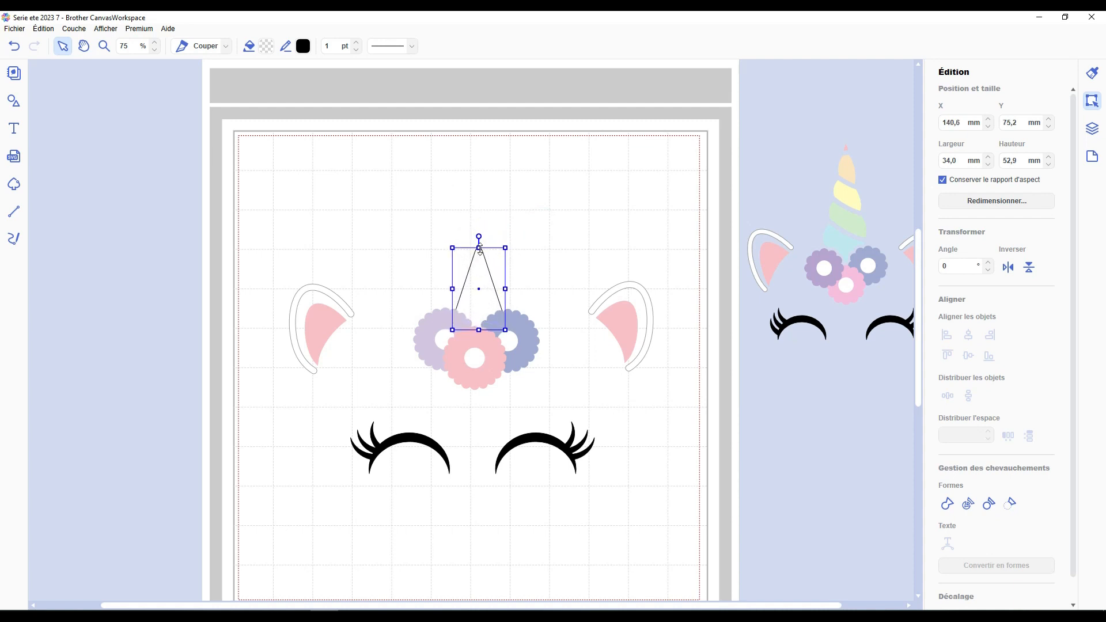
{"action": "left_click_drag", "start_coordinate": [480, 249], "coordinate": [482, 181]}
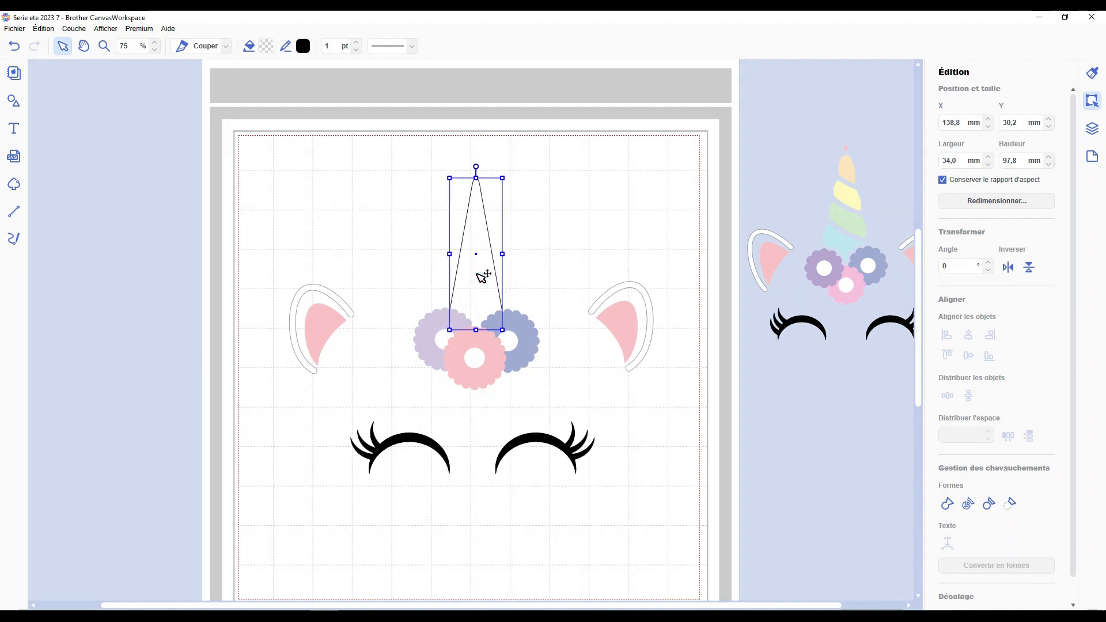
{"action": "left_click", "coordinate": [482, 187]}
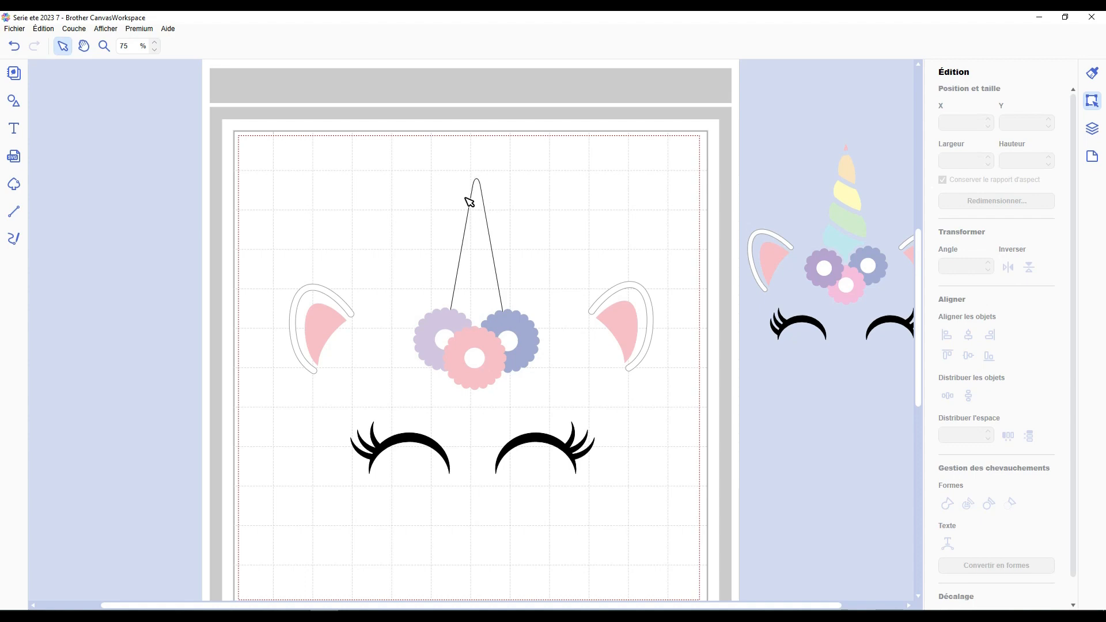
Duplicate the flower group up and to the right, move the horn triangle behind the copy, and centre both on the same vertical axis.
{"action": "scroll", "coordinate": [498, 206], "scroll_direction": "up", "scroll_amount": 3}
{"action": "left_click", "coordinate": [491, 459]}
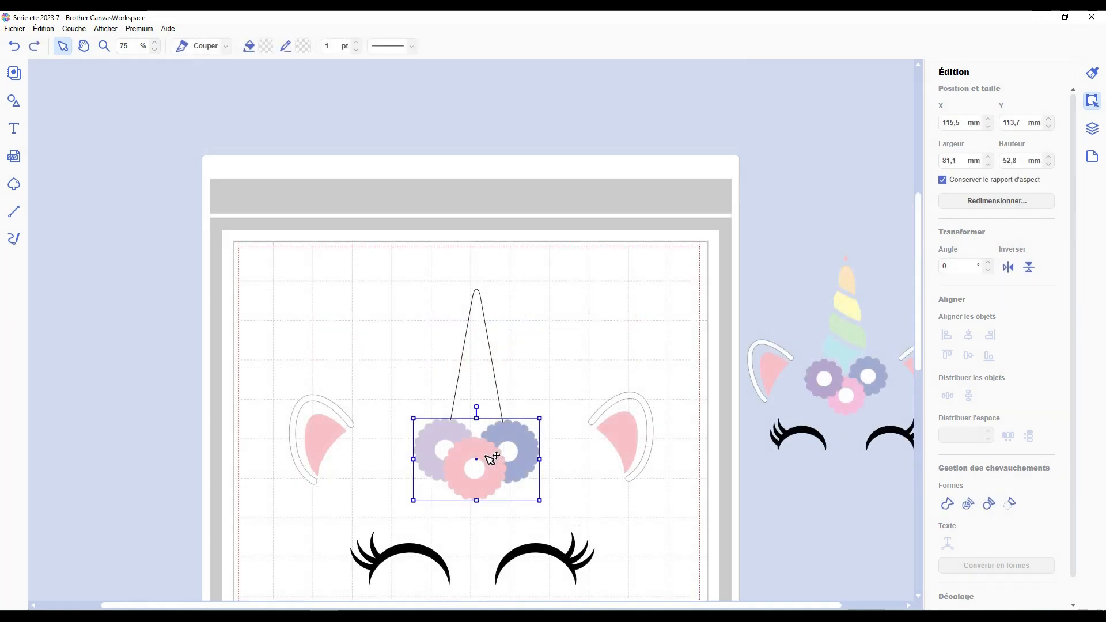
{"action": "left_click_drag", "start_coordinate": [524, 479], "coordinate": [615, 338]}
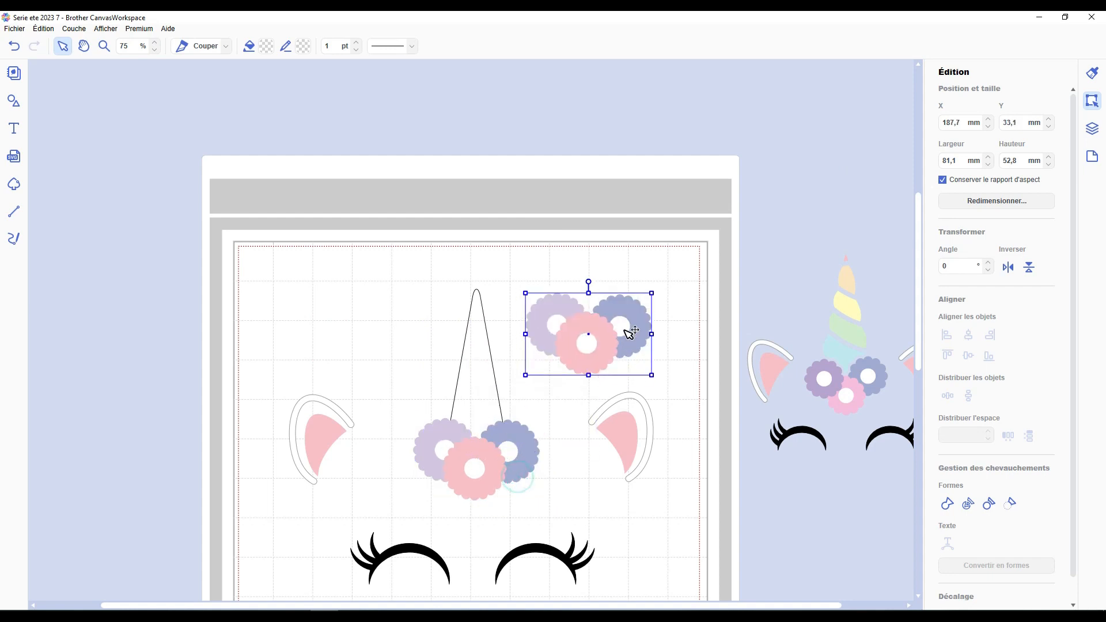
{"action": "left_click_drag", "start_coordinate": [480, 399], "coordinate": [582, 279]}
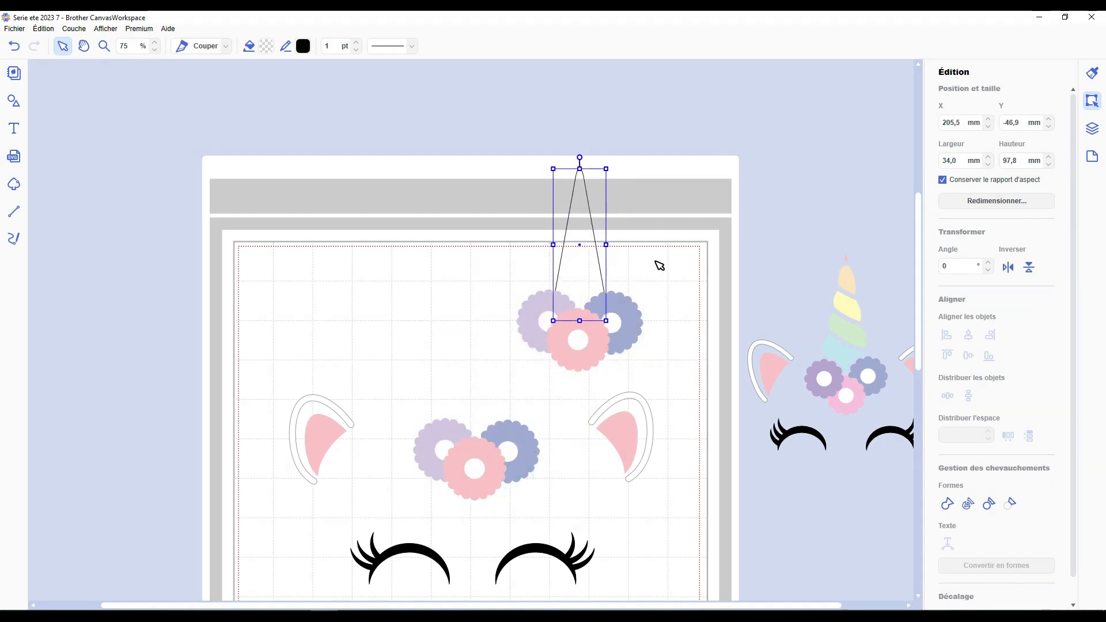
{"action": "left_click_drag", "start_coordinate": [687, 255], "coordinate": [601, 294]}
{"action": "left_click", "coordinate": [968, 336]}
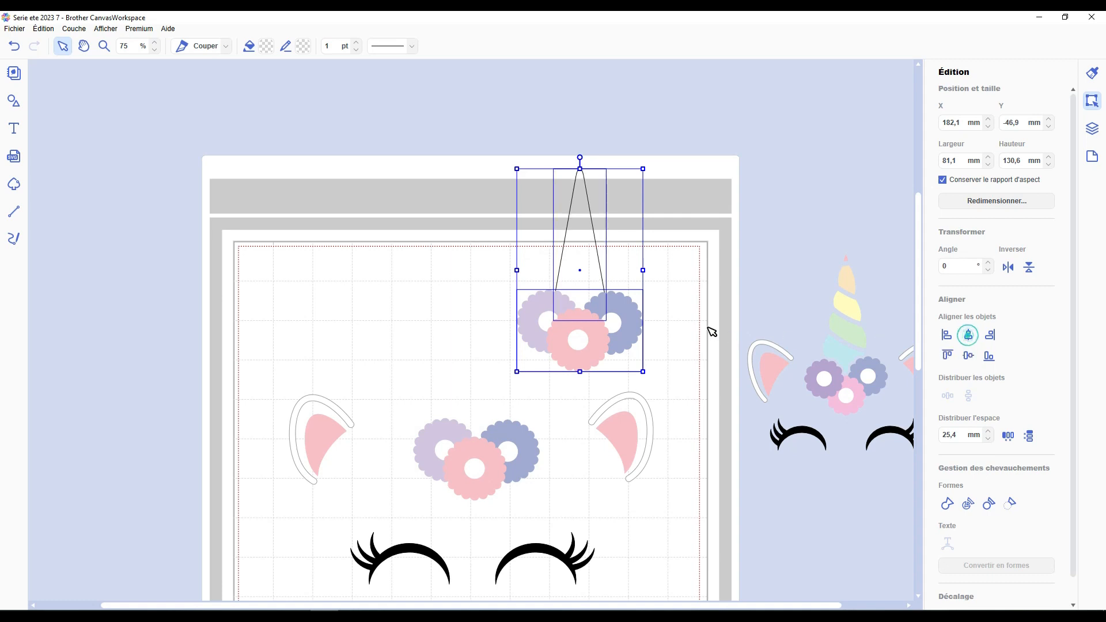
Try to divide the horn triangle with the copied flower group.
{"action": "left_click", "coordinate": [968, 506]}
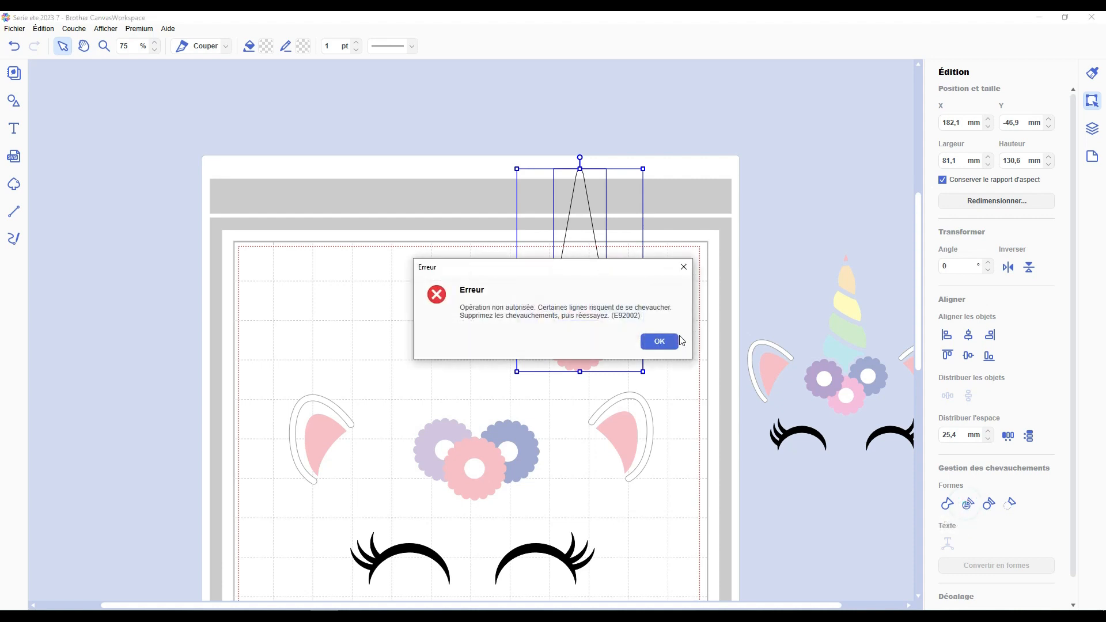
{"action": "left_click", "coordinate": [645, 344]}
{"action": "left_click", "coordinate": [665, 301]}
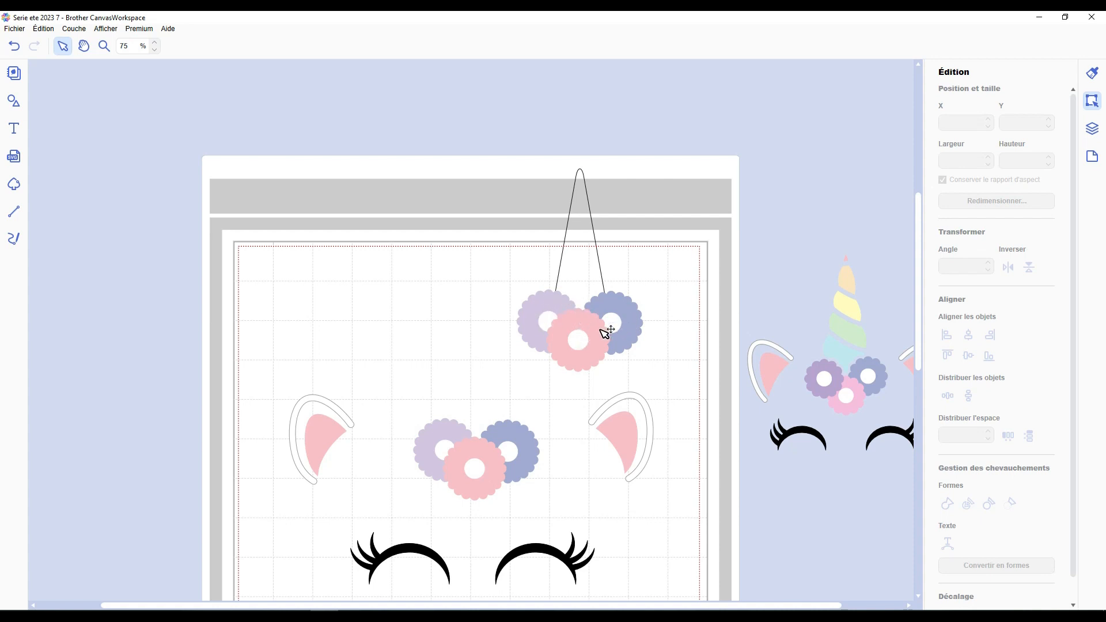
Delete the white centre shapes from the pink, blue and lilac flowers in the copied group.
{"action": "left_click", "coordinate": [1096, 132]}
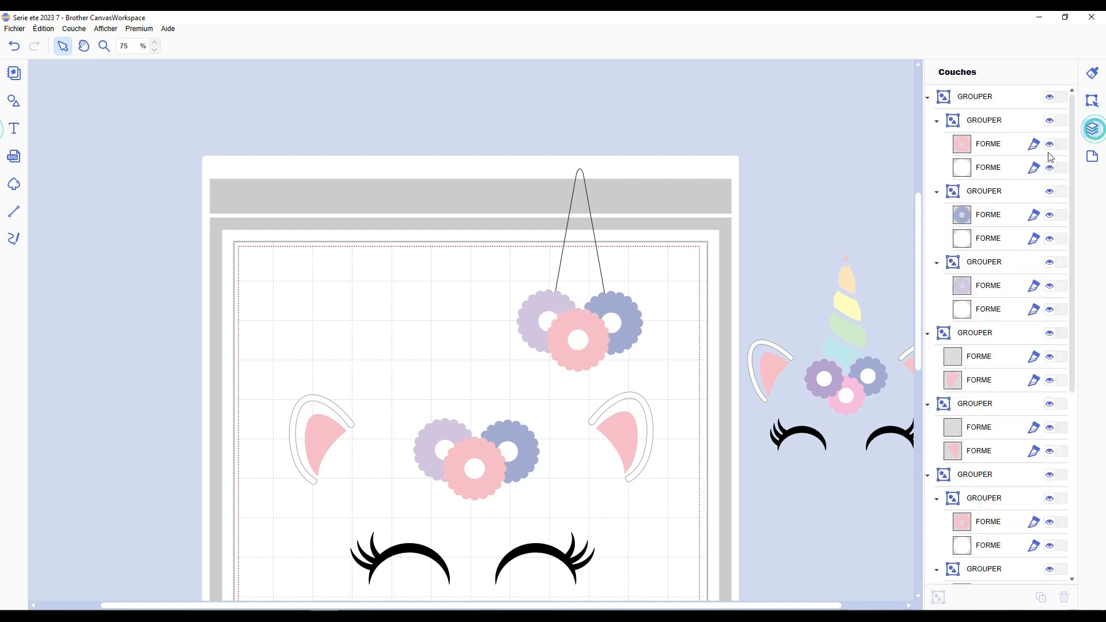
{"action": "left_click", "coordinate": [983, 169]}
{"action": "key", "text": "Delete"}
{"action": "left_click", "coordinate": [985, 192]}
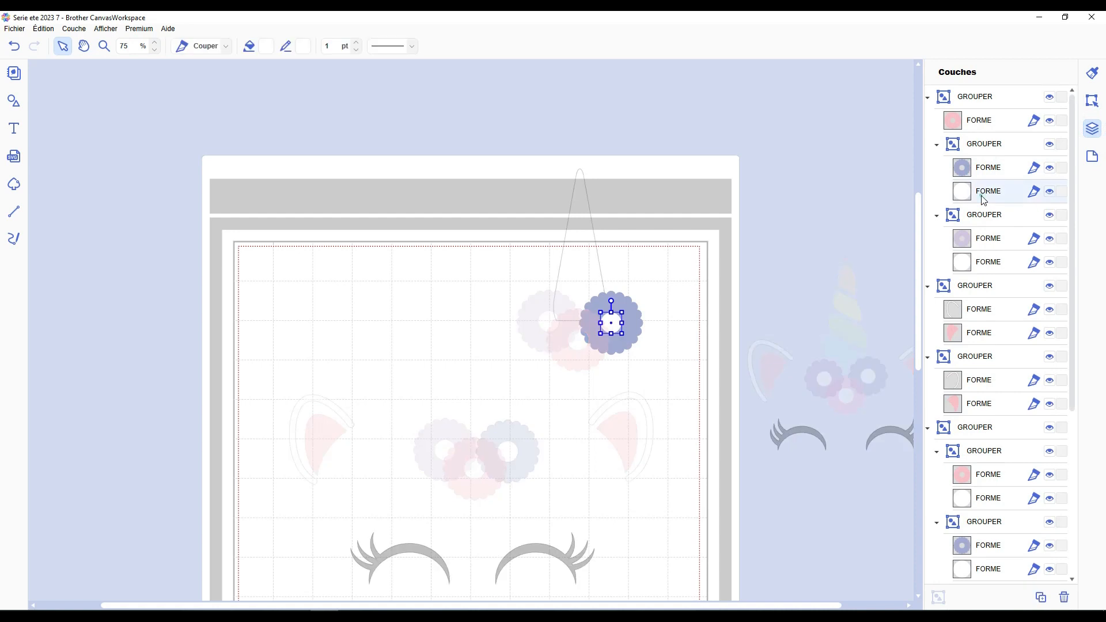
{"action": "key", "text": "Delete"}
{"action": "left_click", "coordinate": [981, 216]}
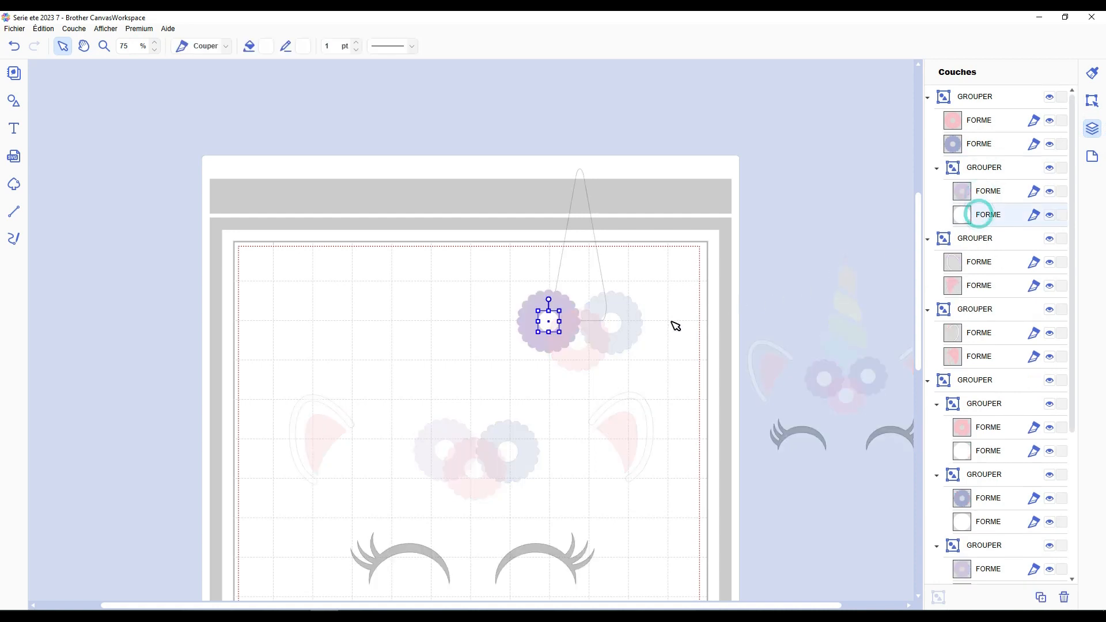
{"action": "key", "text": "Delete"}
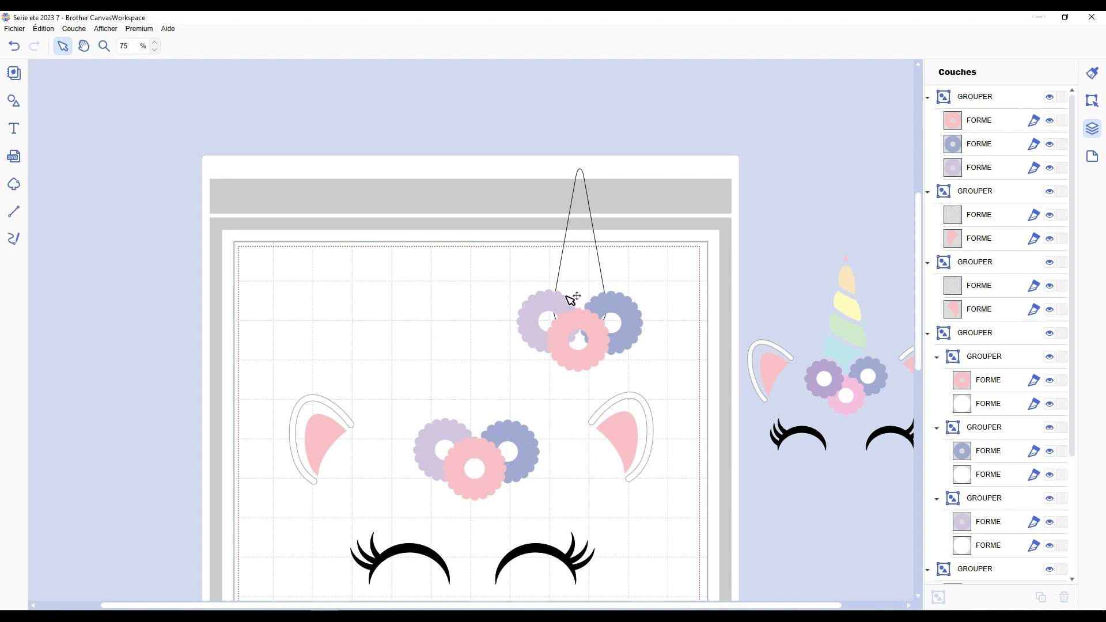
Try the Divide operation again on the horn triangle and the copied flower group without its white centres.
{"action": "left_click_drag", "start_coordinate": [667, 263], "coordinate": [554, 337]}
{"action": "left_click", "coordinate": [1093, 99]}
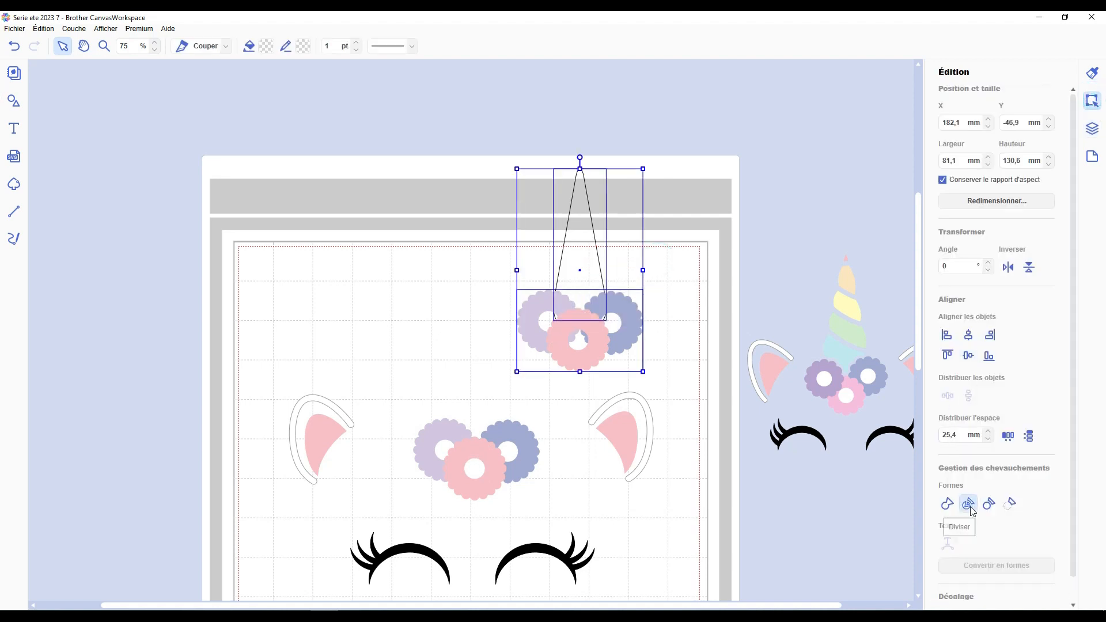
{"action": "left_click", "coordinate": [968, 504]}
{"action": "left_click", "coordinate": [657, 340]}
{"action": "left_click", "coordinate": [704, 255]}
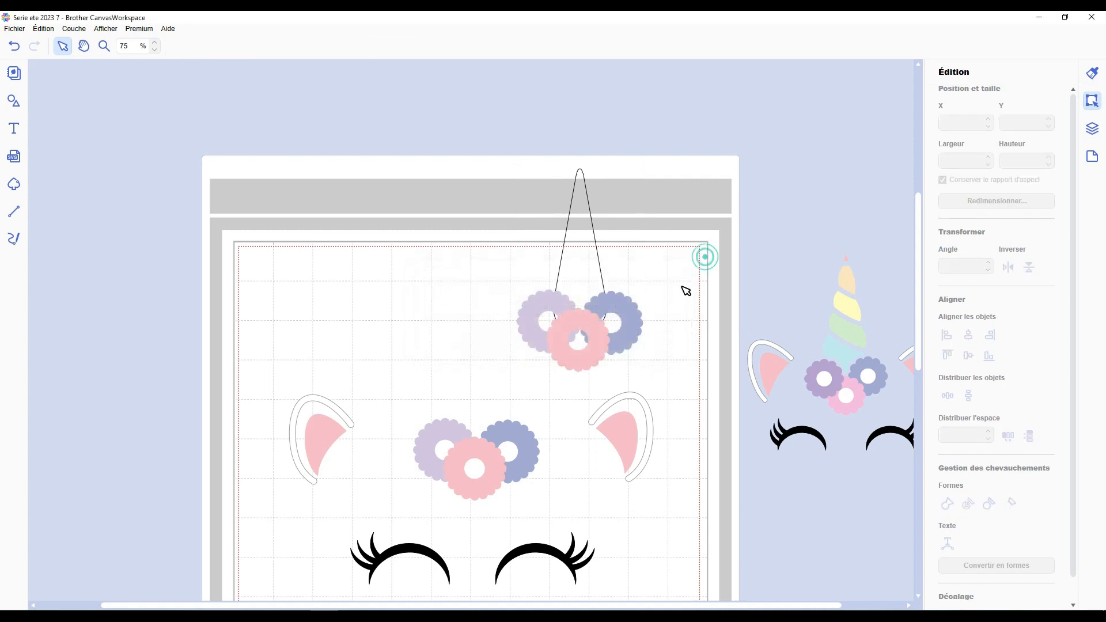
Ungroup the copied flowers and divide the overlapping blue and pink flowers.
{"action": "left_click", "coordinate": [622, 301]}
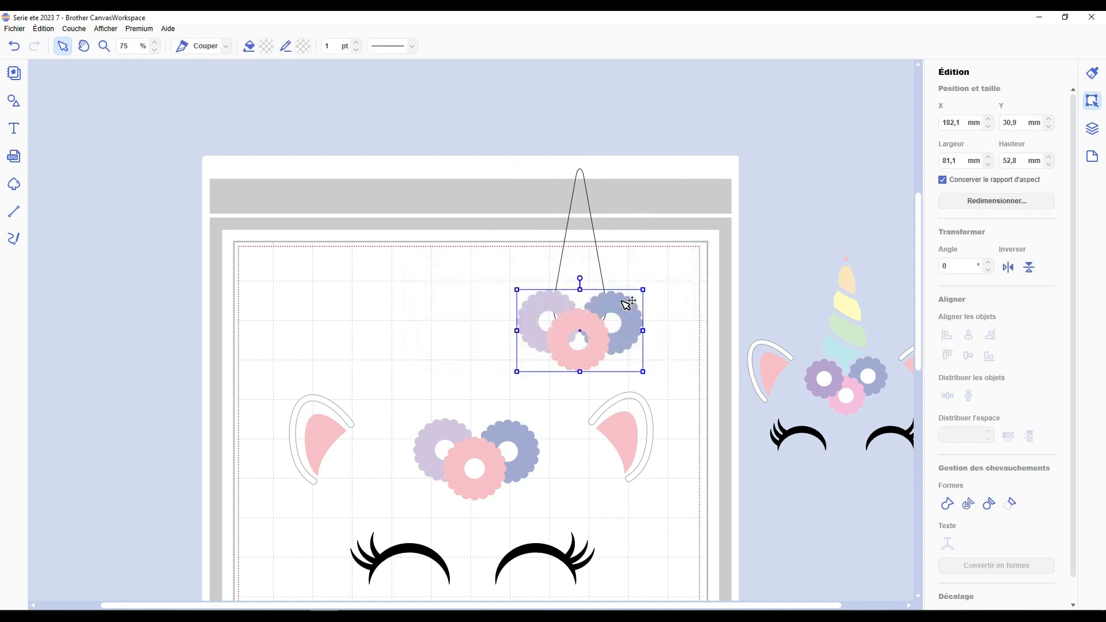
{"action": "left_click", "coordinate": [684, 272]}
{"action": "left_click", "coordinate": [628, 308]}
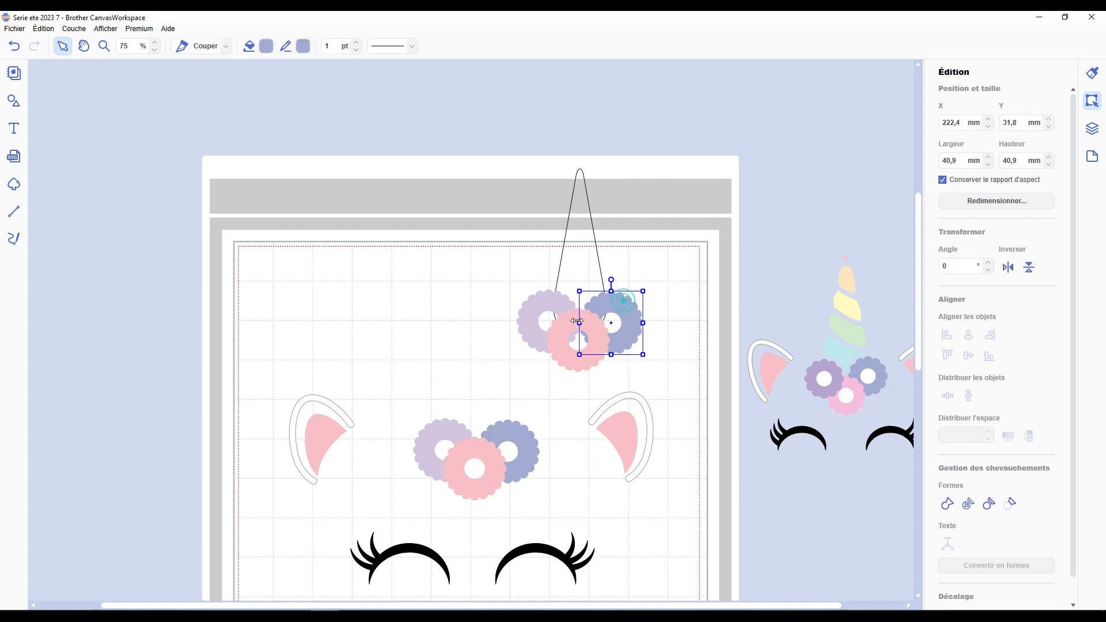
{"action": "left_click", "coordinate": [579, 323], "text": "shift"}
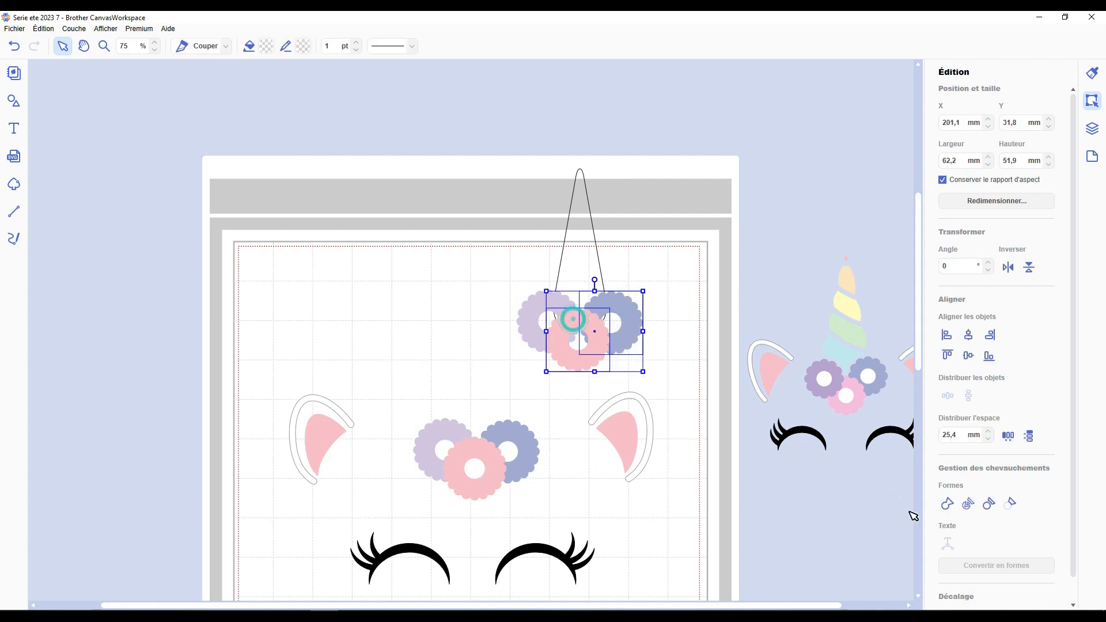
{"action": "left_click", "coordinate": [968, 505]}
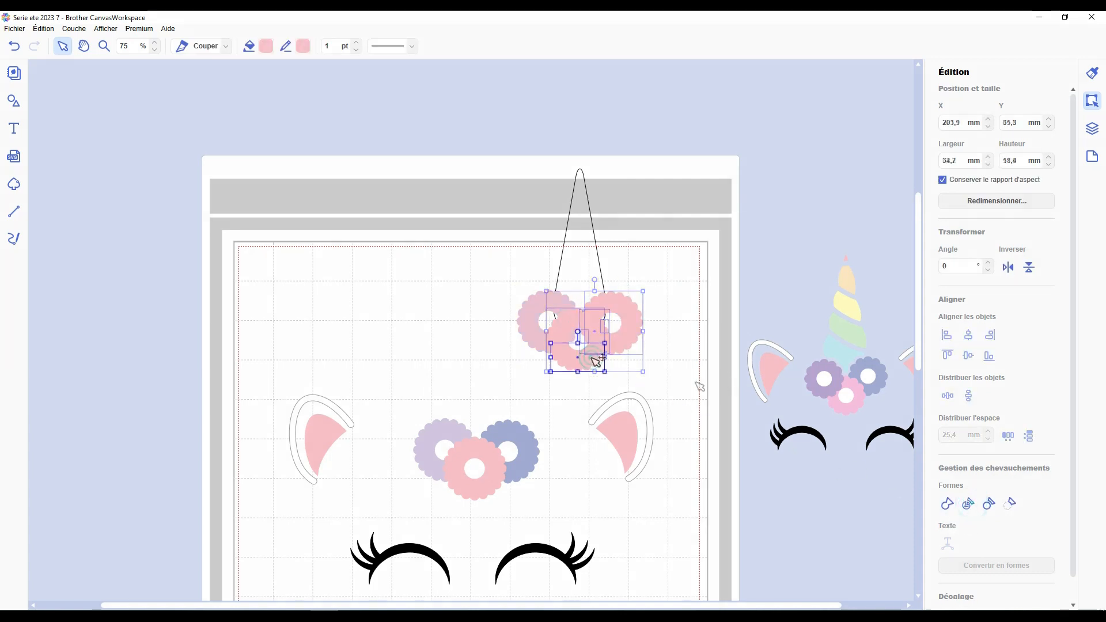
Delete the lower part of the divided pink flower, and undo the extra deletion of the flower on its right.
{"action": "left_click", "coordinate": [699, 386]}
{"action": "left_click", "coordinate": [621, 351]}
{"action": "key", "text": "Delete"}
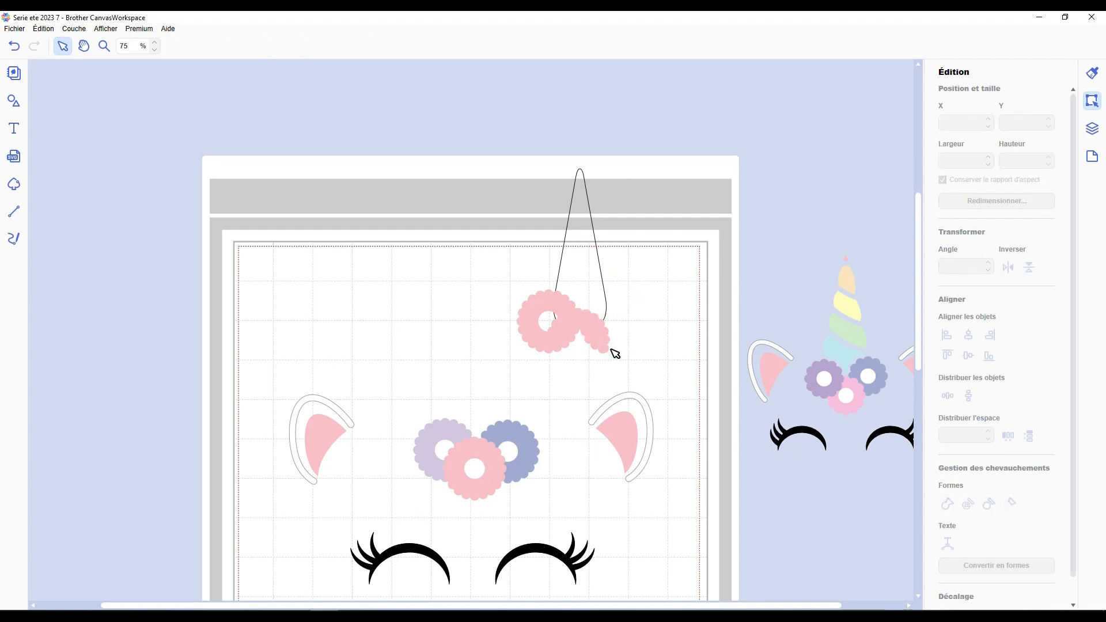
{"action": "key", "text": "ctrl+z"}
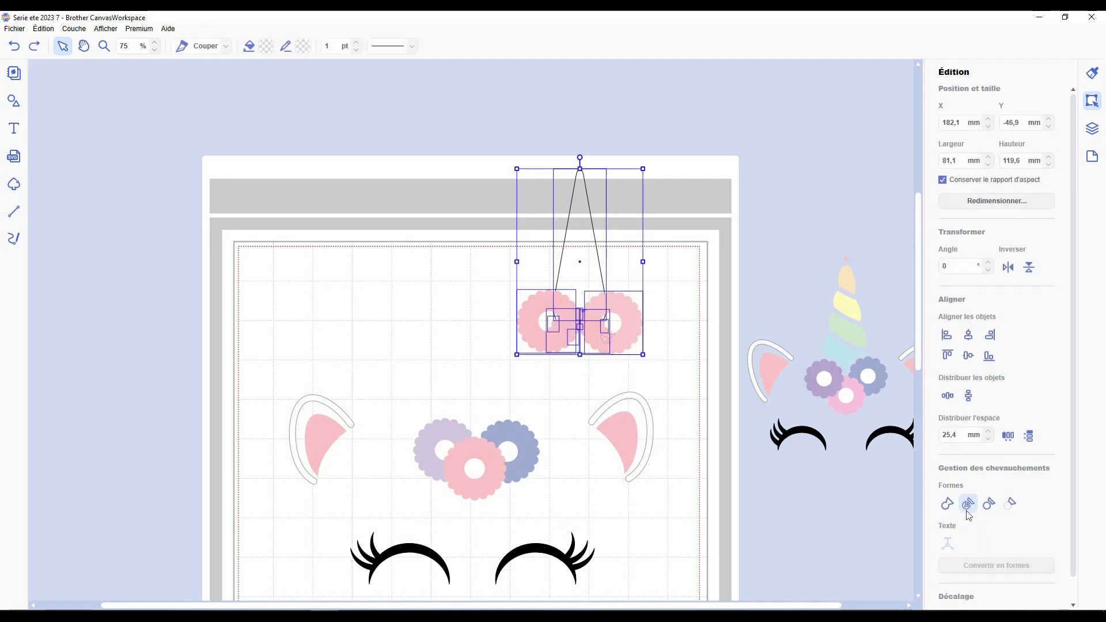
Try to divide the horn triangle and all the copied flower pieces in one operation.
{"action": "left_click", "coordinate": [968, 505]}
{"action": "left_click", "coordinate": [674, 340]}
Divide the horn triangle with only the right-hand flower piece.
{"action": "scroll", "coordinate": [780, 335], "scroll_direction": "up", "scroll_amount": 3}
{"action": "scroll", "coordinate": [780, 335], "scroll_direction": "up", "scroll_amount": 2}
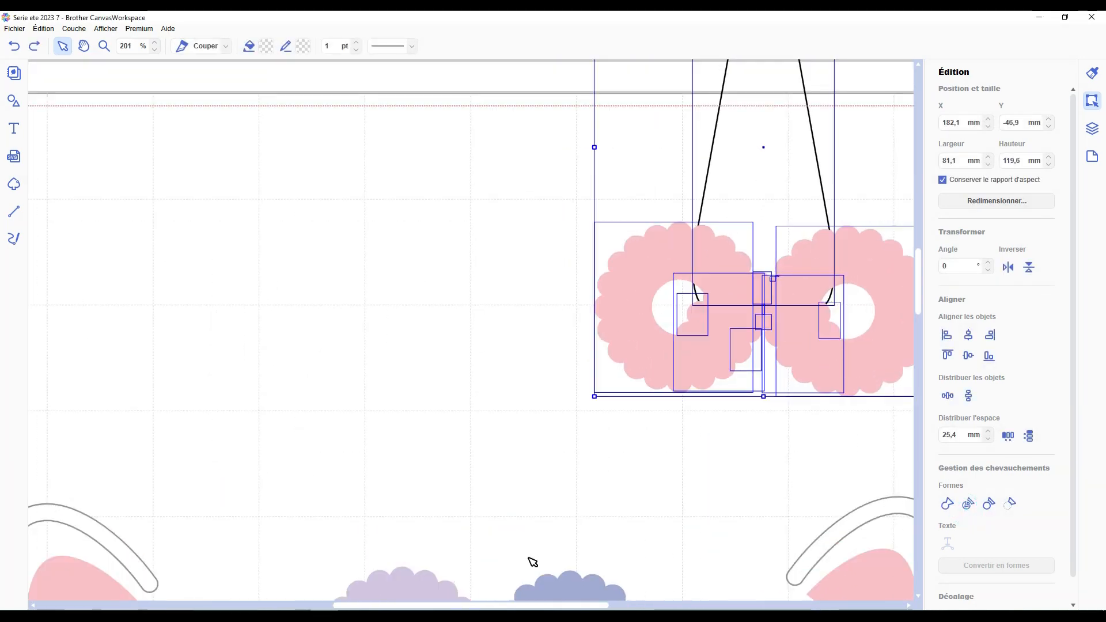
{"action": "left_click_drag", "start_coordinate": [527, 606], "coordinate": [586, 605]}
{"action": "scroll", "coordinate": [772, 392], "scroll_direction": "up", "scroll_amount": 3}
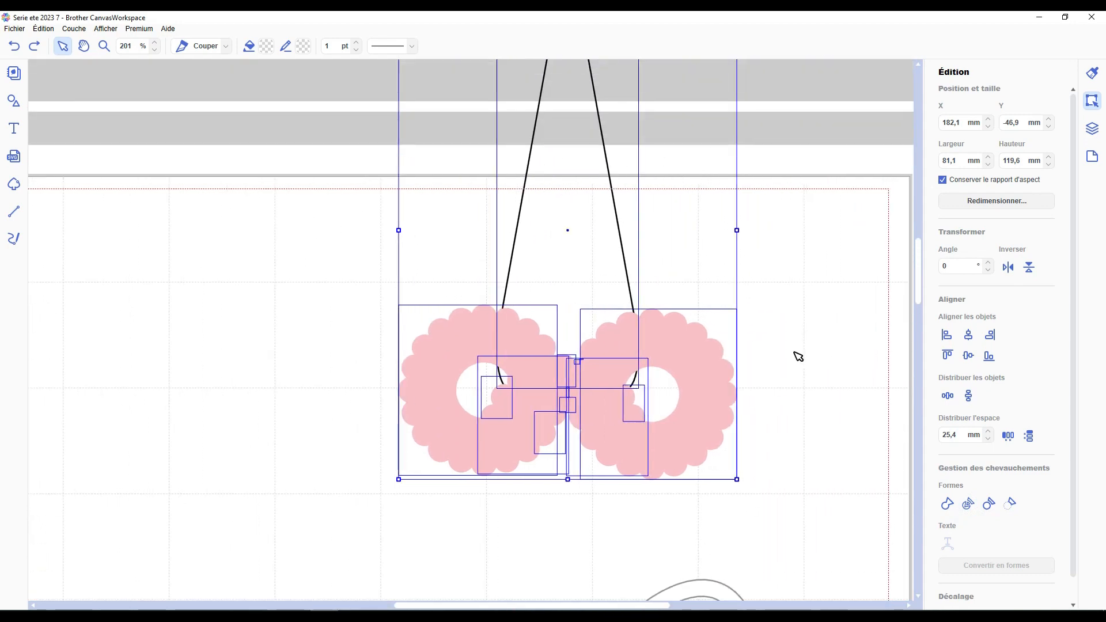
{"action": "left_click", "coordinate": [797, 353]}
{"action": "left_click", "coordinate": [689, 329]}
{"action": "left_click", "coordinate": [577, 269], "text": "shift"}
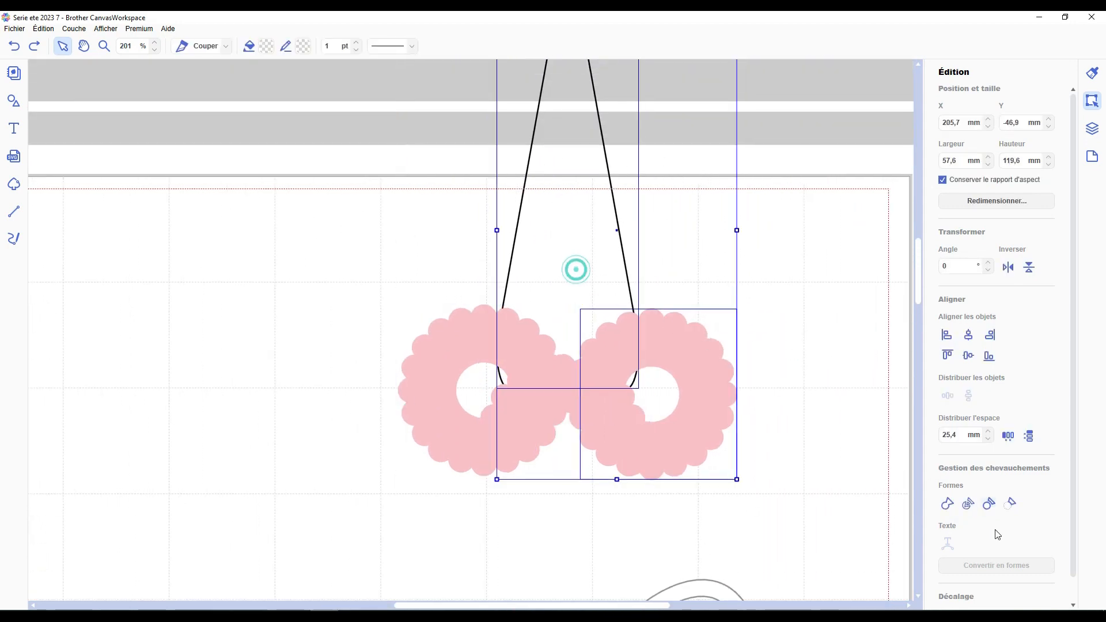
{"action": "left_click", "coordinate": [970, 504]}
Set the fill of the horn and flower pieces to transparent so only their outlines are drawn.
{"action": "left_click", "coordinate": [263, 46]}
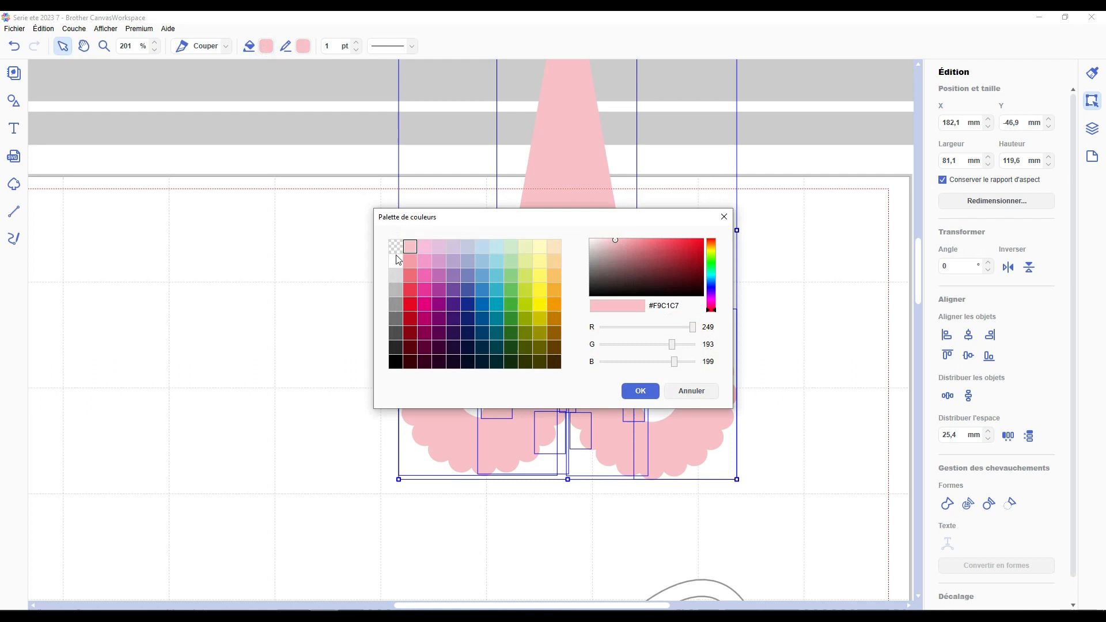
{"action": "left_click", "coordinate": [396, 248]}
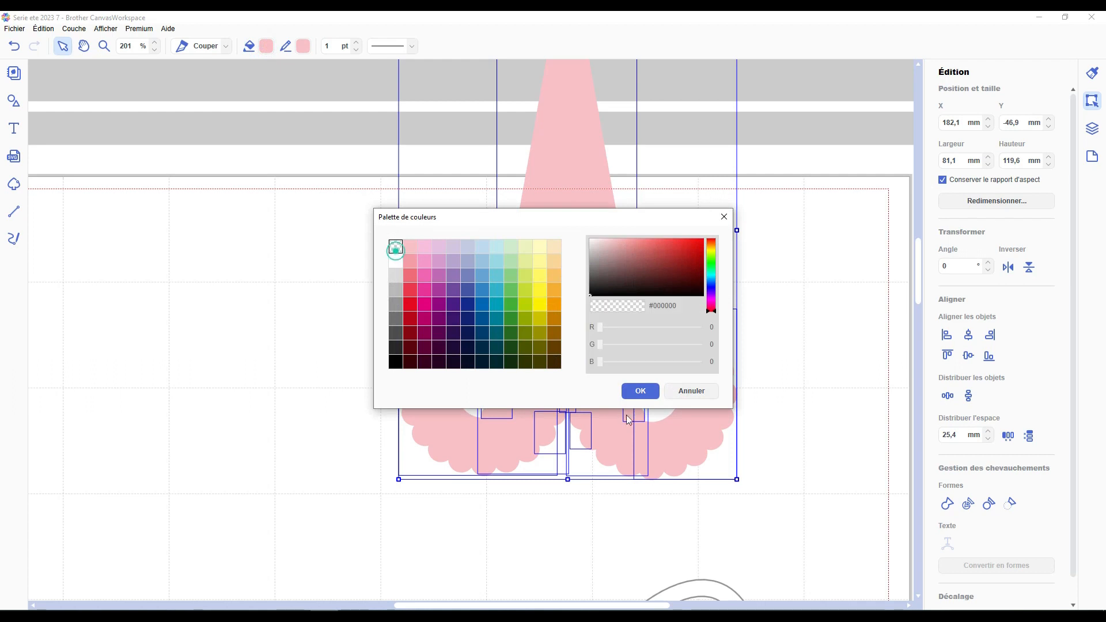
{"action": "left_click", "coordinate": [640, 391]}
{"action": "left_click", "coordinate": [779, 263]}
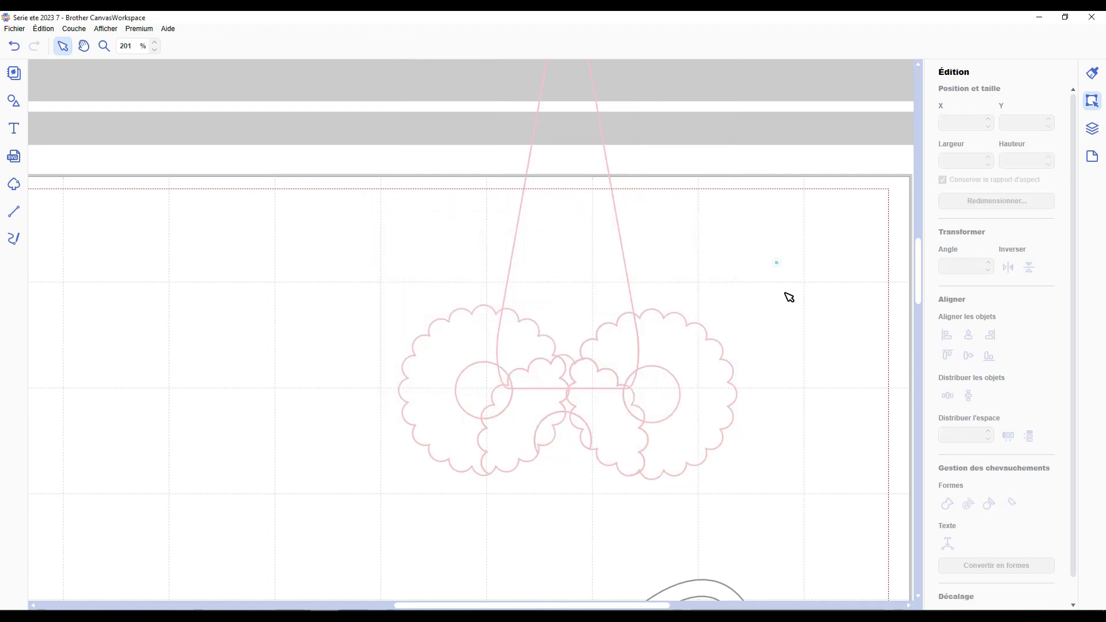
Divide the horn with the two inner pink flower pieces, and divide it with the left flower.
{"action": "left_click", "coordinate": [585, 398]}
{"action": "left_click", "coordinate": [547, 381], "text": "shift"}
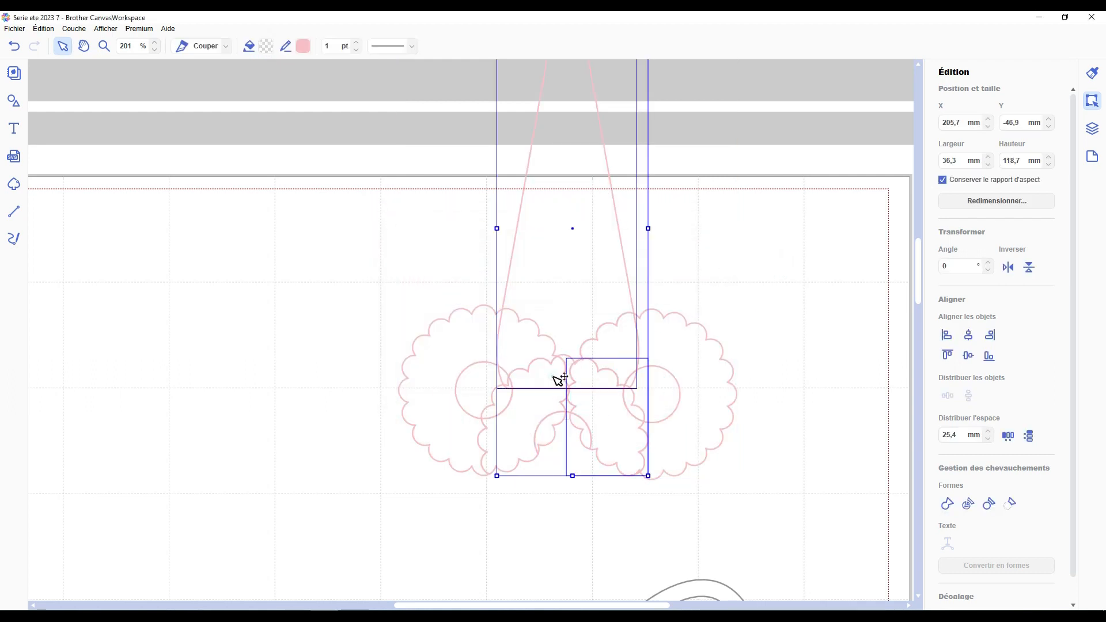
{"action": "left_click", "coordinate": [526, 423], "text": "shift"}
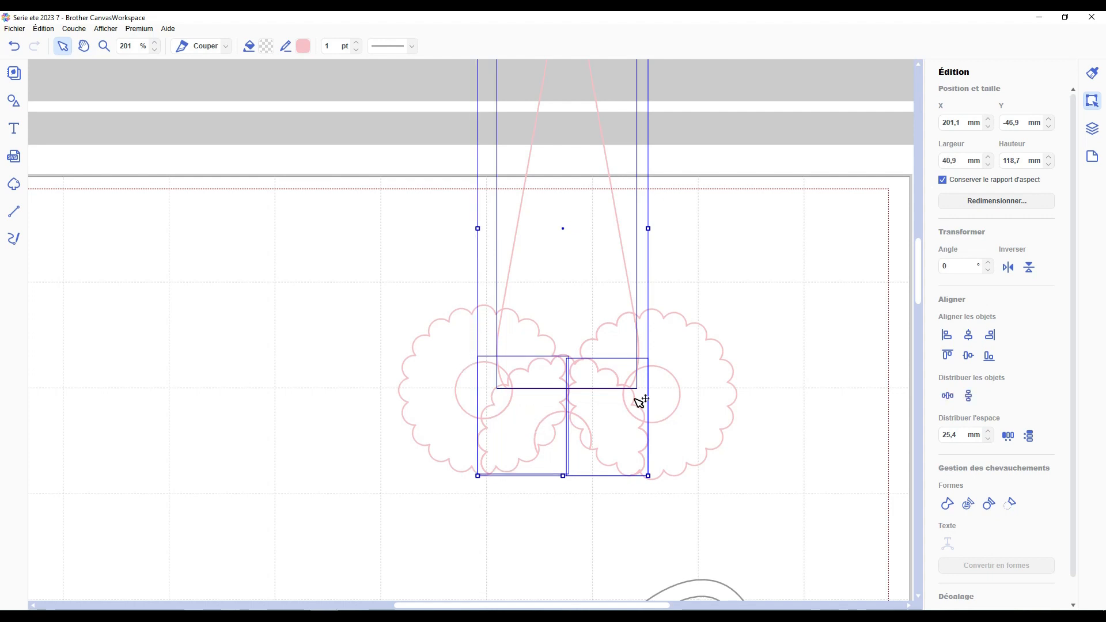
{"action": "left_click", "coordinate": [969, 505]}
{"action": "left_click", "coordinate": [453, 351]}
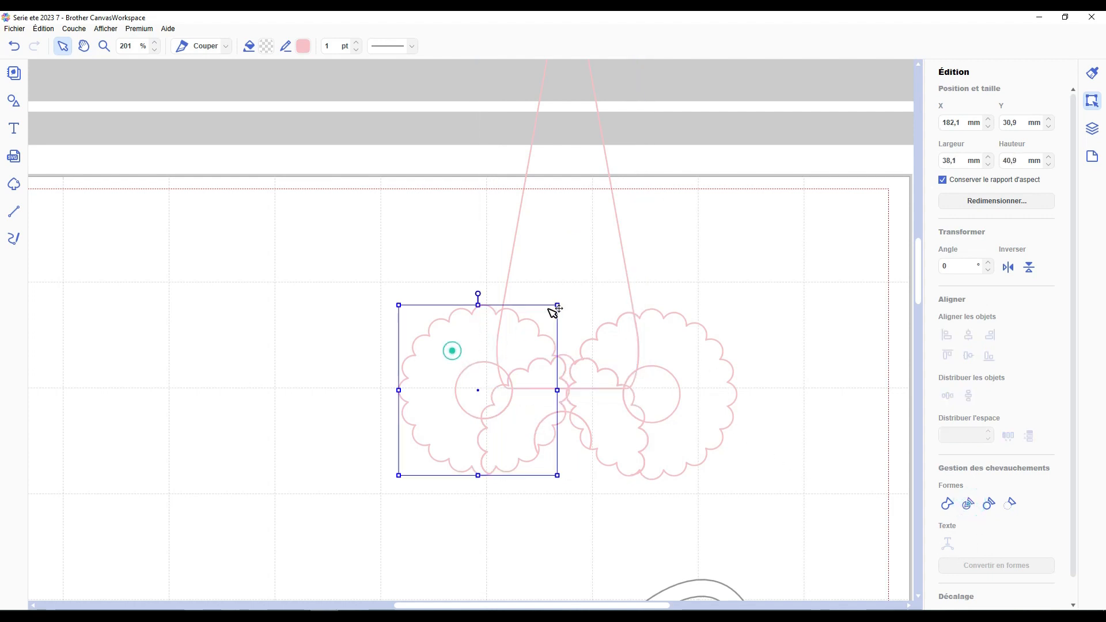
{"action": "left_click", "coordinate": [561, 292], "text": "shift"}
{"action": "left_click", "coordinate": [964, 502]}
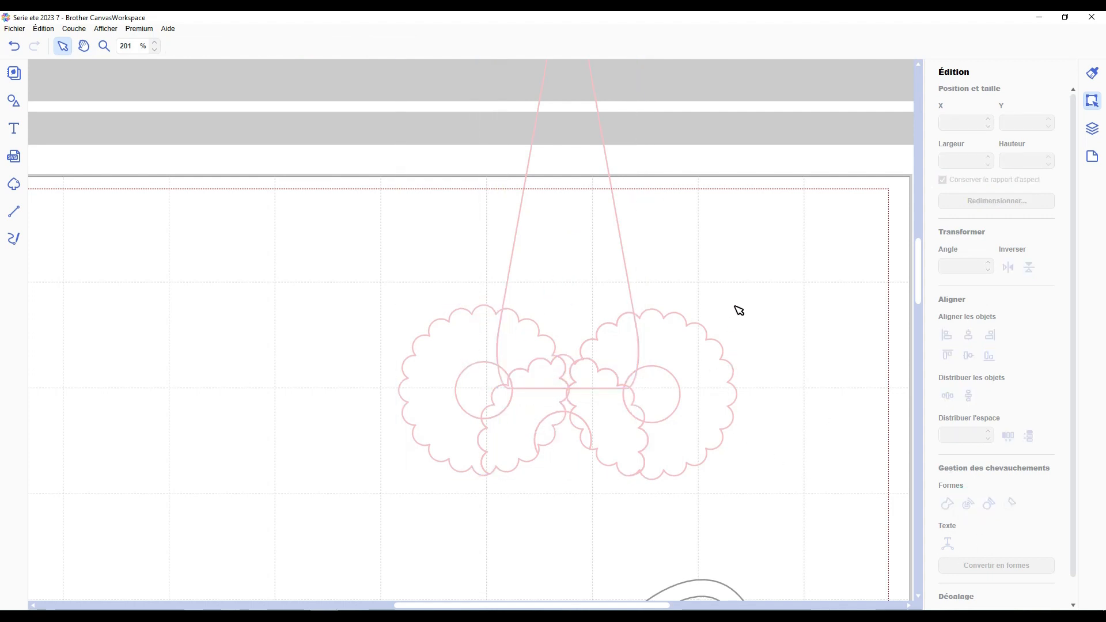
Try moving the cut horn piece up, away from the flower outlines, to Y -62.8 mm.
{"action": "left_click", "coordinate": [731, 306]}
{"action": "scroll", "coordinate": [678, 432], "scroll_direction": "up", "scroll_amount": 3}
{"action": "left_click", "coordinate": [577, 411]}
{"action": "left_click_drag", "start_coordinate": [578, 386], "coordinate": [581, 342]}
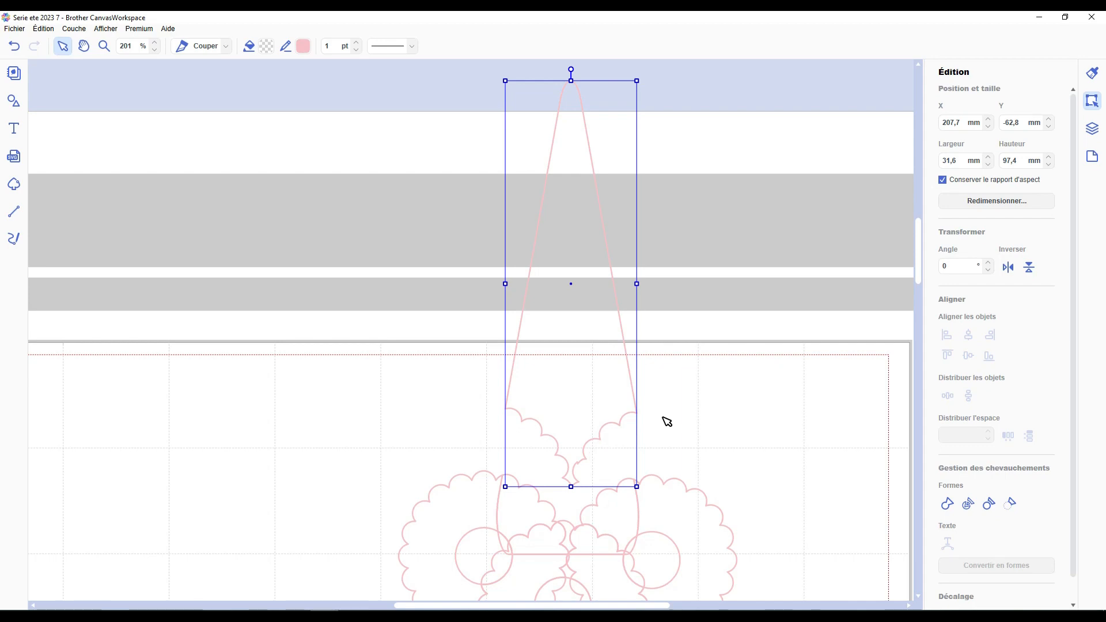
Delete the leftover cut pieces of the horn base and the flower outlines around it.
{"action": "left_click", "coordinate": [713, 397]}
{"action": "key", "text": "Delete"}
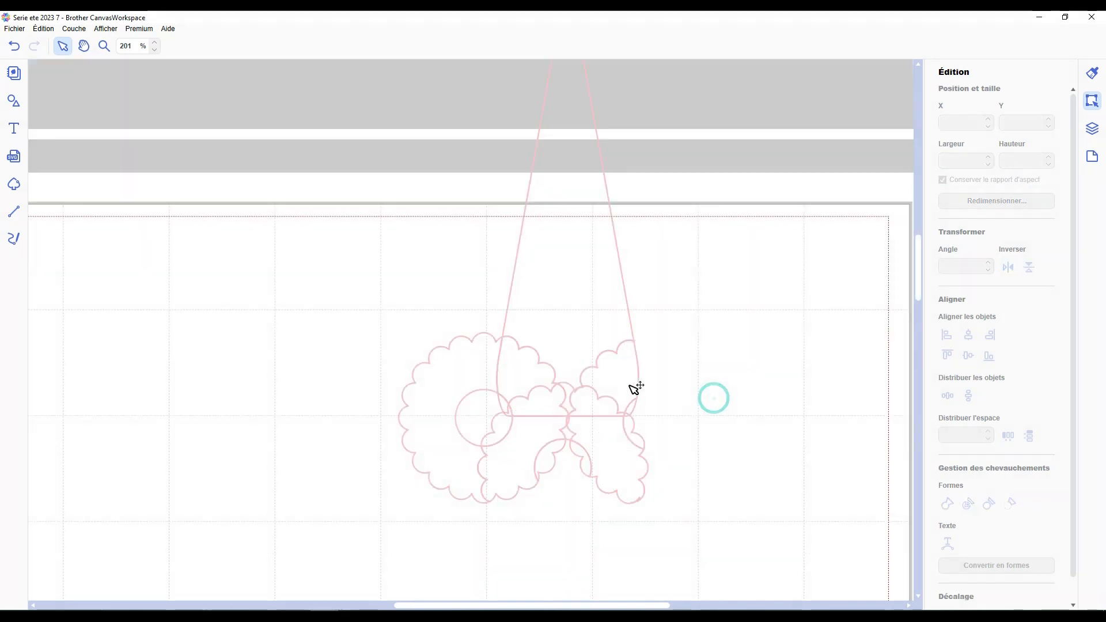
{"action": "left_click", "coordinate": [628, 386]}
{"action": "key", "text": "Delete"}
{"action": "left_click", "coordinate": [626, 434]}
{"action": "key", "text": "Delete"}
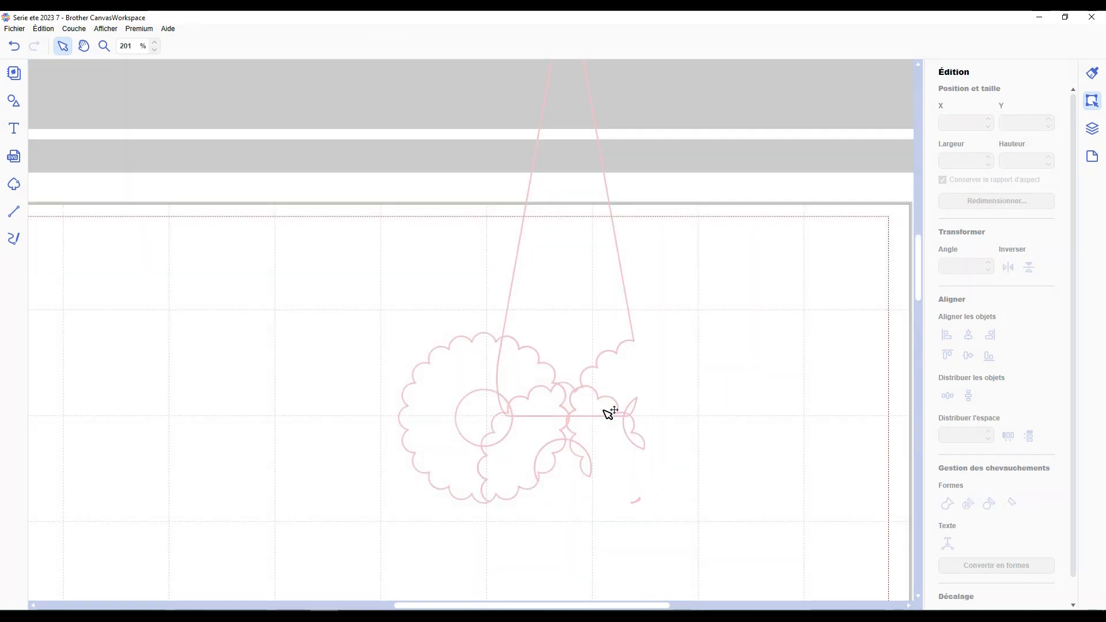
{"action": "left_click", "coordinate": [601, 410]}
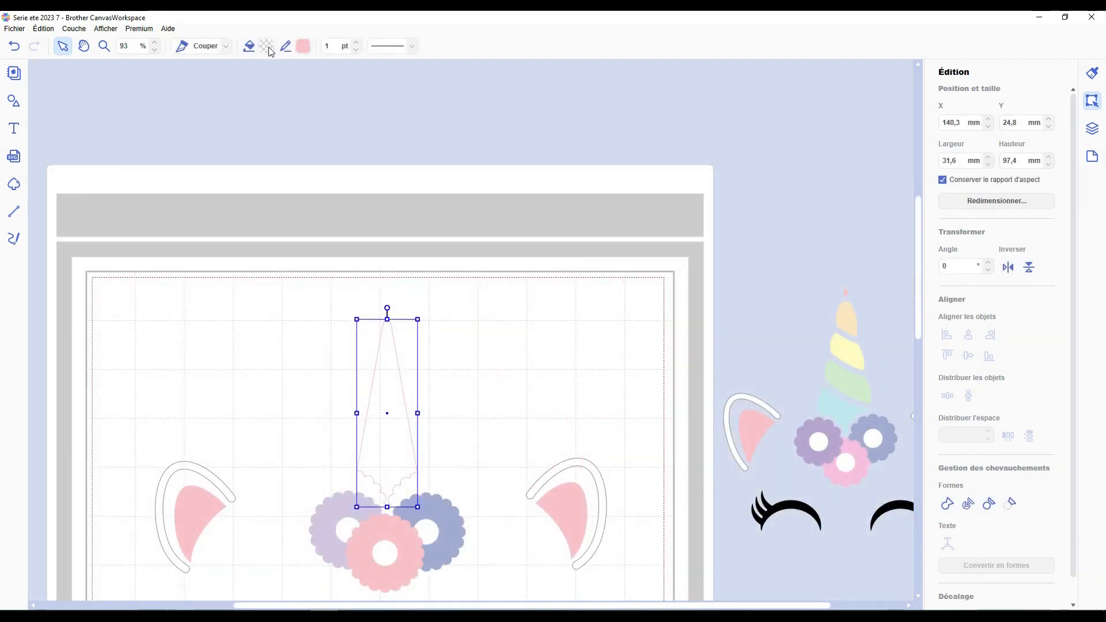
Set the cut horn's outline to black and move it down against the flowers, to Y 35.8 mm.
{"action": "left_click_drag", "start_coordinate": [537, 606], "coordinate": [484, 604]}
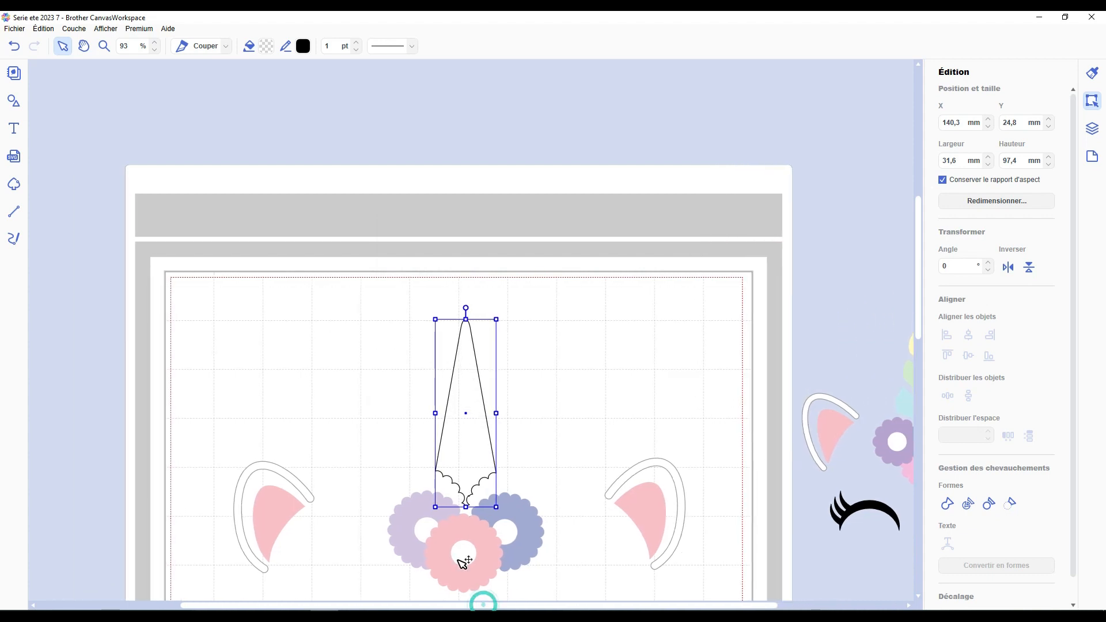
{"action": "scroll", "coordinate": [467, 404], "scroll_direction": "down", "scroll_amount": 4}
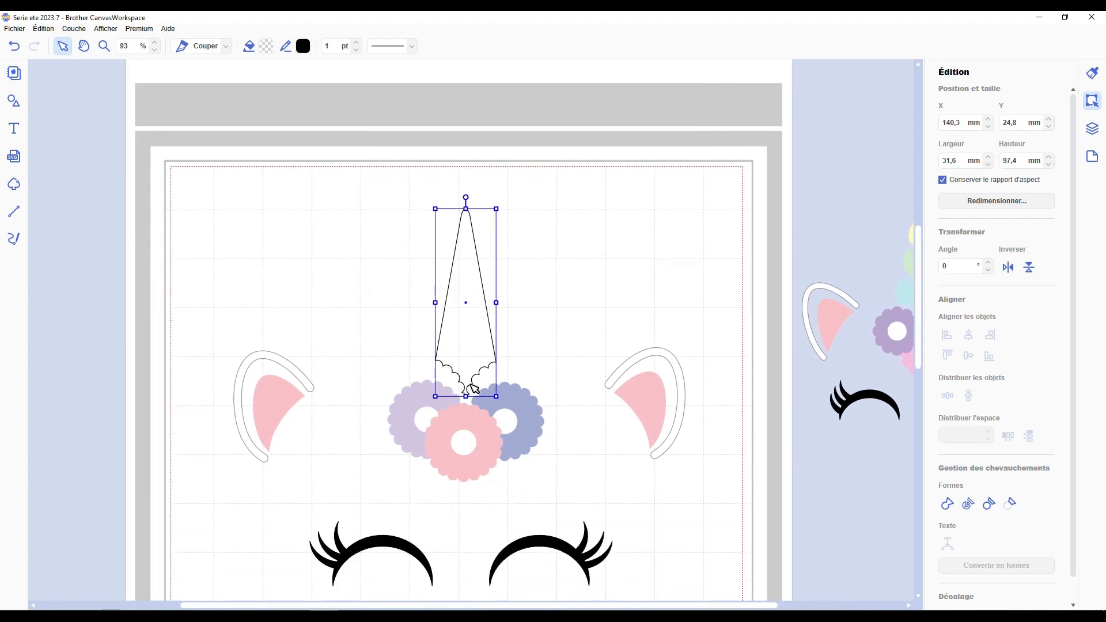
{"action": "left_click_drag", "start_coordinate": [470, 356], "coordinate": [471, 377]}
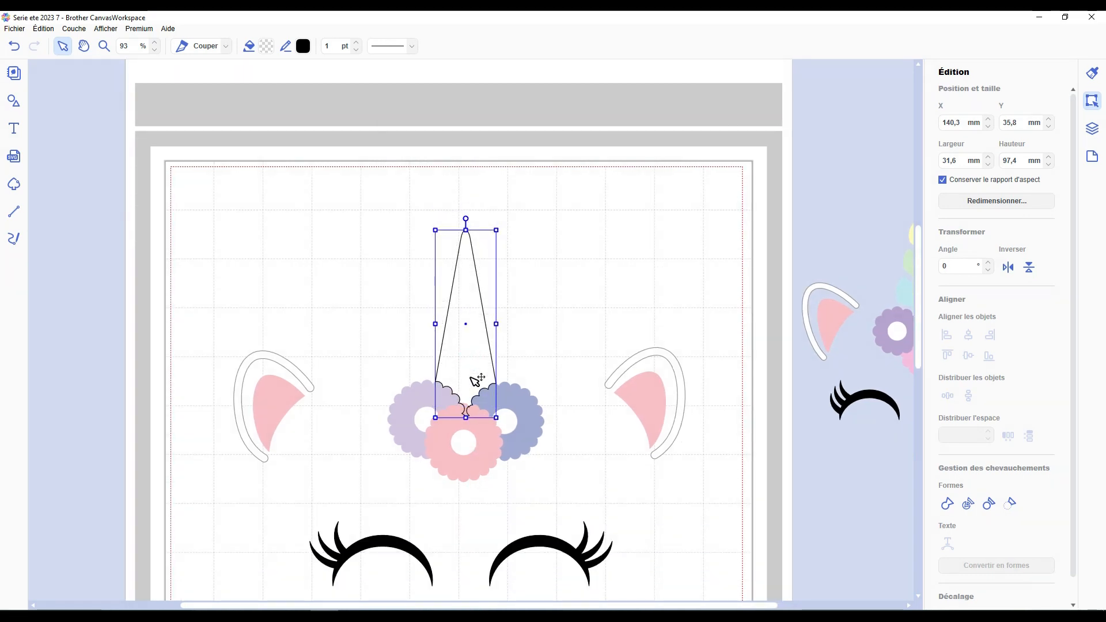
{"action": "left_click", "coordinate": [565, 332]}
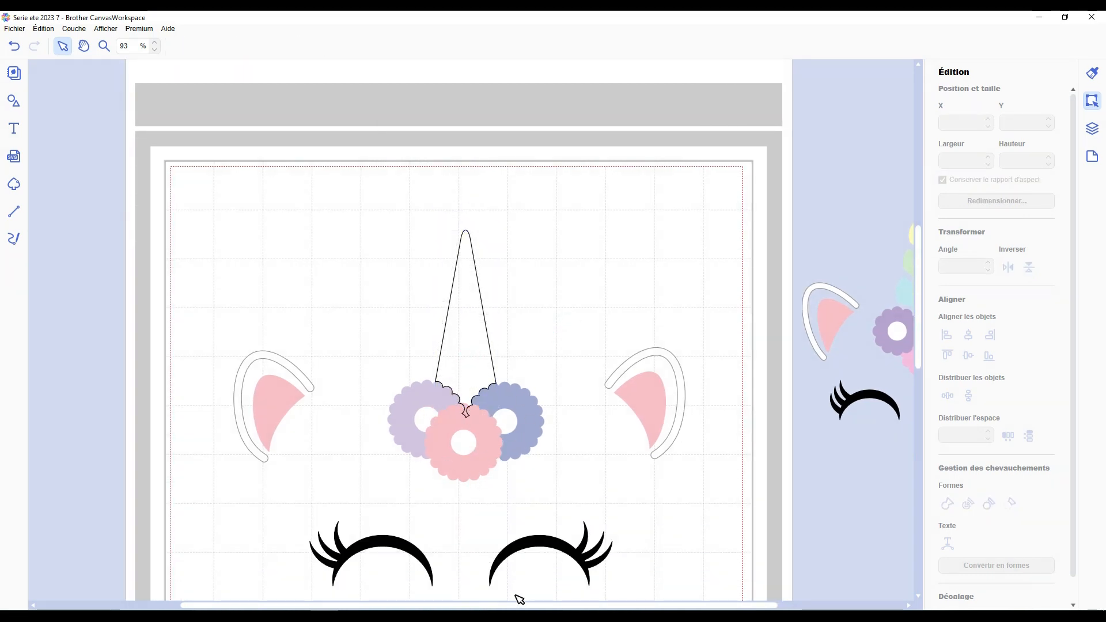
Draw a closed path about 86 mm wide and 95 mm high over the horn, its curved lower edge crossing the horn.
{"action": "left_click_drag", "start_coordinate": [517, 606], "coordinate": [492, 607]}
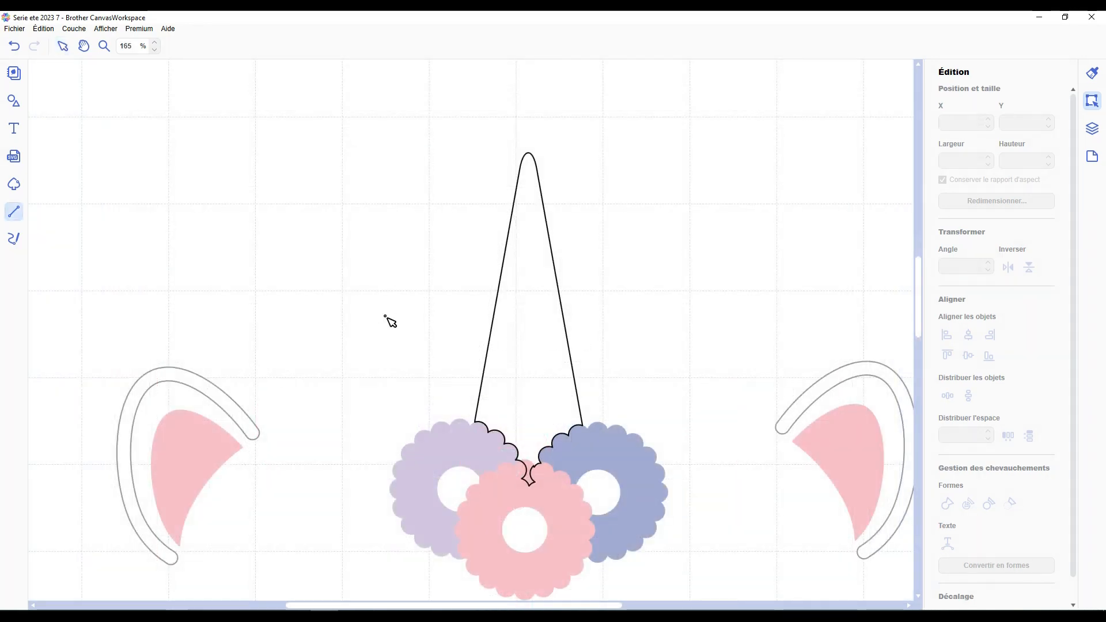
{"action": "scroll", "coordinate": [414, 326], "scroll_direction": "down", "scroll_amount": 1}
{"action": "scroll", "coordinate": [413, 326], "scroll_direction": "down", "scroll_amount": 1}
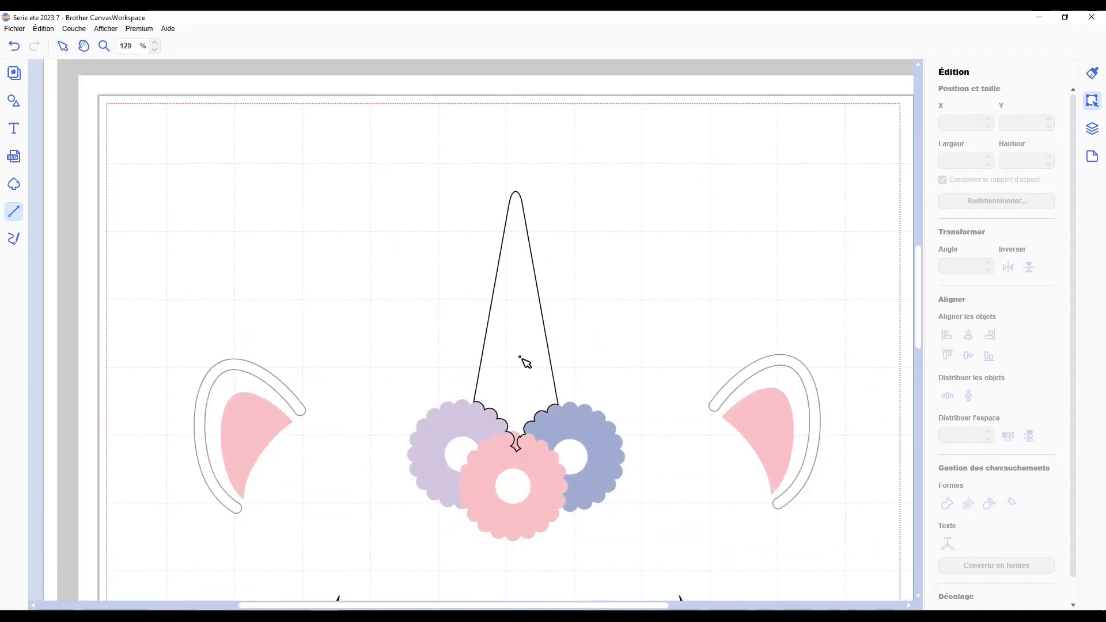
{"action": "left_click", "coordinate": [443, 263]}
{"action": "left_click_drag", "start_coordinate": [559, 373], "coordinate": [642, 388]}
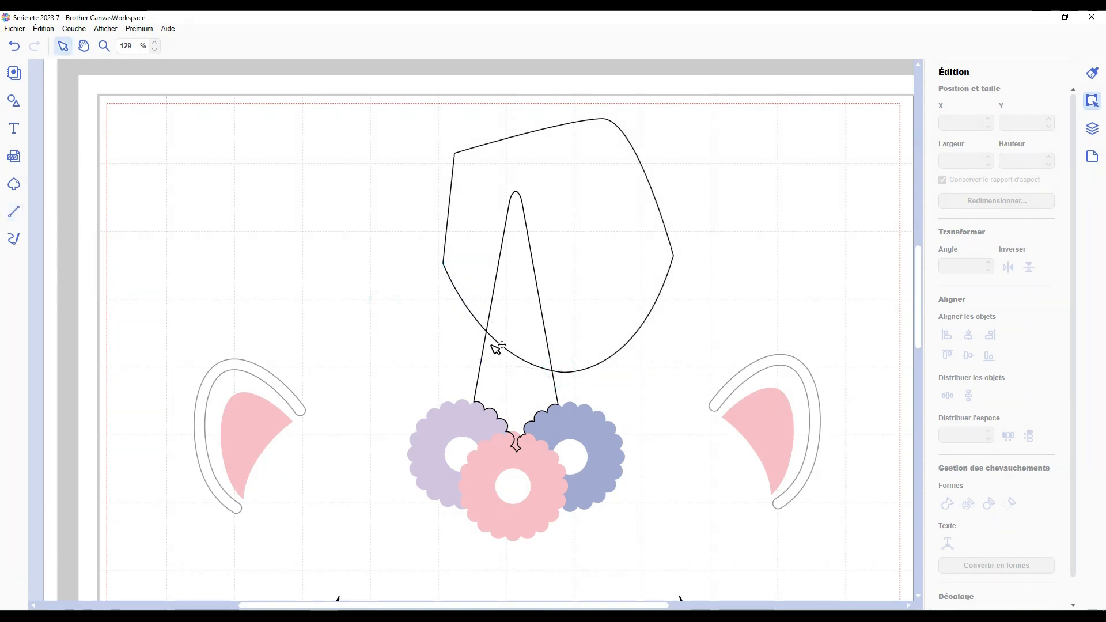
Duplicate the curved shape twice, placing each copy higher across the horn, with the topmost at Y -20.8 mm.
{"action": "left_click_drag", "start_coordinate": [579, 307], "coordinate": [602, 235]}
{"action": "key", "text": "ctrl+d"}
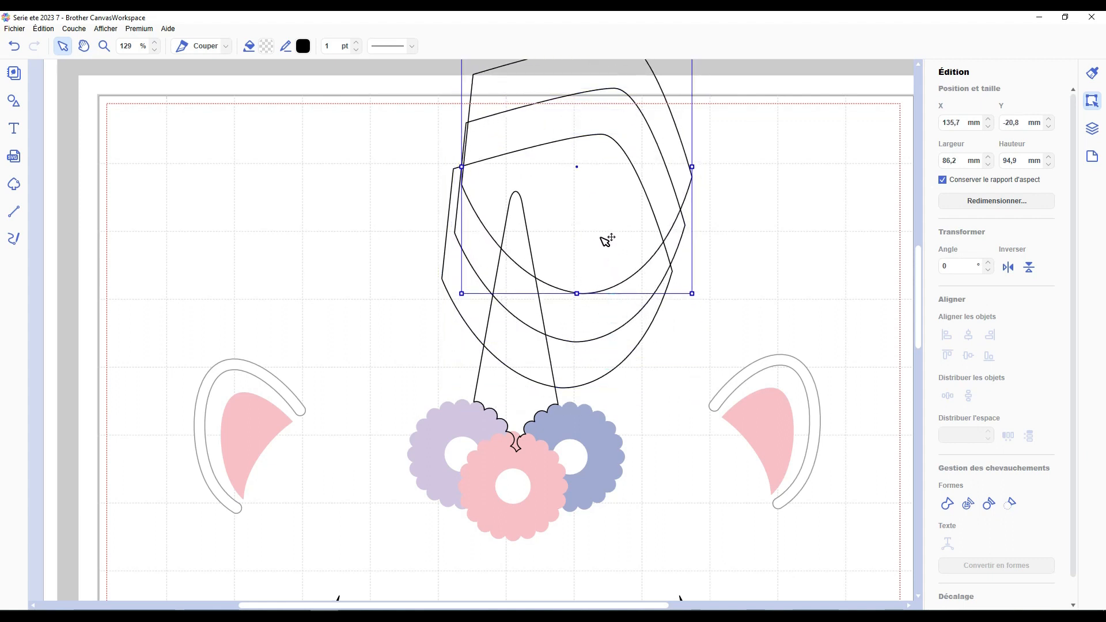
{"action": "left_click", "coordinate": [747, 207]}
Divide the horn with the three stacked curved shapes.
{"action": "scroll", "coordinate": [672, 291], "scroll_direction": "down", "scroll_amount": 1}
{"action": "scroll", "coordinate": [676, 295], "scroll_direction": "down", "scroll_amount": 2}
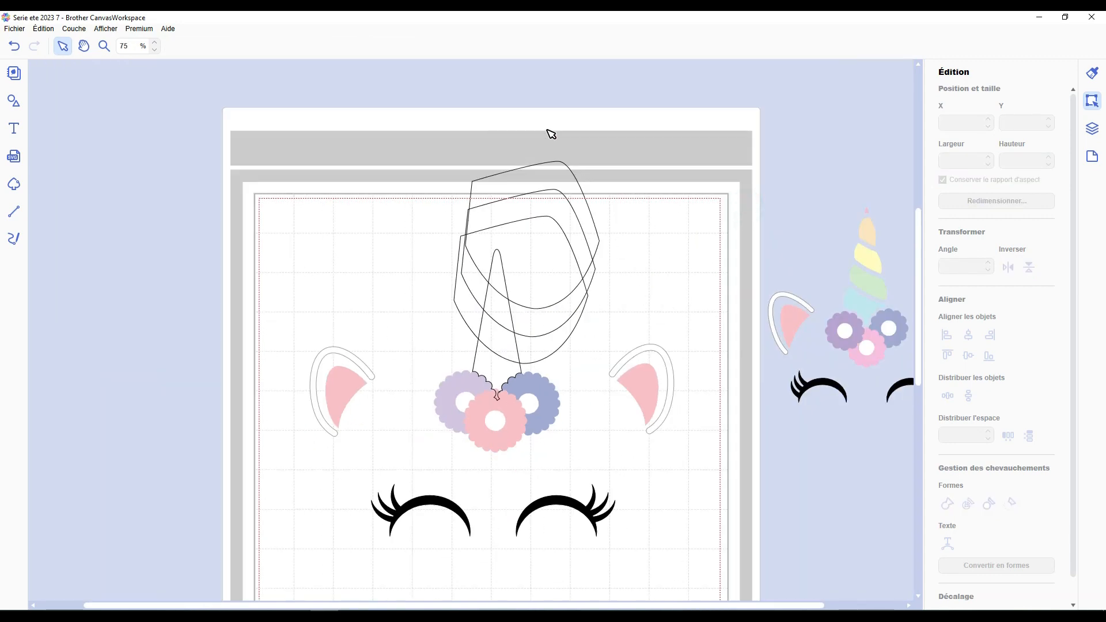
{"action": "left_click_drag", "start_coordinate": [546, 130], "coordinate": [479, 352]}
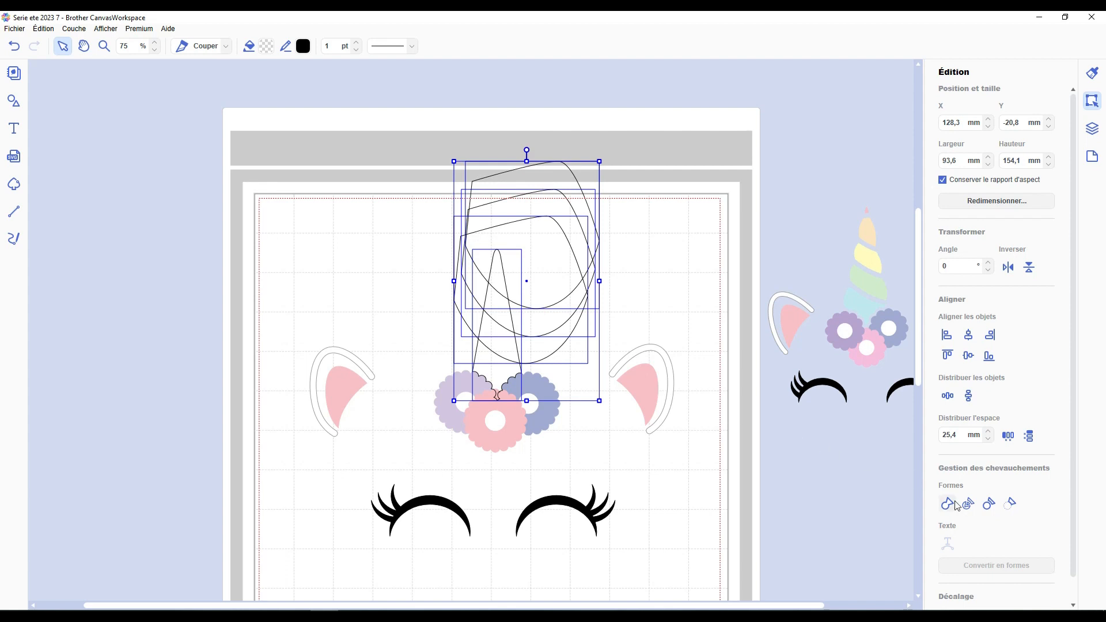
{"action": "left_click", "coordinate": [970, 505]}
{"action": "left_click", "coordinate": [645, 282]}
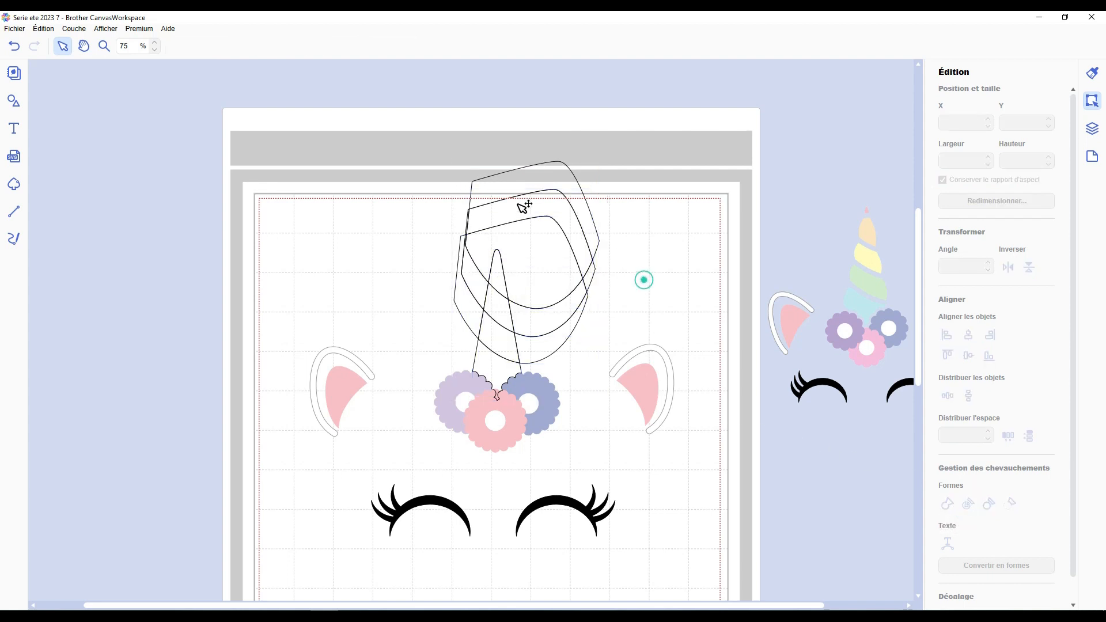
Delete the leftover parts of the three curved shapes that lie outside the horn.
{"action": "left_click", "coordinate": [542, 176]}
{"action": "key", "text": "Delete"}
{"action": "left_click", "coordinate": [548, 208]}
{"action": "key", "text": "Delete"}
{"action": "left_click", "coordinate": [538, 248]}
{"action": "key", "text": "Delete"}
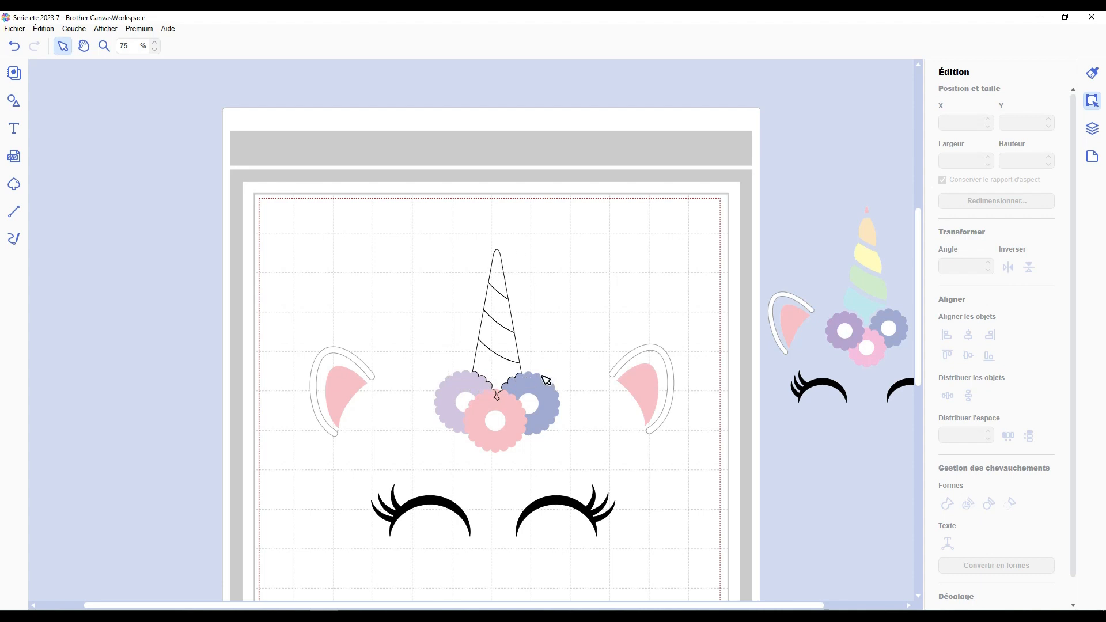
Offset all the horn bands inward by 2.0 mm with rounded corners, leaving the original lines unmodified.
{"action": "left_click", "coordinate": [523, 231]}
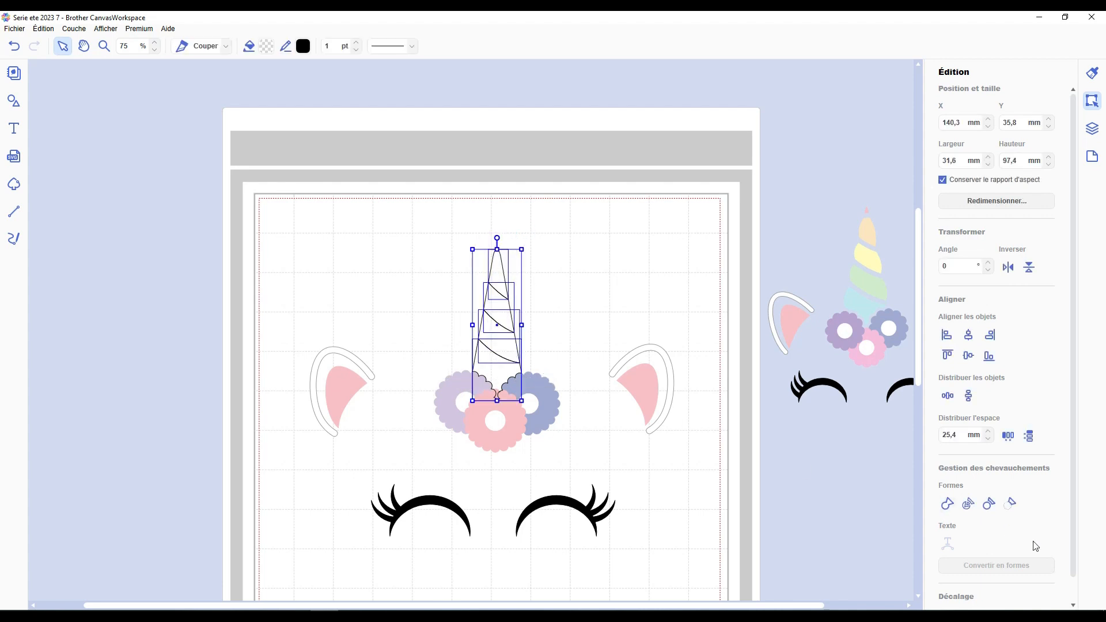
{"action": "scroll", "coordinate": [1029, 553], "scroll_direction": "down", "scroll_amount": 1}
{"action": "left_click", "coordinate": [1018, 593]}
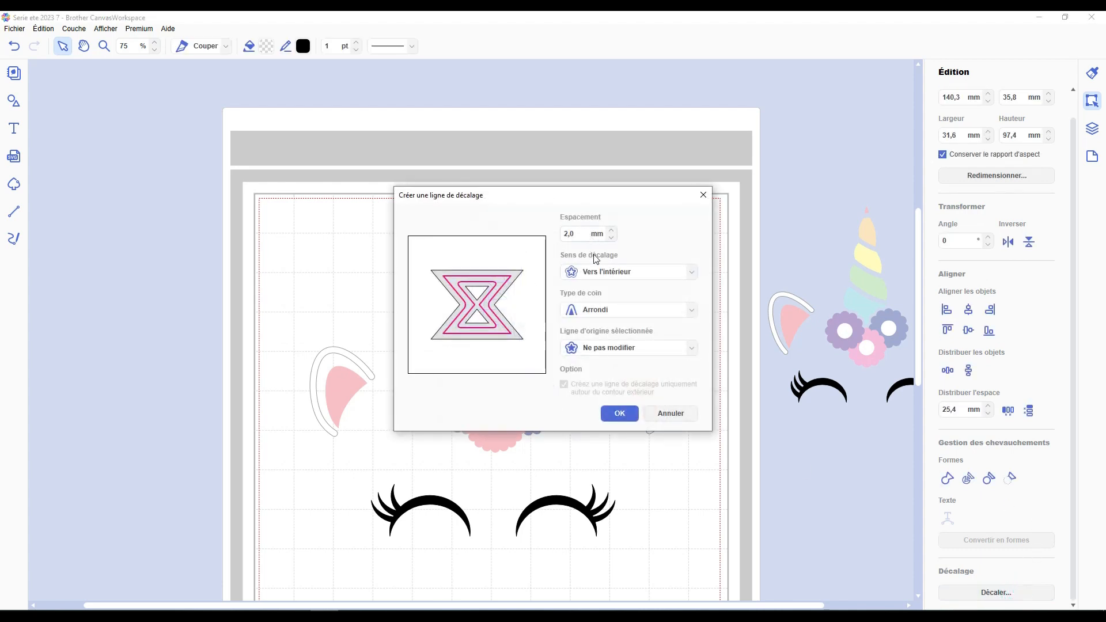
{"action": "left_click", "coordinate": [620, 413]}
{"action": "left_click", "coordinate": [572, 300]}
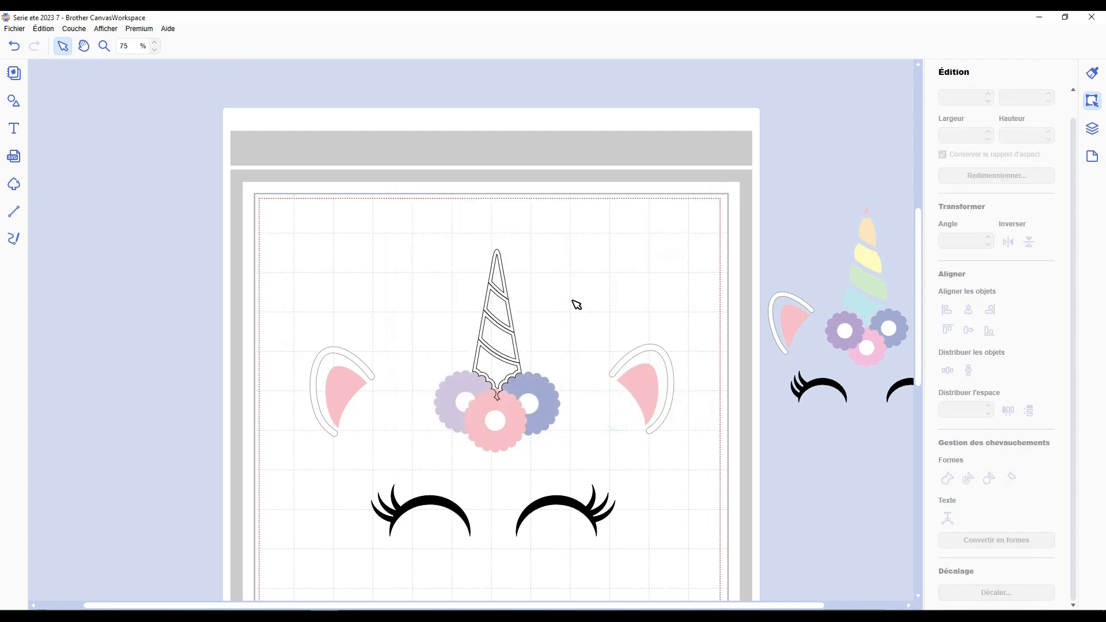
Delete the original outer outlines of the horn bands, keeping only the inset outlines.
{"action": "scroll", "coordinate": [549, 316], "scroll_direction": "up", "scroll_amount": 5}
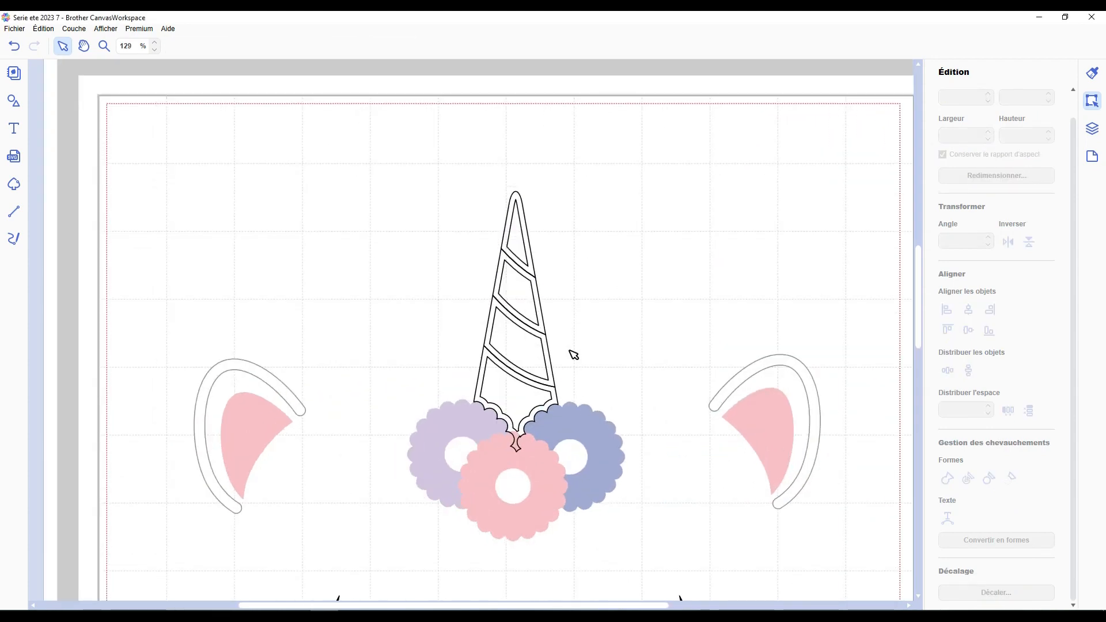
{"action": "left_click", "coordinate": [555, 397]}
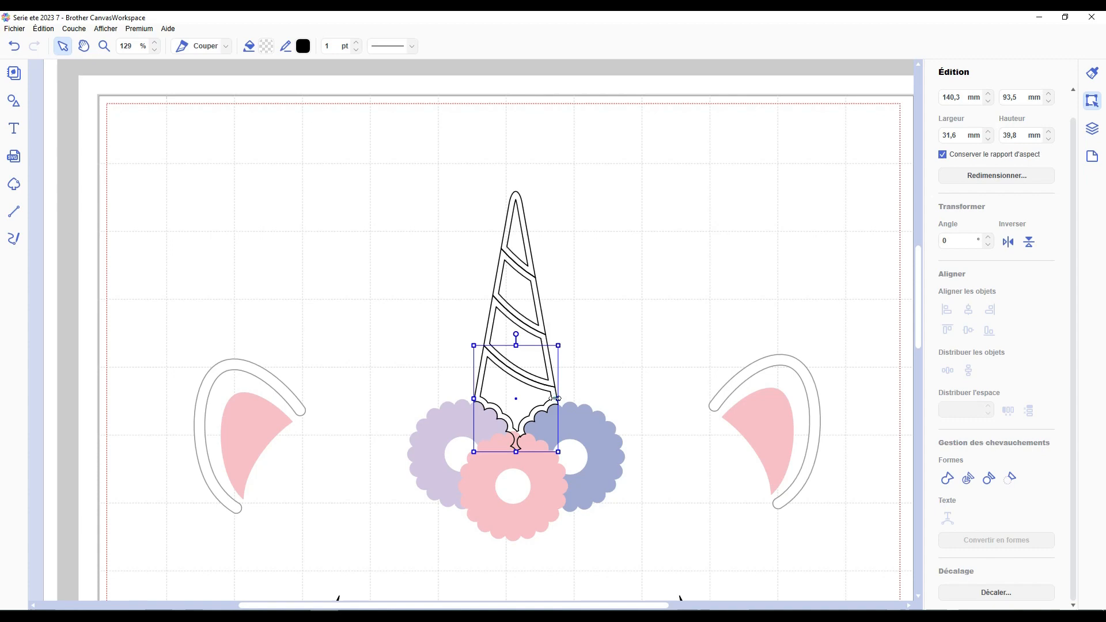
{"action": "key", "text": "Delete"}
{"action": "left_click", "coordinate": [546, 348]}
{"action": "key", "text": "Delete"}
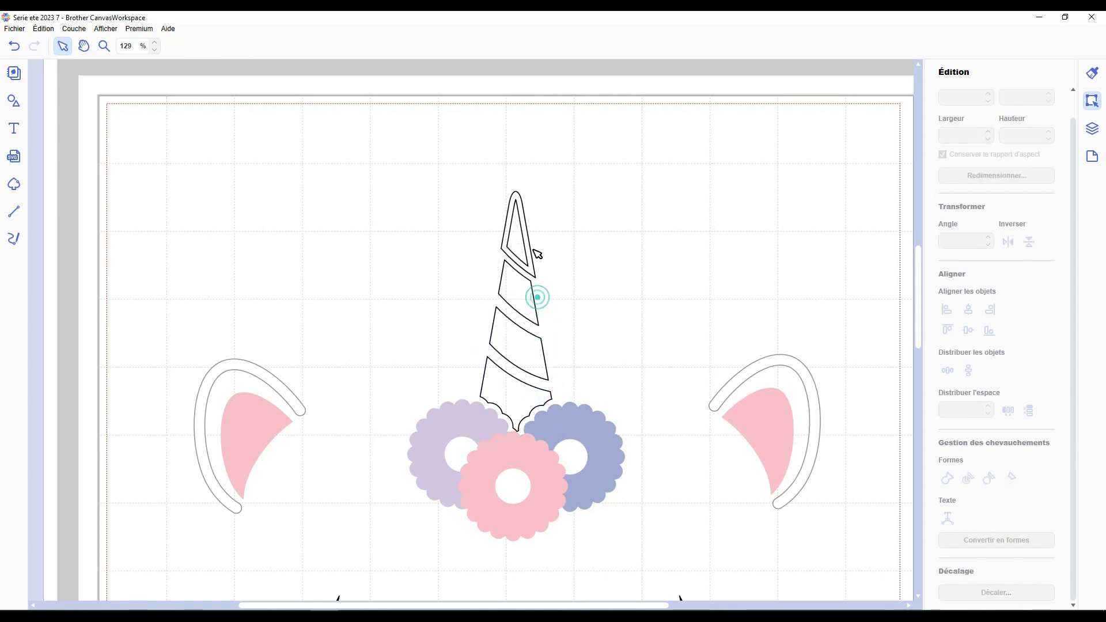
{"action": "scroll", "coordinate": [509, 251], "scroll_direction": "down", "scroll_amount": 3}
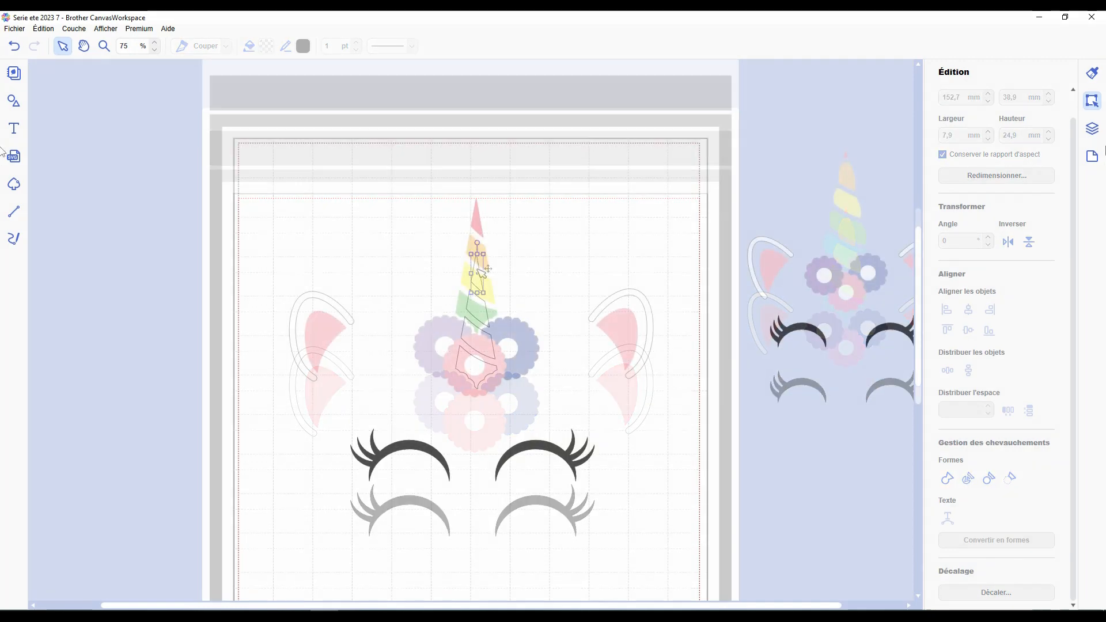
Recolour the right-hand flower light blue.
{"action": "left_click", "coordinate": [1093, 128]}
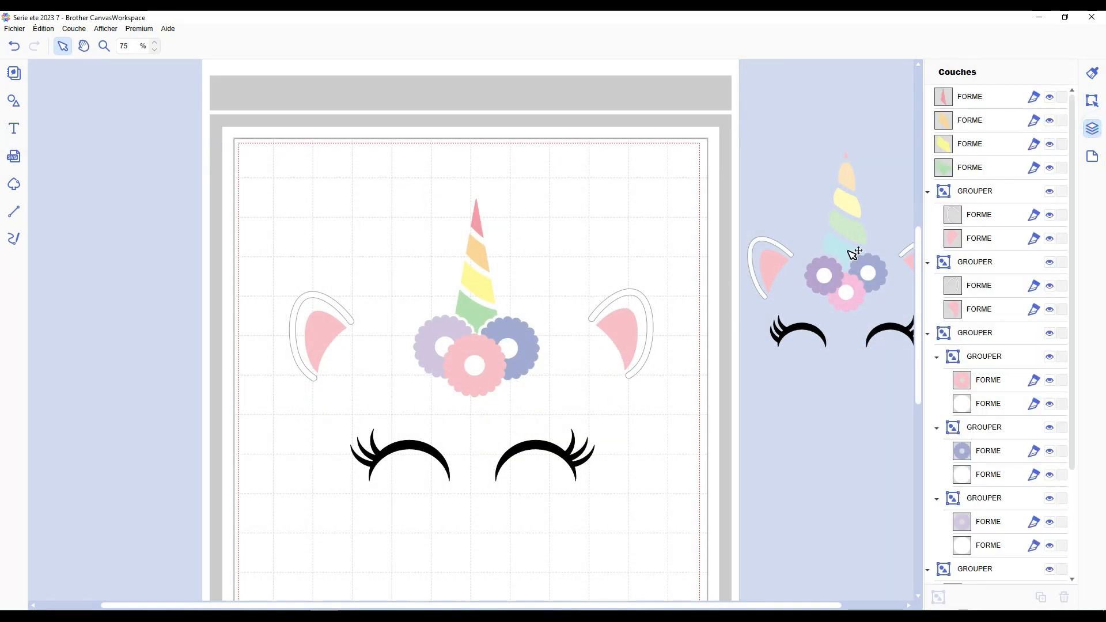
{"action": "scroll", "coordinate": [984, 300], "scroll_direction": "down", "scroll_amount": 4}
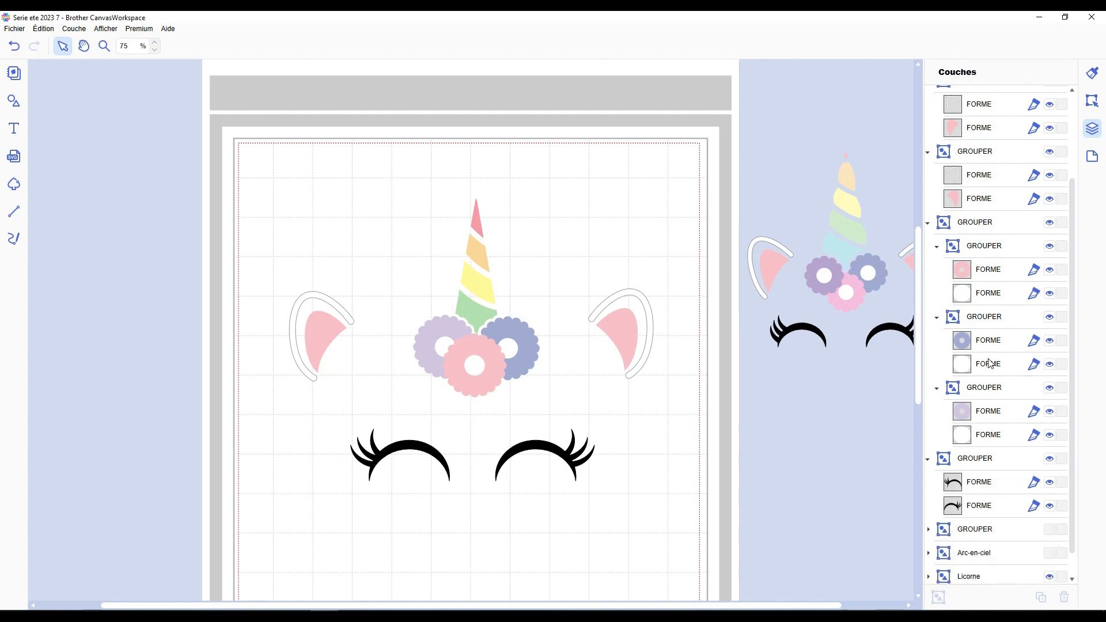
{"action": "left_click", "coordinate": [988, 341]}
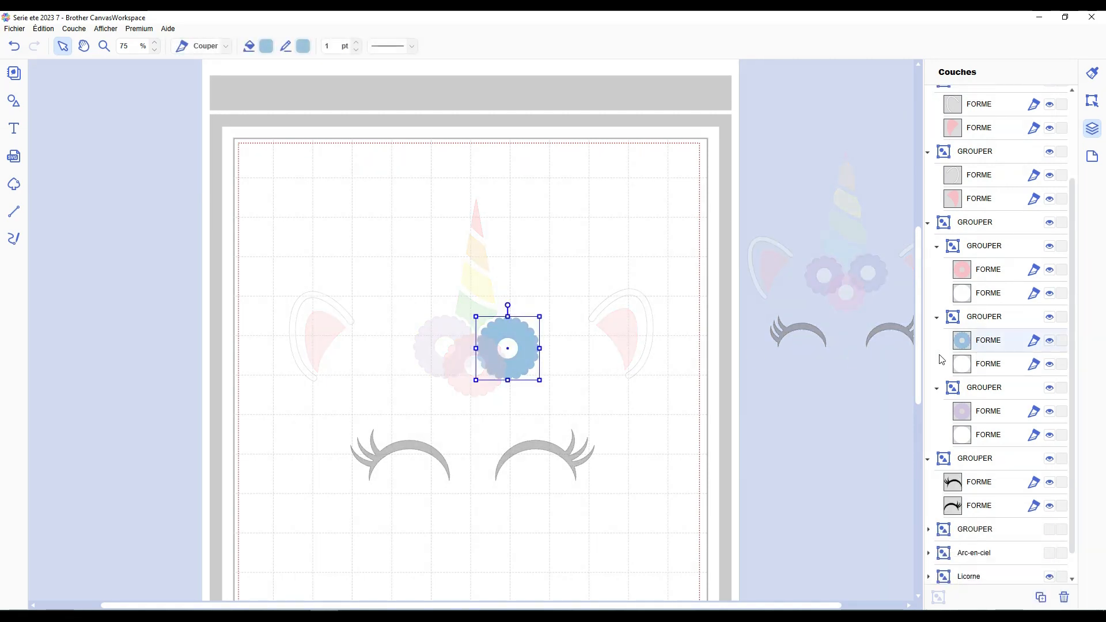
{"action": "left_click", "coordinate": [983, 272]}
Recolour the left-hand flower periwinkle blue and keep the right-hand flower light blue.
{"action": "left_click", "coordinate": [983, 410]}
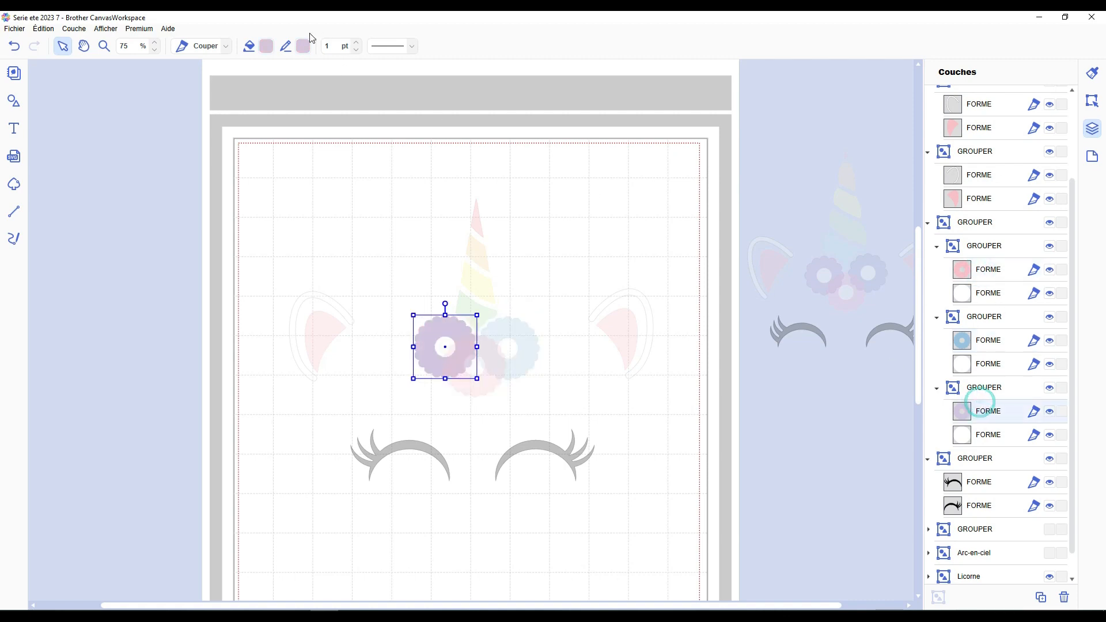
{"action": "left_click", "coordinate": [268, 46]}
{"action": "left_click", "coordinate": [455, 274]}
{"action": "left_click", "coordinate": [640, 390]}
{"action": "left_click", "coordinate": [970, 347]}
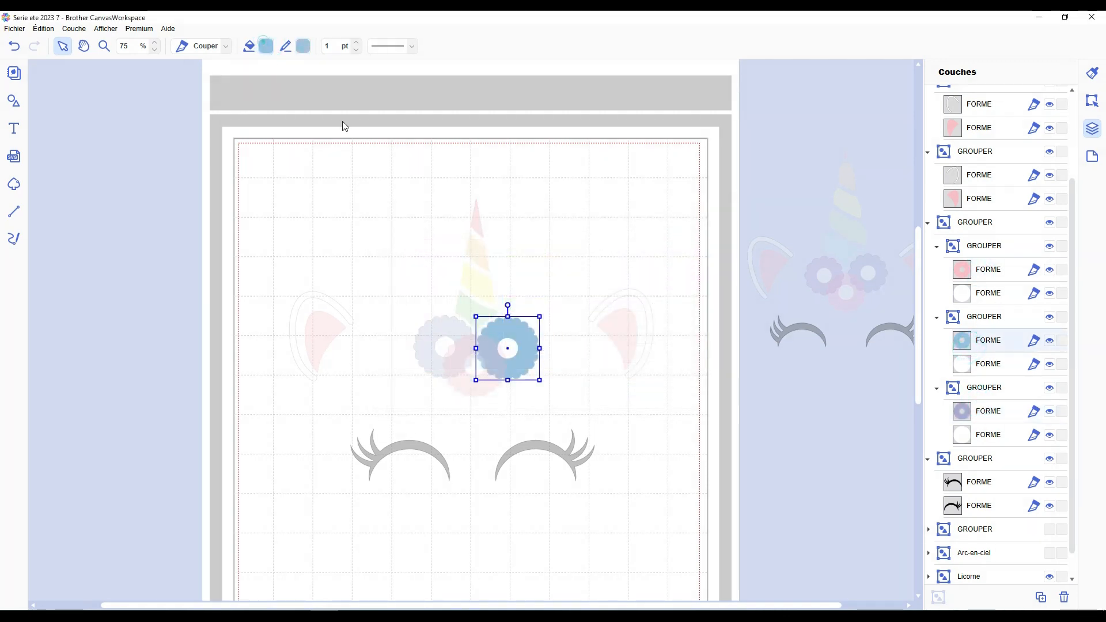
{"action": "left_click", "coordinate": [266, 46]}
{"action": "left_click", "coordinate": [696, 390]}
Recolour the middle pink flower purple.
{"action": "left_click", "coordinate": [999, 264]}
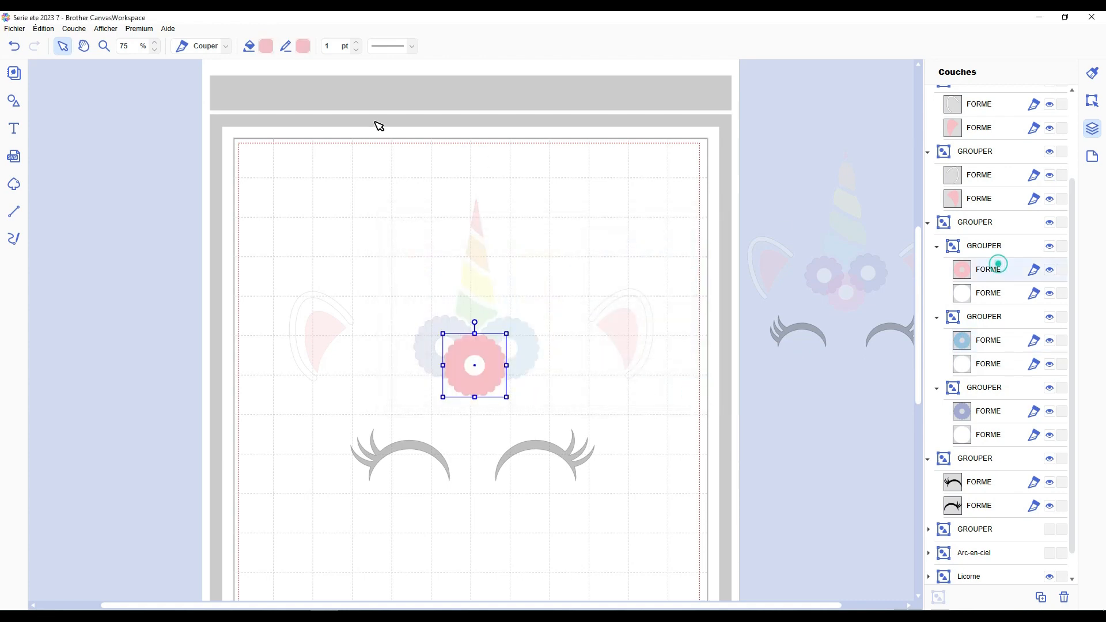
{"action": "left_click", "coordinate": [266, 46]}
{"action": "left_click", "coordinate": [470, 273]}
{"action": "left_click", "coordinate": [640, 391]}
{"action": "left_click", "coordinate": [620, 218]}
{"action": "scroll", "coordinate": [568, 247], "scroll_direction": "down", "scroll_amount": 3}
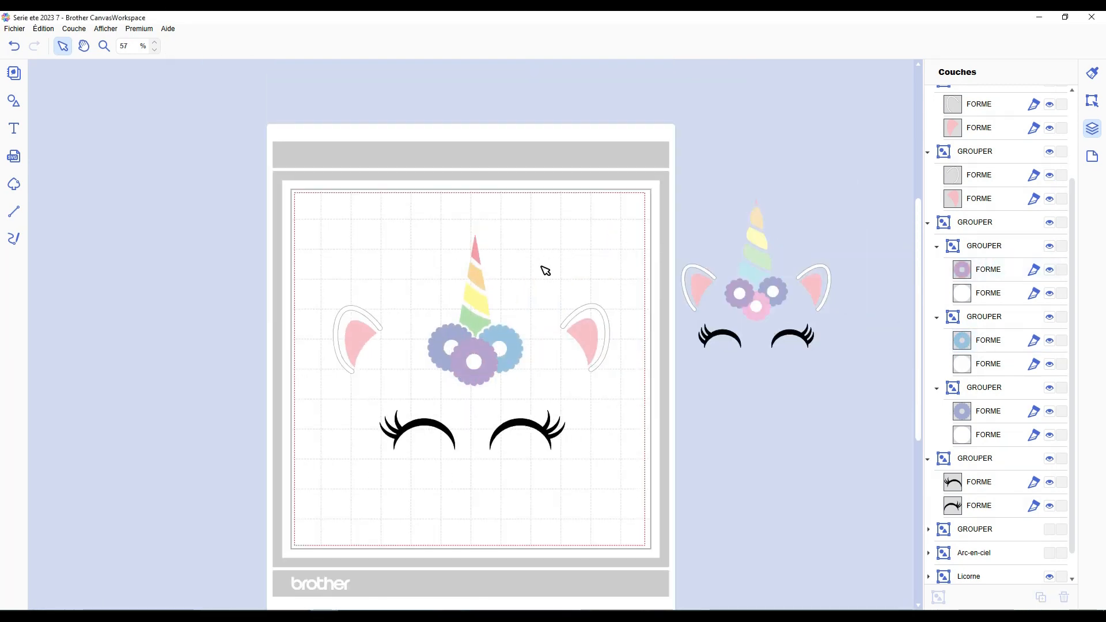
Edit the path of the red horn tip, deleting the extra point just below its apex.
{"action": "left_click", "coordinate": [469, 364]}
{"action": "scroll", "coordinate": [527, 292], "scroll_direction": "up", "scroll_amount": 6}
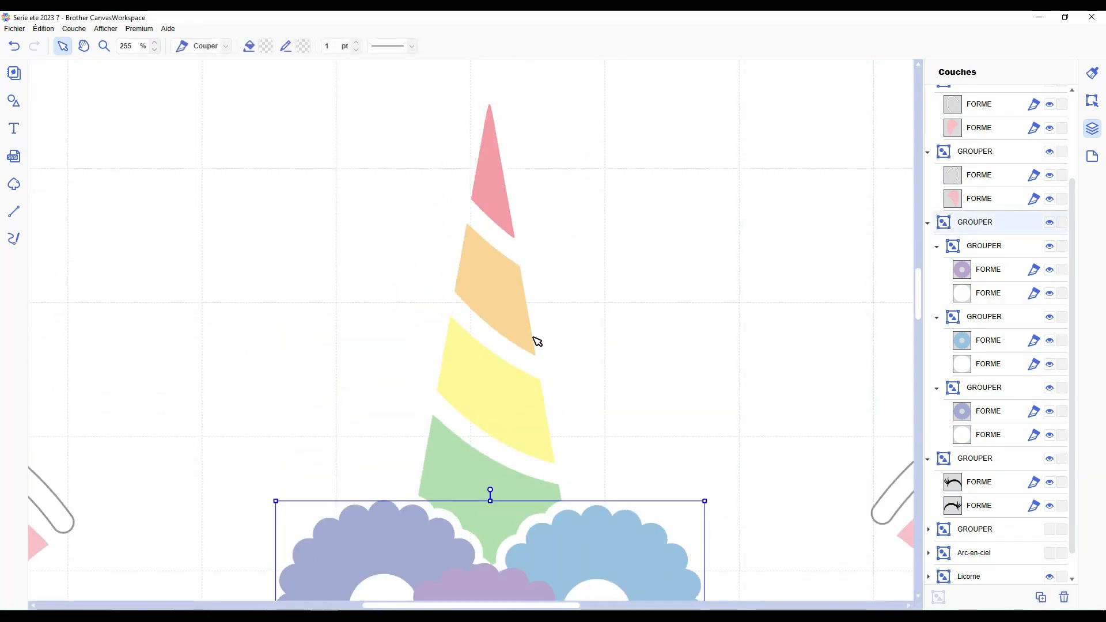
{"action": "scroll", "coordinate": [593, 328], "scroll_direction": "up", "scroll_amount": 2}
{"action": "left_click", "coordinate": [486, 237]}
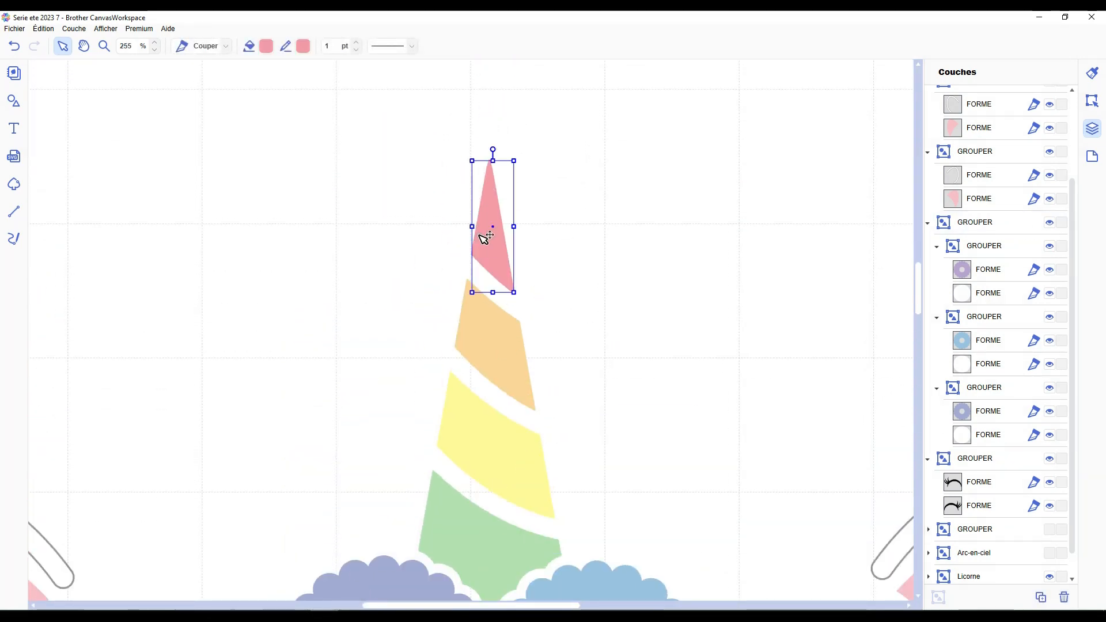
{"action": "double_click", "coordinate": [484, 238]}
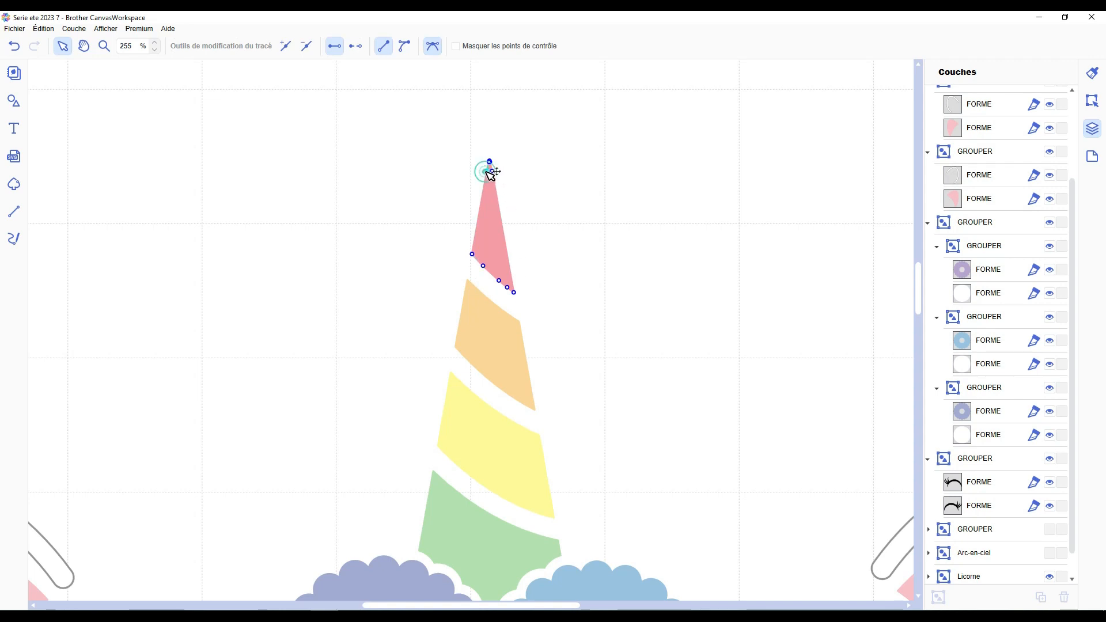
{"action": "left_click", "coordinate": [472, 254]}
{"action": "key", "text": "Delete"}
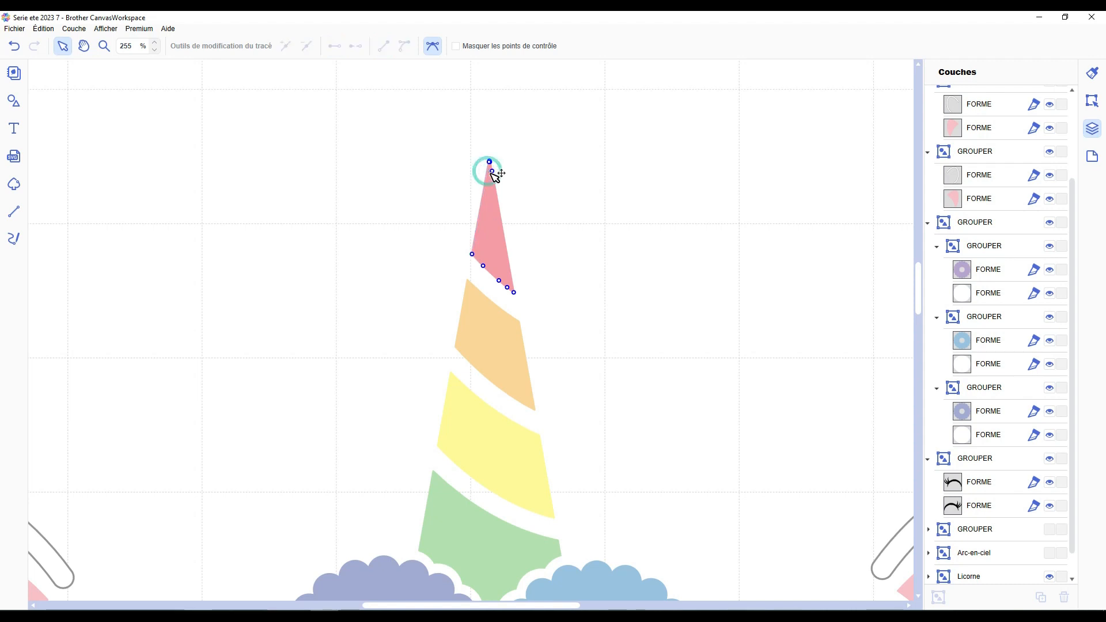
{"action": "left_click", "coordinate": [492, 172]}
{"action": "key", "text": "Delete"}
{"action": "left_click", "coordinate": [472, 254]}
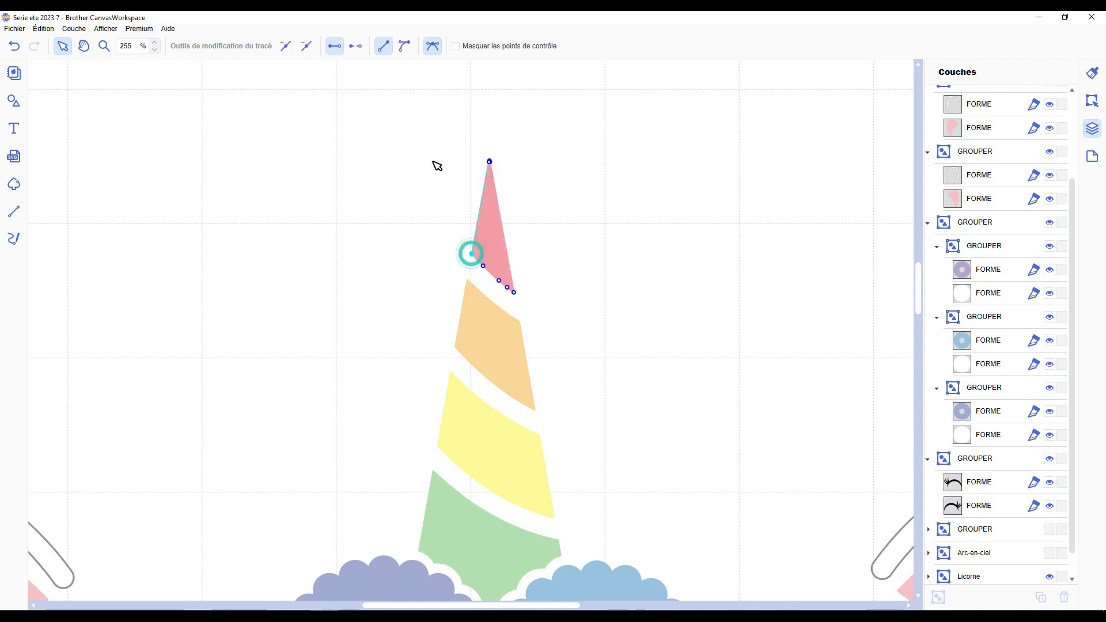
Convert the left and right straight edges of the horn's pinkish-red tip into curved segments.
{"action": "left_click", "coordinate": [406, 47]}
{"action": "left_click", "coordinate": [517, 292]}
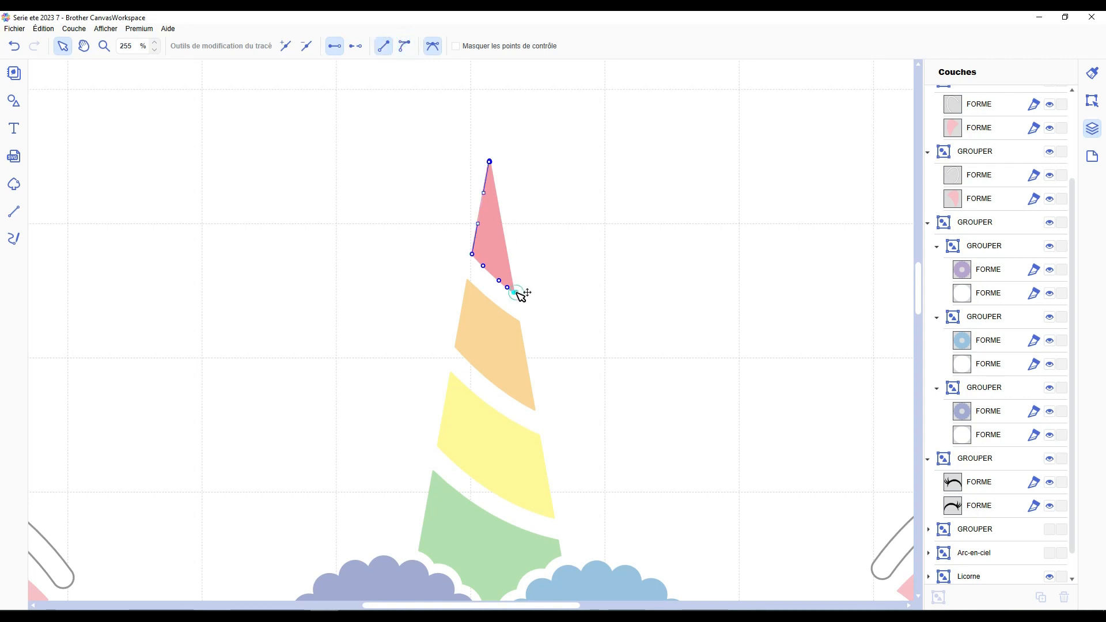
{"action": "scroll", "coordinate": [510, 181], "scroll_direction": "up", "scroll_amount": 5}
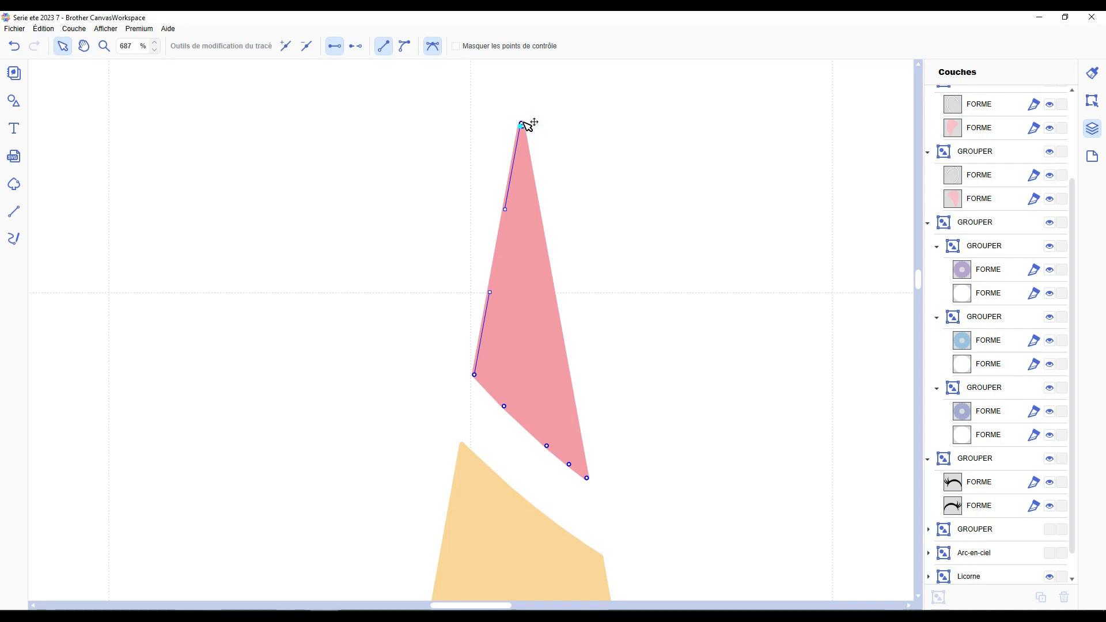
{"action": "left_click", "coordinate": [533, 136]}
{"action": "left_click", "coordinate": [523, 125]}
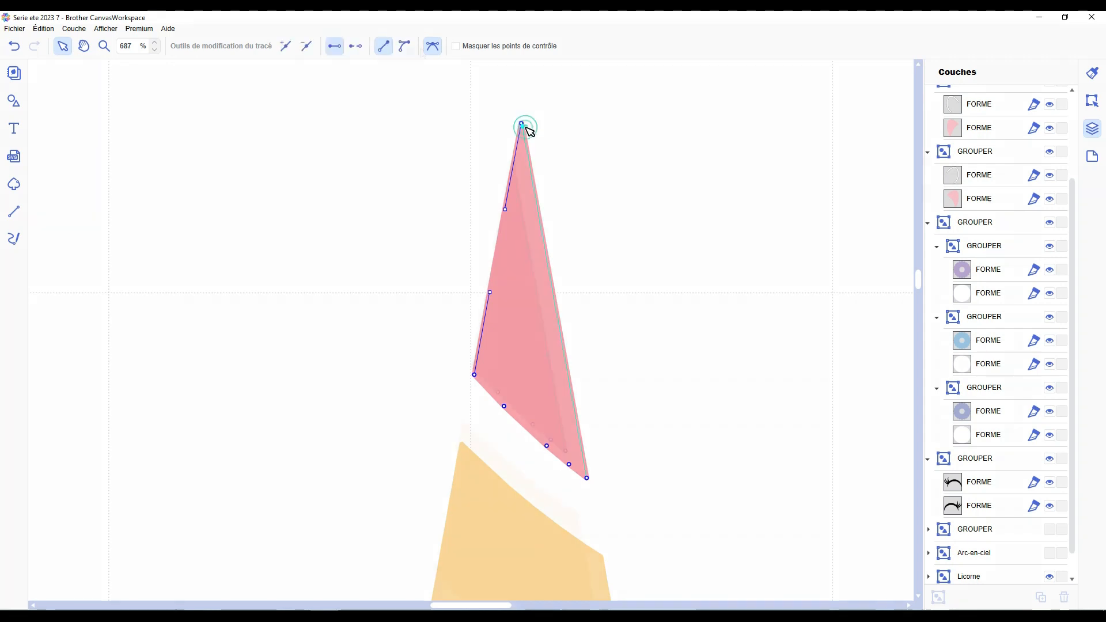
{"action": "scroll", "coordinate": [524, 126], "scroll_direction": "down", "scroll_amount": 1}
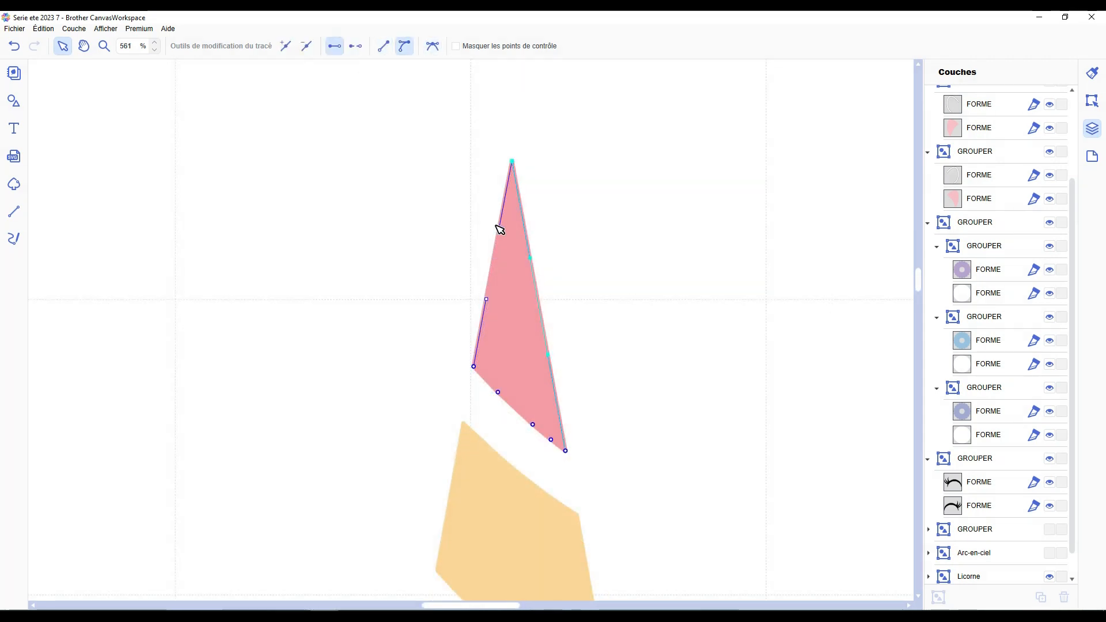
Bulge both sides of the horn's pinkish-red tip outward by pulling their curve handles away from the shape.
{"action": "left_click_drag", "start_coordinate": [499, 232], "coordinate": [476, 218]}
{"action": "left_click_drag", "start_coordinate": [488, 300], "coordinate": [464, 302]}
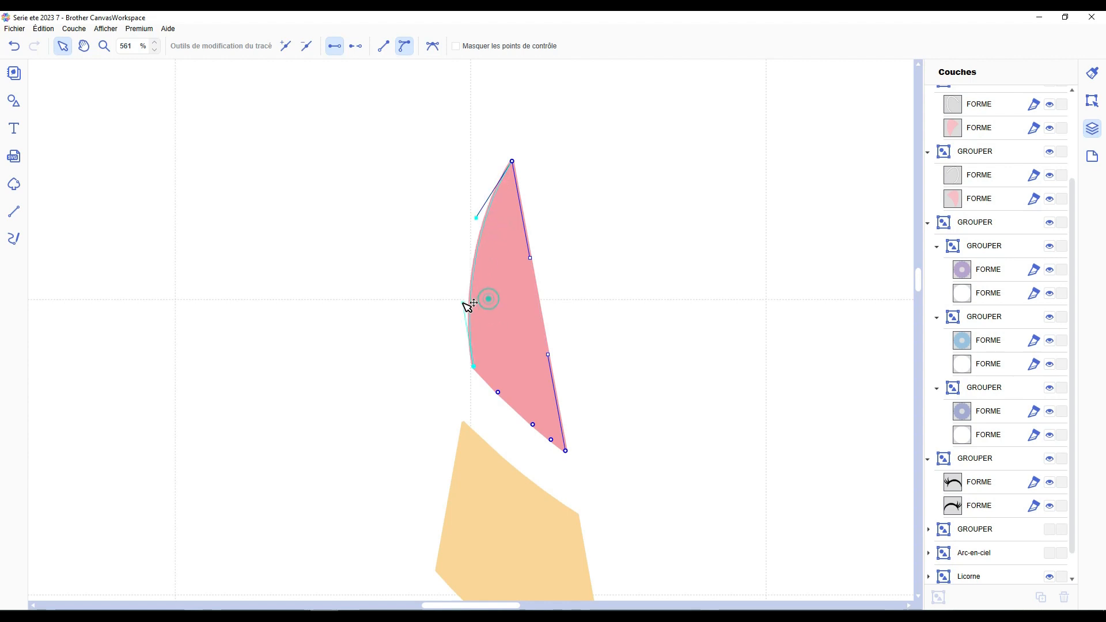
{"action": "left_click_drag", "start_coordinate": [531, 258], "coordinate": [559, 252]}
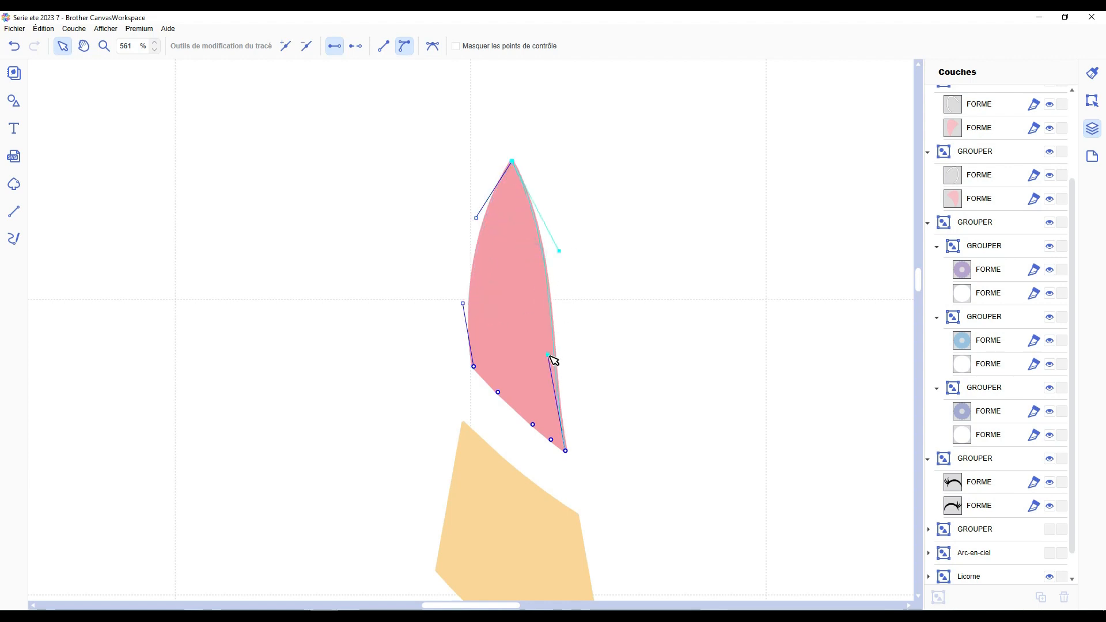
{"action": "left_click_drag", "start_coordinate": [550, 356], "coordinate": [574, 379]}
Open the orange horn segment for point editing and convert its left and right edges into curves.
{"action": "scroll", "coordinate": [660, 385], "scroll_direction": "down", "scroll_amount": 5}
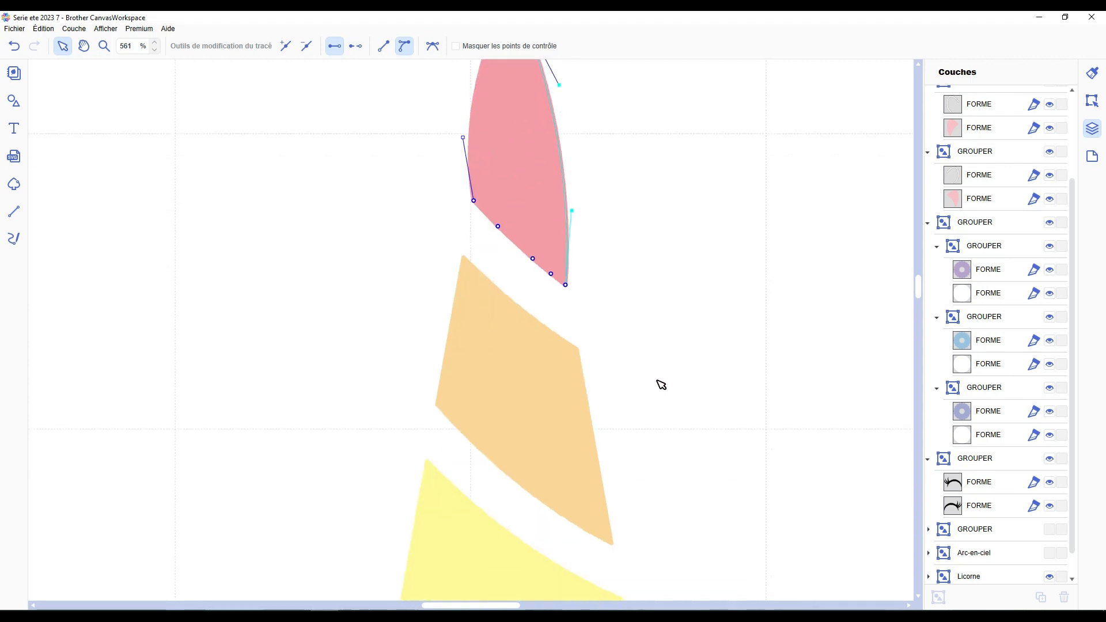
{"action": "scroll", "coordinate": [658, 381], "scroll_direction": "down", "scroll_amount": 1}
{"action": "left_click", "coordinate": [486, 314]}
{"action": "left_click", "coordinate": [485, 315]}
{"action": "double_click", "coordinate": [485, 314]}
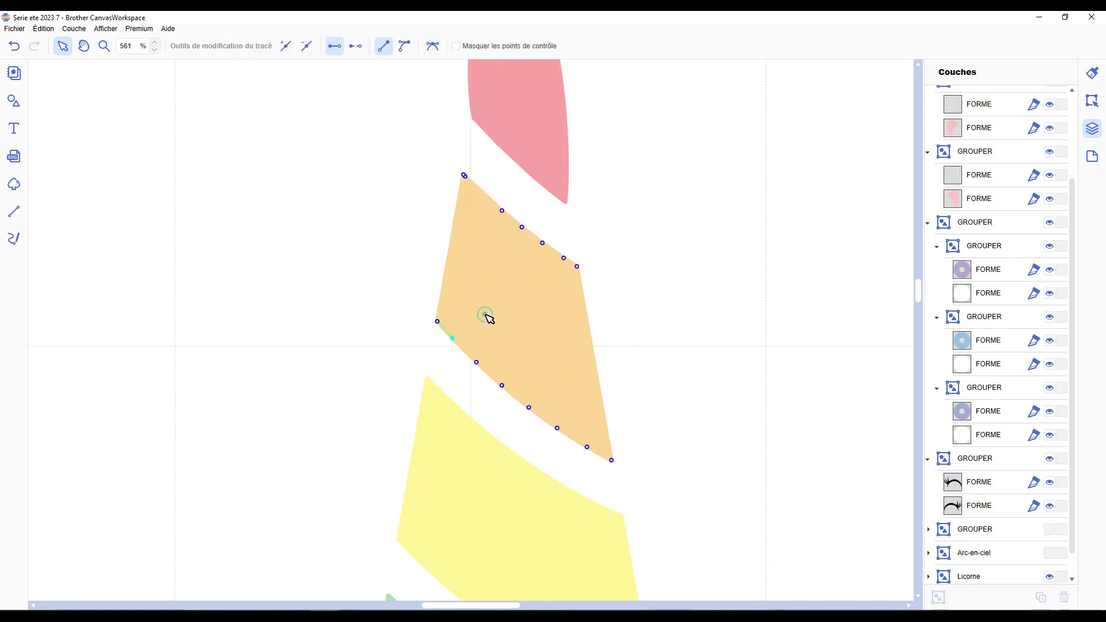
{"action": "left_click", "coordinate": [464, 175]}
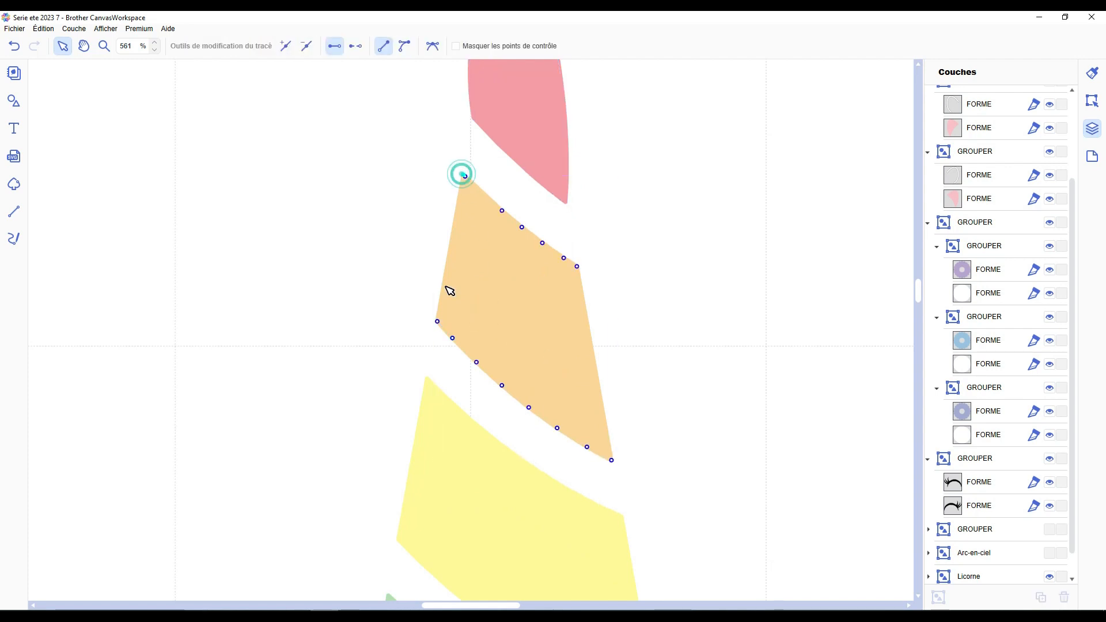
{"action": "left_click", "coordinate": [438, 322]}
{"action": "left_click", "coordinate": [406, 46]}
{"action": "left_click", "coordinate": [578, 267]}
{"action": "left_click", "coordinate": [405, 45]}
Round the left and right sides of the orange horn segment outward with their curve handles.
{"action": "left_click_drag", "start_coordinate": [455, 223], "coordinate": [438, 219]}
{"action": "left_click_drag", "start_coordinate": [446, 273], "coordinate": [430, 271]}
{"action": "left_click_drag", "start_coordinate": [590, 330], "coordinate": [608, 327]}
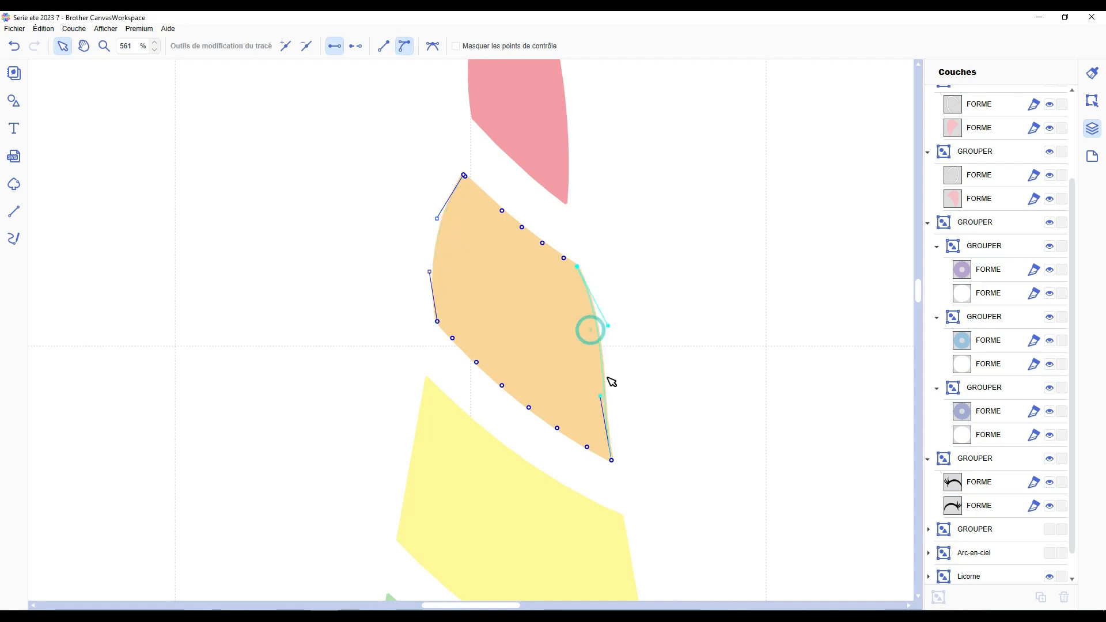
{"action": "left_click_drag", "start_coordinate": [601, 396], "coordinate": [625, 403]}
Edit the points of the yellow horn segment, convert its left edge to a curve and bulge it outward.
{"action": "scroll", "coordinate": [629, 410], "scroll_direction": "down", "scroll_amount": 9}
{"action": "left_click", "coordinate": [500, 291]}
{"action": "double_click", "coordinate": [501, 290]}
{"action": "left_click", "coordinate": [426, 130]}
{"action": "left_click", "coordinate": [398, 291]}
{"action": "left_click", "coordinate": [405, 44]}
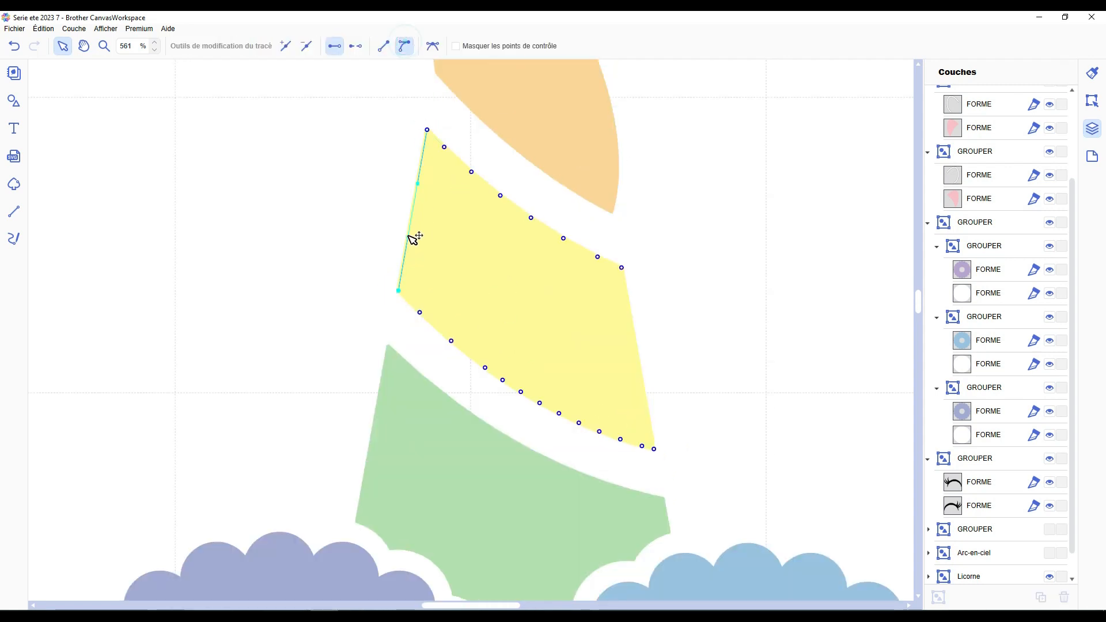
{"action": "left_click_drag", "start_coordinate": [408, 237], "coordinate": [392, 233]}
{"action": "left_click_drag", "start_coordinate": [418, 184], "coordinate": [400, 176]}
Convert the right edge of the yellow horn segment to a curve and bulge it outward.
{"action": "left_click", "coordinate": [622, 267]}
{"action": "left_click", "coordinate": [405, 44]}
{"action": "left_click_drag", "start_coordinate": [633, 328], "coordinate": [651, 322]}
{"action": "left_click_drag", "start_coordinate": [643, 389], "coordinate": [661, 390]}
Open the green horn base for point editing and convert its left and right side edges into curves.
{"action": "scroll", "coordinate": [657, 389], "scroll_direction": "down", "scroll_amount": 3}
{"action": "left_click", "coordinate": [460, 315]}
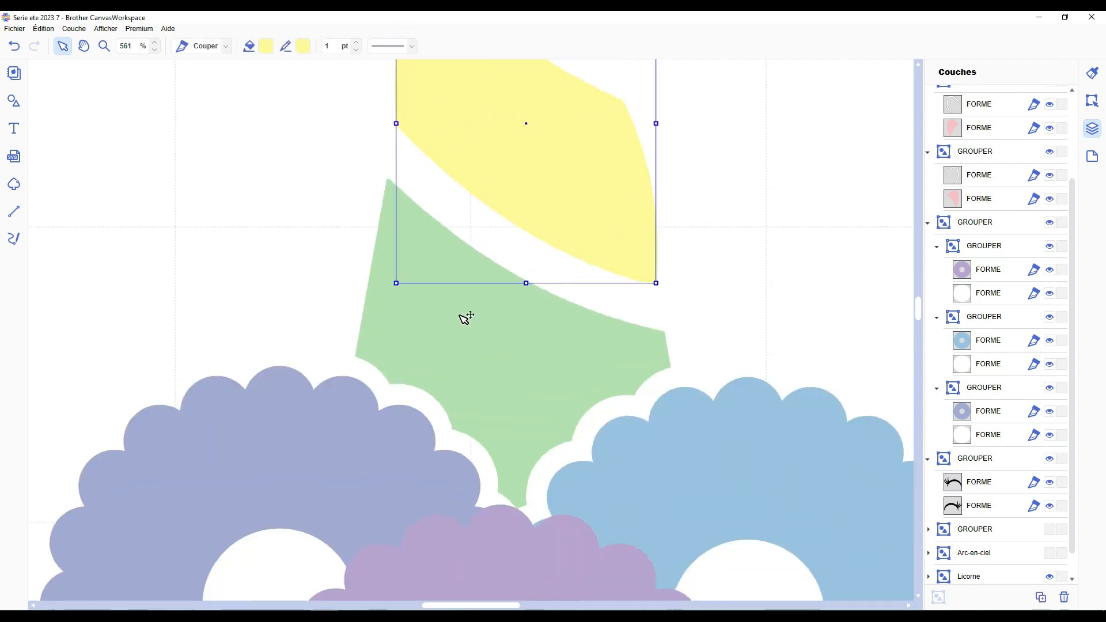
{"action": "double_click", "coordinate": [464, 318]}
{"action": "scroll", "coordinate": [306, 388], "scroll_direction": "up", "scroll_amount": 4}
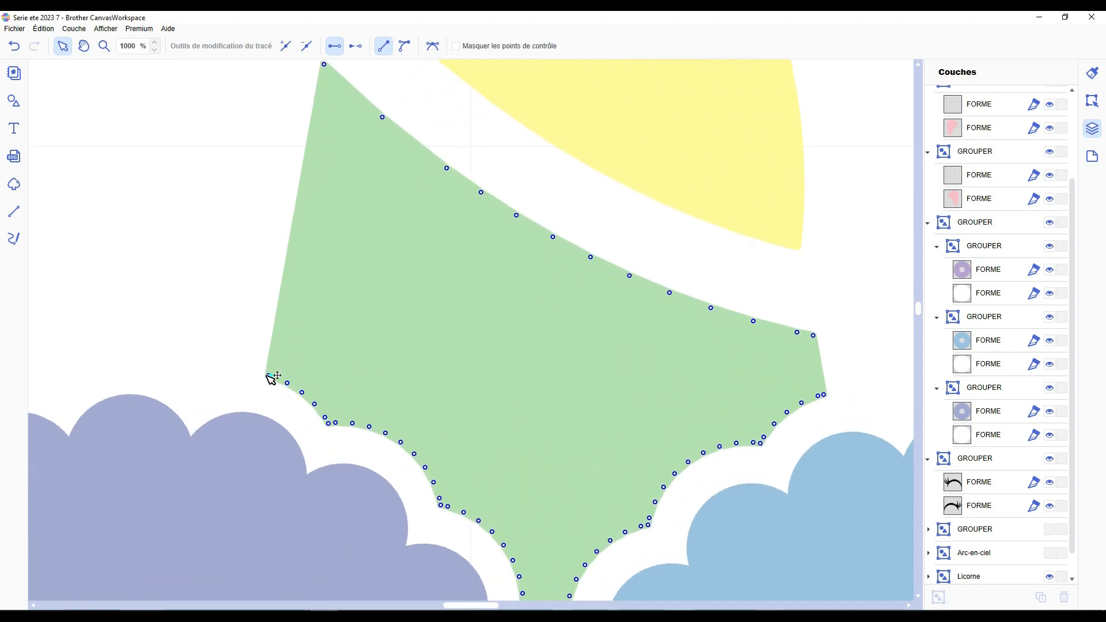
{"action": "key", "text": "Delete"}
{"action": "left_click", "coordinate": [269, 376]}
{"action": "left_click", "coordinate": [406, 50]}
{"action": "left_click", "coordinate": [826, 395]}
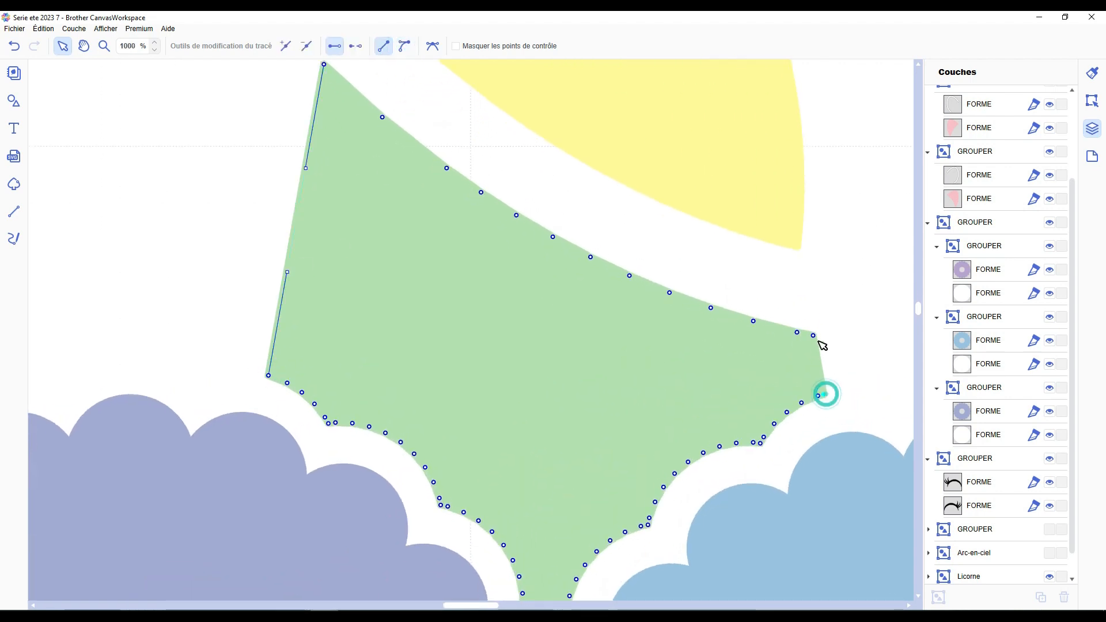
{"action": "left_click", "coordinate": [814, 336]}
{"action": "left_click", "coordinate": [408, 43]}
Pull the curve handles on both sides of the green horn base outward and finish its point editing.
{"action": "left_click_drag", "start_coordinate": [305, 169], "coordinate": [266, 144]}
{"action": "left_click_drag", "start_coordinate": [286, 273], "coordinate": [237, 269]}
{"action": "left_click_drag", "start_coordinate": [817, 355], "coordinate": [832, 353]}
{"action": "left_click_drag", "start_coordinate": [821, 375], "coordinate": [836, 383]}
{"action": "left_click", "coordinate": [859, 354]}
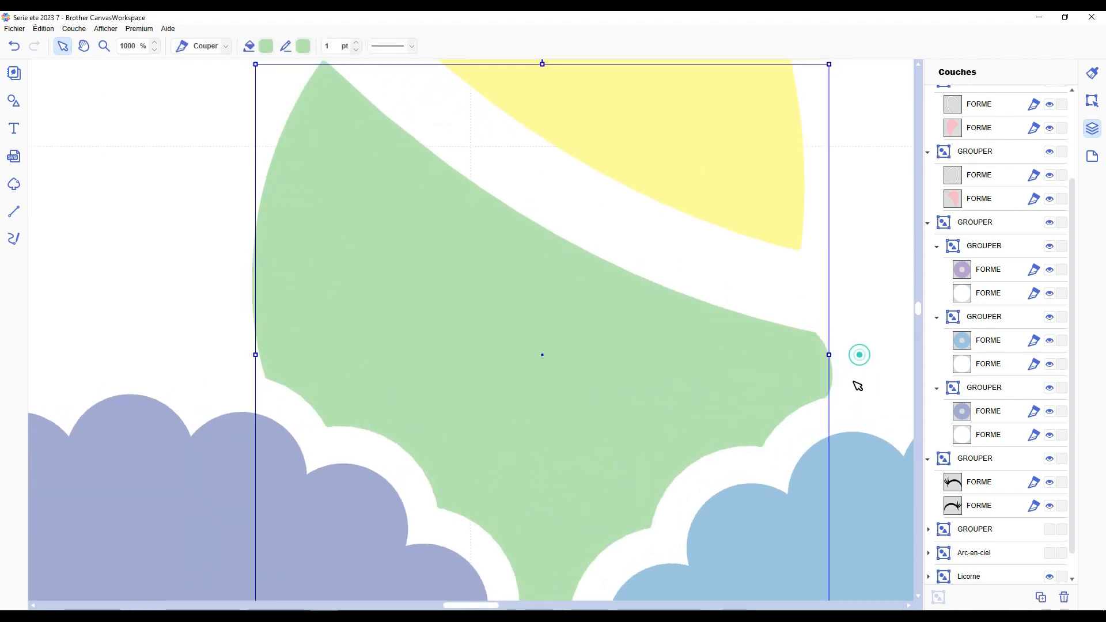
Move the right and left ears inward, closer to the flowers and horn.
{"action": "scroll", "coordinate": [772, 374], "scroll_direction": "down", "scroll_amount": 6}
{"action": "scroll", "coordinate": [767, 377], "scroll_direction": "down", "scroll_amount": 10}
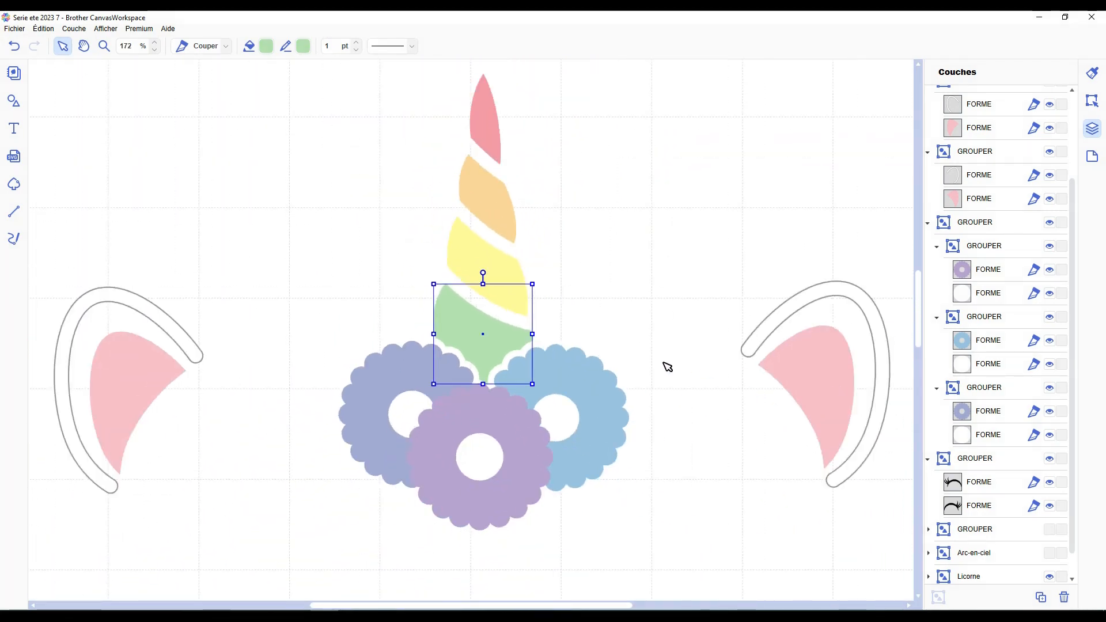
{"action": "left_click", "coordinate": [595, 290]}
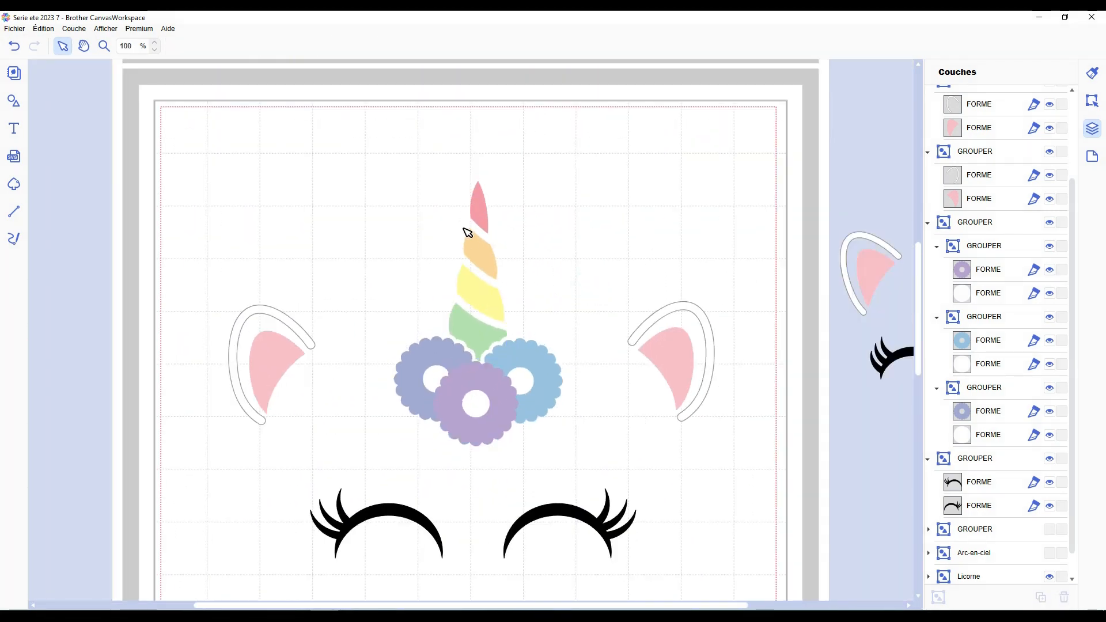
{"action": "scroll", "coordinate": [563, 348], "scroll_direction": "down", "scroll_amount": 4}
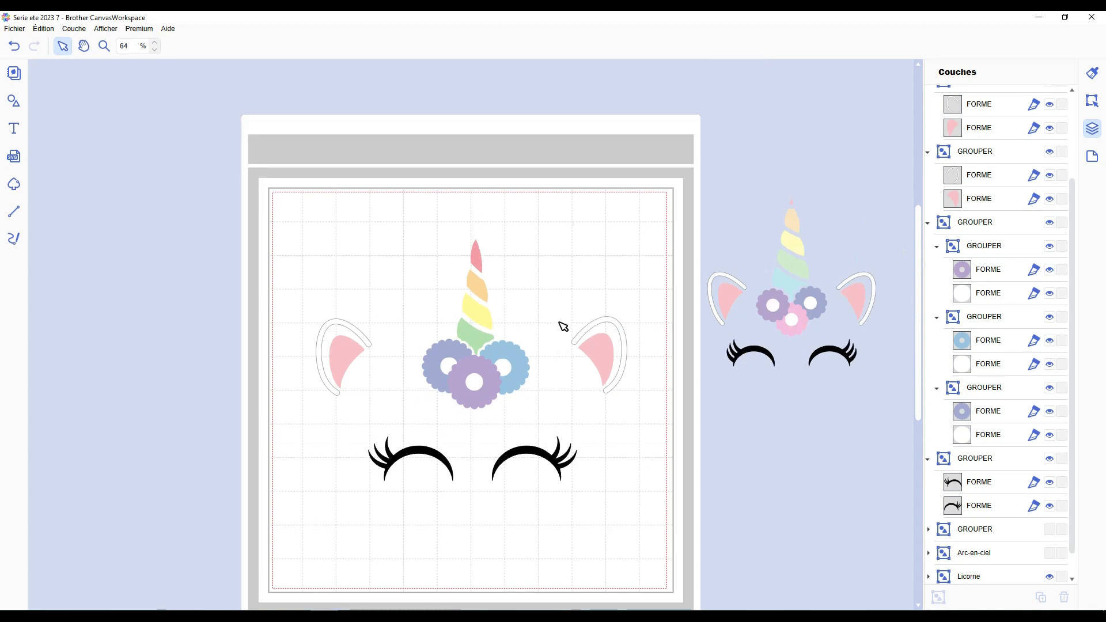
{"action": "scroll", "coordinate": [563, 316], "scroll_direction": "down", "scroll_amount": 1}
{"action": "left_click_drag", "start_coordinate": [608, 300], "coordinate": [588, 298]}
{"action": "left_click_drag", "start_coordinate": [346, 286], "coordinate": [369, 287]}
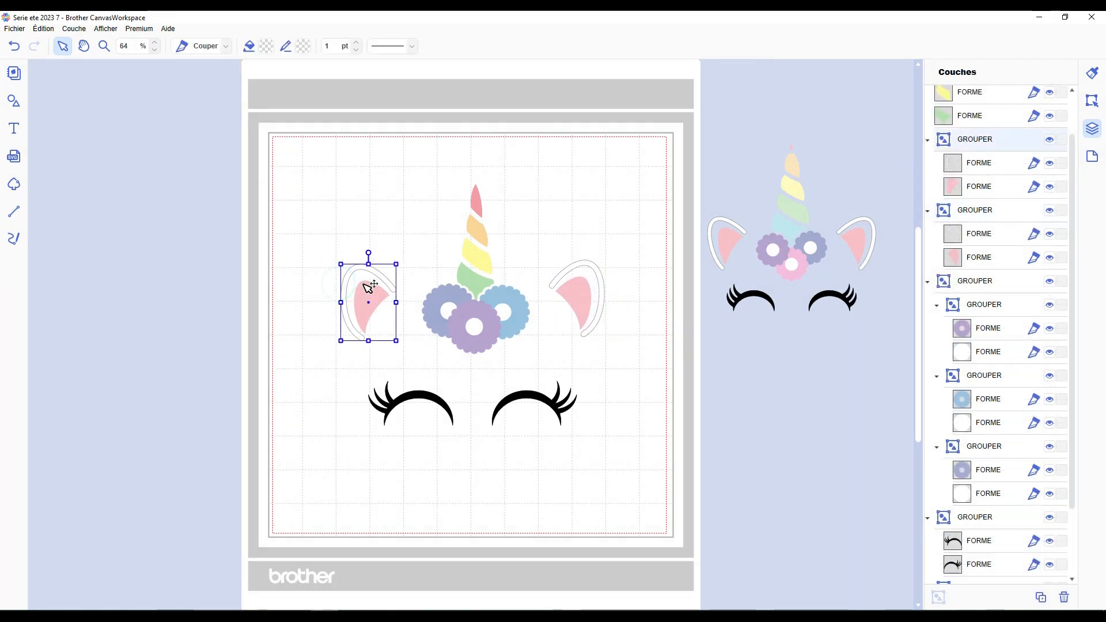
Select both ears and align them with each other on their vertical middle.
{"action": "left_click", "coordinate": [583, 298], "text": "shift"}
{"action": "left_click", "coordinate": [1093, 101]}
{"action": "left_click", "coordinate": [969, 356]}
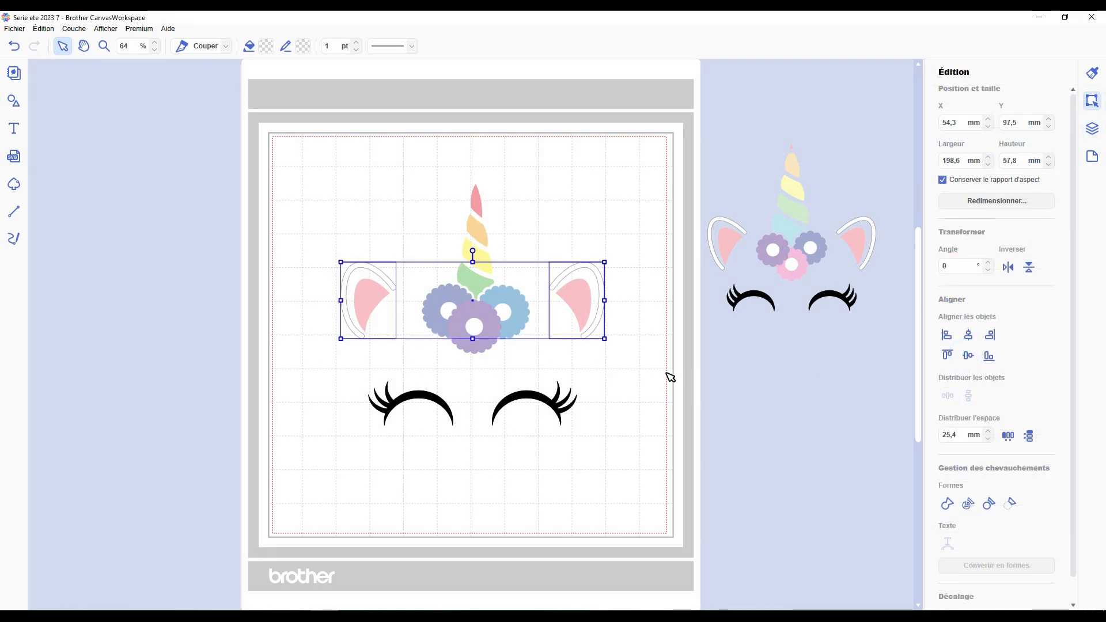
Scale the two ears down together to about 189.8 × 55.2 mm and group them.
{"action": "left_click_drag", "start_coordinate": [608, 337], "coordinate": [599, 337]}
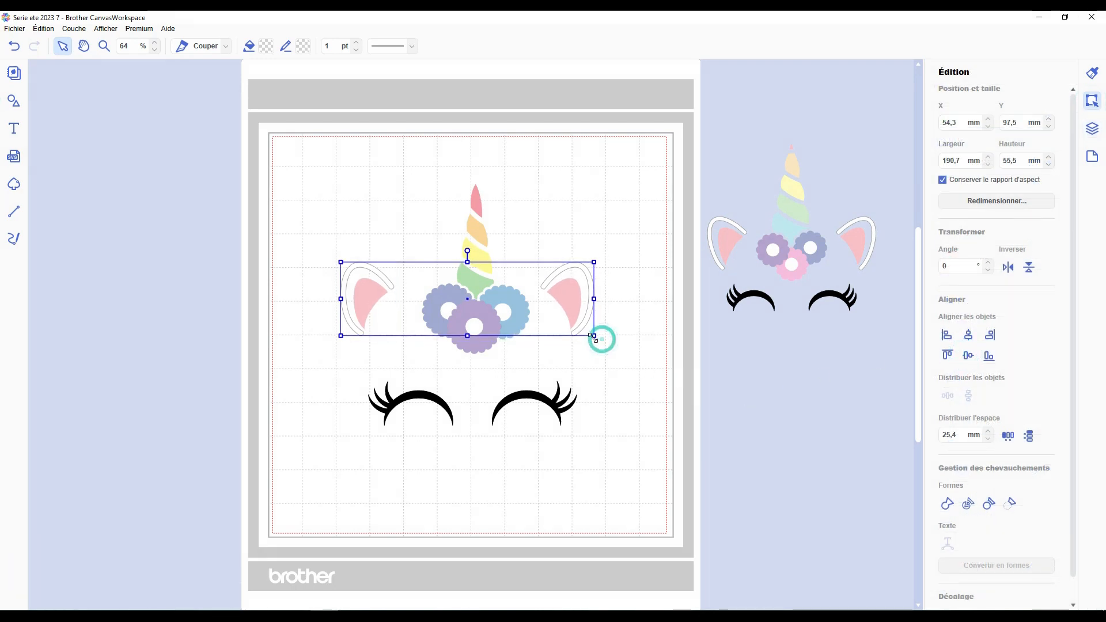
{"action": "left_click", "coordinate": [625, 362]}
{"action": "left_click", "coordinate": [587, 298]}
{"action": "left_click", "coordinate": [381, 298], "text": "shift"}
{"action": "key", "text": "ctrl+g"}
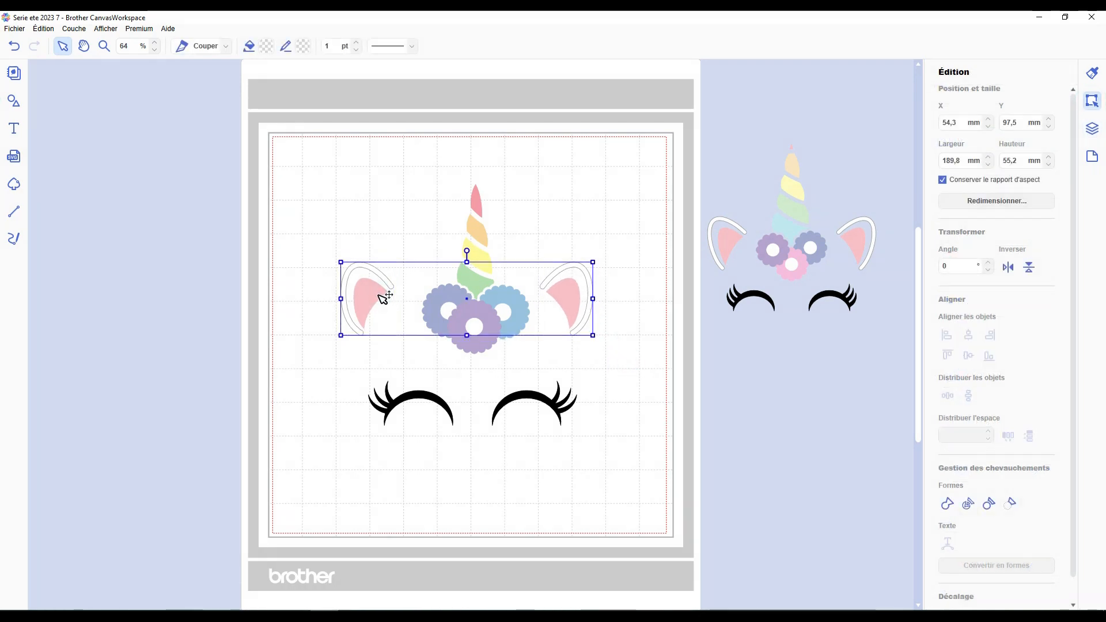
Group the four horn segments together with the three flowers.
{"action": "left_click", "coordinate": [477, 245]}
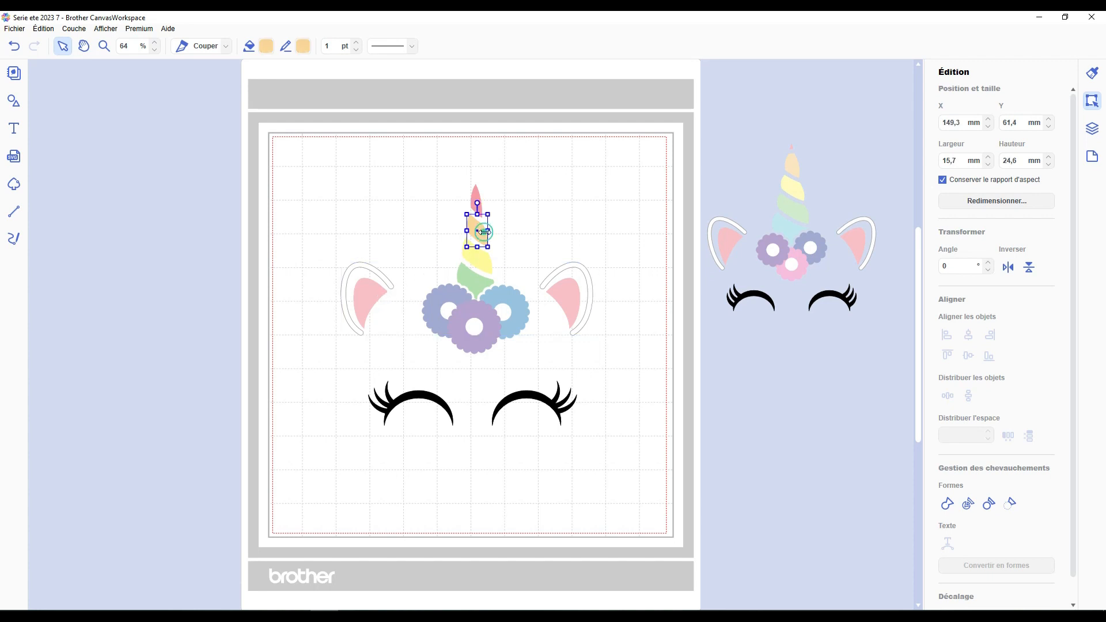
{"action": "left_click", "coordinate": [479, 199], "text": "shift"}
{"action": "left_click", "coordinate": [479, 260], "text": "shift"}
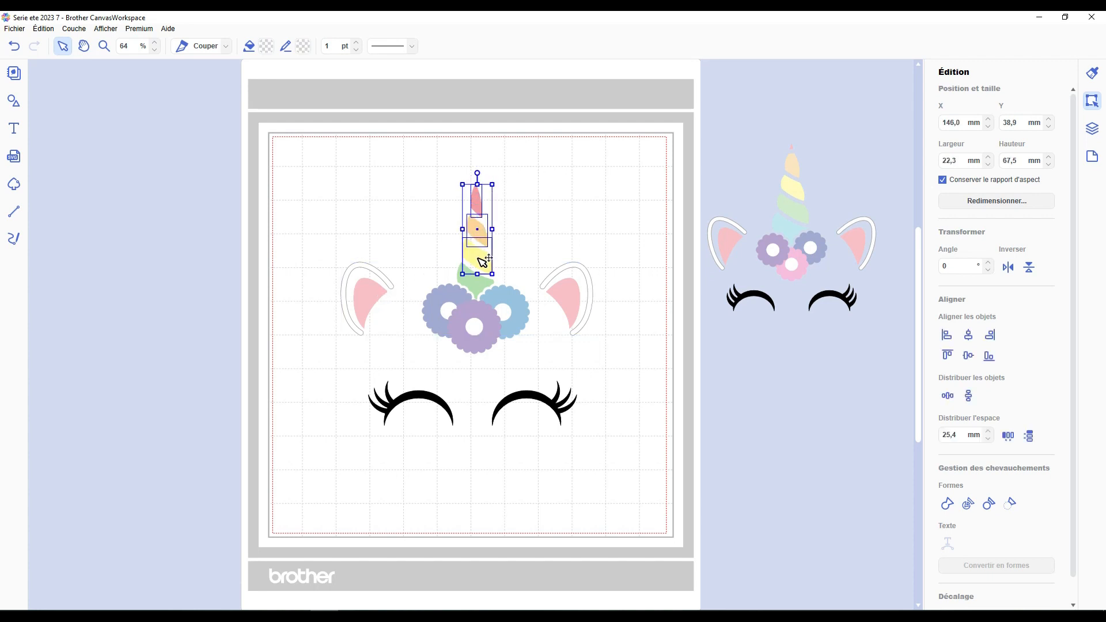
{"action": "left_click", "coordinate": [473, 282], "text": "shift"}
{"action": "left_click", "coordinate": [442, 304], "text": "shift"}
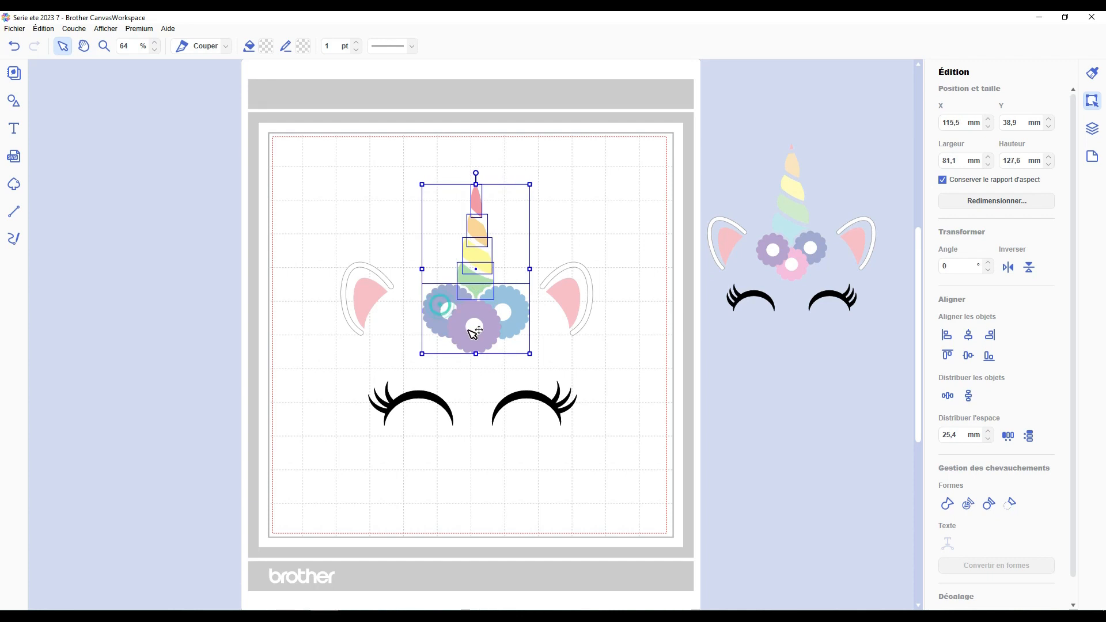
{"action": "key", "text": "ctrl+g"}
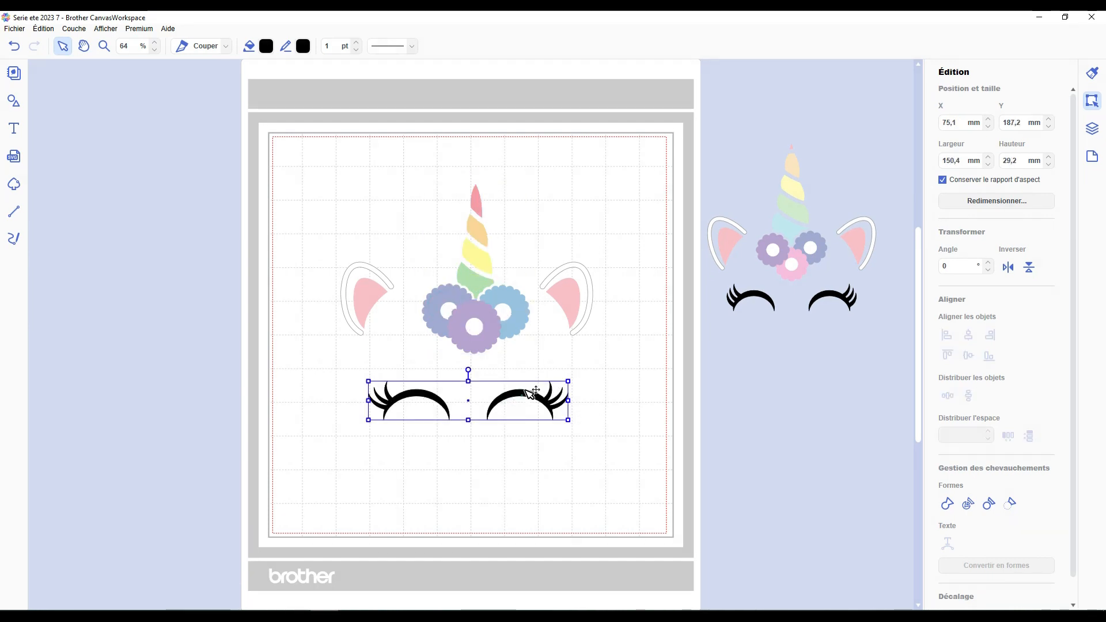
Move the eyelashes up closer to the flowers and shift the grouped ears slightly to the right.
{"action": "left_click_drag", "start_coordinate": [526, 393], "coordinate": [535, 382]}
{"action": "left_click_drag", "start_coordinate": [375, 291], "coordinate": [378, 291]}
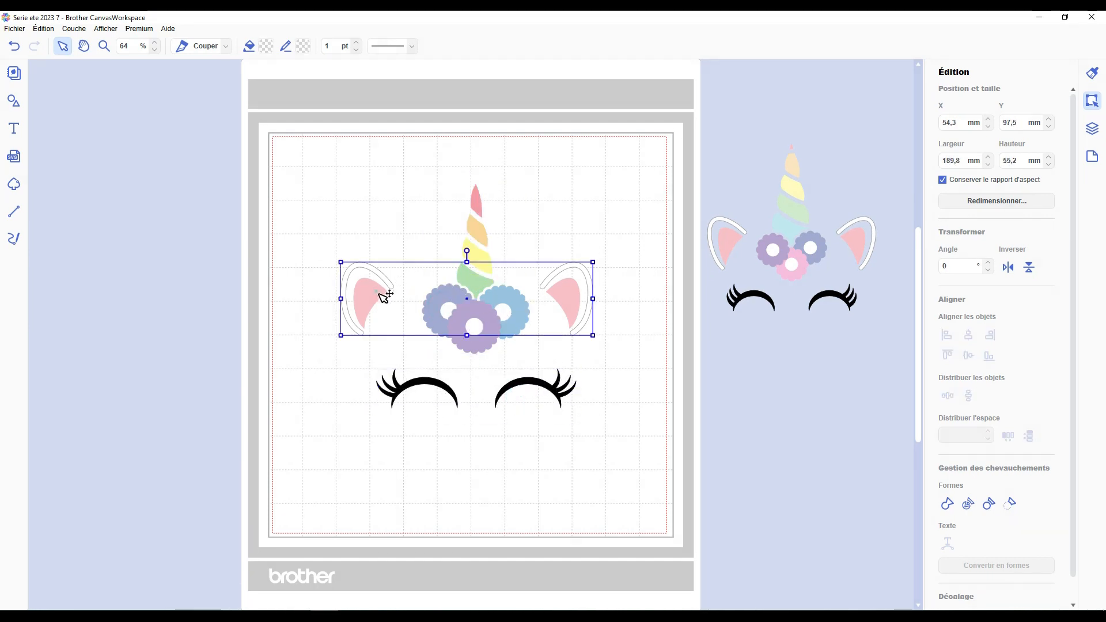
{"action": "left_click_drag", "start_coordinate": [378, 291], "coordinate": [383, 293]}
Select the horn with flowers, the ears and the eyelashes, and center them horizontally on each other.
{"action": "left_click_drag", "start_coordinate": [589, 177], "coordinate": [405, 412]}
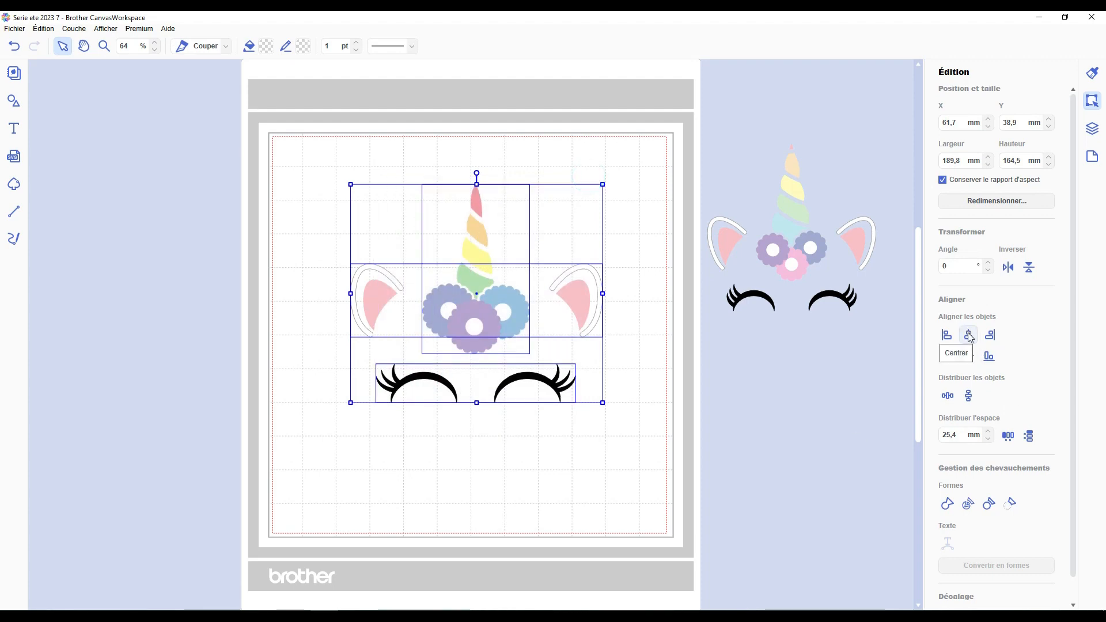
{"action": "left_click", "coordinate": [970, 336]}
{"action": "left_click", "coordinate": [678, 397]}
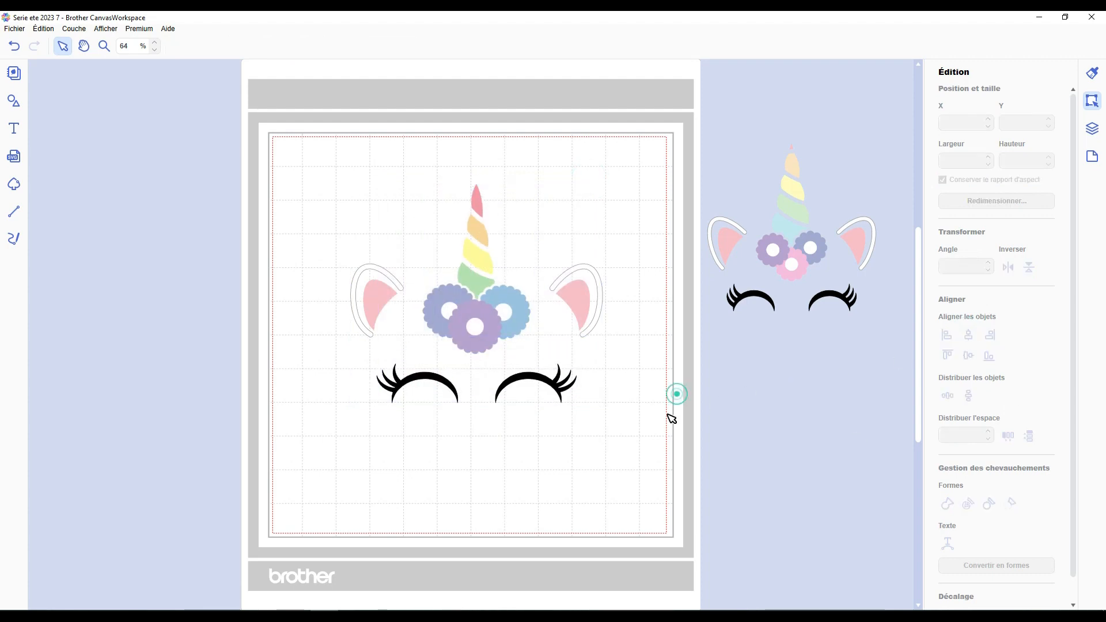
In the layers, move the shapes of the three nested flower groups directly into one flower group and collapse it.
{"action": "scroll", "coordinate": [555, 362], "scroll_direction": "up", "scroll_amount": 2}
{"action": "scroll", "coordinate": [615, 392], "scroll_direction": "down", "scroll_amount": 2}
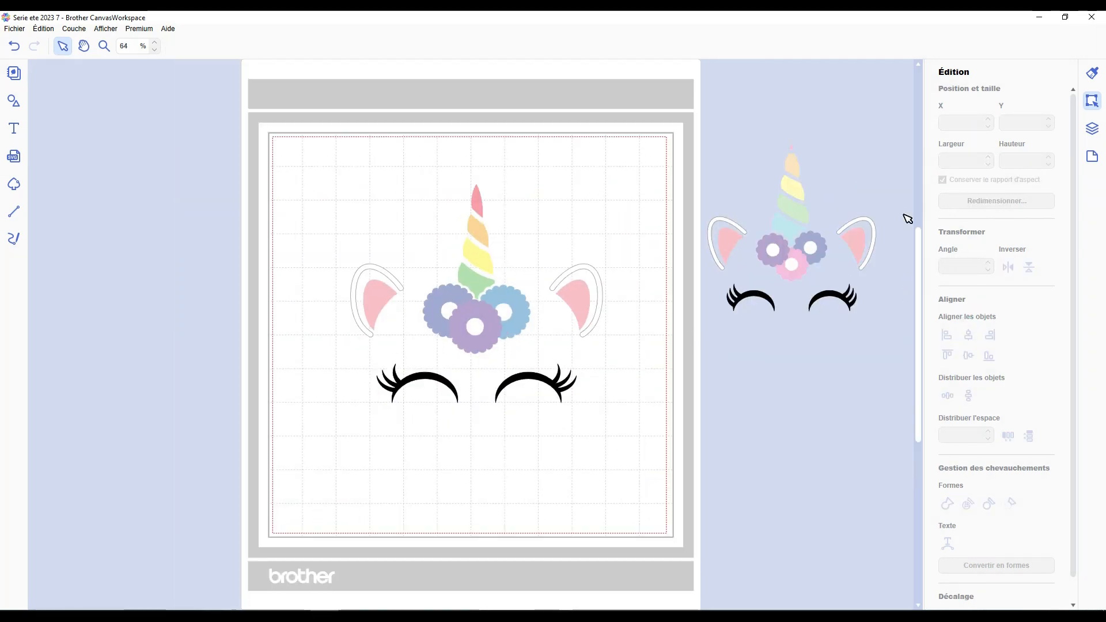
{"action": "left_click", "coordinate": [1092, 128]}
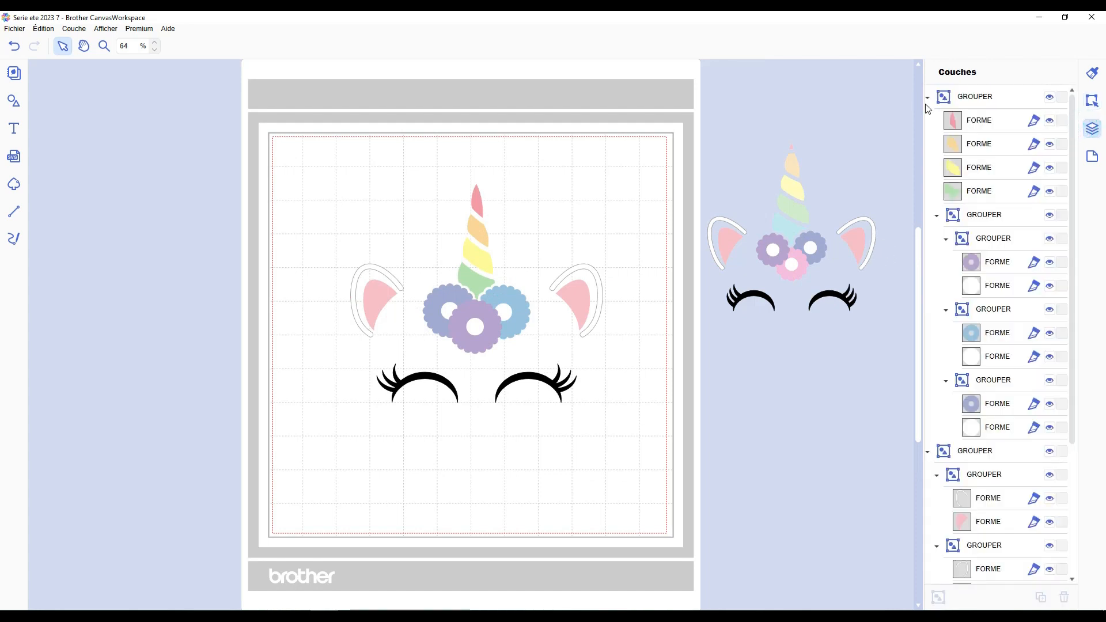
{"action": "left_click", "coordinate": [978, 334]}
{"action": "left_click_drag", "start_coordinate": [986, 321], "coordinate": [981, 293]}
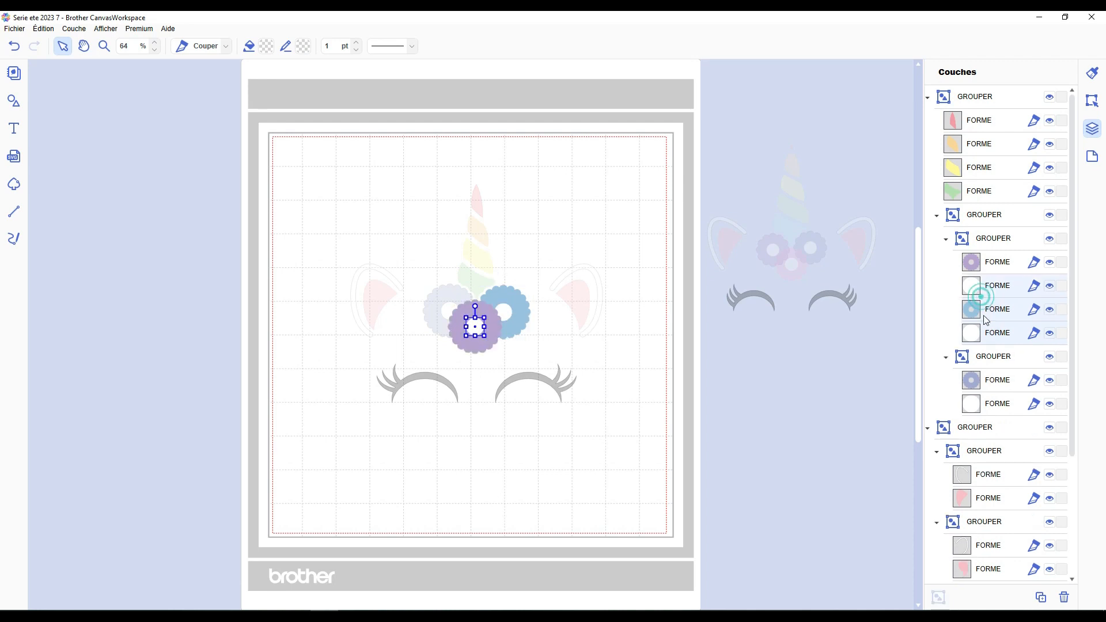
{"action": "left_click", "coordinate": [984, 403]}
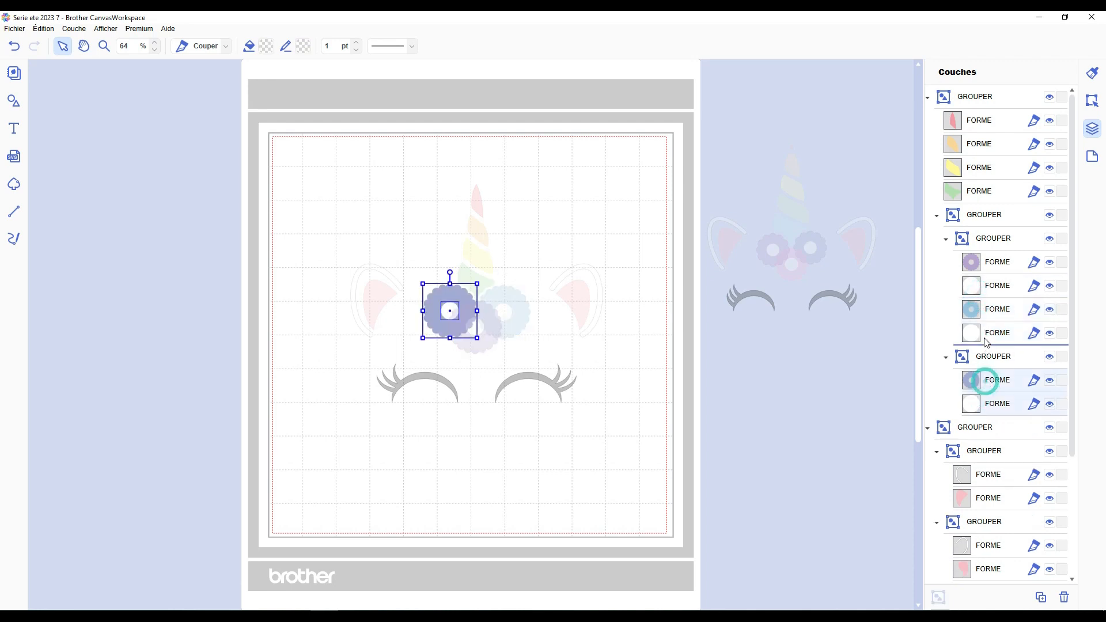
{"action": "left_click_drag", "start_coordinate": [986, 343], "coordinate": [985, 345]}
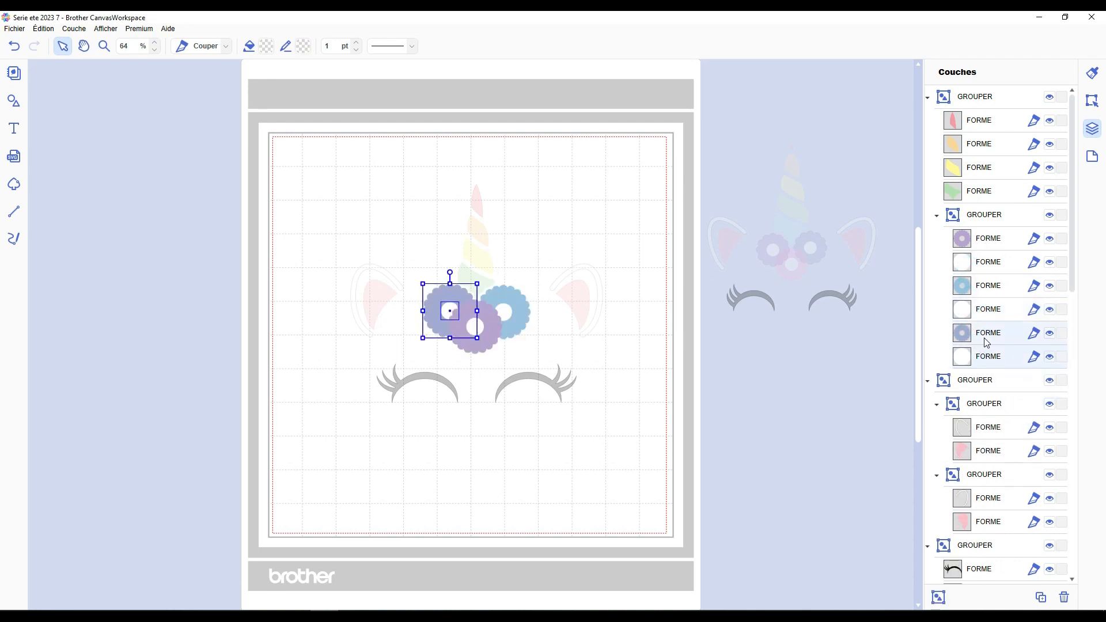
{"action": "left_click", "coordinate": [937, 214]}
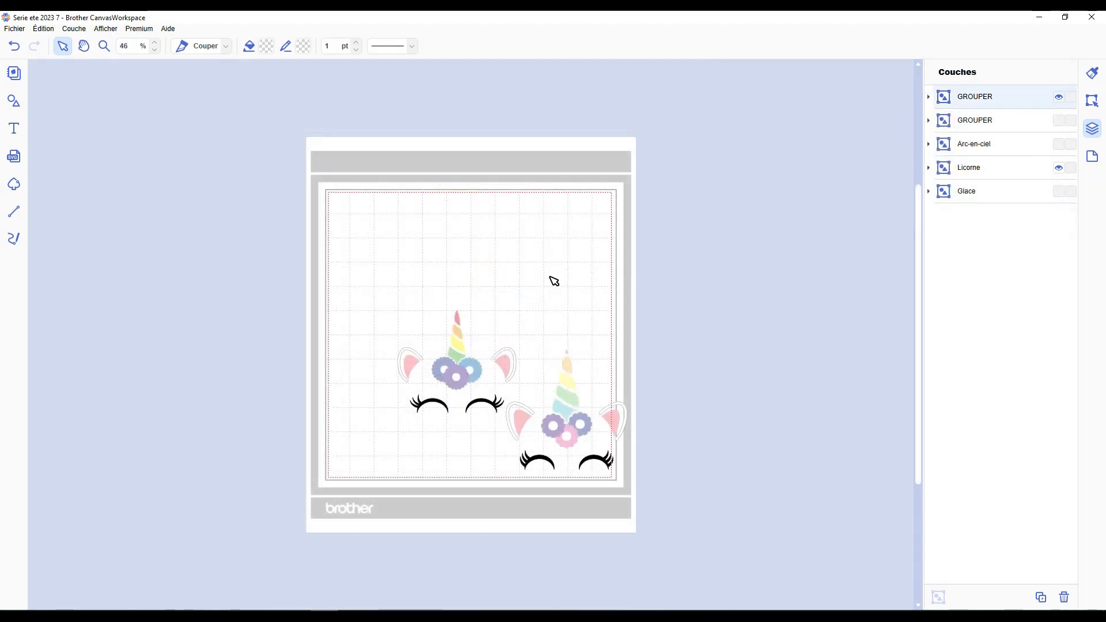
Move the new unicorn face slightly up and bring the reference unicorn fully inside the mat's cutting area.
{"action": "scroll", "coordinate": [552, 280], "scroll_direction": "up", "scroll_amount": 3}
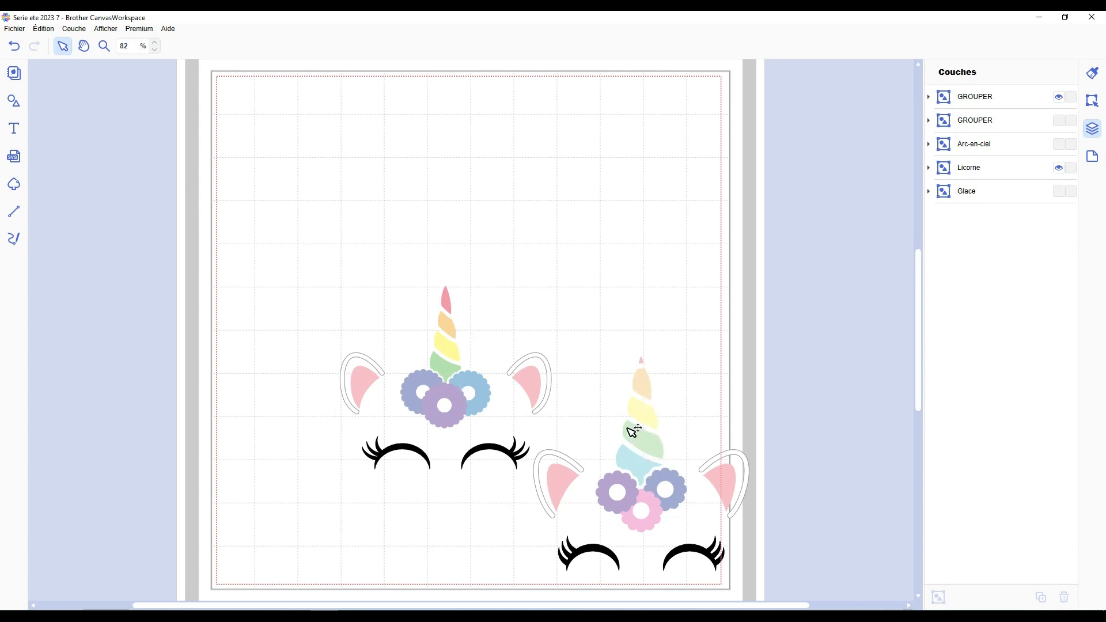
{"action": "scroll", "coordinate": [634, 429], "scroll_direction": "down", "scroll_amount": 2}
{"action": "left_click_drag", "start_coordinate": [465, 386], "coordinate": [465, 373]}
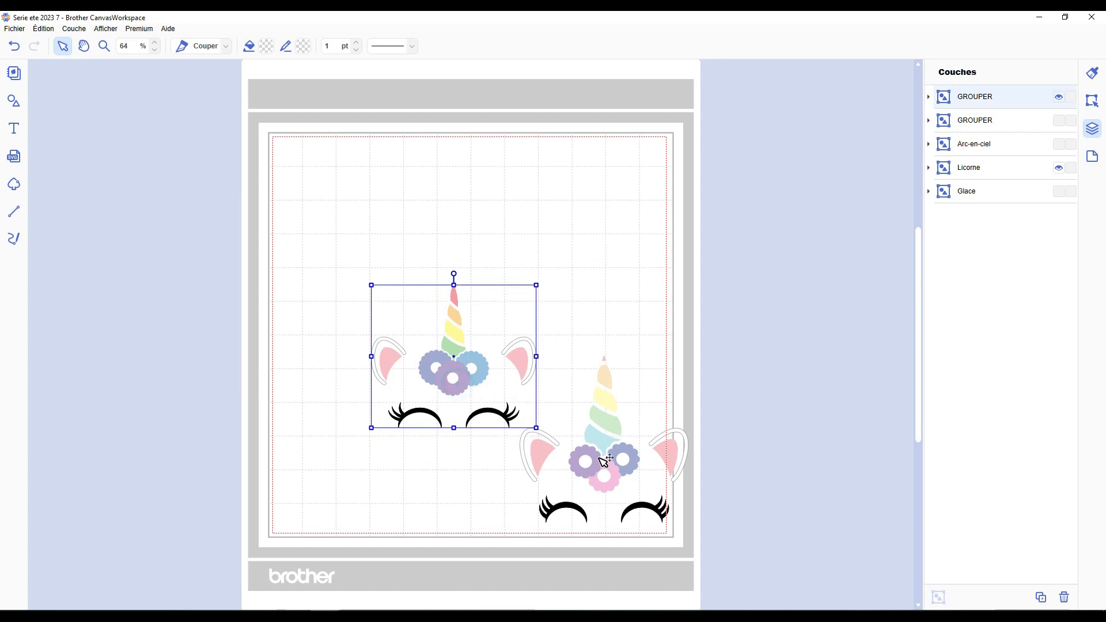
{"action": "left_click_drag", "start_coordinate": [605, 461], "coordinate": [575, 435]}
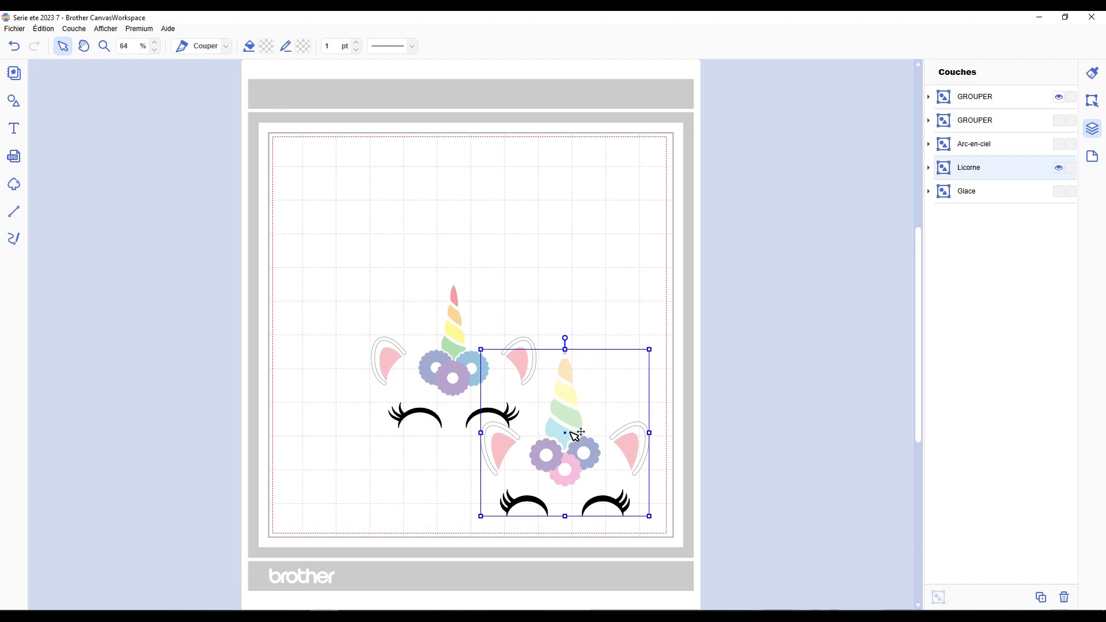
{"action": "left_click_drag", "start_coordinate": [584, 422], "coordinate": [580, 432]}
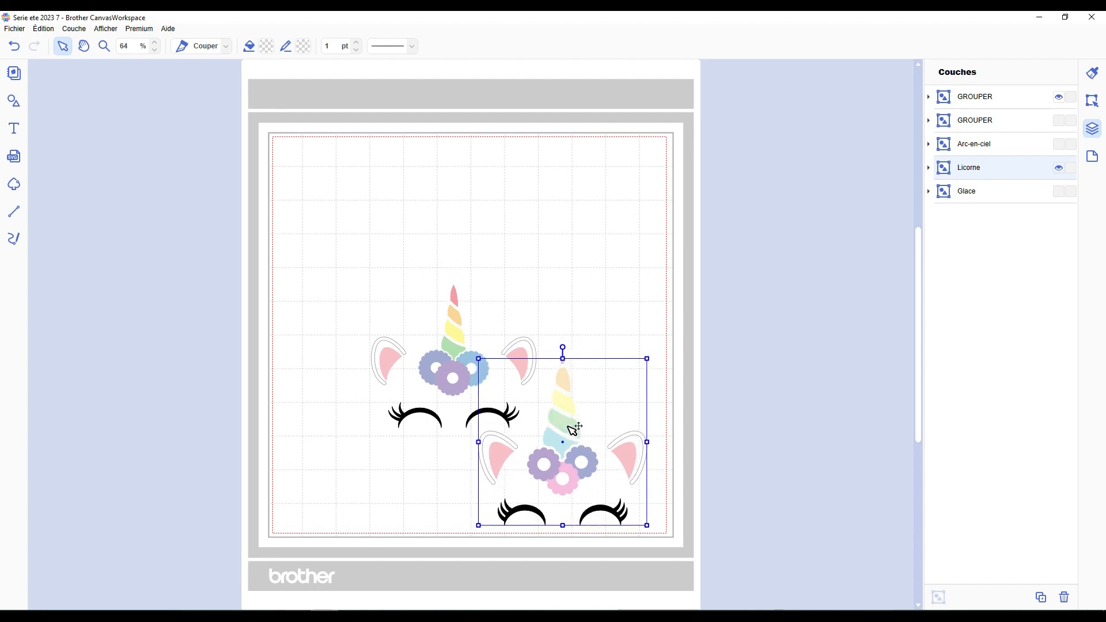
{"action": "left_click", "coordinate": [664, 338]}
{"action": "scroll", "coordinate": [600, 410], "scroll_direction": "down", "scroll_amount": 3}
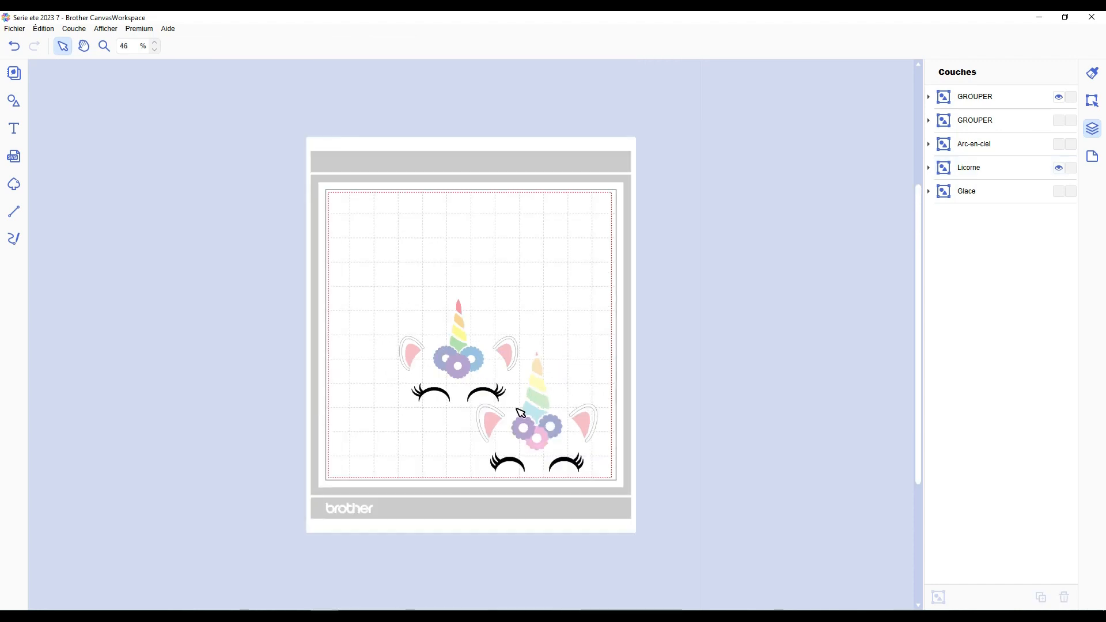
Select both unicorn faces and move them together off the left side of the mat.
{"action": "left_click_drag", "start_coordinate": [607, 505], "coordinate": [523, 428]}
{"action": "left_click_drag", "start_coordinate": [524, 428], "coordinate": [443, 331]}
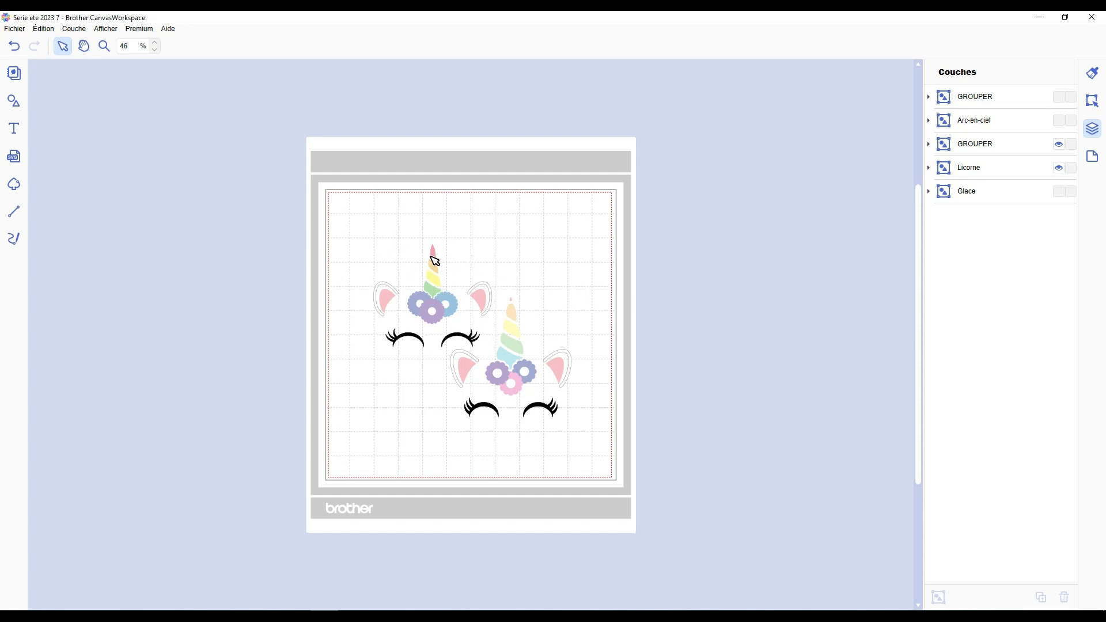
{"action": "scroll", "coordinate": [410, 248], "scroll_direction": "up", "scroll_amount": 5}
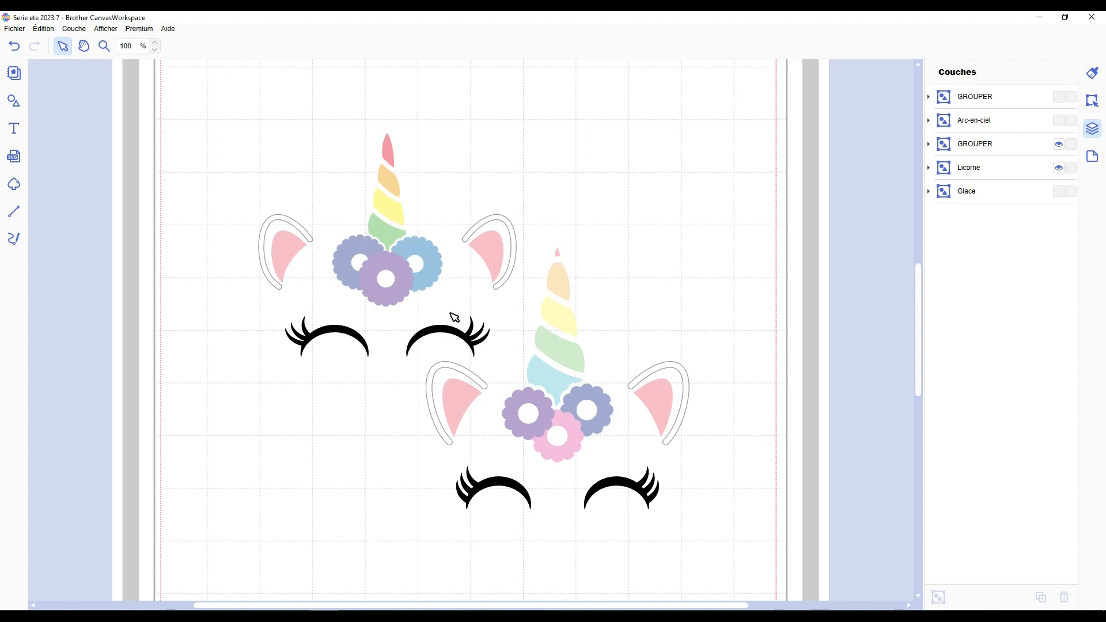
{"action": "scroll", "coordinate": [397, 326], "scroll_direction": "down", "scroll_amount": 5}
{"action": "left_click_drag", "start_coordinate": [373, 233], "coordinate": [563, 456]}
{"action": "left_click_drag", "start_coordinate": [535, 373], "coordinate": [261, 408]}
{"action": "left_click", "coordinate": [397, 392]}
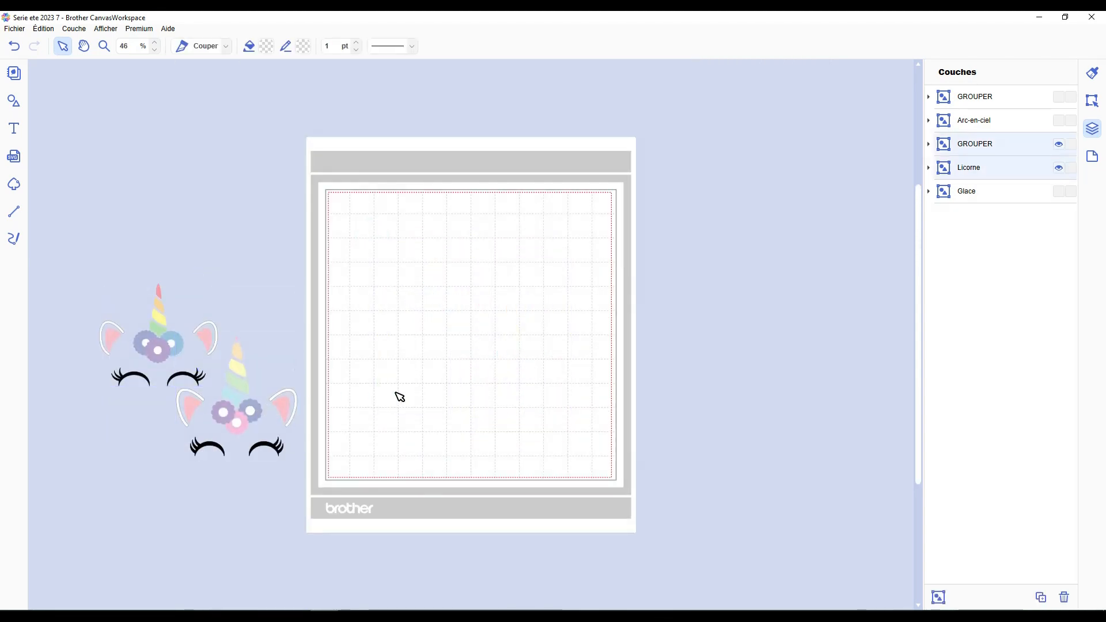
Hide the new unicorn group and the Licorne layer, and show the Glace layer.
{"action": "left_click", "coordinate": [1060, 144]}
{"action": "left_click", "coordinate": [1060, 168]}
{"action": "left_click", "coordinate": [1061, 192]}
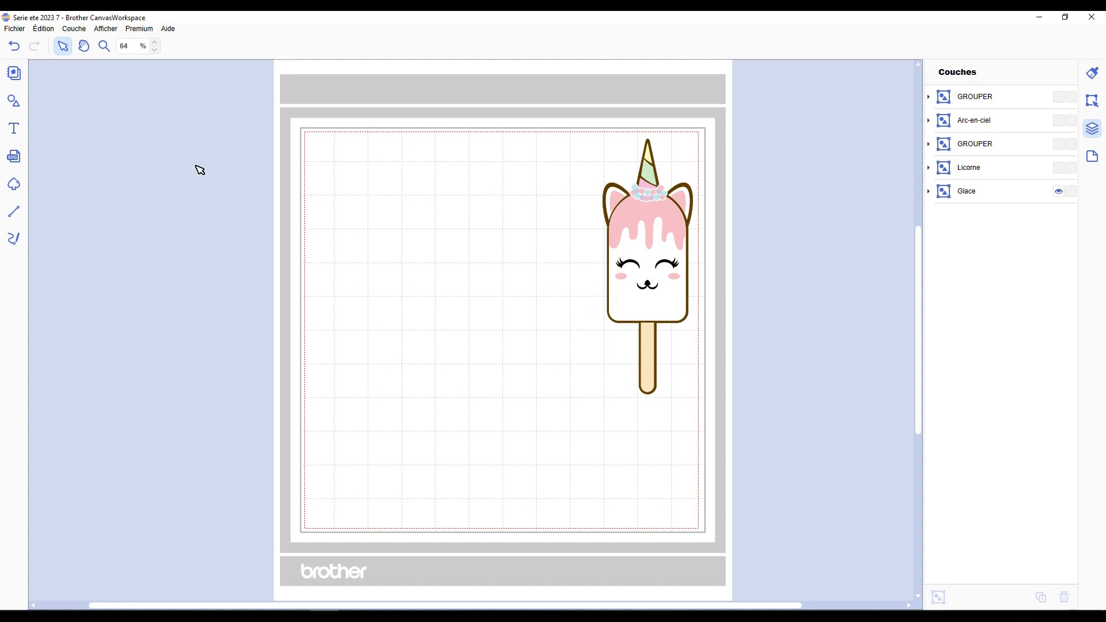
Add a plain sharp-cornered square from the Carré shapes to the mat.
{"action": "left_click", "coordinate": [13, 102]}
{"action": "scroll", "coordinate": [118, 234], "scroll_direction": "up", "scroll_amount": 8}
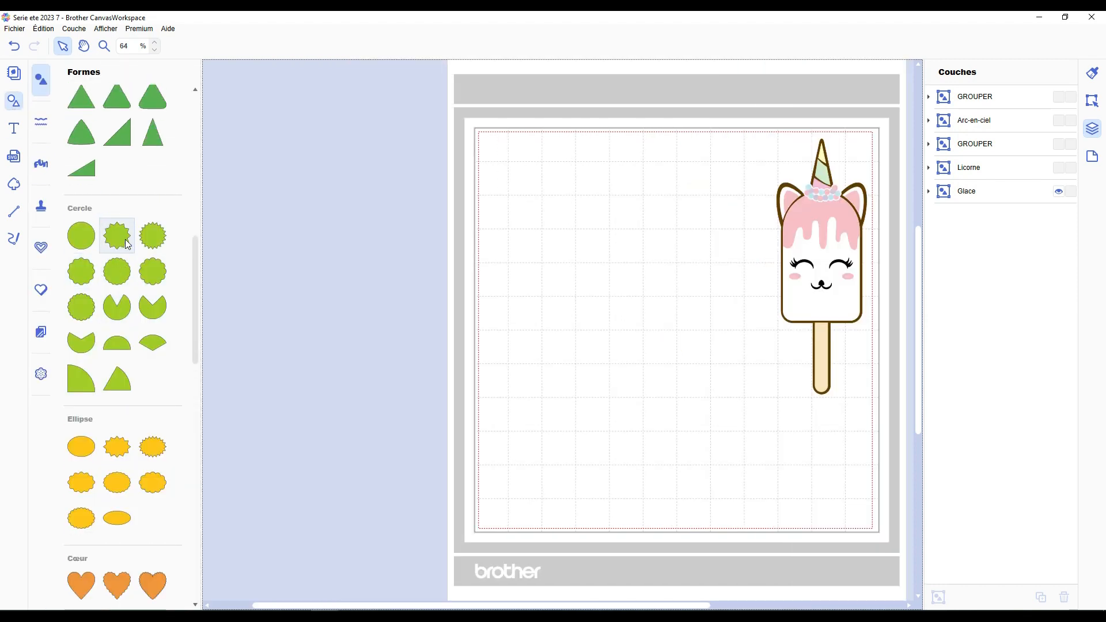
{"action": "scroll", "coordinate": [121, 227], "scroll_direction": "up", "scroll_amount": 5}
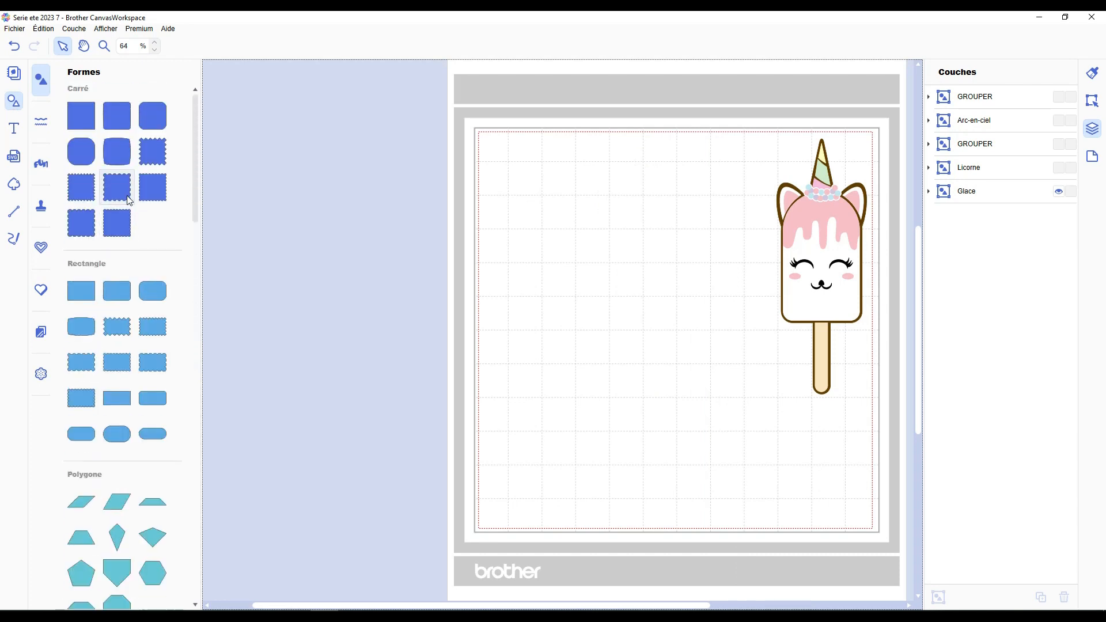
{"action": "left_click", "coordinate": [91, 124]}
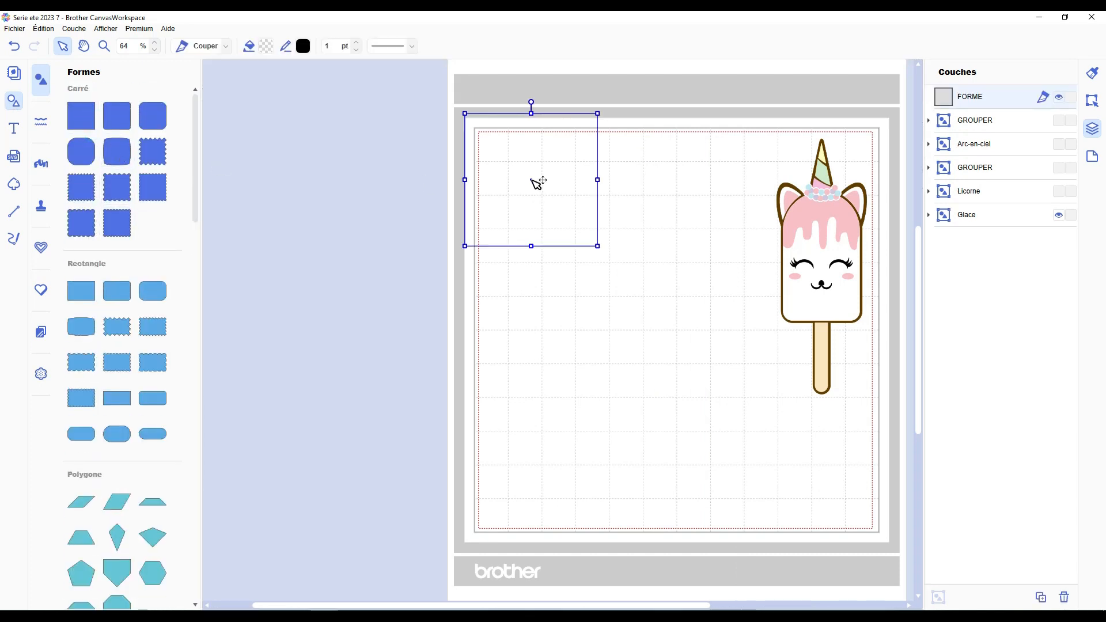
Add a rounded rectangle below the square and rotate it 90° so that it stands upright.
{"action": "scroll", "coordinate": [452, 606], "scroll_direction": "right", "scroll_amount": 3}
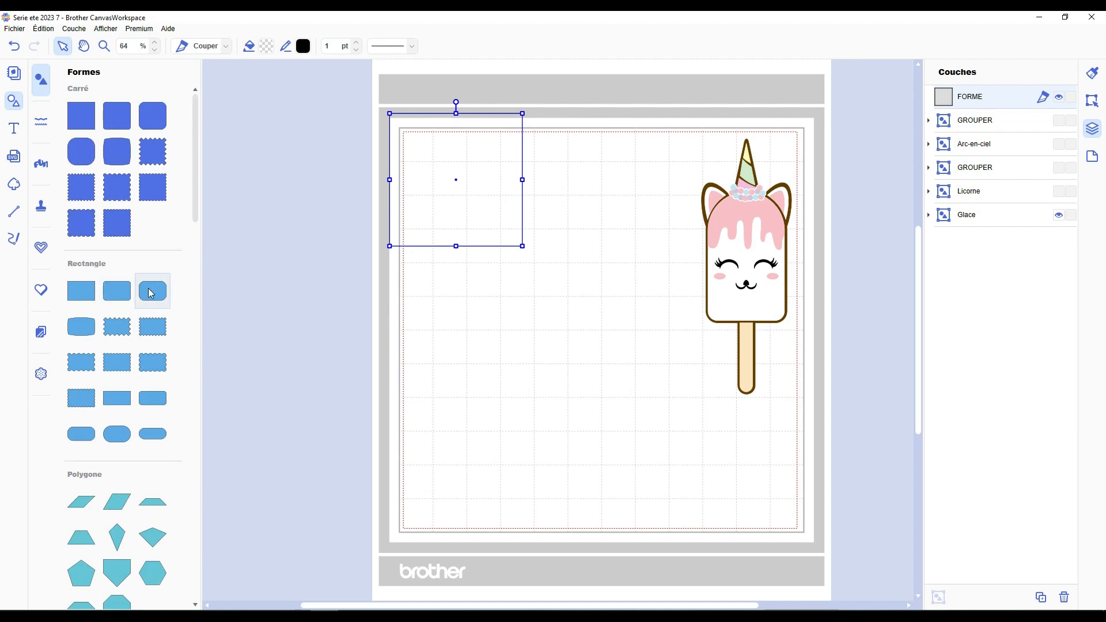
{"action": "left_click_drag", "start_coordinate": [122, 288], "coordinate": [506, 328]}
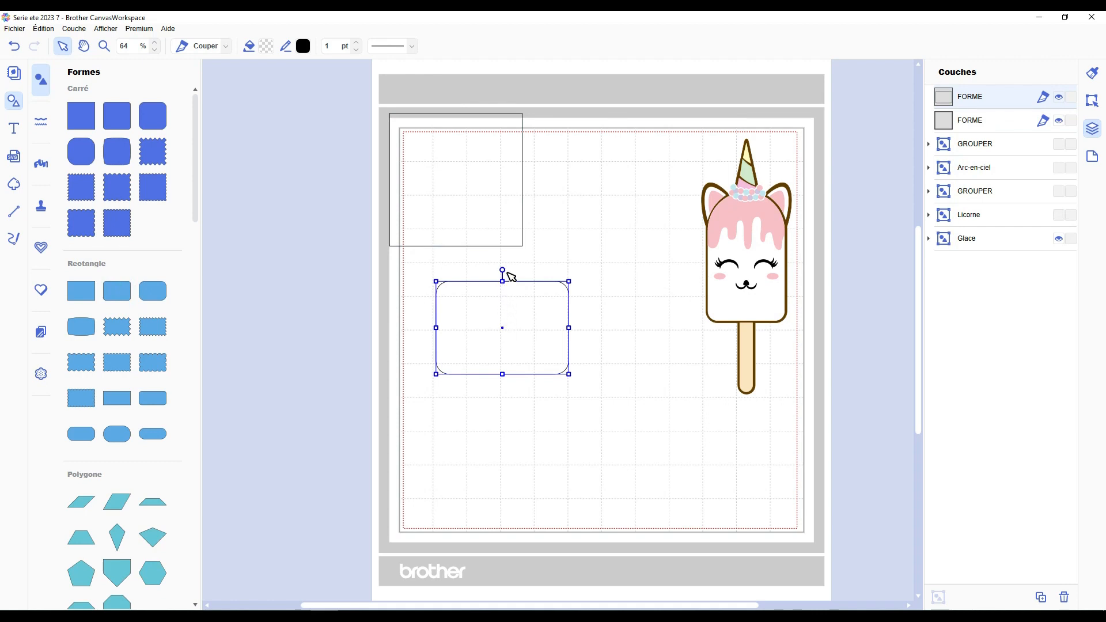
{"action": "left_click_drag", "start_coordinate": [510, 274], "coordinate": [593, 339]}
{"action": "left_click", "coordinate": [594, 409]}
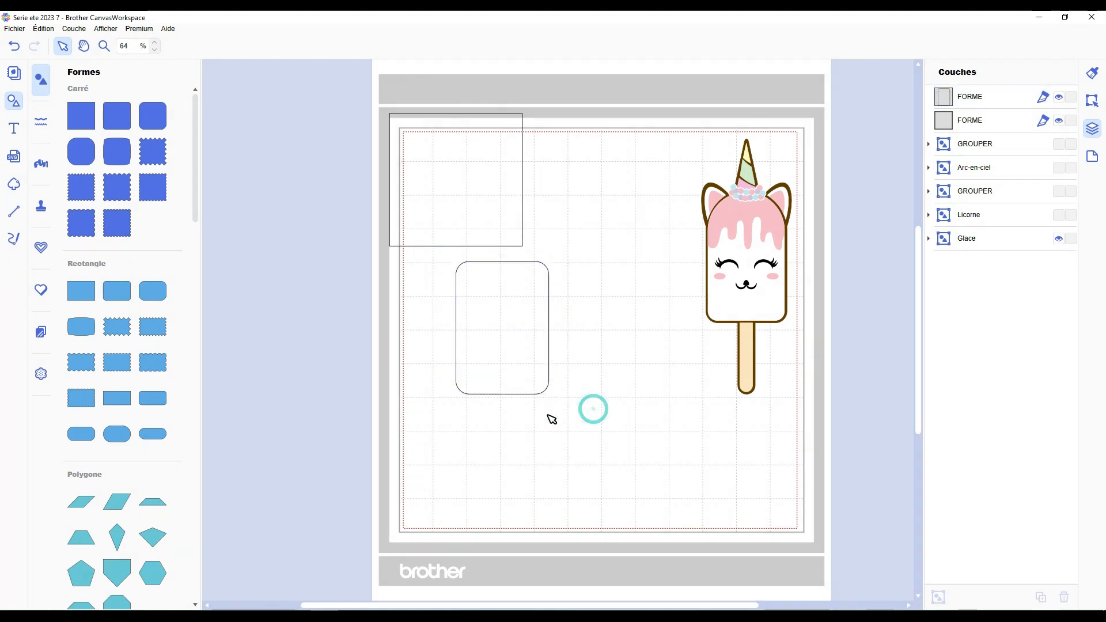
Add a triangle with rounded corners and a plain circle to the upper part of the mat.
{"action": "scroll", "coordinate": [175, 363], "scroll_direction": "down", "scroll_amount": 9}
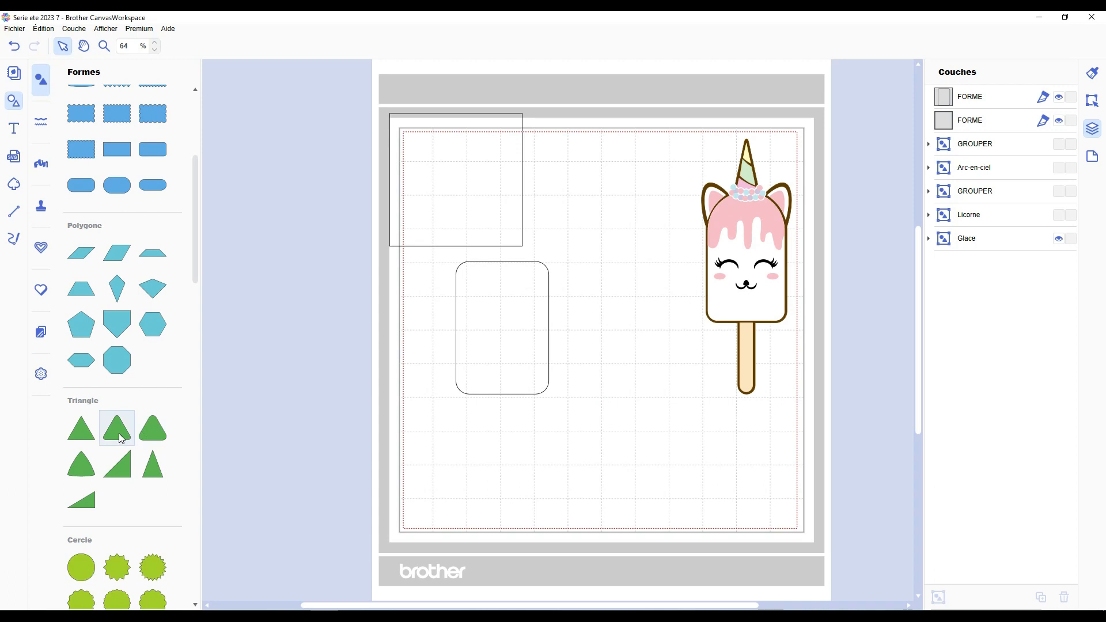
{"action": "left_click_drag", "start_coordinate": [115, 434], "coordinate": [587, 176]}
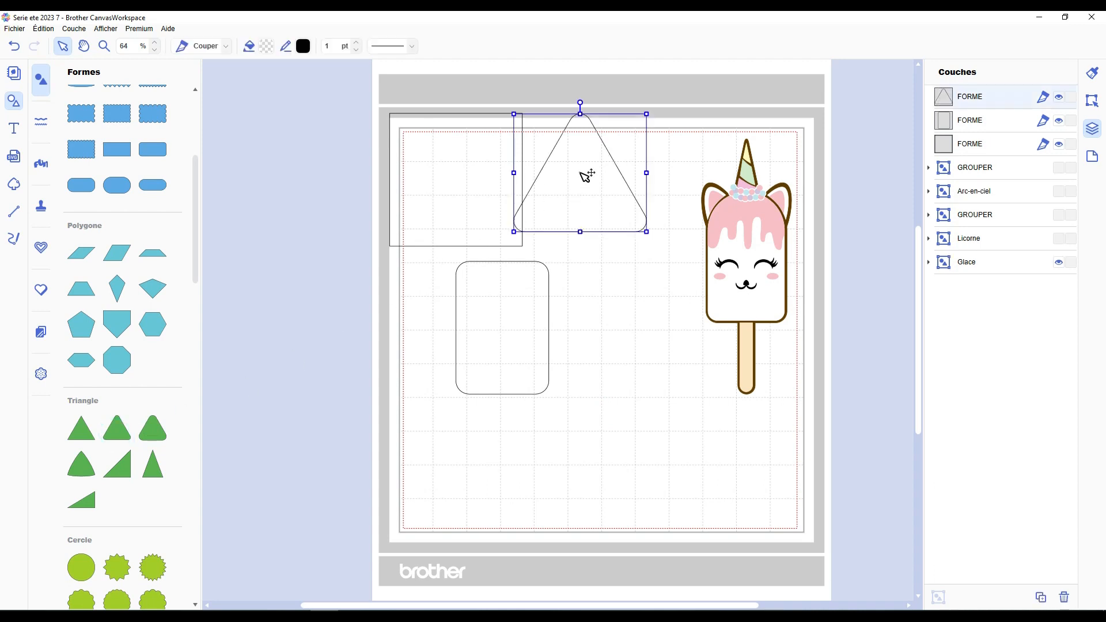
{"action": "scroll", "coordinate": [193, 388], "scroll_direction": "down", "scroll_amount": 2}
{"action": "left_click_drag", "start_coordinate": [81, 512], "coordinate": [511, 204]}
Add a plain ellipse and an egg shape near the circle and triangle.
{"action": "scroll", "coordinate": [173, 405], "scroll_direction": "down", "scroll_amount": 5}
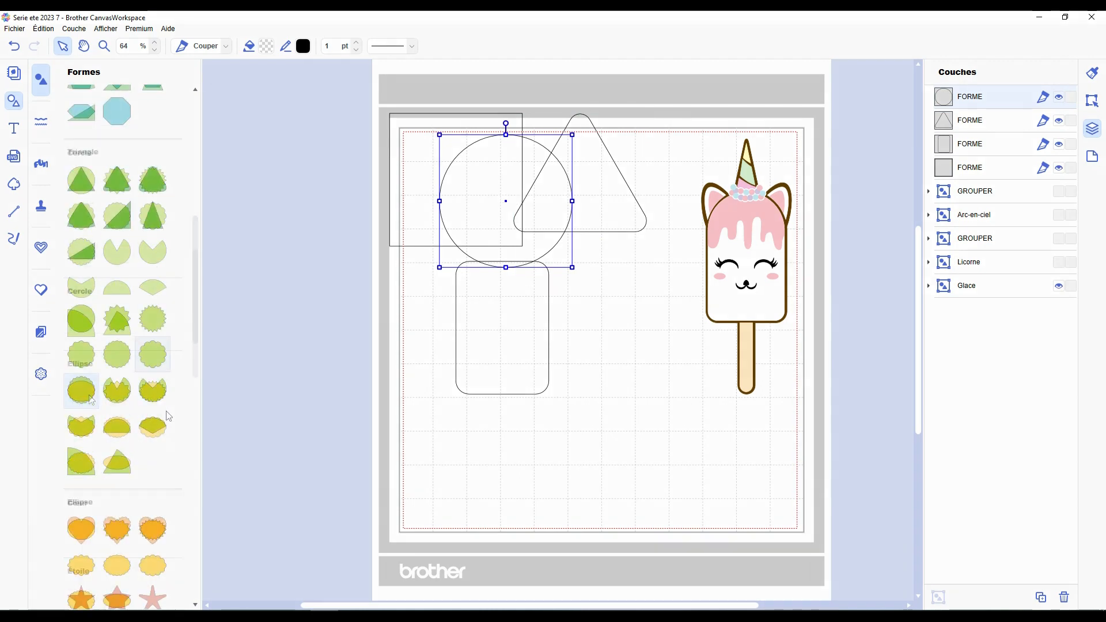
{"action": "left_click_drag", "start_coordinate": [81, 391], "coordinate": [558, 198]}
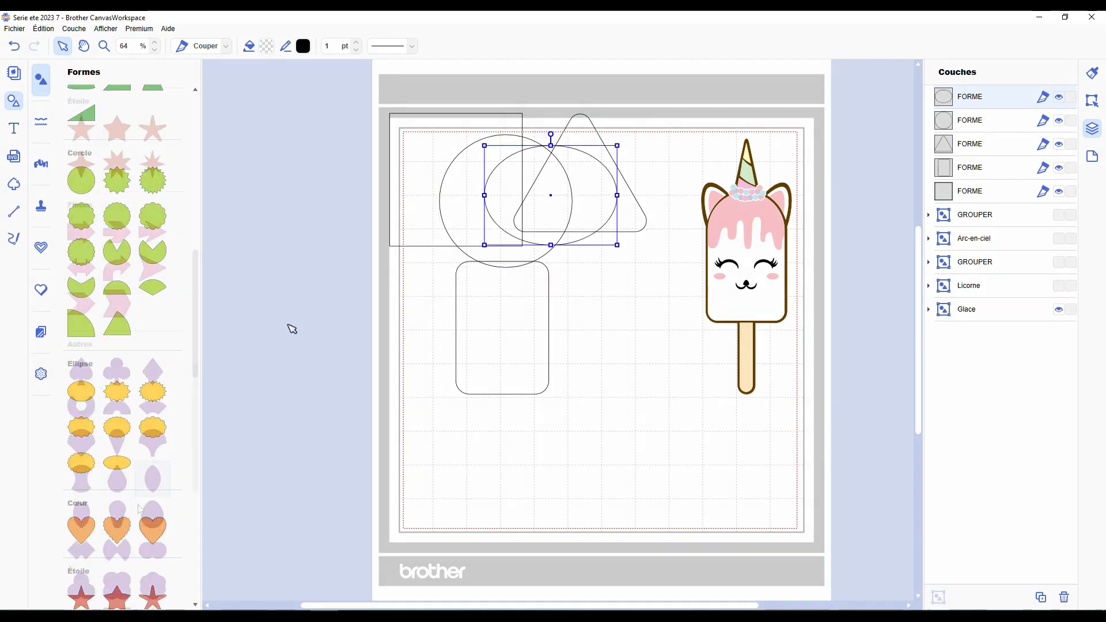
{"action": "scroll", "coordinate": [154, 513], "scroll_direction": "down", "scroll_amount": 6}
{"action": "left_click_drag", "start_coordinate": [153, 515], "coordinate": [569, 184]}
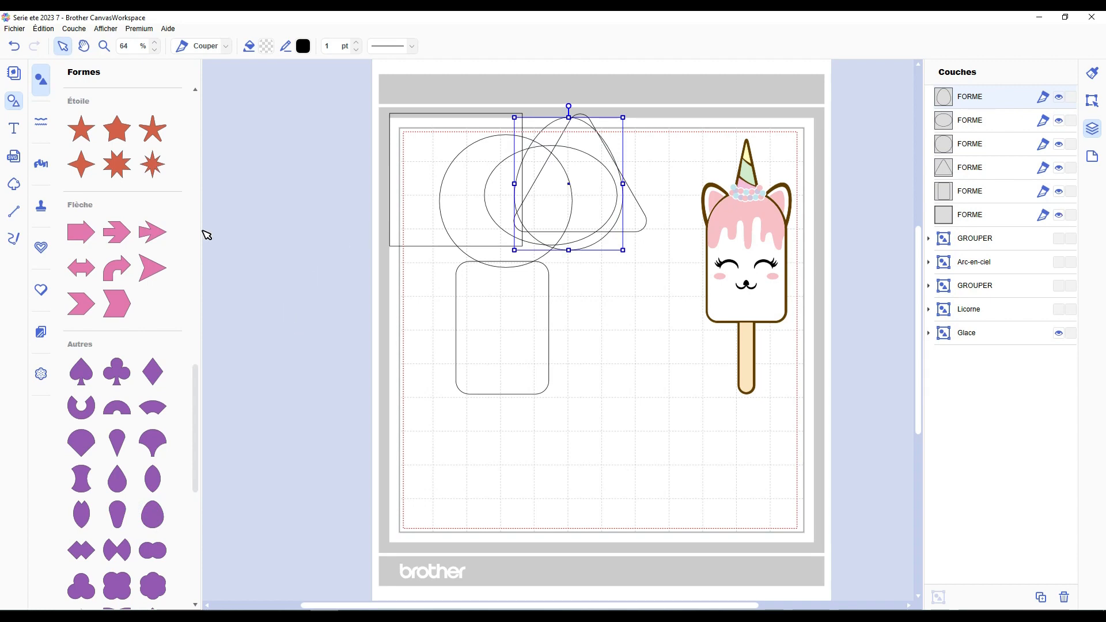
Close the shape library and move the reference ice pop off the mat to its right side.
{"action": "left_click", "coordinate": [13, 104]}
{"action": "left_click_drag", "start_coordinate": [571, 247], "coordinate": [713, 215]}
{"action": "scroll", "coordinate": [451, 608], "scroll_direction": "left", "scroll_amount": 1}
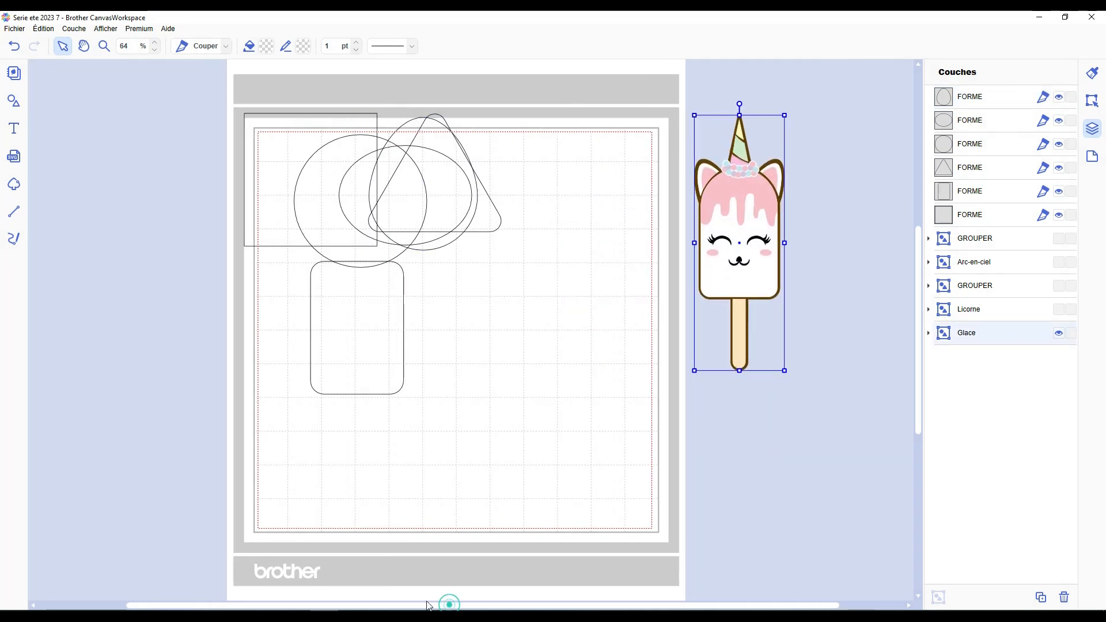
Spread the egg, ellipse and circle out in a row beside the triangle, and move the upright rounded rectangle lower on the mat.
{"action": "left_click_drag", "start_coordinate": [457, 207], "coordinate": [586, 194]}
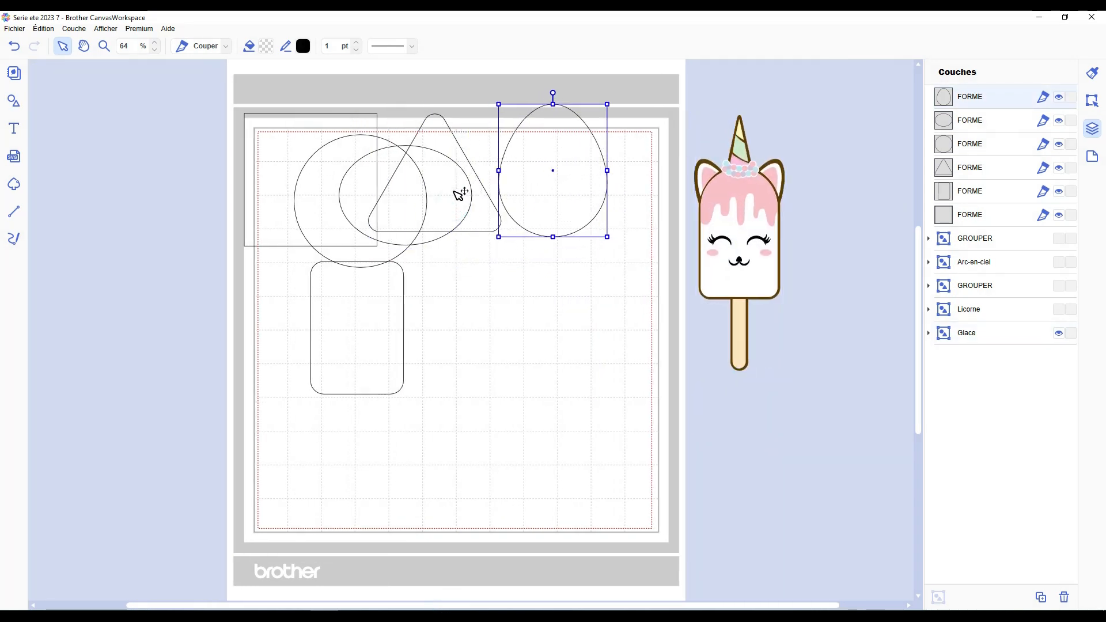
{"action": "left_click_drag", "start_coordinate": [457, 190], "coordinate": [736, 175]}
{"action": "left_click_drag", "start_coordinate": [350, 197], "coordinate": [828, 168]}
{"action": "left_click", "coordinate": [392, 391]}
{"action": "left_click_drag", "start_coordinate": [392, 391], "coordinate": [487, 474]}
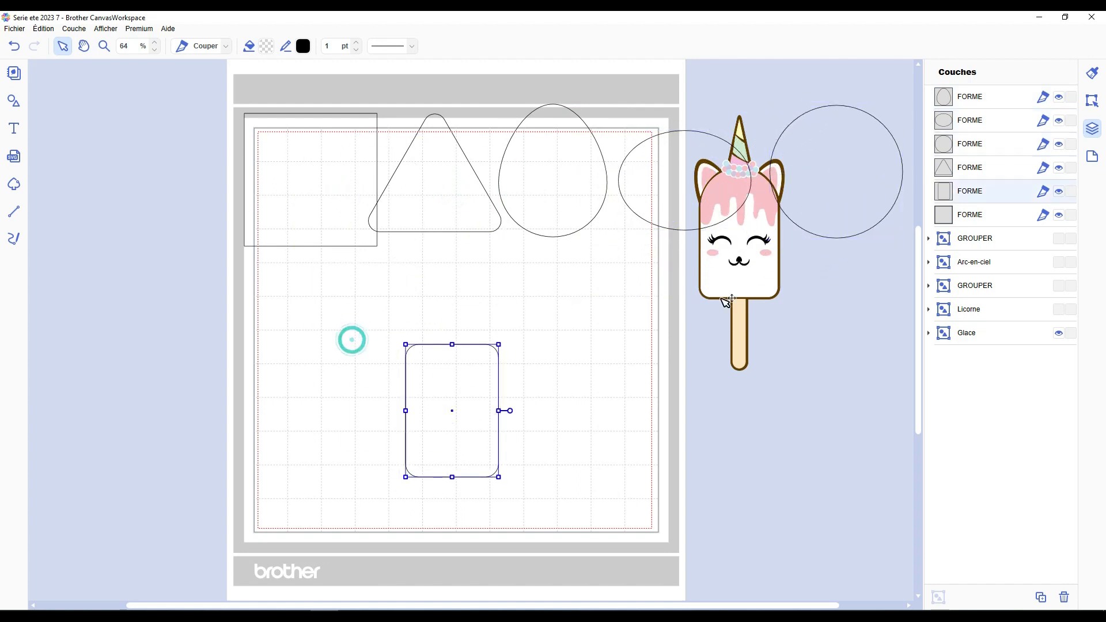
Shrink the square, triangle, egg, ellipse and circle together and place the row inside the cutting area's upper edge.
{"action": "left_click_drag", "start_coordinate": [877, 72], "coordinate": [267, 178]}
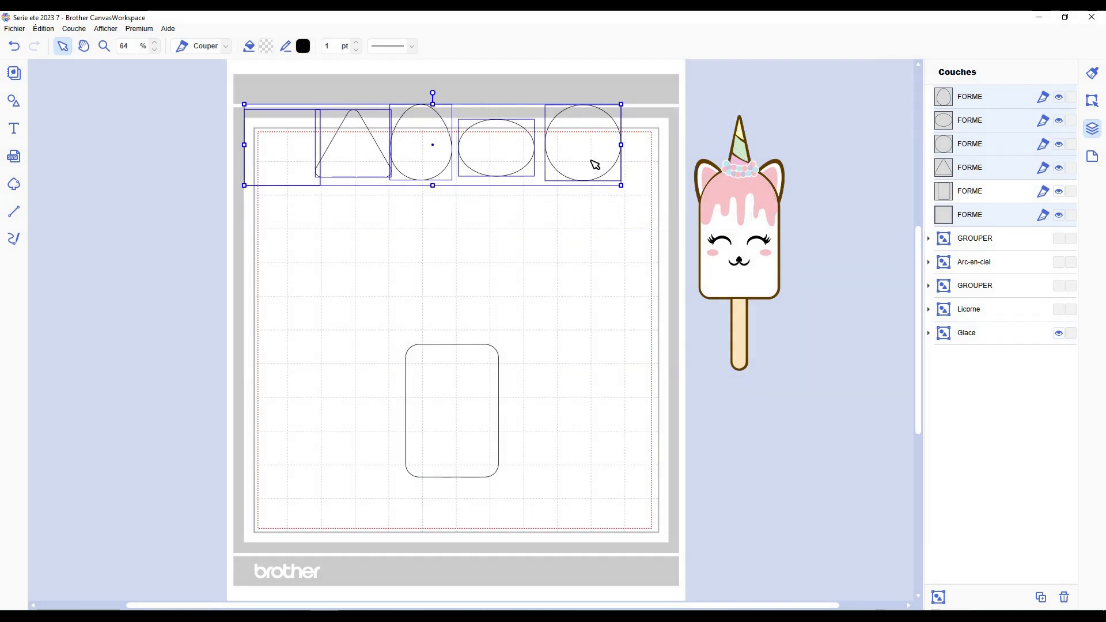
{"action": "left_click", "coordinate": [587, 154]}
{"action": "mouse_move", "coordinate": [611, 198]}
{"action": "left_mouse_down"}
{"action": "mouse_move", "coordinate": [617, 210]}
{"action": "mouse_move", "coordinate": [612, 187]}
{"action": "left_mouse_up"}
{"action": "left_click", "coordinate": [605, 281]}
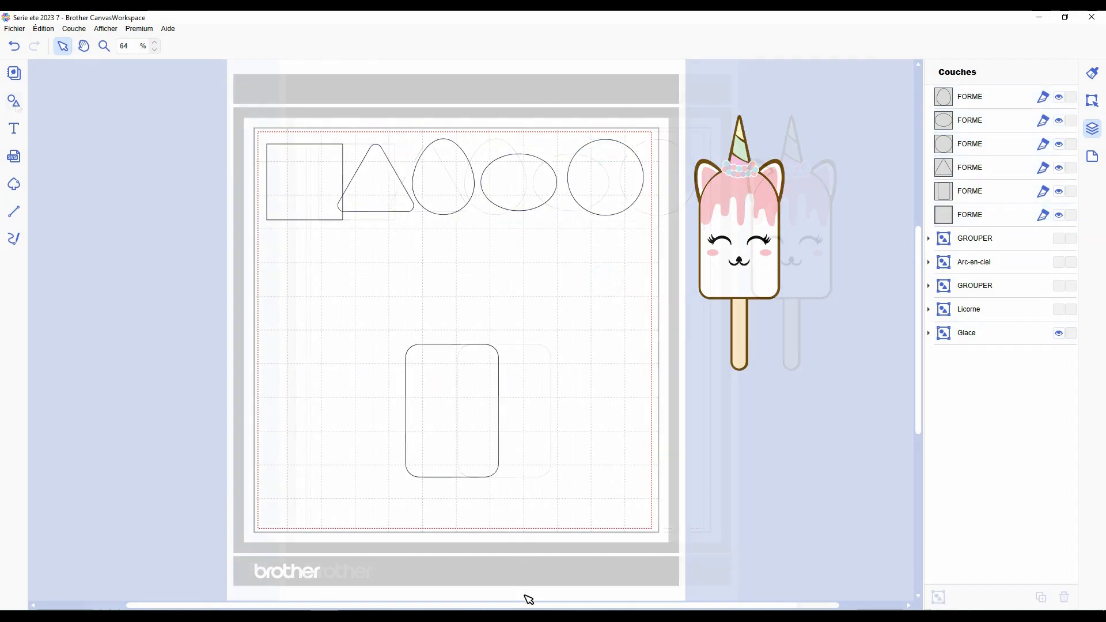
Add a half circle from the Cercle shapes below the ellipse and circle.
{"action": "left_click", "coordinate": [13, 101]}
{"action": "scroll", "coordinate": [138, 477], "scroll_direction": "down", "scroll_amount": 1}
{"action": "scroll", "coordinate": [138, 477], "scroll_direction": "up", "scroll_amount": 12}
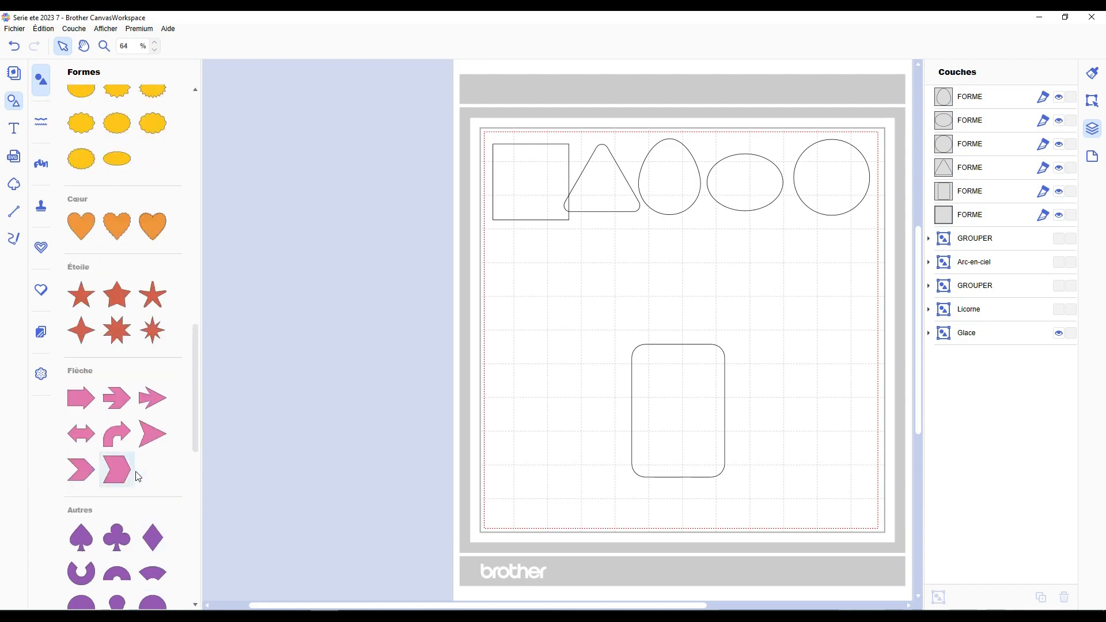
{"action": "left_click_drag", "start_coordinate": [122, 396], "coordinate": [753, 190]}
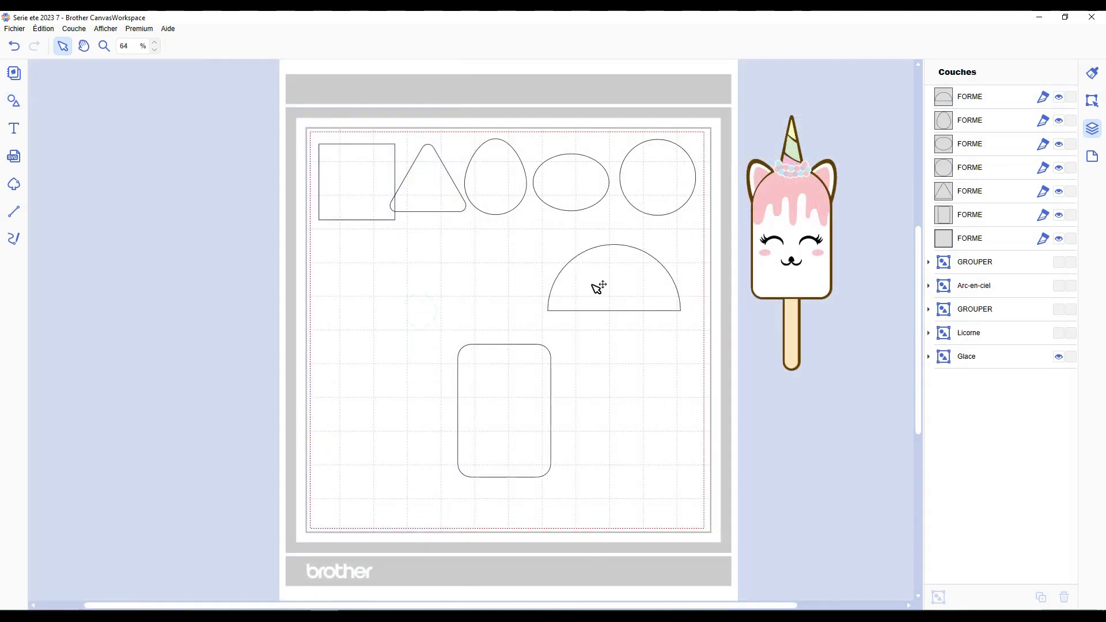
{"action": "left_click", "coordinate": [518, 405]}
Duplicate the square, stretch the copy into a rectangle about 157 mm wide, and lay it across the rounded rectangle's top.
{"action": "left_click", "coordinate": [354, 195]}
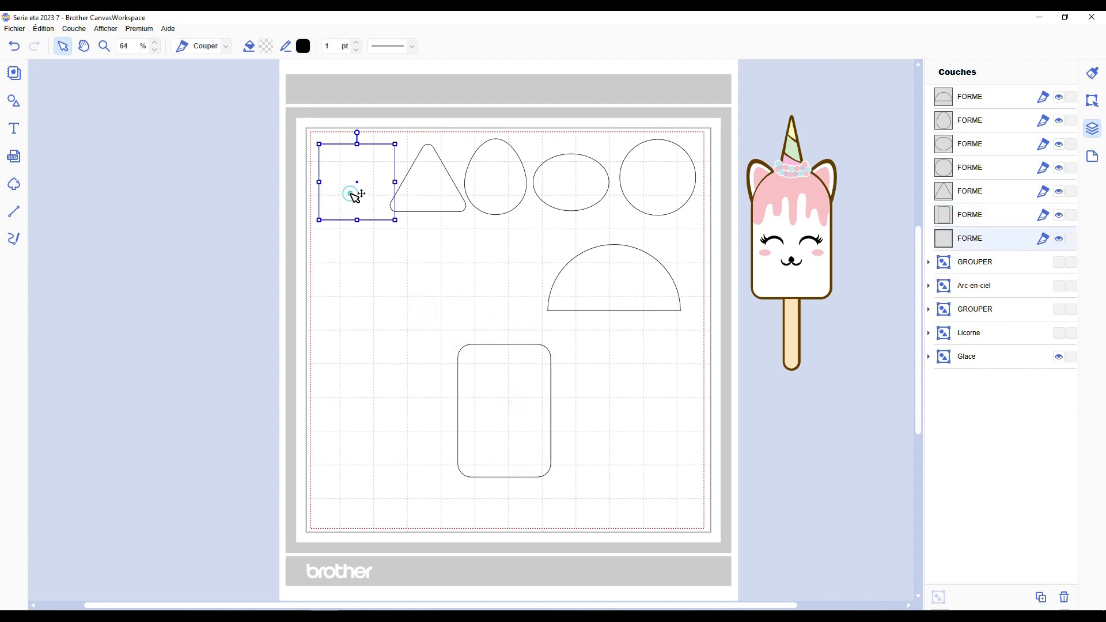
{"action": "key", "text": "ctrl+c"}
{"action": "key", "text": "ctrl+v"}
{"action": "left_click_drag", "start_coordinate": [378, 191], "coordinate": [613, 313]}
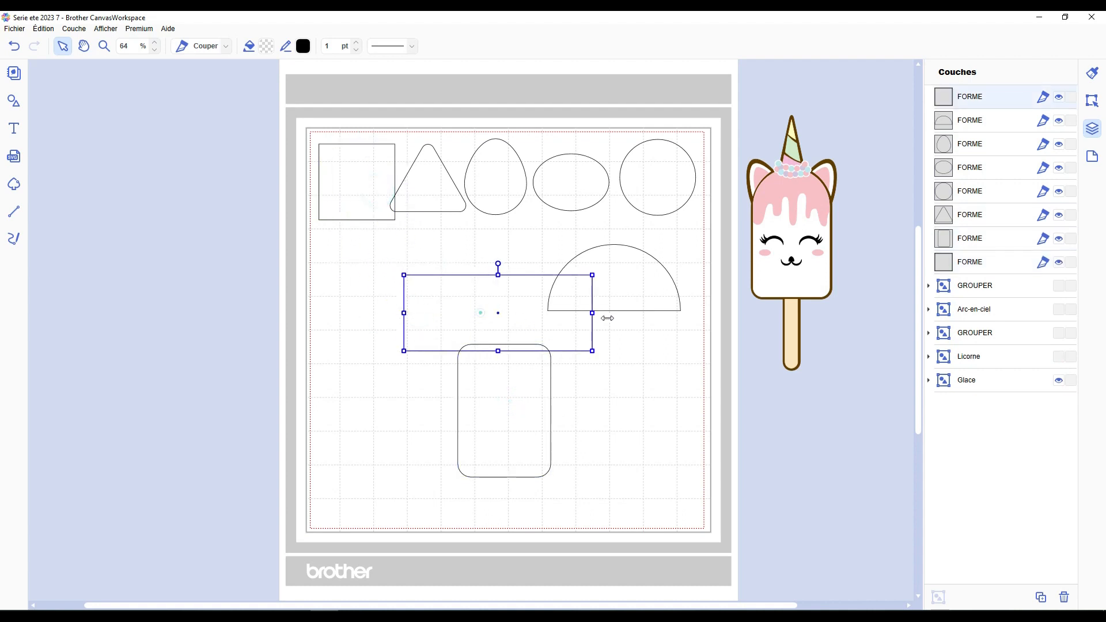
{"action": "left_click", "coordinate": [564, 327]}
{"action": "left_click_drag", "start_coordinate": [564, 350], "coordinate": [564, 355]}
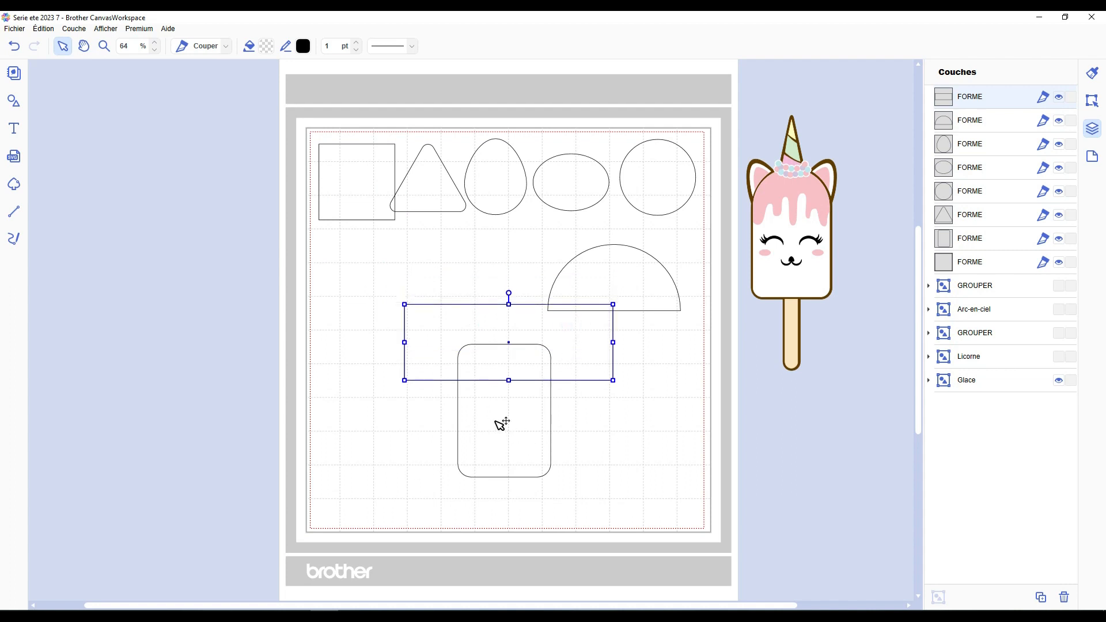
{"action": "mouse_move", "coordinate": [509, 304]}
{"action": "left_mouse_down"}
{"action": "mouse_move", "coordinate": [509, 282]}
{"action": "mouse_move", "coordinate": [498, 311]}
{"action": "left_mouse_up"}
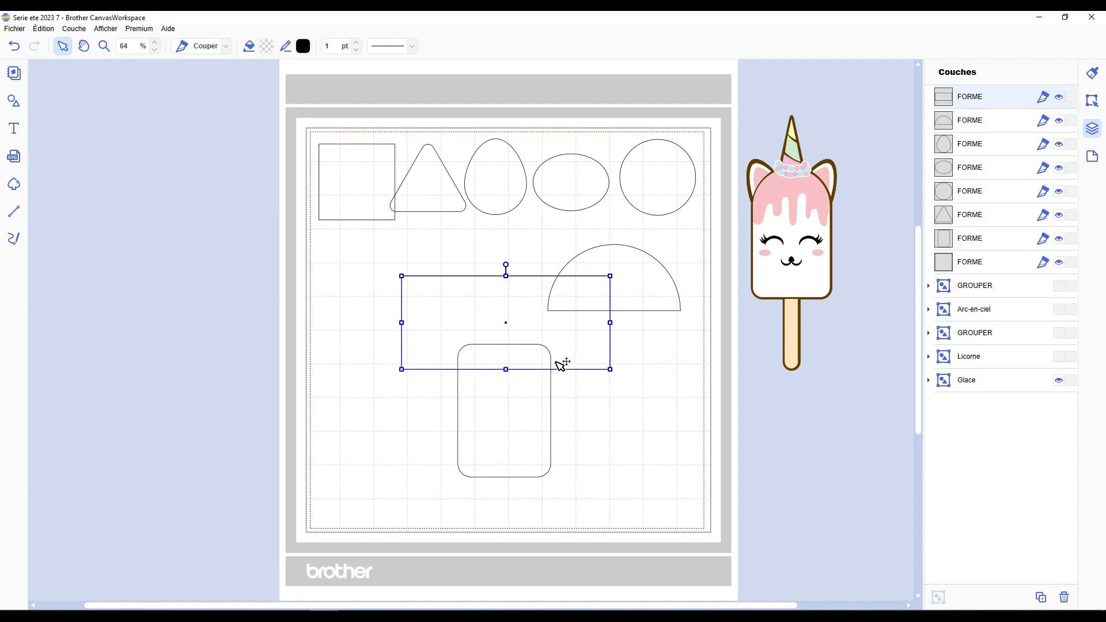
Cut off the upright rectangle's rounded top with the overlapping wide rectangle and delete the leftover pieces.
{"action": "left_click_drag", "start_coordinate": [606, 412], "coordinate": [499, 358]}
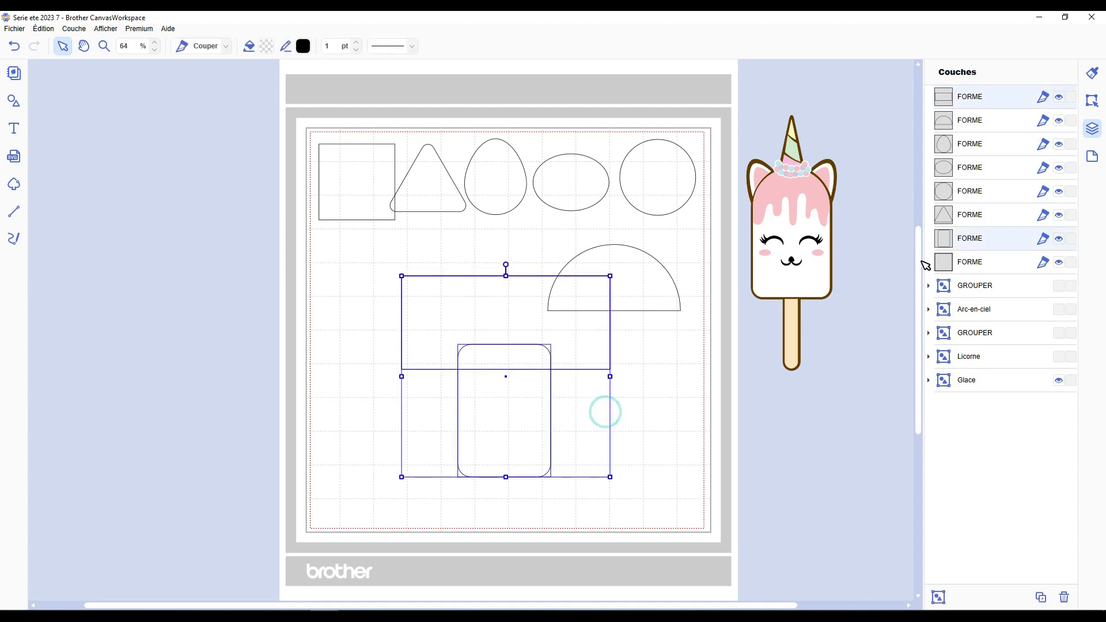
{"action": "left_click", "coordinate": [1093, 100]}
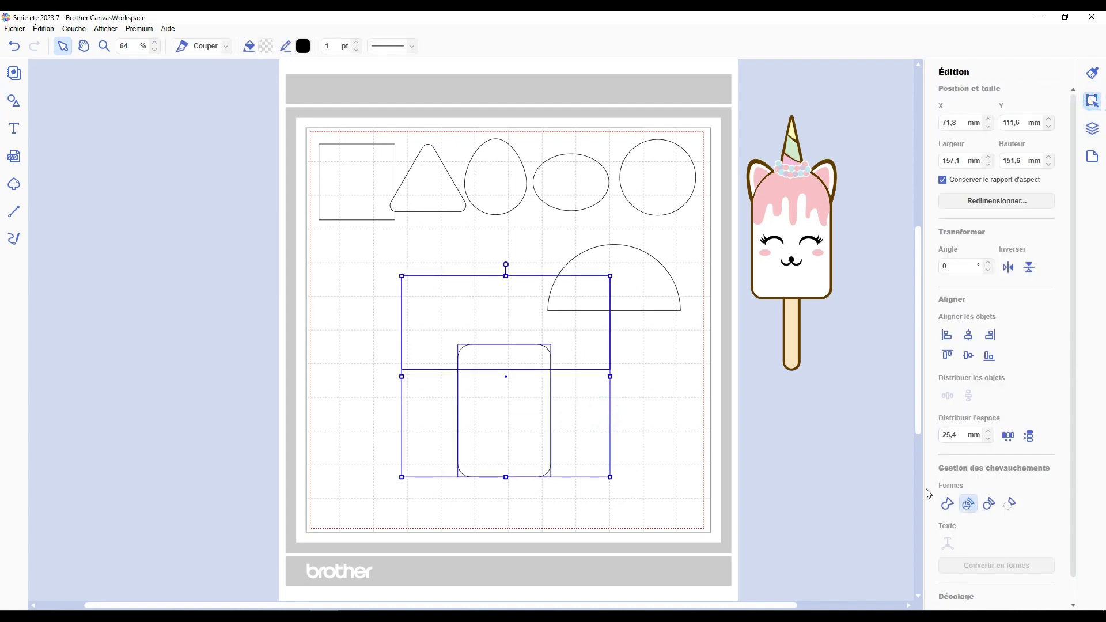
{"action": "left_click", "coordinate": [969, 504]}
{"action": "left_click", "coordinate": [517, 326]}
{"action": "left_click", "coordinate": [515, 323]}
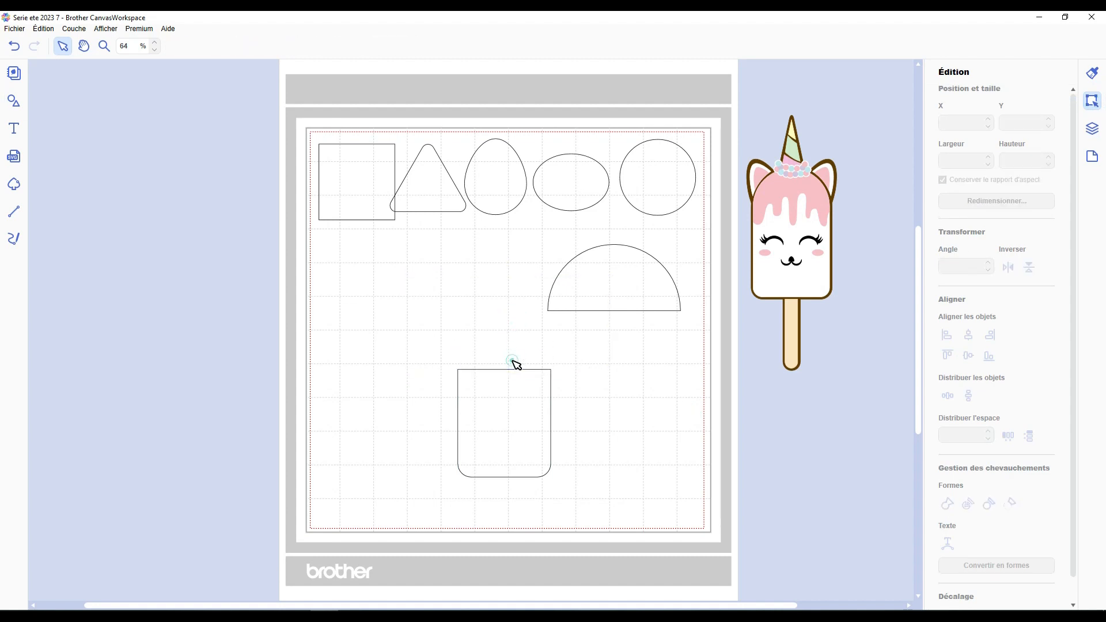
Set the half circle's width to 70 mm with the aspect ratio kept and place it just above the flat-topped rectangle.
{"action": "left_click", "coordinate": [634, 380]}
{"action": "left_click_drag", "start_coordinate": [617, 294], "coordinate": [526, 330]}
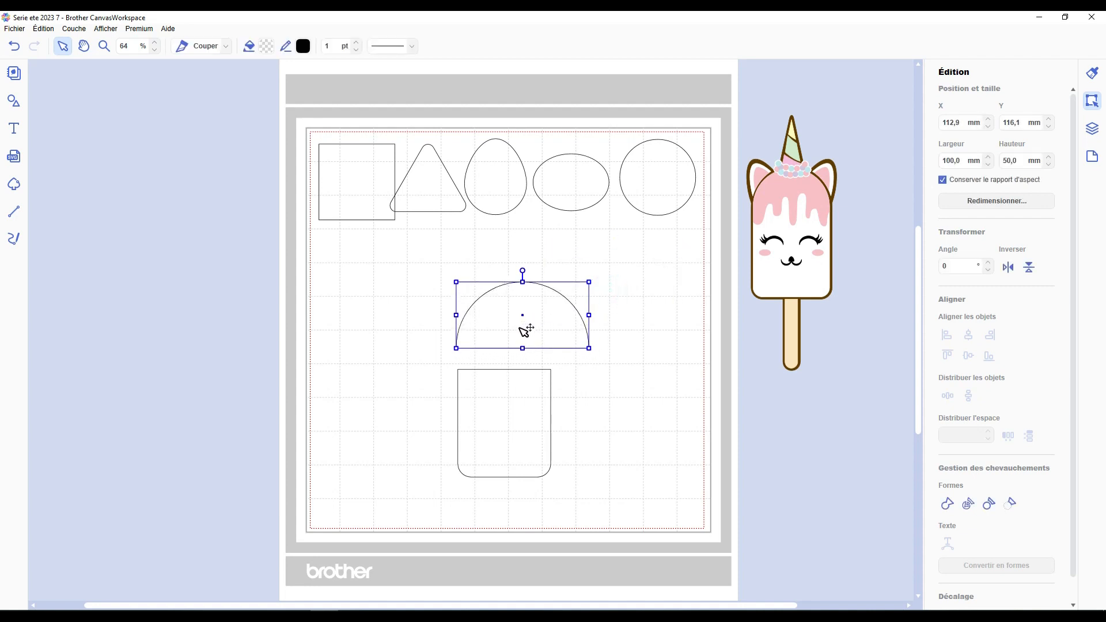
{"action": "left_click", "coordinate": [520, 402]}
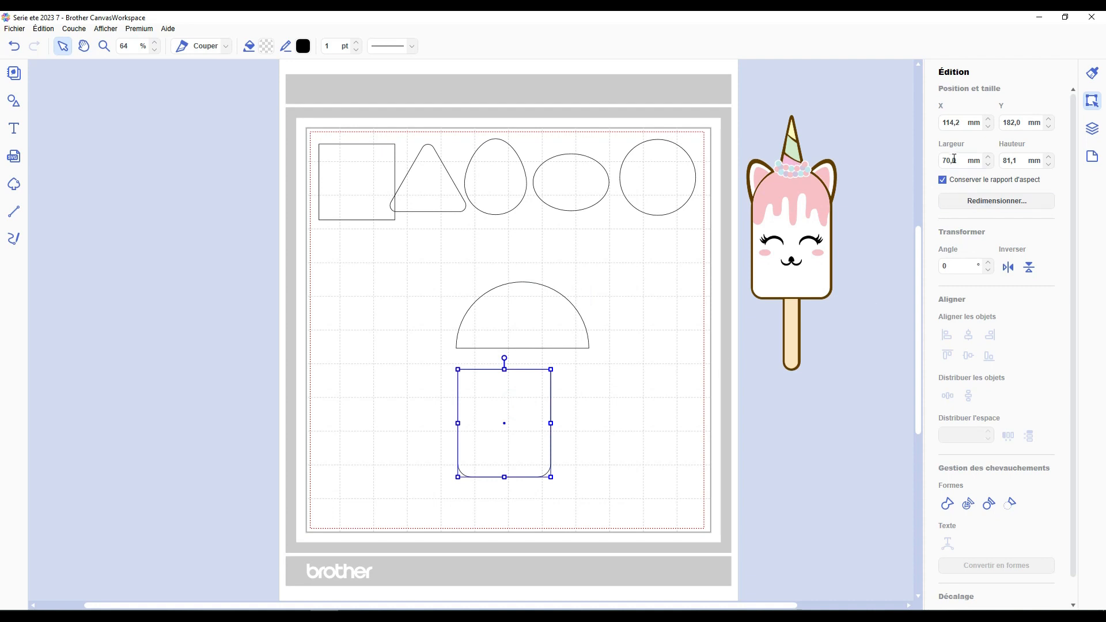
{"action": "left_click", "coordinate": [536, 317]}
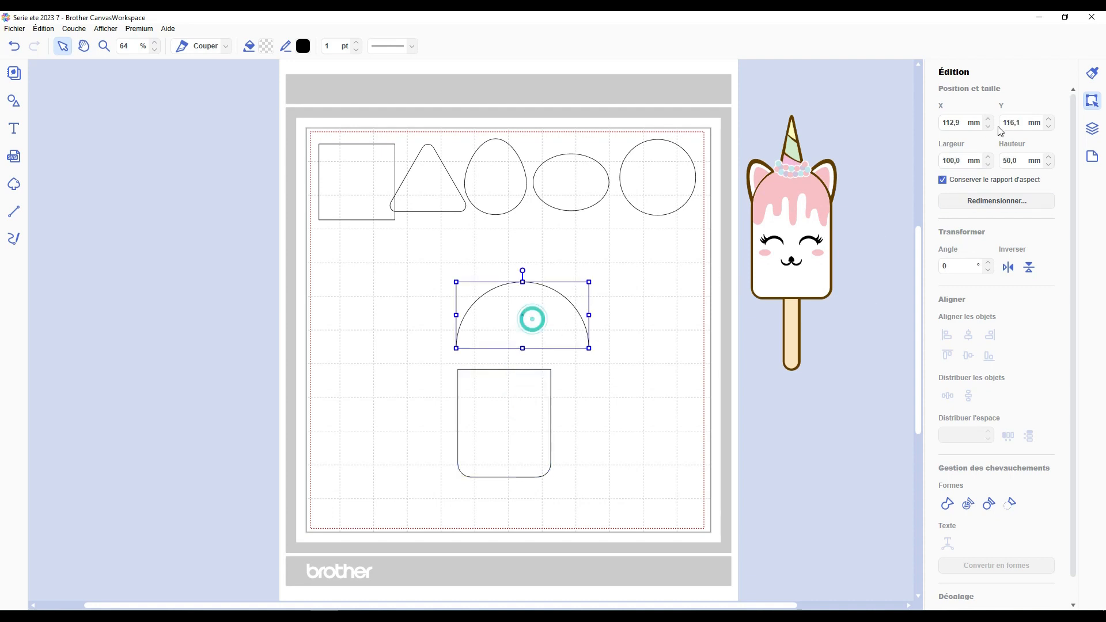
{"action": "left_click", "coordinate": [952, 160]}
{"action": "type", "text": "70"}
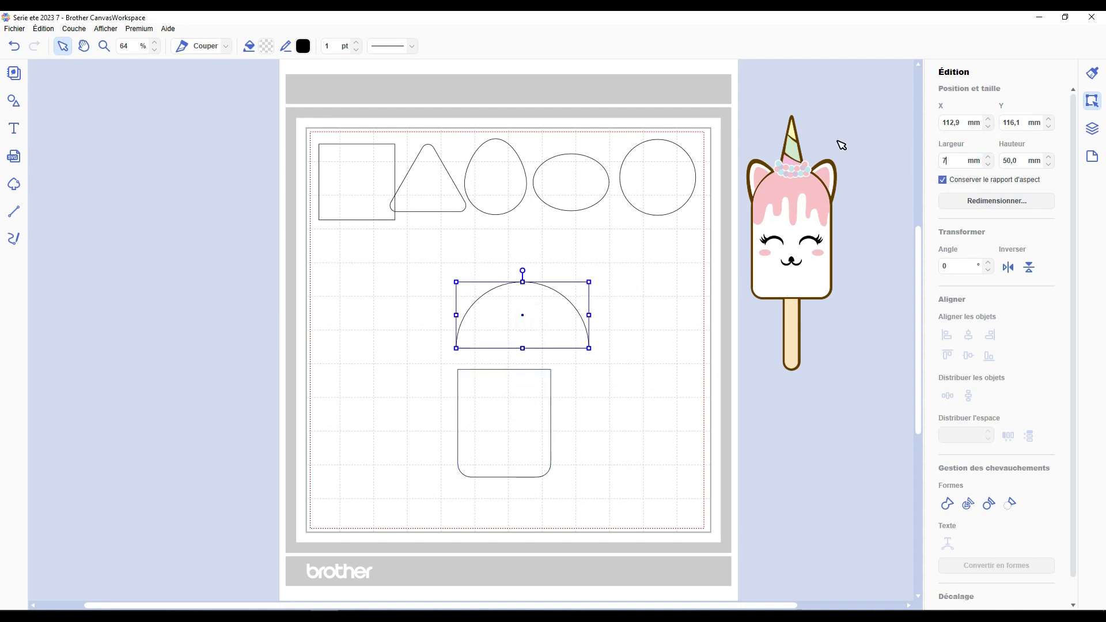
{"action": "key", "text": "Return"}
{"action": "left_click_drag", "start_coordinate": [519, 297], "coordinate": [522, 328]}
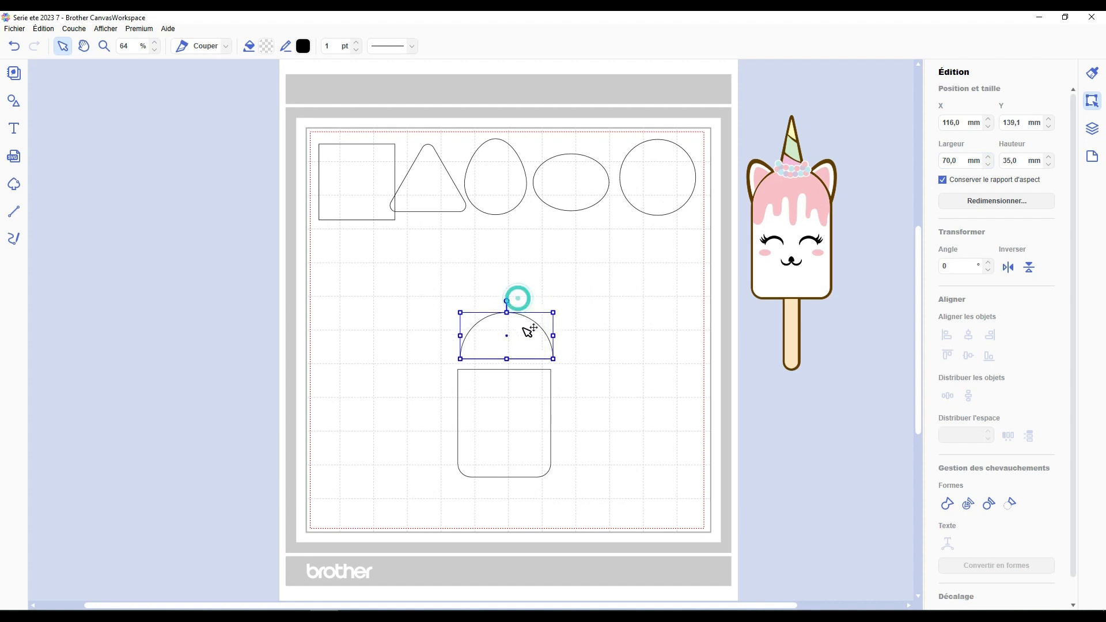
Centre the half circle over the rectangle with 0 mm vertical spacing and merge them into the ice pop body.
{"action": "left_click_drag", "start_coordinate": [551, 281], "coordinate": [514, 445]}
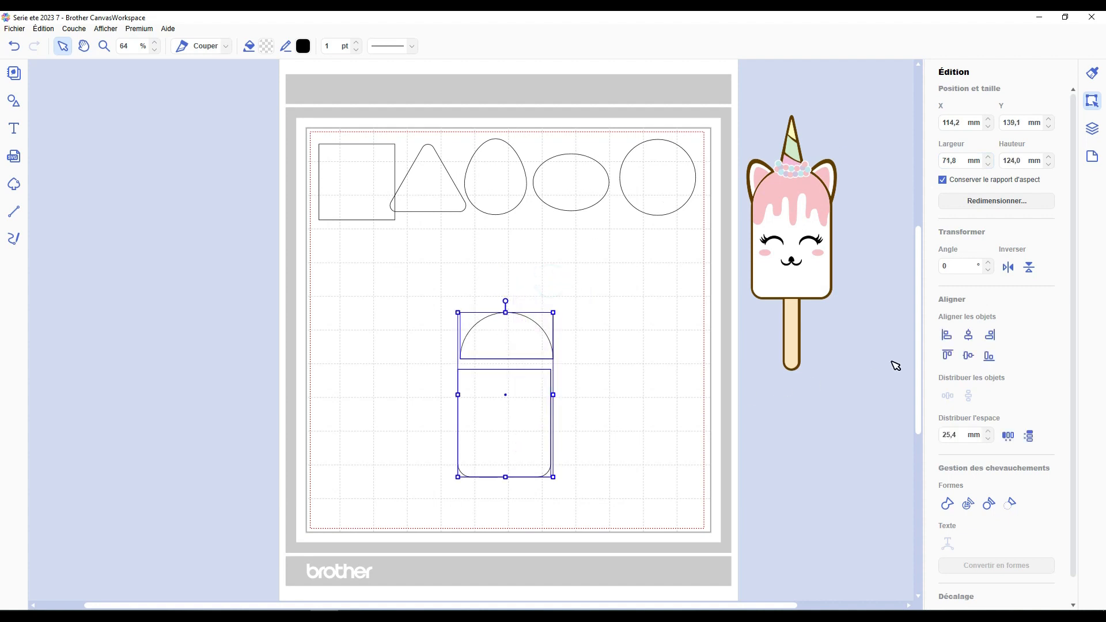
{"action": "left_click", "coordinate": [974, 342]}
{"action": "double_click", "coordinate": [953, 435]}
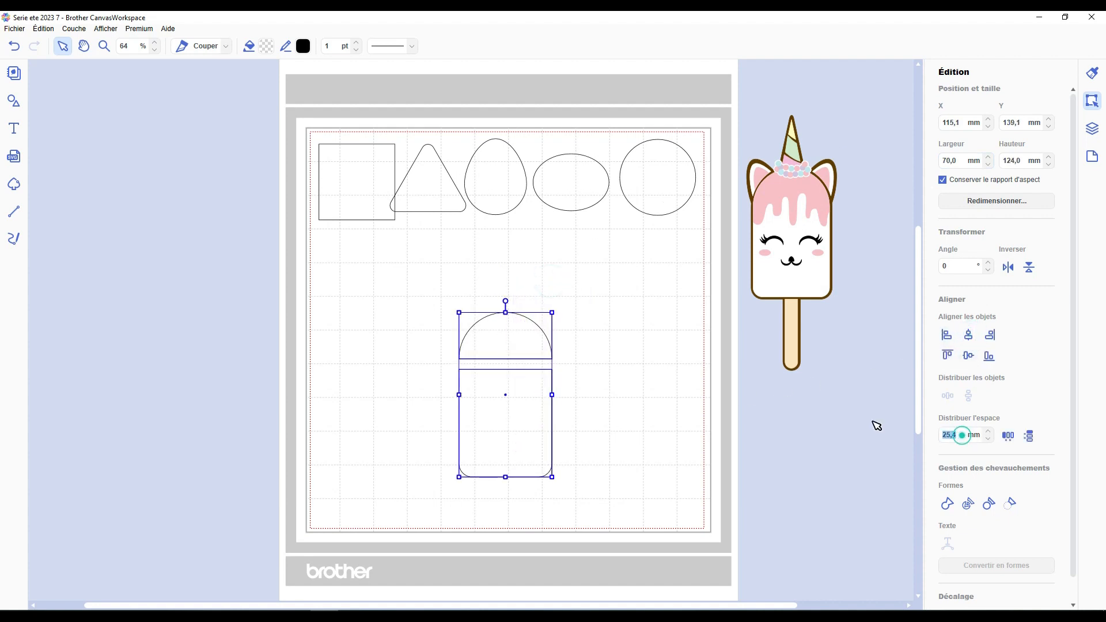
{"action": "type", "text": "0"}
{"action": "left_click", "coordinate": [1034, 440]}
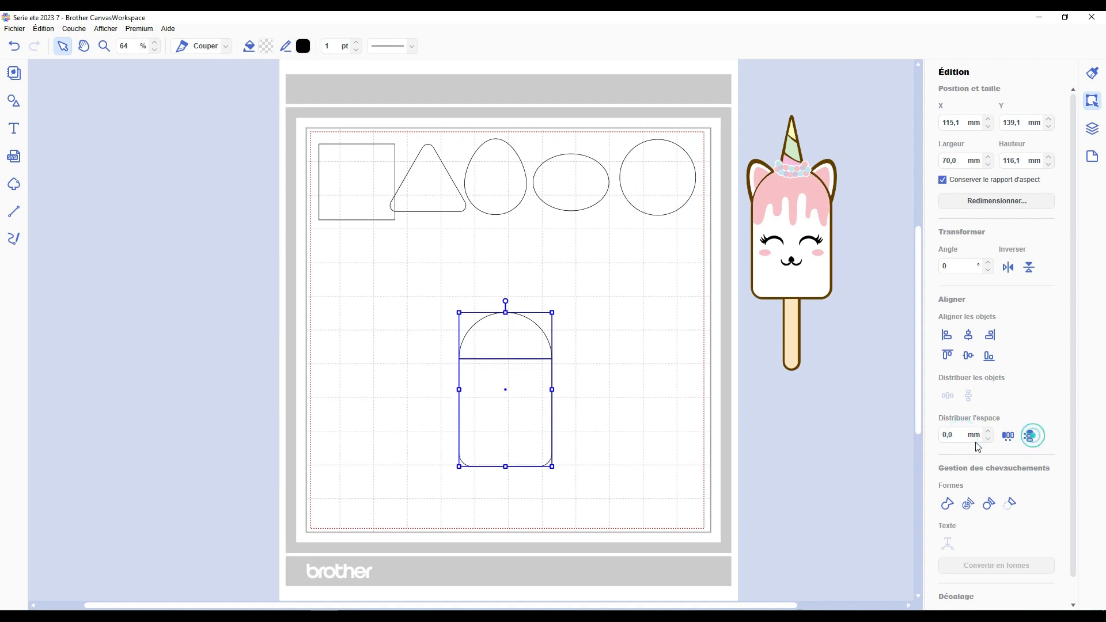
{"action": "left_click", "coordinate": [949, 512]}
{"action": "left_click", "coordinate": [645, 414]}
{"action": "left_click_drag", "start_coordinate": [504, 388], "coordinate": [511, 339]}
Duplicate the square and reshape the copy into an upright stick 15 mm wide and about 92 mm tall, overlapping the body's lower edge.
{"action": "left_click", "coordinate": [367, 215]}
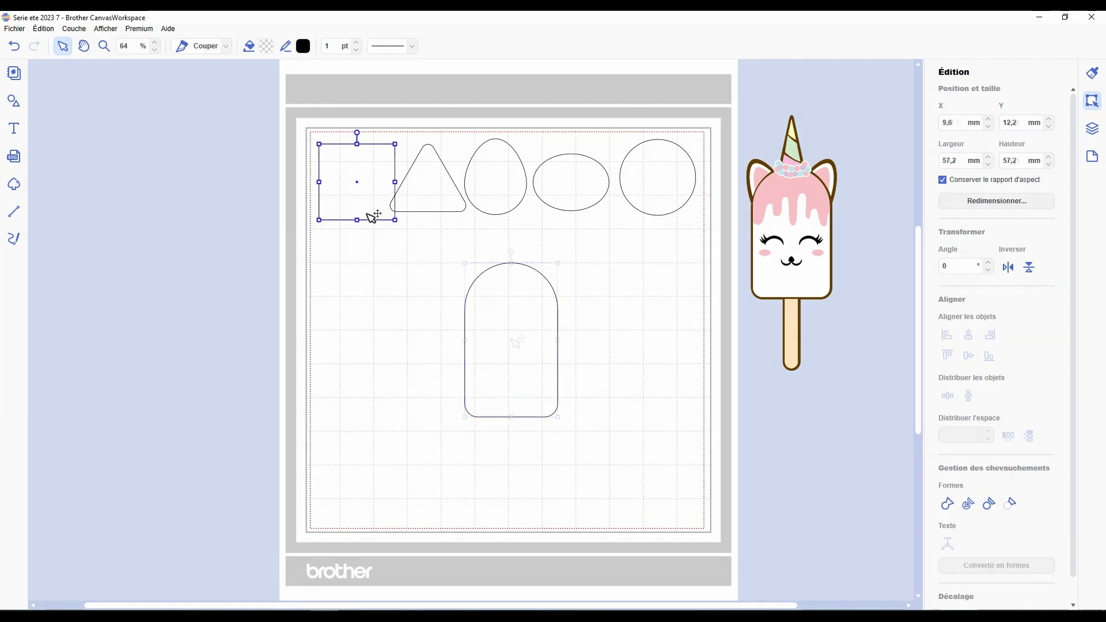
{"action": "key", "text": "ctrl+d"}
{"action": "left_click_drag", "start_coordinate": [367, 202], "coordinate": [518, 479]}
{"action": "left_click", "coordinate": [513, 458]}
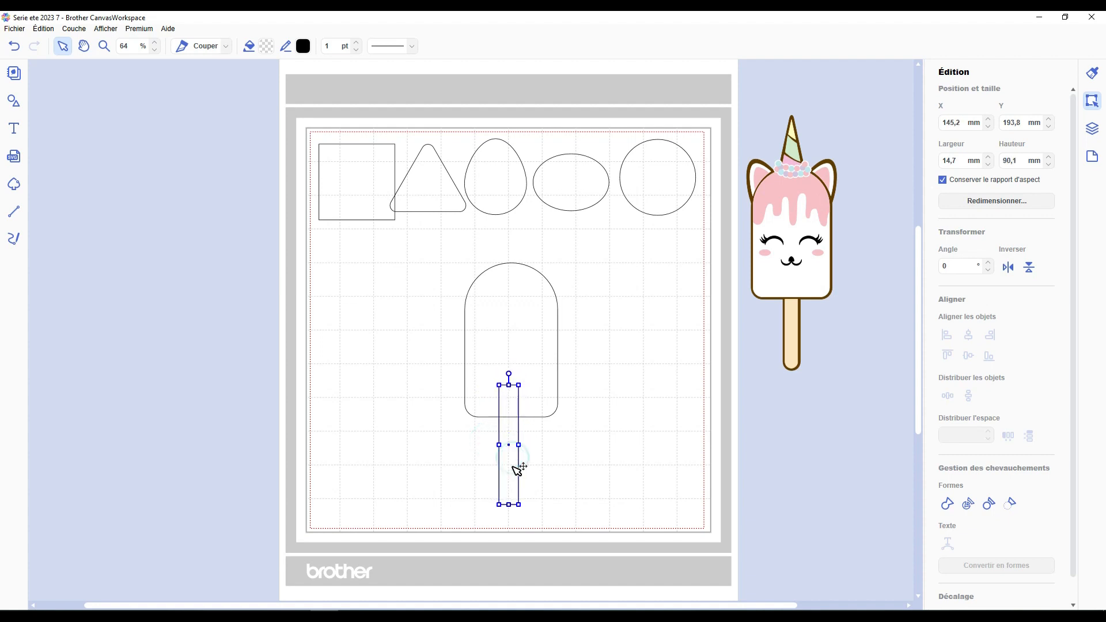
{"action": "left_click", "coordinate": [957, 161]}
{"action": "type", "text": "15"}
{"action": "key", "text": "Return"}
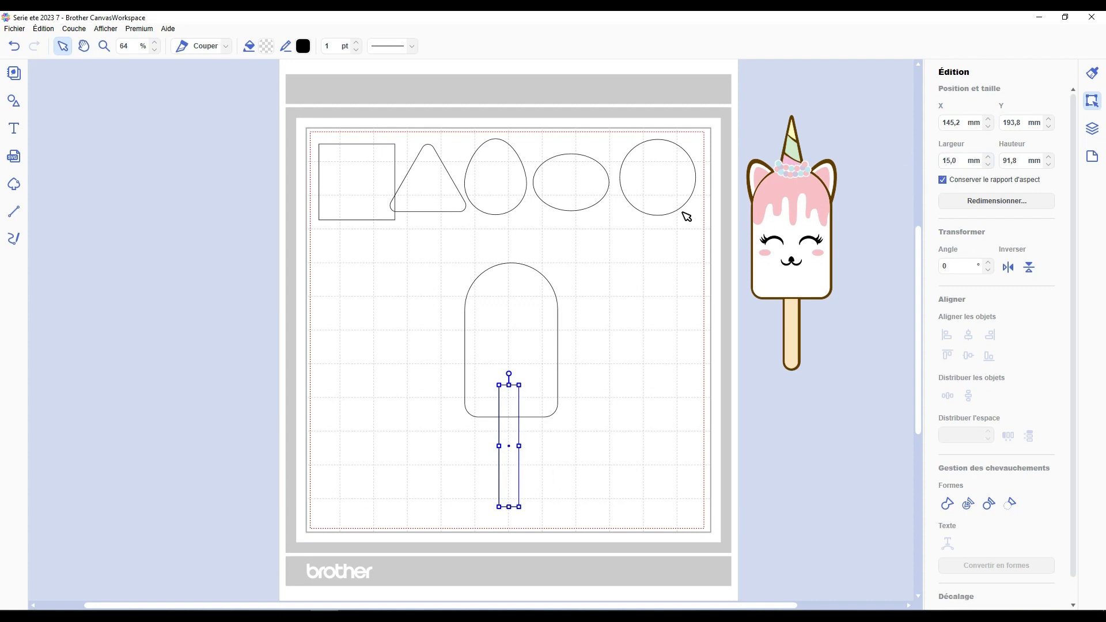
Copy the circle, set the copy's width to 15 mm, and place it just below the stick.
{"action": "left_click", "coordinate": [681, 168]}
{"action": "key", "text": "ctrl+c"}
{"action": "key", "text": "ctrl+v"}
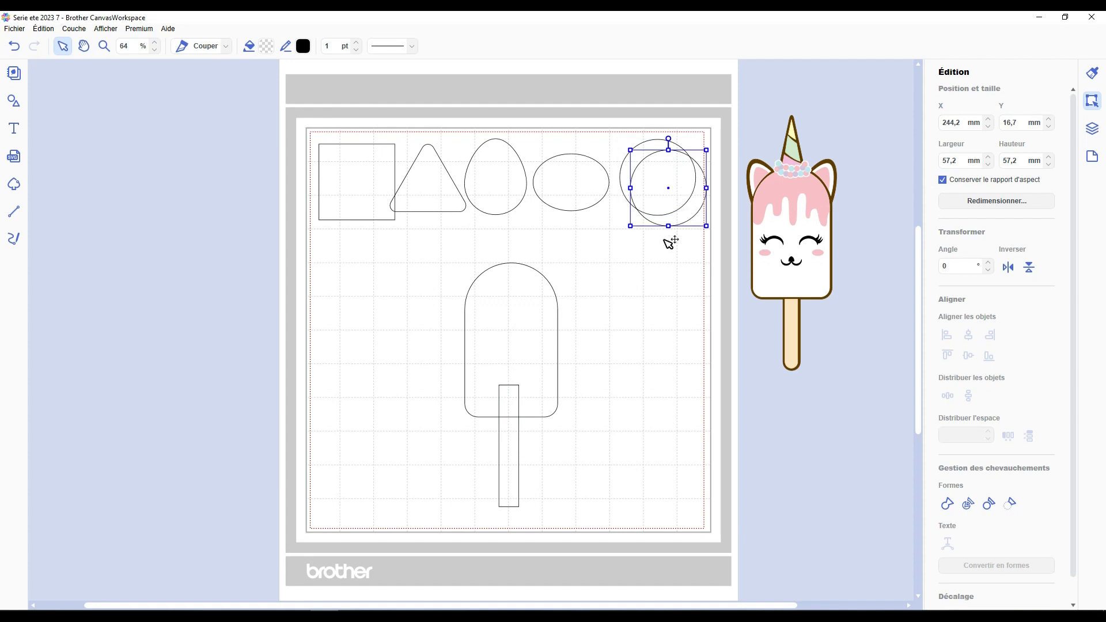
{"action": "left_click_drag", "start_coordinate": [685, 200], "coordinate": [637, 422]}
{"action": "left_click_drag", "start_coordinate": [961, 161], "coordinate": [916, 157]}
{"action": "type", "text": "1"}
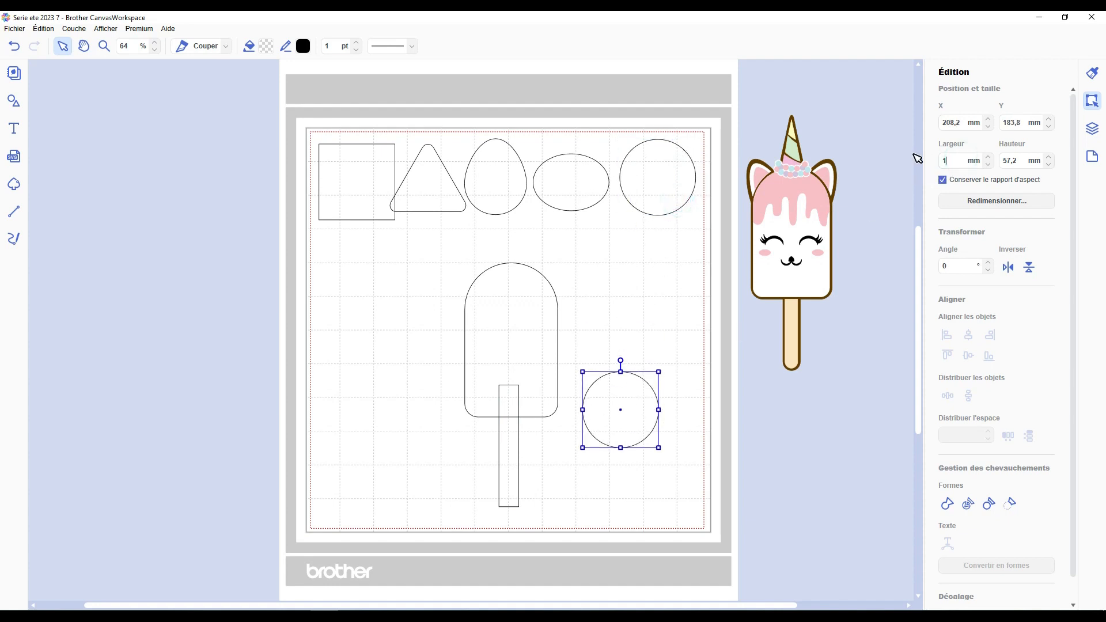
{"action": "type", "text": "5"}
{"action": "key", "text": "Return"}
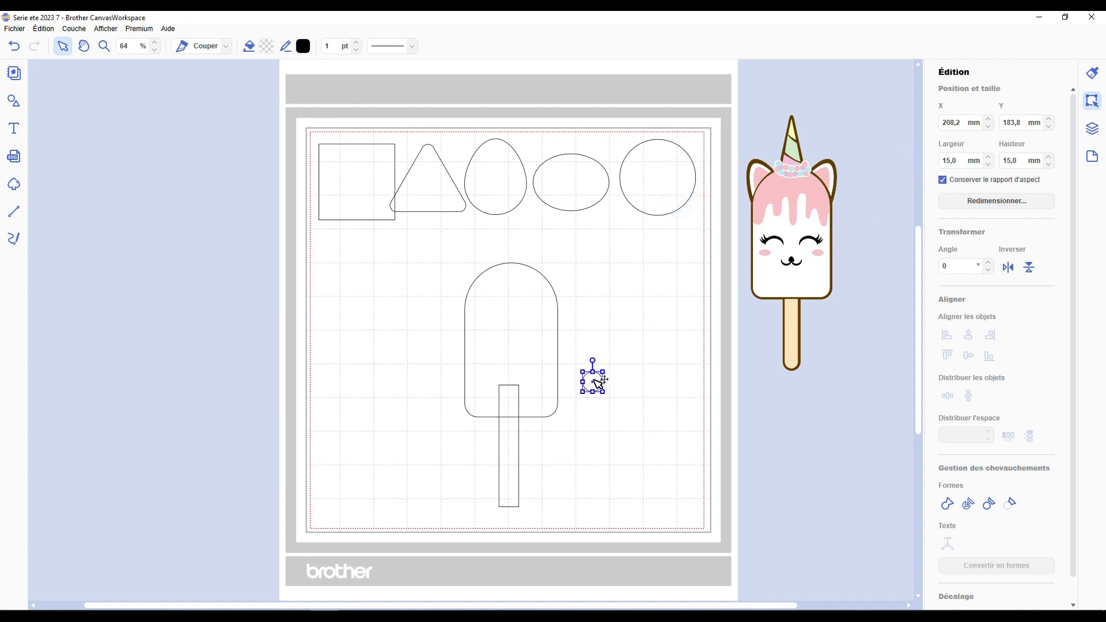
{"action": "left_click_drag", "start_coordinate": [599, 382], "coordinate": [478, 488]}
Centre the small circle on the stick with a vertical spacing of -7.5 mm and merge both into a round-ended stick.
{"action": "left_click", "coordinate": [574, 496]}
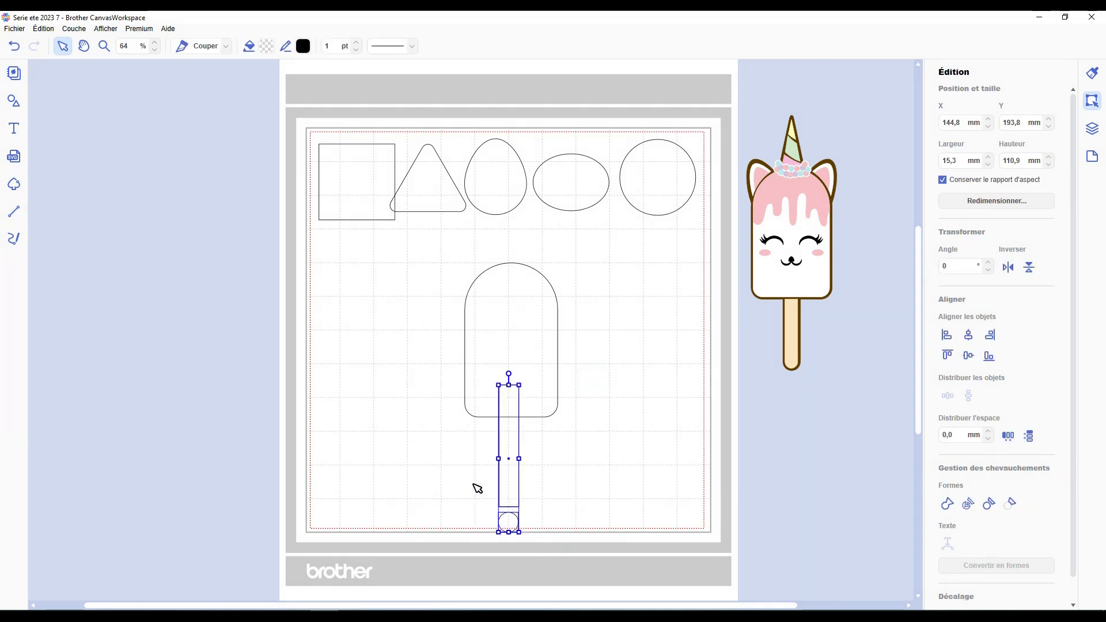
{"action": "left_click", "coordinate": [968, 334]}
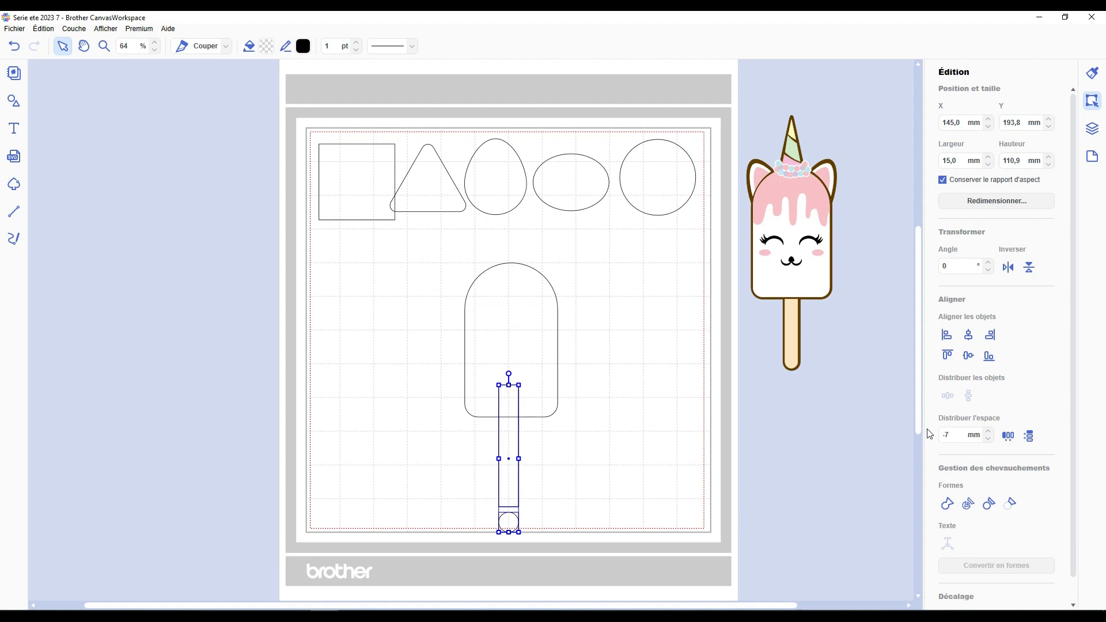
{"action": "left_click", "coordinate": [1030, 436]}
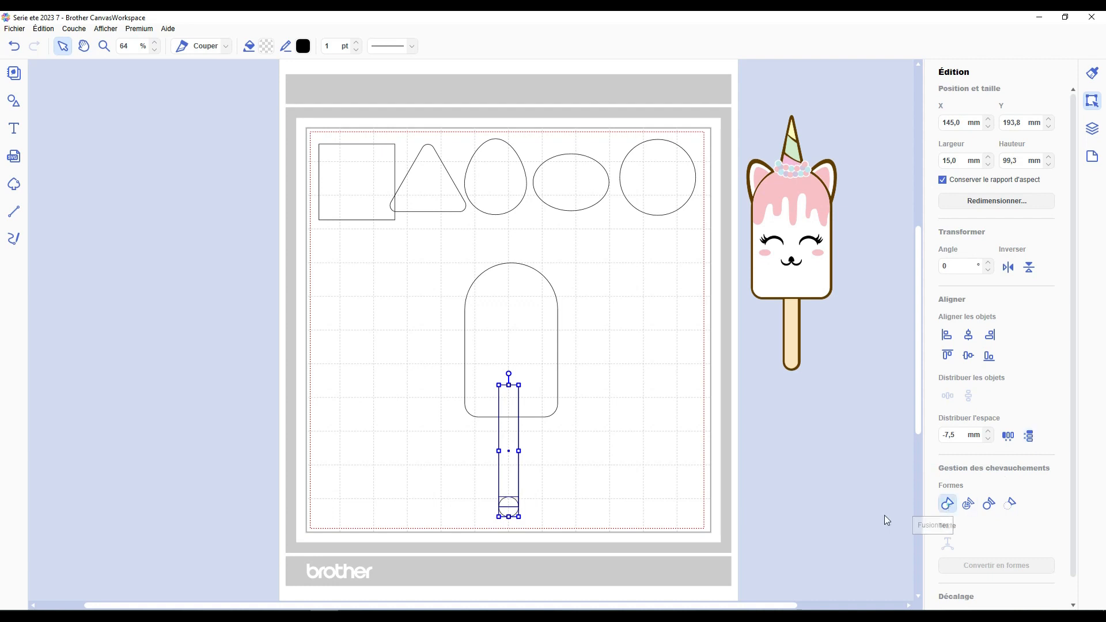
{"action": "left_click", "coordinate": [948, 504]}
{"action": "left_click", "coordinate": [557, 419]}
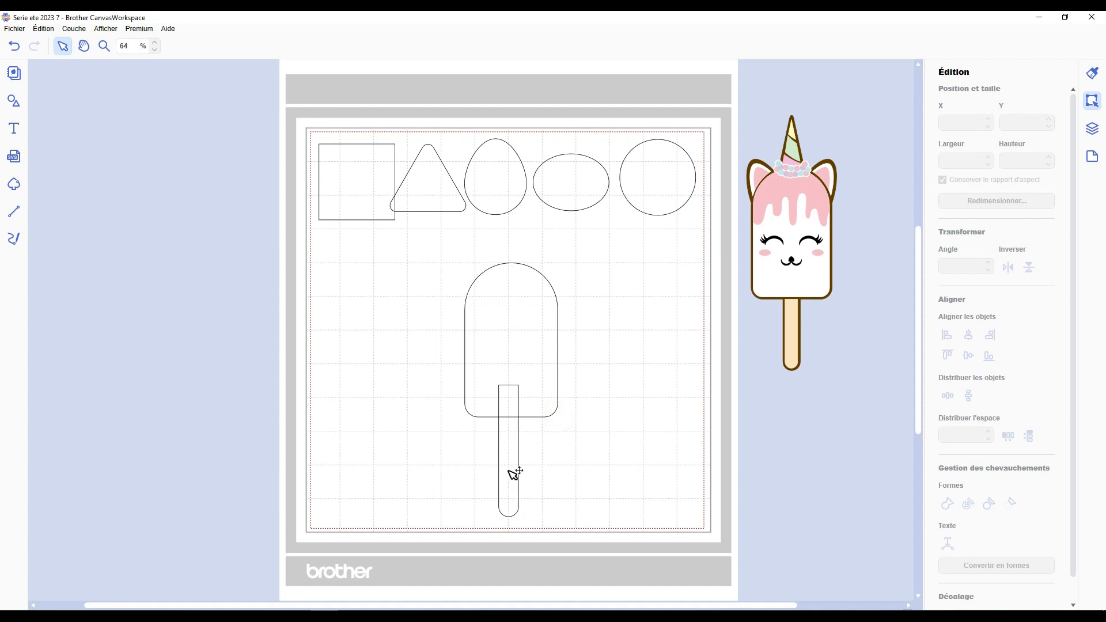
Raise the stick into the middle of the body's lower part and group the stick with the body.
{"action": "left_click_drag", "start_coordinate": [514, 469], "coordinate": [512, 448]}
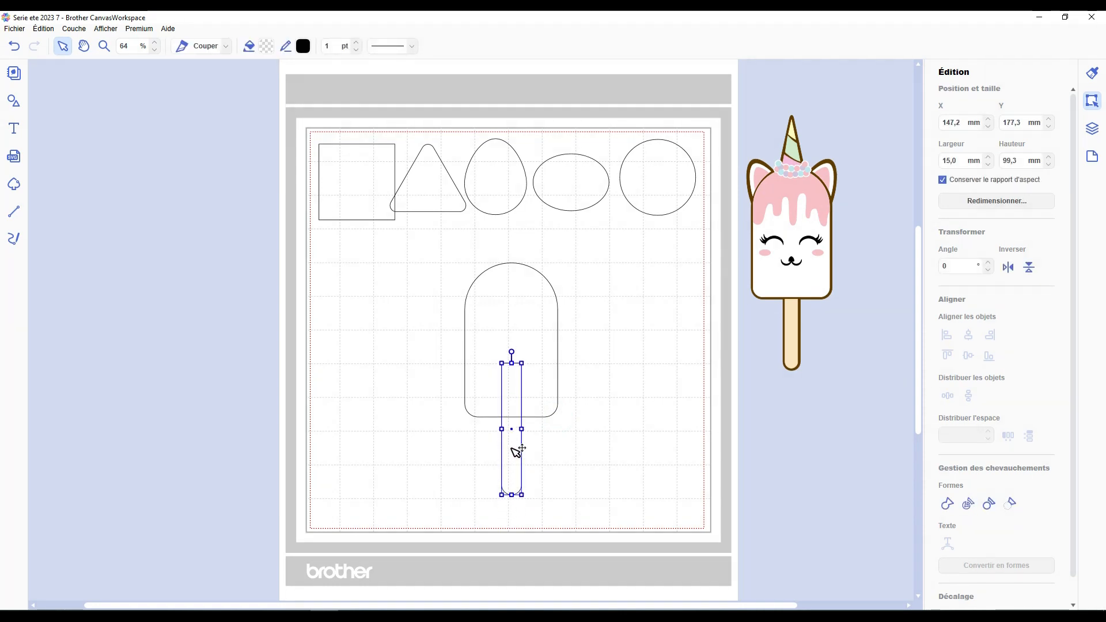
{"action": "left_click", "coordinate": [555, 468]}
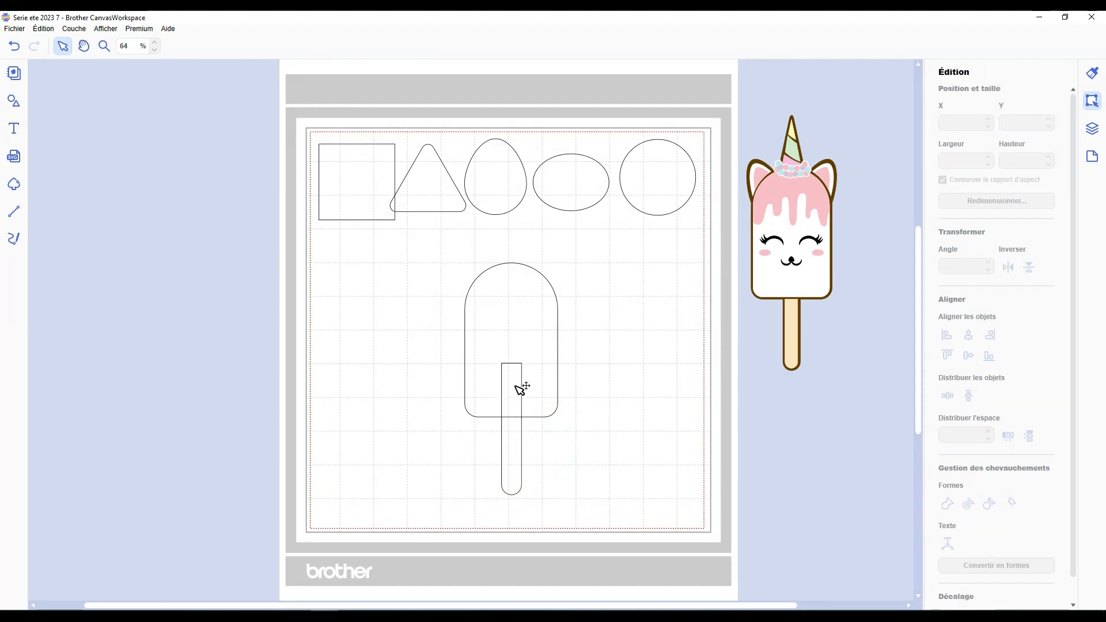
{"action": "left_click_drag", "start_coordinate": [576, 483], "coordinate": [476, 362]}
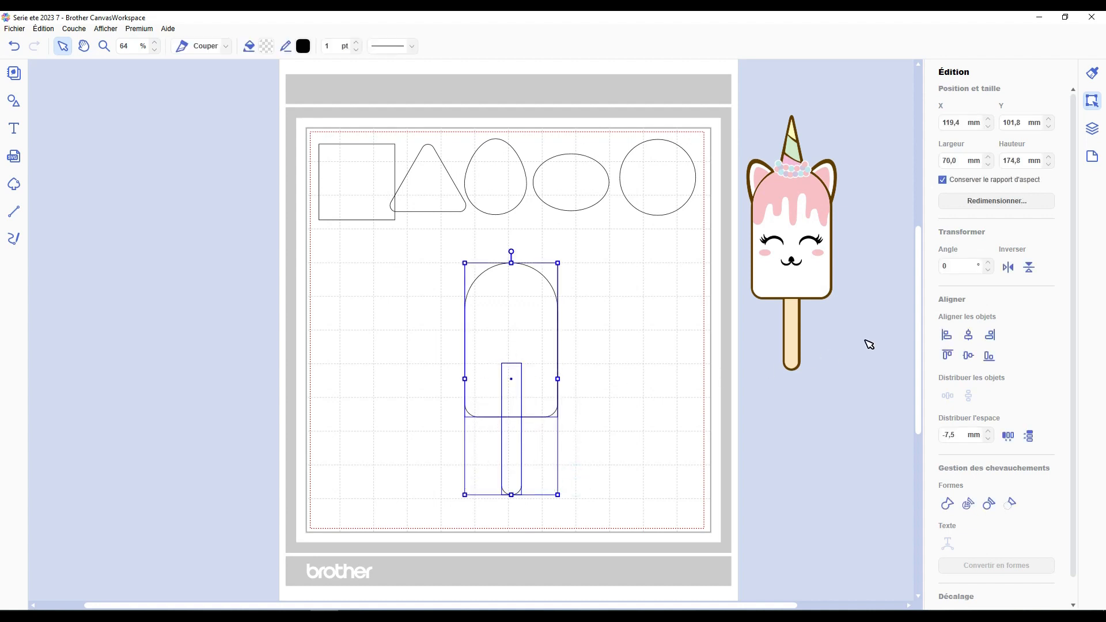
{"action": "key", "text": "ctrl+g"}
{"action": "left_click", "coordinate": [611, 400]}
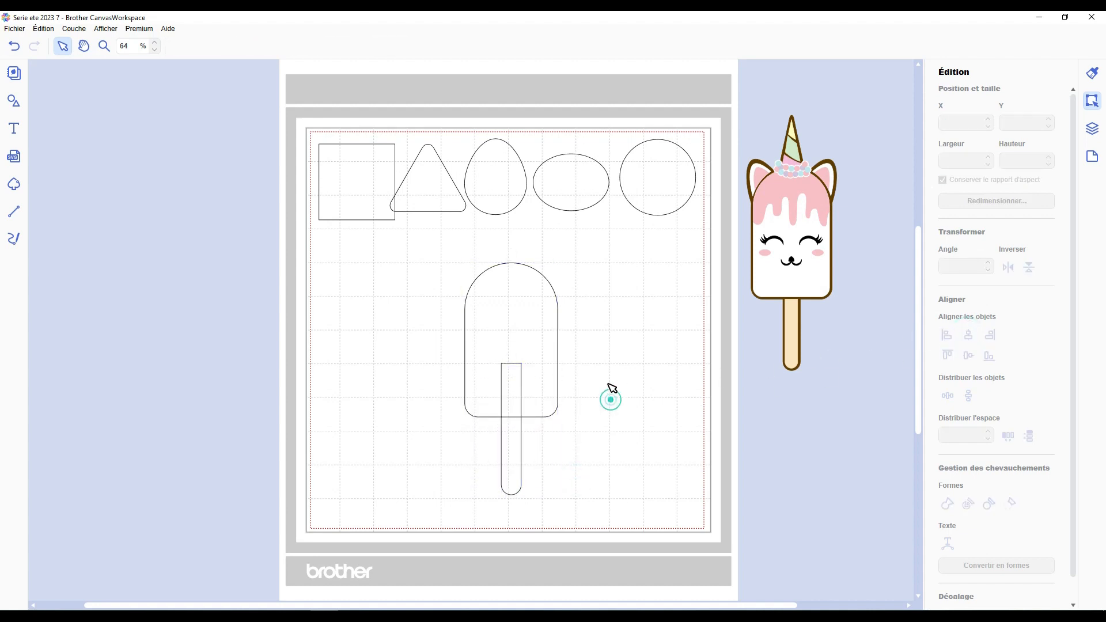
Shift the ice pop group and place a duplicate of the egg, narrowed to about 39 mm, over the body's upper right corner.
{"action": "mouse_move", "coordinate": [539, 347]}
{"action": "left_mouse_down"}
{"action": "mouse_move", "coordinate": [565, 344]}
{"action": "mouse_move", "coordinate": [552, 351]}
{"action": "left_mouse_up"}
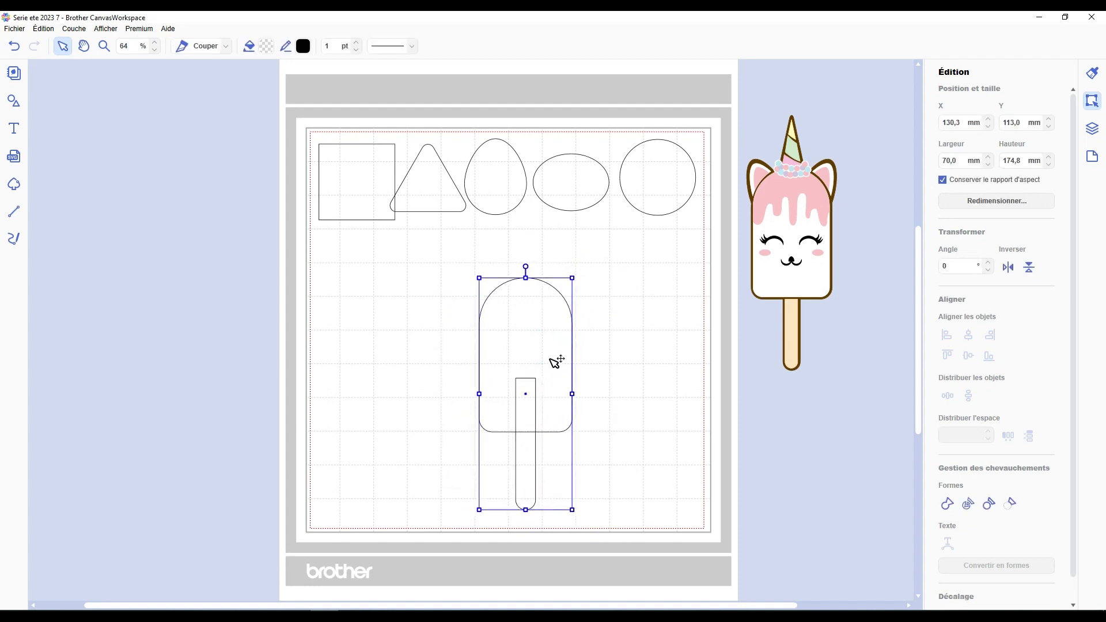
{"action": "scroll", "coordinate": [536, 277], "scroll_direction": "up", "scroll_amount": 1}
{"action": "left_click", "coordinate": [507, 194]}
{"action": "key", "text": "ctrl+d"}
{"action": "left_click_drag", "start_coordinate": [528, 237], "coordinate": [602, 305]}
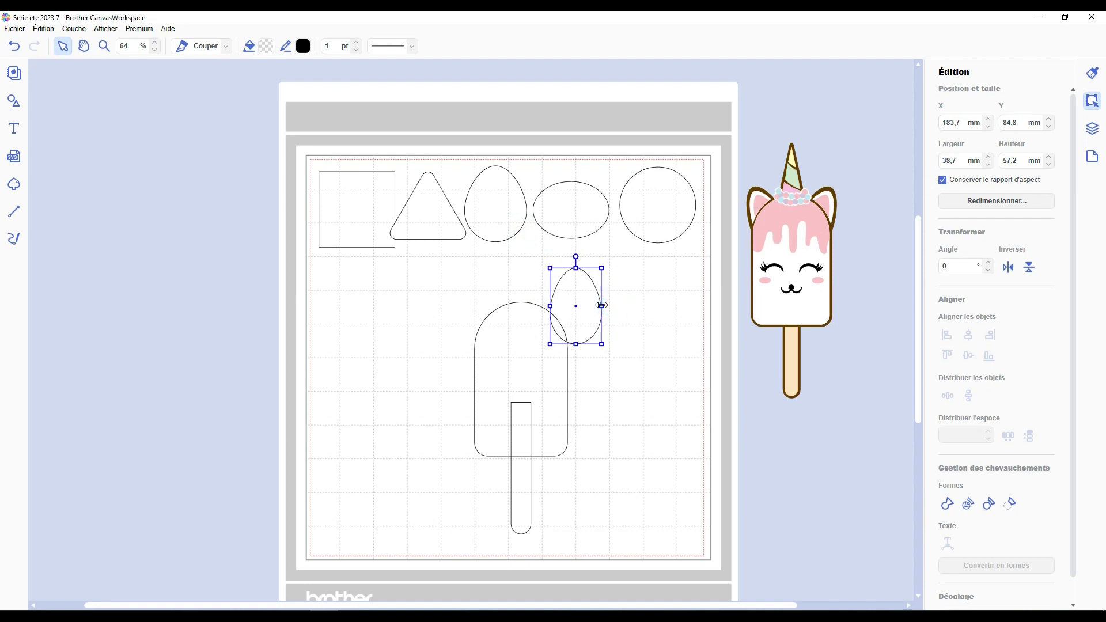
Shrink the egg ear to 30 mm wide, tilt it outward by 22°, and place a mirrored duplicate on the body's opposite upper corner.
{"action": "left_click_drag", "start_coordinate": [577, 255], "coordinate": [481, 311]}
{"action": "key", "text": "ctrl+d"}
{"action": "left_click", "coordinate": [1009, 265]}
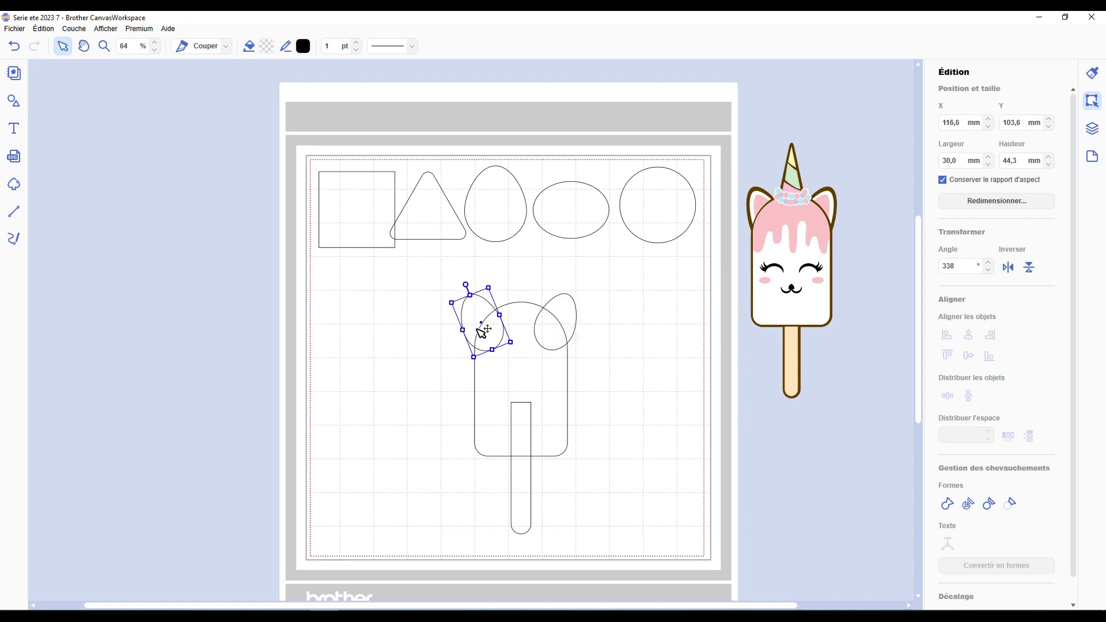
Align the two ears to the same height by their vertical centres and group them.
{"action": "left_click", "coordinate": [570, 313], "text": "shift"}
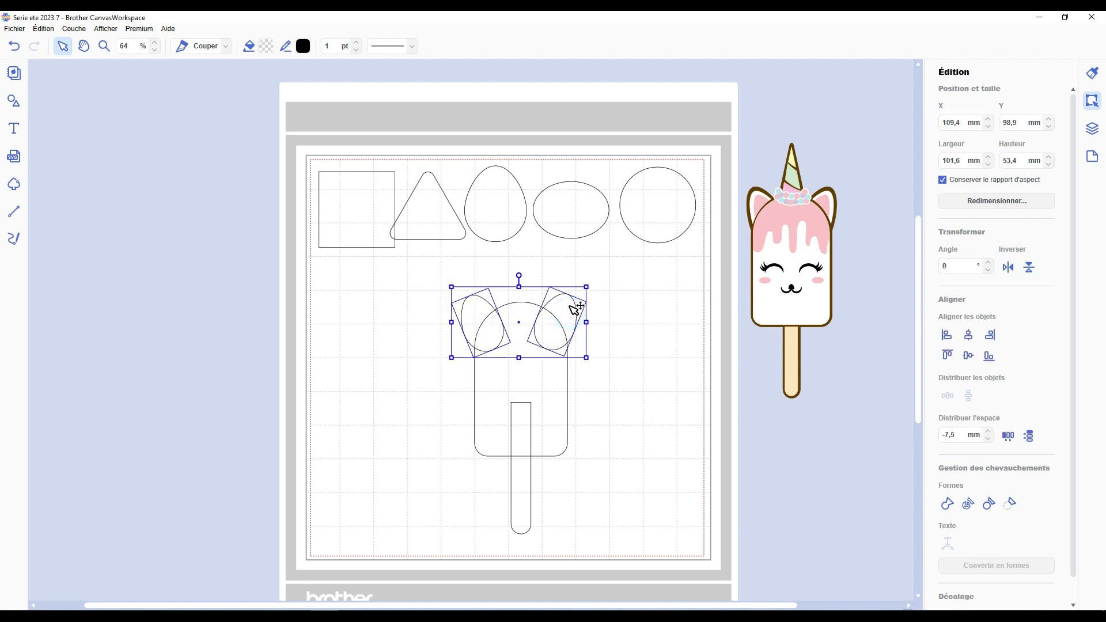
{"action": "left_click", "coordinate": [970, 357]}
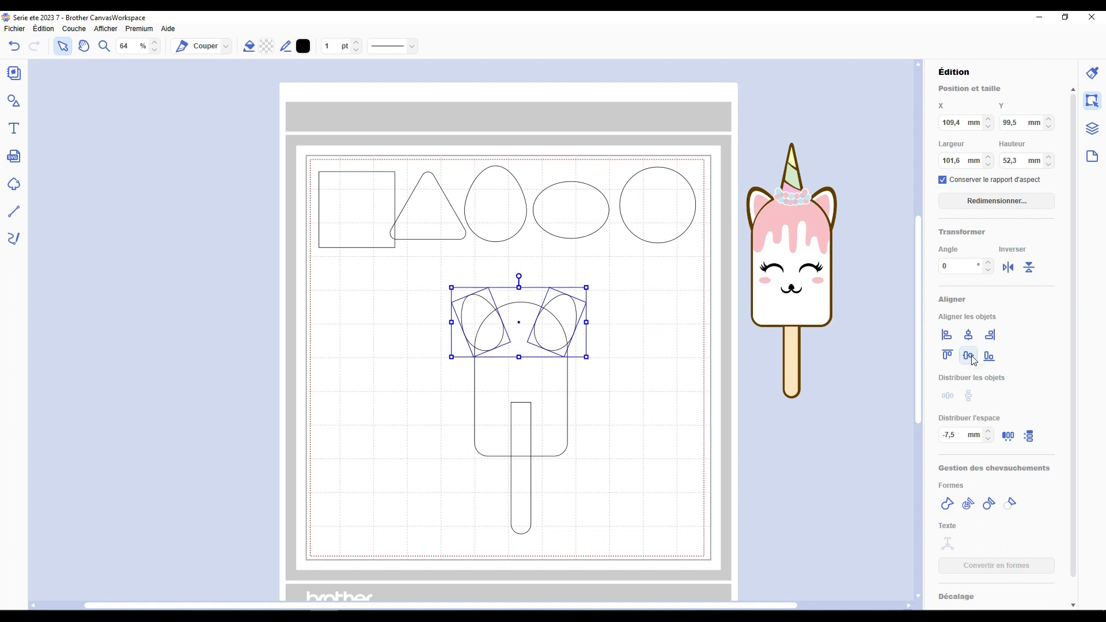
{"action": "key", "text": "ctrl+g"}
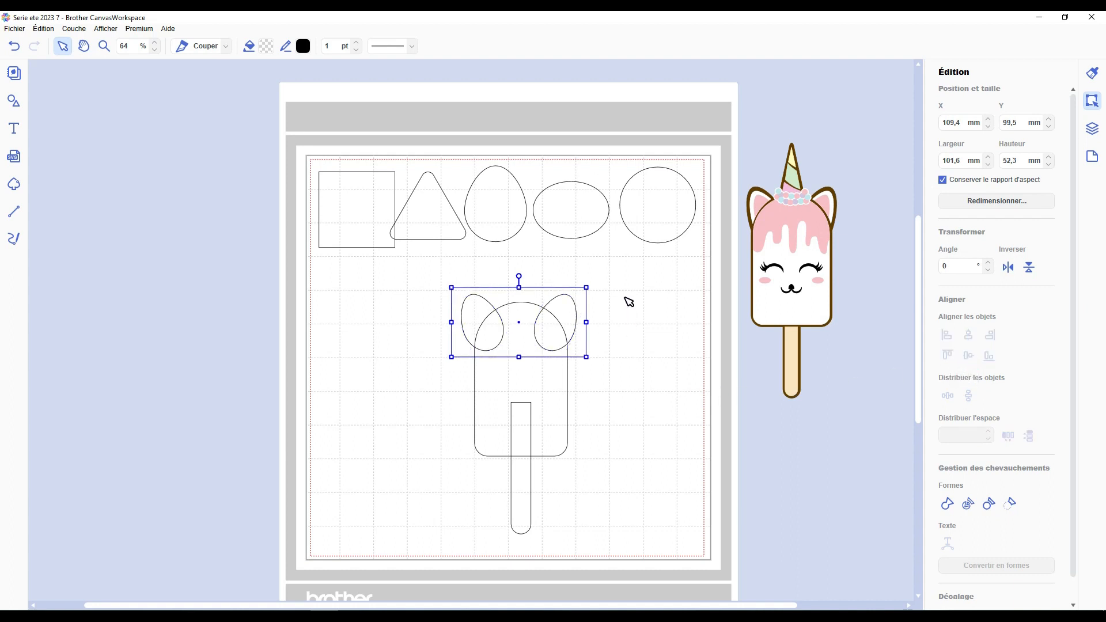
Centre the ear pair horizontally on the ice pop and group them together.
{"action": "left_click_drag", "start_coordinate": [626, 289], "coordinate": [507, 425]}
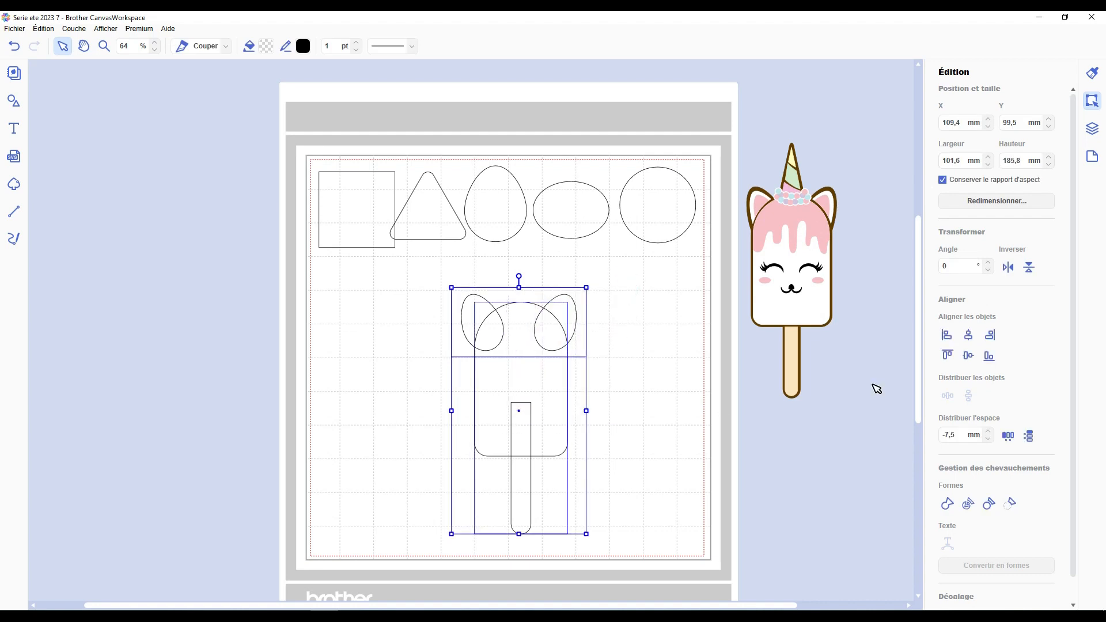
{"action": "left_click", "coordinate": [969, 336]}
{"action": "left_click", "coordinate": [638, 338]}
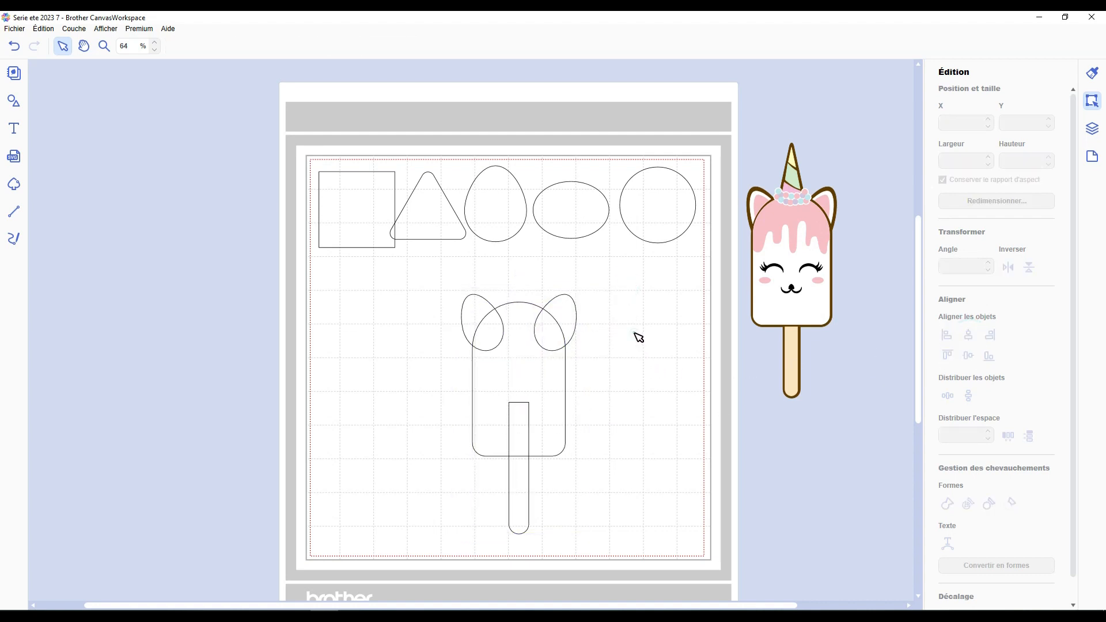
Move the row of basic shapes higher, and reshape a copy of the triangle into a horn about 21.5 by 60 mm above the body.
{"action": "left_click", "coordinate": [637, 334]}
{"action": "left_click", "coordinate": [417, 151]}
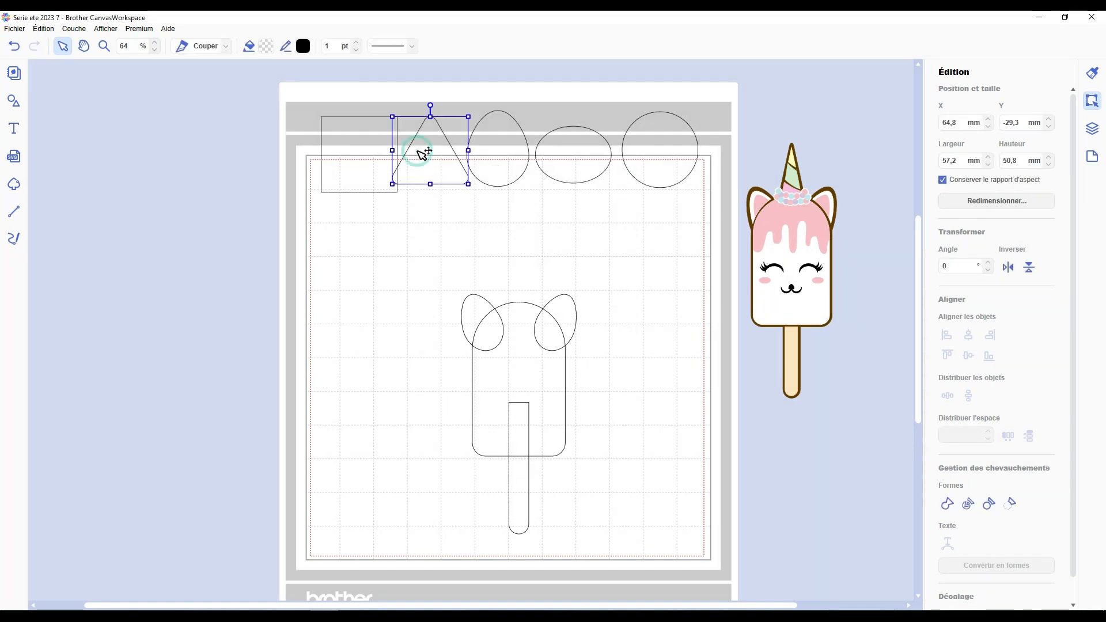
{"action": "key", "text": "ctrl+v"}
{"action": "left_click_drag", "start_coordinate": [455, 172], "coordinate": [518, 291]}
{"action": "left_click", "coordinate": [497, 263]}
{"action": "left_click_drag", "start_coordinate": [519, 248], "coordinate": [520, 240]}
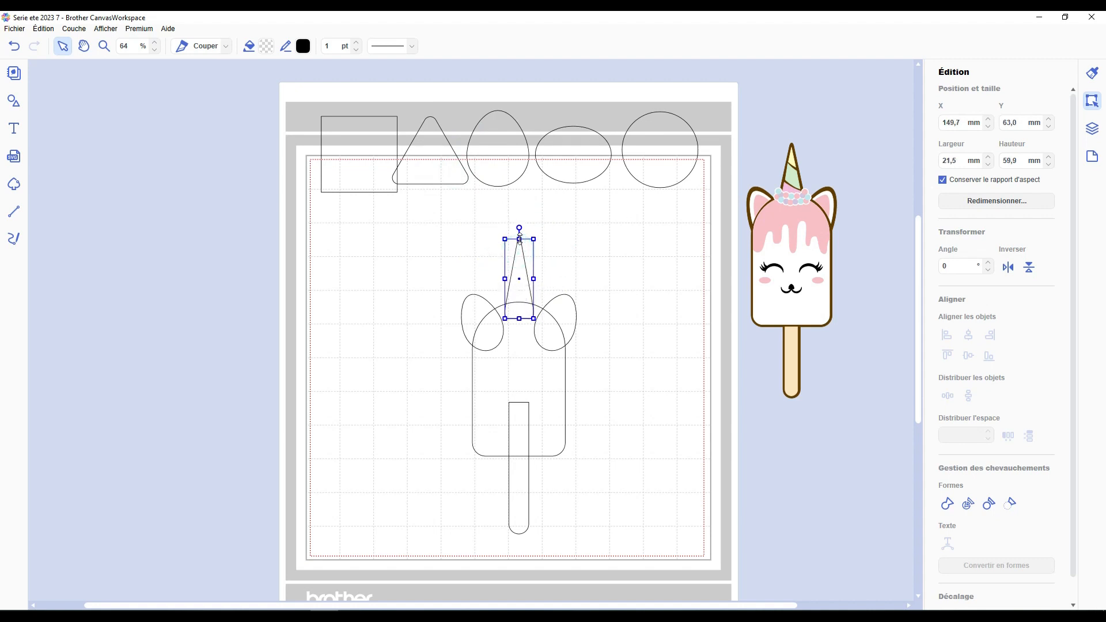
Centre the horn horizontally on the ice pop and show the layer list.
{"action": "left_click", "coordinate": [580, 256]}
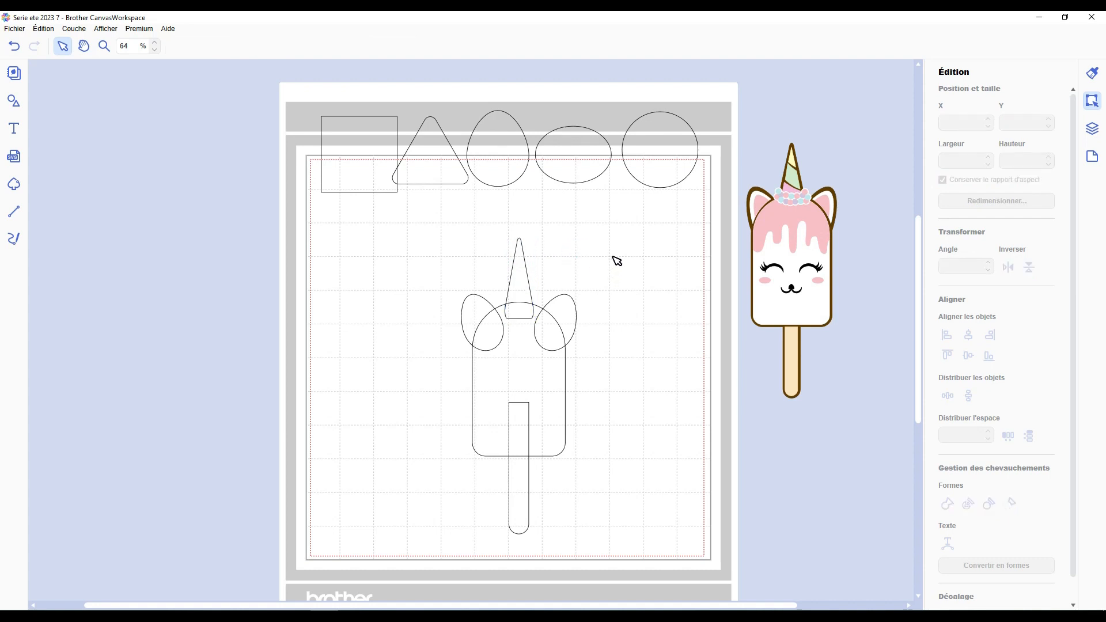
{"action": "left_click_drag", "start_coordinate": [612, 250], "coordinate": [464, 402]}
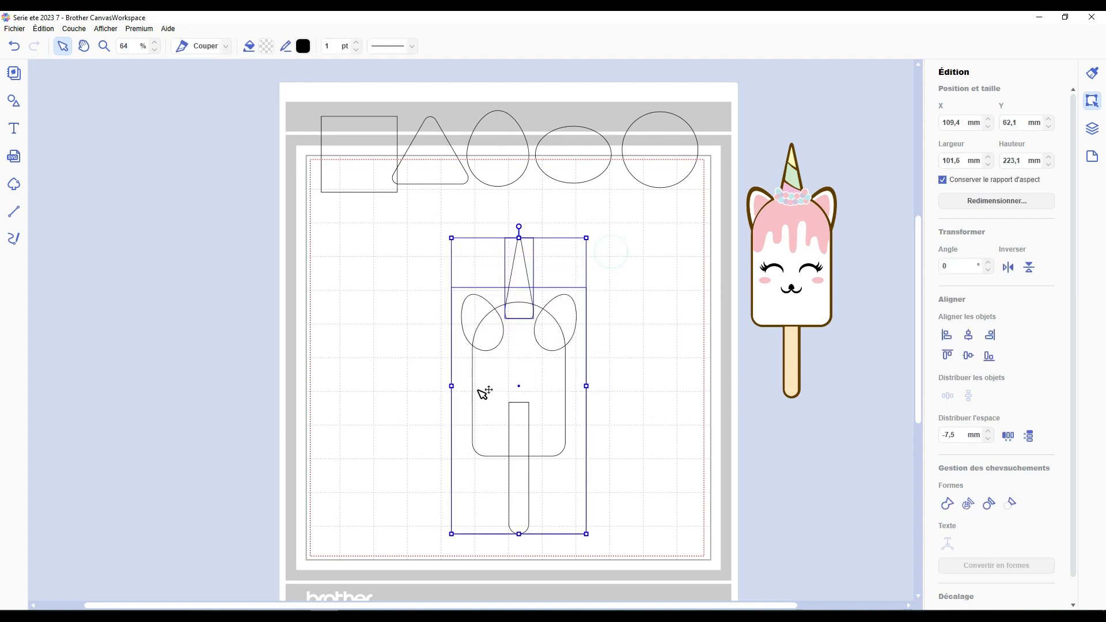
{"action": "left_click", "coordinate": [972, 340]}
{"action": "left_click", "coordinate": [1098, 131]}
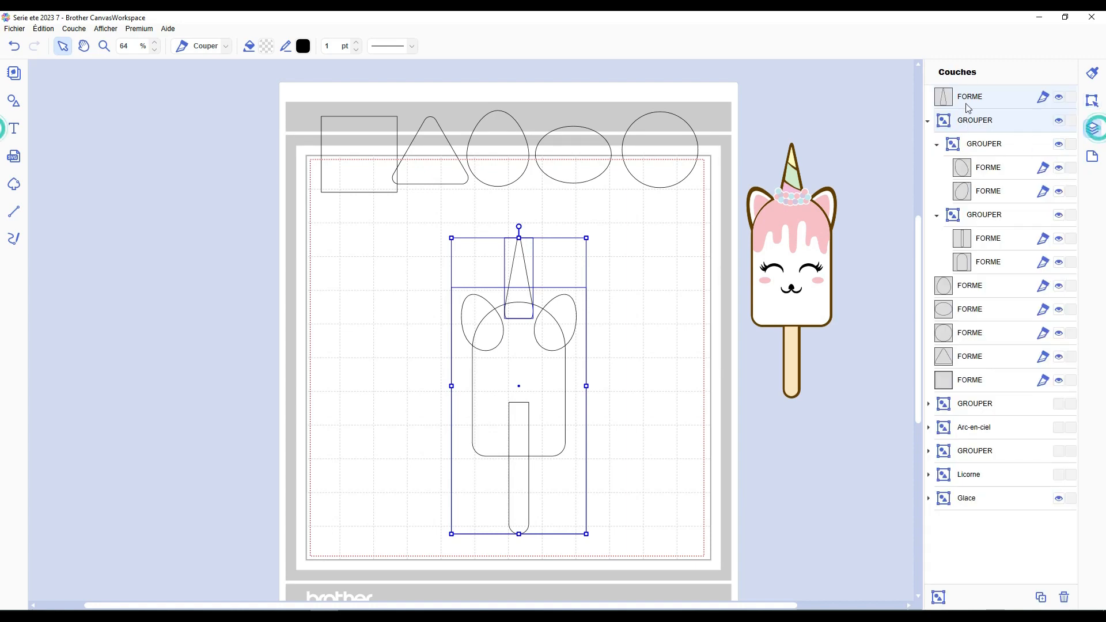
Group the horn with the ice pop and divide the grouped shapes along their overlaps.
{"action": "left_click_drag", "start_coordinate": [966, 97], "coordinate": [938, 163]}
{"action": "left_click", "coordinate": [624, 347]}
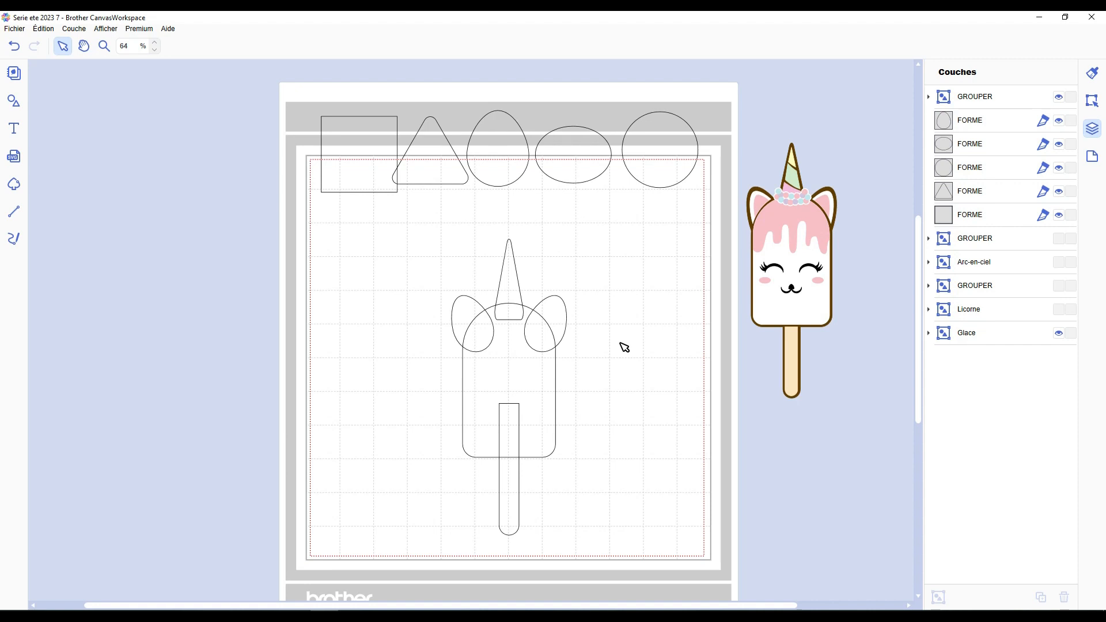
{"action": "left_click", "coordinate": [507, 341]}
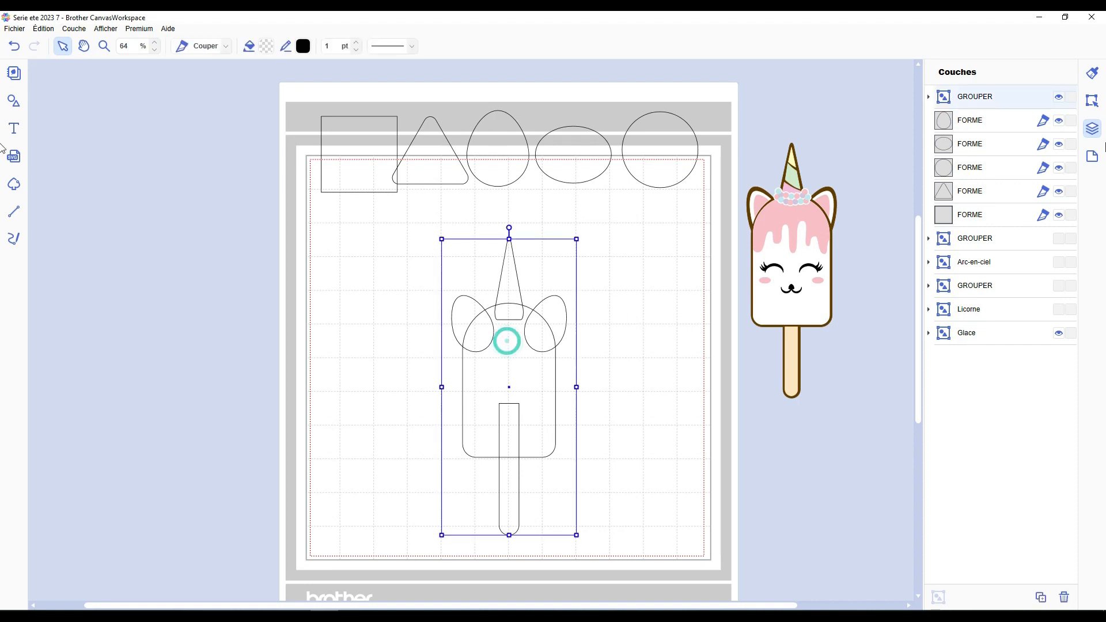
{"action": "left_click", "coordinate": [1092, 100]}
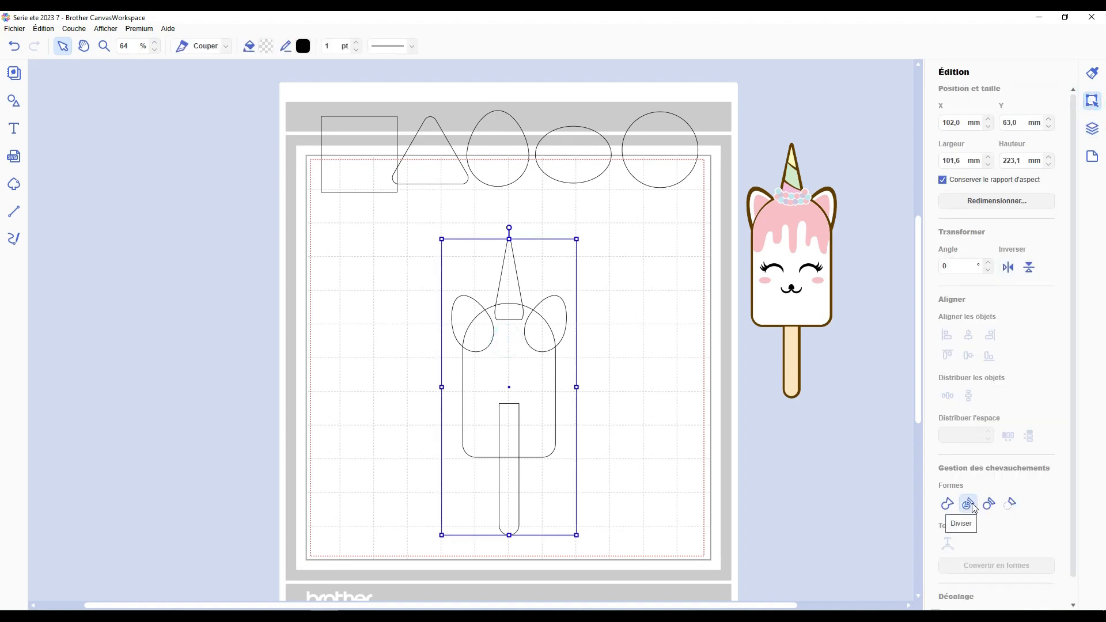
{"action": "left_click", "coordinate": [971, 505]}
Weld the divided pieces inside the ice pop's body into one solid shape in front of the ears, horn and stick.
{"action": "scroll", "coordinate": [498, 345], "scroll_direction": "up", "scroll_amount": 3}
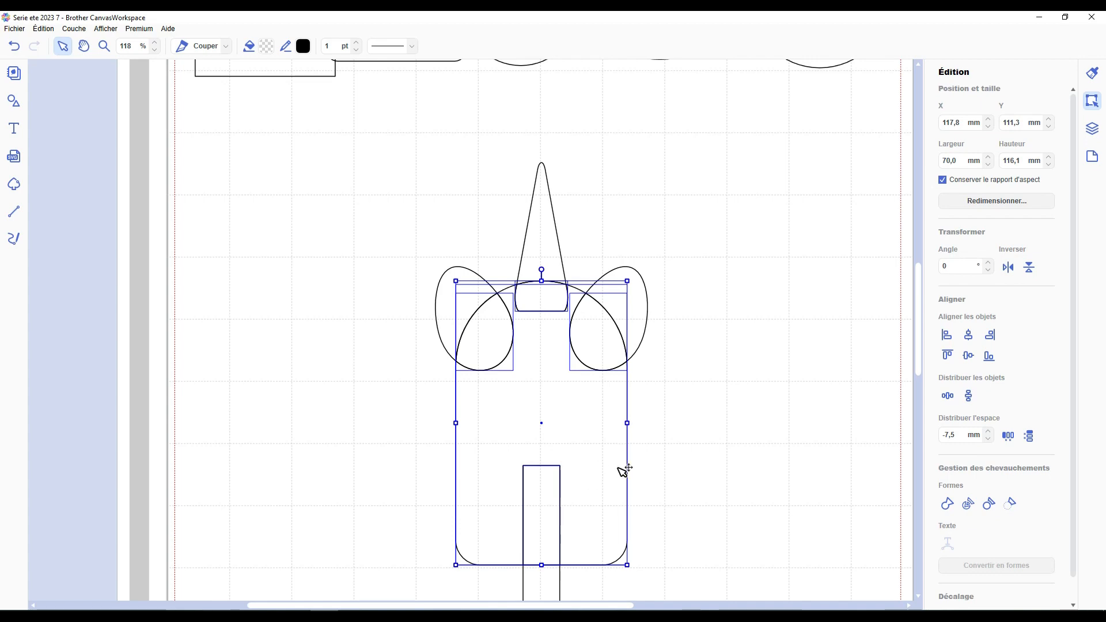
{"action": "left_click", "coordinate": [947, 505]}
{"action": "left_click", "coordinate": [789, 404]}
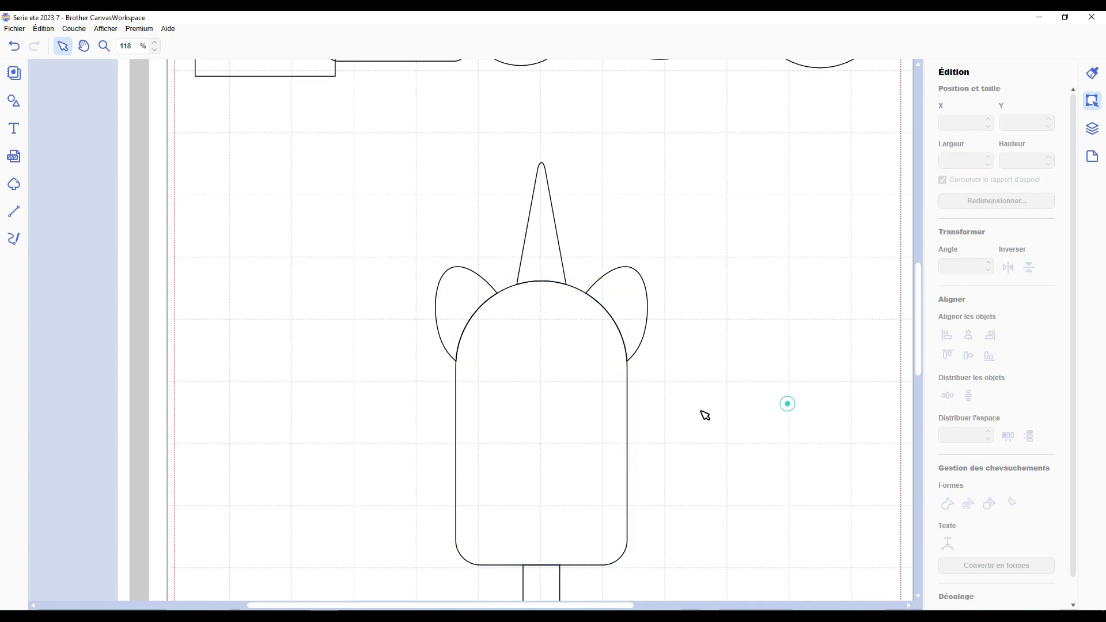
Group the welded body with the stick, ears and horn.
{"action": "scroll", "coordinate": [700, 414], "scroll_direction": "down", "scroll_amount": 3}
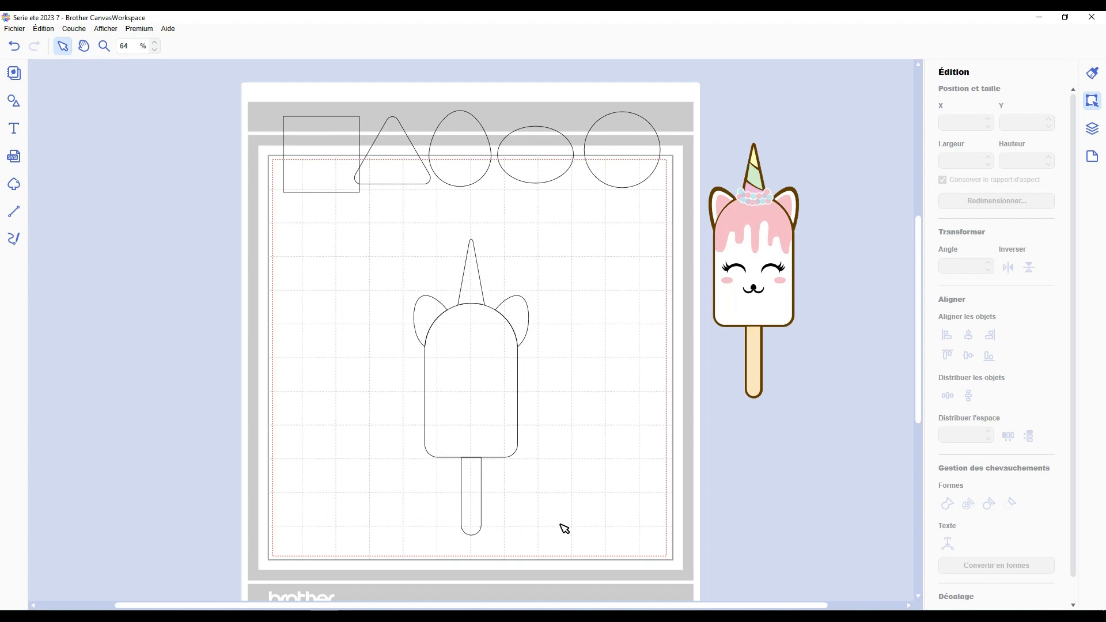
{"action": "left_click_drag", "start_coordinate": [562, 525], "coordinate": [392, 276]}
{"action": "key", "text": "ctrl+g"}
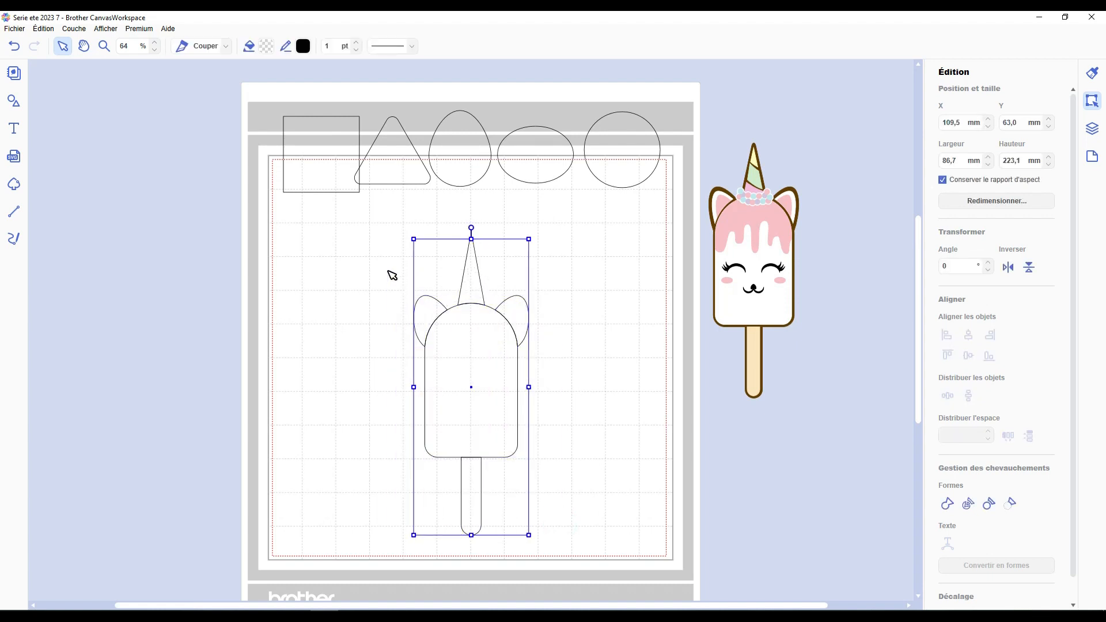
Duplicate the ice pop group and weld the copy into a single silhouette.
{"action": "left_click_drag", "start_coordinate": [477, 341], "coordinate": [511, 351]}
{"action": "key", "text": "ctrl+d"}
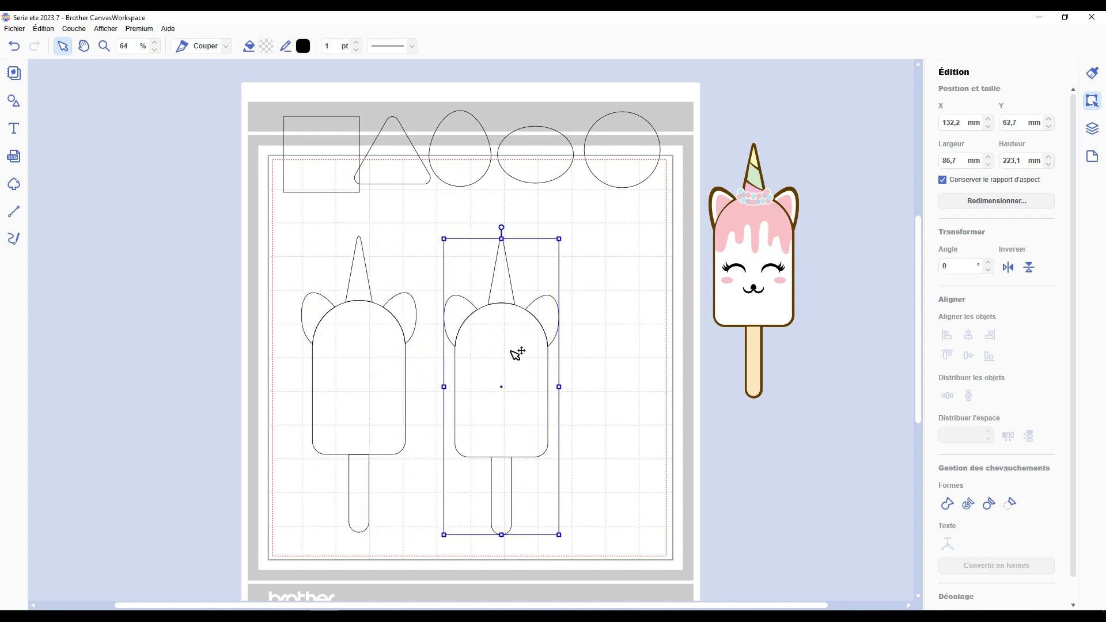
{"action": "left_click", "coordinate": [949, 511]}
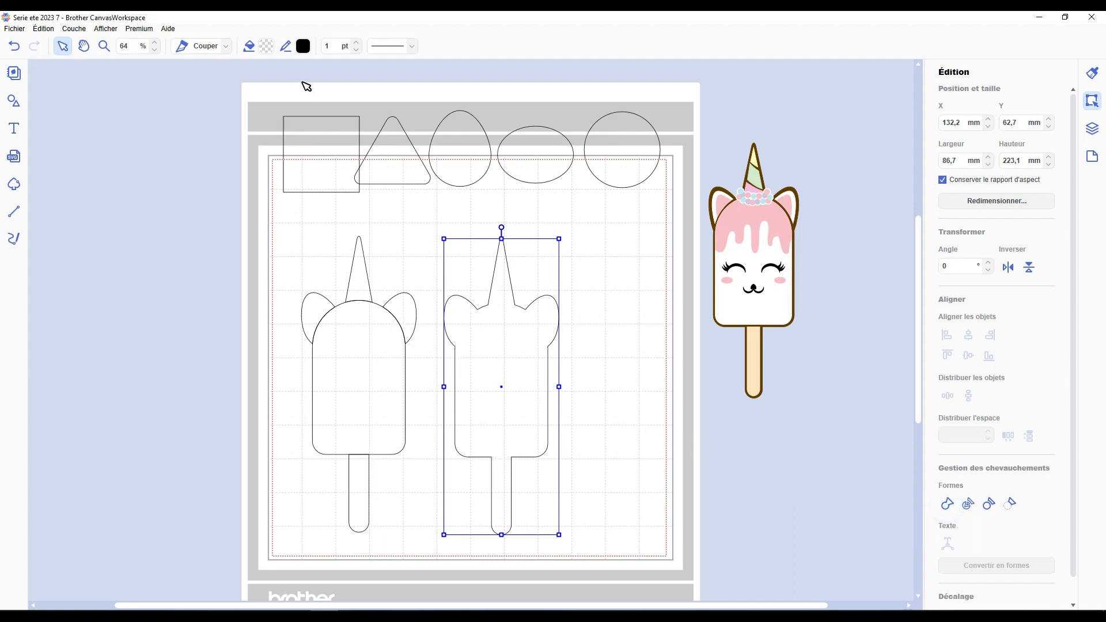
Colour the silhouette's fill and outline dark brown and move it off the mat, to the side opposite the reference.
{"action": "left_click", "coordinate": [268, 48]}
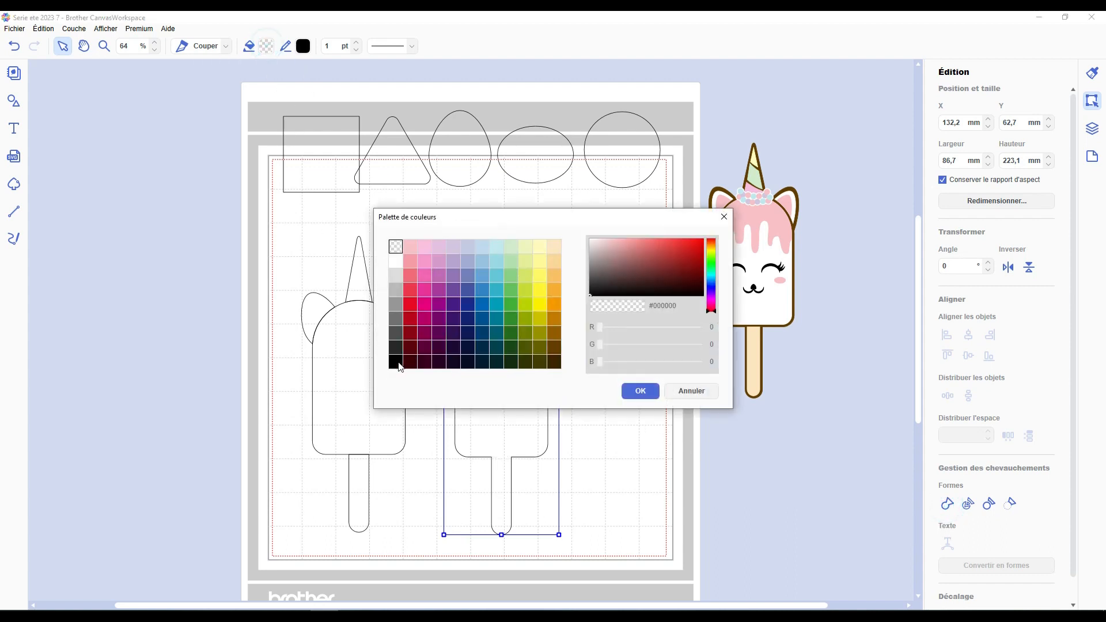
{"action": "left_click", "coordinate": [558, 348]}
{"action": "left_click", "coordinate": [640, 391]}
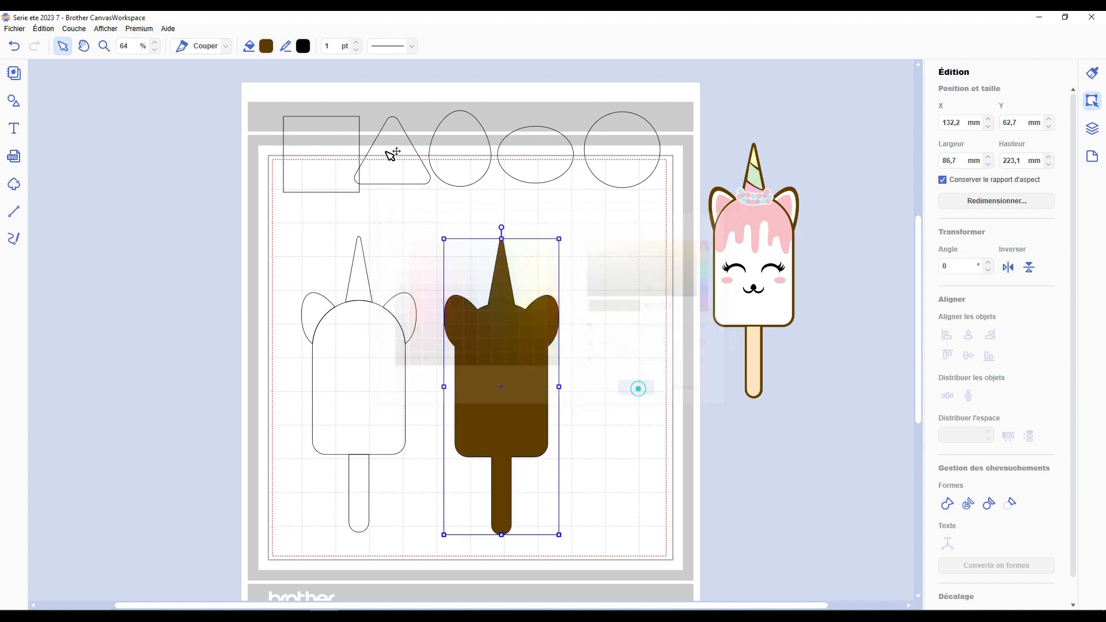
{"action": "left_click", "coordinate": [304, 45]}
{"action": "left_click", "coordinate": [553, 348]}
{"action": "left_click", "coordinate": [640, 391]}
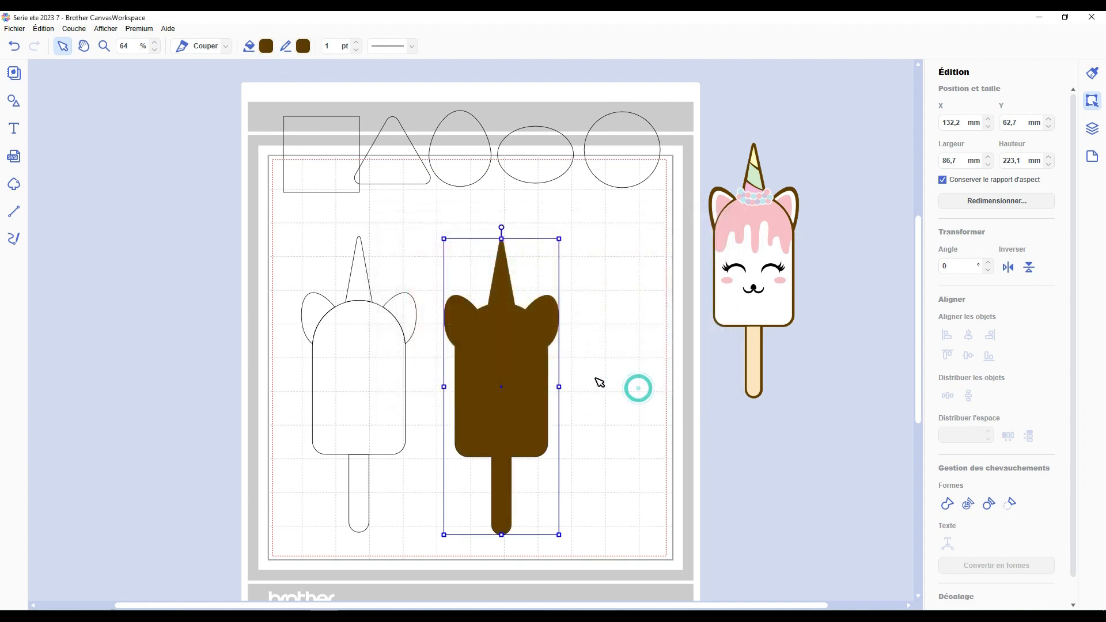
{"action": "left_click_drag", "start_coordinate": [528, 394], "coordinate": [196, 414]}
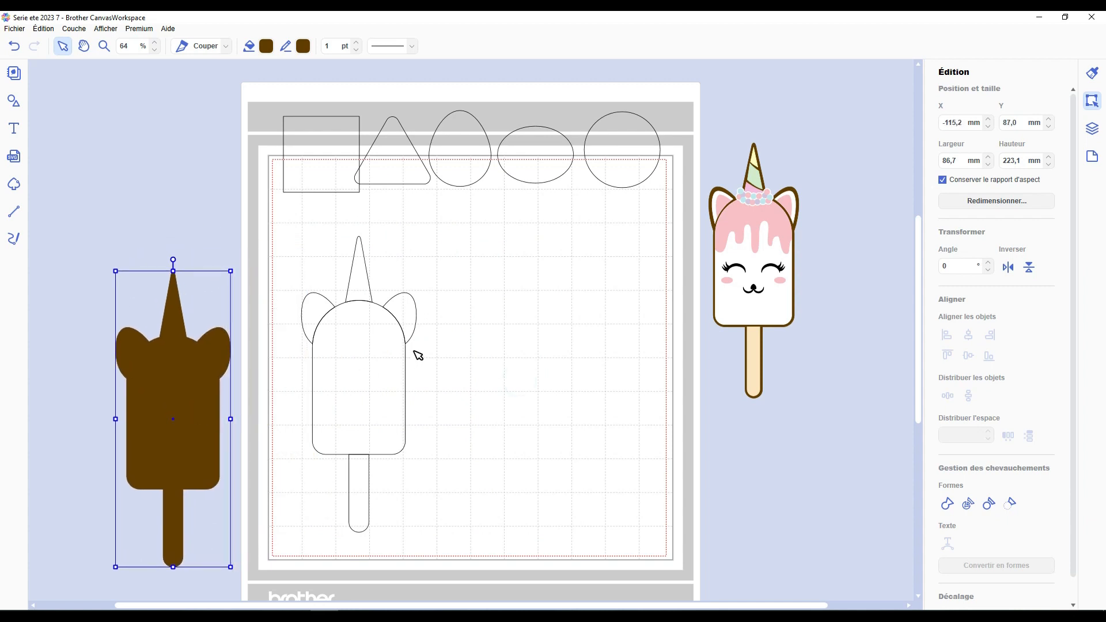
Move the outlined ice pop to mid-mat, offset its pieces 2.0 mm inward with rounded corners, and delete the horn's inner line.
{"action": "left_click_drag", "start_coordinate": [418, 356], "coordinate": [540, 352]}
{"action": "scroll", "coordinate": [999, 585], "scroll_direction": "down", "scroll_amount": 1}
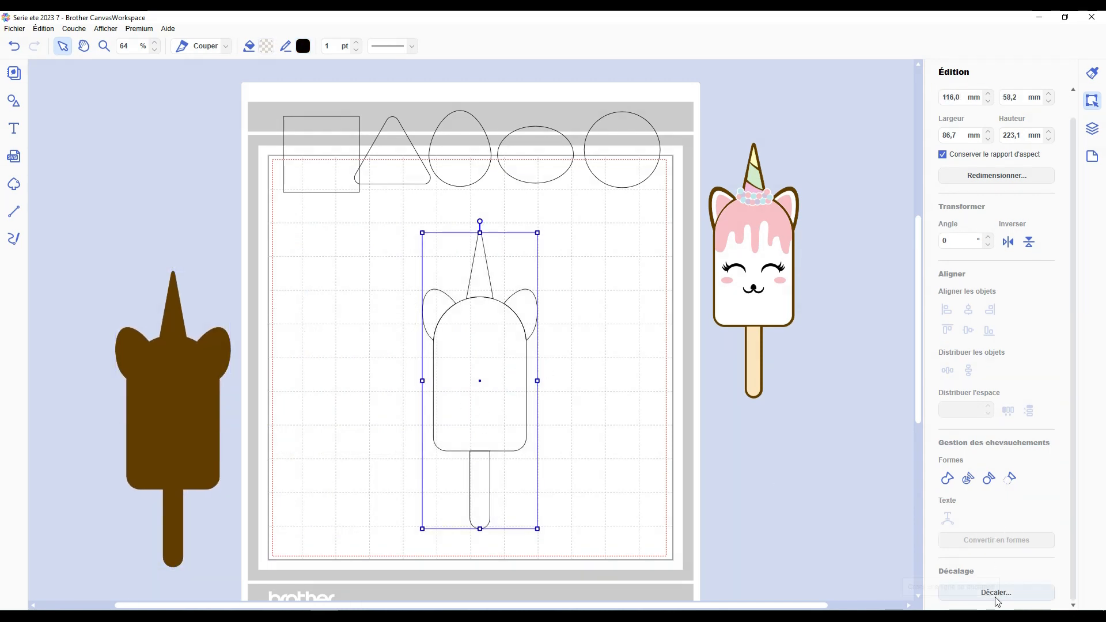
{"action": "left_click", "coordinate": [998, 594]}
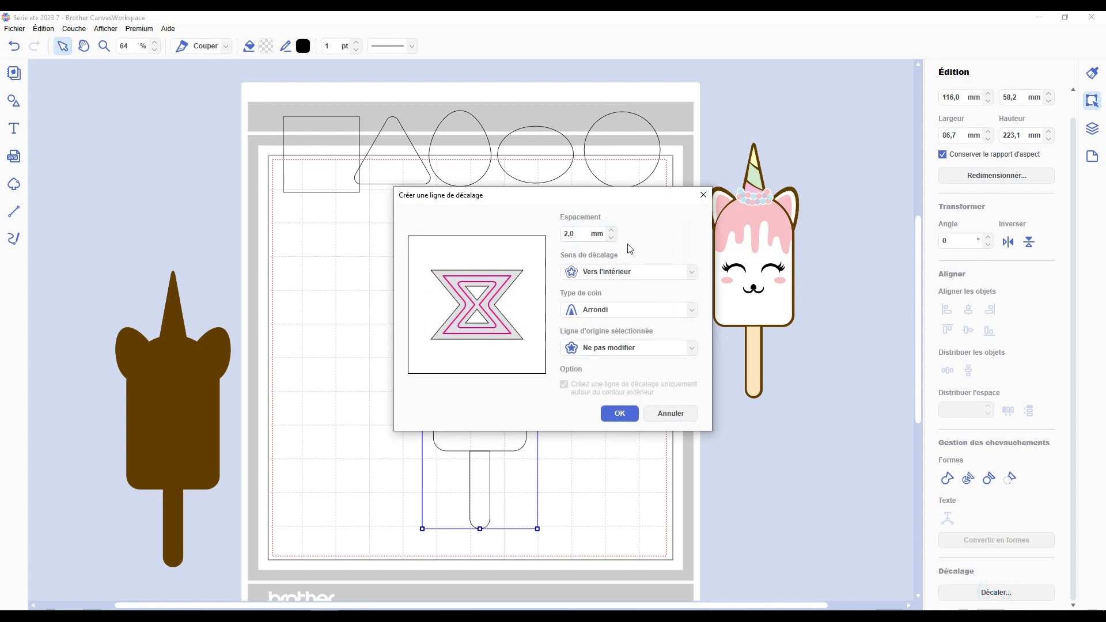
{"action": "left_click", "coordinate": [619, 413]}
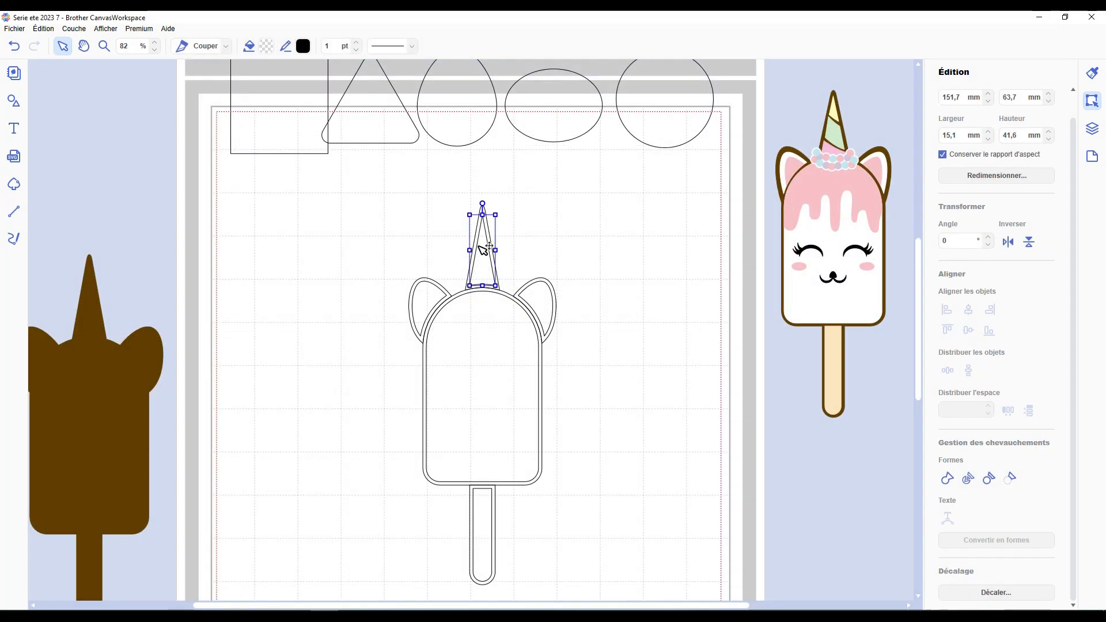
{"action": "left_click", "coordinate": [477, 222]}
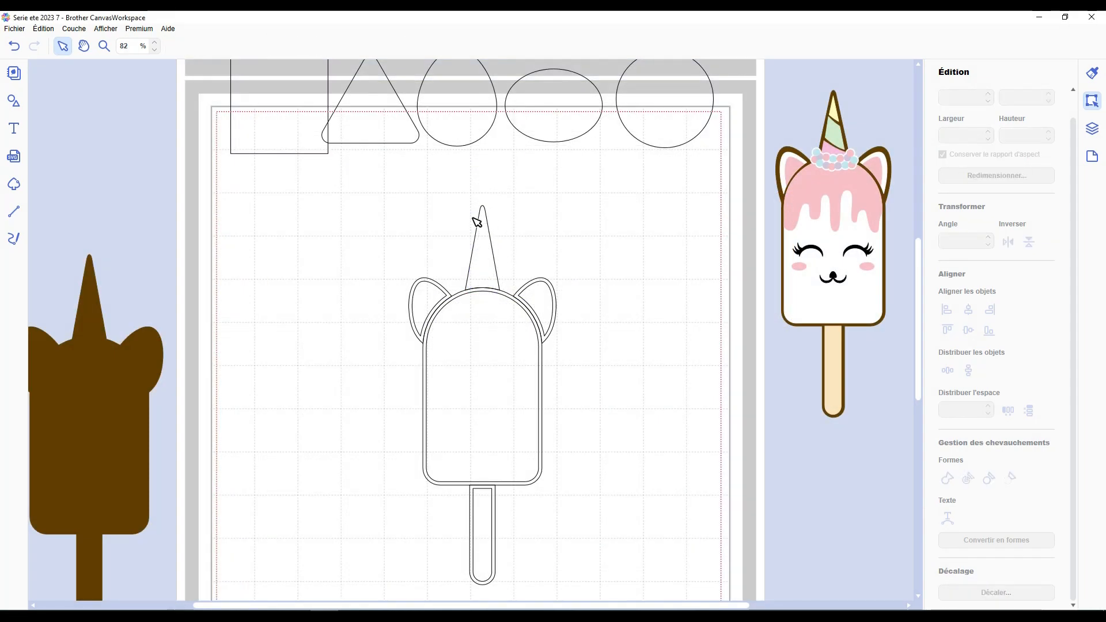
Create a second inward offset inside both inner ear outlines.
{"action": "left_click", "coordinate": [436, 300]}
{"action": "left_click", "coordinate": [545, 300], "text": "shift"}
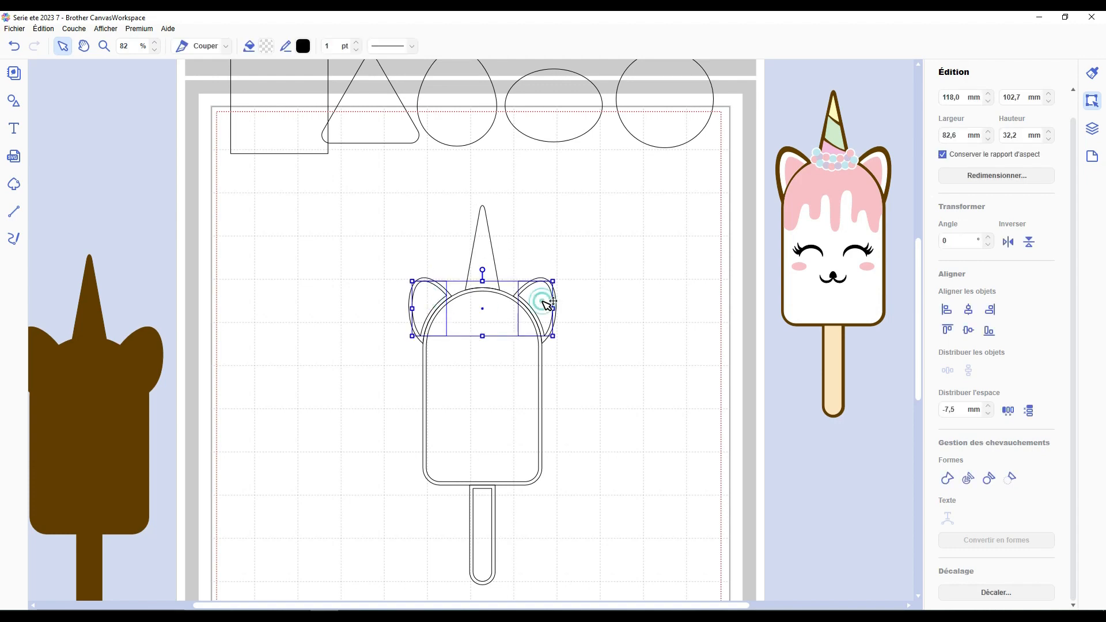
{"action": "left_click", "coordinate": [976, 592]}
{"action": "left_click", "coordinate": [625, 417]}
{"action": "left_click", "coordinate": [640, 341]}
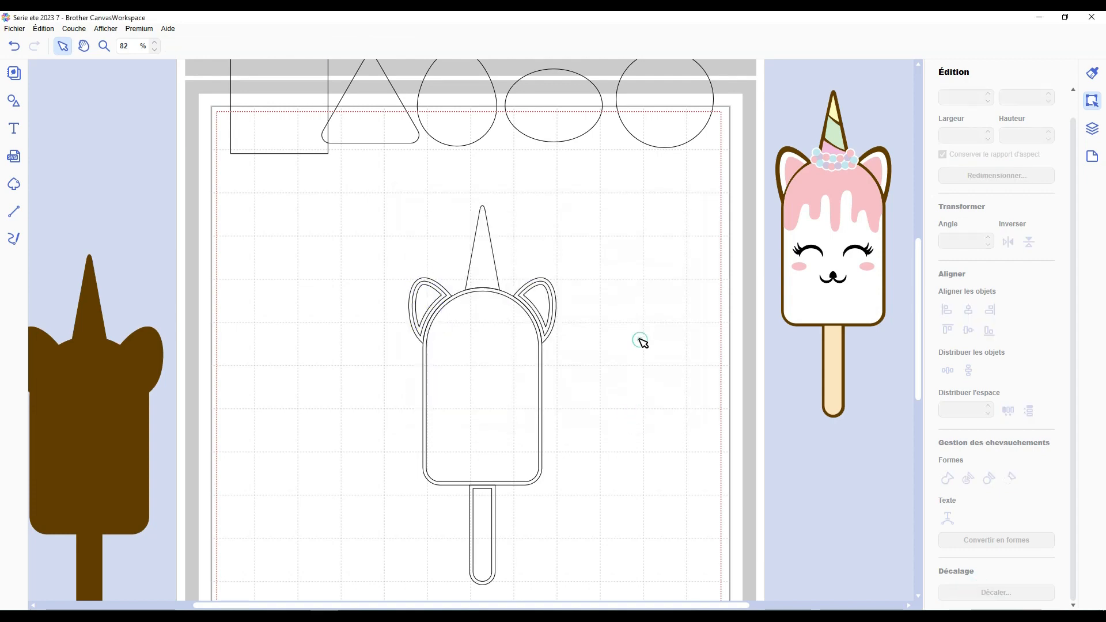
Shift the innermost shape of each ear inward and slightly down, against the edge nearest the head.
{"action": "scroll", "coordinate": [605, 323], "scroll_direction": "up", "scroll_amount": 5}
{"action": "left_click", "coordinate": [751, 181]}
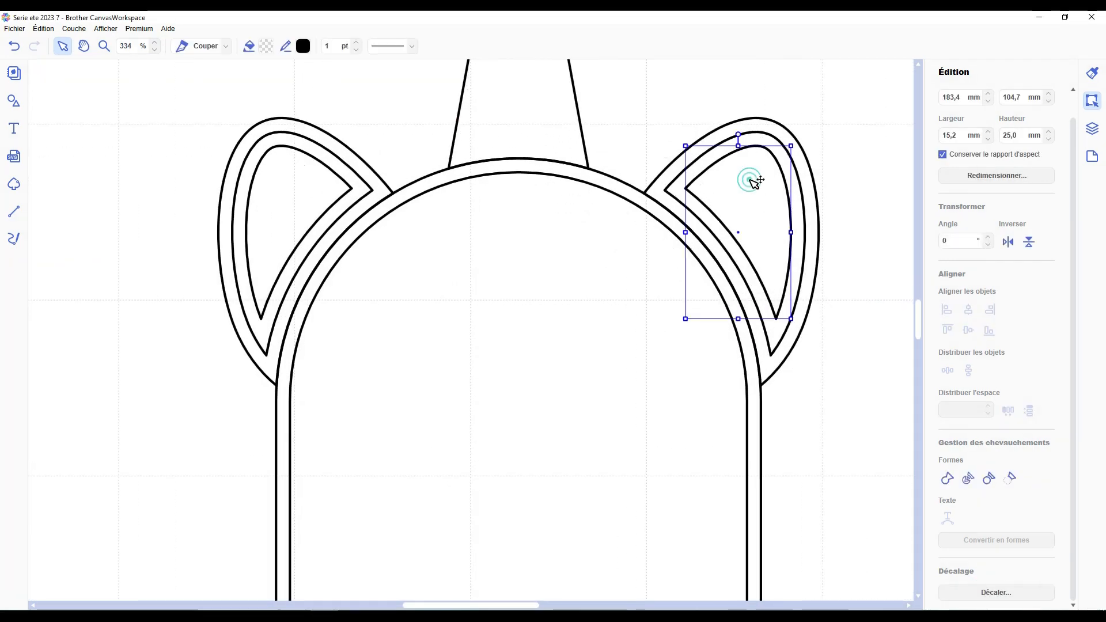
{"action": "left_click_drag", "start_coordinate": [751, 180], "coordinate": [740, 188]}
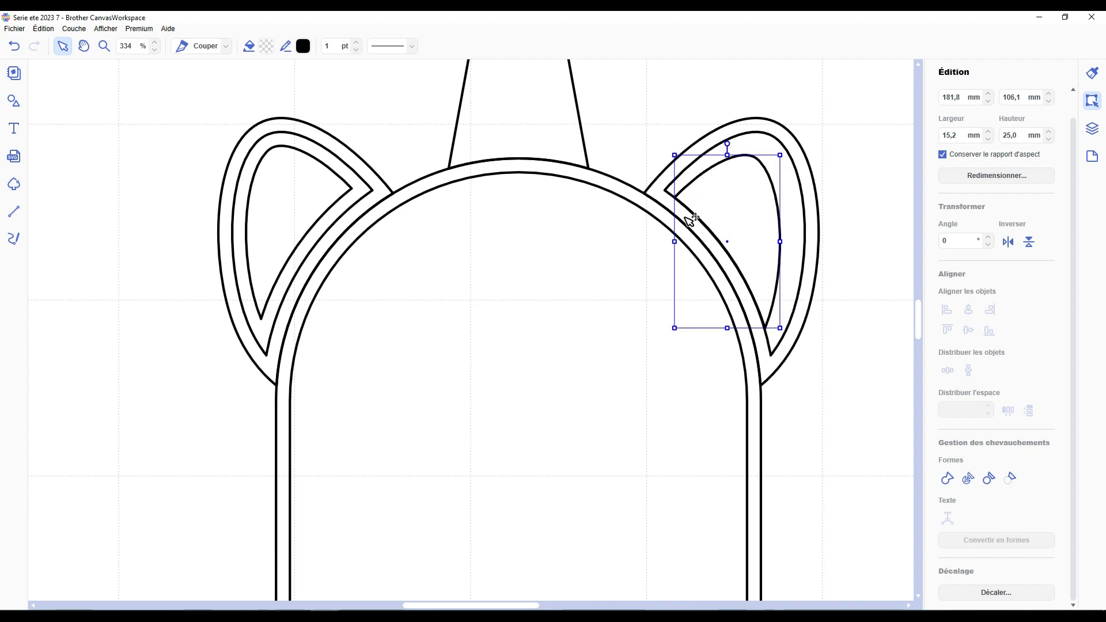
{"action": "left_click", "coordinate": [305, 188]}
{"action": "left_click_drag", "start_coordinate": [305, 189], "coordinate": [318, 204]}
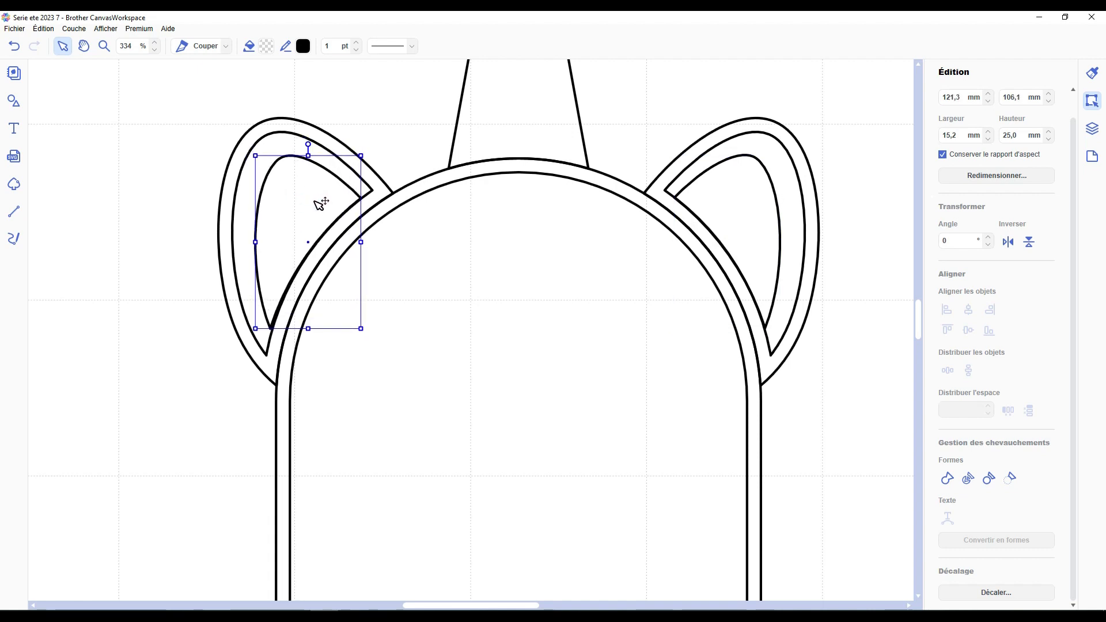
Align the two innermost ear shapes by their vertical centres and group them.
{"action": "left_click", "coordinate": [727, 196], "text": "shift"}
{"action": "left_click", "coordinate": [969, 330]}
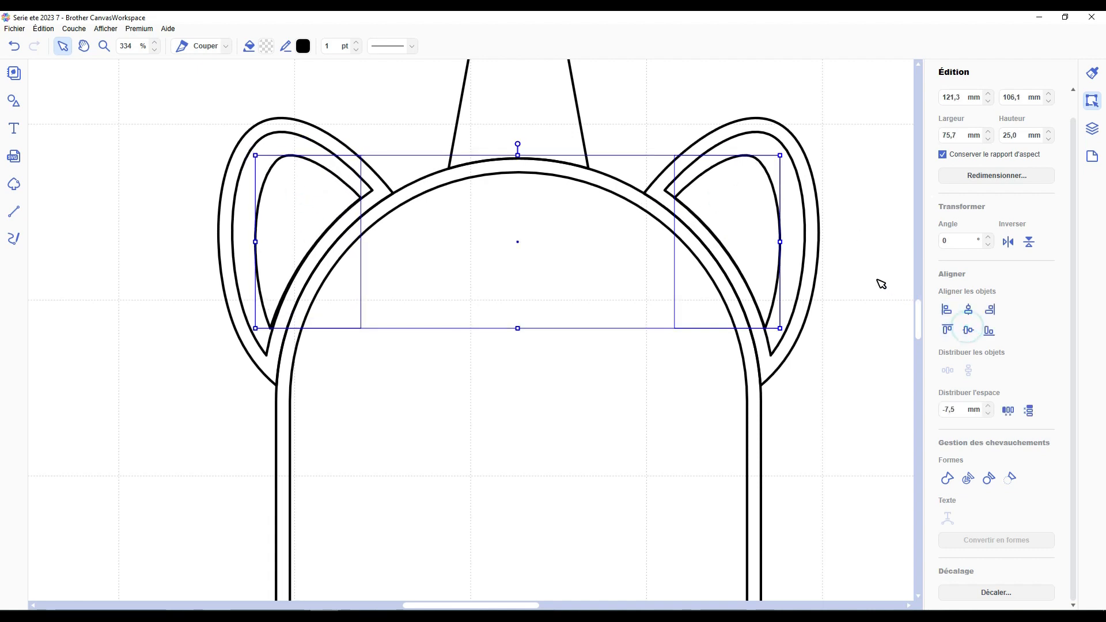
{"action": "key", "text": "ctrl+g"}
{"action": "left_click_drag", "start_coordinate": [729, 209], "coordinate": [730, 210]}
Group the two middle ear outlines and combine them with the innermost ear pair in one group.
{"action": "left_click", "coordinate": [714, 152]}
{"action": "left_click", "coordinate": [318, 151], "text": "shift"}
{"action": "key", "text": "ctrl+g"}
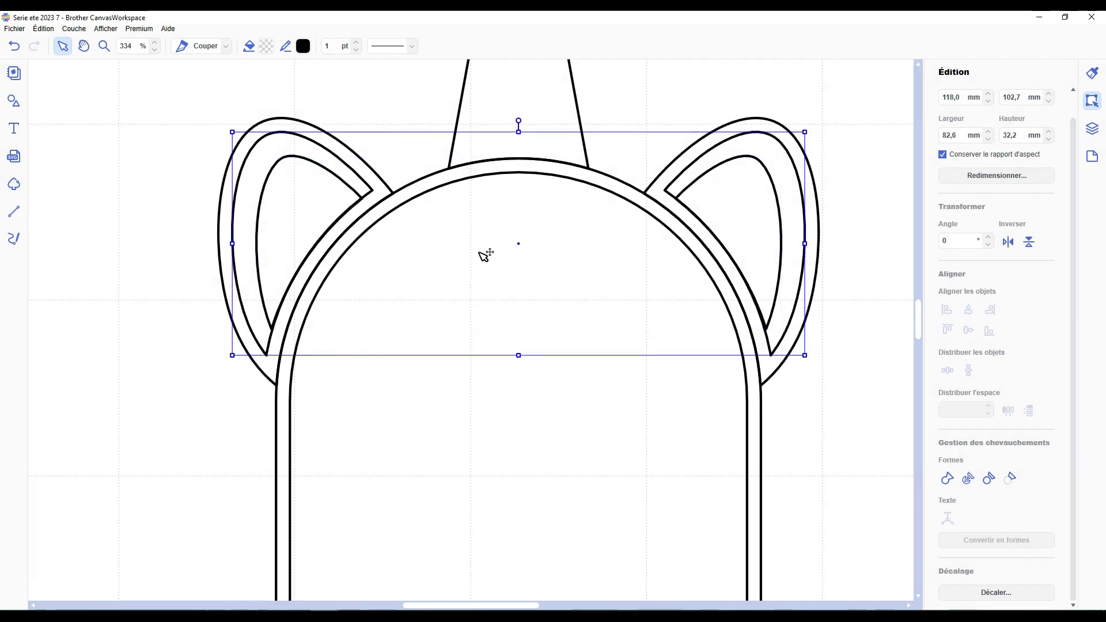
{"action": "scroll", "coordinate": [487, 252], "scroll_direction": "down", "scroll_amount": 5}
{"action": "left_click", "coordinate": [396, 262], "text": "shift"}
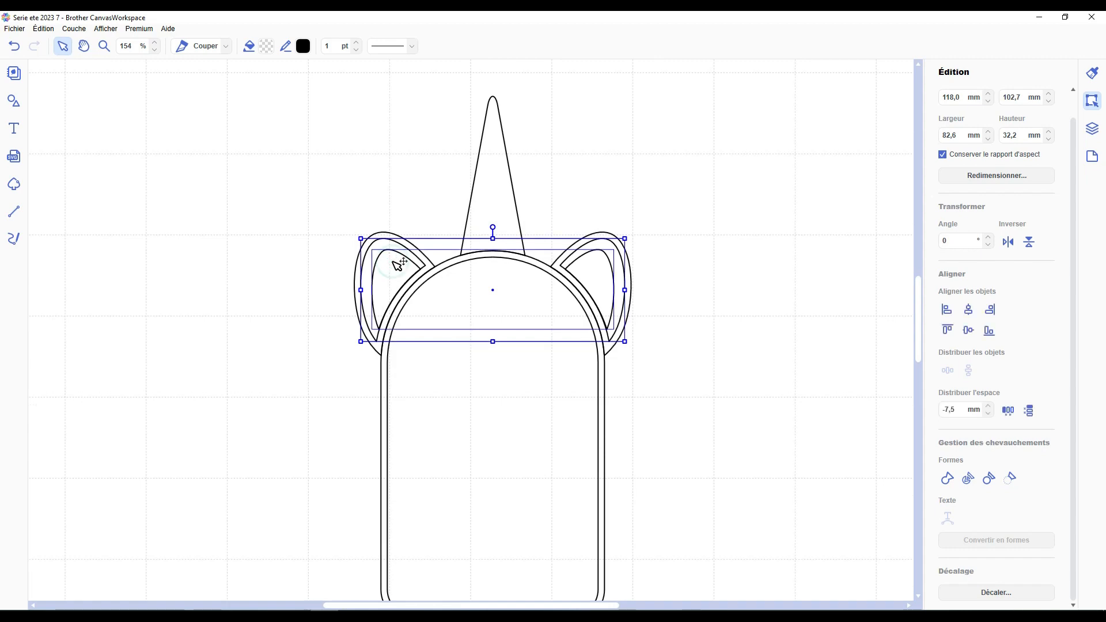
{"action": "key", "text": "ctrl+g"}
{"action": "left_click", "coordinate": [734, 242]}
Stretch the stick's inner shape upward to the body's lower edge, making it about 56.7 mm tall.
{"action": "scroll", "coordinate": [672, 277], "scroll_direction": "up", "scroll_amount": 2}
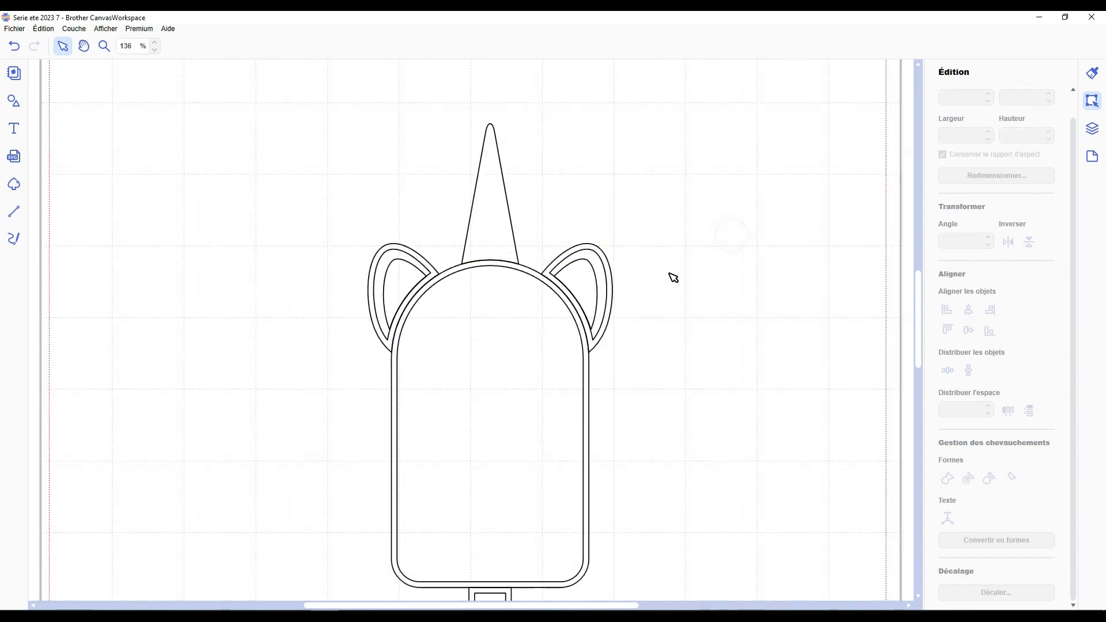
{"action": "scroll", "coordinate": [509, 556], "scroll_direction": "down", "scroll_amount": 10}
{"action": "scroll", "coordinate": [499, 385], "scroll_direction": "up", "scroll_amount": 3}
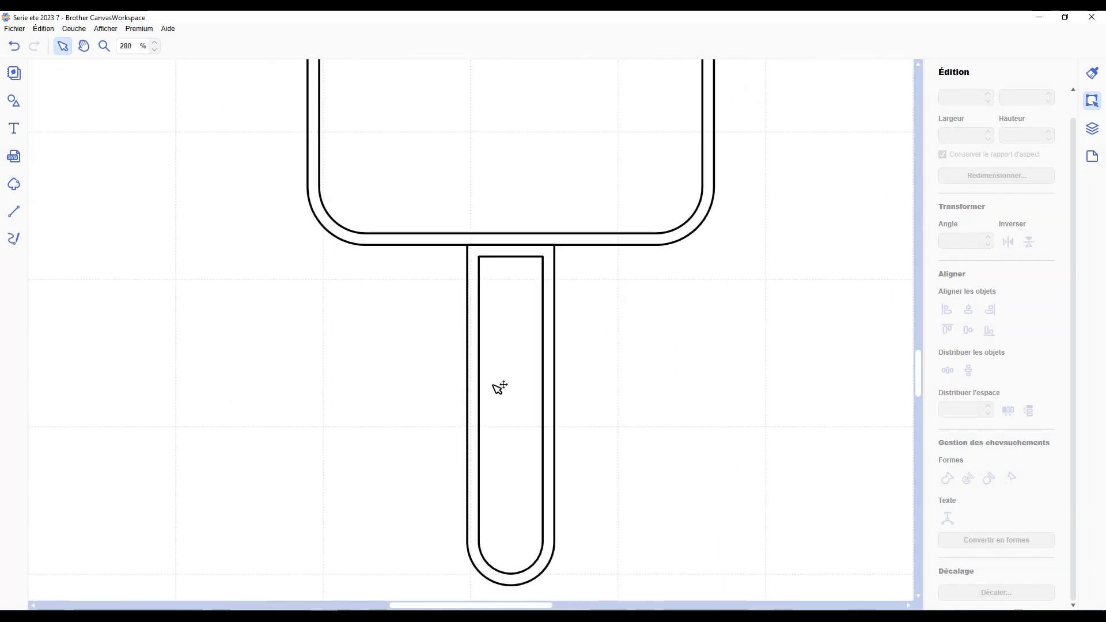
{"action": "left_click", "coordinate": [513, 341]}
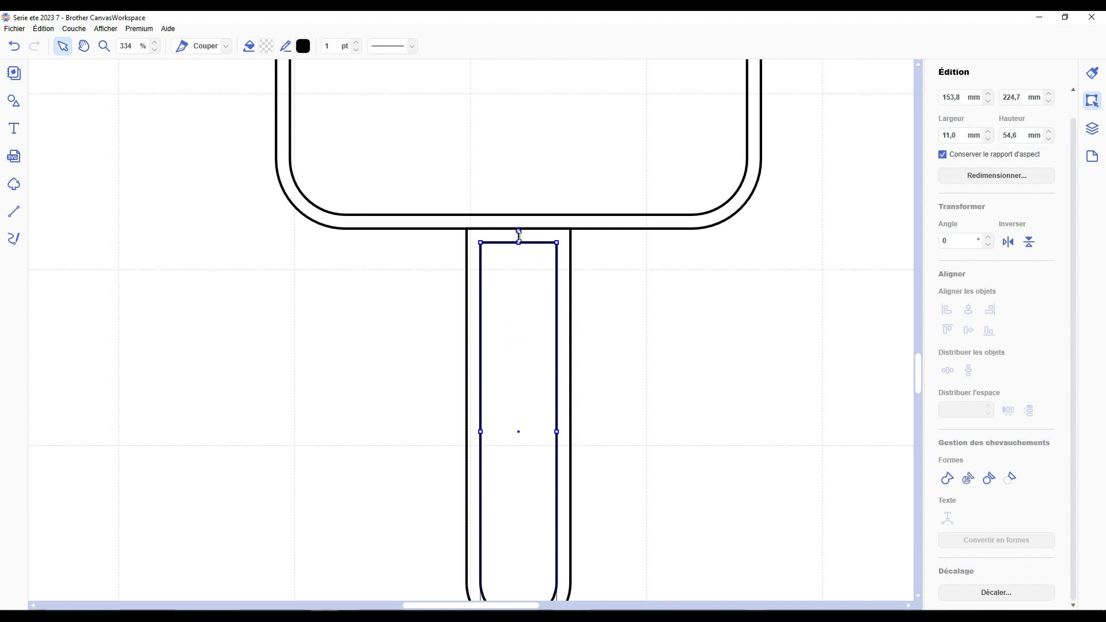
{"action": "left_click_drag", "start_coordinate": [519, 243], "coordinate": [519, 228]}
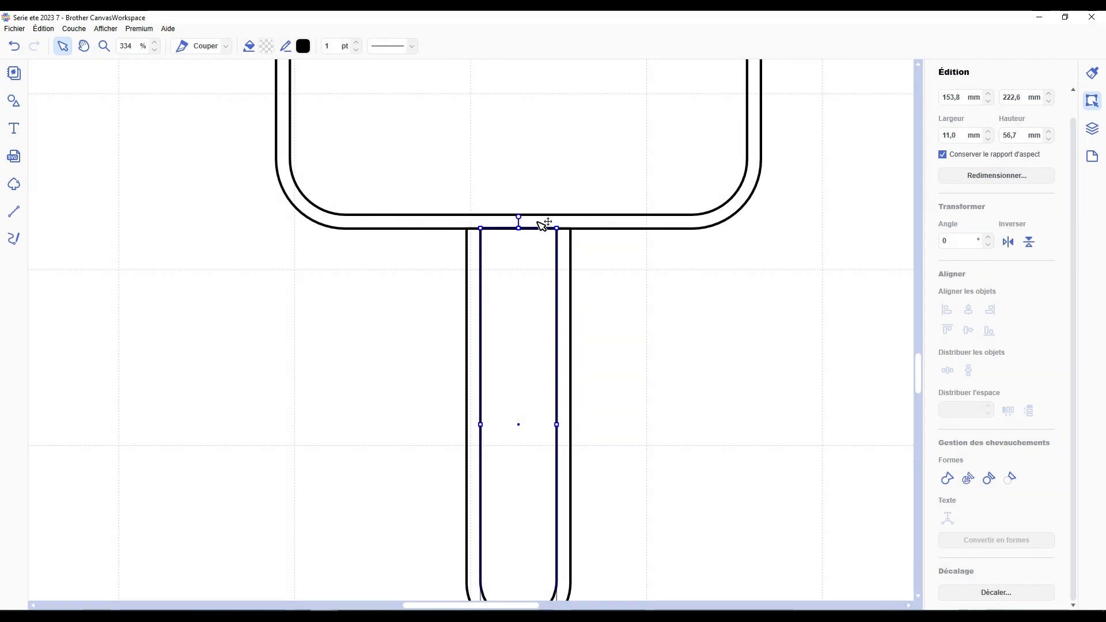
{"action": "left_click", "coordinate": [698, 301]}
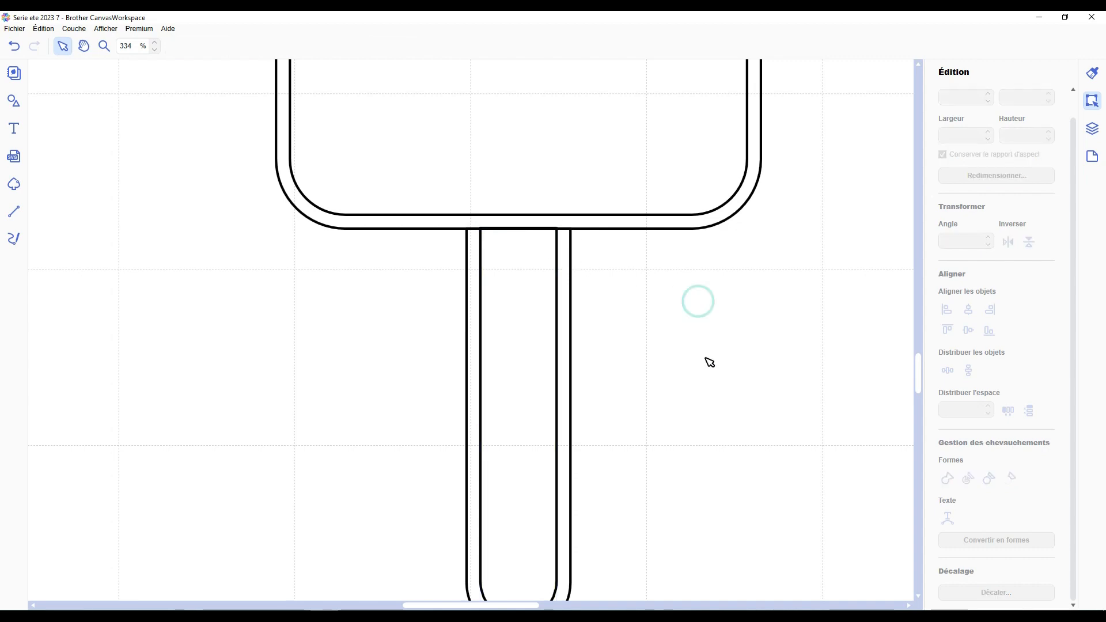
Ungroup the ice pop's outer pieces so that the horn, ears, body and stick are separate.
{"action": "scroll", "coordinate": [709, 363], "scroll_direction": "down", "scroll_amount": 5}
{"action": "scroll", "coordinate": [476, 350], "scroll_direction": "up", "scroll_amount": 3}
{"action": "left_click", "coordinate": [487, 334]}
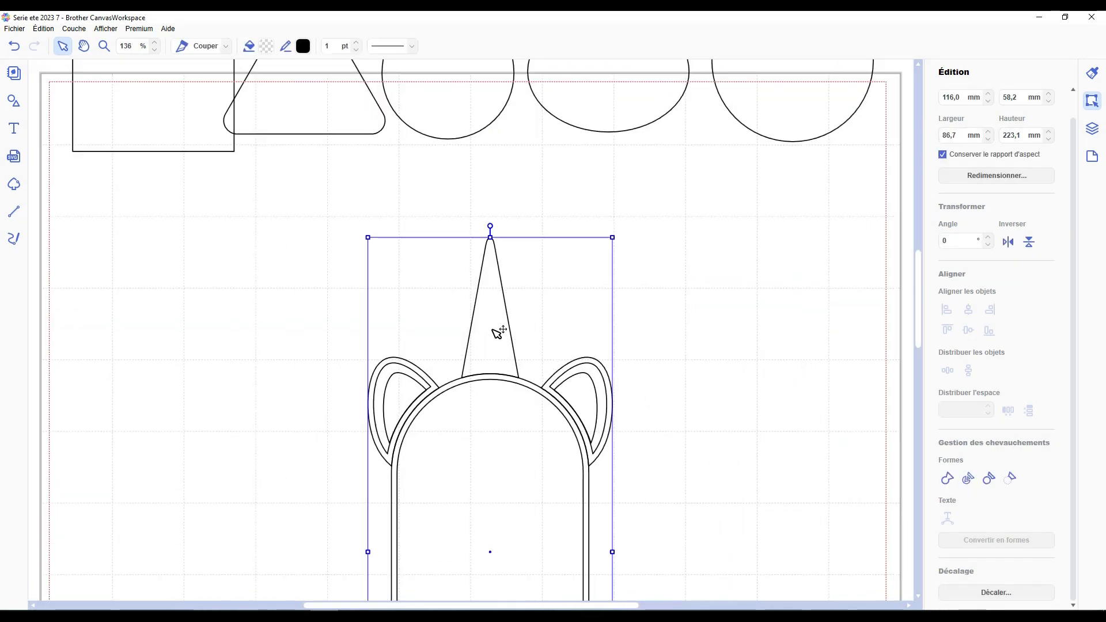
{"action": "key", "text": "ctrl+shift+g"}
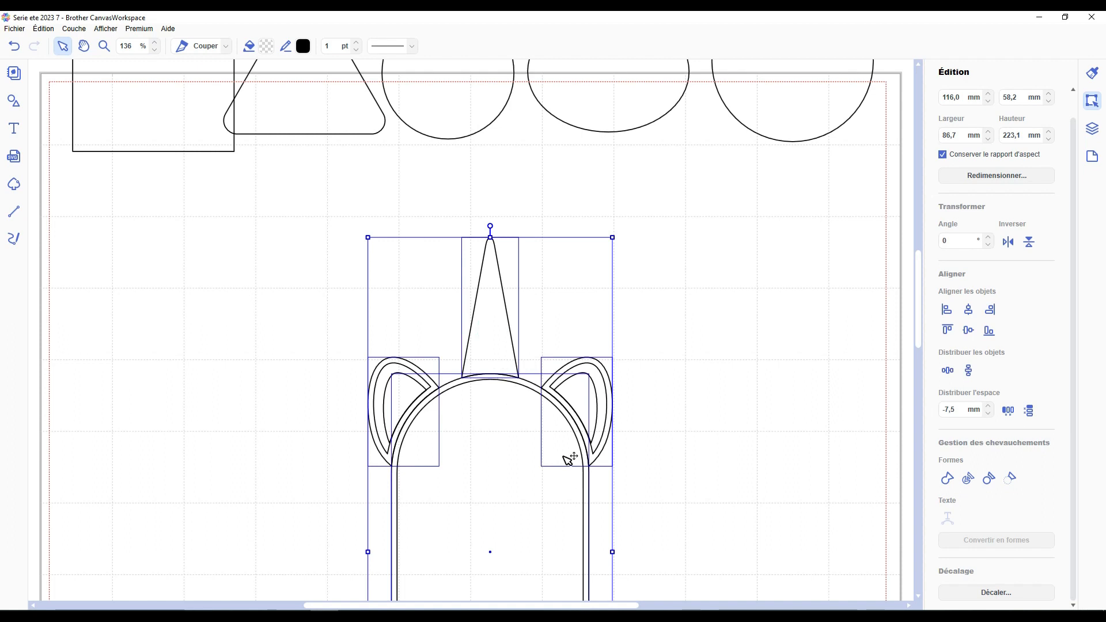
{"action": "left_click", "coordinate": [671, 429]}
Draw a closed shape about 49.5 by 39.1 mm whose curved lower edge crosses the upper part of the horn.
{"action": "scroll", "coordinate": [499, 349], "scroll_direction": "up", "scroll_amount": 1}
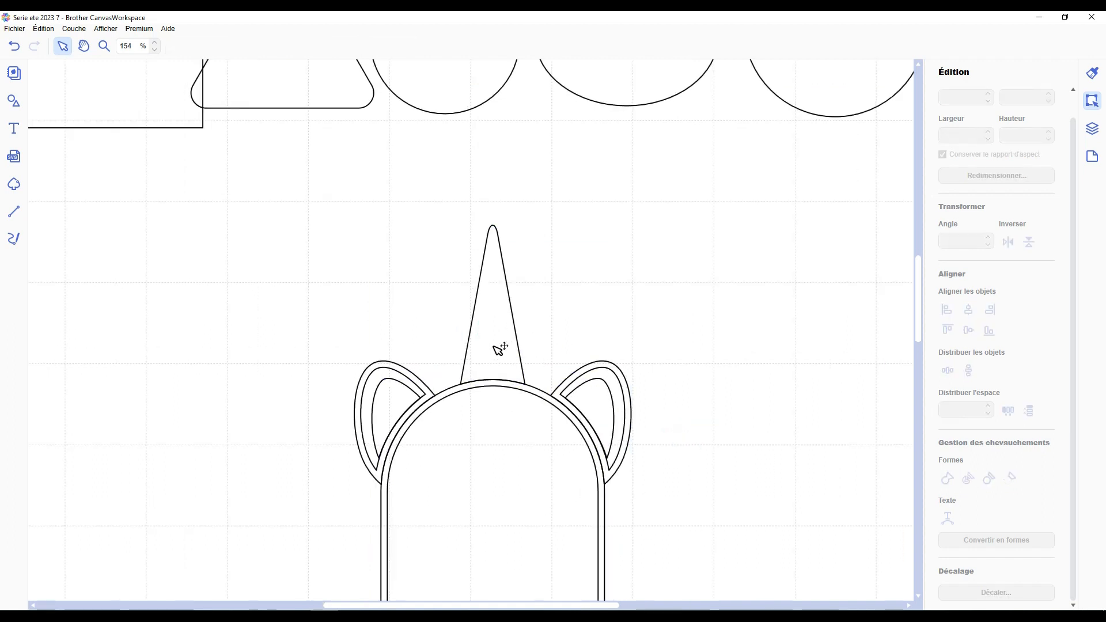
{"action": "key", "text": "l"}
{"action": "left_click", "coordinate": [451, 246]}
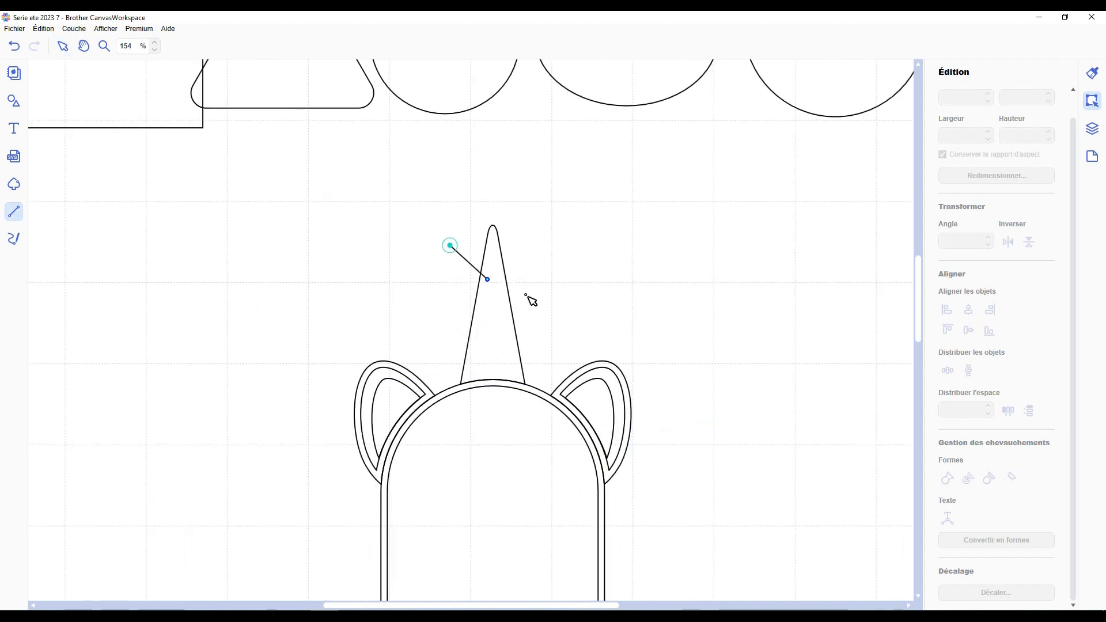
{"action": "left_click_drag", "start_coordinate": [539, 295], "coordinate": [612, 300]}
{"action": "left_click", "coordinate": [582, 170]}
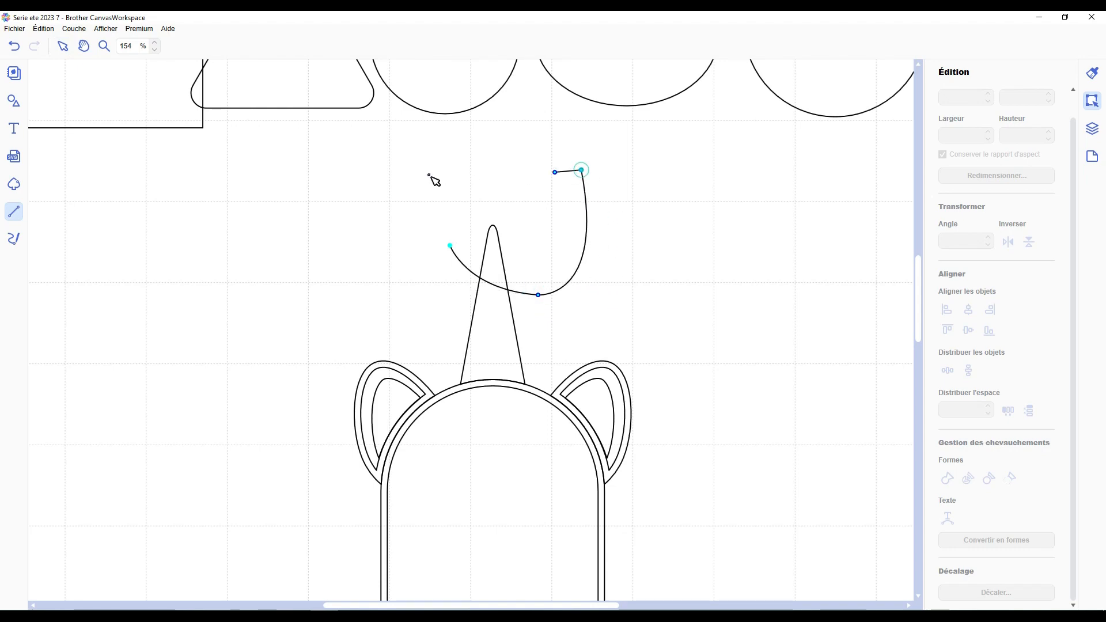
{"action": "left_click", "coordinate": [429, 197]}
{"action": "left_click", "coordinate": [450, 245]}
{"action": "left_click", "coordinate": [646, 300]}
{"action": "scroll", "coordinate": [645, 300], "scroll_direction": "down", "scroll_amount": 4}
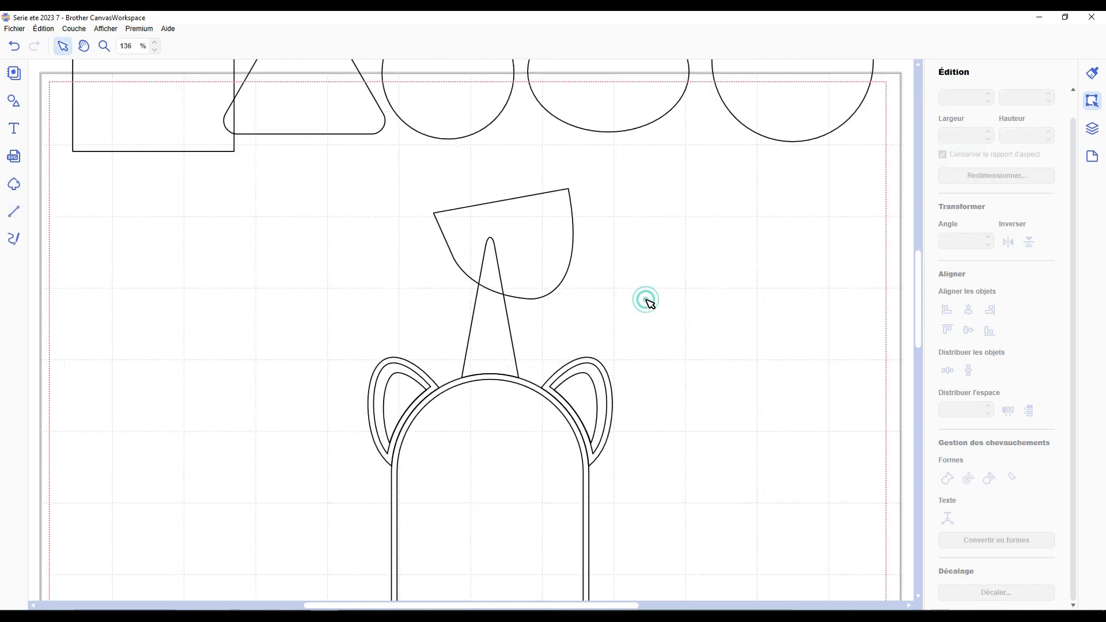
{"action": "scroll", "coordinate": [530, 303], "scroll_direction": "down", "scroll_amount": 1}
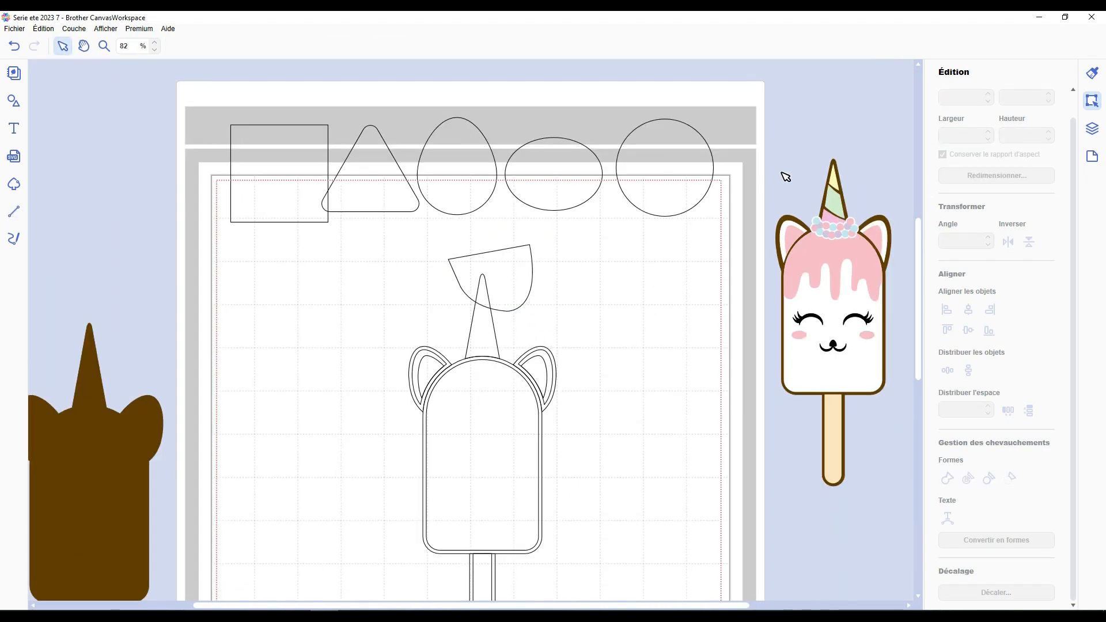
Duplicate the curved shape, place the copy lower across the horn and stretch it to about 48.3 mm tall.
{"action": "scroll", "coordinate": [551, 323], "scroll_direction": "up", "scroll_amount": 5}
{"action": "left_click", "coordinate": [547, 225]}
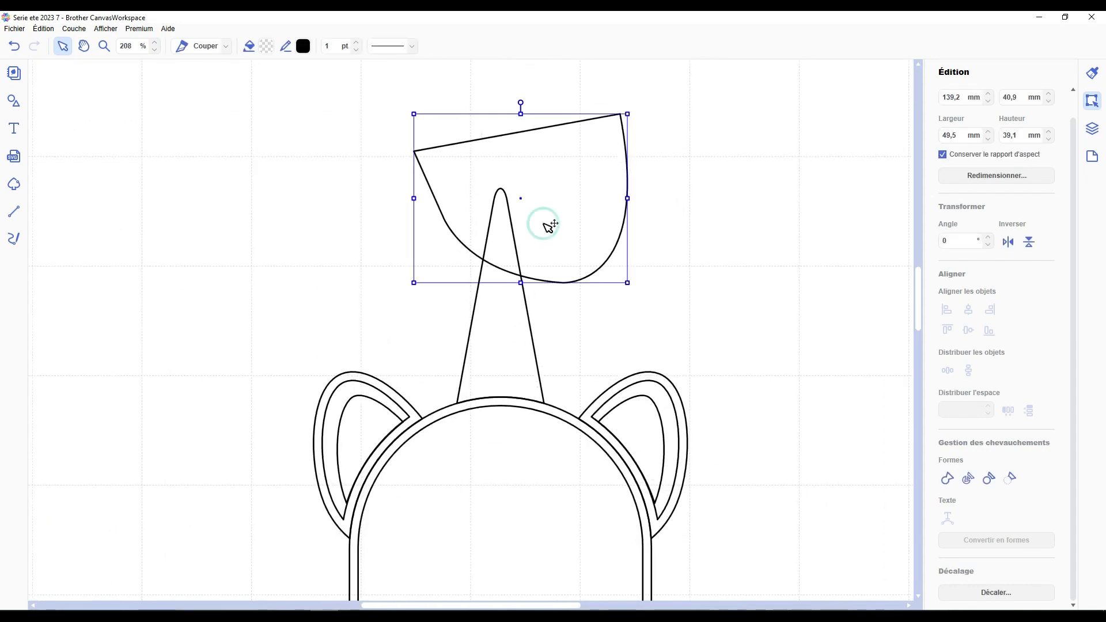
{"action": "key", "text": "ctrl+d"}
{"action": "left_click_drag", "start_coordinate": [566, 218], "coordinate": [512, 269]}
{"action": "left_click_drag", "start_coordinate": [503, 202], "coordinate": [503, 160]}
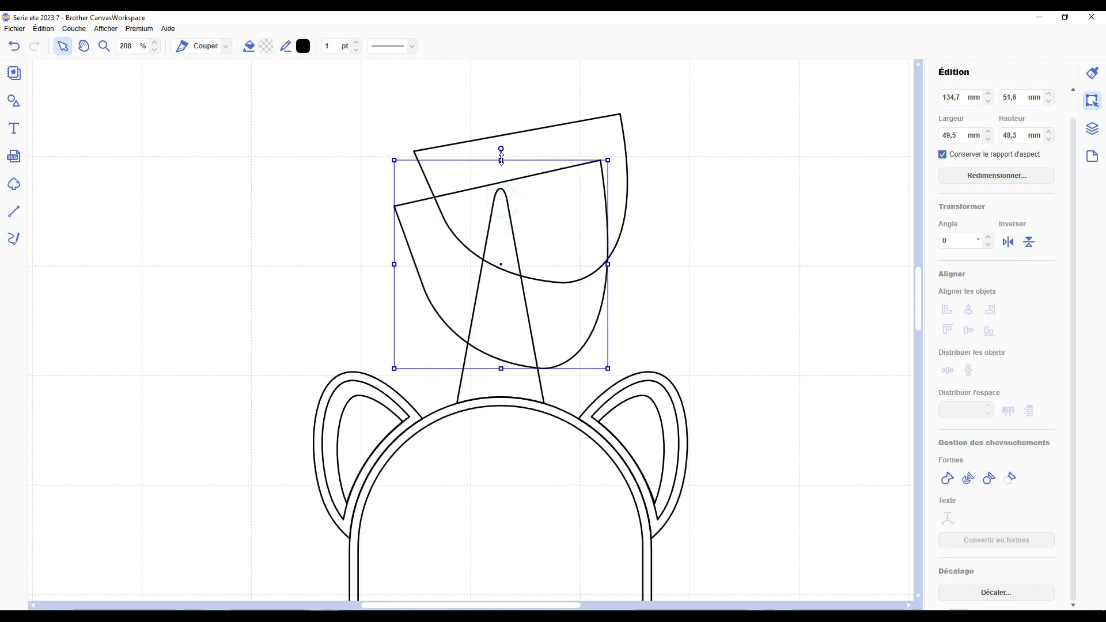
{"action": "left_click", "coordinate": [699, 294]}
{"action": "scroll", "coordinate": [699, 294], "scroll_direction": "down", "scroll_amount": 3}
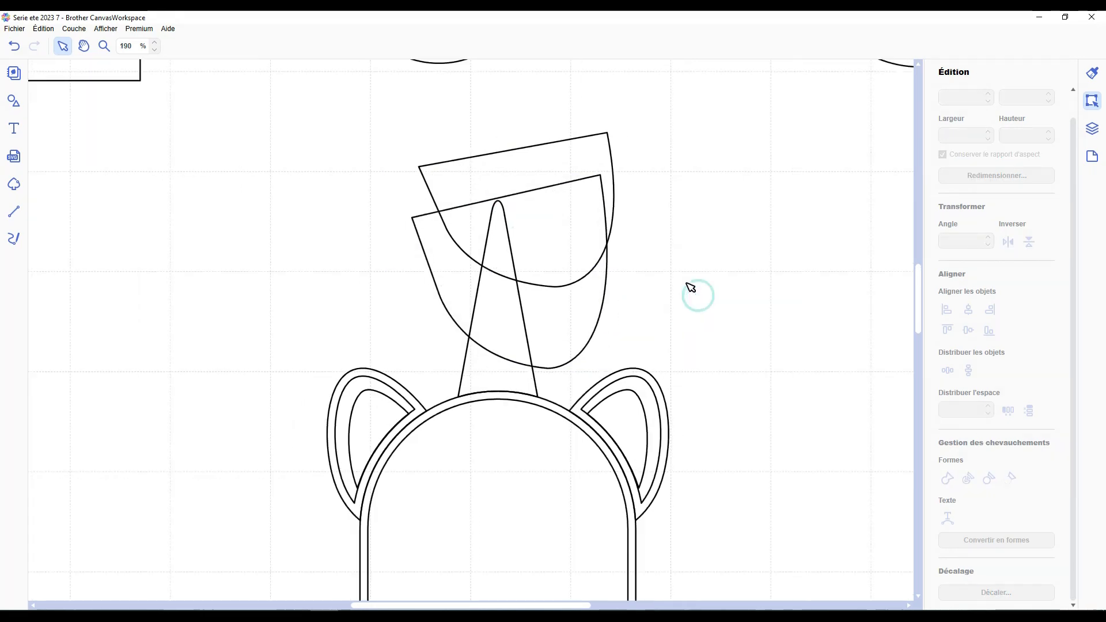
Divide the horn with the two overlapping curved shapes and delete every leftover piece outside the horn.
{"action": "left_click_drag", "start_coordinate": [499, 156], "coordinate": [500, 294]}
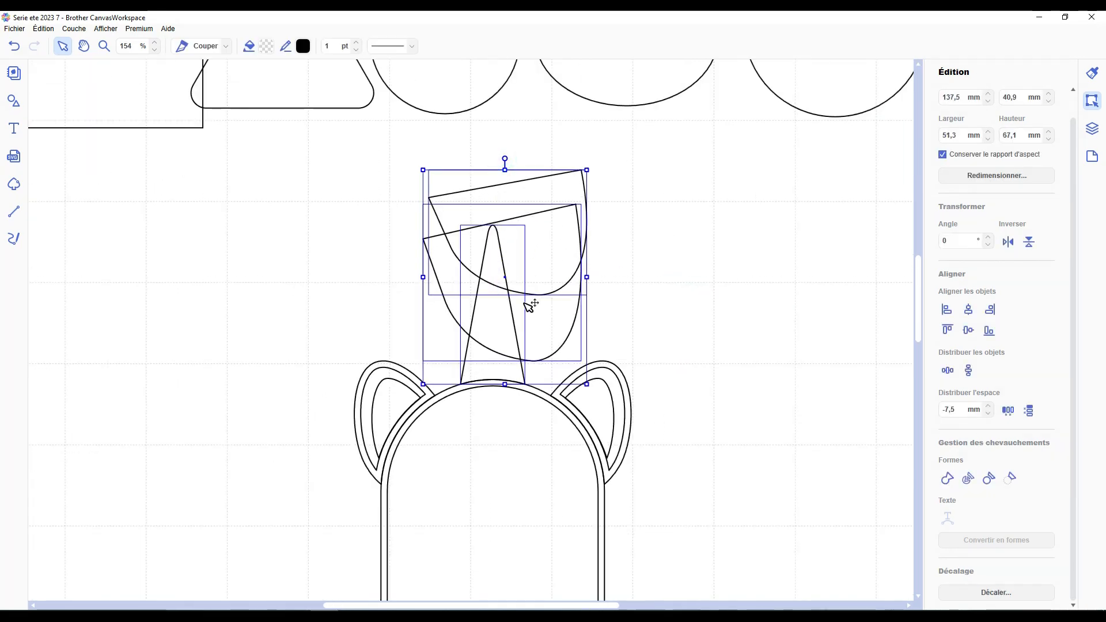
{"action": "left_click", "coordinate": [683, 270]}
{"action": "left_click", "coordinate": [565, 250]}
{"action": "key", "text": "Delete"}
{"action": "left_click", "coordinate": [536, 188]}
{"action": "key", "text": "Delete"}
{"action": "left_click", "coordinate": [452, 265]}
{"action": "key", "text": "Delete"}
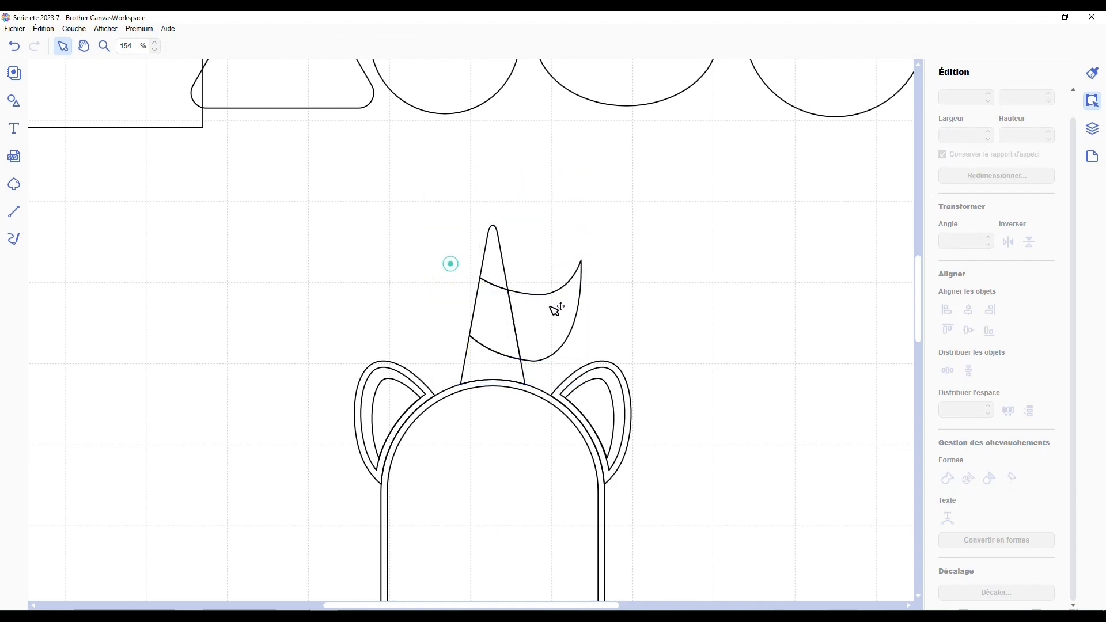
{"action": "left_click", "coordinate": [555, 309]}
{"action": "key", "text": "Delete"}
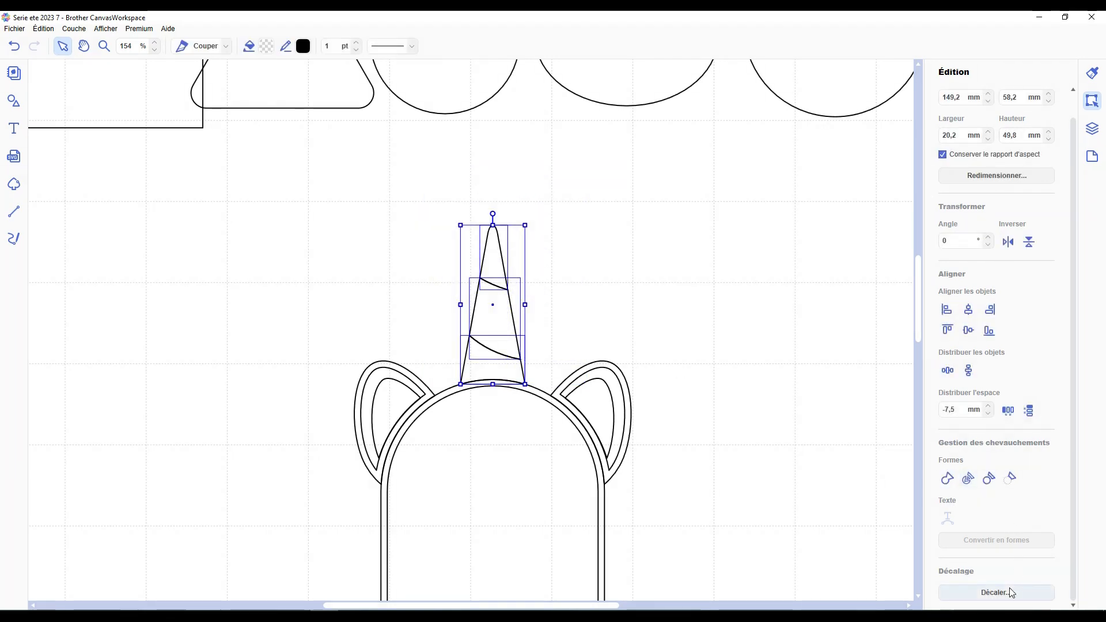
Offset the three horn pieces inward by 2.0 mm with rounded corners, leaving the original lines unmodified.
{"action": "left_click", "coordinate": [1010, 592]}
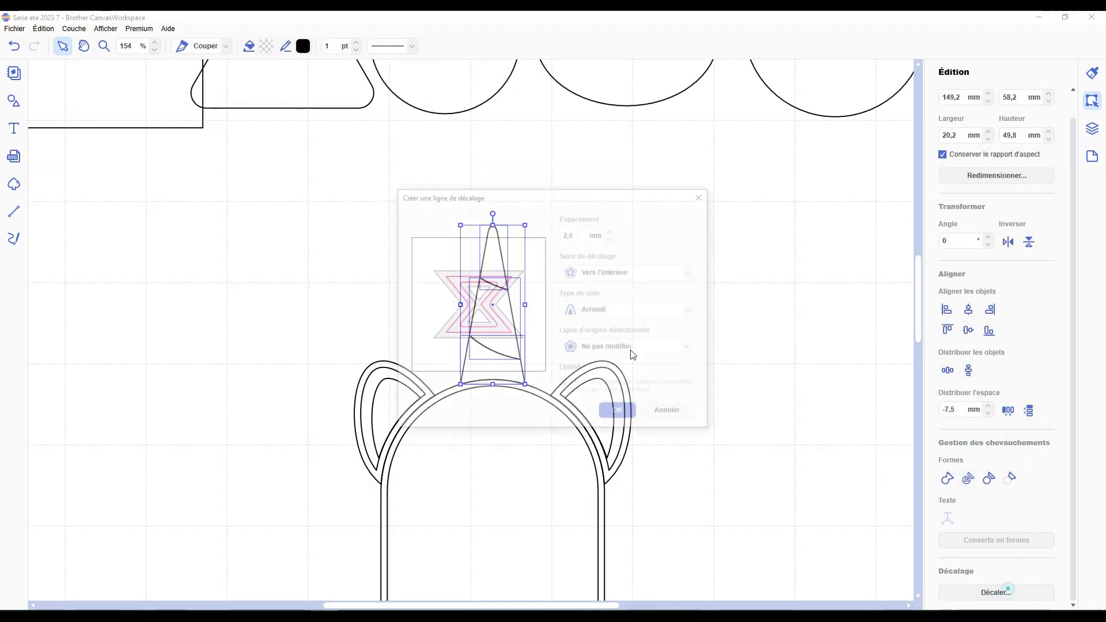
{"action": "left_click", "coordinate": [620, 413]}
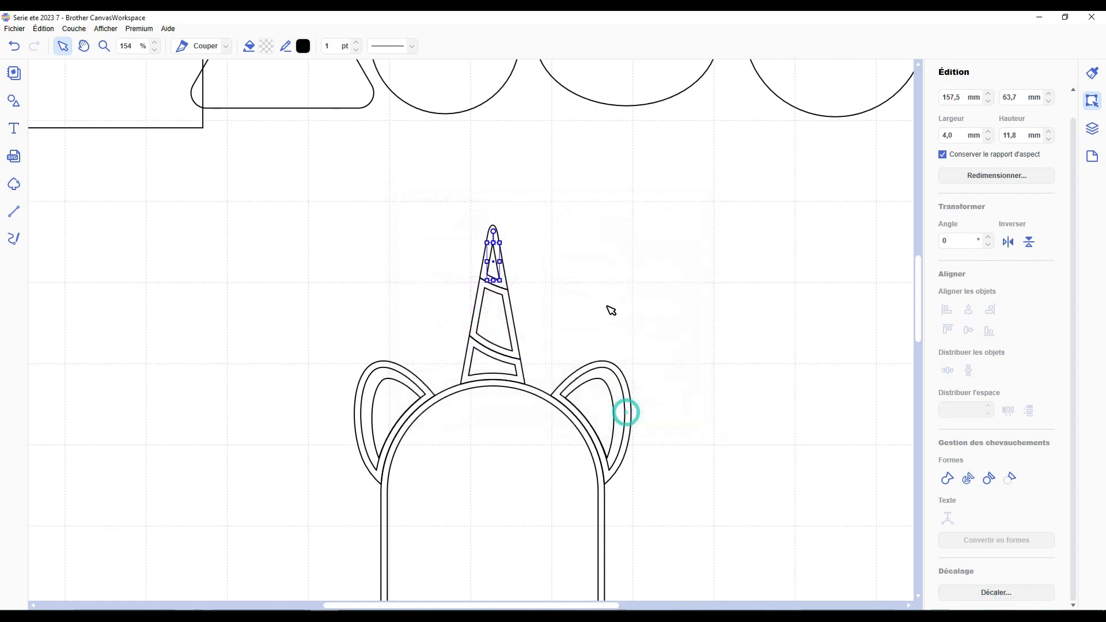
{"action": "left_click", "coordinate": [608, 309]}
{"action": "scroll", "coordinate": [609, 309], "scroll_direction": "down", "scroll_amount": 2}
Delete the three outer horn outlines and the outer body outline, keeping their inner offset shapes.
{"action": "left_click", "coordinate": [499, 293]}
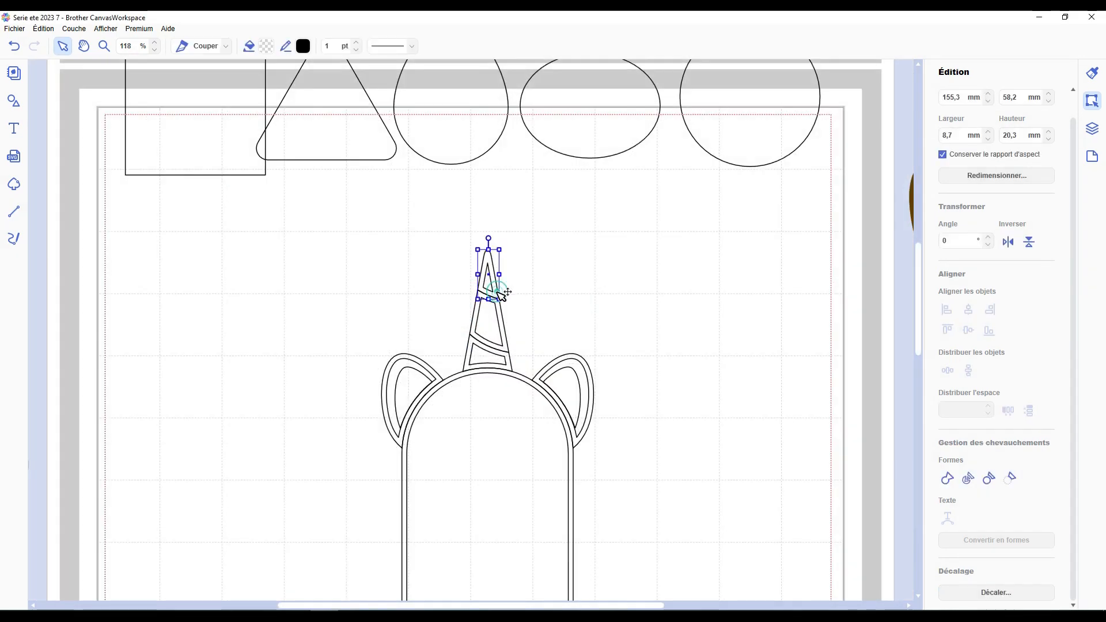
{"action": "key", "text": "Delete"}
{"action": "left_click", "coordinate": [501, 314]}
{"action": "key", "text": "Delete"}
{"action": "left_click", "coordinate": [513, 365]}
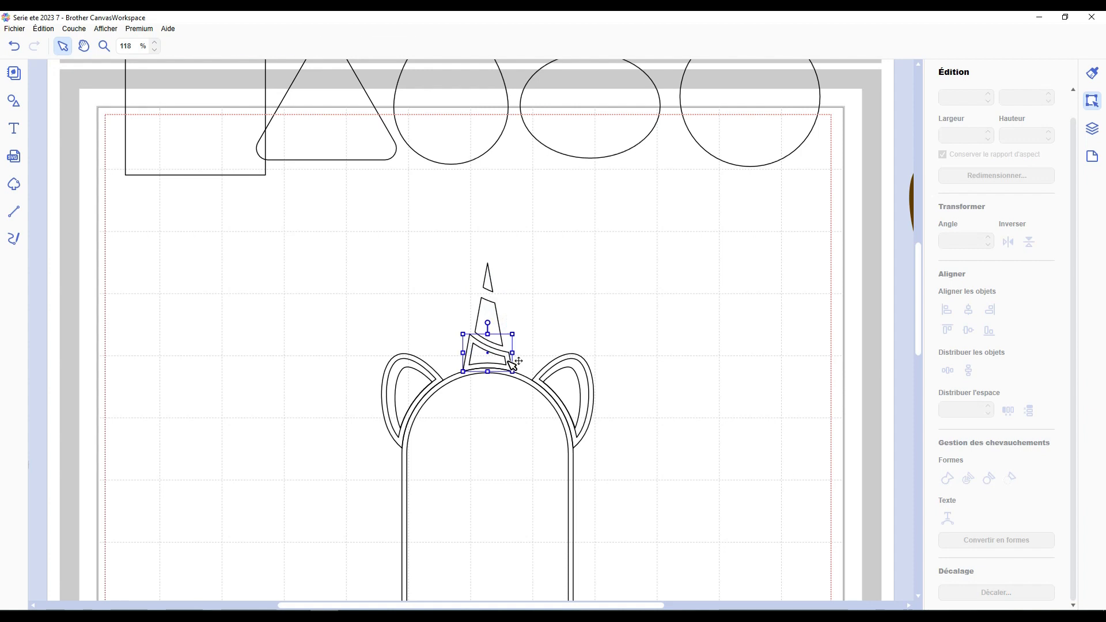
{"action": "key", "text": "Delete"}
{"action": "left_click", "coordinate": [520, 379]}
{"action": "key", "text": "Delete"}
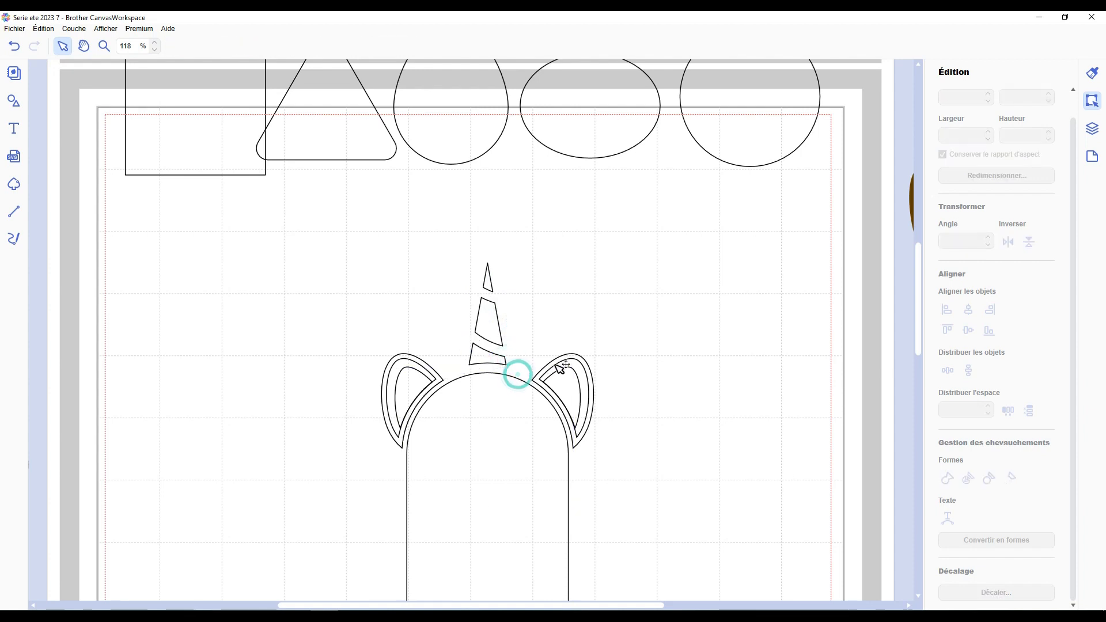
Delete the outermost outline of both ears and the outer outline of the stick.
{"action": "left_click", "coordinate": [563, 359]}
{"action": "key", "text": "Delete"}
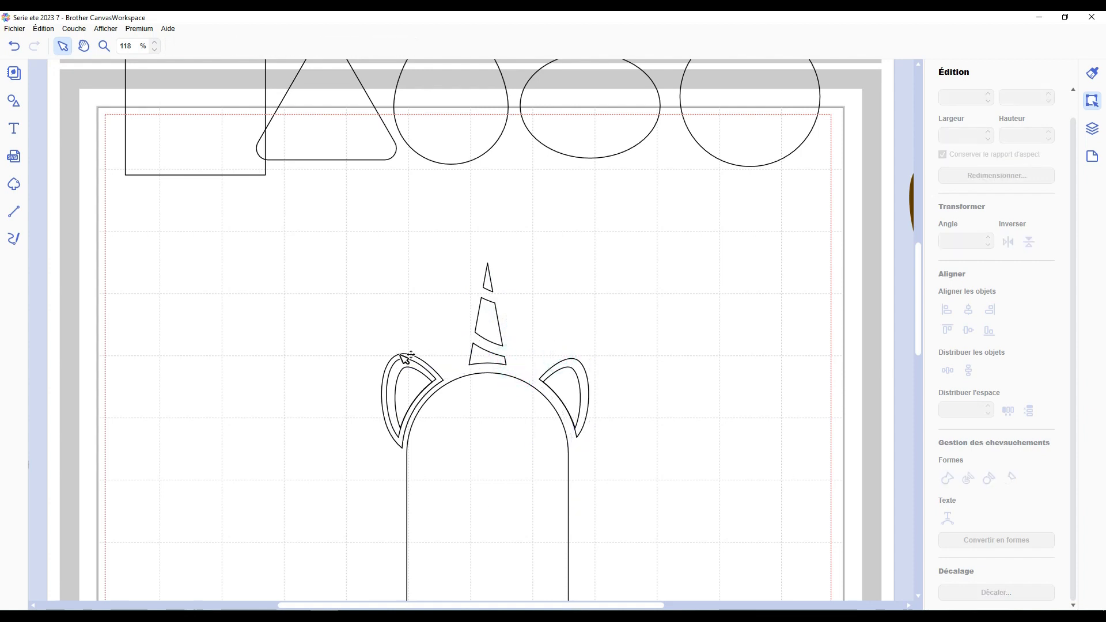
{"action": "left_click", "coordinate": [404, 359]}
{"action": "key", "text": "Delete"}
{"action": "scroll", "coordinate": [405, 359], "scroll_direction": "down", "scroll_amount": 1}
{"action": "scroll", "coordinate": [424, 378], "scroll_direction": "down", "scroll_amount": 8}
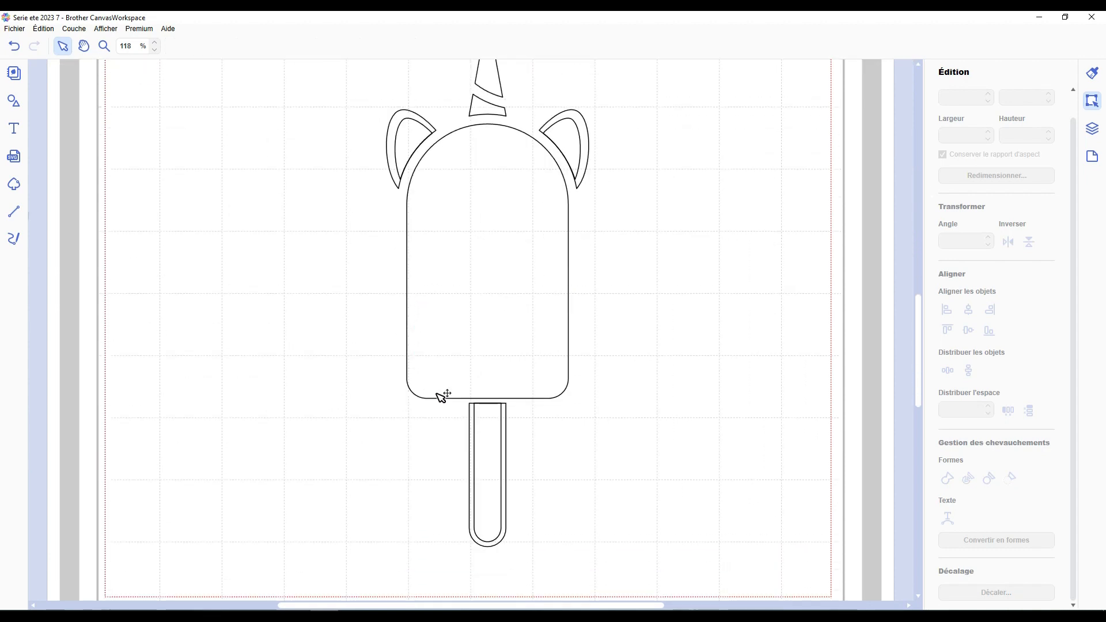
{"action": "left_click", "coordinate": [478, 426]}
{"action": "key", "text": "Delete"}
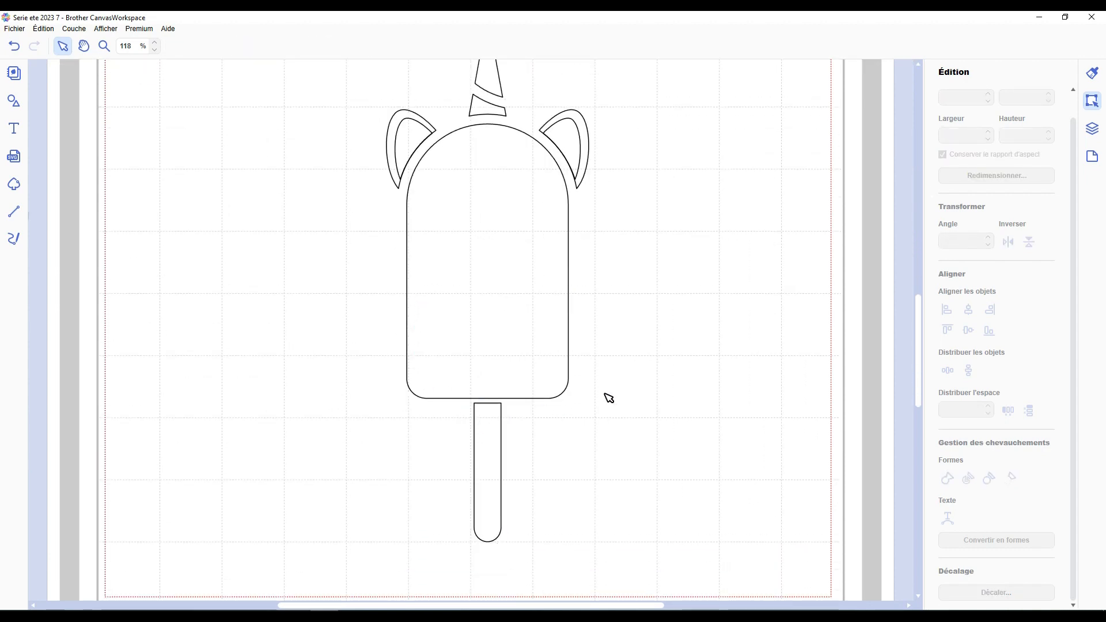
Fill the stick with light beige and remove its black outline.
{"action": "scroll", "coordinate": [481, 486], "scroll_direction": "down", "scroll_amount": 5}
{"action": "left_click", "coordinate": [486, 458]}
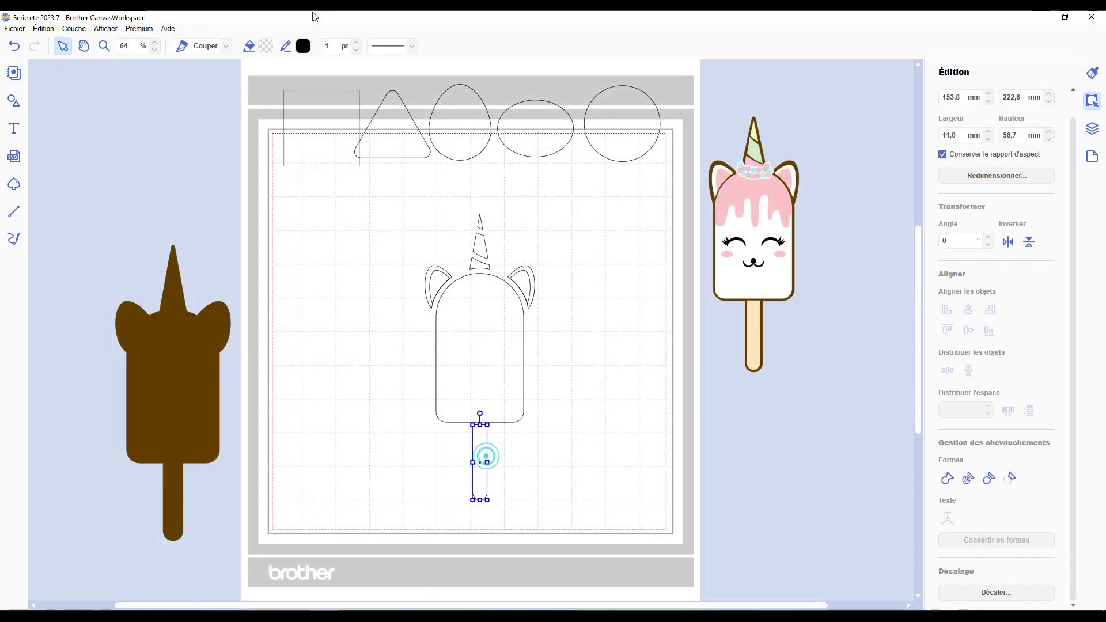
{"action": "left_click", "coordinate": [266, 46]}
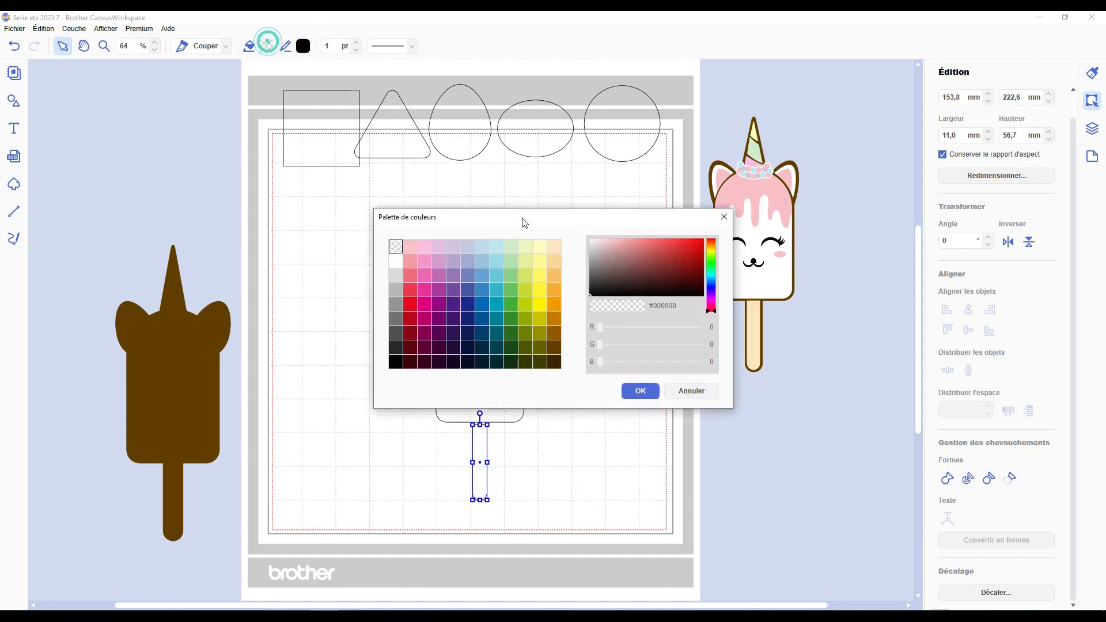
{"action": "left_click", "coordinate": [652, 393]}
{"action": "left_click", "coordinate": [303, 48]}
{"action": "left_click", "coordinate": [396, 247]}
{"action": "left_click", "coordinate": [641, 391]}
Fill the ice pop's body with white.
{"action": "left_click", "coordinate": [496, 358]}
{"action": "left_click", "coordinate": [266, 46]}
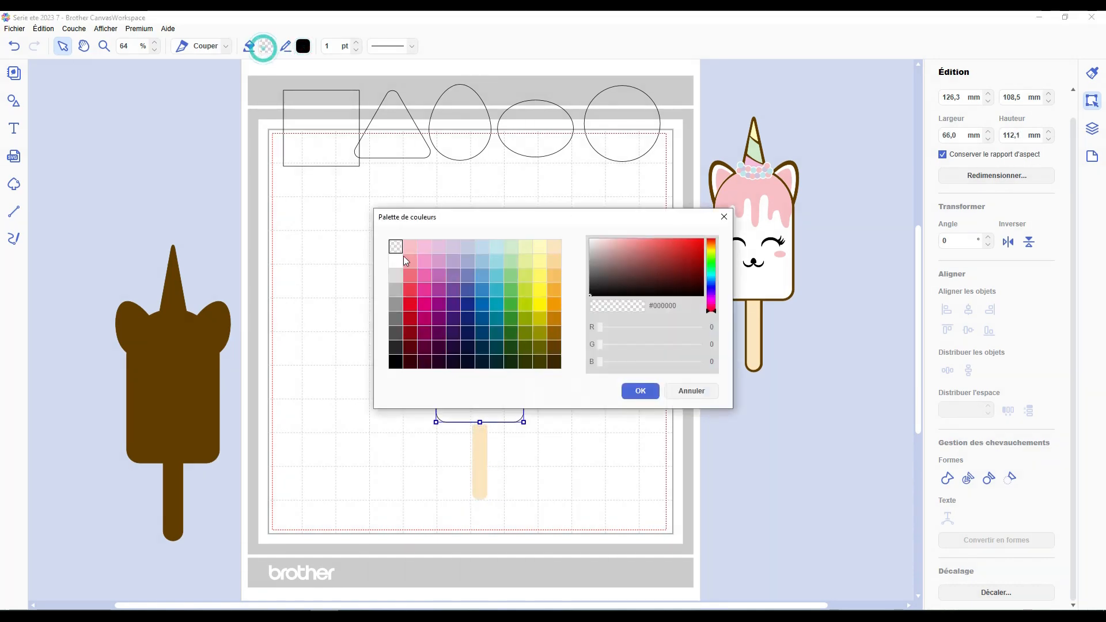
{"action": "left_click", "coordinate": [396, 260]}
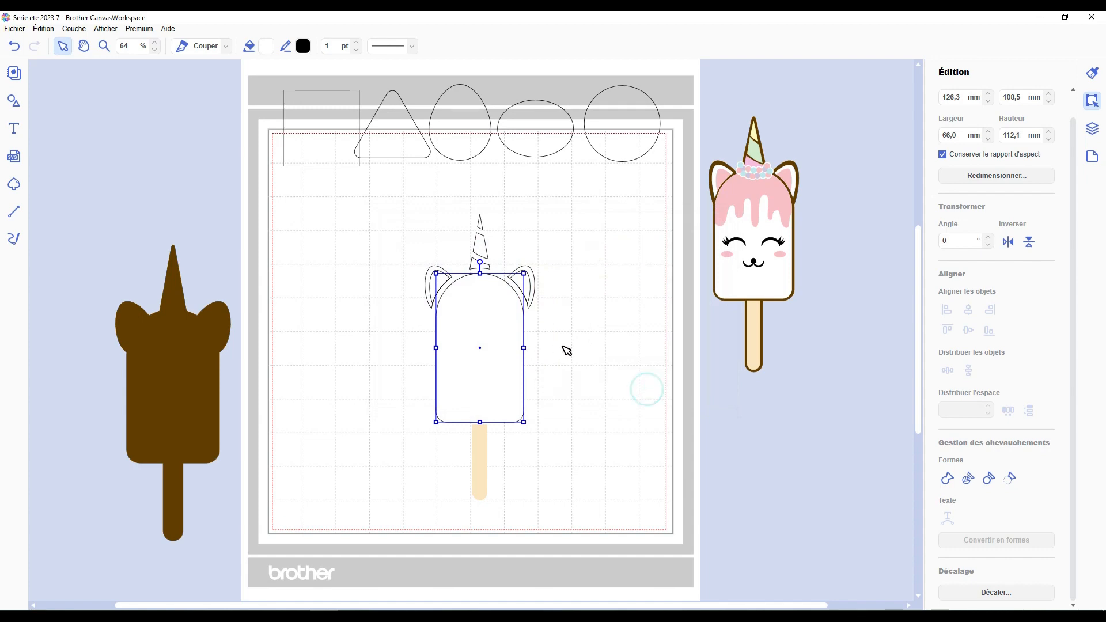
{"action": "left_click", "coordinate": [532, 270]}
{"action": "left_click", "coordinate": [576, 274]}
Give both inner ear shapes a light pink fill and outline, using #F9C1C7.
{"action": "scroll", "coordinate": [577, 294], "scroll_direction": "up", "scroll_amount": 8}
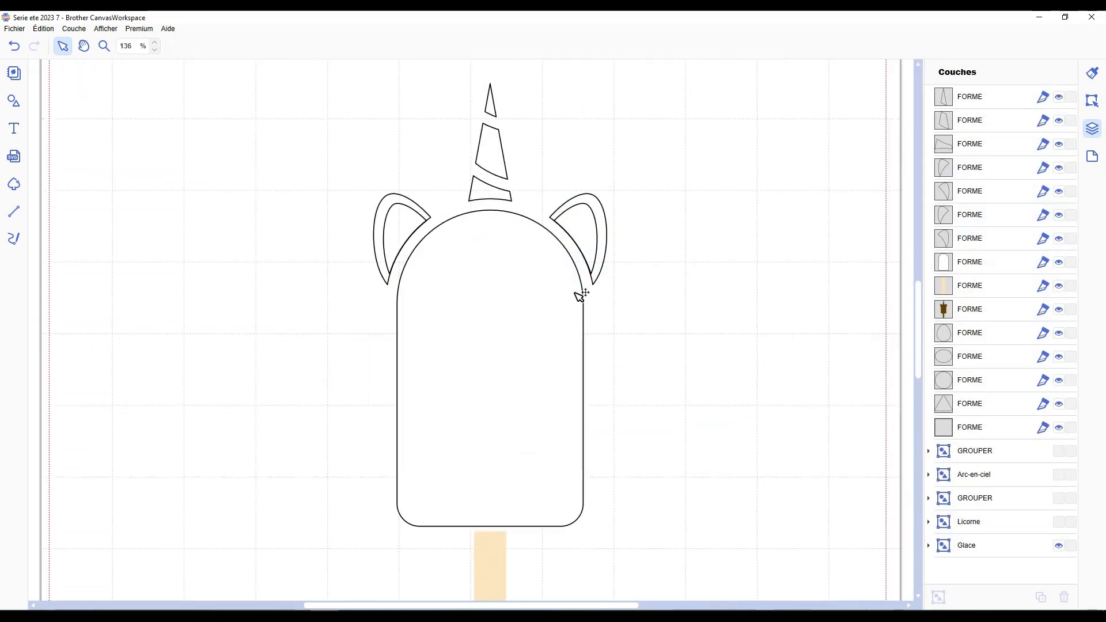
{"action": "scroll", "coordinate": [581, 294], "scroll_direction": "up", "scroll_amount": 1}
{"action": "scroll", "coordinate": [594, 247], "scroll_direction": "up", "scroll_amount": 1}
{"action": "left_click", "coordinate": [599, 256]}
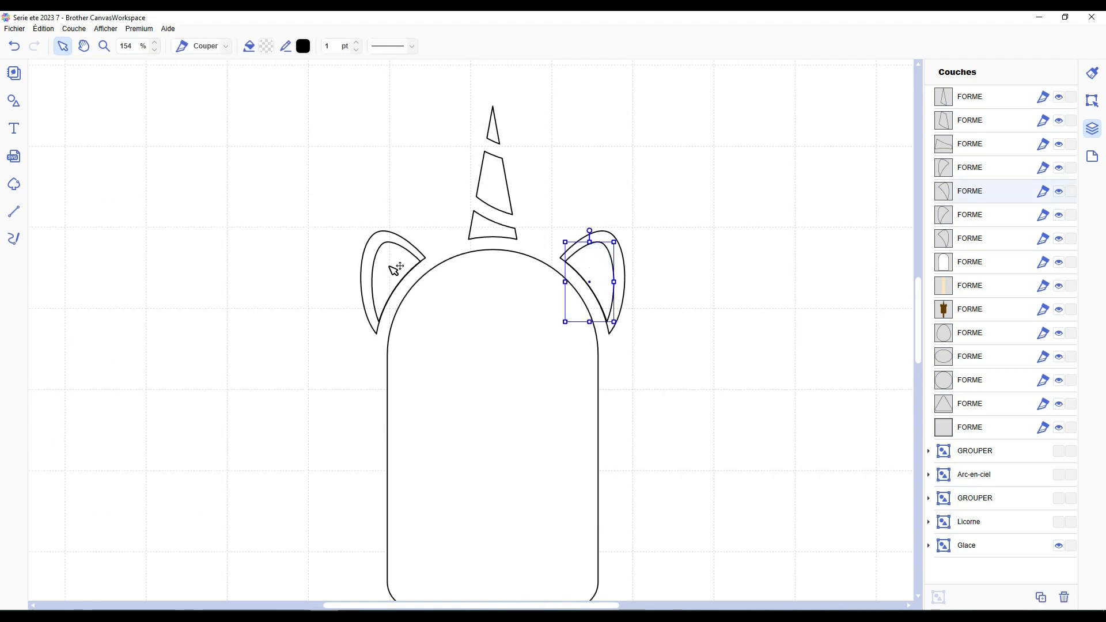
{"action": "left_click", "coordinate": [391, 267], "text": "shift"}
{"action": "left_click", "coordinate": [265, 47]}
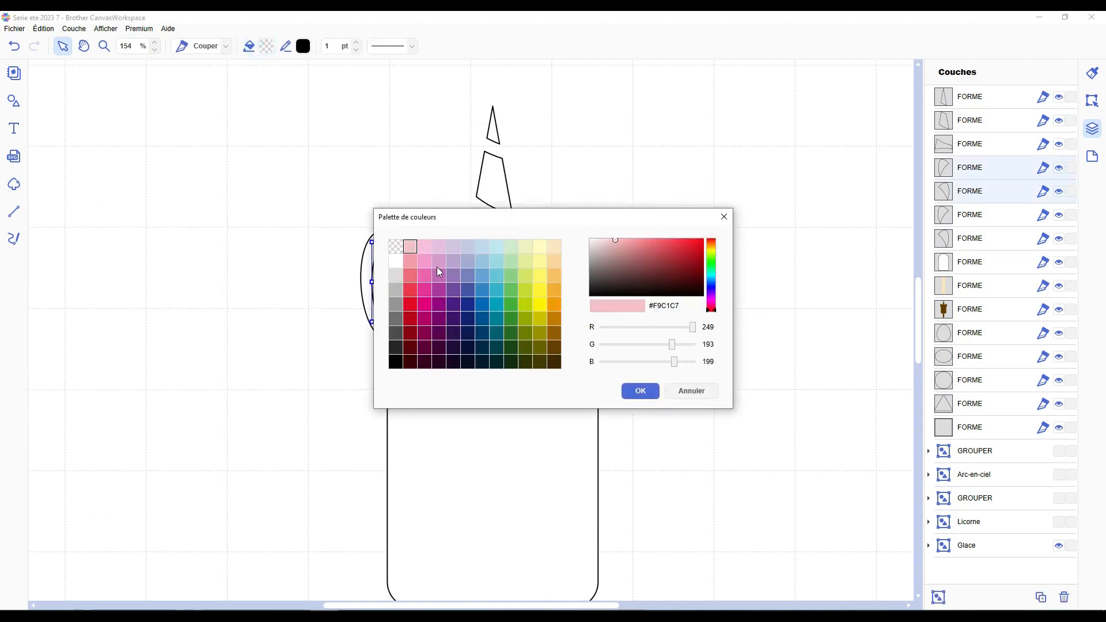
{"action": "left_click", "coordinate": [411, 247]}
{"action": "left_click", "coordinate": [641, 390]}
{"action": "left_click", "coordinate": [303, 46]}
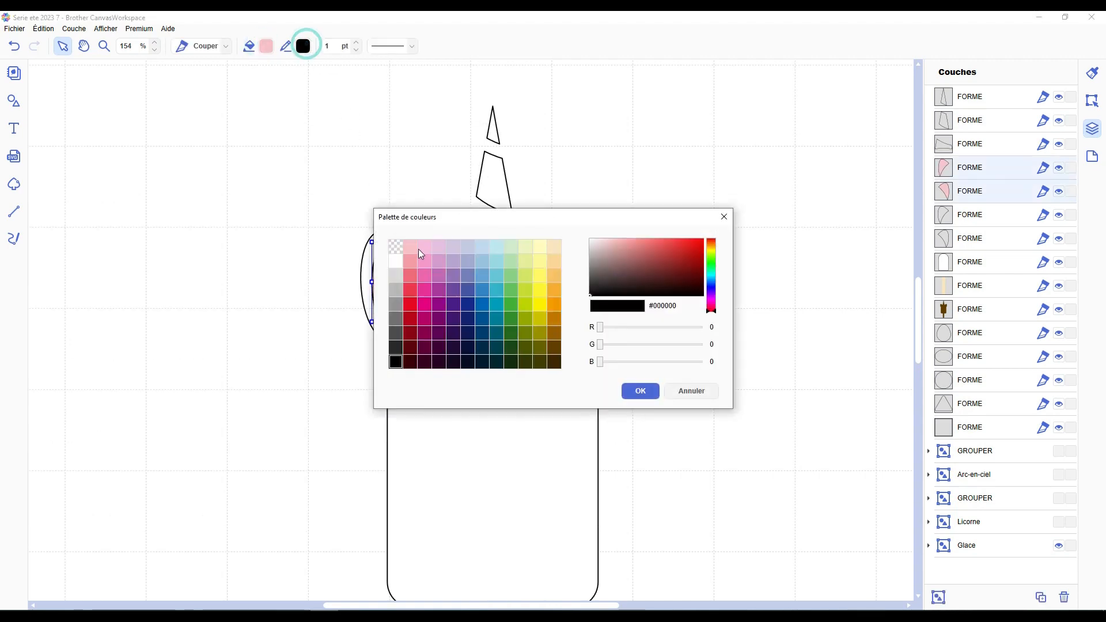
{"action": "left_click", "coordinate": [411, 246]}
{"action": "left_click", "coordinate": [651, 395]}
Fill both outer ear shapes with white.
{"action": "left_click", "coordinate": [390, 238]}
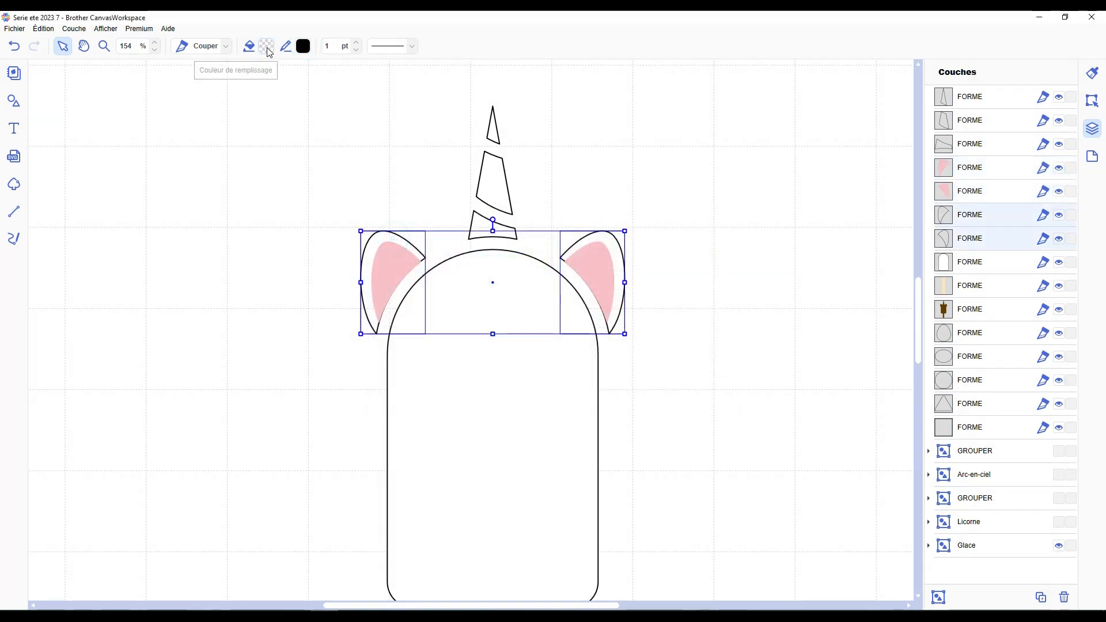
{"action": "left_click", "coordinate": [267, 46]}
{"action": "left_click", "coordinate": [396, 248]}
{"action": "left_click", "coordinate": [646, 392]}
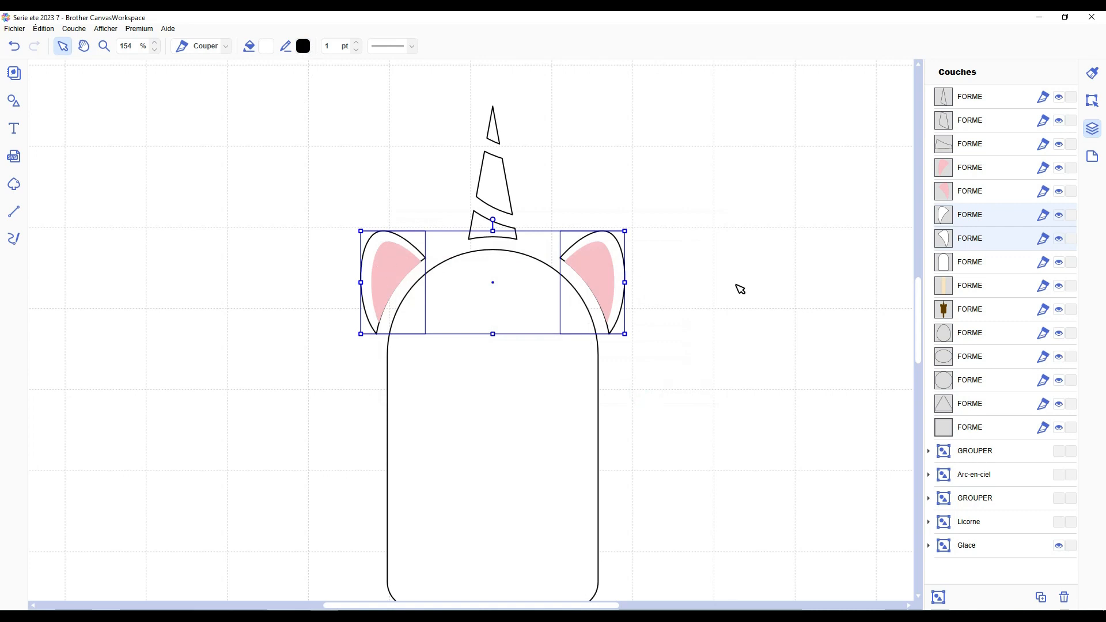
{"action": "left_click", "coordinate": [690, 272]}
Group each ear's pink and white shapes, and combine the two ears into one group.
{"action": "scroll", "coordinate": [697, 270], "scroll_direction": "down", "scroll_amount": 2}
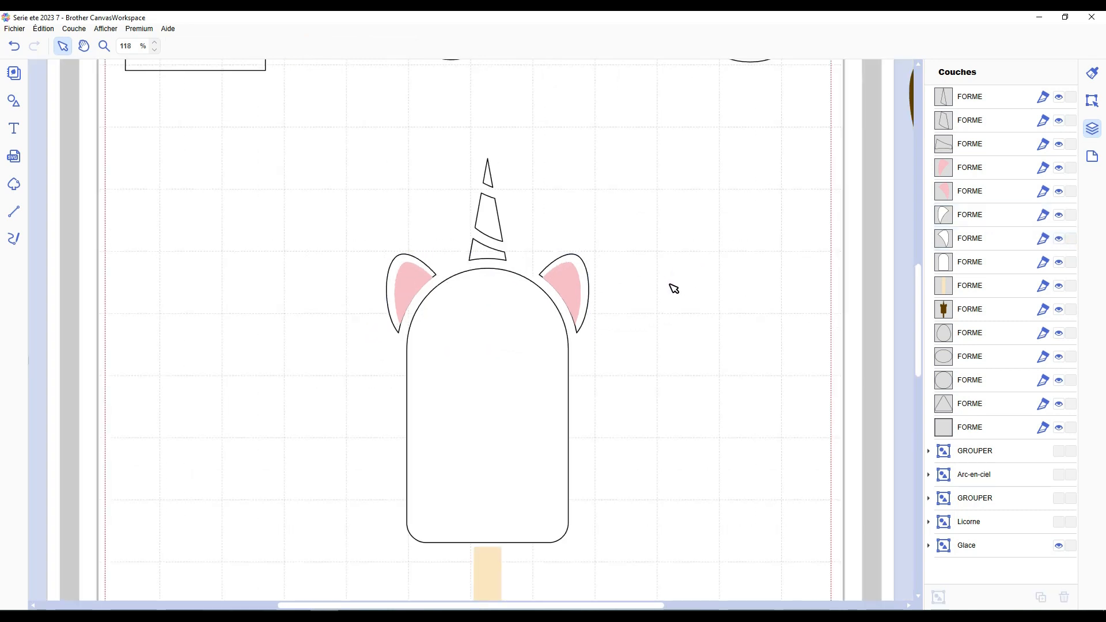
{"action": "left_click", "coordinate": [564, 282]}
{"action": "left_click", "coordinate": [584, 268]}
{"action": "left_click", "coordinate": [589, 279]}
{"action": "left_click", "coordinate": [573, 287], "text": "shift"}
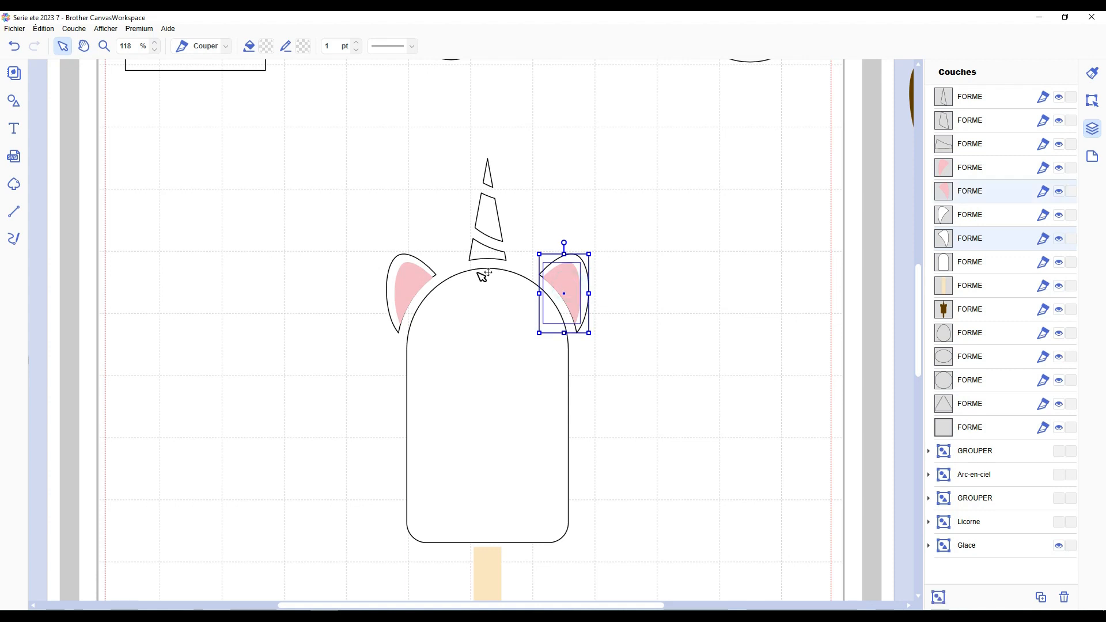
{"action": "key", "text": "ctrl+g"}
{"action": "left_click", "coordinate": [410, 284]}
{"action": "left_click", "coordinate": [401, 254], "text": "shift"}
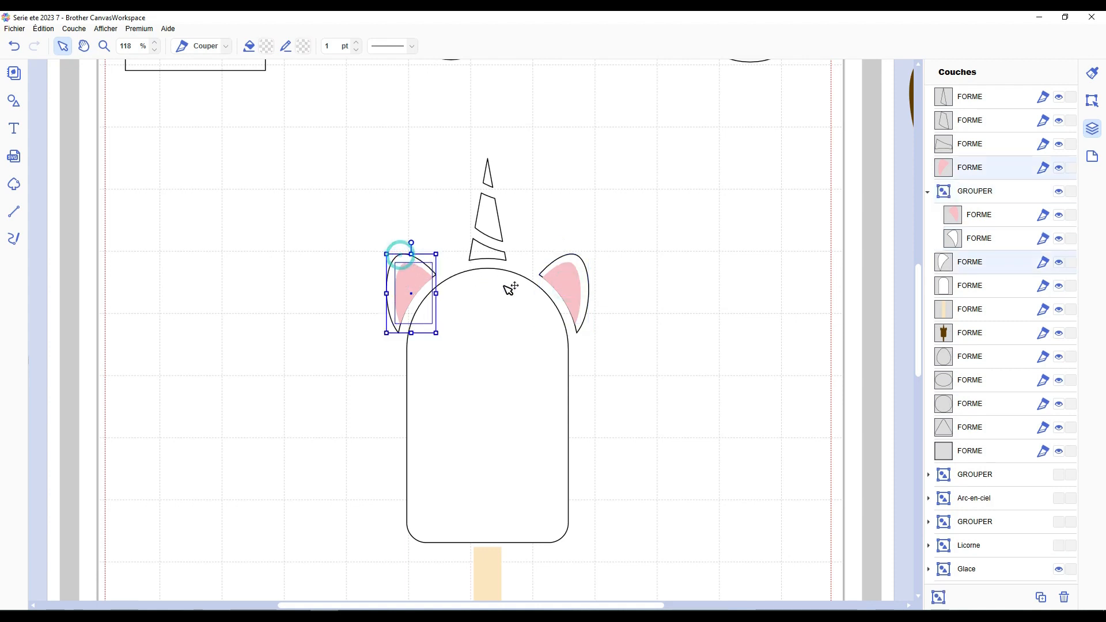
{"action": "key", "text": "ctrl+g"}
{"action": "left_click", "coordinate": [585, 272], "text": "shift"}
{"action": "key", "text": "ctrl+g"}
{"action": "left_click", "coordinate": [649, 289]}
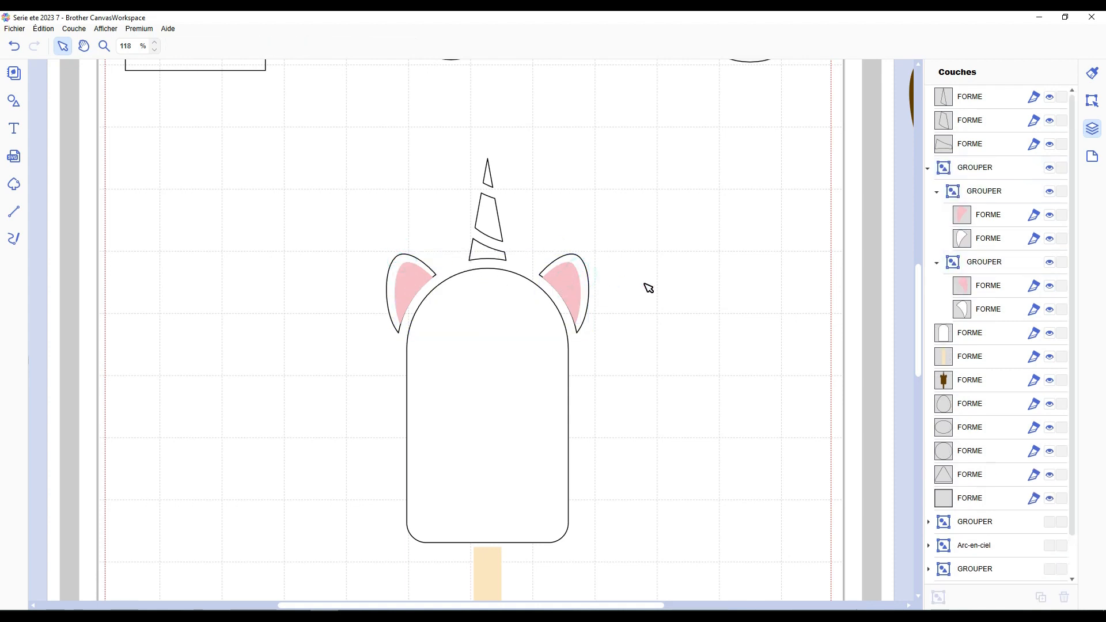
{"action": "scroll", "coordinate": [618, 393], "scroll_direction": "down", "scroll_amount": 3}
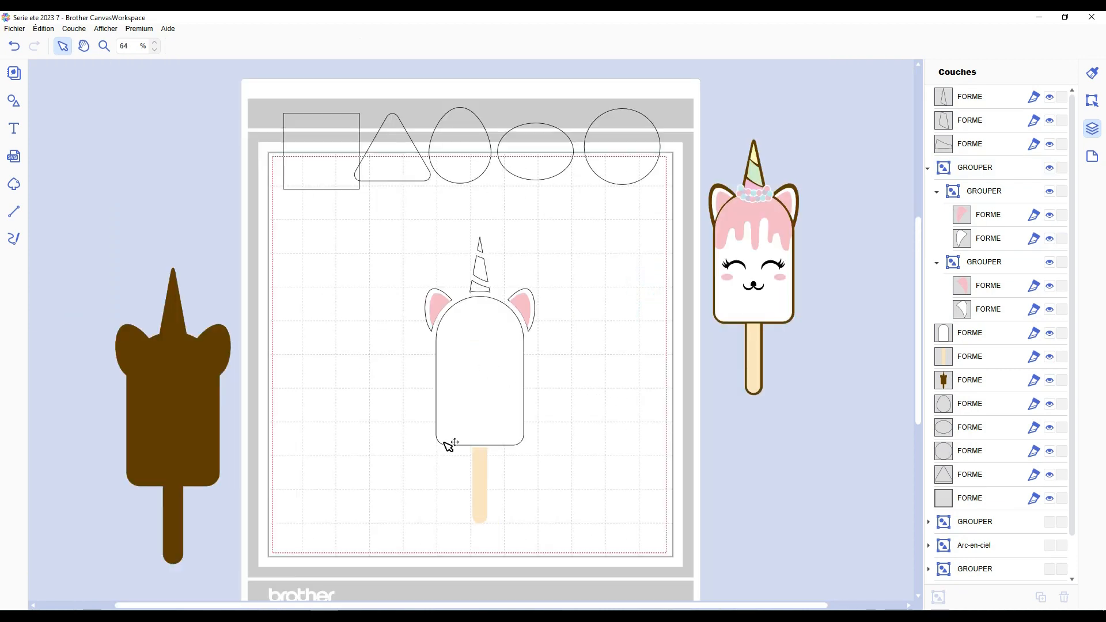
{"action": "scroll", "coordinate": [526, 279], "scroll_direction": "up", "scroll_amount": 4}
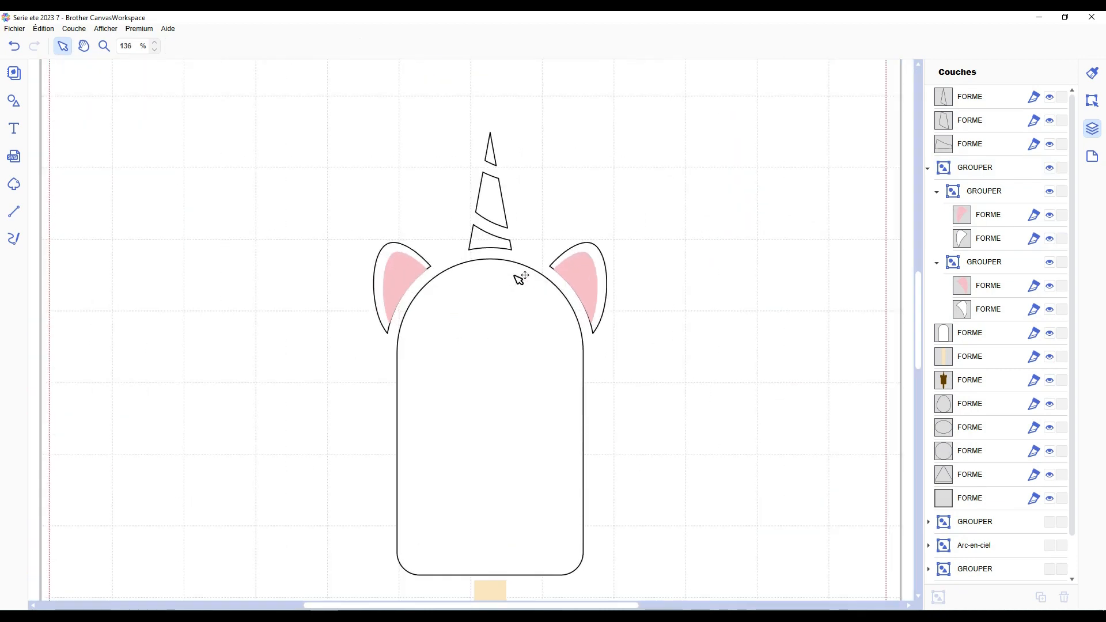
Duplicate the ice pop's white body and align the copy exactly over the original by their left and top edges.
{"action": "scroll", "coordinate": [515, 325], "scroll_direction": "up", "scroll_amount": 2}
{"action": "left_click", "coordinate": [493, 325]}
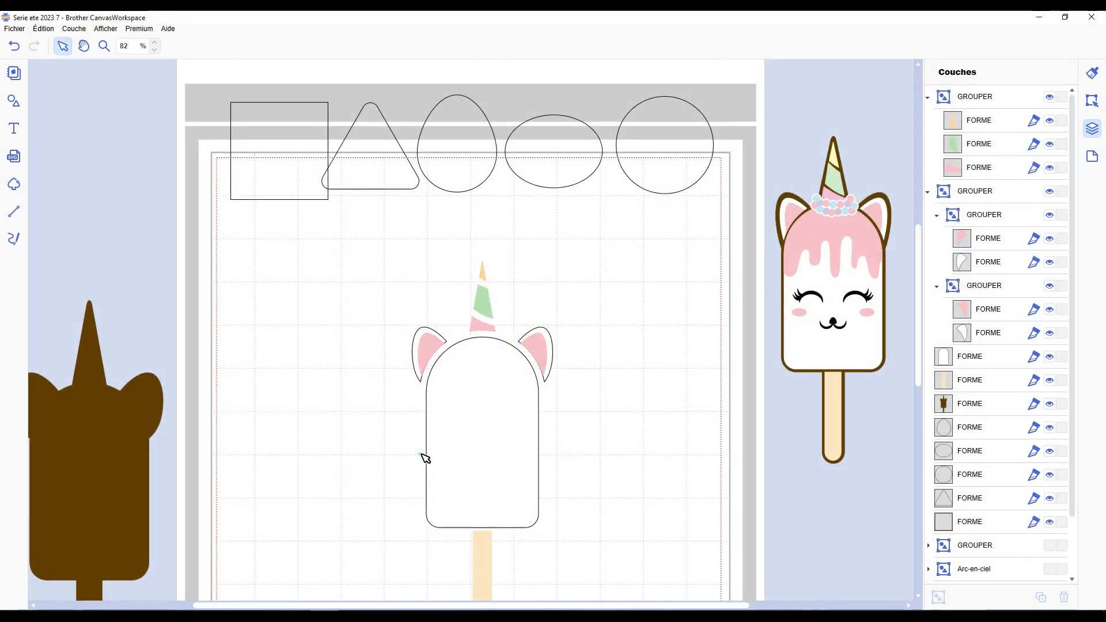
{"action": "left_click", "coordinate": [489, 447]}
{"action": "key", "text": "ctrl+d"}
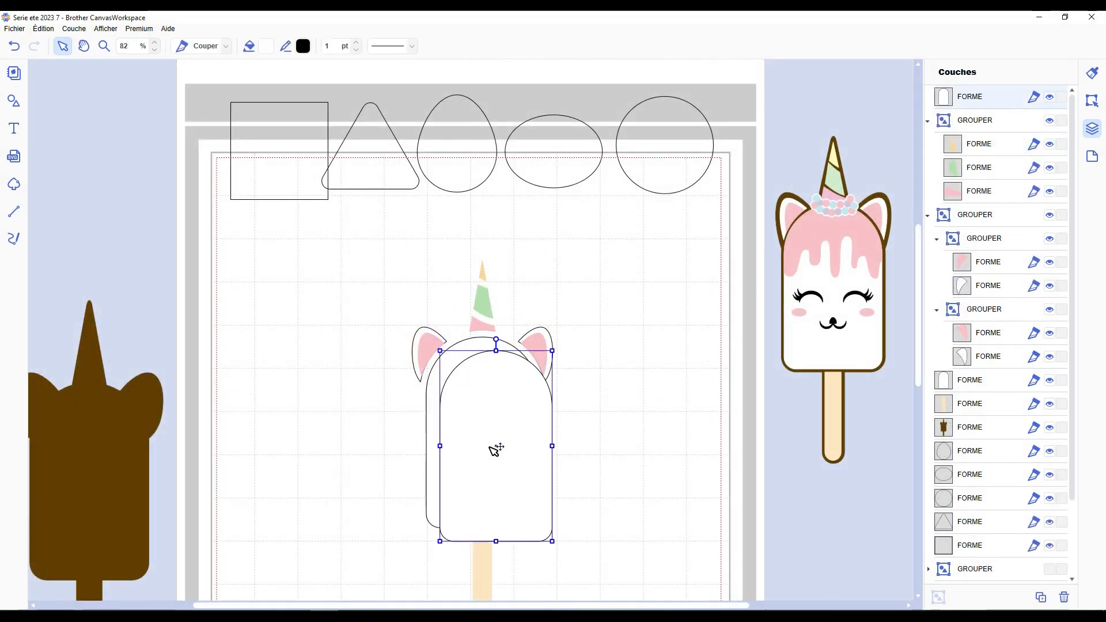
{"action": "left_click", "coordinate": [427, 403], "text": "shift"}
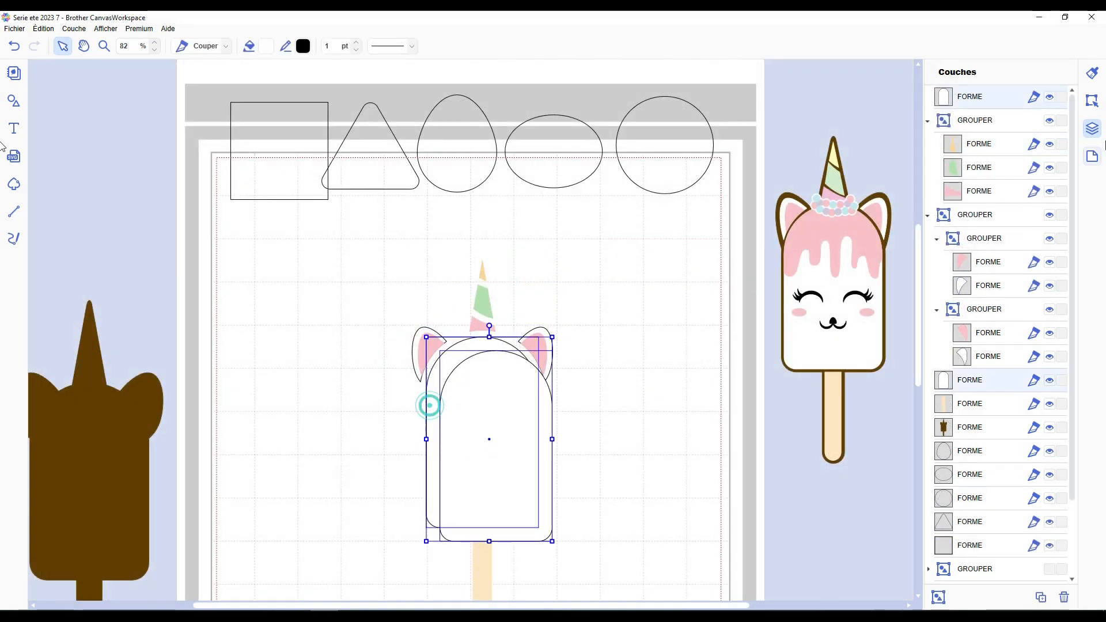
{"action": "left_click", "coordinate": [1092, 100]}
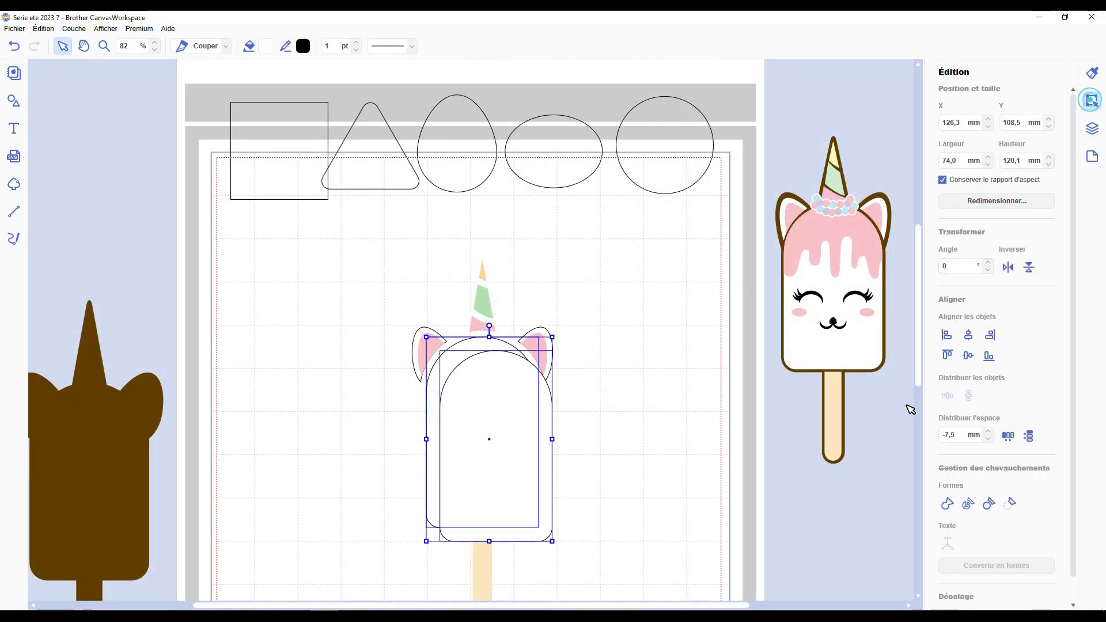
{"action": "left_click", "coordinate": [948, 337]}
{"action": "left_click", "coordinate": [613, 425]}
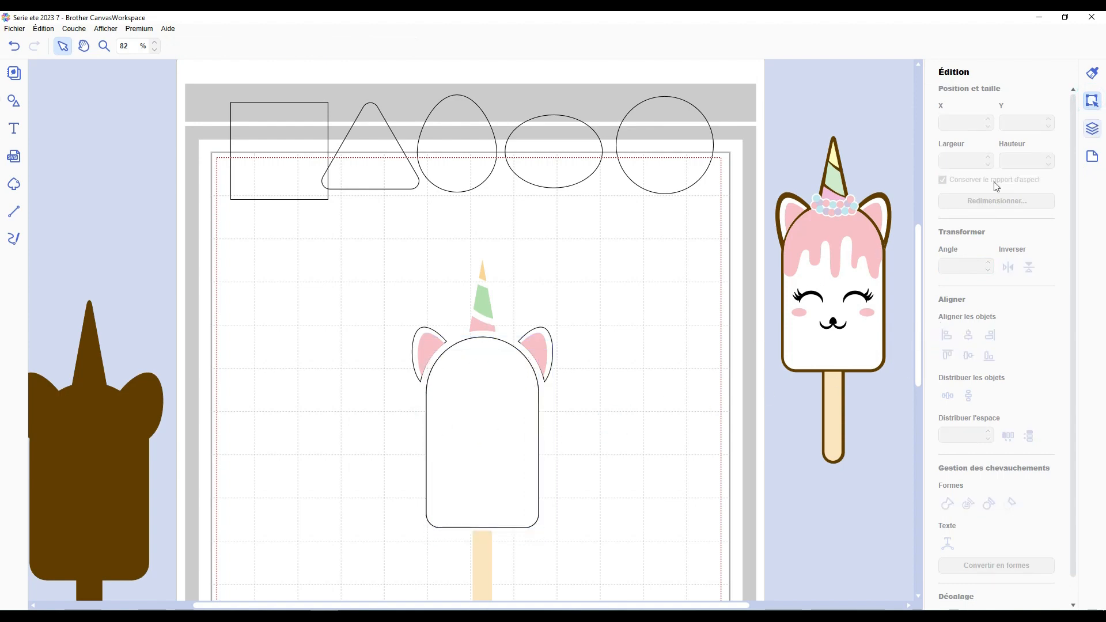
Collapse the horn and ear groups, and hide the horn, the ears and the stick.
{"action": "left_click", "coordinate": [1093, 129]}
{"action": "left_click", "coordinate": [928, 121]}
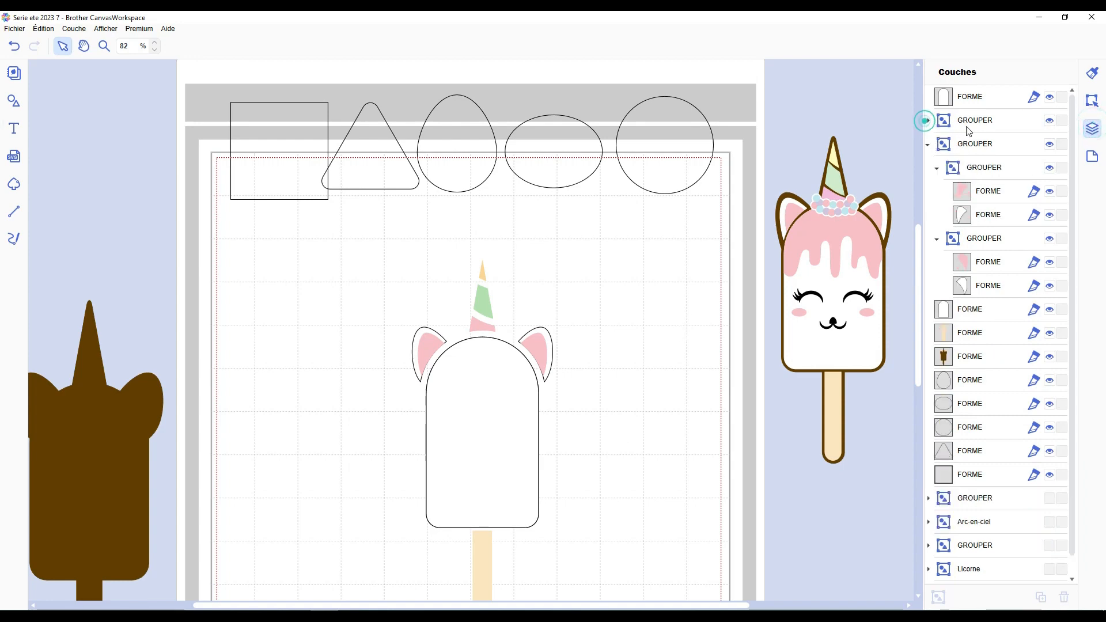
{"action": "left_click", "coordinate": [929, 144]}
{"action": "left_click", "coordinate": [1059, 121]}
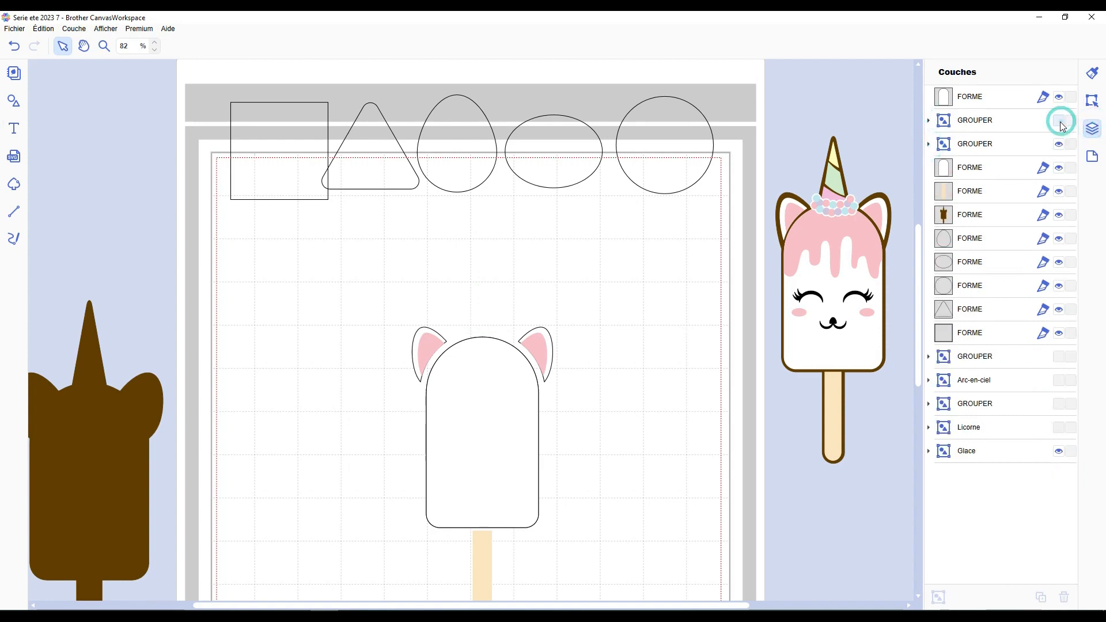
{"action": "left_click", "coordinate": [987, 145]}
{"action": "left_click", "coordinate": [1059, 144]}
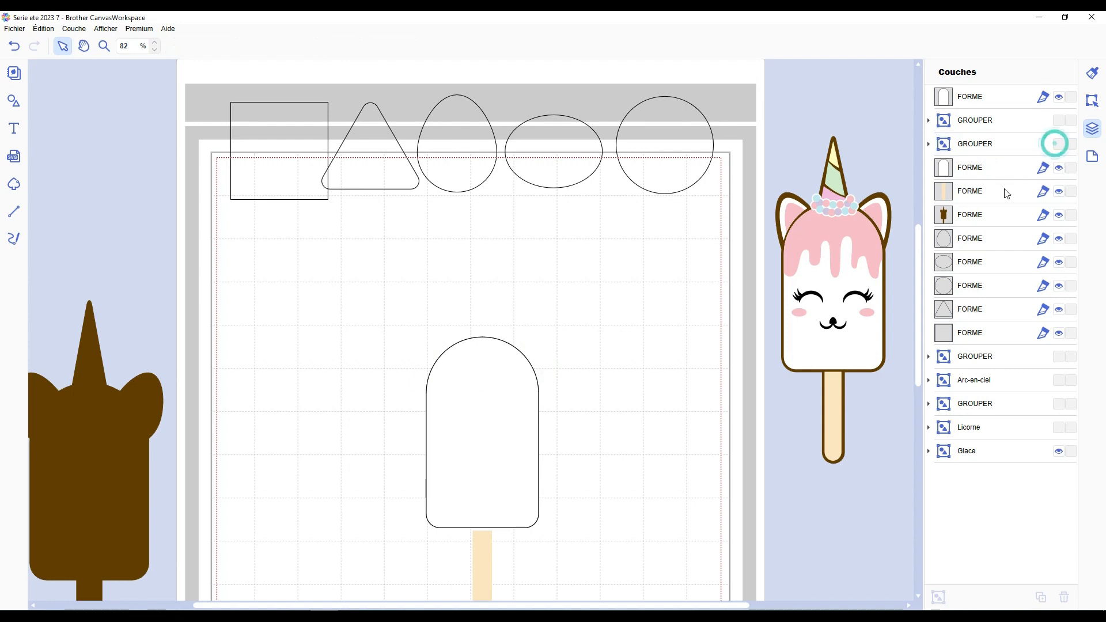
{"action": "left_click", "coordinate": [1059, 192]}
{"action": "scroll", "coordinate": [584, 388], "scroll_direction": "down", "scroll_amount": 1}
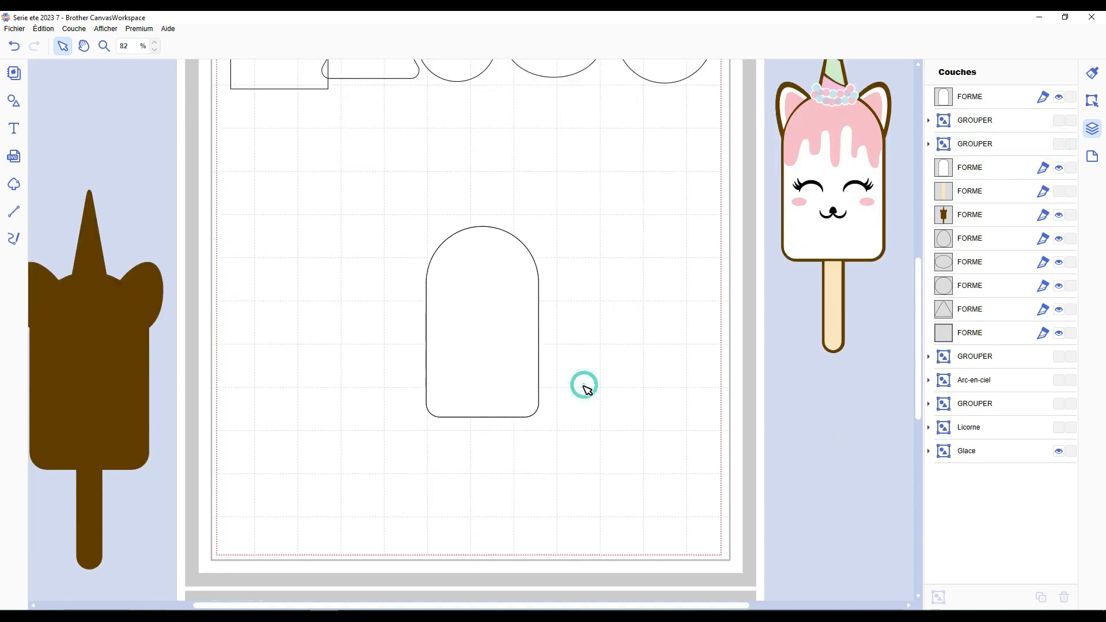
Move the top copy of the body aside and undo the move.
{"action": "scroll", "coordinate": [455, 391], "scroll_direction": "up", "scroll_amount": 3}
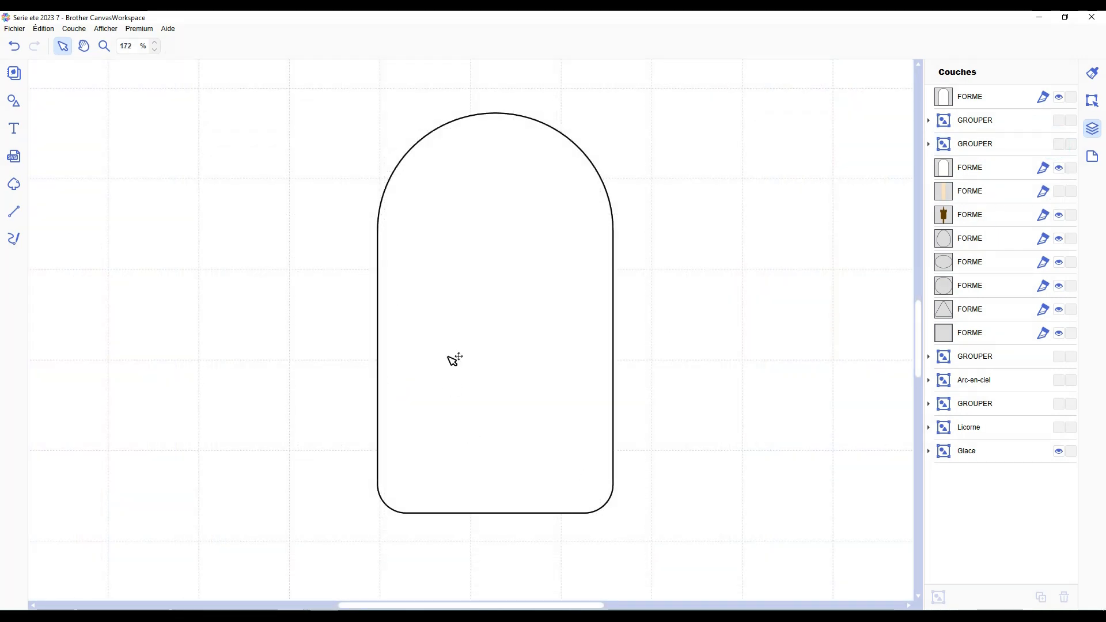
{"action": "left_click", "coordinate": [454, 360]}
{"action": "left_click_drag", "start_coordinate": [486, 319], "coordinate": [847, 407]}
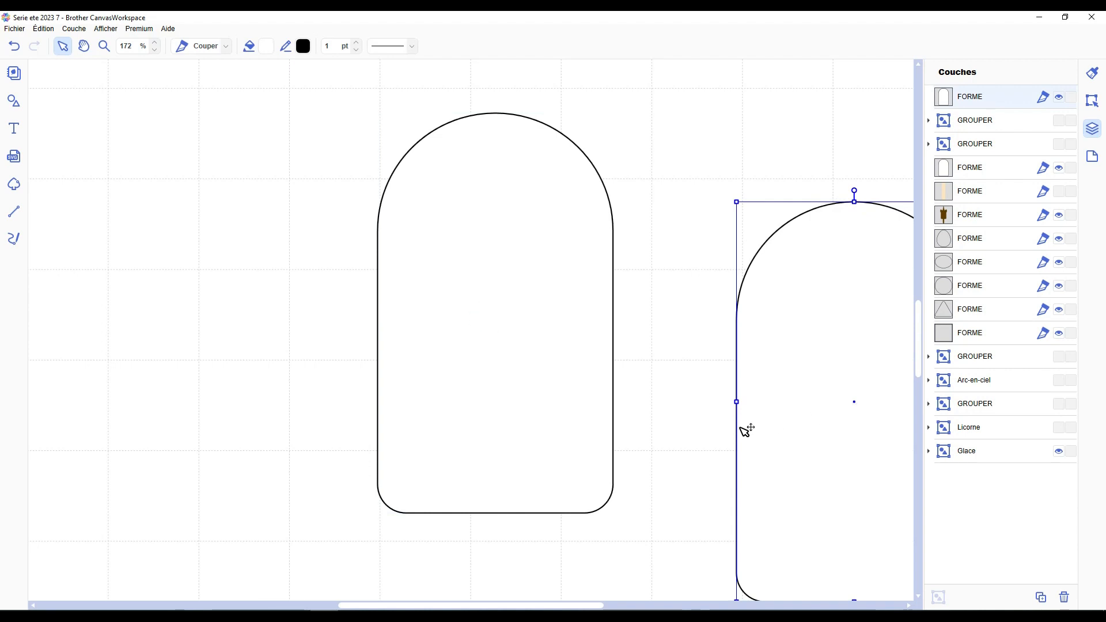
{"action": "key", "text": "ctrl+z"}
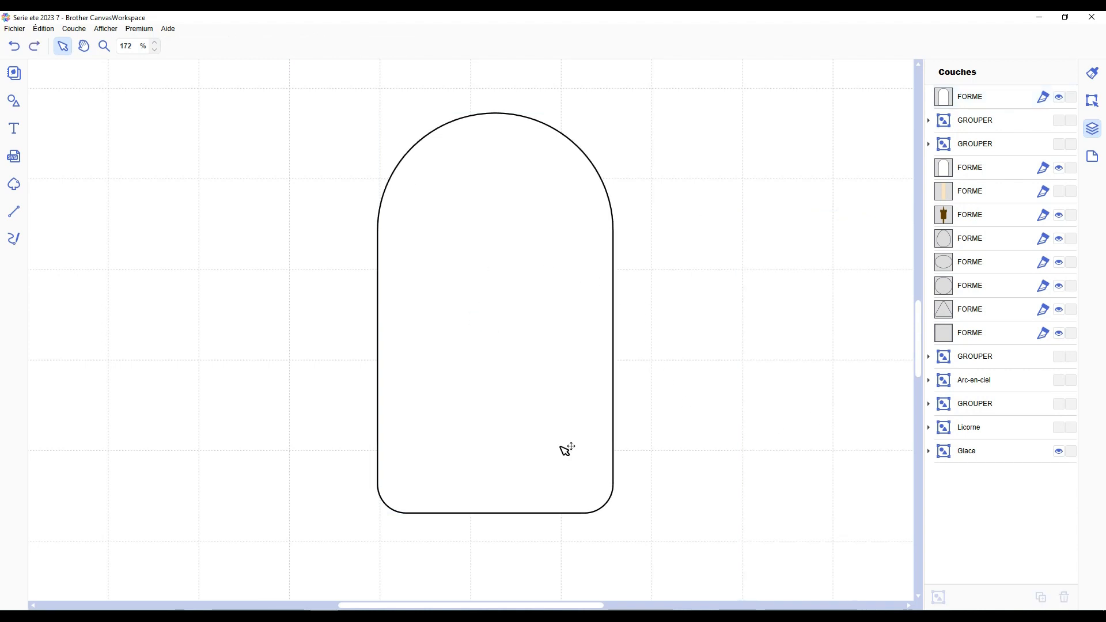
Draw a closed path over the body's upper part, with a zigzag lower edge of six downward points and an outline looping above the dome.
{"action": "scroll", "coordinate": [447, 316], "scroll_direction": "up", "scroll_amount": 2}
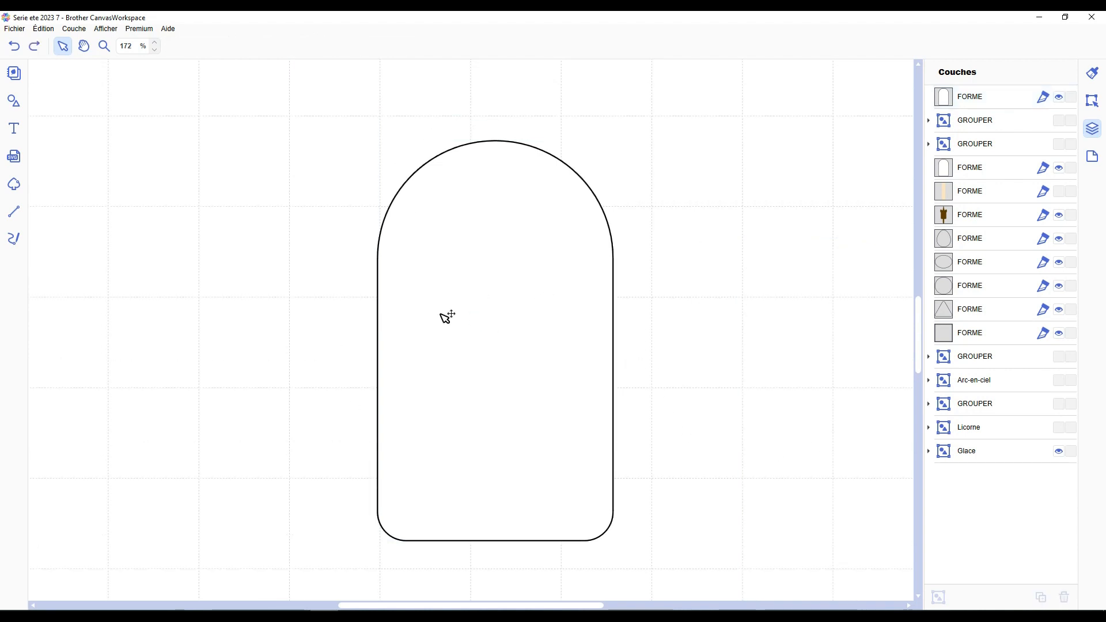
{"action": "left_click", "coordinate": [12, 216]}
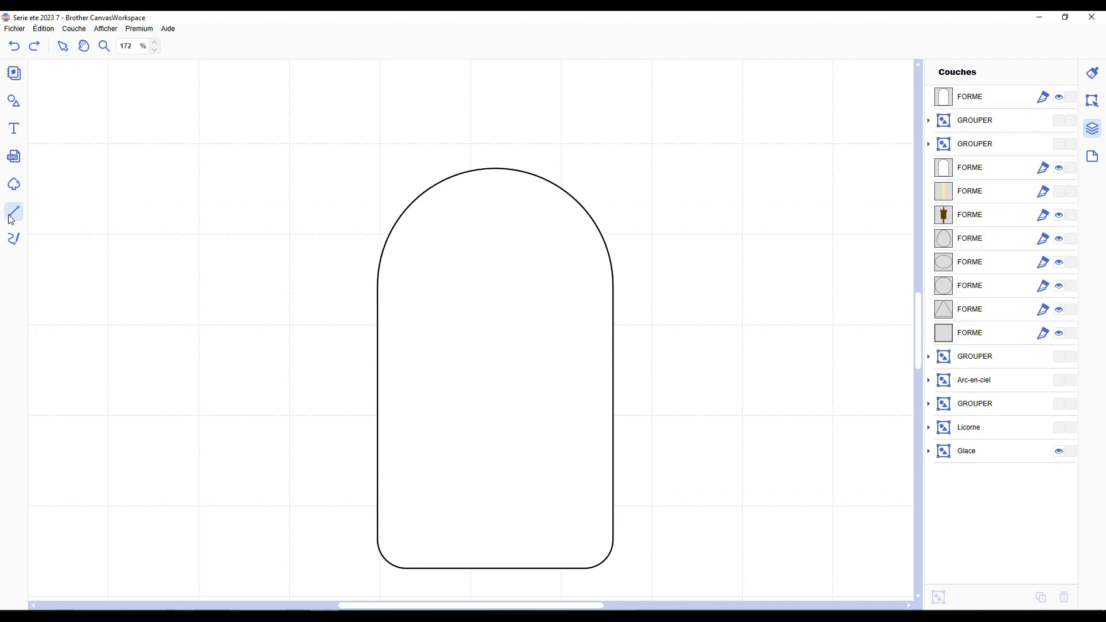
{"action": "left_click", "coordinate": [370, 358]}
{"action": "left_click", "coordinate": [419, 258]}
{"action": "left_click", "coordinate": [468, 243]}
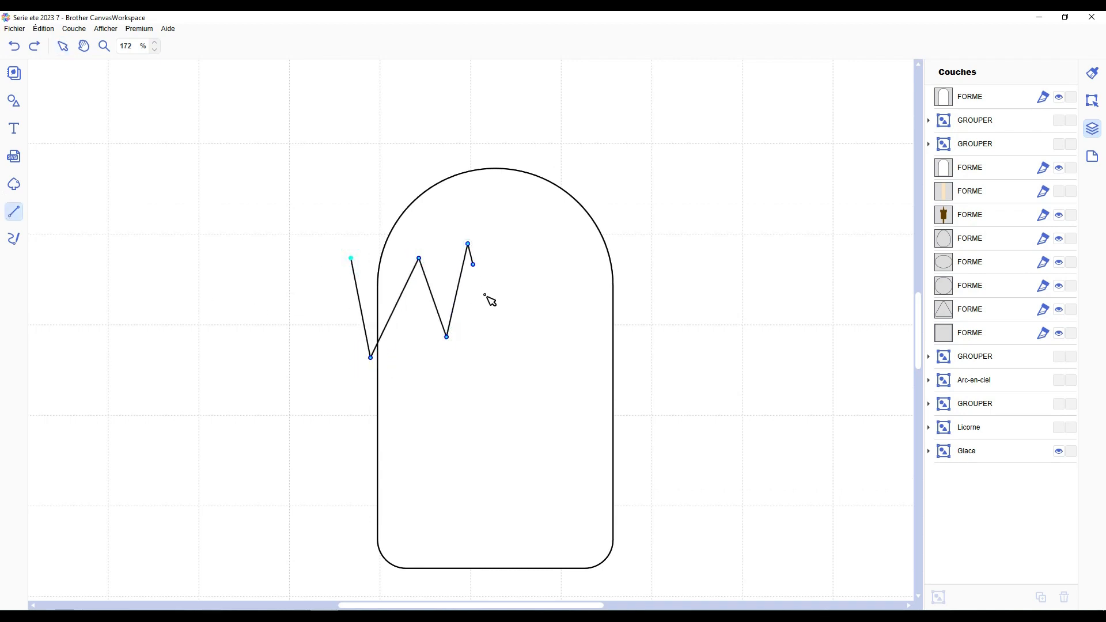
{"action": "left_click", "coordinate": [490, 306]}
{"action": "left_click", "coordinate": [522, 223]}
{"action": "left_click", "coordinate": [539, 315]}
{"action": "left_click", "coordinate": [558, 229]}
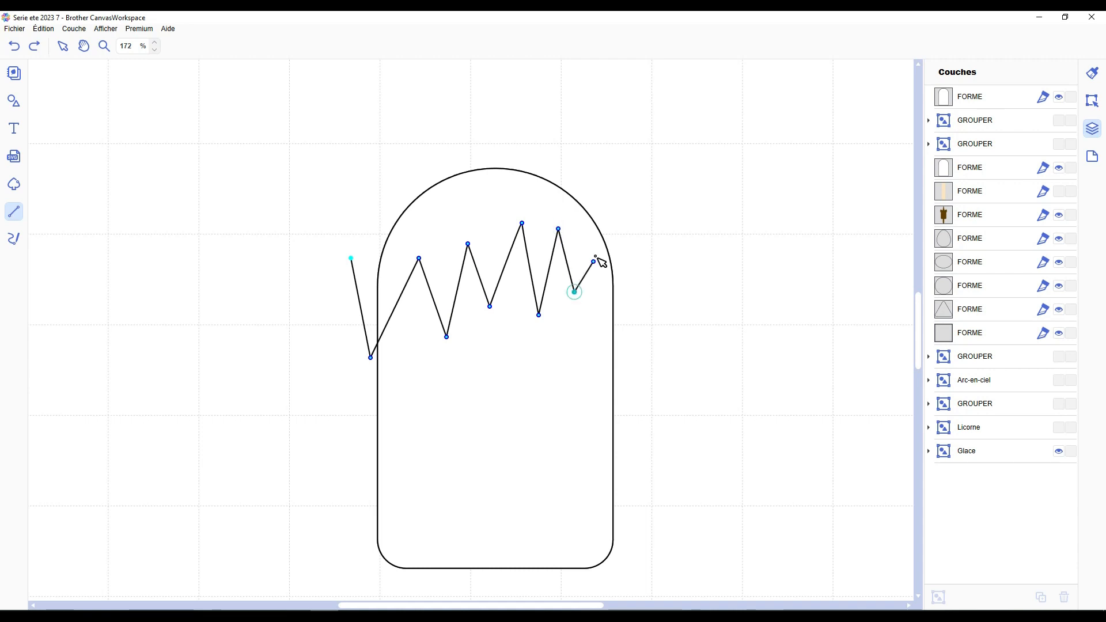
{"action": "left_click", "coordinate": [612, 331]}
{"action": "left_click", "coordinate": [674, 216]}
{"action": "left_click", "coordinate": [513, 104]}
{"action": "left_click", "coordinate": [324, 156]}
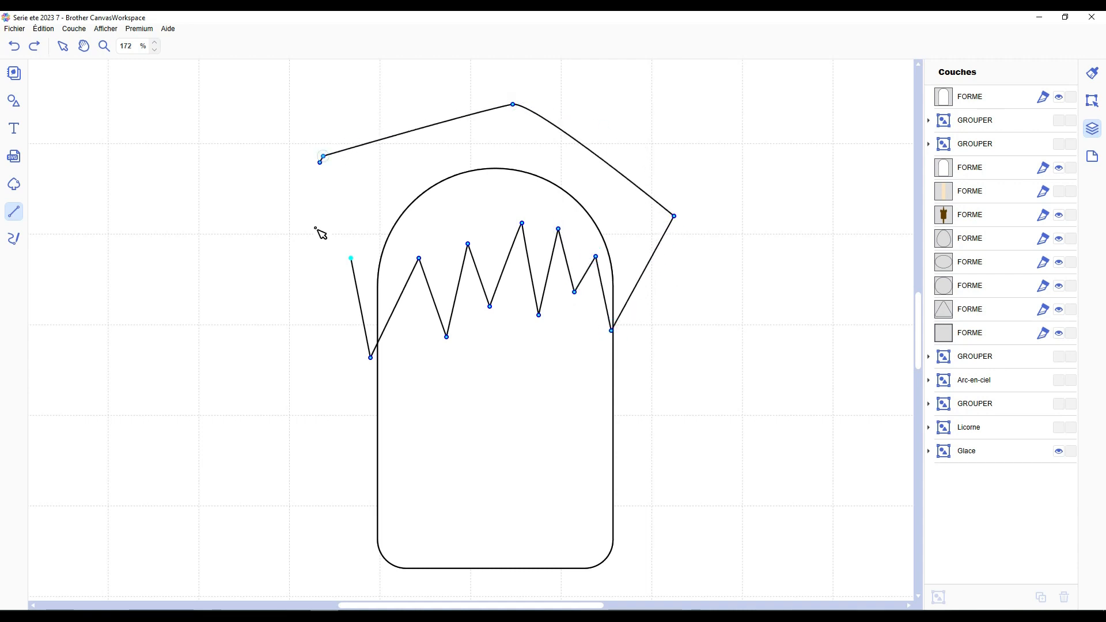
{"action": "left_click", "coordinate": [351, 259]}
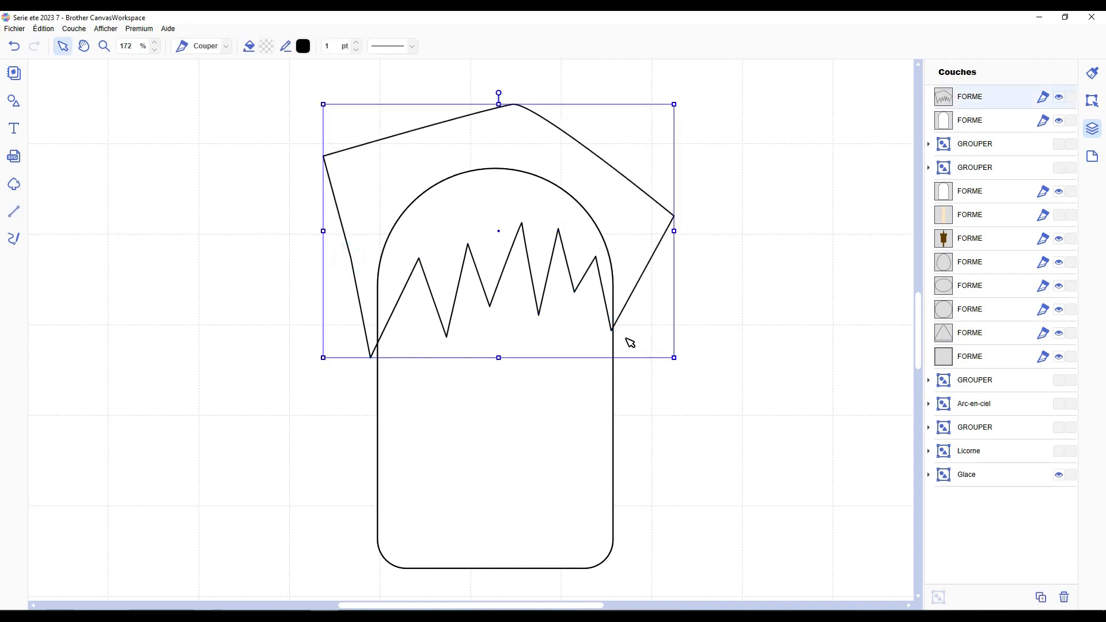
Open the path for point editing and convert all points of its zigzag edge to smooth curve points.
{"action": "double_click", "coordinate": [517, 162]}
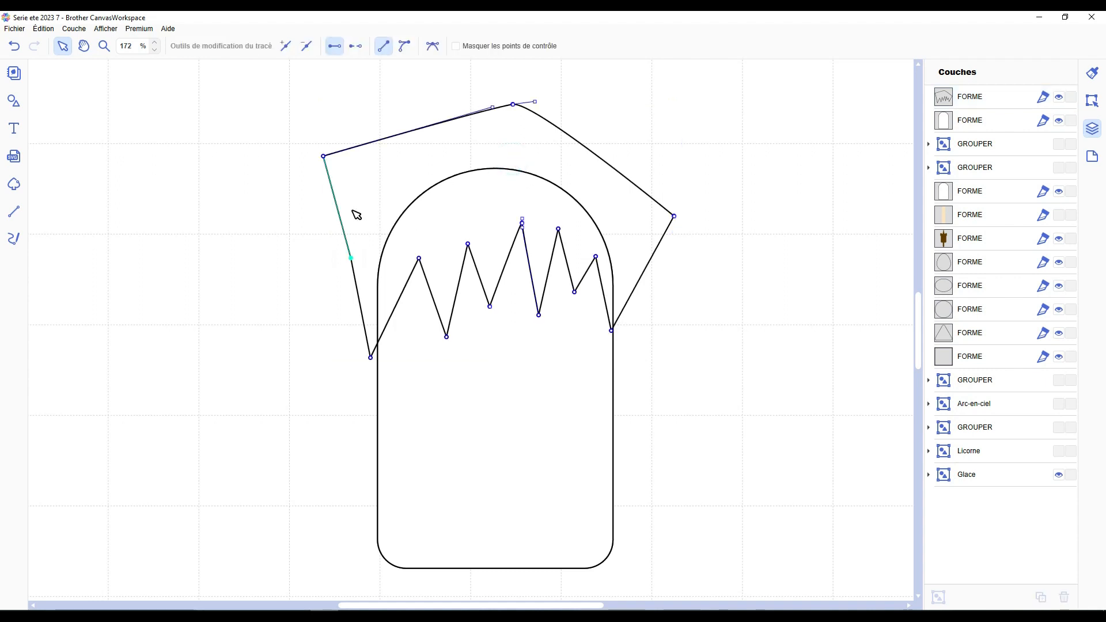
{"action": "left_click_drag", "start_coordinate": [327, 221], "coordinate": [687, 434]}
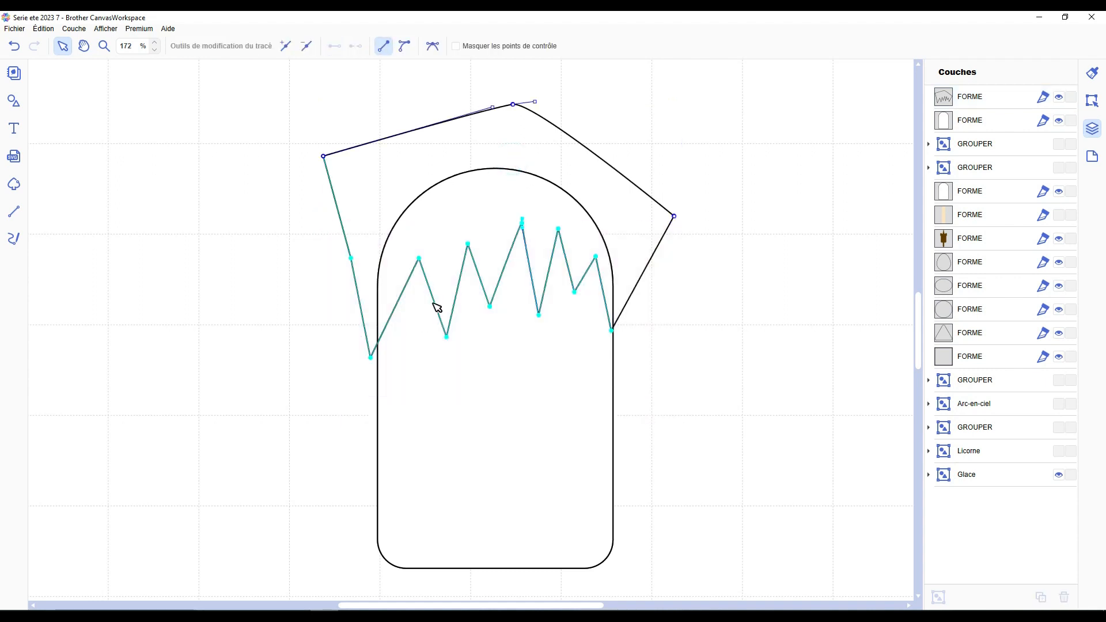
{"action": "left_click", "coordinate": [433, 46]}
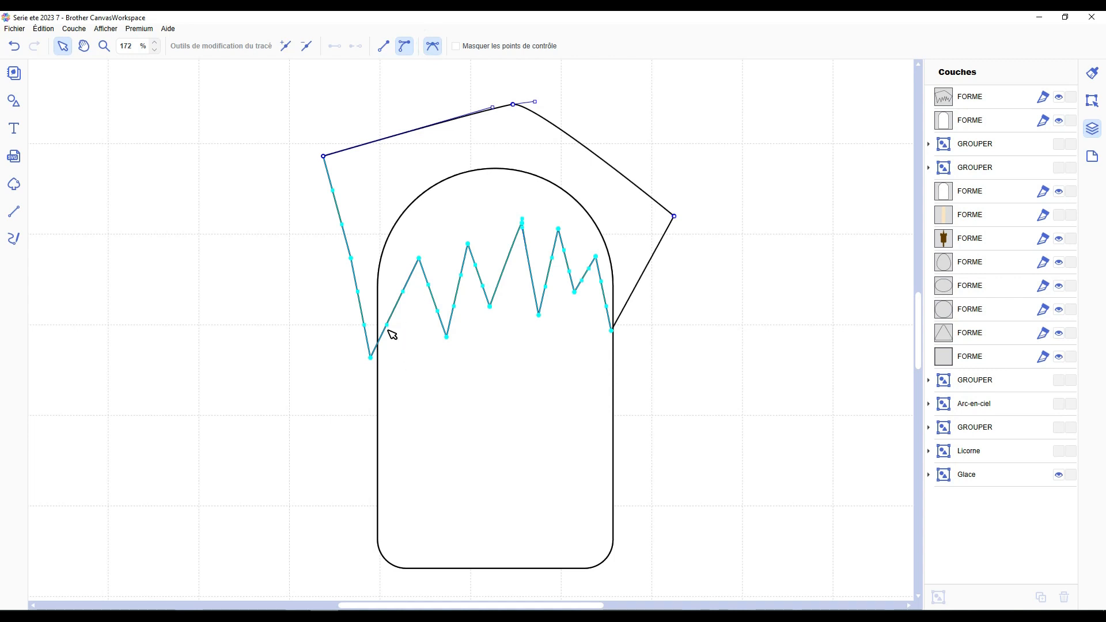
Reshape the first three zigzag points and the peaks between them into long rounded icing drips of different lengths.
{"action": "left_click_drag", "start_coordinate": [392, 335], "coordinate": [410, 361]}
{"action": "left_click_drag", "start_coordinate": [403, 292], "coordinate": [398, 258]}
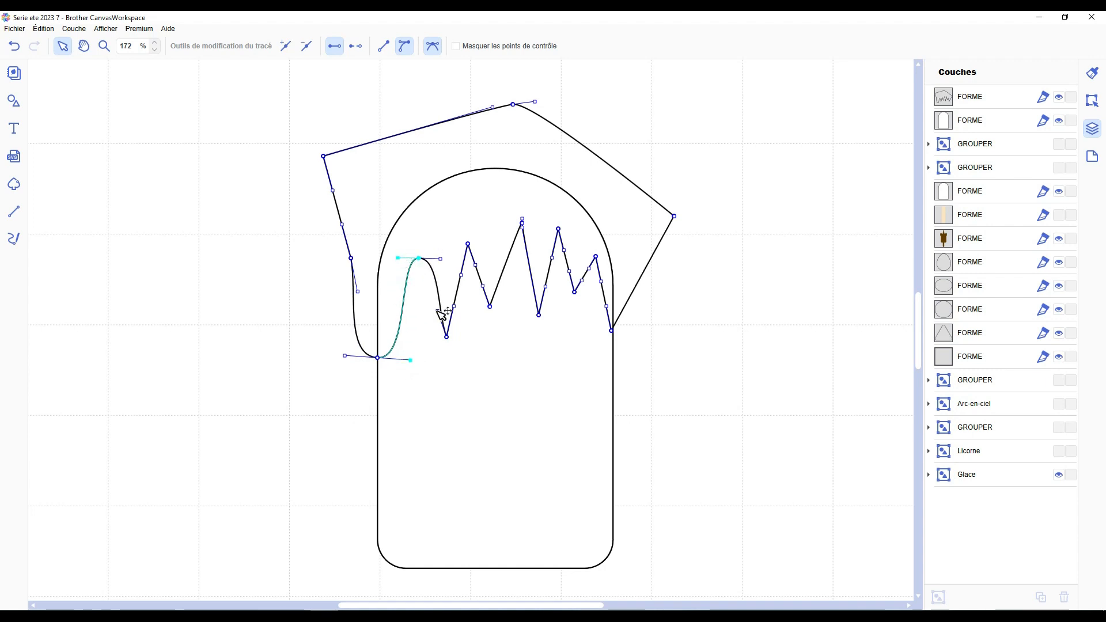
{"action": "mouse_move", "coordinate": [442, 314]}
{"action": "left_mouse_down"}
{"action": "mouse_move", "coordinate": [436, 308]}
{"action": "mouse_move", "coordinate": [425, 328]}
{"action": "left_mouse_up"}
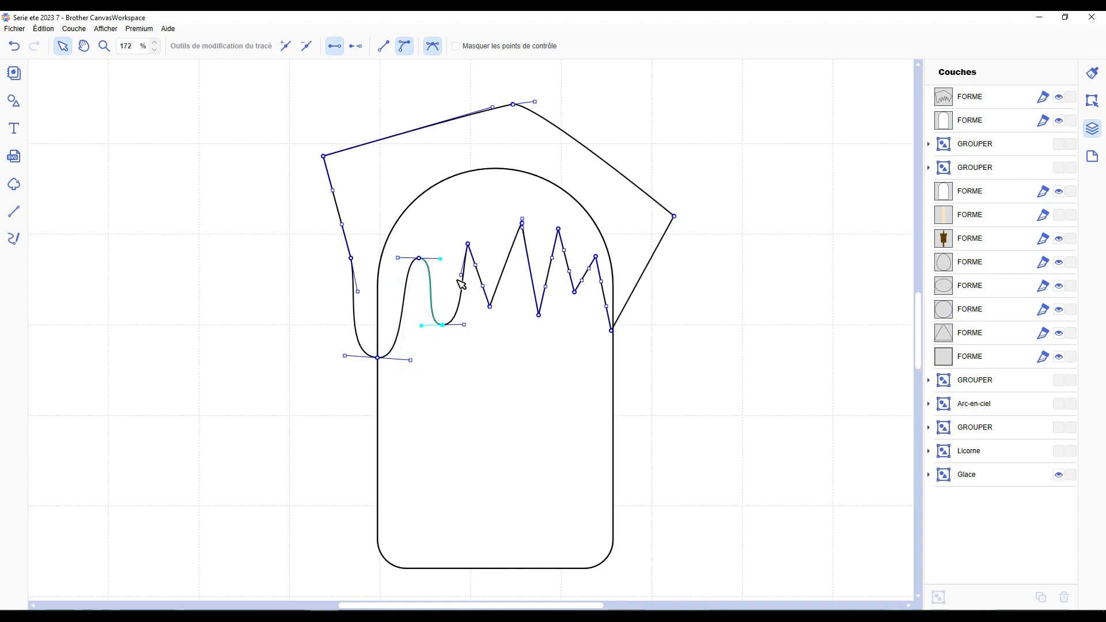
{"action": "left_click_drag", "start_coordinate": [461, 276], "coordinate": [448, 244]}
{"action": "left_click_drag", "start_coordinate": [491, 308], "coordinate": [511, 347]}
{"action": "left_click_drag", "start_coordinate": [522, 223], "coordinate": [531, 318]}
{"action": "mouse_move", "coordinate": [518, 218]}
{"action": "left_mouse_down"}
{"action": "mouse_move", "coordinate": [526, 223]}
{"action": "mouse_move", "coordinate": [505, 224]}
{"action": "mouse_move", "coordinate": [531, 223]}
{"action": "left_mouse_up"}
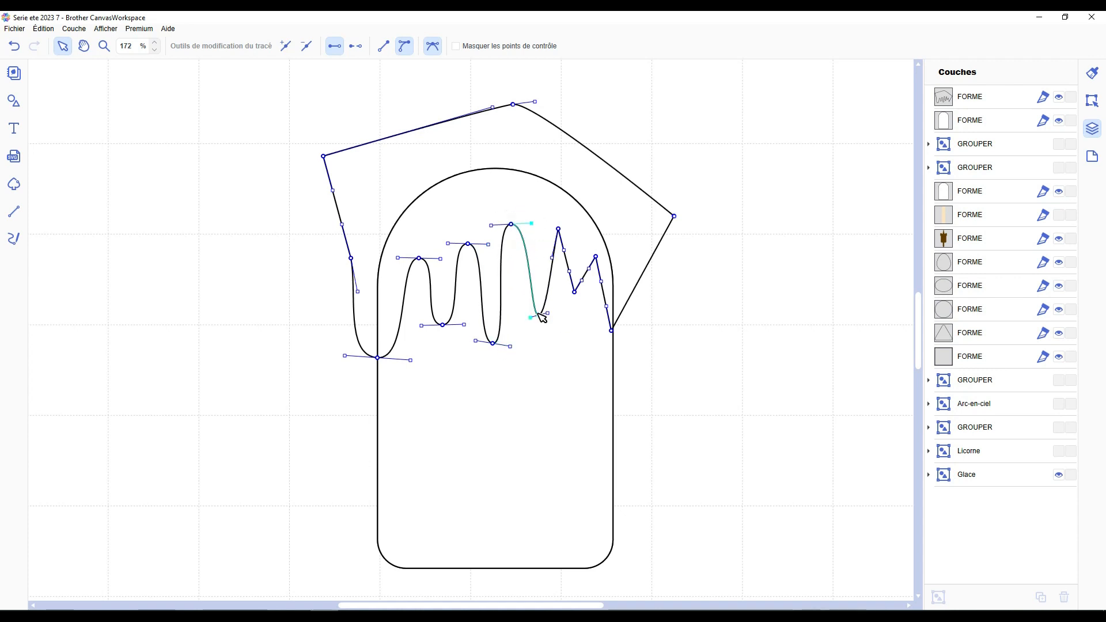
Round the remaining zigzag points up to the body's right edge into shorter icing drips, and finish editing the path.
{"action": "left_click_drag", "start_coordinate": [539, 315], "coordinate": [537, 273]}
{"action": "left_click_drag", "start_coordinate": [546, 270], "coordinate": [552, 272]}
{"action": "left_click_drag", "start_coordinate": [564, 250], "coordinate": [553, 229]}
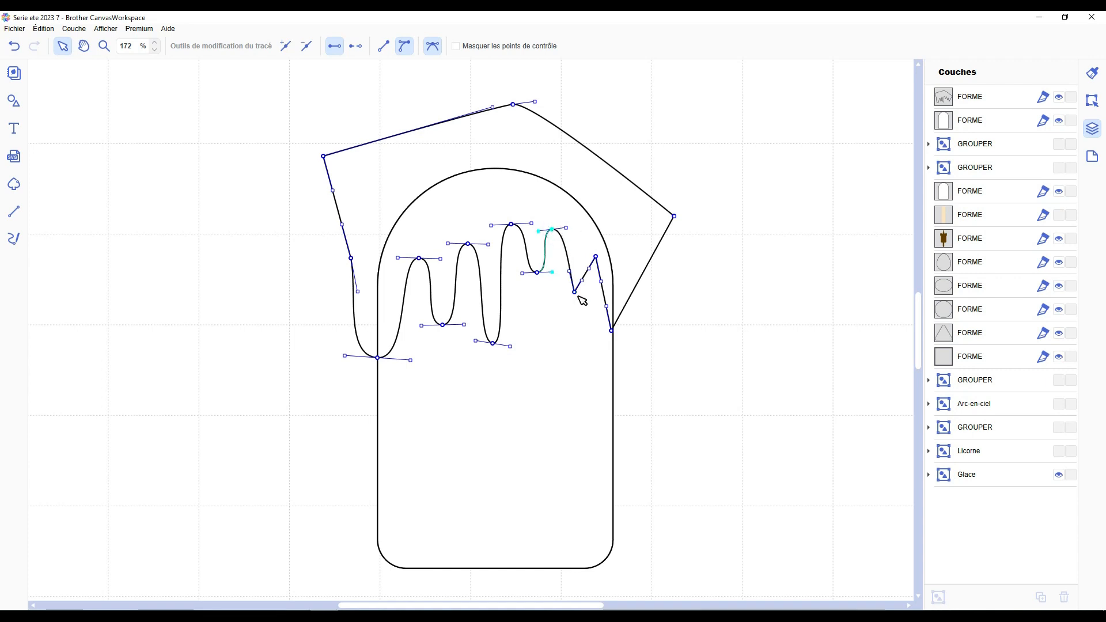
{"action": "left_click_drag", "start_coordinate": [582, 281], "coordinate": [609, 257]}
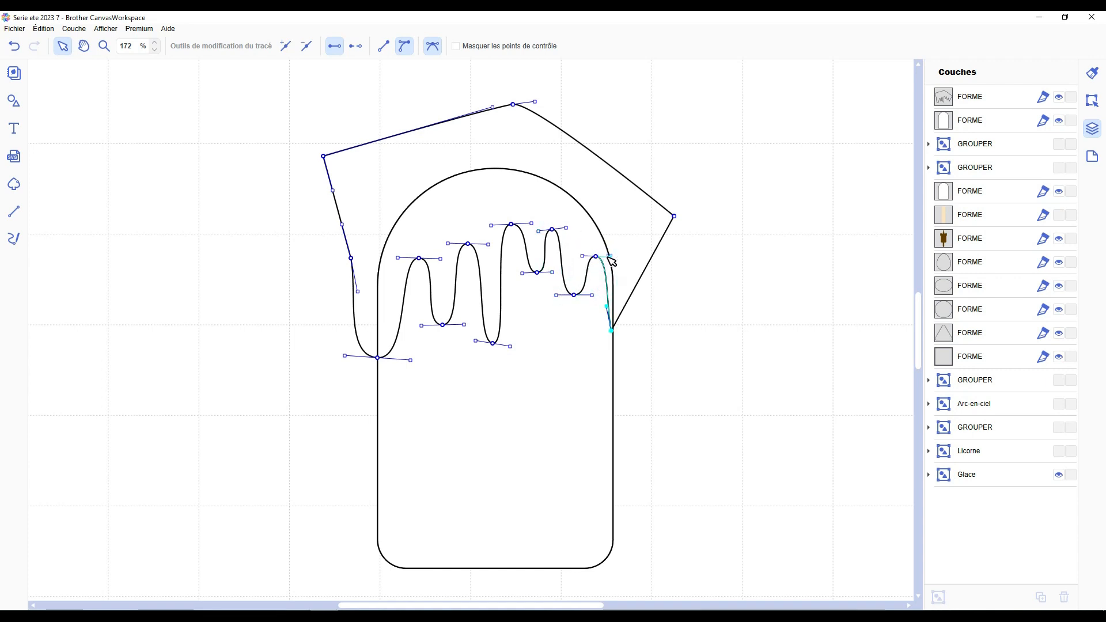
{"action": "left_click_drag", "start_coordinate": [606, 307], "coordinate": [593, 330]}
{"action": "left_click", "coordinate": [725, 340]}
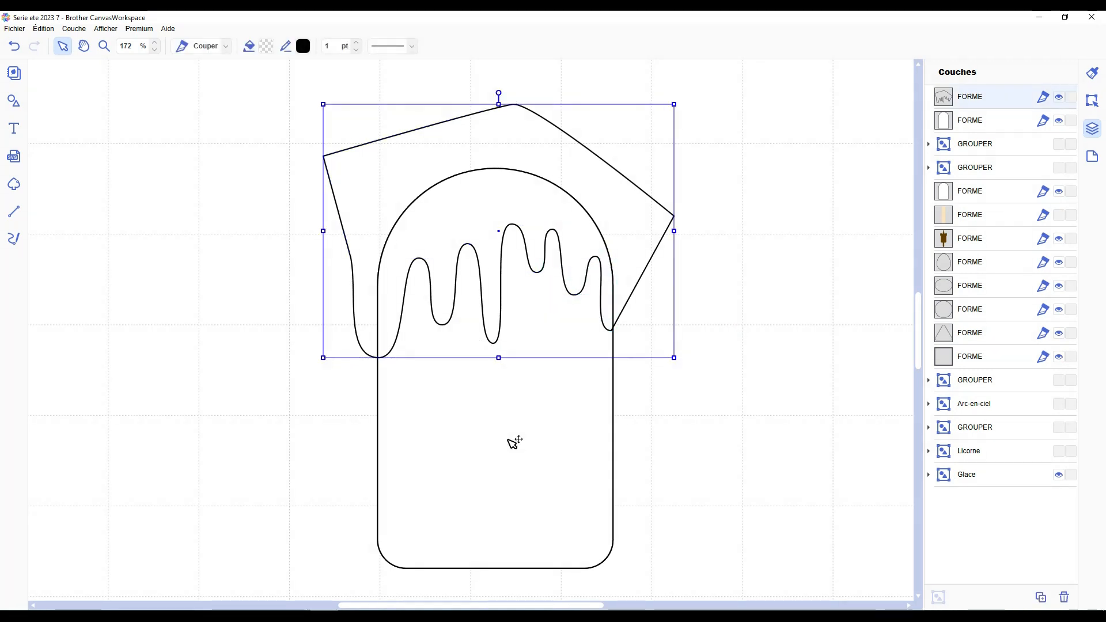
Divide the body copy with the drip path, and delete the pieces outside the body and below the drips.
{"action": "left_click", "coordinate": [521, 461], "text": "shift"}
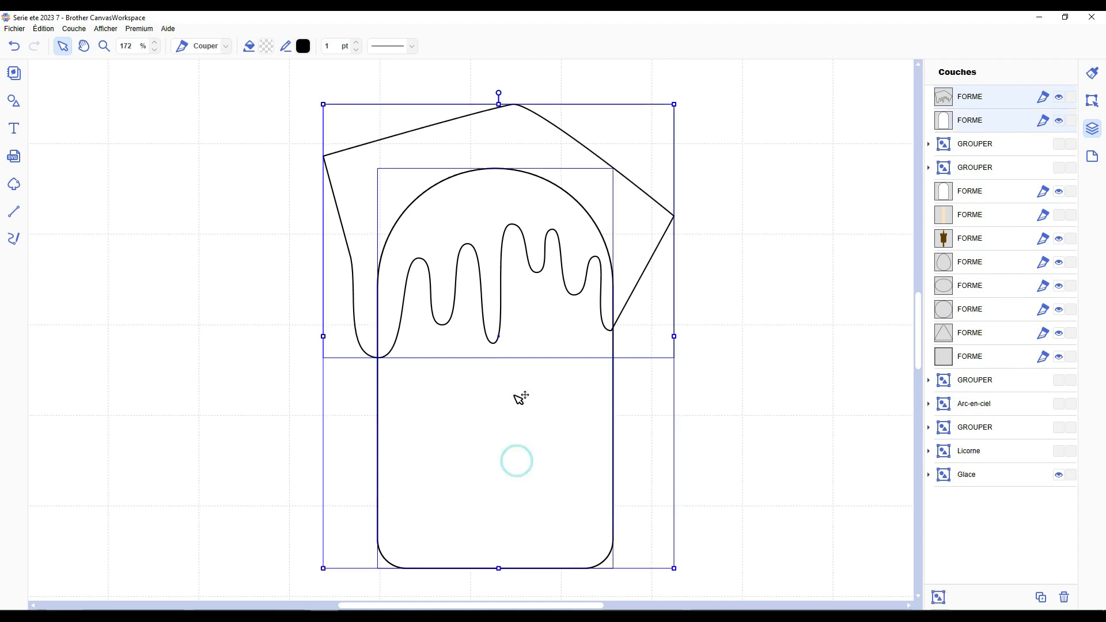
{"action": "left_click", "coordinate": [1093, 102]}
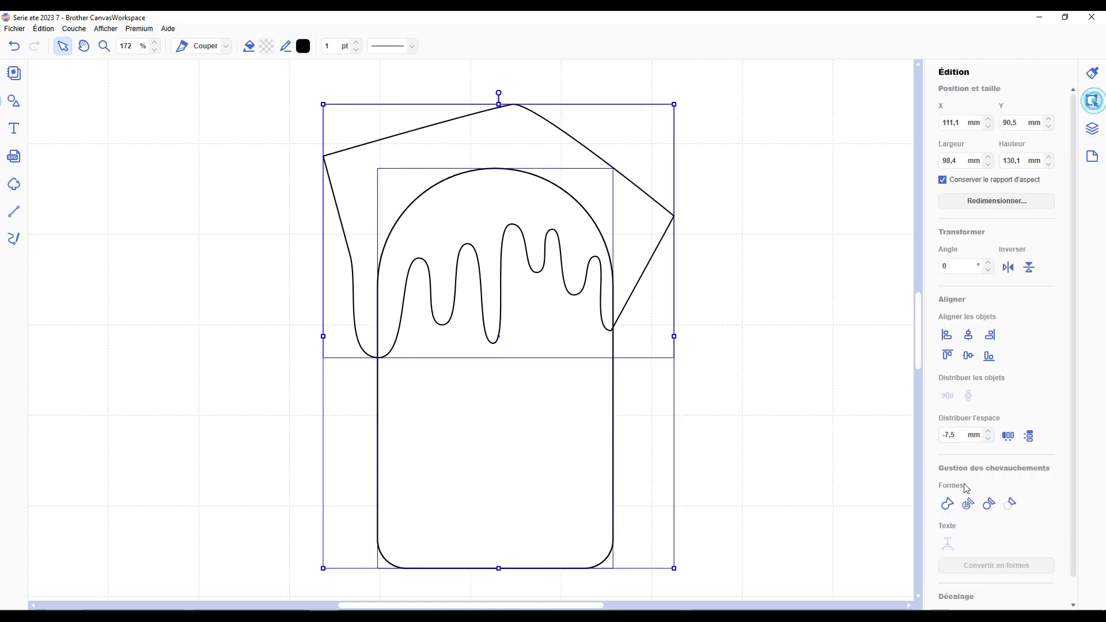
{"action": "left_click", "coordinate": [814, 284]}
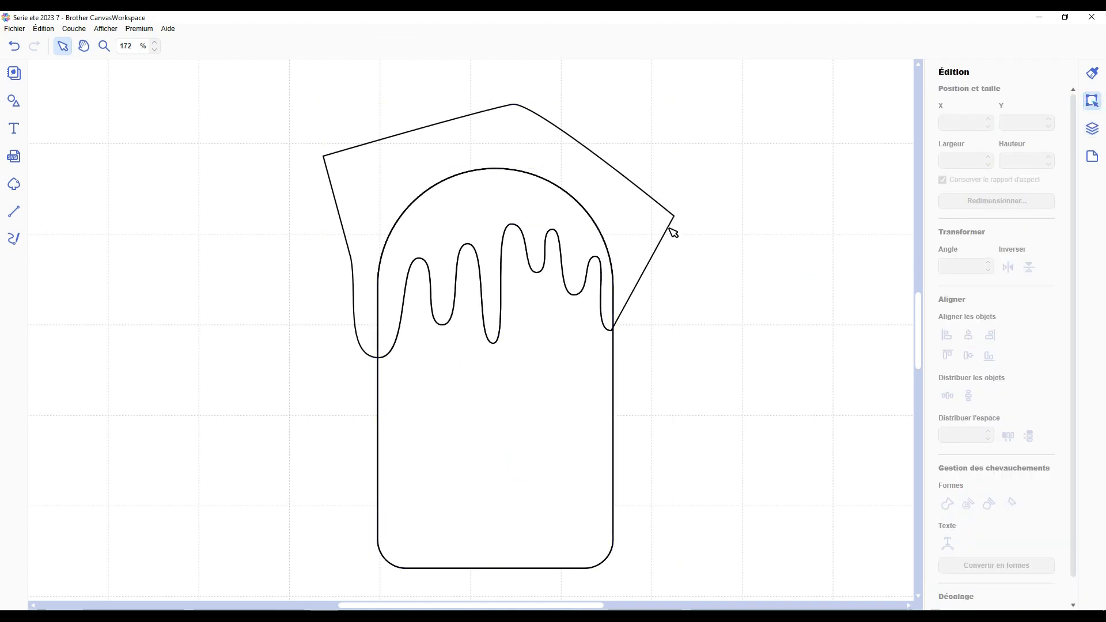
{"action": "left_click", "coordinate": [631, 218]}
{"action": "key", "text": "Delete"}
{"action": "left_click", "coordinate": [549, 434]}
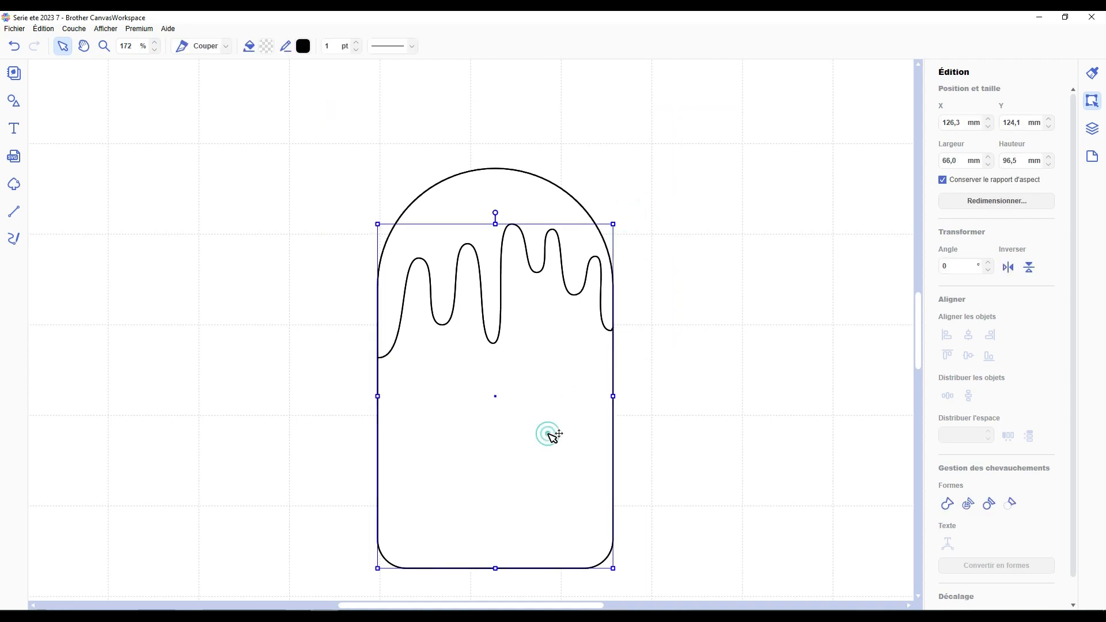
{"action": "key", "text": "Escape"}
Fill the dripping icing shape with light pink.
{"action": "left_click", "coordinate": [484, 183]}
{"action": "left_click", "coordinate": [266, 46]}
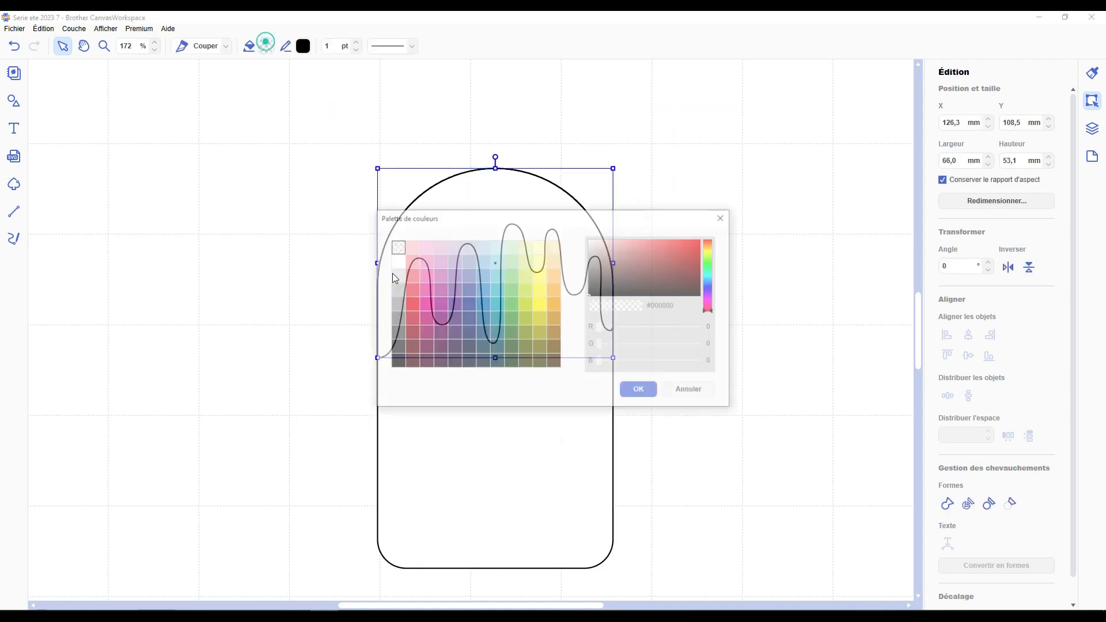
{"action": "left_click", "coordinate": [411, 251]}
{"action": "left_click", "coordinate": [641, 390]}
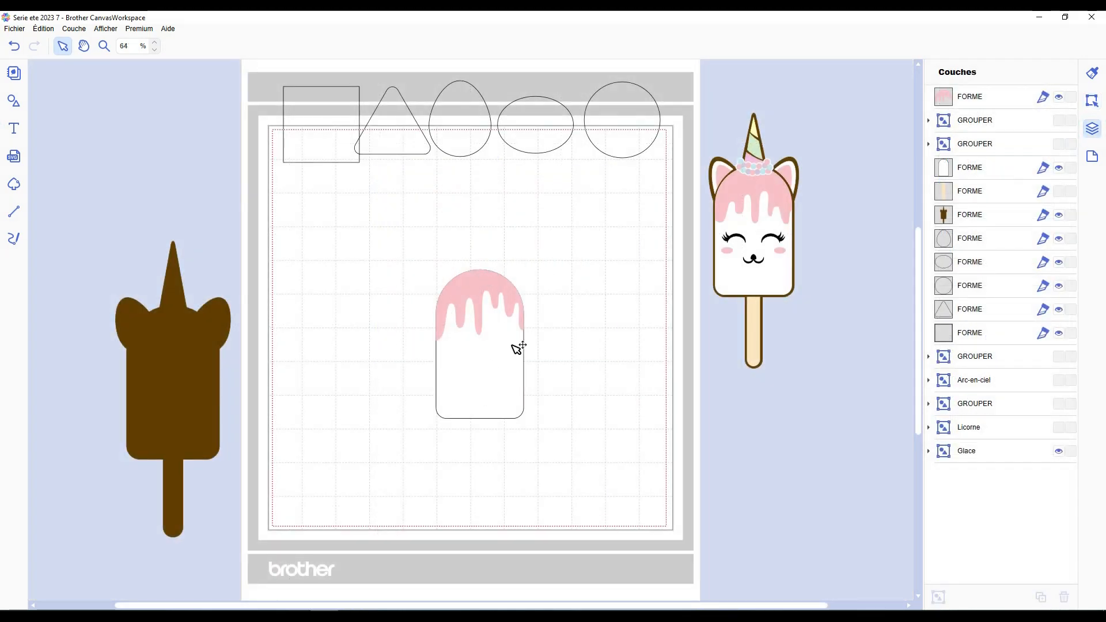
Undo the icing's colouring and the division of the body copy with the drip path.
{"action": "key", "text": "ctrl+z"}
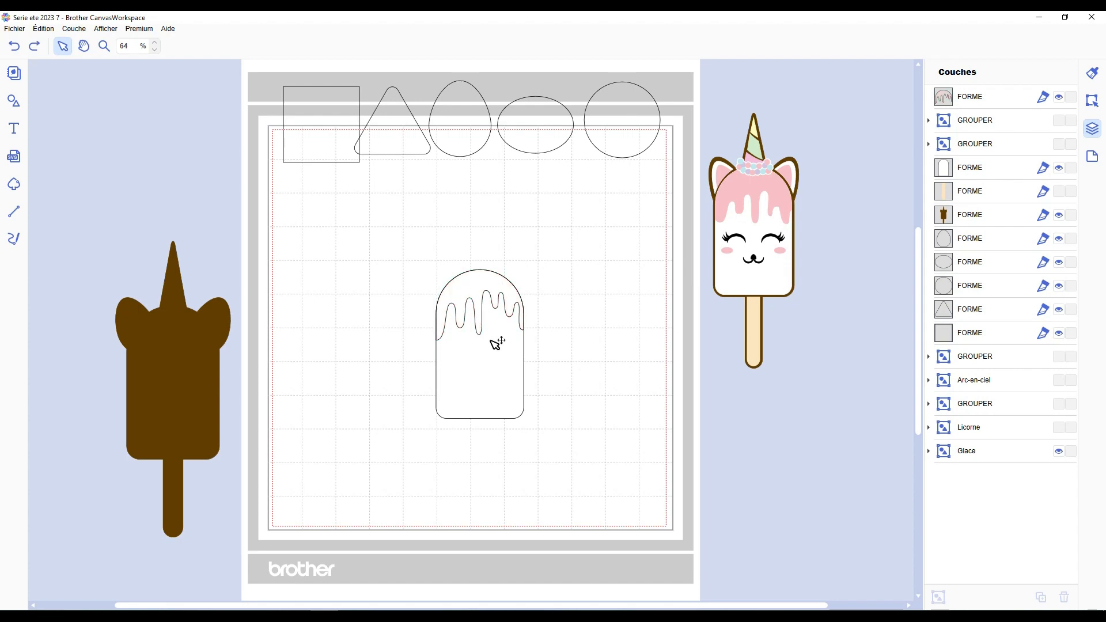
{"action": "key", "text": "ctrl+z"}
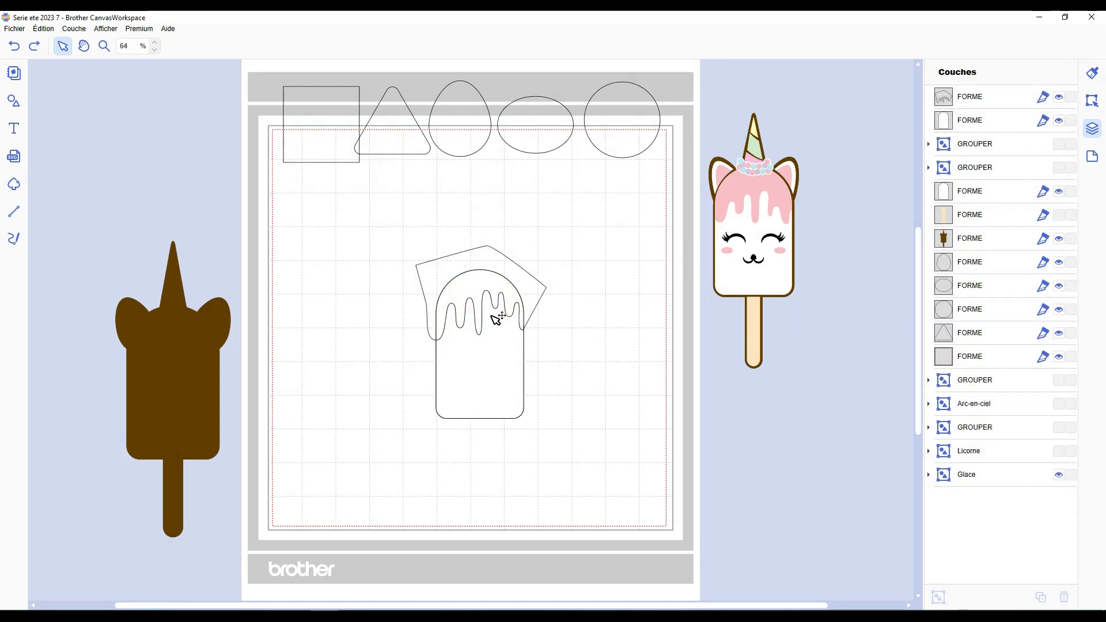
Move the drip path slightly lower over the ice pop's body.
{"action": "left_click", "coordinate": [496, 319]}
{"action": "scroll", "coordinate": [496, 318], "scroll_direction": "up", "scroll_amount": 4}
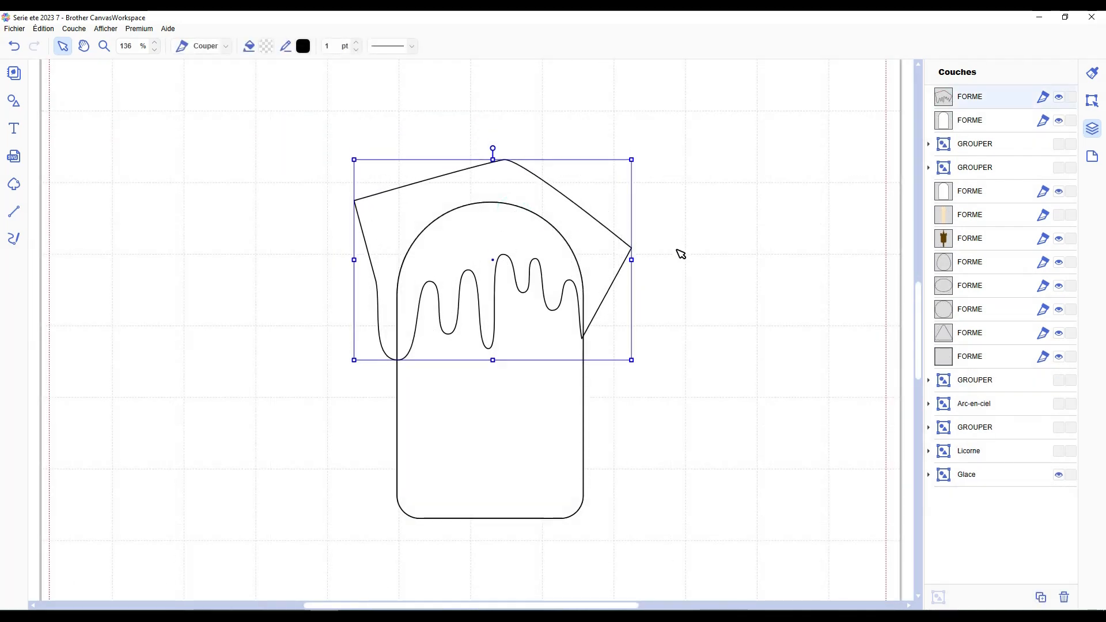
{"action": "key", "text": "Down"}
{"action": "key", "text": "Down"}
{"action": "key", "text": "Down"}
{"action": "key", "text": "Down"}
{"action": "key", "text": "Down"}
{"action": "key", "text": "Down"}
{"action": "key", "text": "Down"}
{"action": "key", "text": "Down"}
{"action": "key", "text": "Down"}
{"action": "key", "text": "Down"}
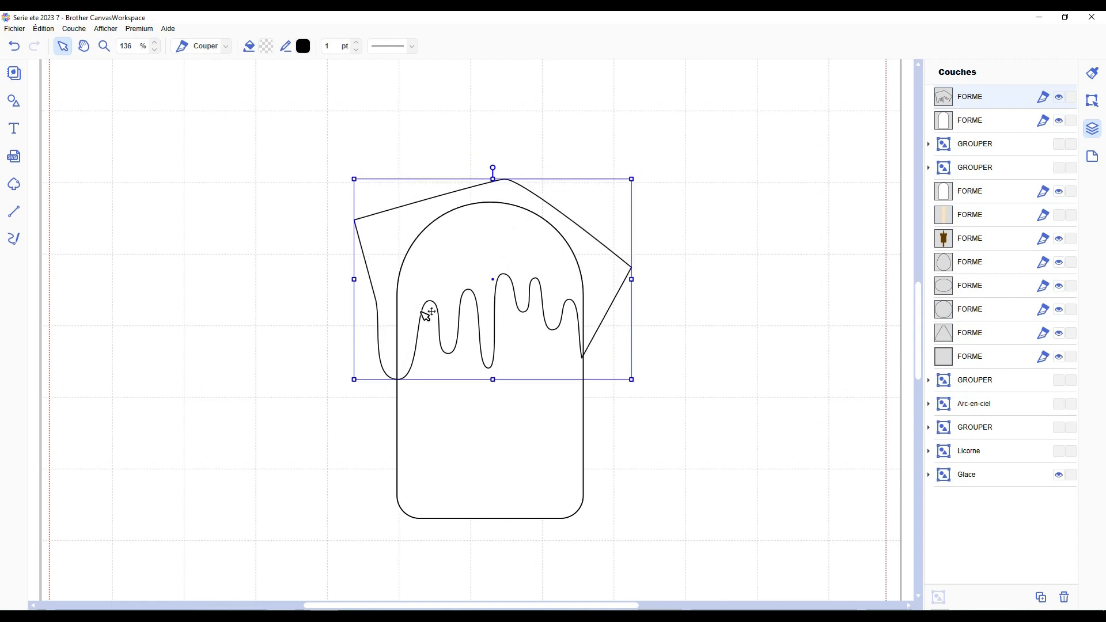
{"action": "key", "text": "Down"}
{"action": "key", "text": "Down"}
{"action": "key", "text": "Down"}
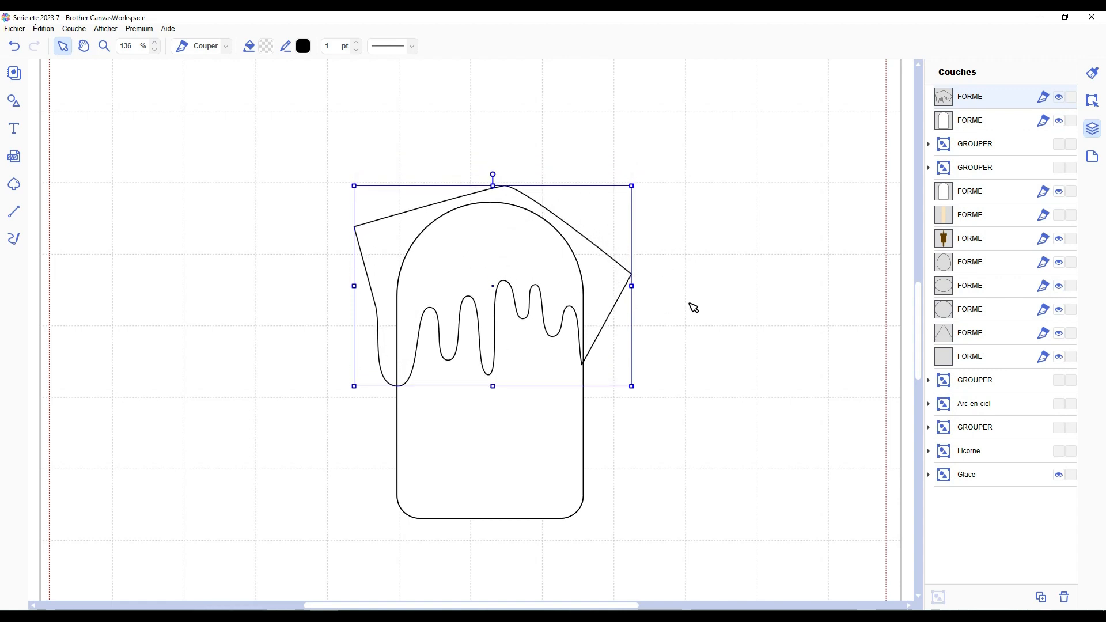
Divide the body copy with the lowered drip path, and delete the pieces outside the body and below the drips.
{"action": "left_click", "coordinate": [494, 429], "text": "shift"}
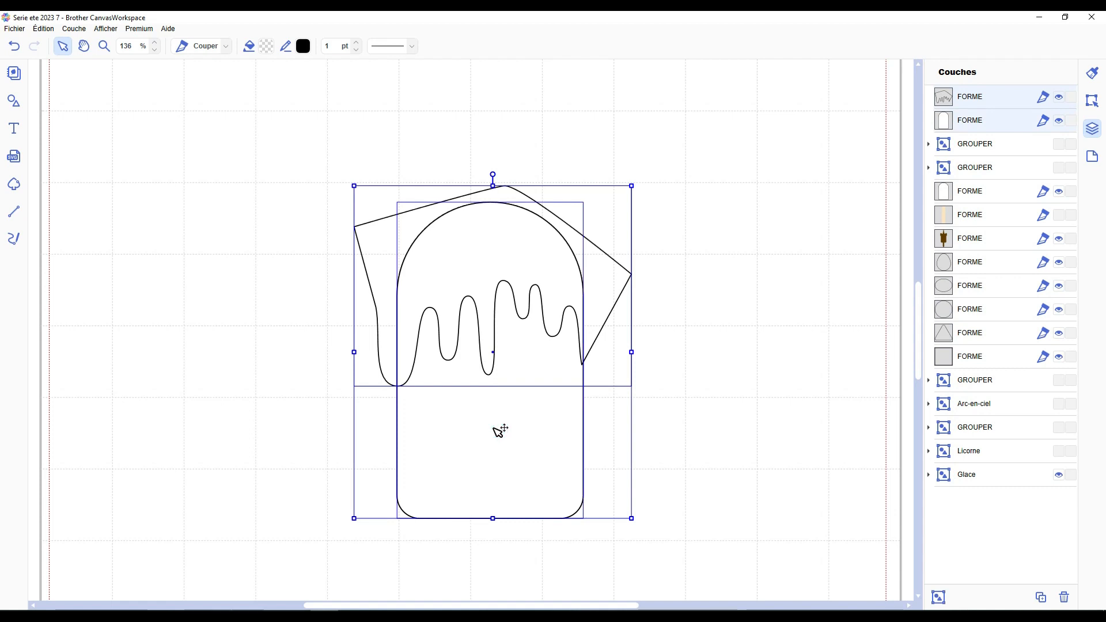
{"action": "key", "text": "ctrl+shift+d"}
{"action": "left_click", "coordinate": [526, 247], "text": "shift"}
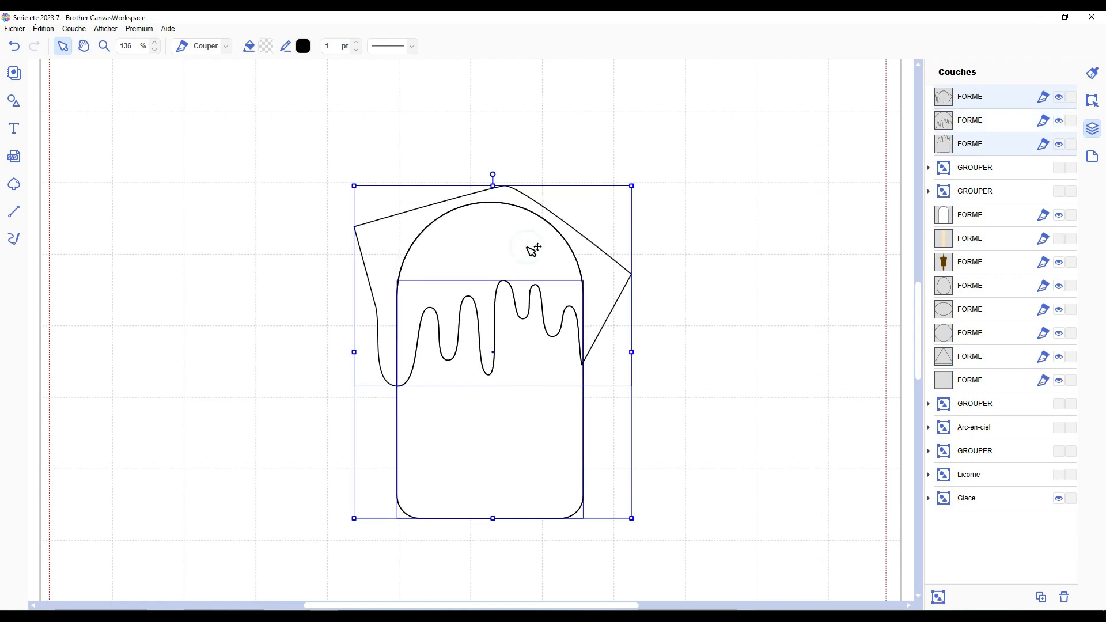
{"action": "key", "text": "Delete"}
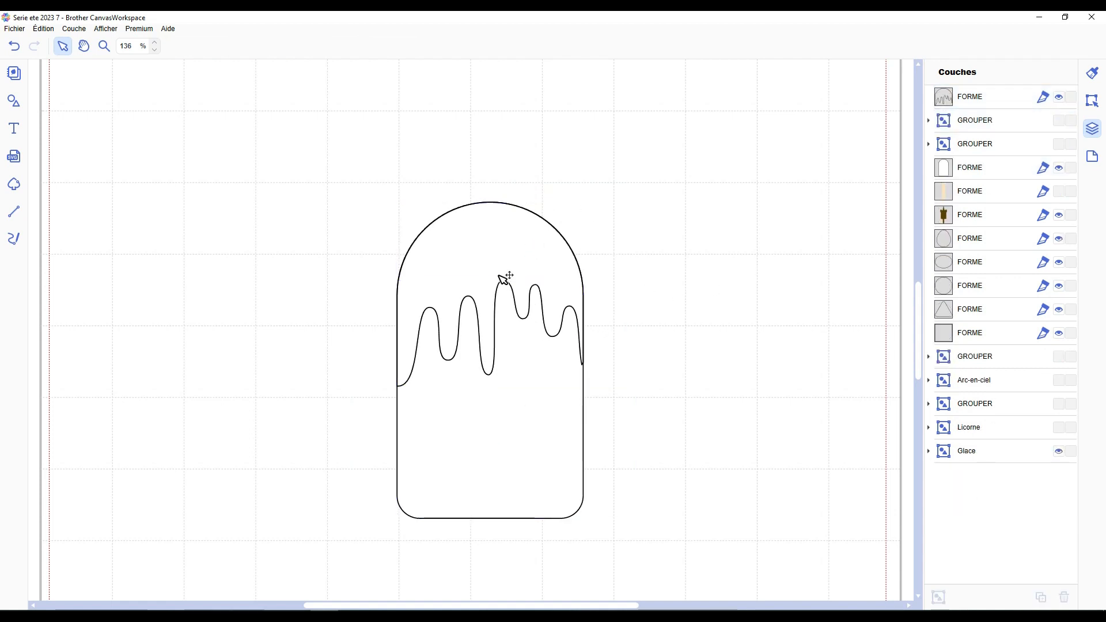
Fill the icing shape with light pink, and show the hidden horn, ears and stick.
{"action": "left_click", "coordinate": [518, 247]}
{"action": "left_click", "coordinate": [266, 46]}
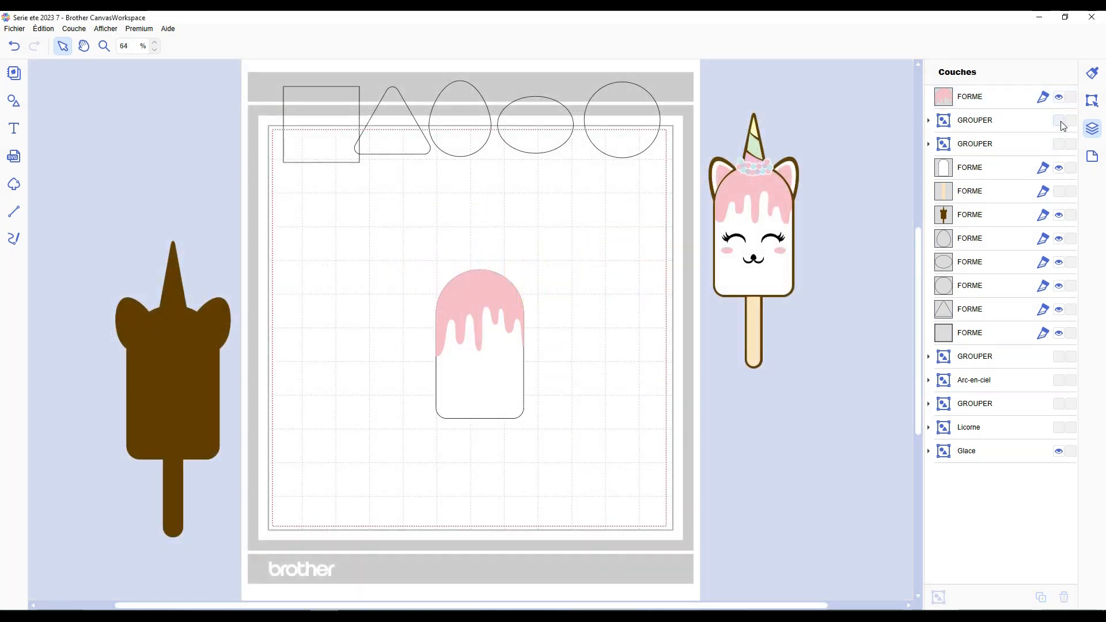
{"action": "left_click", "coordinate": [1059, 120]}
{"action": "left_click", "coordinate": [1059, 143]}
{"action": "left_click", "coordinate": [1059, 191]}
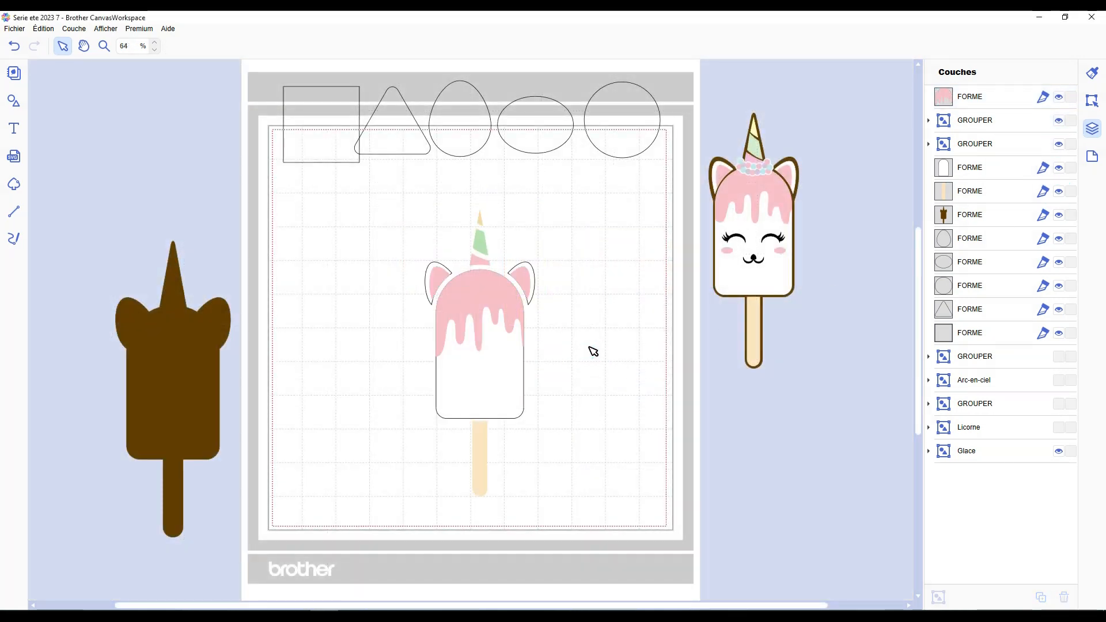
Group the icing, horn, ears, body and stick, and move the group to meet the brown silhouette.
{"action": "left_click_drag", "start_coordinate": [575, 209], "coordinate": [425, 493]}
{"action": "key", "text": "ctrl+g"}
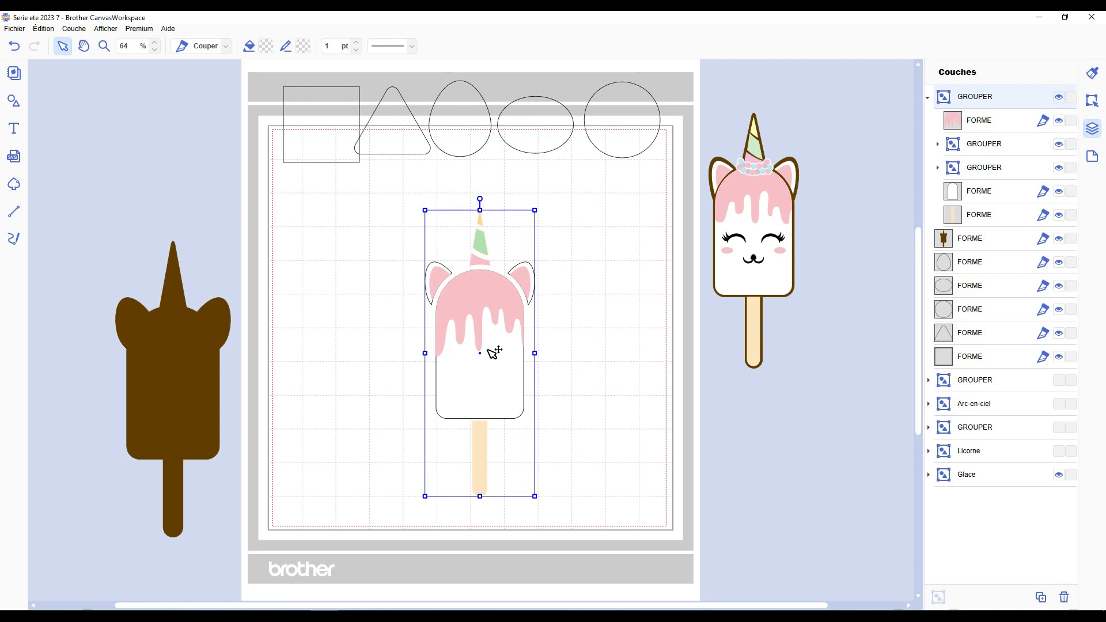
{"action": "mouse_move", "coordinate": [494, 352]}
{"action": "left_mouse_down"}
{"action": "mouse_move", "coordinate": [291, 385]}
{"action": "mouse_move", "coordinate": [188, 385]}
{"action": "mouse_move", "coordinate": [449, 379]}
{"action": "left_mouse_up"}
Centre the coloured group on the brown silhouette, and nudge it down until the border around it is even.
{"action": "left_click", "coordinate": [202, 378], "text": "shift"}
{"action": "left_click", "coordinate": [1093, 100]}
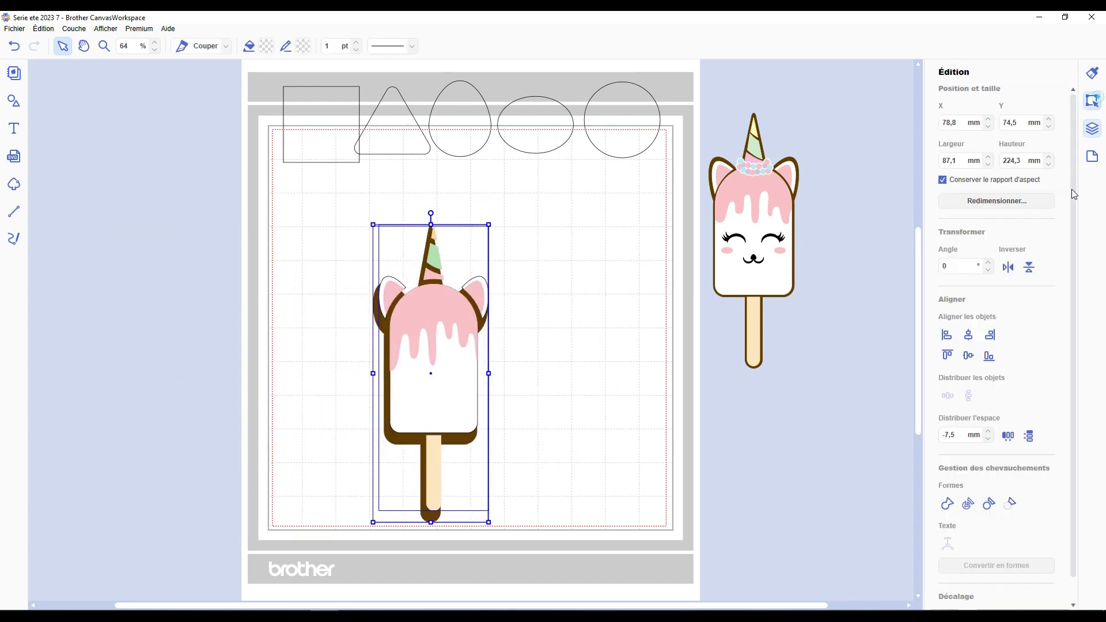
{"action": "scroll", "coordinate": [450, 327], "scroll_direction": "up", "scroll_amount": 2}
{"action": "key", "text": "Down"}
{"action": "key", "text": "Down"}
{"action": "key", "text": "Down"}
{"action": "key", "text": "Down"}
{"action": "key", "text": "Down"}
{"action": "key", "text": "Down"}
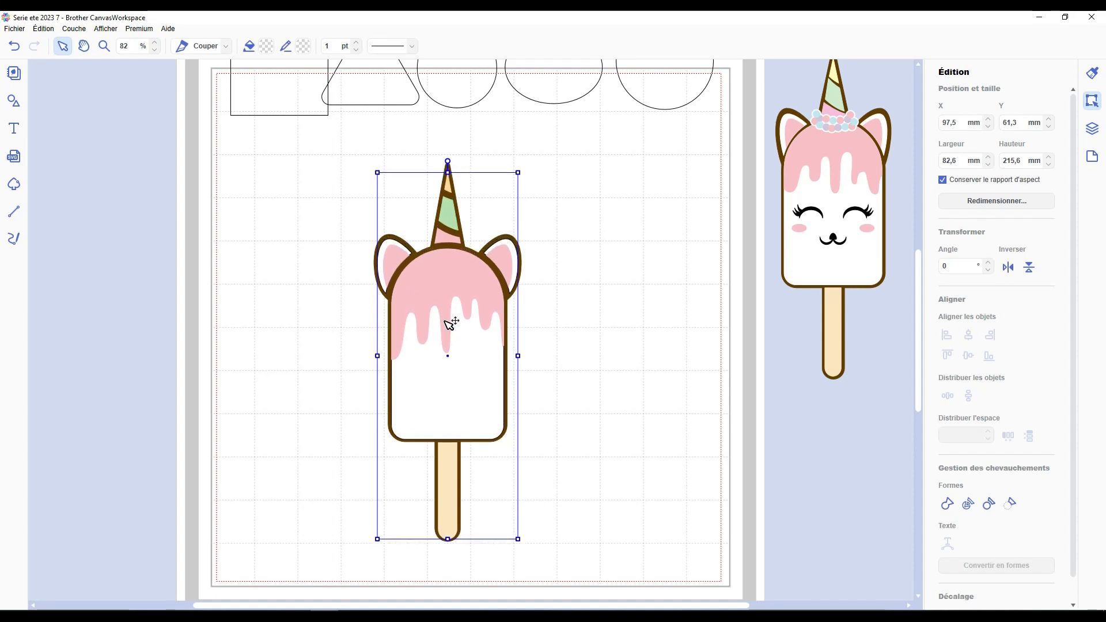
Ungroup the coloured parts lying on the brown silhouette.
{"action": "left_click", "coordinate": [554, 315]}
{"action": "left_click", "coordinate": [503, 249]}
{"action": "scroll", "coordinate": [470, 330], "scroll_direction": "up", "scroll_amount": 4}
{"action": "scroll", "coordinate": [405, 277], "scroll_direction": "up", "scroll_amount": 3}
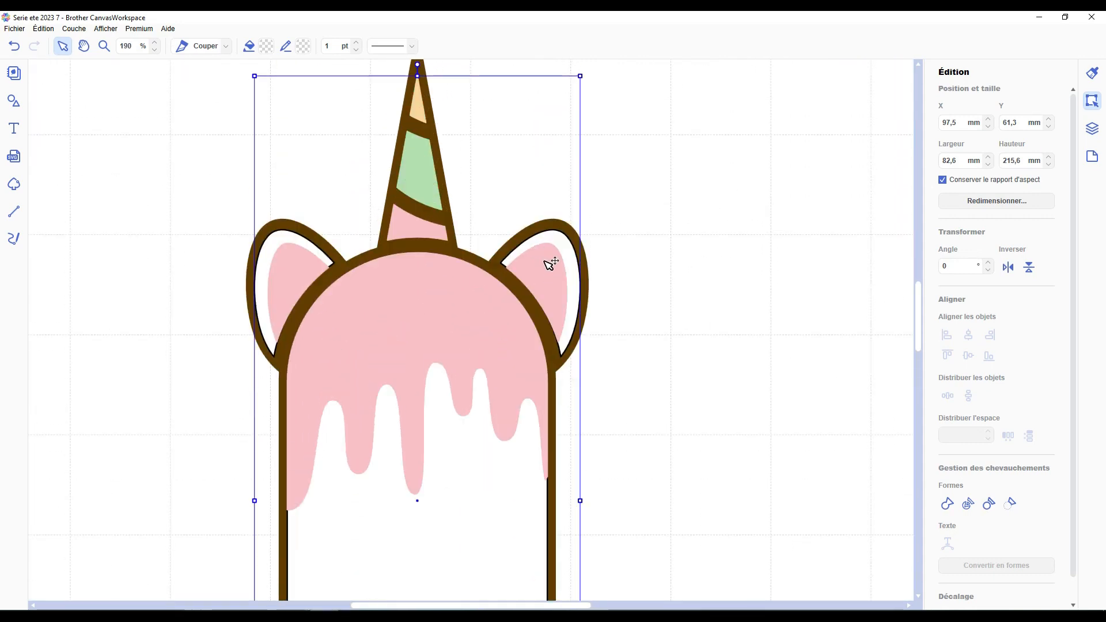
{"action": "key", "text": "ctrl+shift+g"}
{"action": "left_click", "coordinate": [604, 270]}
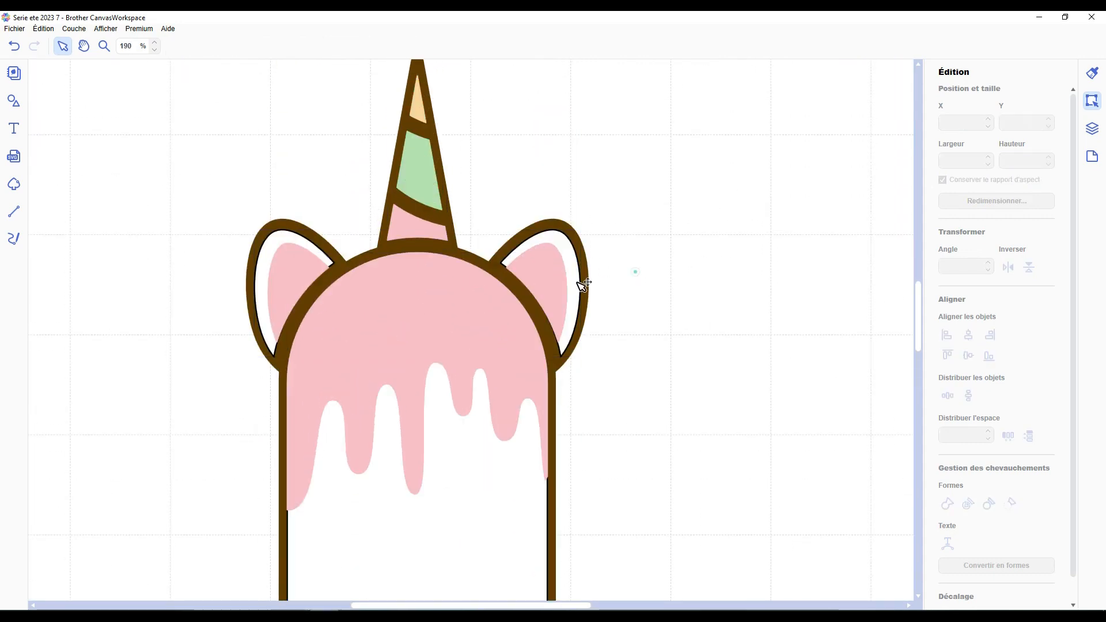
Shift each ear slightly inward and down inside its brown outline.
{"action": "left_click", "coordinate": [583, 284]}
{"action": "left_click", "coordinate": [545, 281]}
{"action": "left_click", "coordinate": [275, 256]}
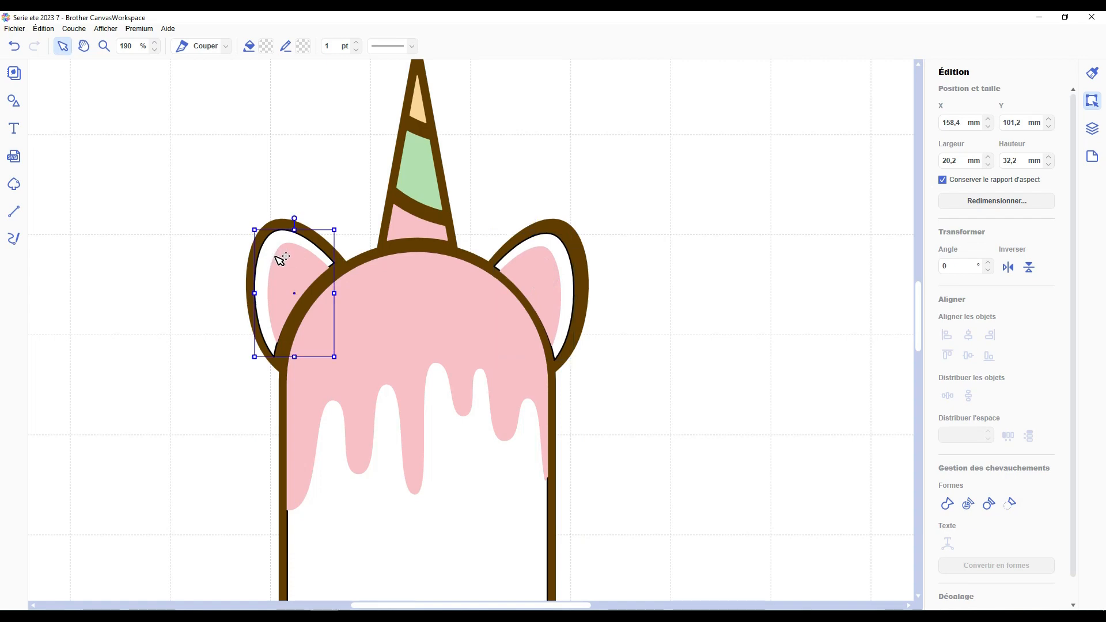
Align the middles of both ears at the same height, and group the two ears.
{"action": "left_click", "coordinate": [545, 271], "text": "shift"}
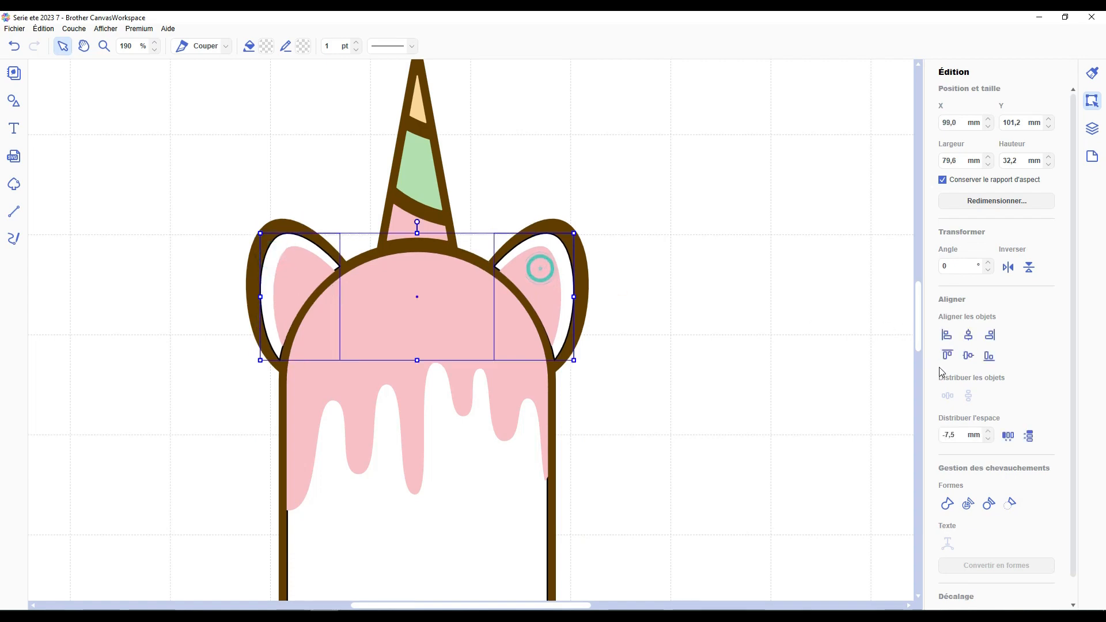
{"action": "left_click", "coordinate": [966, 359]}
{"action": "key", "text": "ctrl+g"}
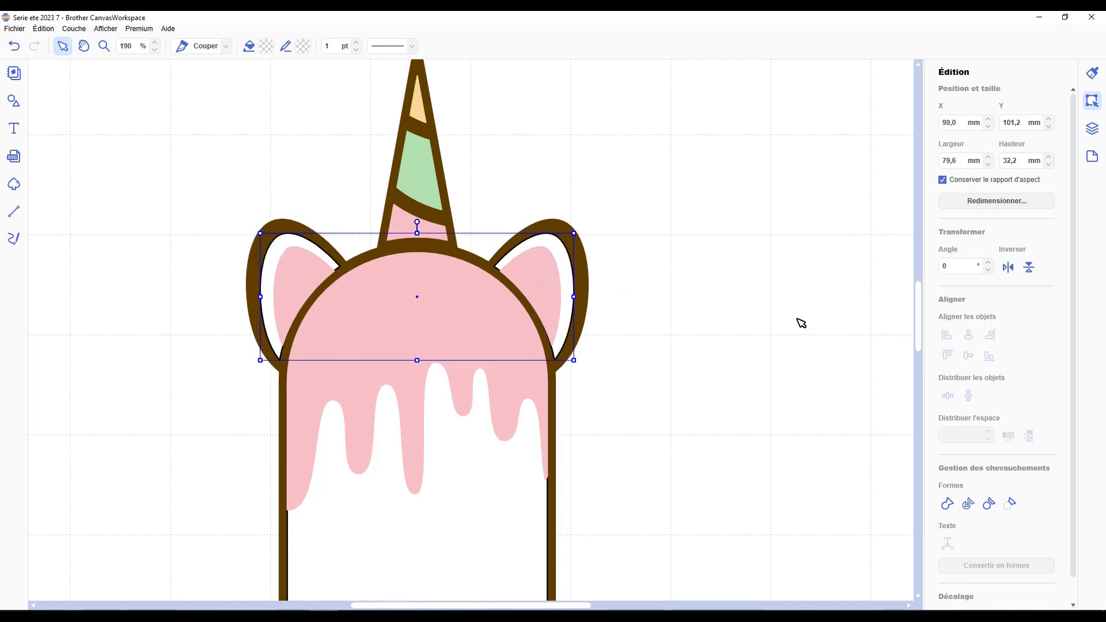
Centre the pair of ears horizontally on the brown silhouette.
{"action": "left_click_drag", "start_coordinate": [649, 247], "coordinate": [576, 292]}
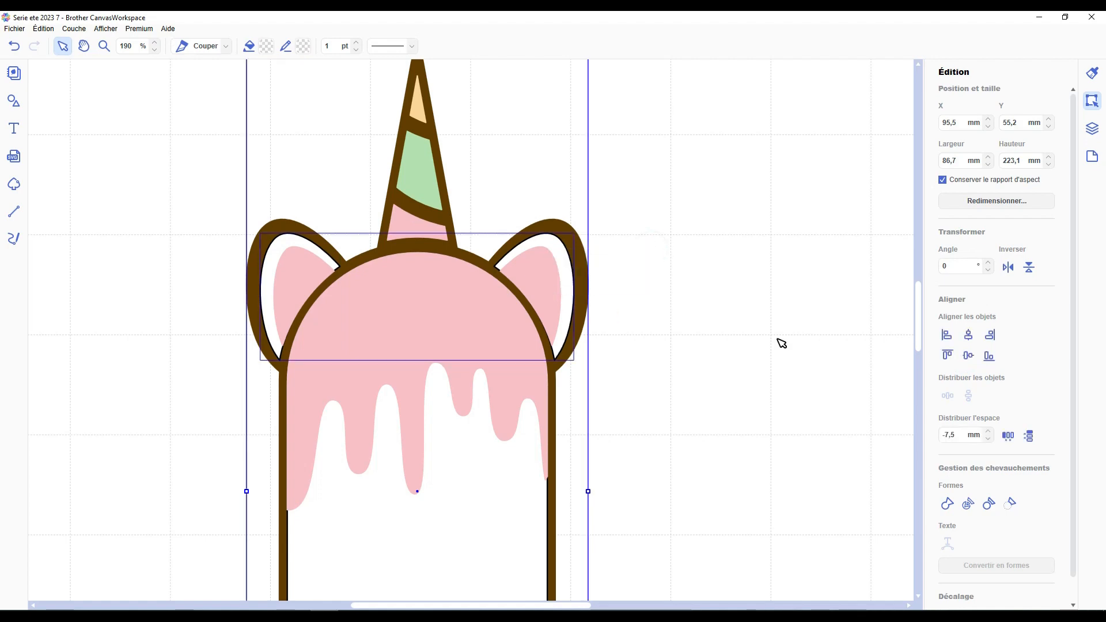
{"action": "left_click", "coordinate": [969, 336]}
{"action": "left_click", "coordinate": [737, 348]}
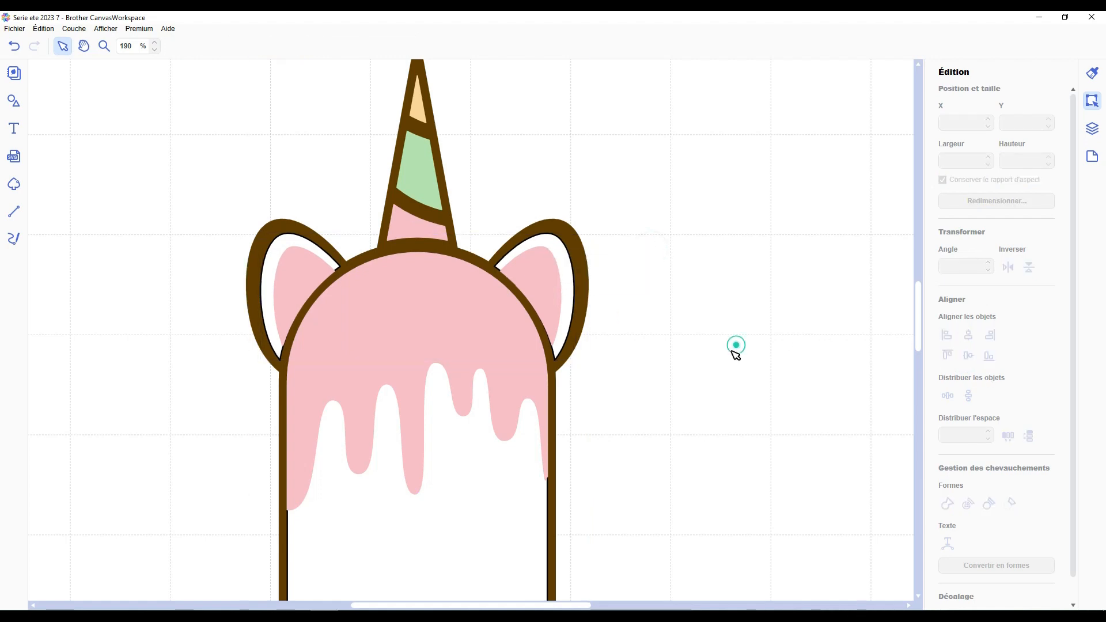
Set the outline colour of the right ear's outer shape to white, #FFFFFF.
{"action": "scroll", "coordinate": [642, 376], "scroll_direction": "down", "scroll_amount": 5}
{"action": "scroll", "coordinate": [596, 376], "scroll_direction": "up", "scroll_amount": 4}
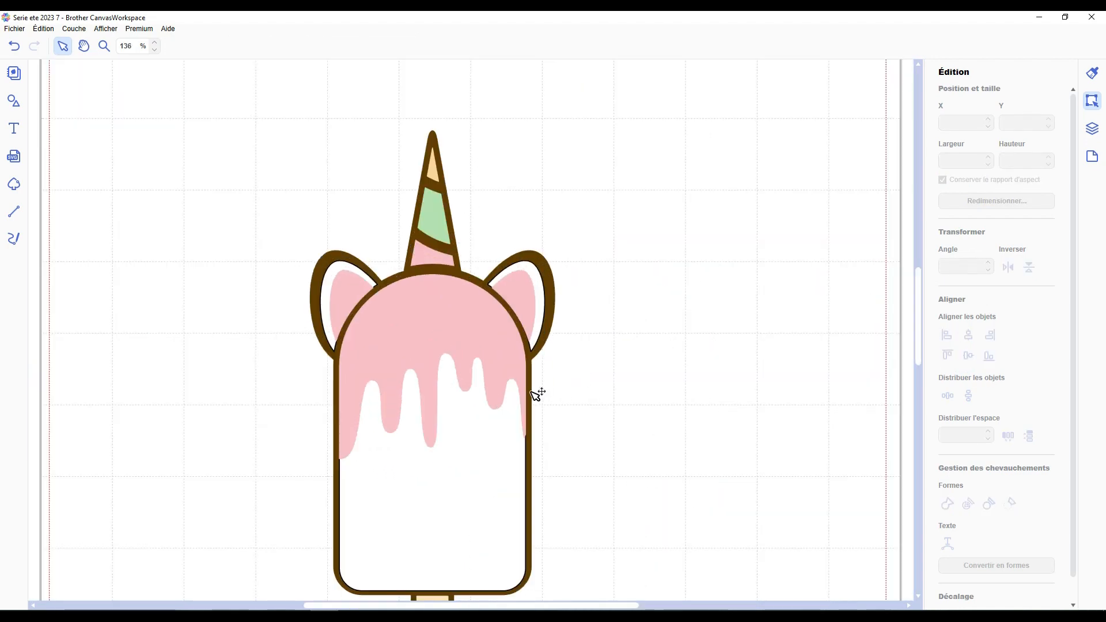
{"action": "left_click", "coordinate": [1093, 128]}
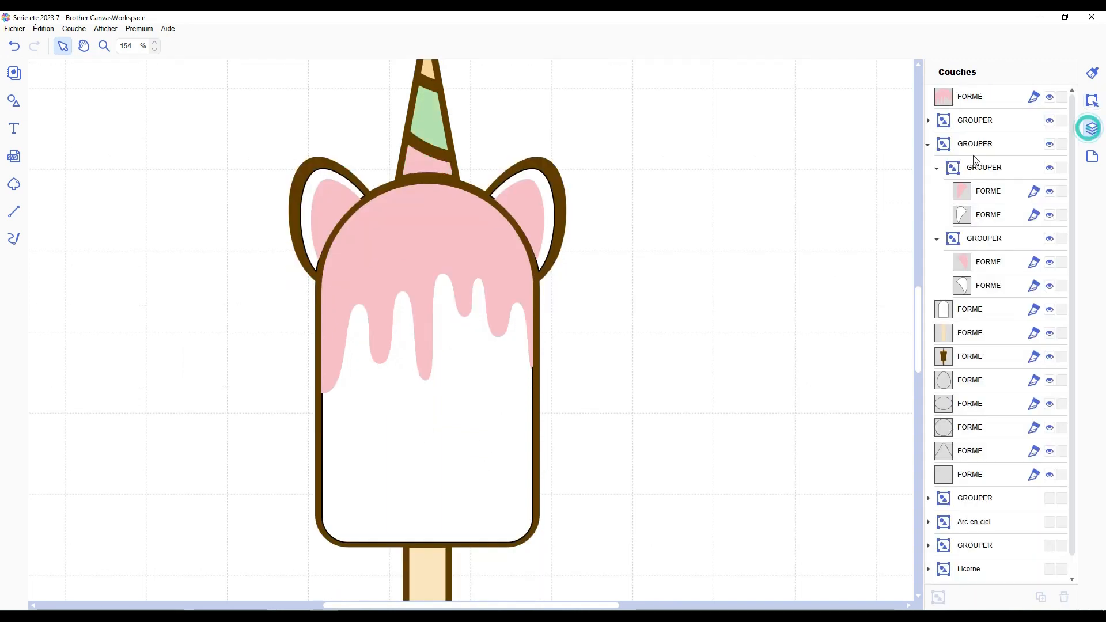
{"action": "left_click", "coordinate": [972, 284]}
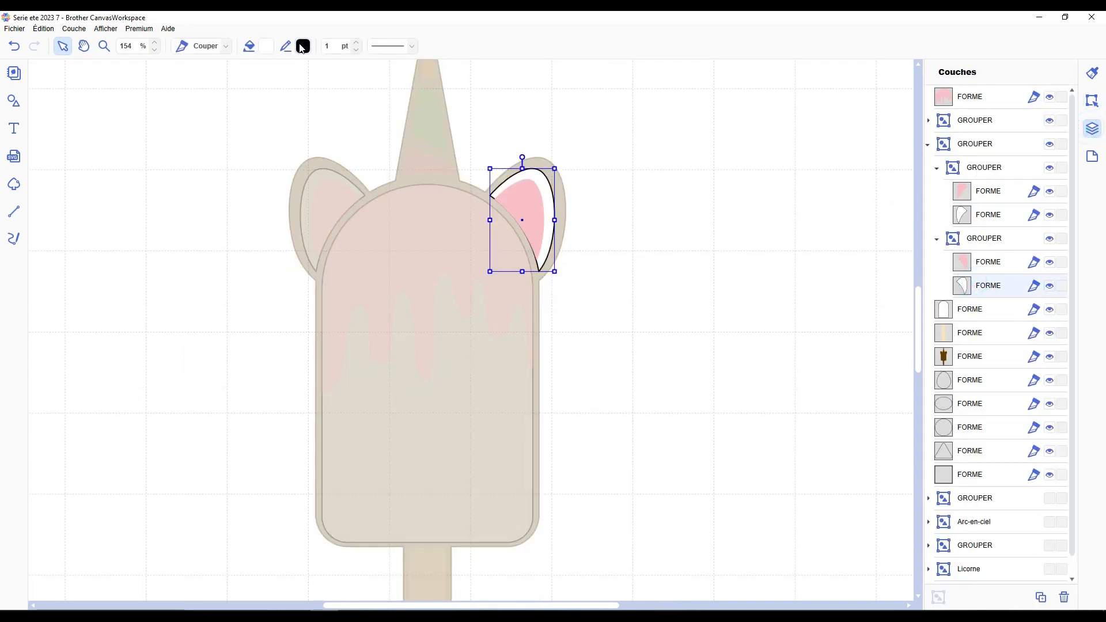
{"action": "left_click", "coordinate": [303, 46]}
{"action": "left_click", "coordinate": [408, 260]}
{"action": "left_click", "coordinate": [399, 261]}
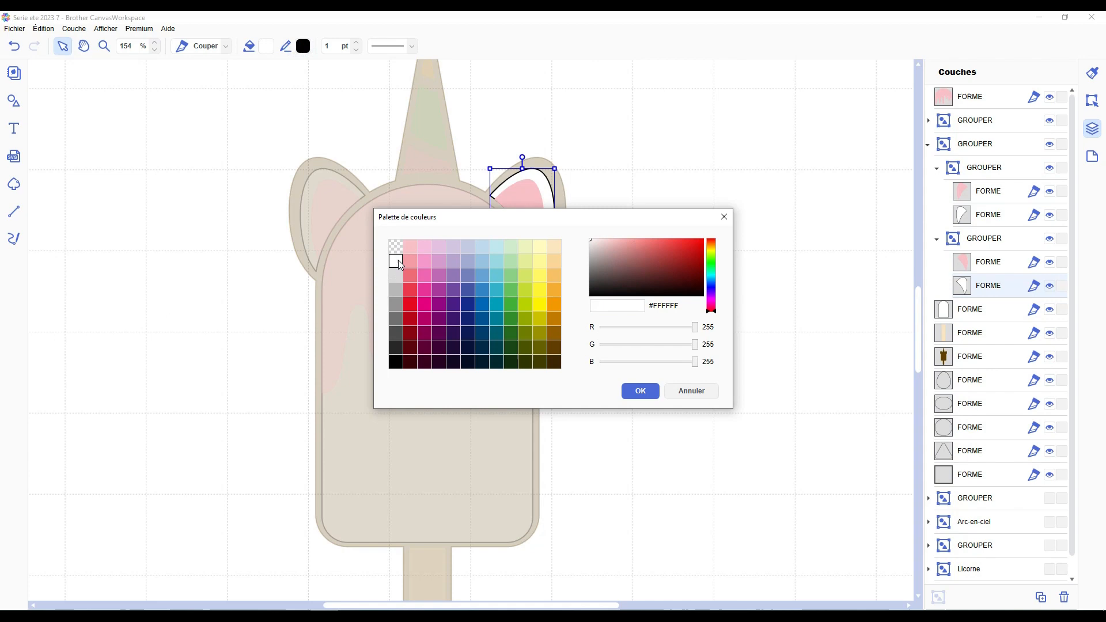
{"action": "left_click", "coordinate": [640, 391]}
Set the outline colour of the left ear's outer shape and of the white body to white.
{"action": "left_click", "coordinate": [981, 213]}
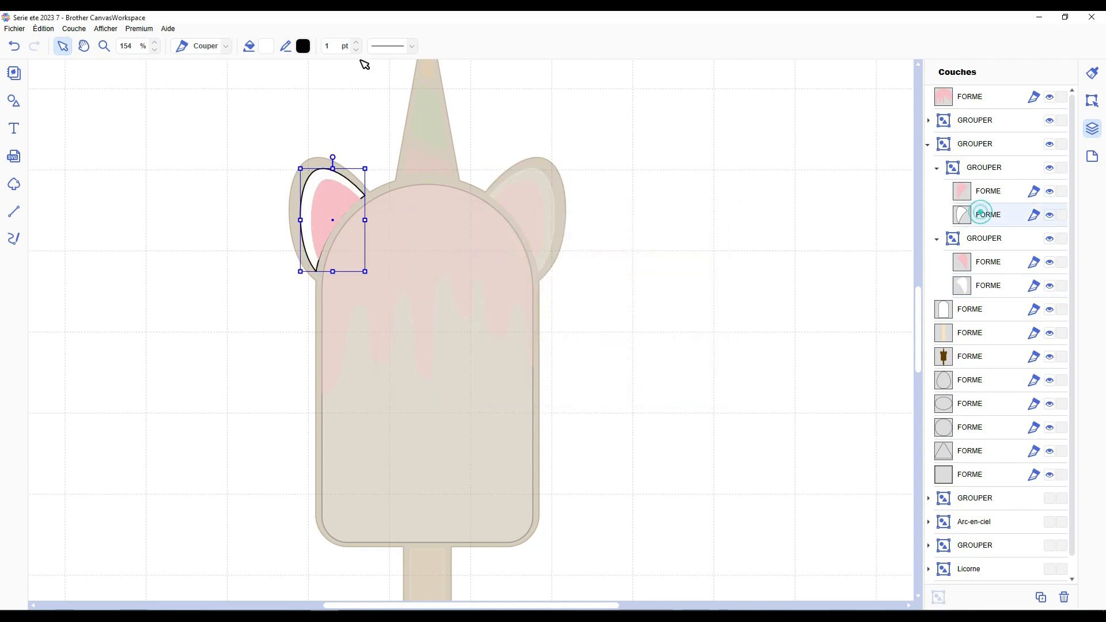
{"action": "left_click", "coordinate": [303, 46]}
{"action": "left_click", "coordinate": [397, 261]}
{"action": "left_click", "coordinate": [640, 390]}
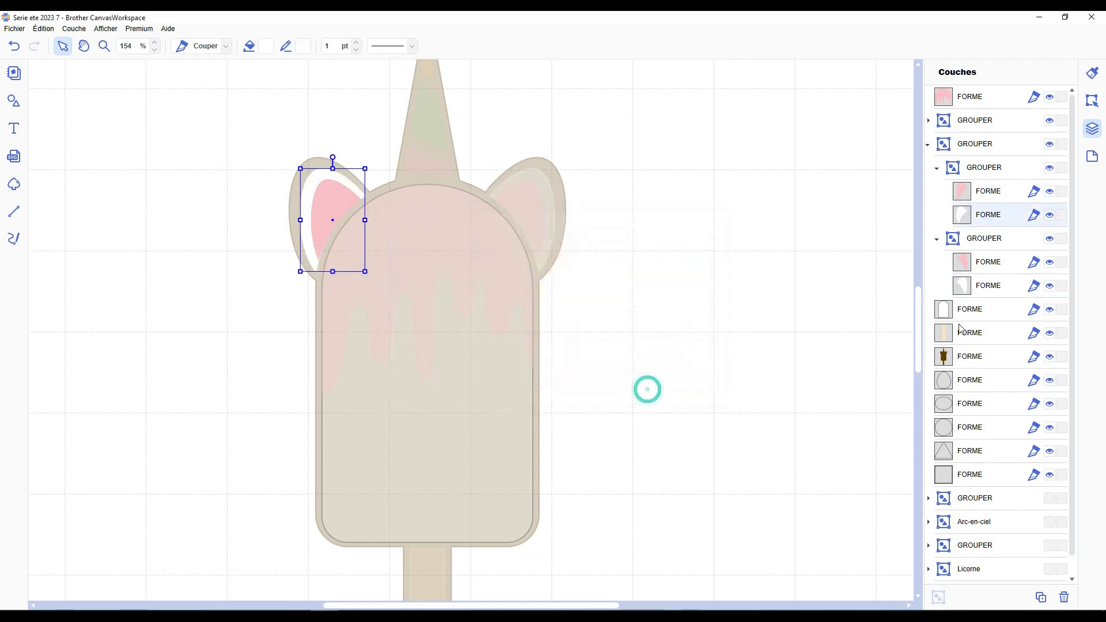
{"action": "left_click", "coordinate": [969, 309]}
{"action": "left_click", "coordinate": [303, 46]}
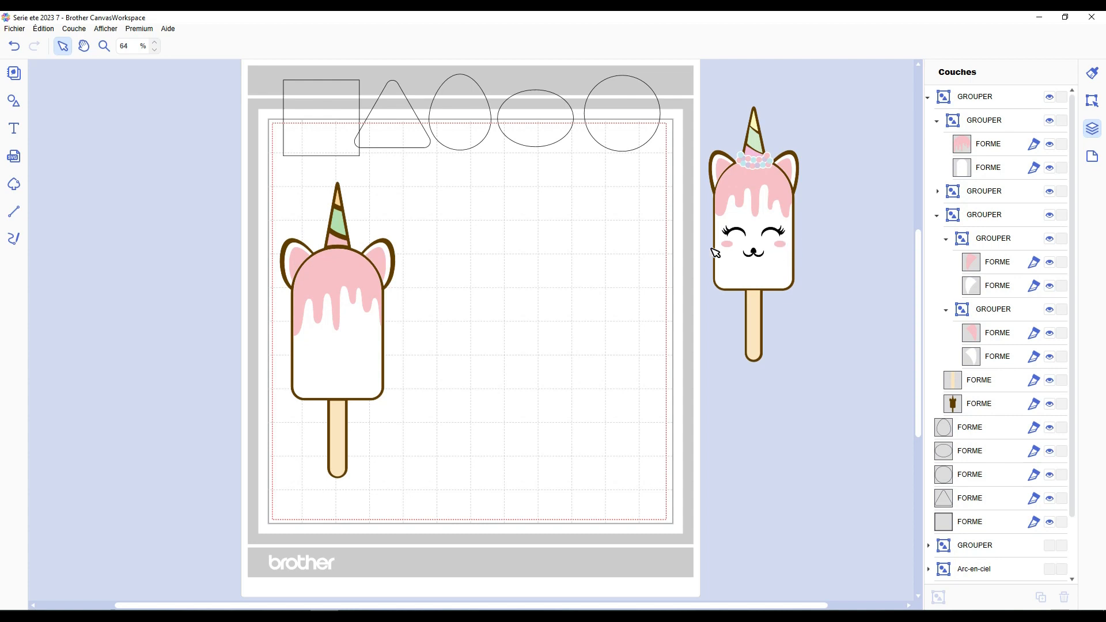
Place two overlapping copies of the circle on the mat, one slightly below the other.
{"action": "left_click", "coordinate": [624, 118]}
{"action": "key", "text": "ctrl+d"}
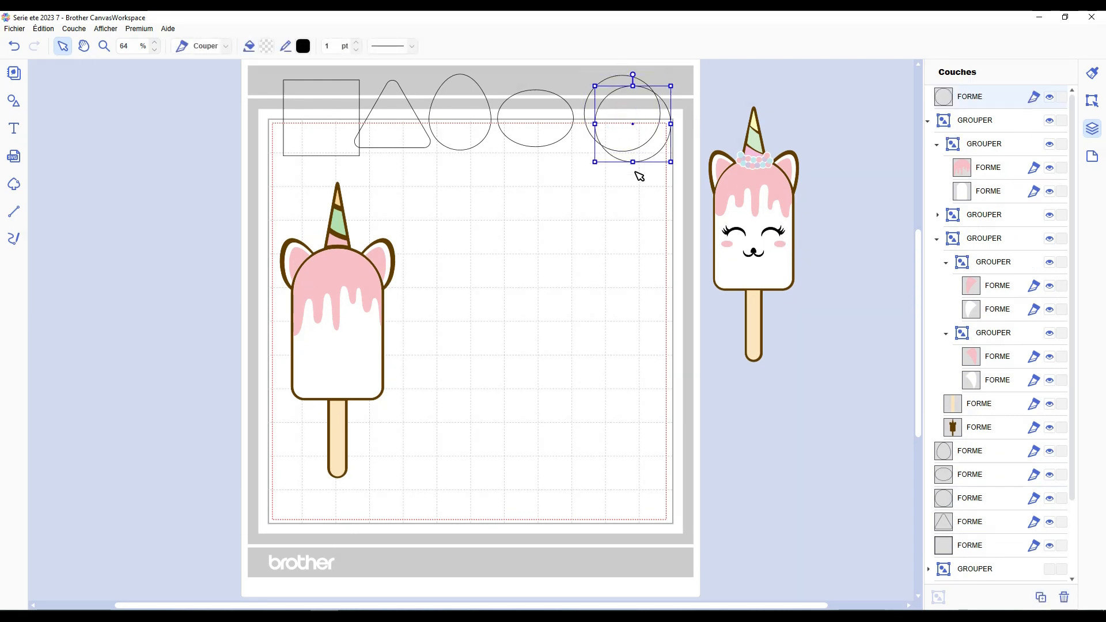
{"action": "left_click_drag", "start_coordinate": [640, 143], "coordinate": [537, 336]}
{"action": "key", "text": "ctrl+d"}
Divide the two overlapping circles, and delete the lower pieces to leave an arched crescent.
{"action": "left_click_drag", "start_coordinate": [472, 255], "coordinate": [590, 384]}
{"action": "left_click", "coordinate": [1093, 101]}
{"action": "left_click", "coordinate": [968, 505]}
{"action": "scroll", "coordinate": [541, 326], "scroll_direction": "up", "scroll_amount": 5}
{"action": "left_click", "coordinate": [603, 378]}
{"action": "key", "text": "Delete"}
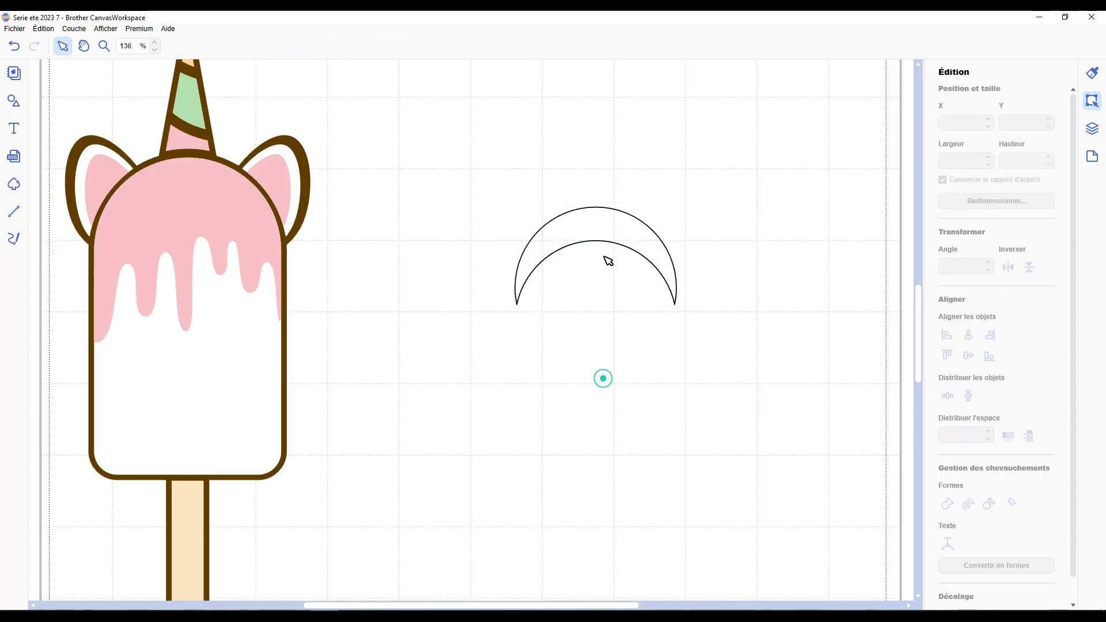
Duplicate the crescent, then shrink and rotate the copy so that it crosses the original's right end.
{"action": "left_click", "coordinate": [620, 218]}
{"action": "key", "text": "ctrl+d"}
{"action": "left_click_drag", "start_coordinate": [620, 217], "coordinate": [700, 359]}
{"action": "left_click_drag", "start_coordinate": [711, 257], "coordinate": [652, 269]}
{"action": "left_click_drag", "start_coordinate": [610, 279], "coordinate": [659, 238]}
Divide the two crossing crescents, and delete the small crescent's surplus part below the arch.
{"action": "left_click_drag", "start_coordinate": [707, 161], "coordinate": [654, 238]}
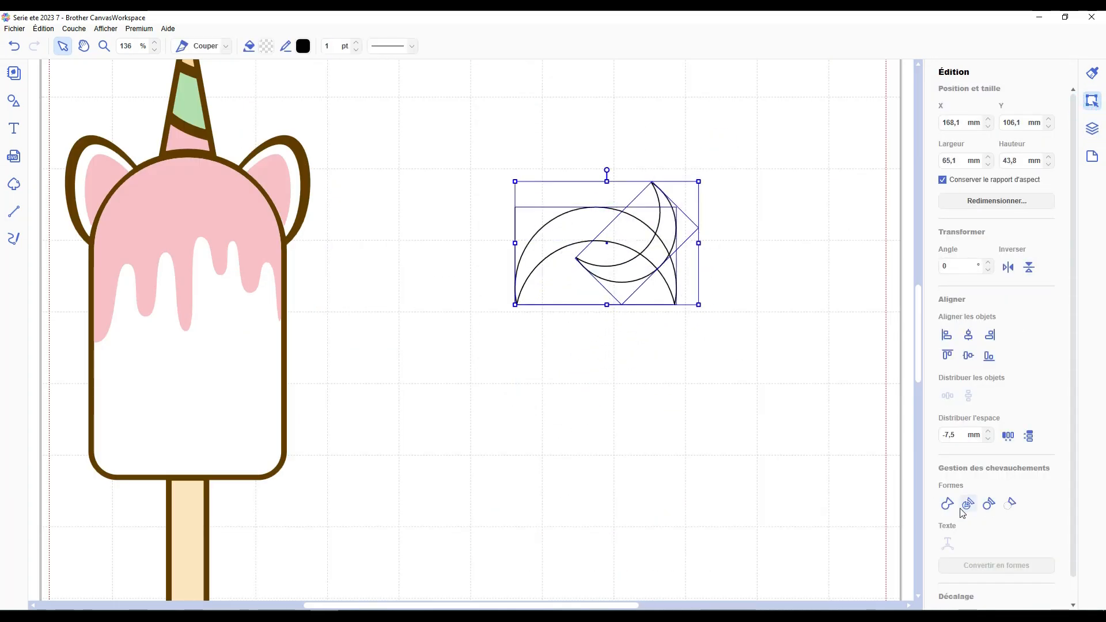
{"action": "left_click", "coordinate": [968, 505]}
{"action": "left_click", "coordinate": [633, 278]}
{"action": "key", "text": "Delete"}
Merge the cut pieces of the large crescent back into a single shape.
{"action": "left_click", "coordinate": [672, 280]}
{"action": "left_click", "coordinate": [656, 251], "text": "shift"}
{"action": "left_click", "coordinate": [616, 236], "text": "shift"}
{"action": "left_click", "coordinate": [948, 504]}
Rotate the small lash piece to 31°, and arrange three such lashes along the crescent's right end.
{"action": "left_click", "coordinate": [672, 225]}
{"action": "left_click_drag", "start_coordinate": [663, 172], "coordinate": [688, 178]}
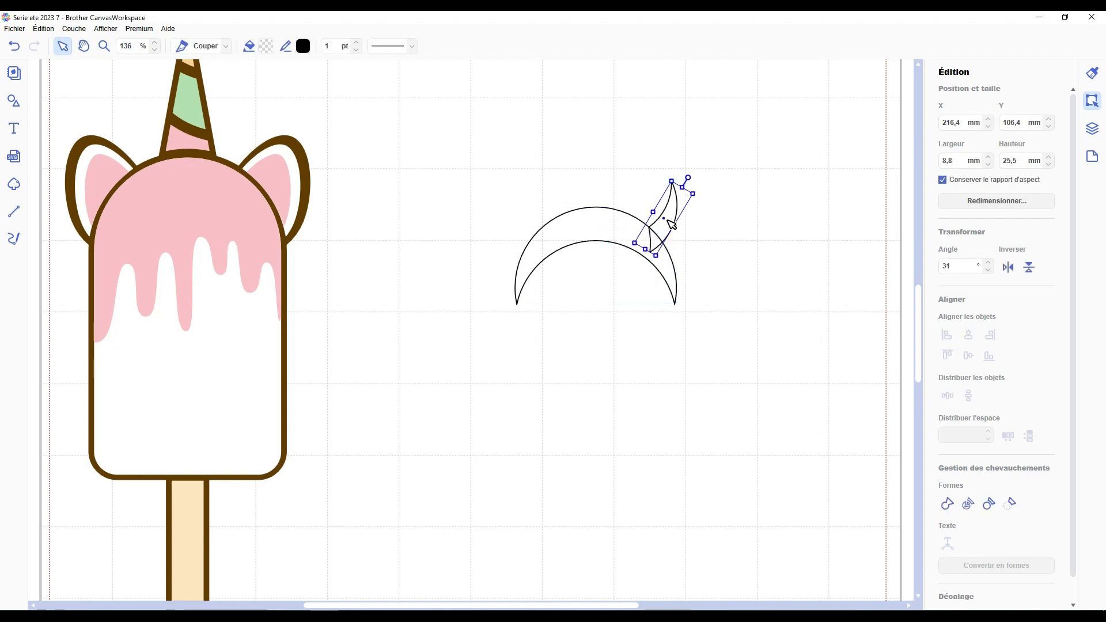
{"action": "mouse_move", "coordinate": [672, 224]}
{"action": "left_mouse_down"}
{"action": "mouse_move", "coordinate": [688, 254]}
{"action": "mouse_move", "coordinate": [675, 234]}
{"action": "left_mouse_up"}
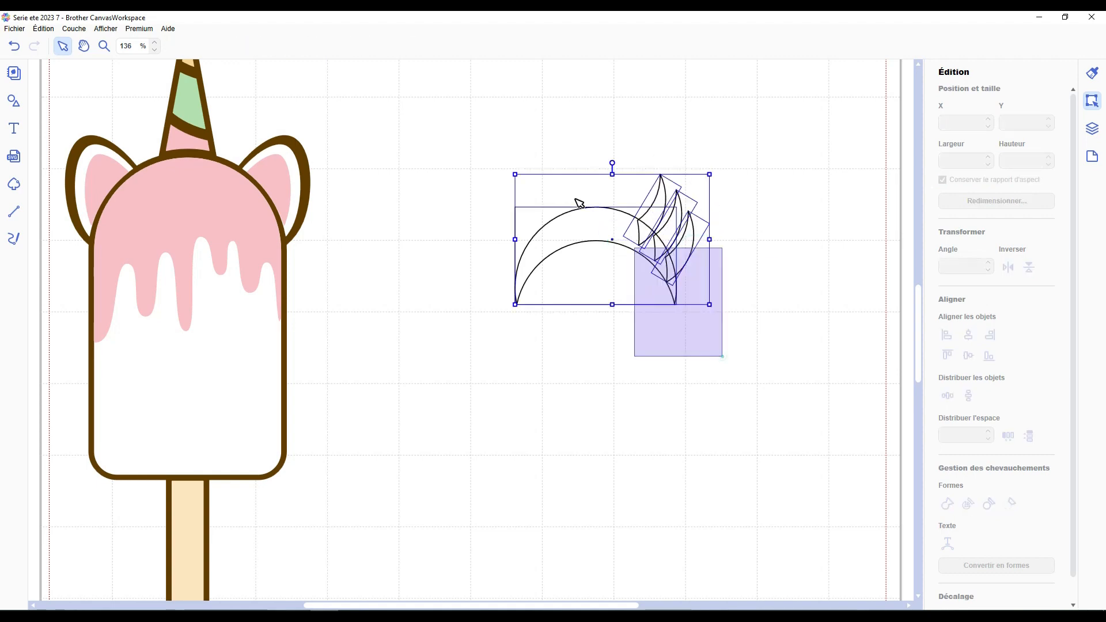
Fill the closed eye with black, #000000, and shrink it to about 28 mm wide.
{"action": "left_click", "coordinate": [397, 362]}
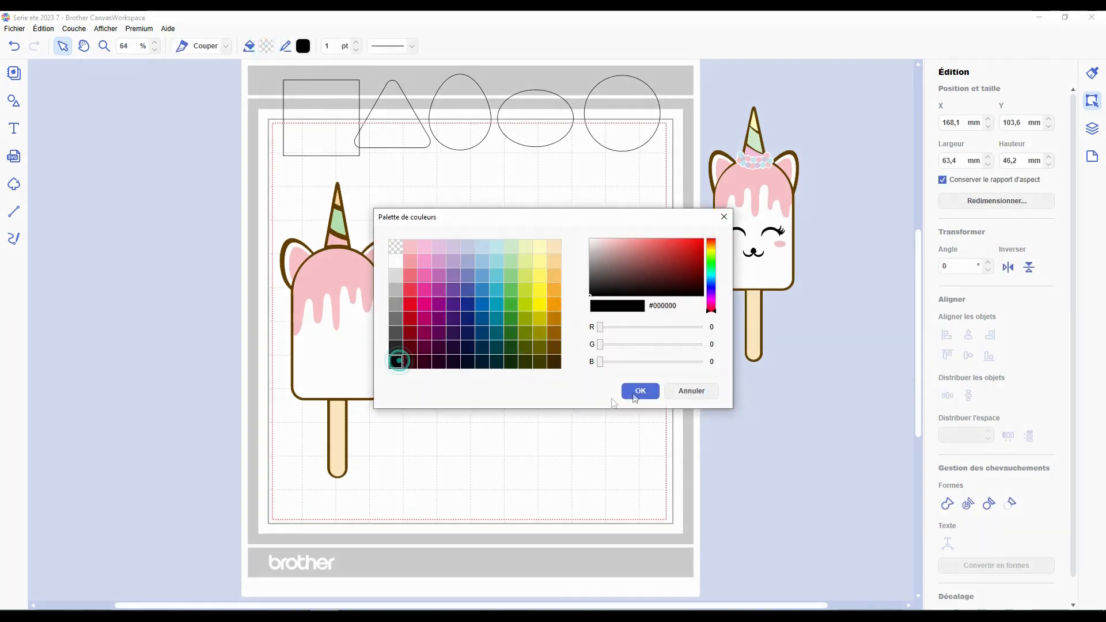
{"action": "left_click", "coordinate": [637, 395]}
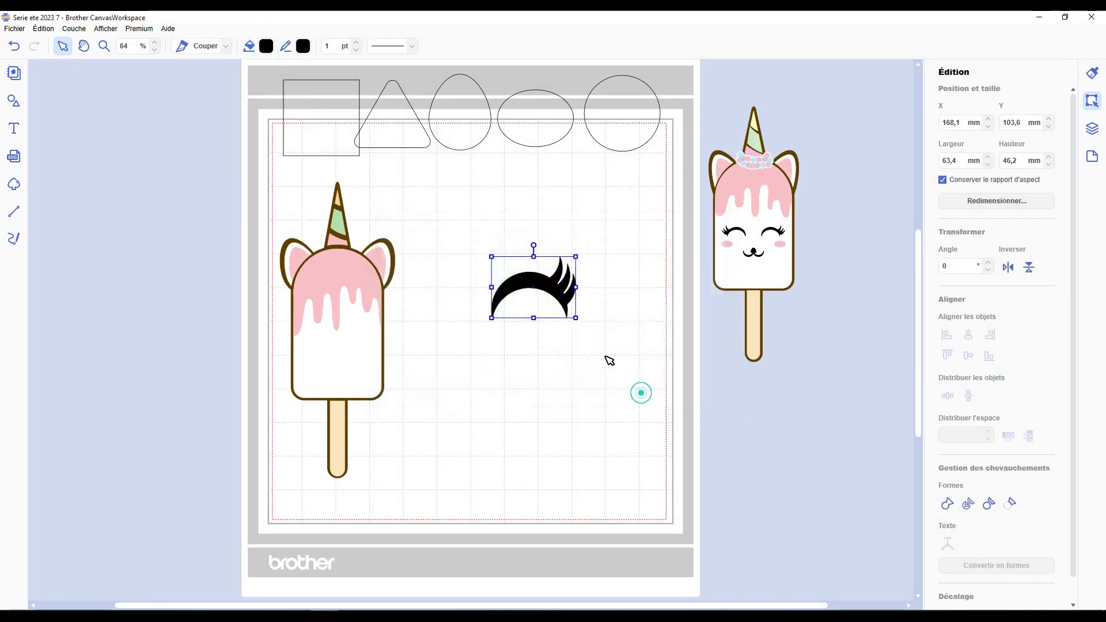
{"action": "left_click_drag", "start_coordinate": [536, 316], "coordinate": [530, 277]}
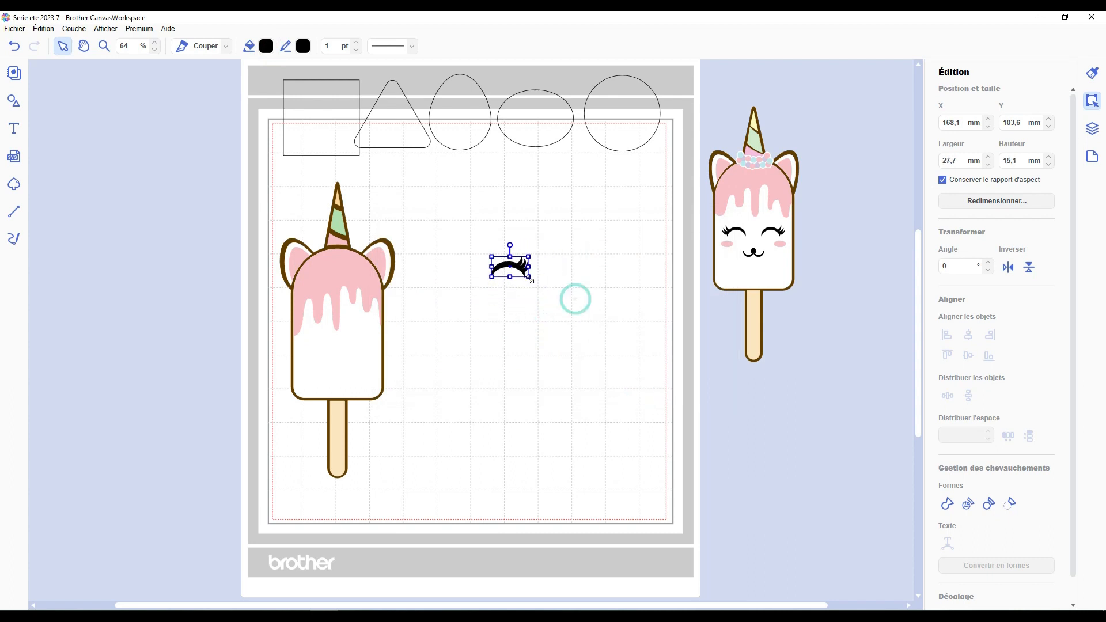
Move the ice pop to the middle of the mat, and place the eye on its face at about 17.5 mm wide.
{"action": "left_click_drag", "start_coordinate": [352, 325], "coordinate": [474, 313]}
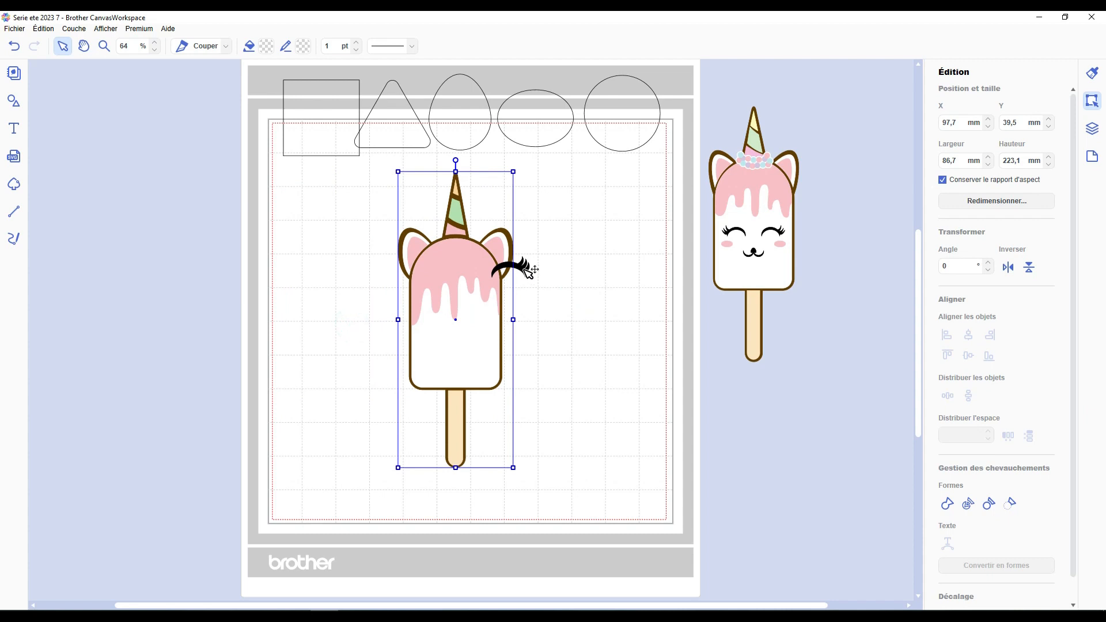
{"action": "left_click_drag", "start_coordinate": [524, 267], "coordinate": [510, 320]}
{"action": "scroll", "coordinate": [458, 345], "scroll_direction": "up", "scroll_amount": 1}
{"action": "scroll", "coordinate": [458, 346], "scroll_direction": "up", "scroll_amount": 2}
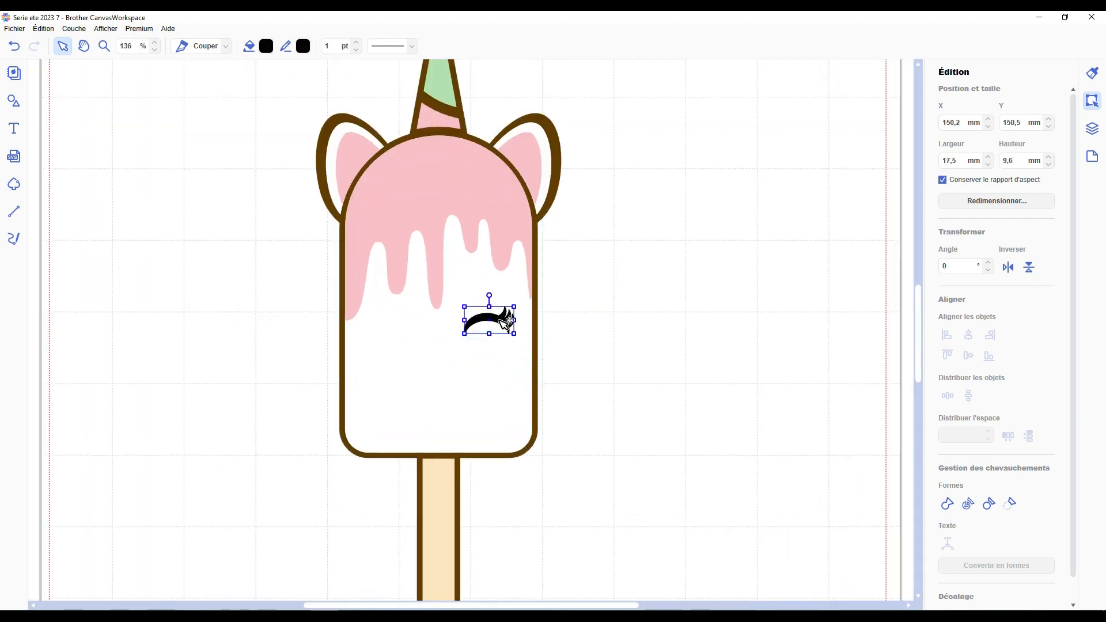
Duplicate the closed eye, flip the copy horizontally, and place it on the face's left side, level with the first eye.
{"action": "key", "text": "ctrl+d"}
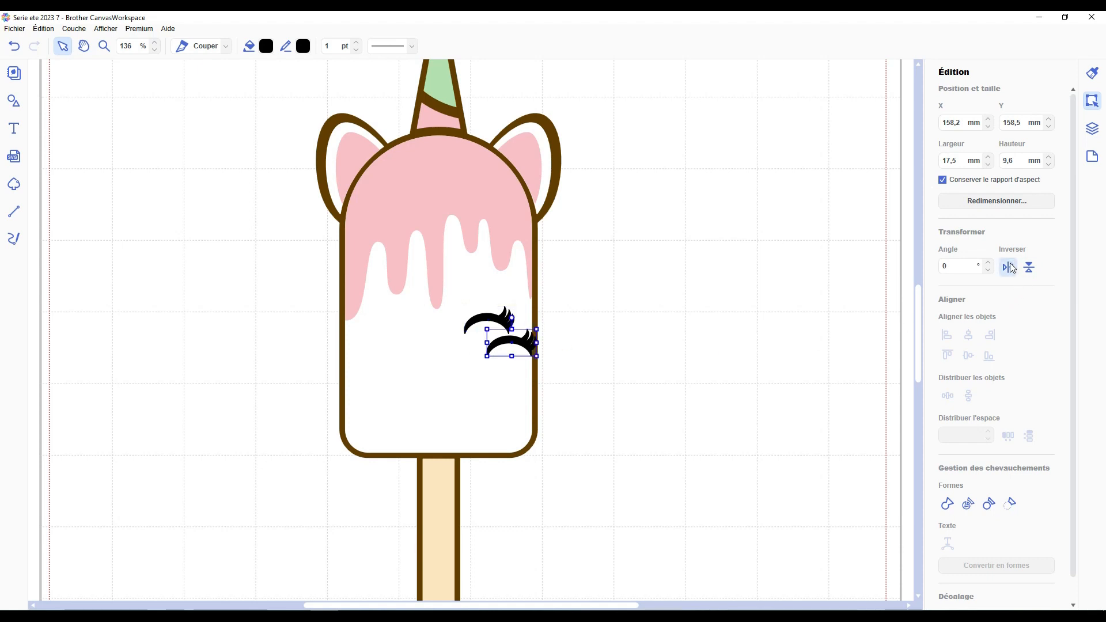
{"action": "left_click", "coordinate": [1009, 267]}
{"action": "left_click_drag", "start_coordinate": [514, 343], "coordinate": [402, 324]}
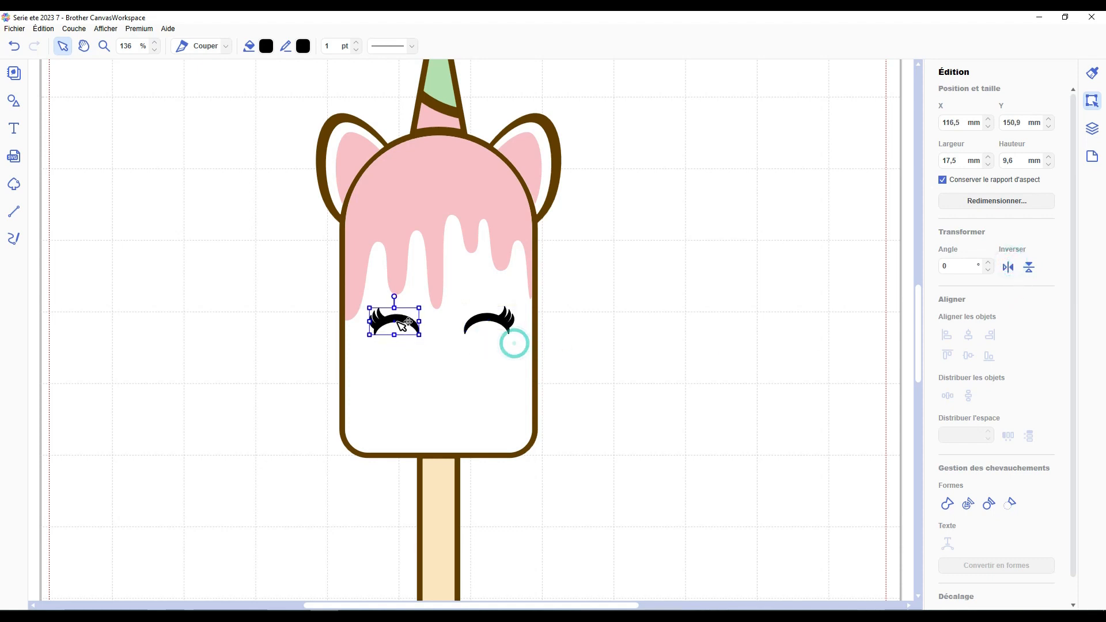
{"action": "left_click", "coordinate": [480, 323], "text": "shift"}
{"action": "left_click", "coordinate": [969, 357]}
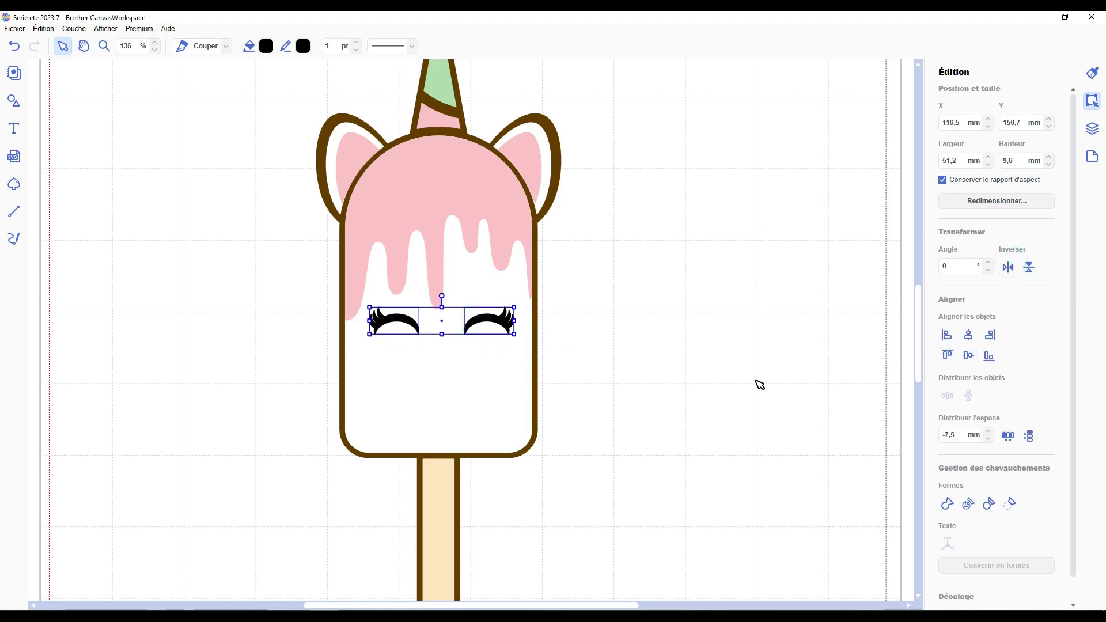
Centre the pair of eyes horizontally on the ice pop.
{"action": "left_click_drag", "start_coordinate": [531, 316], "coordinate": [603, 270]}
{"action": "left_click", "coordinate": [969, 335]}
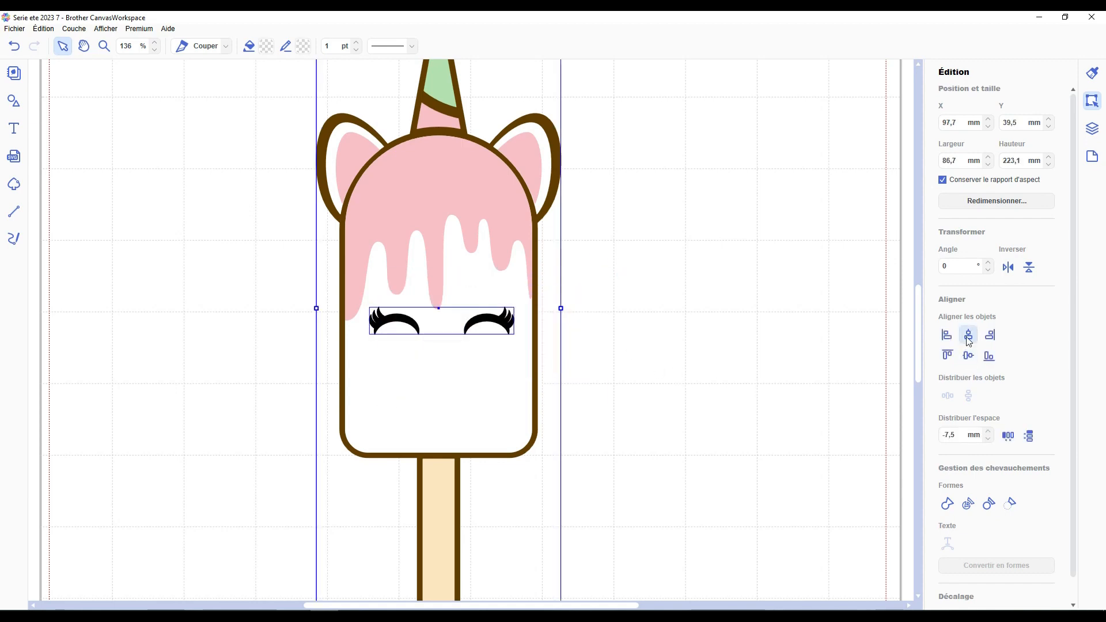
{"action": "left_click", "coordinate": [659, 338]}
Move the ice pop to the left, and place a copy of the horizontal ellipse beside it, shrunk to about 20 by 10 mm.
{"action": "scroll", "coordinate": [624, 424], "scroll_direction": "down", "scroll_amount": 4}
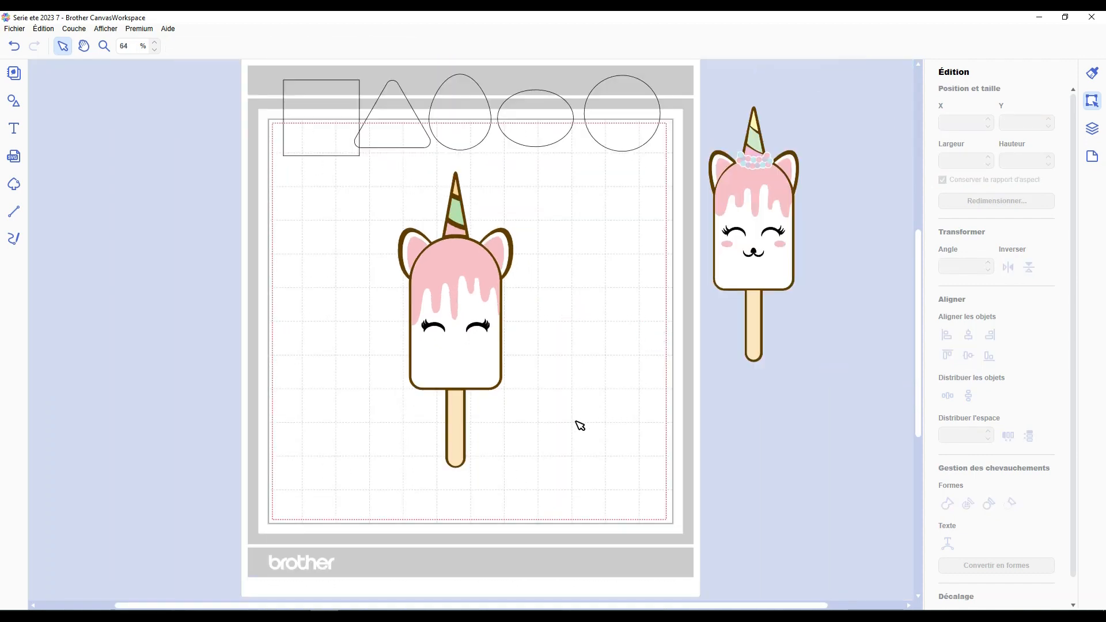
{"action": "left_click_drag", "start_coordinate": [550, 407], "coordinate": [479, 357]}
{"action": "left_click_drag", "start_coordinate": [404, 279], "coordinate": [371, 283]}
{"action": "left_click", "coordinate": [513, 306]}
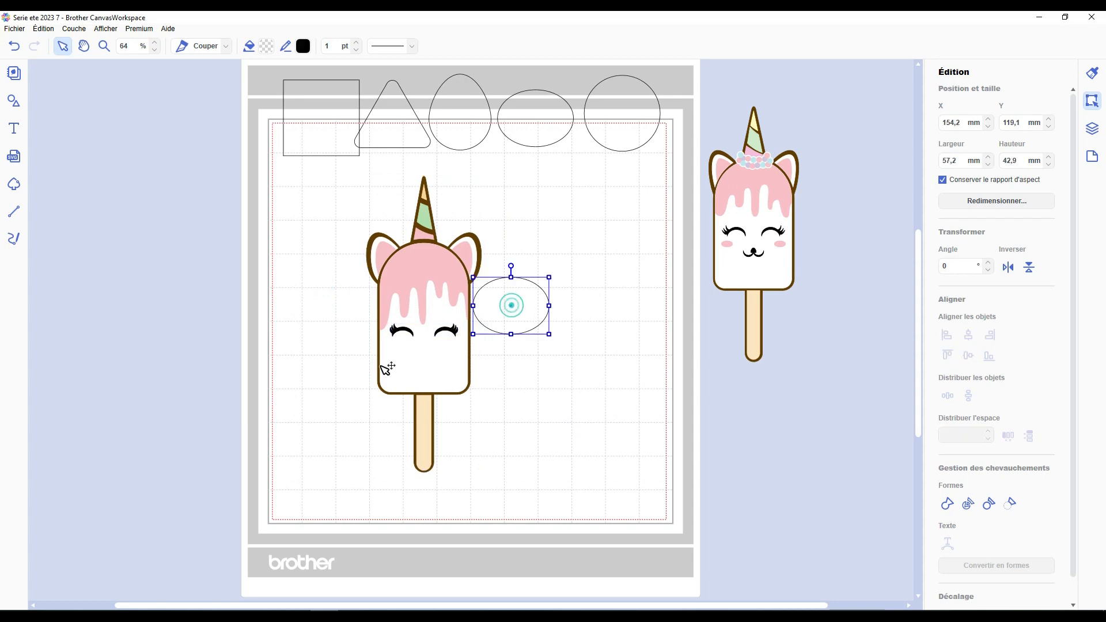
{"action": "scroll", "coordinate": [387, 368], "scroll_direction": "up", "scroll_amount": 5}
{"action": "left_click_drag", "start_coordinate": [591, 342], "coordinate": [556, 214]}
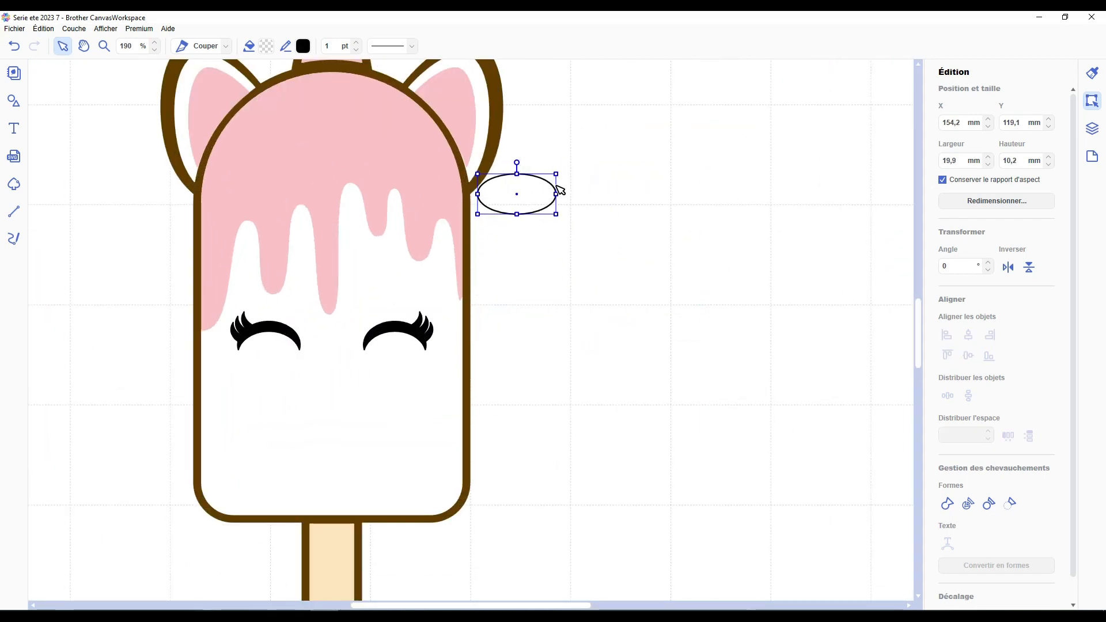
Colour the ellipse's fill and outline pink, #F9C1C7, and place it under the right eye as a cheek about 10 mm wide.
{"action": "left_click", "coordinate": [266, 47]}
{"action": "left_click", "coordinate": [410, 247]}
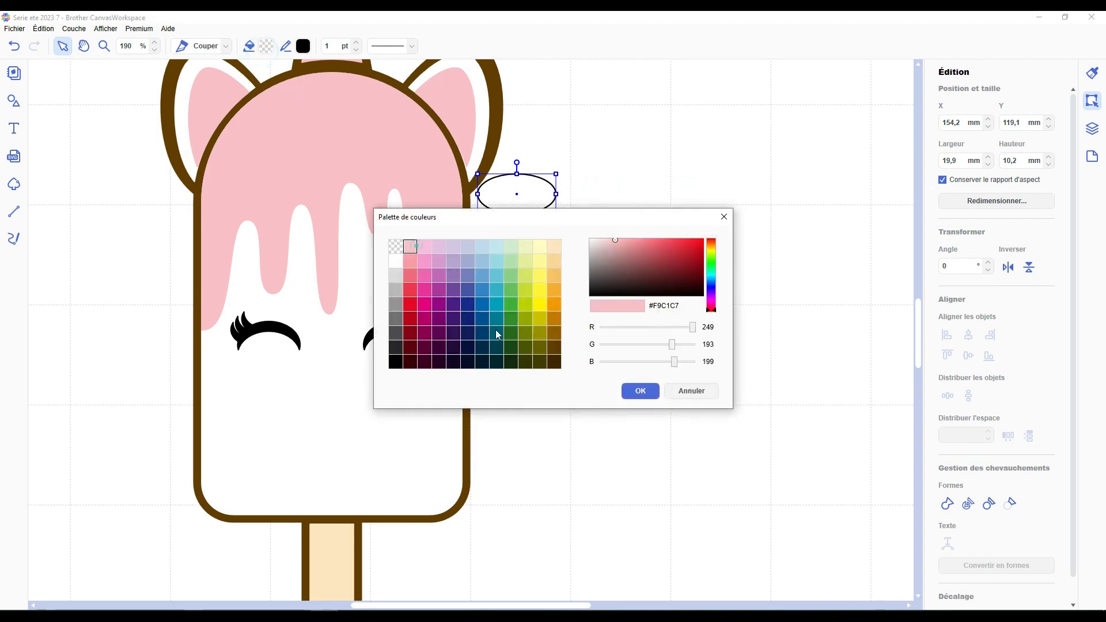
{"action": "left_click", "coordinate": [640, 392]}
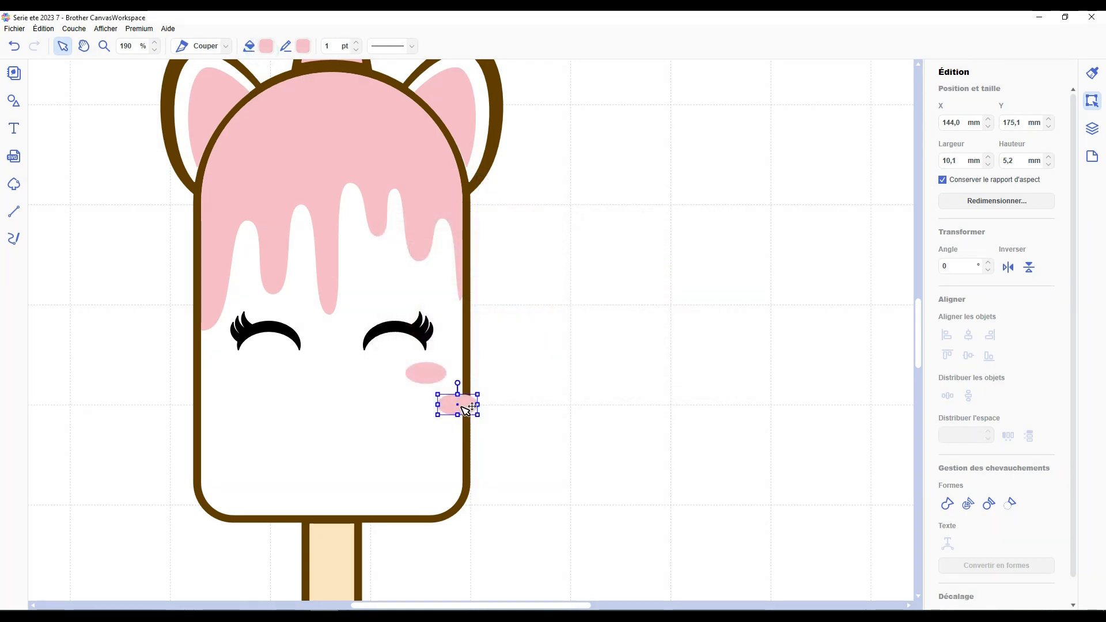
Place a copy of the cheek under the left eye, level with the first, and centre the pair on the ice pop.
{"action": "left_click_drag", "start_coordinate": [467, 406], "coordinate": [249, 380]}
{"action": "left_click", "coordinate": [418, 376], "text": "shift"}
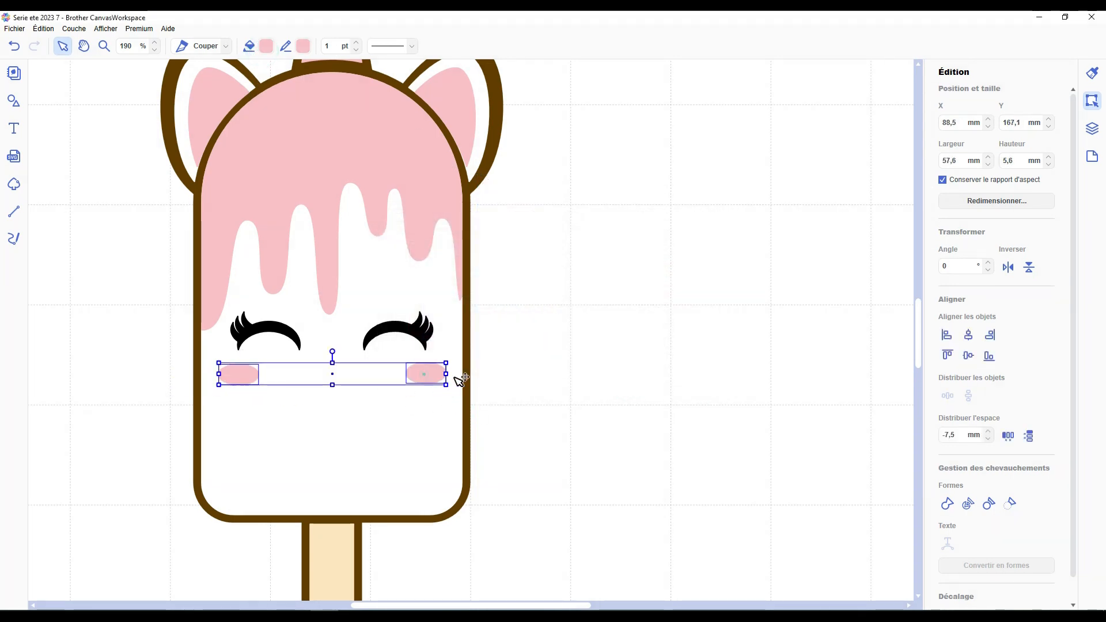
{"action": "left_click", "coordinate": [969, 356]}
{"action": "left_click_drag", "start_coordinate": [556, 394], "coordinate": [316, 318]}
Move the finished model ice pop to the mat's right side, and place a copy of the 57.2 mm circle mid-mat.
{"action": "left_click", "coordinate": [601, 325]}
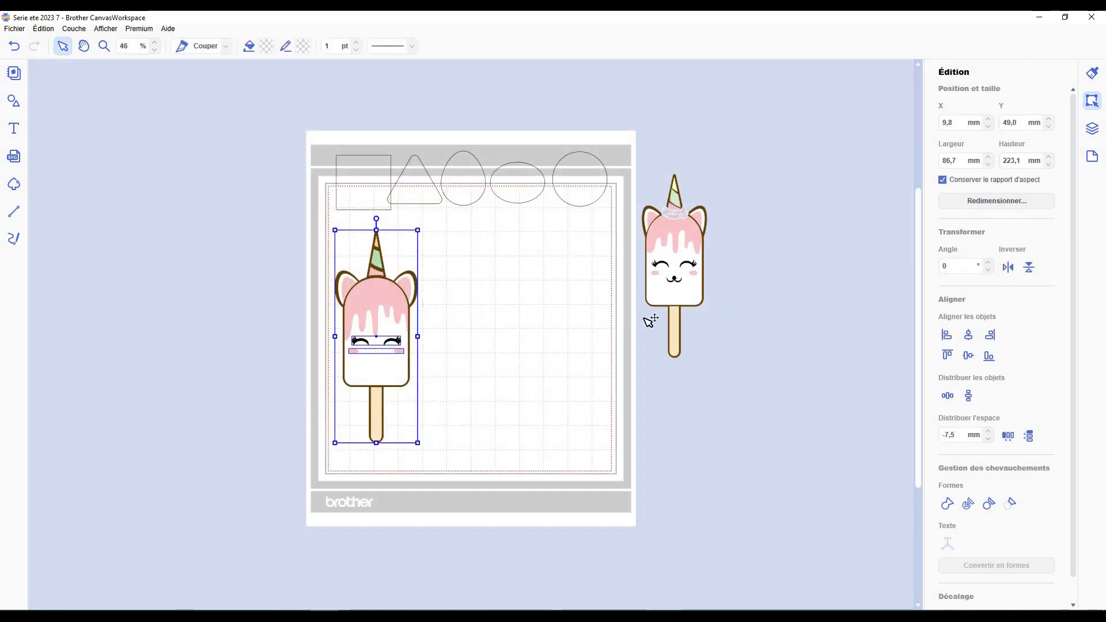
{"action": "scroll", "coordinate": [649, 323], "scroll_direction": "up", "scroll_amount": 3}
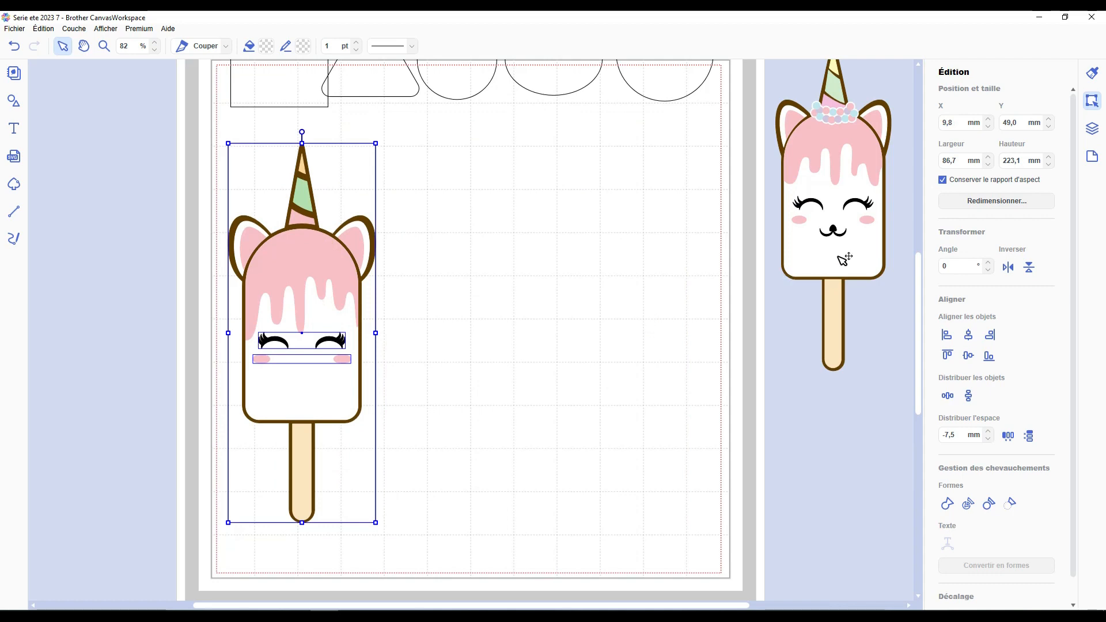
{"action": "left_click_drag", "start_coordinate": [845, 259], "coordinate": [662, 291]}
{"action": "scroll", "coordinate": [662, 291], "scroll_direction": "up", "scroll_amount": 3}
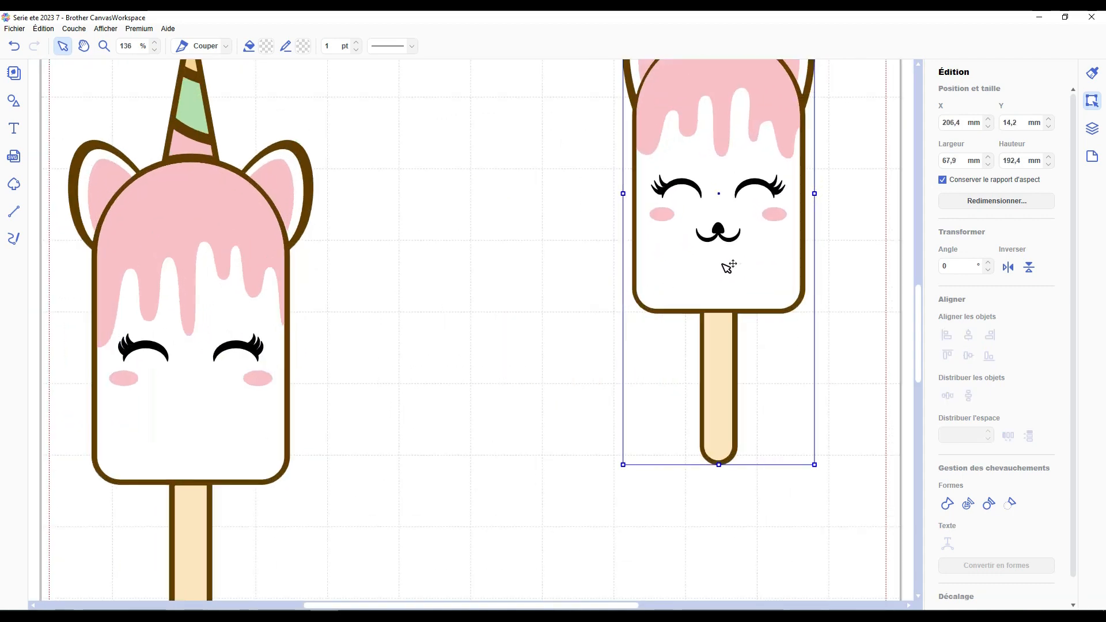
{"action": "left_click_drag", "start_coordinate": [729, 267], "coordinate": [680, 265]}
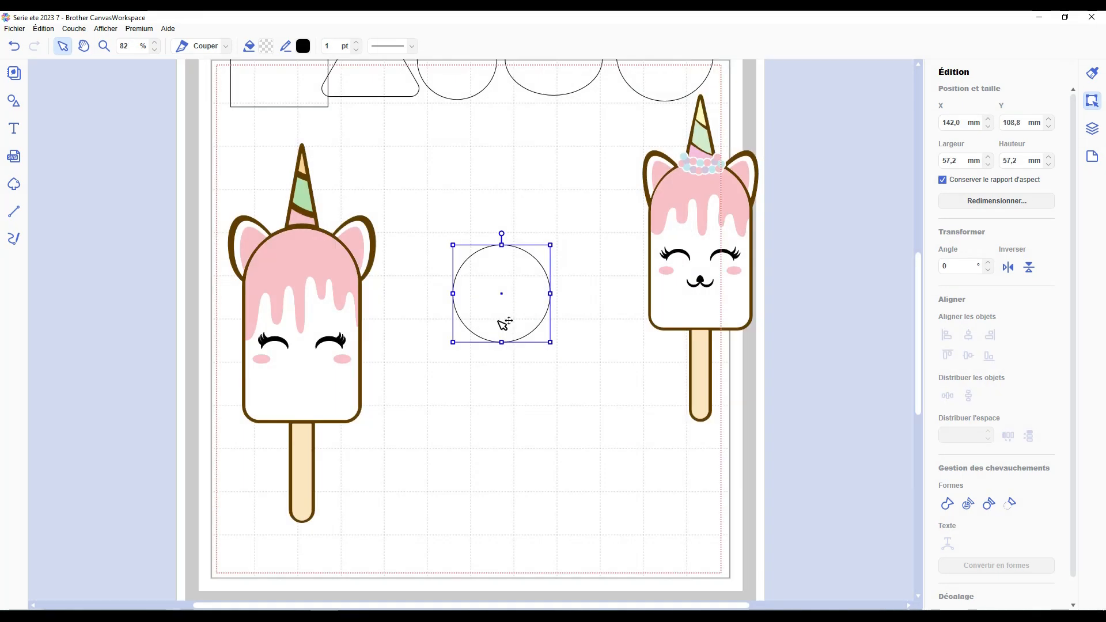
Subtract a circle copy offset about 8 mm upward to form a crescent, and set a copy of the crescent beside it.
{"action": "left_click_drag", "start_coordinate": [515, 321], "coordinate": [500, 295]}
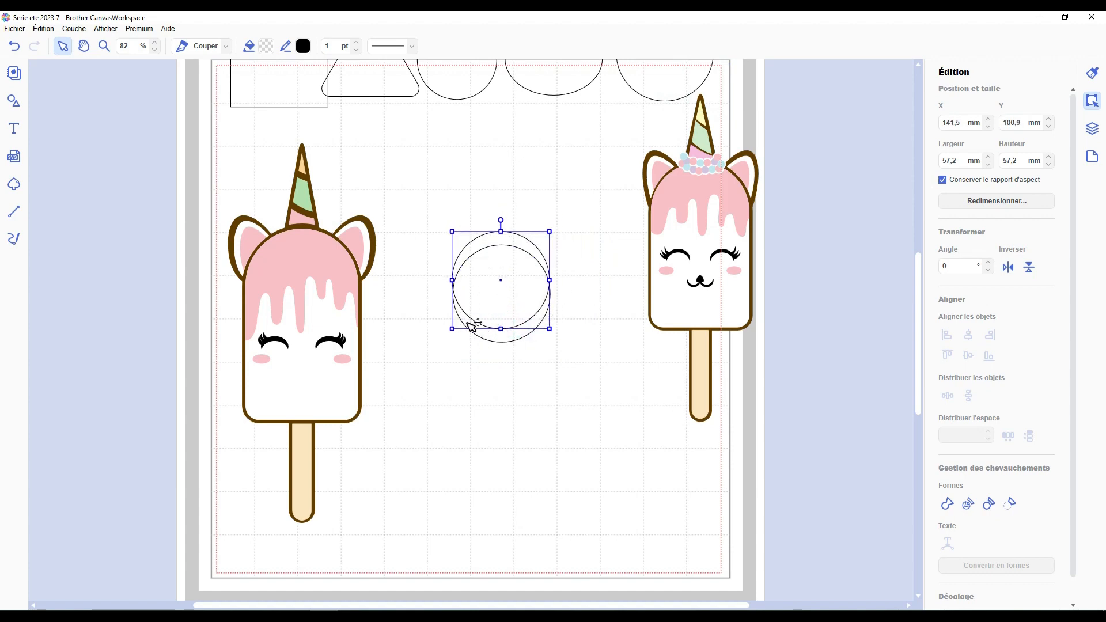
{"action": "left_click_drag", "start_coordinate": [513, 200], "coordinate": [511, 382]}
{"action": "left_click", "coordinate": [968, 333]}
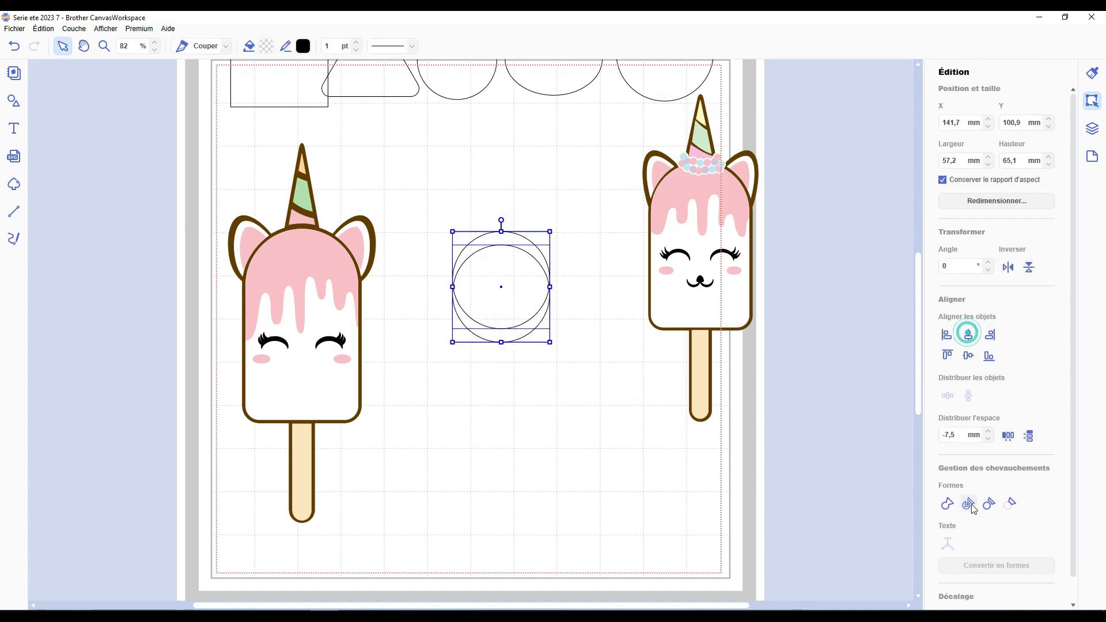
{"action": "left_click", "coordinate": [969, 504]}
{"action": "left_click_drag", "start_coordinate": [526, 297], "coordinate": [610, 342]}
{"action": "left_click", "coordinate": [576, 393]}
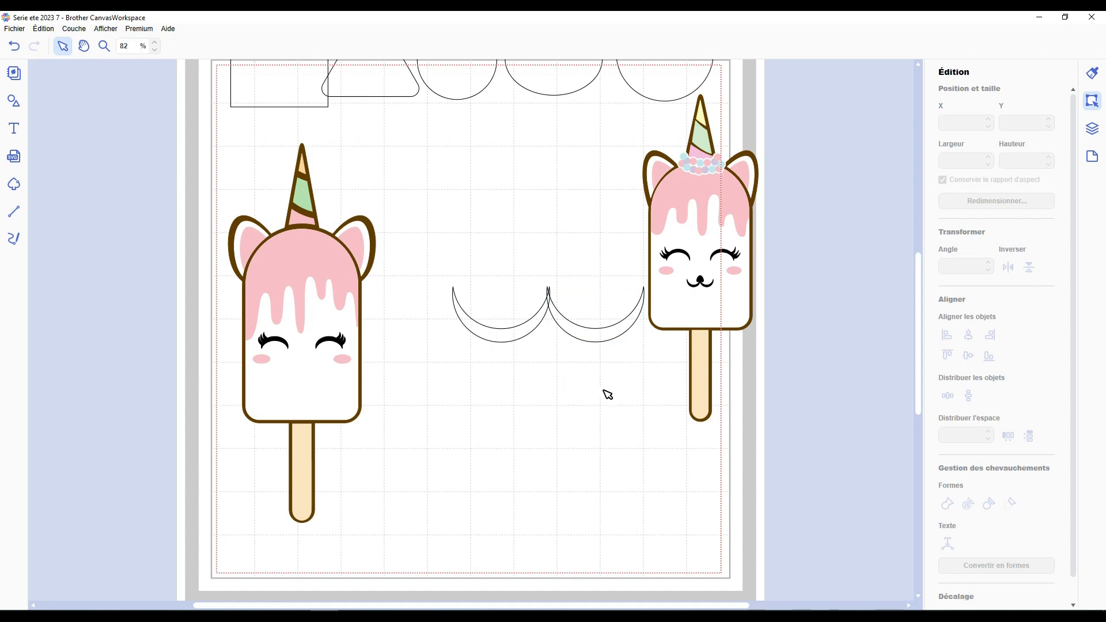
Place a copy of the egg shape above the two crescents.
{"action": "scroll", "coordinate": [520, 207], "scroll_direction": "down", "scroll_amount": 2}
{"action": "left_click", "coordinate": [478, 137]}
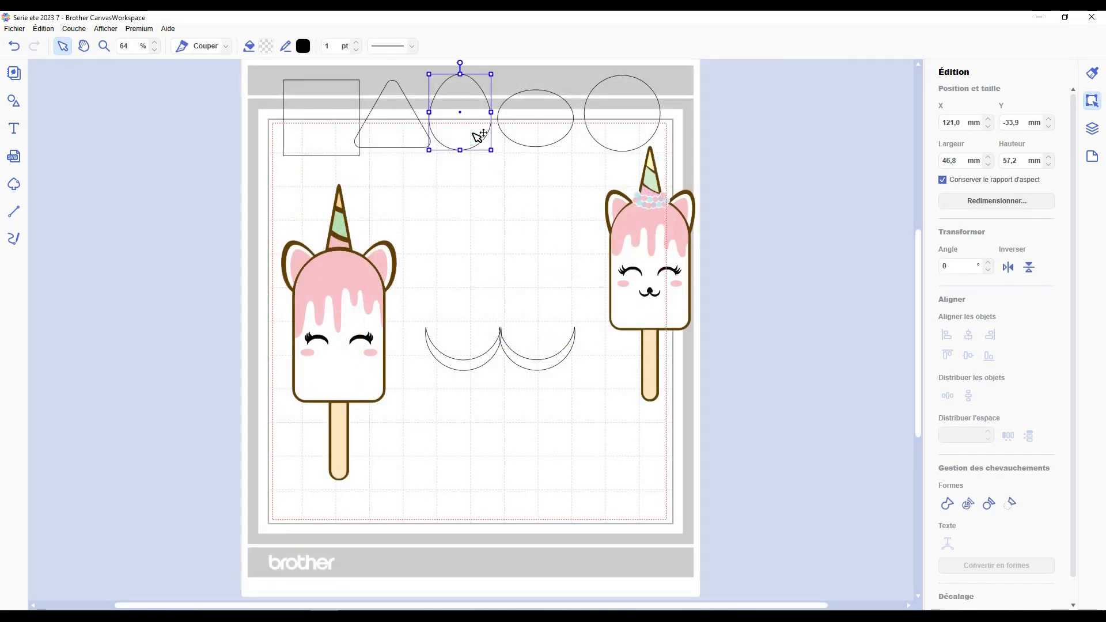
{"action": "key", "text": "ctrl+d"}
{"action": "left_click_drag", "start_coordinate": [474, 134], "coordinate": [496, 244]}
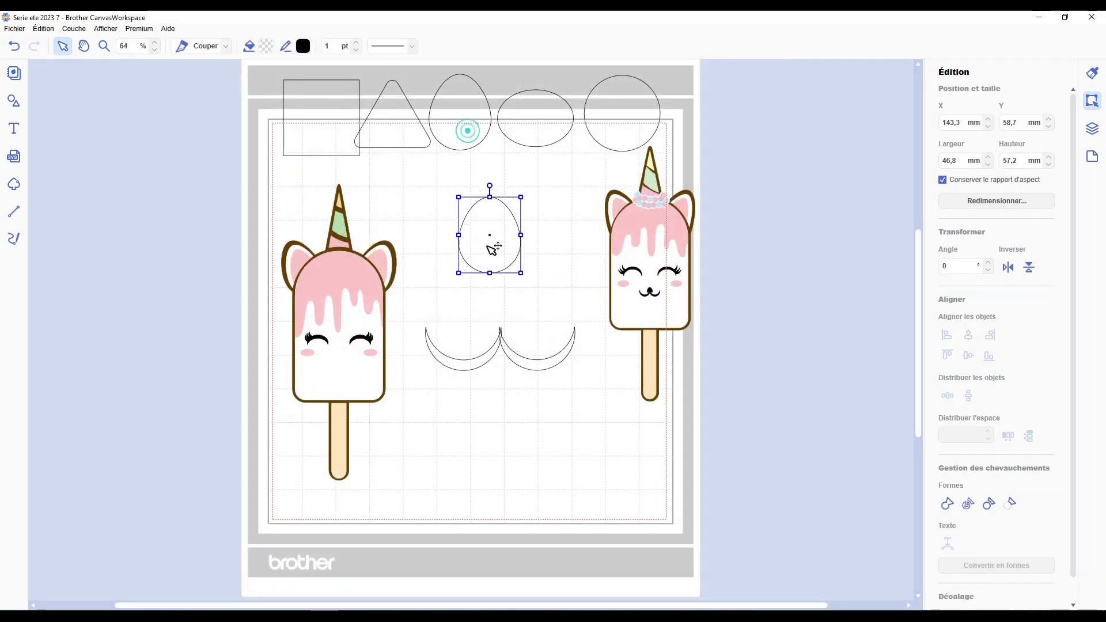
{"action": "scroll", "coordinate": [576, 313], "scroll_direction": "up", "scroll_amount": 3}
Draw a closed four-sided polygon over the egg's upper part, and use it to keep only the egg's top.
{"action": "left_click", "coordinate": [424, 231]}
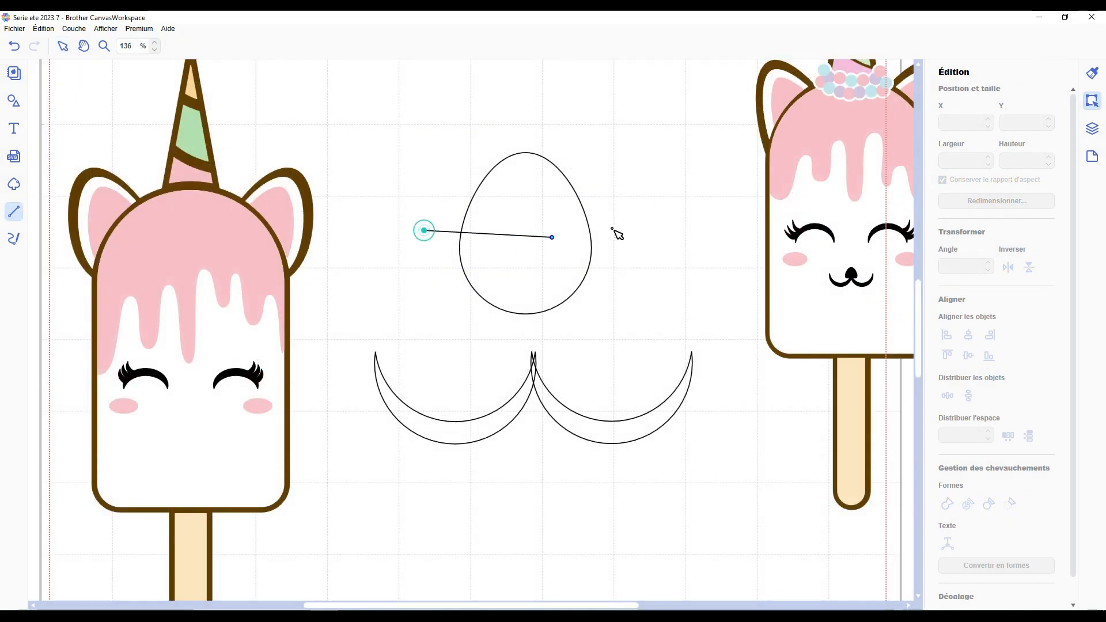
{"action": "left_click", "coordinate": [620, 106]}
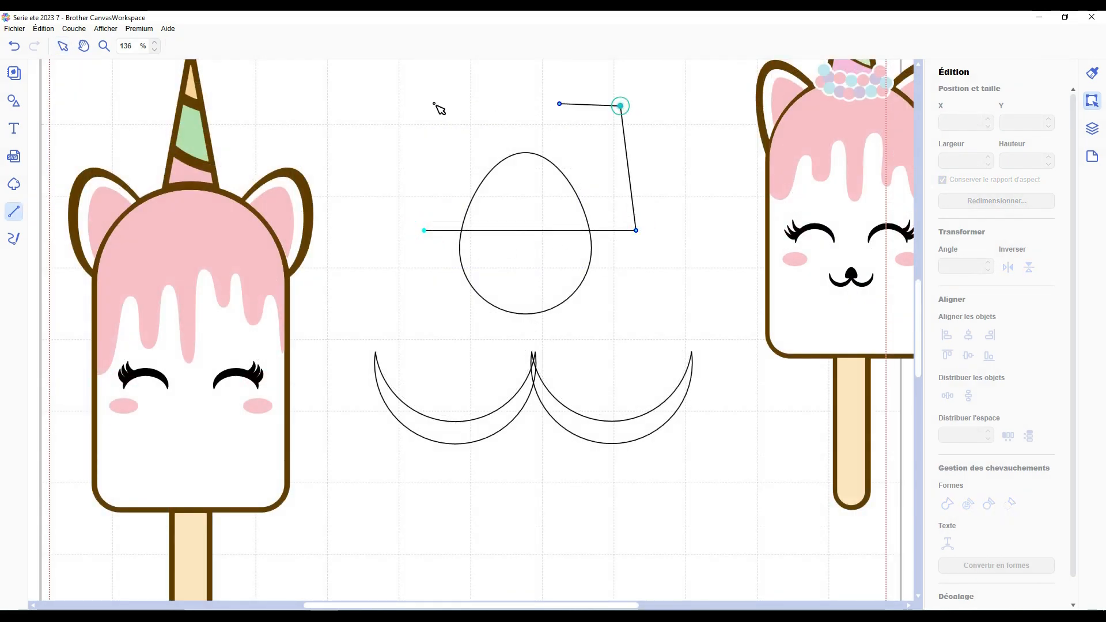
{"action": "left_click", "coordinate": [435, 104]}
{"action": "left_click", "coordinate": [424, 231]}
{"action": "left_click_drag", "start_coordinate": [410, 95], "coordinate": [655, 303]}
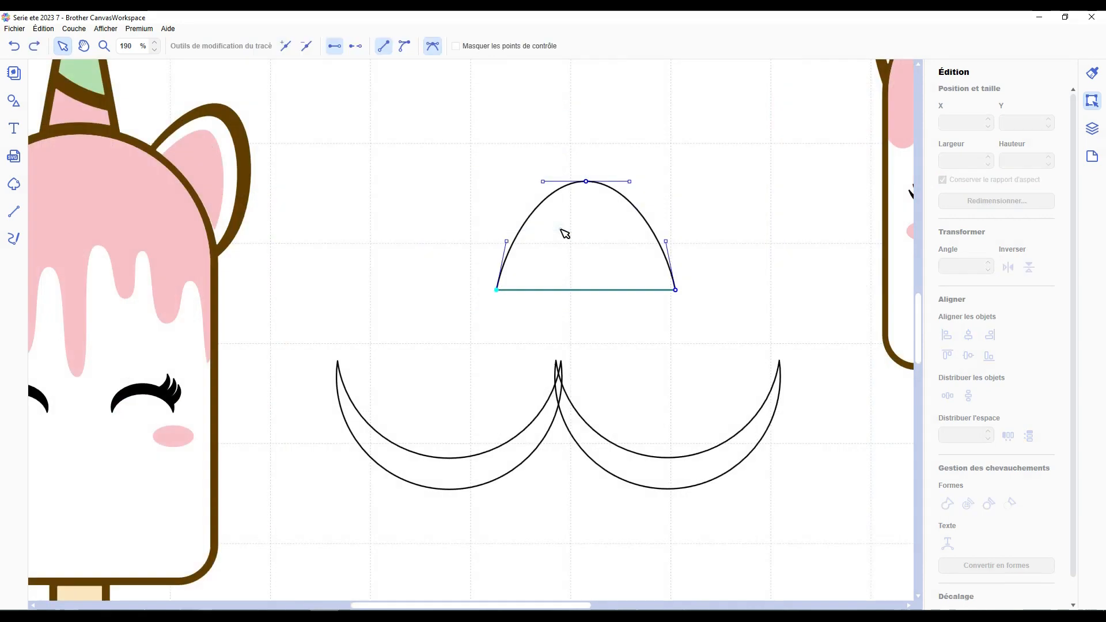
Convert the trimmed egg's straight base to a curve and shape it into a rounded nose outline about 40 mm wide.
{"action": "left_click", "coordinate": [563, 231]}
{"action": "left_click", "coordinate": [404, 49]}
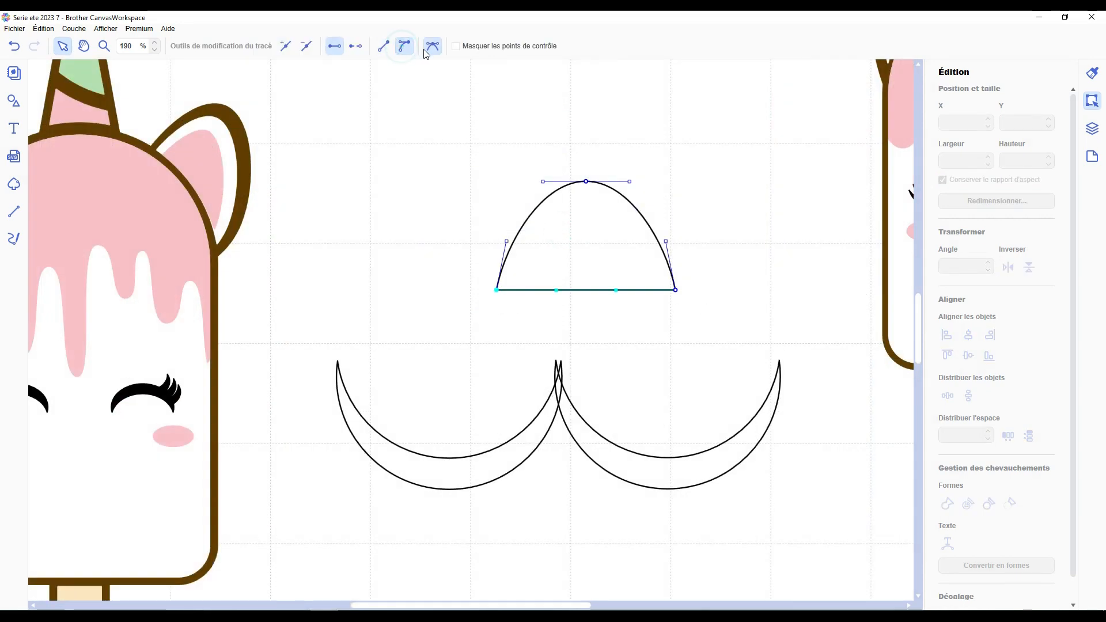
{"action": "left_click_drag", "start_coordinate": [557, 291], "coordinate": [539, 344]}
{"action": "left_click_drag", "start_coordinate": [616, 291], "coordinate": [653, 328]}
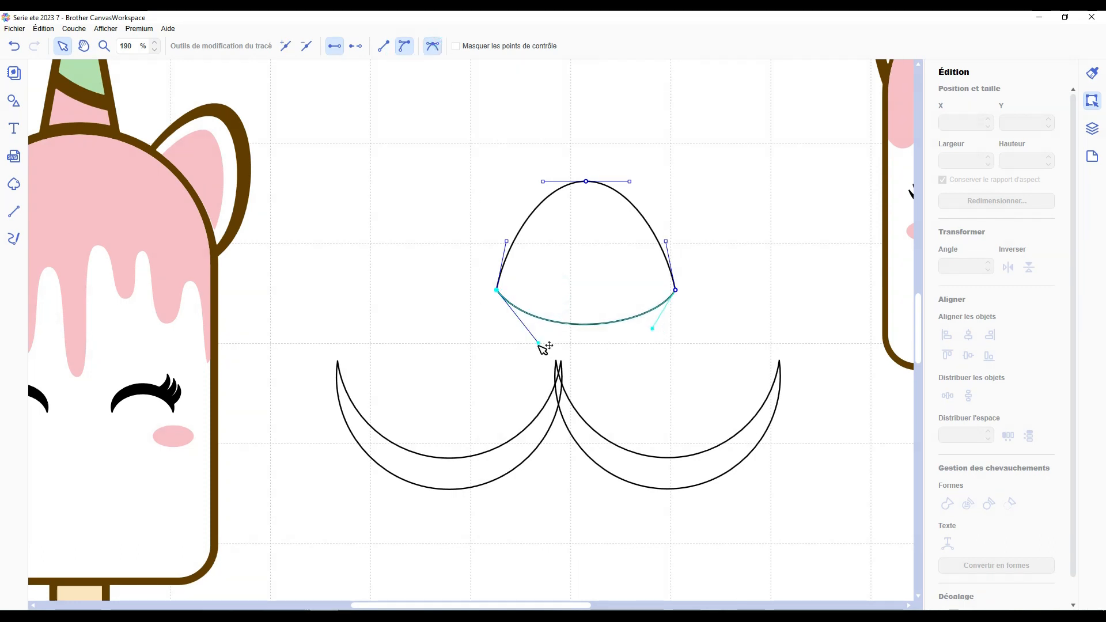
{"action": "left_click_drag", "start_coordinate": [539, 343], "coordinate": [511, 320]}
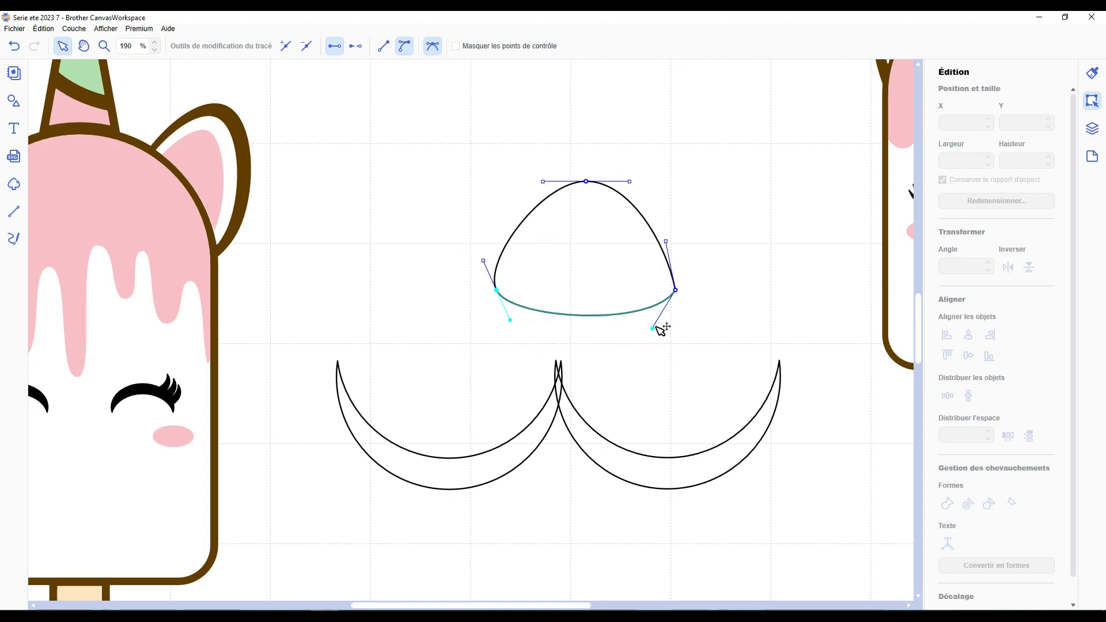
{"action": "left_click_drag", "start_coordinate": [653, 328], "coordinate": [667, 321]}
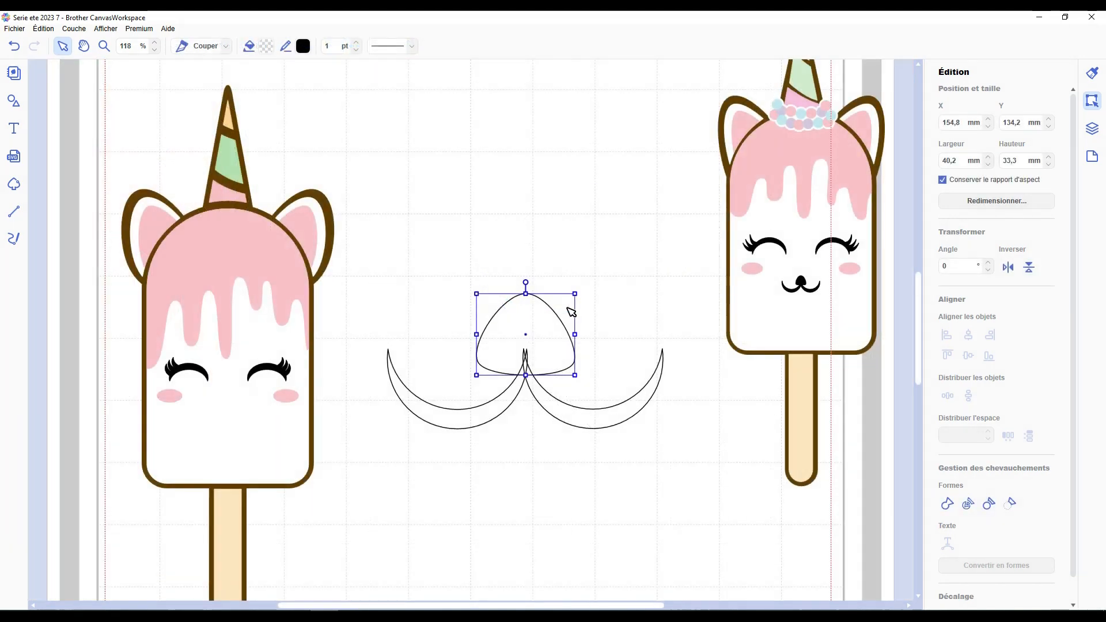
Shrink the right crescent under the nose to about 26 mm high, and delete the larger left crescent.
{"action": "scroll", "coordinate": [568, 308], "scroll_direction": "down", "scroll_amount": 1}
{"action": "left_click", "coordinate": [561, 399]}
{"action": "left_click_drag", "start_coordinate": [635, 413], "coordinate": [608, 399]}
{"action": "left_click", "coordinate": [447, 404]}
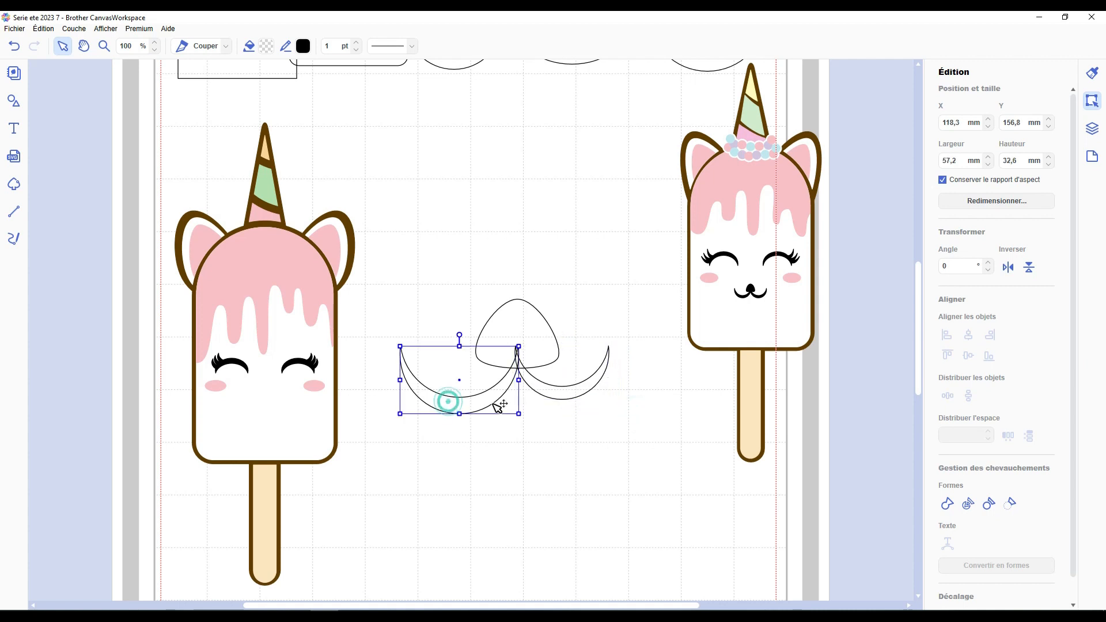
{"action": "key", "text": "Delete"}
Duplicate the remaining crescent, place the copy end to end on its left at the same height, and group the pair.
{"action": "left_click", "coordinate": [574, 396]}
{"action": "key", "text": "ctrl+d"}
{"action": "left_click_drag", "start_coordinate": [574, 397], "coordinate": [483, 400]}
{"action": "left_click", "coordinate": [576, 399], "text": "shift"}
{"action": "left_click", "coordinate": [969, 356]}
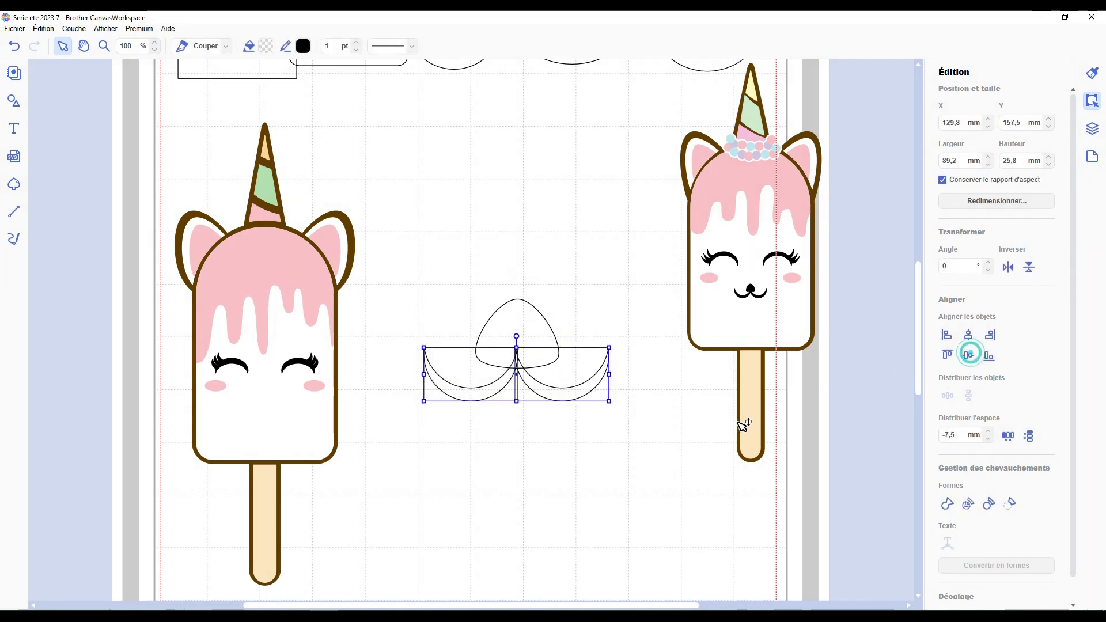
{"action": "key", "text": "ctrl+g"}
Centre the nose horizontally over the crescent mouth, and merge them into a single shape.
{"action": "left_click_drag", "start_coordinate": [550, 261], "coordinate": [506, 439]}
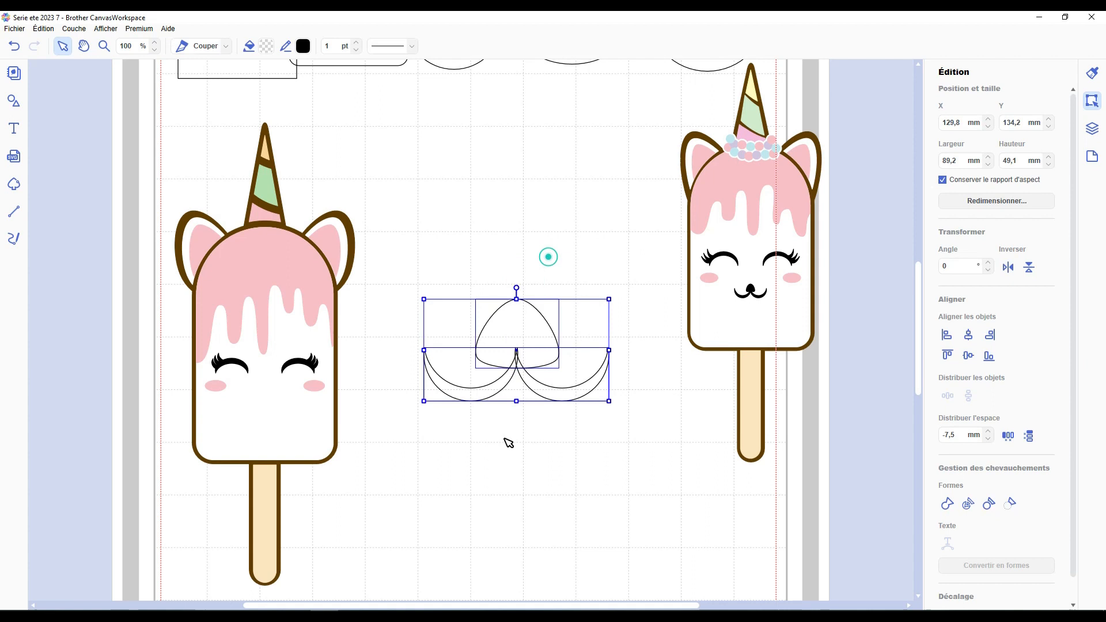
{"action": "left_click", "coordinate": [969, 337]}
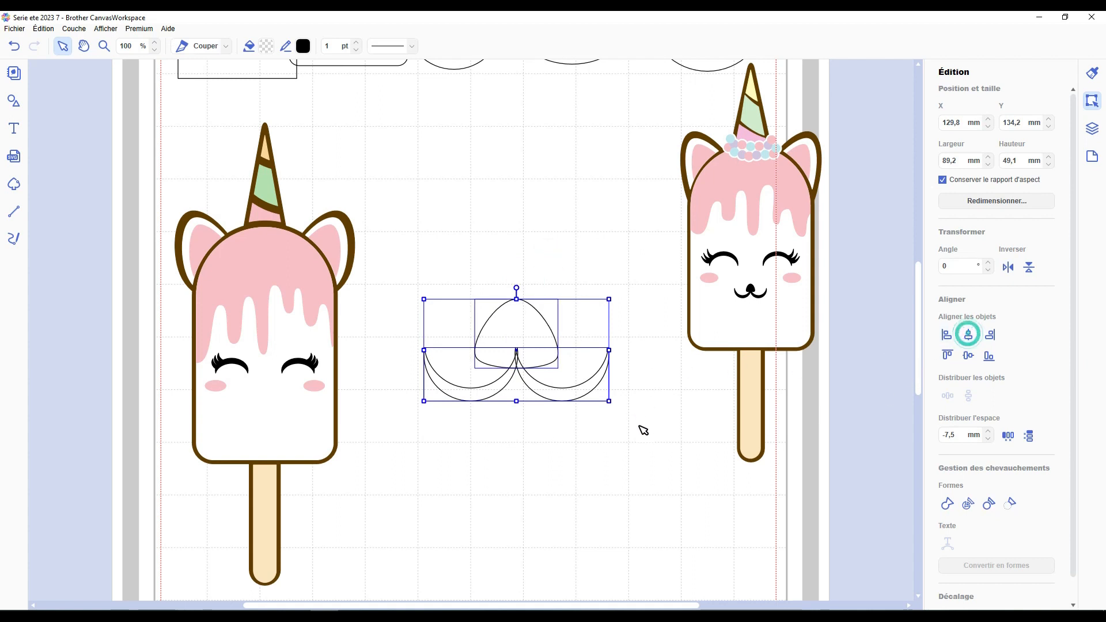
{"action": "left_click", "coordinate": [949, 504]}
{"action": "left_click", "coordinate": [598, 455]}
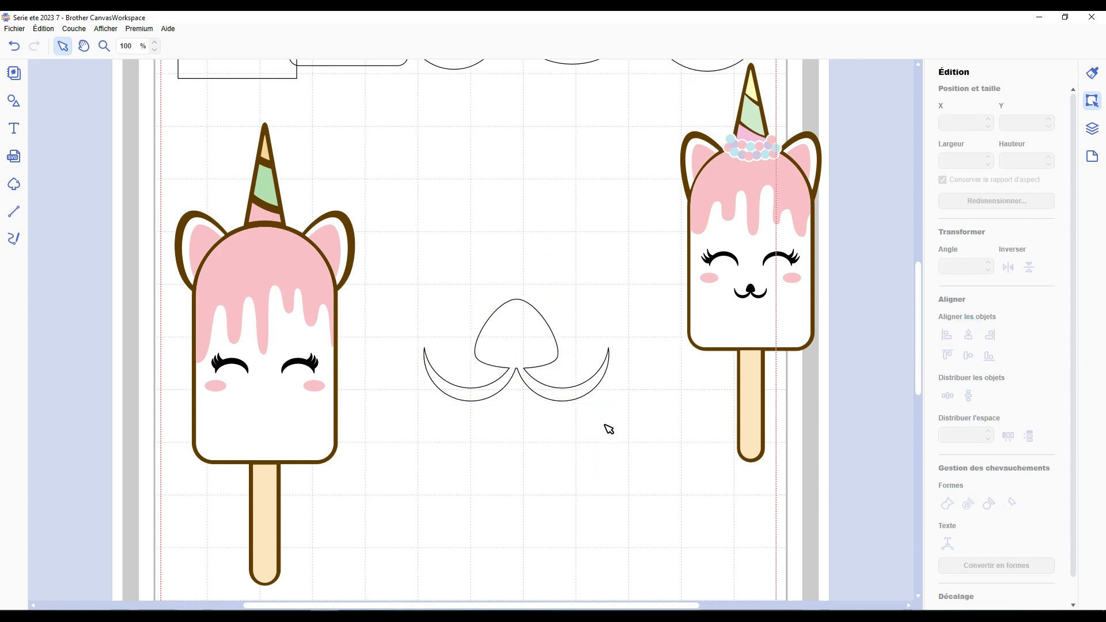
Fill the merged nose and mouth with black, and shrink it to about 11 mm wide.
{"action": "left_click", "coordinate": [505, 348]}
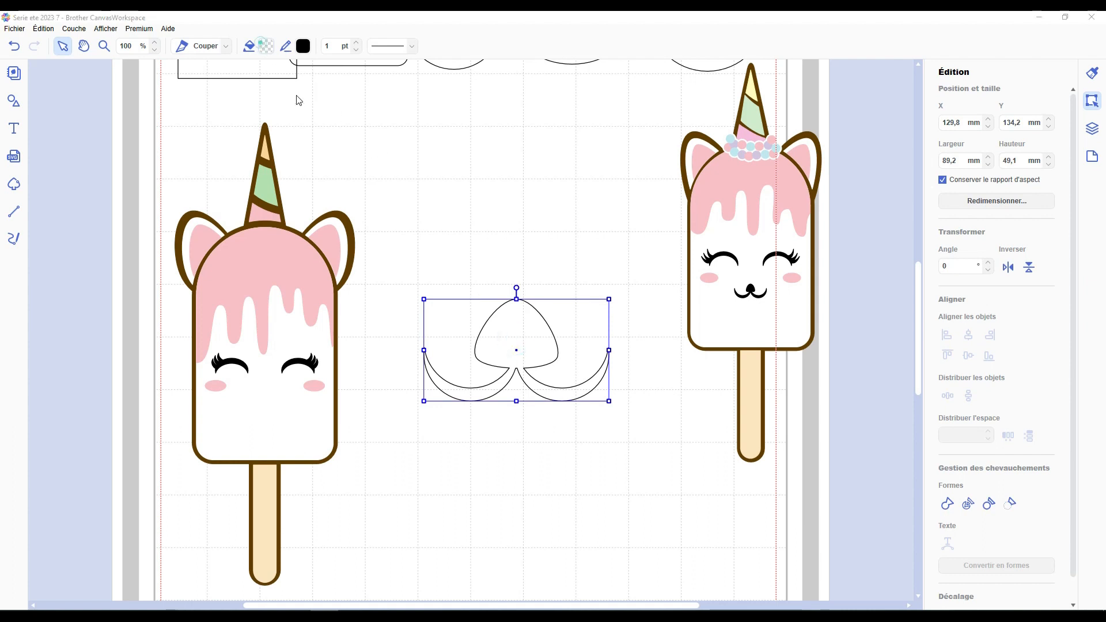
{"action": "left_click", "coordinate": [260, 45]}
{"action": "left_click", "coordinate": [641, 391]}
{"action": "left_click", "coordinate": [435, 305]}
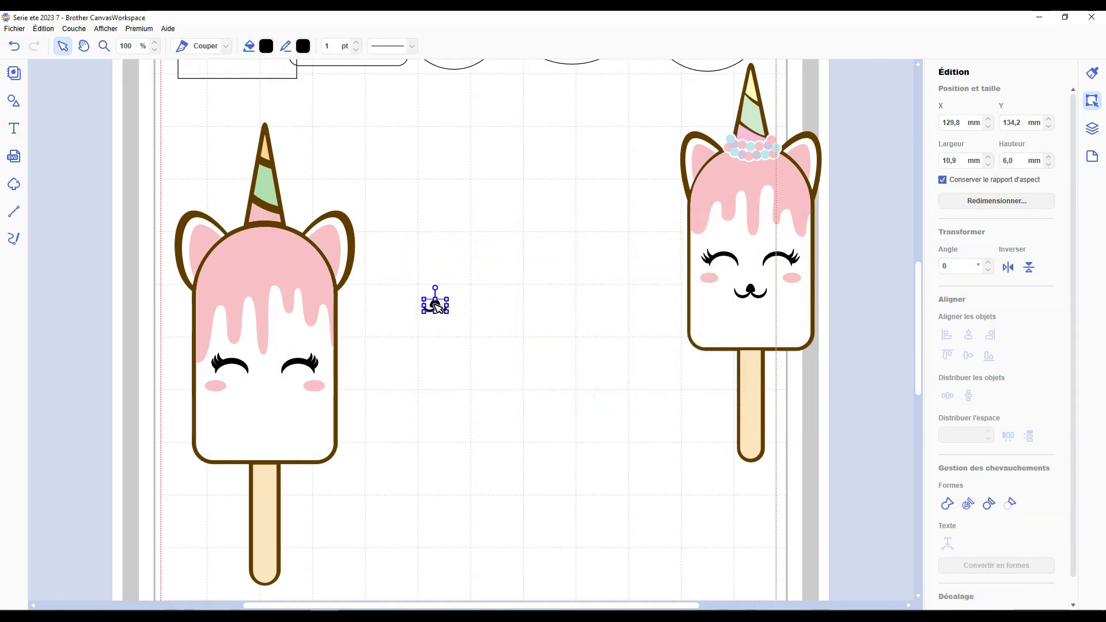
Place the nose and mouth between the cheeks, centred on the ice pop, and move the whole ice pop toward mid-mat.
{"action": "left_click_drag", "start_coordinate": [433, 302], "coordinate": [259, 402]}
{"action": "left_click", "coordinate": [467, 395]}
{"action": "left_click", "coordinate": [378, 396]}
{"action": "left_click_drag", "start_coordinate": [403, 420], "coordinate": [230, 350]}
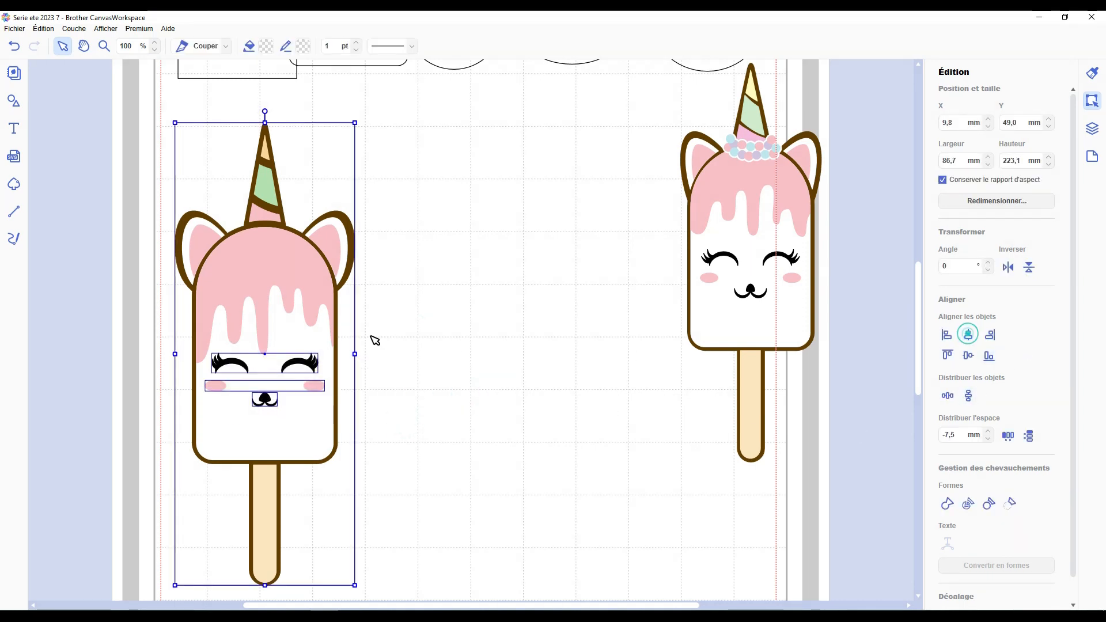
{"action": "left_click_drag", "start_coordinate": [267, 301], "coordinate": [429, 289]}
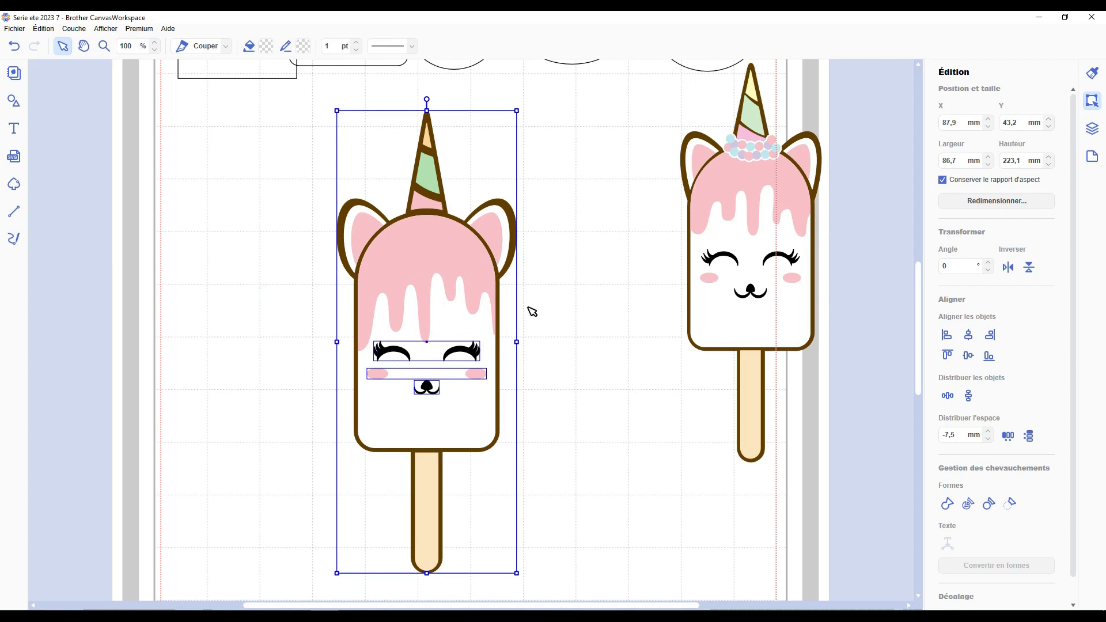
Move the nose-and-mouth shape and the cheeks into the eyes' group, and nest this face group inside the ice pop group.
{"action": "key", "text": "ctrl+g"}
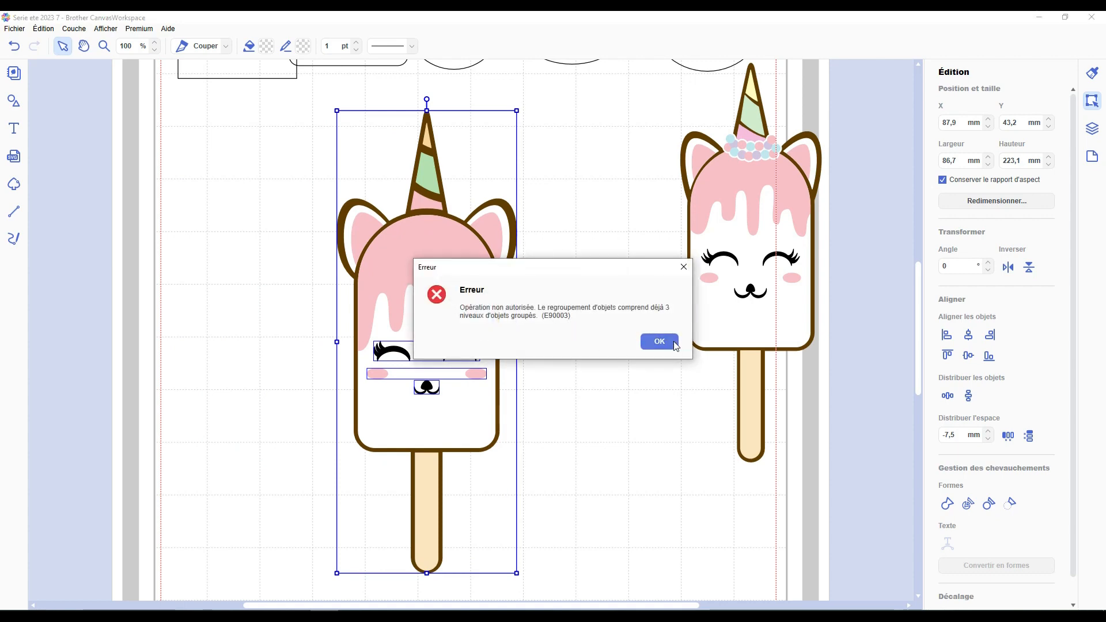
{"action": "left_click", "coordinate": [675, 344]}
{"action": "left_click", "coordinate": [1093, 129]}
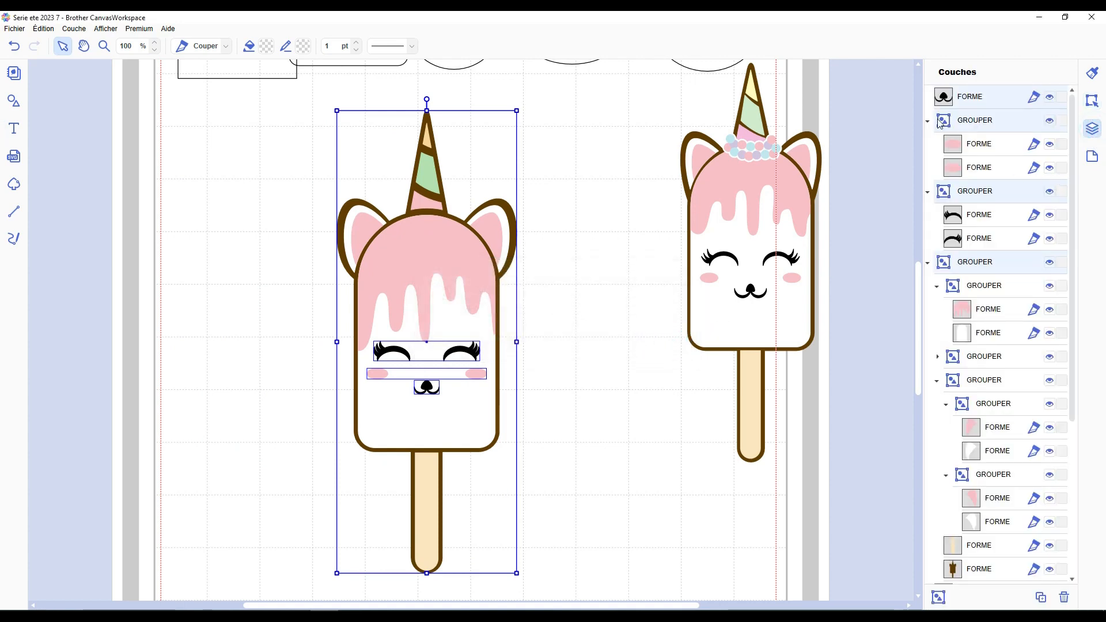
{"action": "left_click", "coordinate": [979, 95]}
{"action": "left_click_drag", "start_coordinate": [979, 95], "coordinate": [966, 210]}
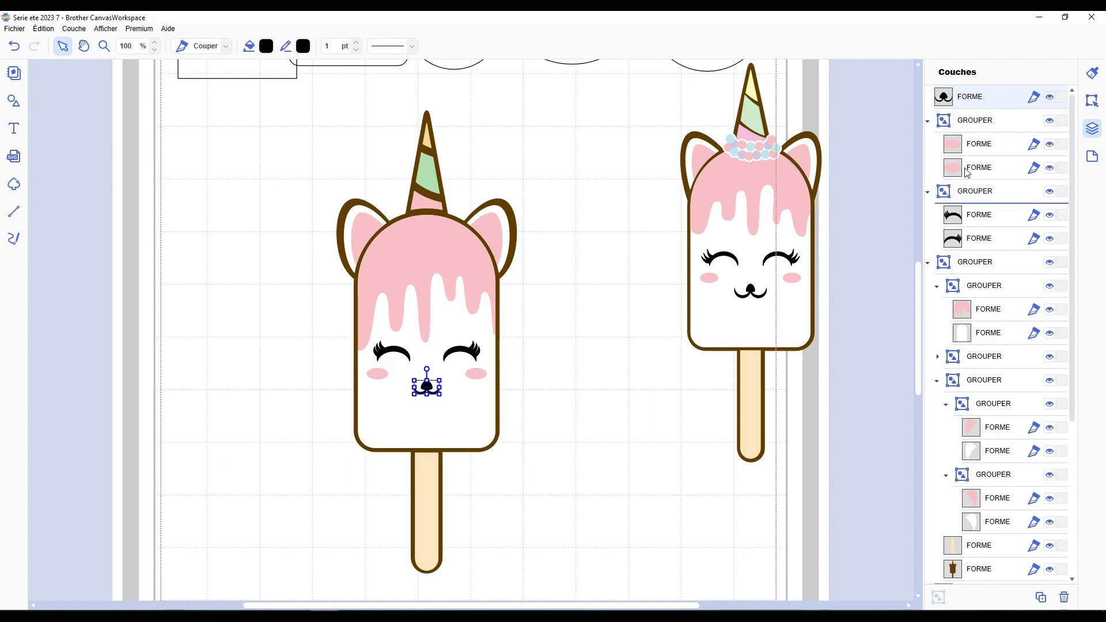
{"action": "left_click_drag", "start_coordinate": [968, 173], "coordinate": [968, 173]}
{"action": "left_click", "coordinate": [968, 145]}
{"action": "left_click_drag", "start_coordinate": [975, 118], "coordinate": [979, 201]}
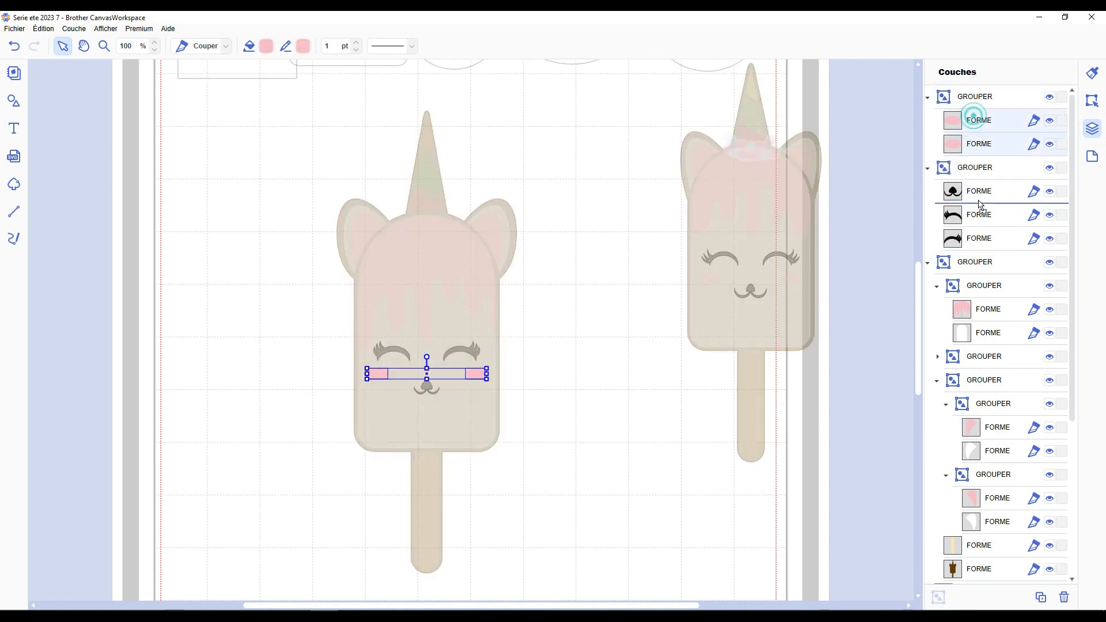
{"action": "left_click_drag", "start_coordinate": [964, 137], "coordinate": [951, 113]}
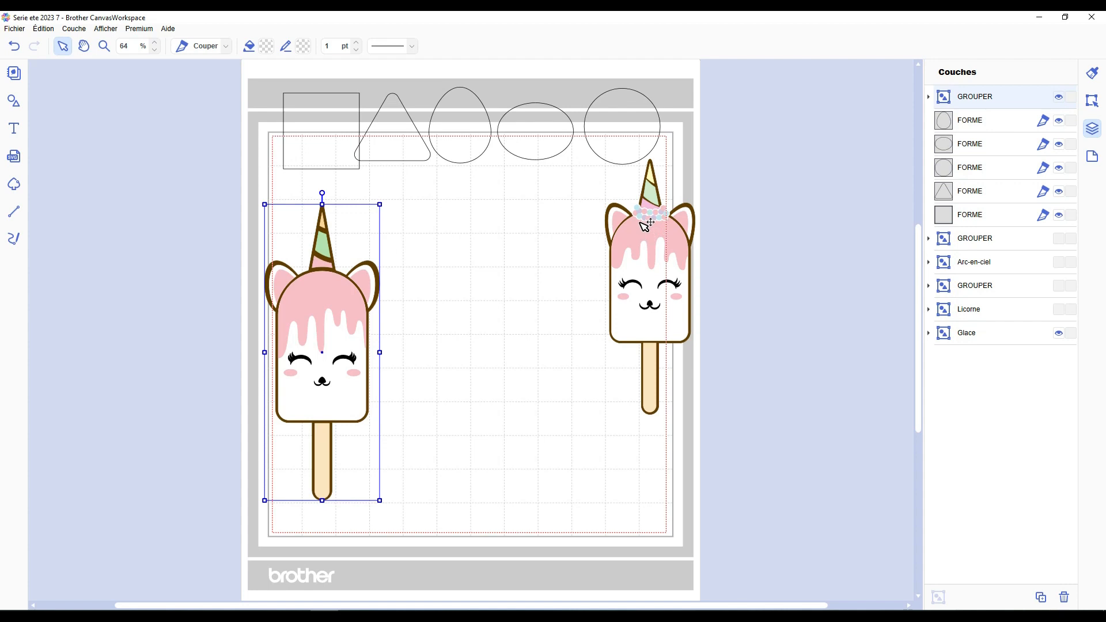
Duplicate the reference circle, shrink the copy to about 10 mm wide, and place it beside the ice pop's left ear.
{"action": "left_click", "coordinate": [626, 121]}
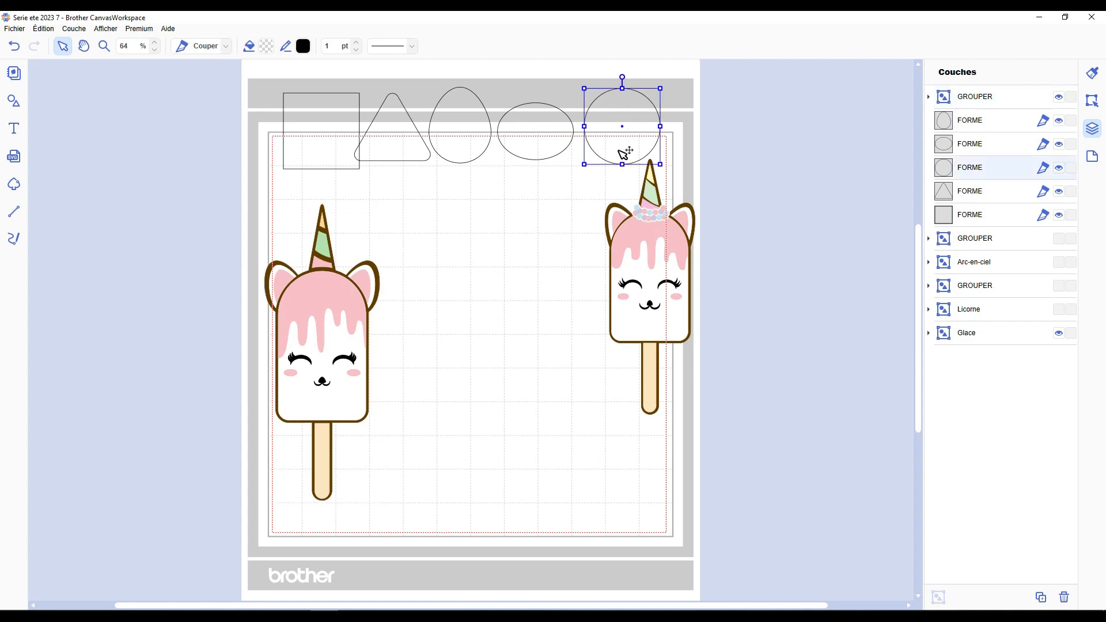
{"action": "key", "text": "ctrl+c"}
{"action": "key", "text": "ctrl+v"}
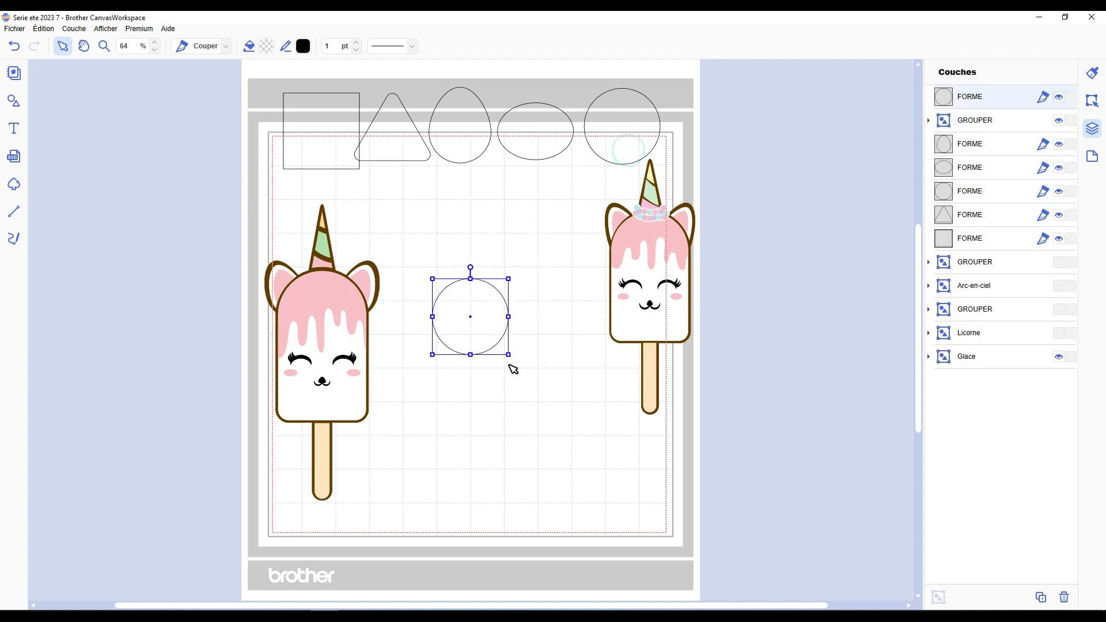
{"action": "left_click_drag", "start_coordinate": [509, 355], "coordinate": [450, 307]}
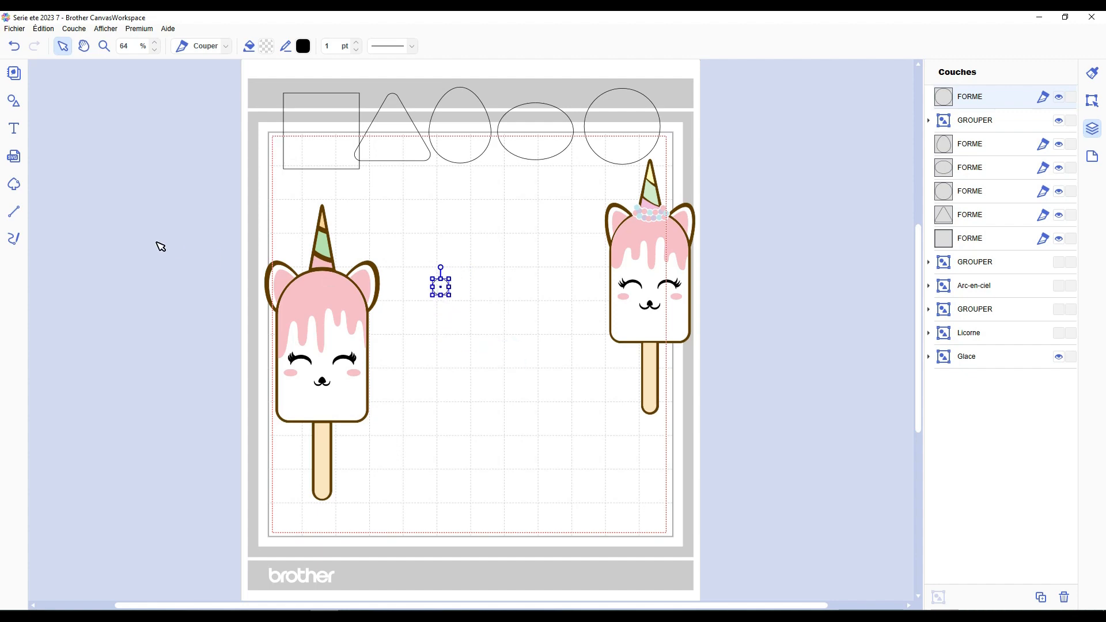
{"action": "scroll", "coordinate": [193, 253], "scroll_direction": "up", "scroll_amount": 5}
{"action": "left_click_drag", "start_coordinate": [127, 256], "coordinate": [574, 306]}
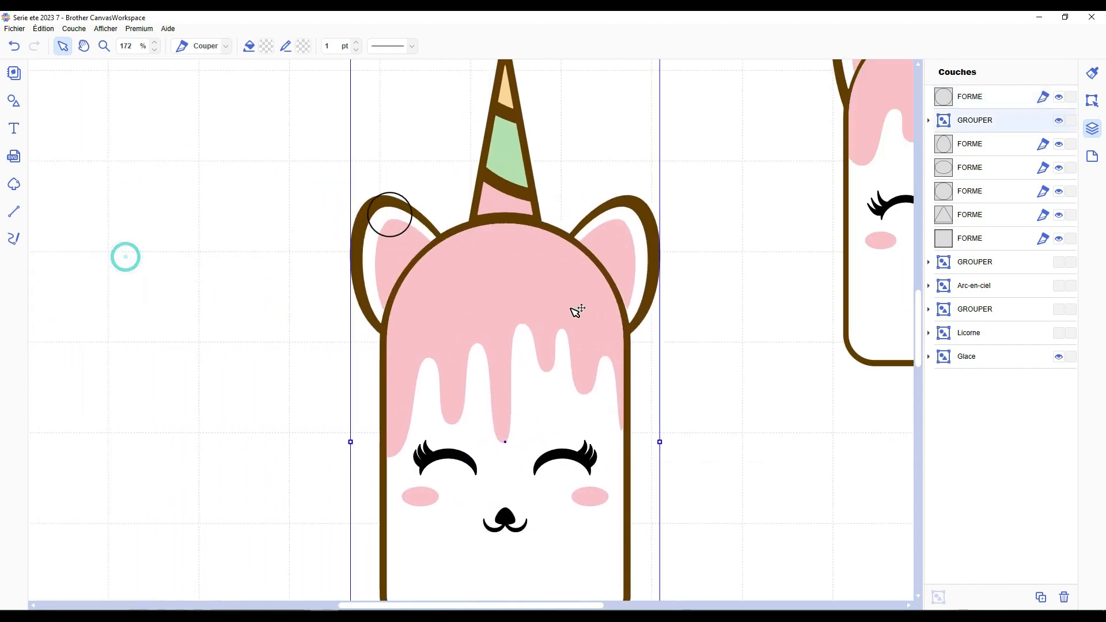
{"action": "left_click_drag", "start_coordinate": [407, 216], "coordinate": [295, 235]}
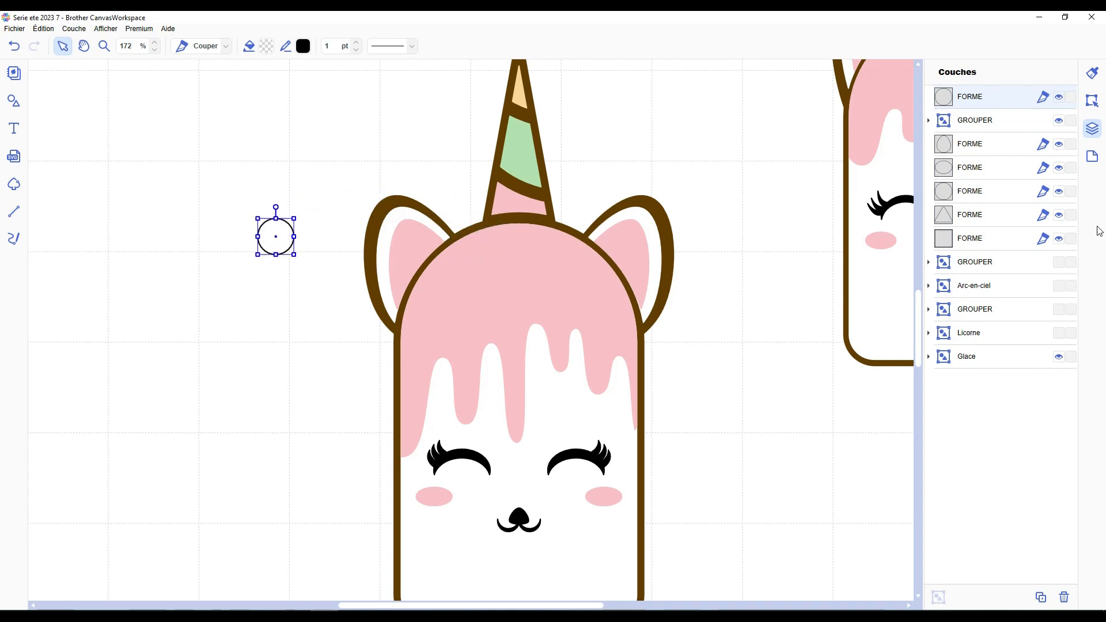
Create a 1 mm inward offset of the small circle with rounded corners, leaving the original line unmodified.
{"action": "left_click", "coordinate": [1093, 100]}
{"action": "scroll", "coordinate": [1012, 456], "scroll_direction": "down", "scroll_amount": 1}
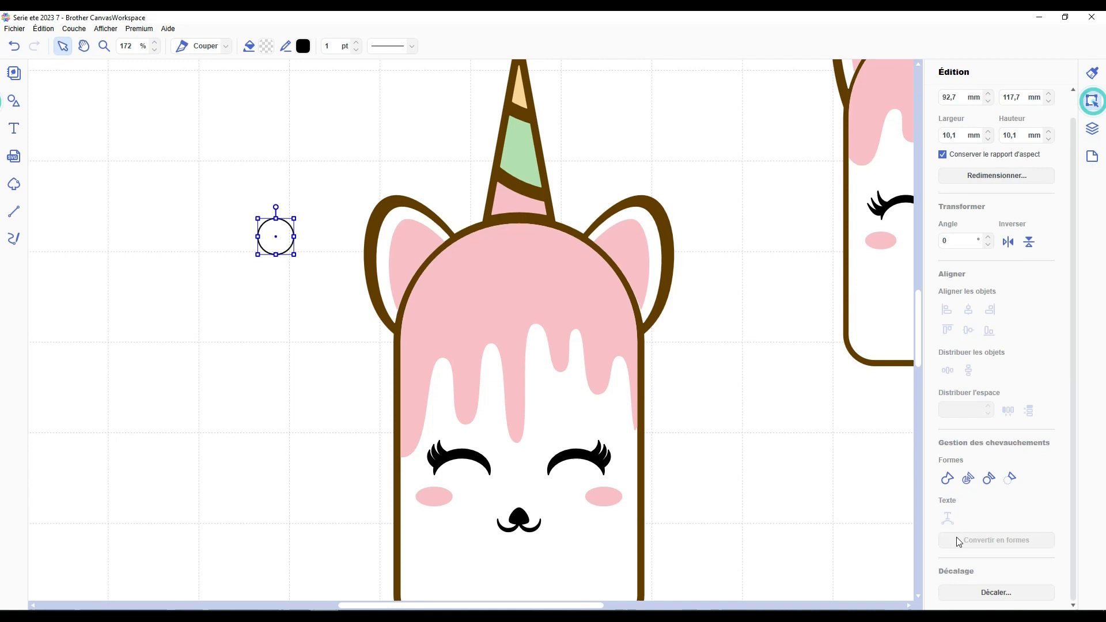
{"action": "left_click", "coordinate": [986, 593]}
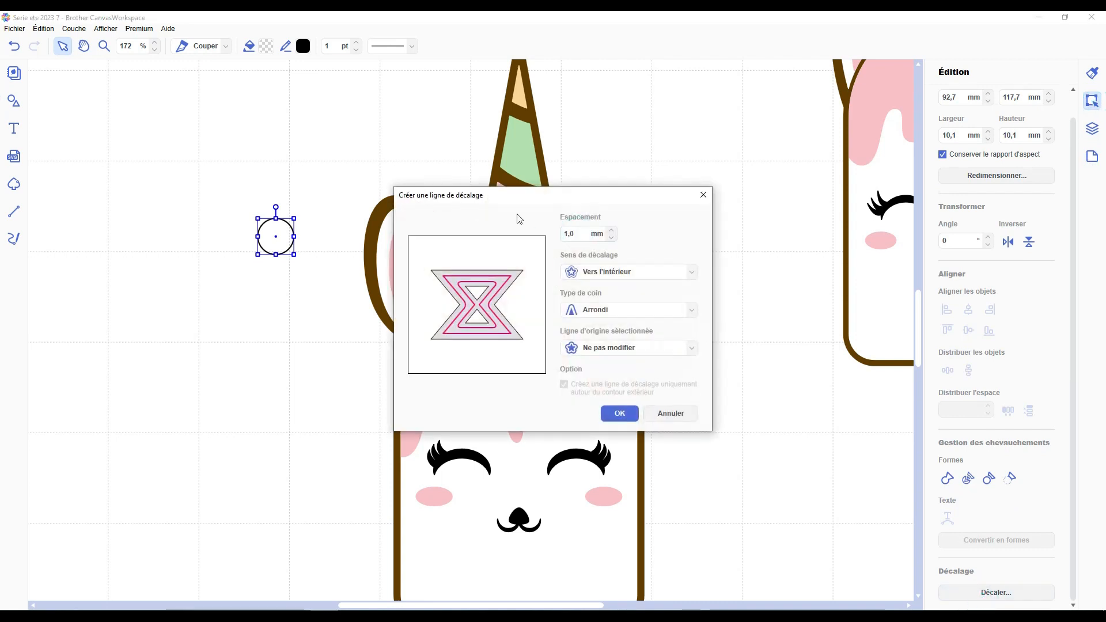
{"action": "left_click", "coordinate": [620, 408]}
Duplicate the pair of concentric circles repeatedly, and arrange the overlapping copies in a two-row garland of eleven rings.
{"action": "left_click_drag", "start_coordinate": [306, 180], "coordinate": [300, 182]}
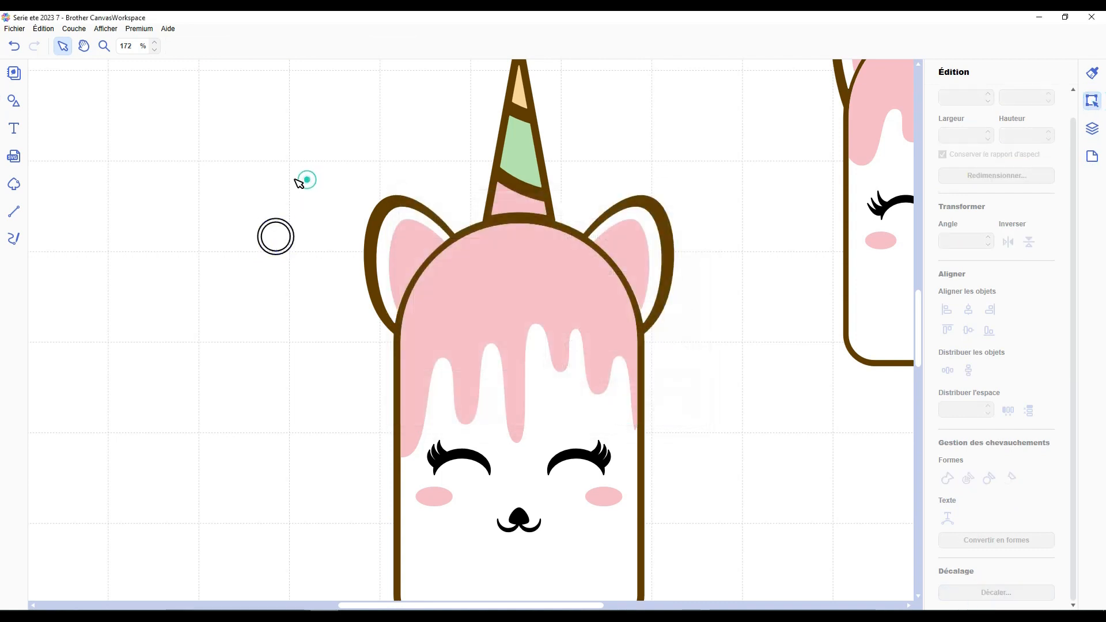
{"action": "left_click_drag", "start_coordinate": [300, 182], "coordinate": [251, 297]}
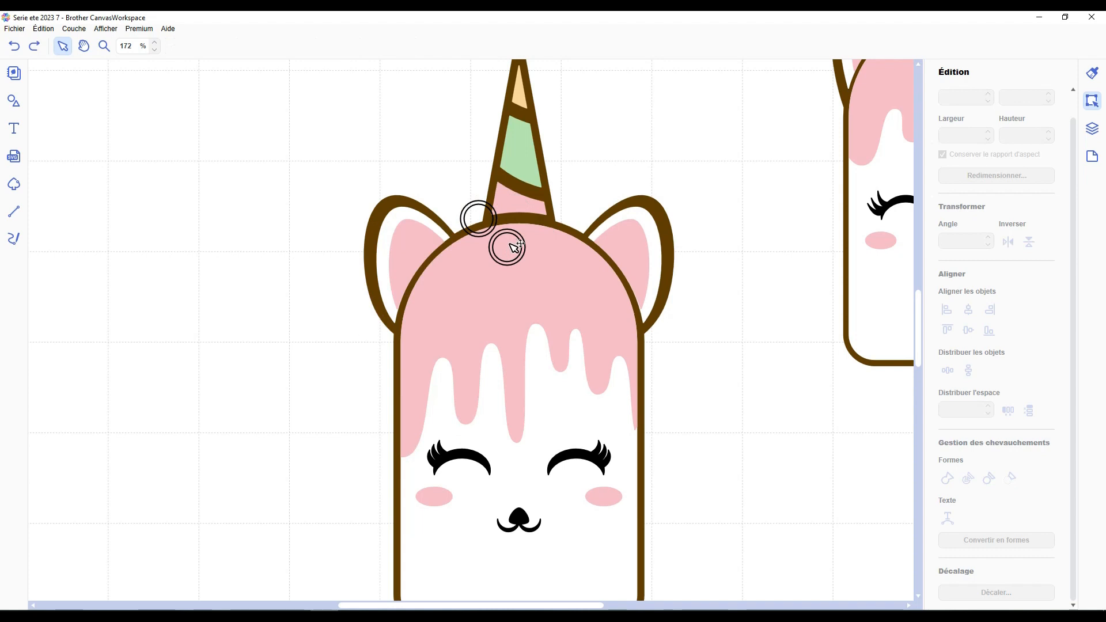
{"action": "left_click_drag", "start_coordinate": [515, 247], "coordinate": [567, 217]}
{"action": "key", "text": "ctrl+d"}
{"action": "key", "text": "ctrl+d"}
{"action": "key", "text": "ctrl+d"}
{"action": "key", "text": "ctrl+d"}
Shrink the whole garland of rings to about 38 mm wide, and move it into the empty space between the two ice pops.
{"action": "left_click_drag", "start_coordinate": [684, 294], "coordinate": [435, 184]}
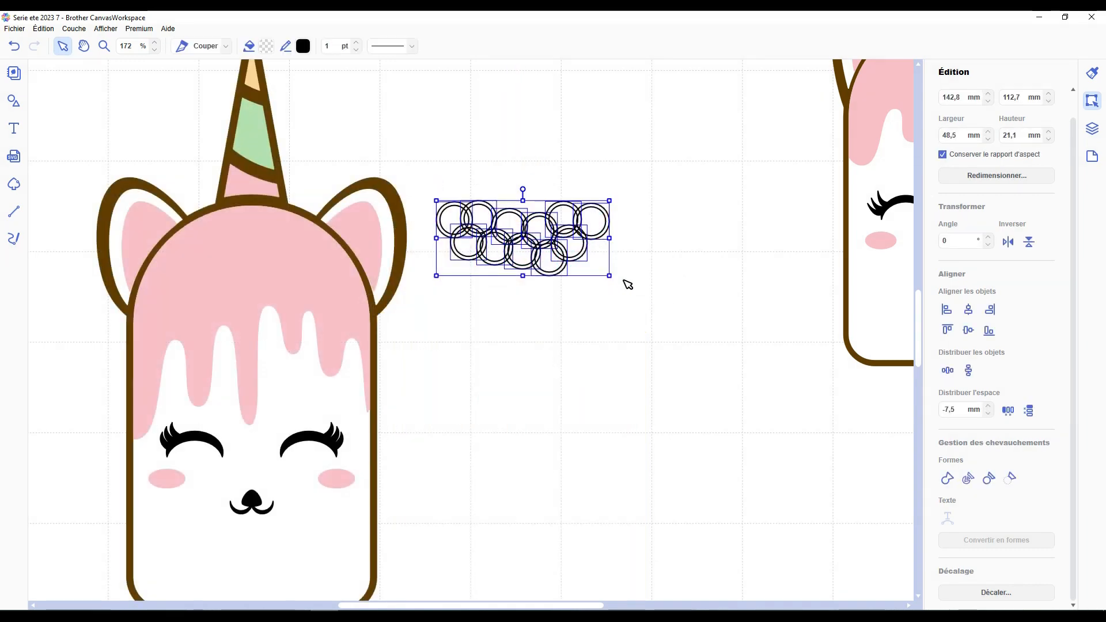
{"action": "left_click_drag", "start_coordinate": [610, 275], "coordinate": [571, 260]}
{"action": "left_click_drag", "start_coordinate": [560, 219], "coordinate": [629, 259]}
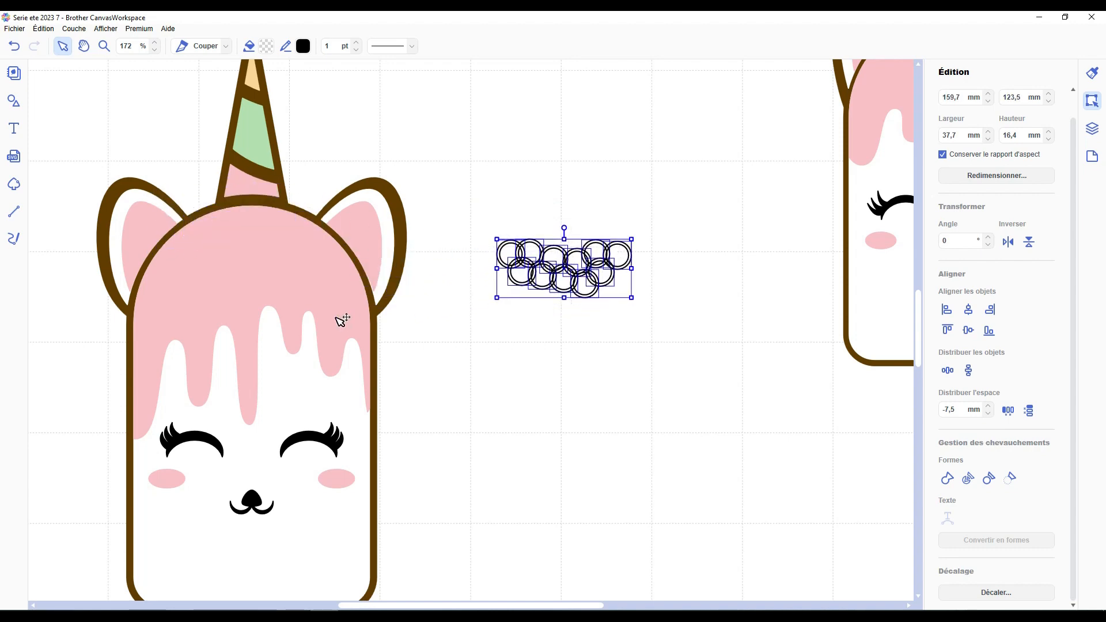
{"action": "left_click", "coordinate": [608, 375]}
{"action": "left_click_drag", "start_coordinate": [686, 196], "coordinate": [473, 336]}
{"action": "left_click", "coordinate": [595, 329]}
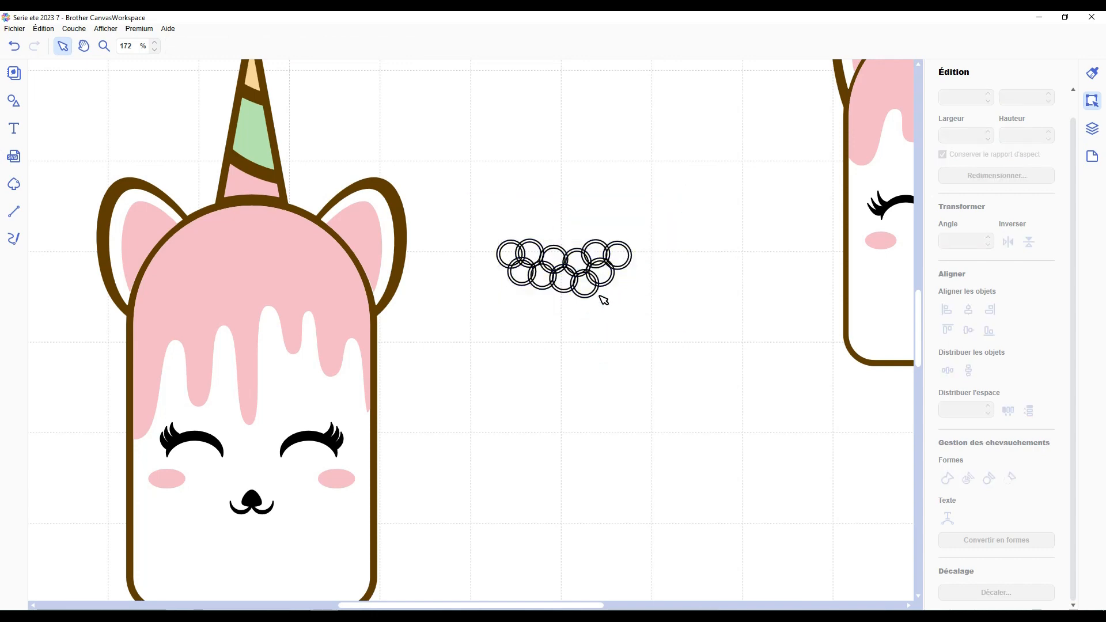
Select the outer circle of every ring in the garland, and merge them into a single scalloped outline.
{"action": "scroll", "coordinate": [676, 278], "scroll_direction": "up", "scroll_amount": 5}
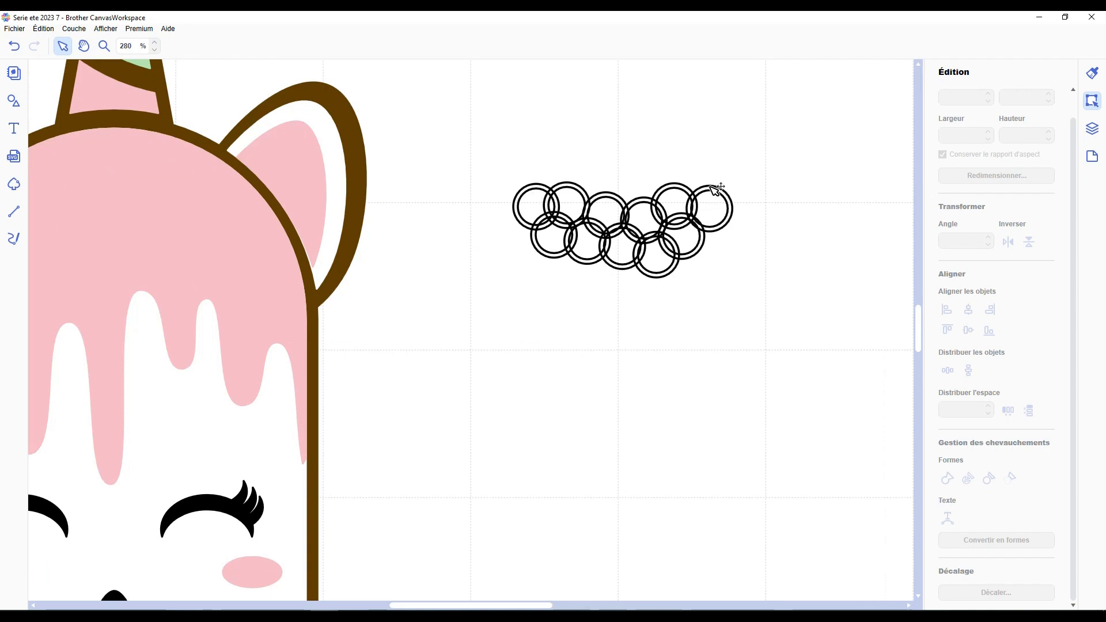
{"action": "left_click", "coordinate": [710, 187]}
{"action": "left_click", "coordinate": [666, 186], "text": "shift"}
{"action": "left_click", "coordinate": [639, 198], "text": "shift"}
{"action": "left_click", "coordinate": [602, 193], "text": "shift"}
{"action": "left_click", "coordinate": [563, 184], "text": "shift"}
{"action": "left_click", "coordinate": [529, 185], "text": "shift"}
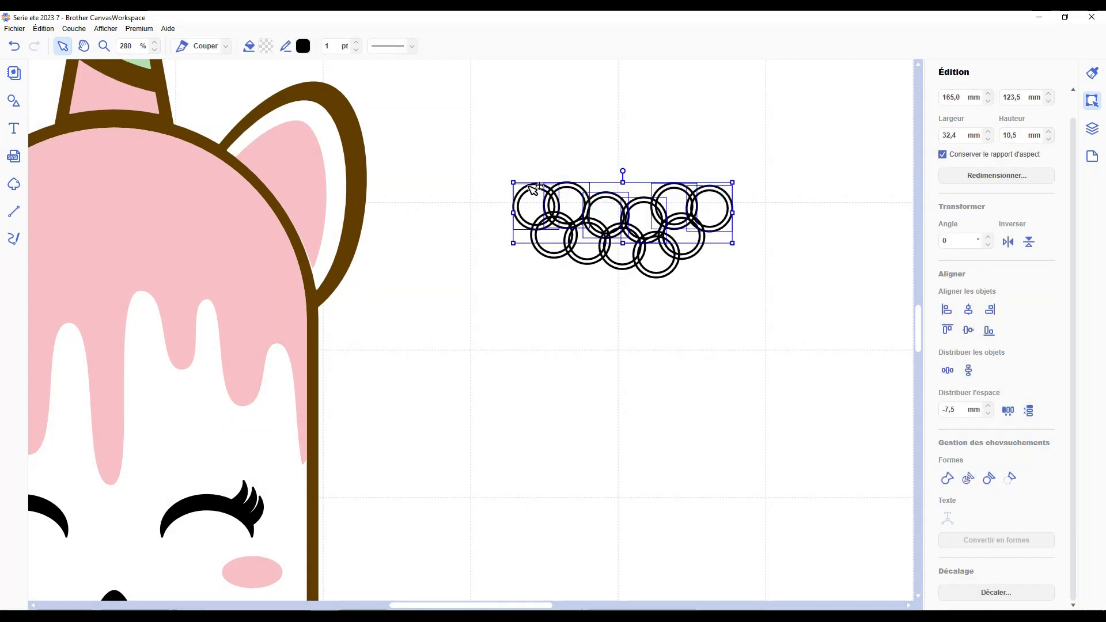
{"action": "left_click", "coordinate": [541, 252], "text": "shift"}
{"action": "left_click", "coordinate": [584, 263], "text": "shift"}
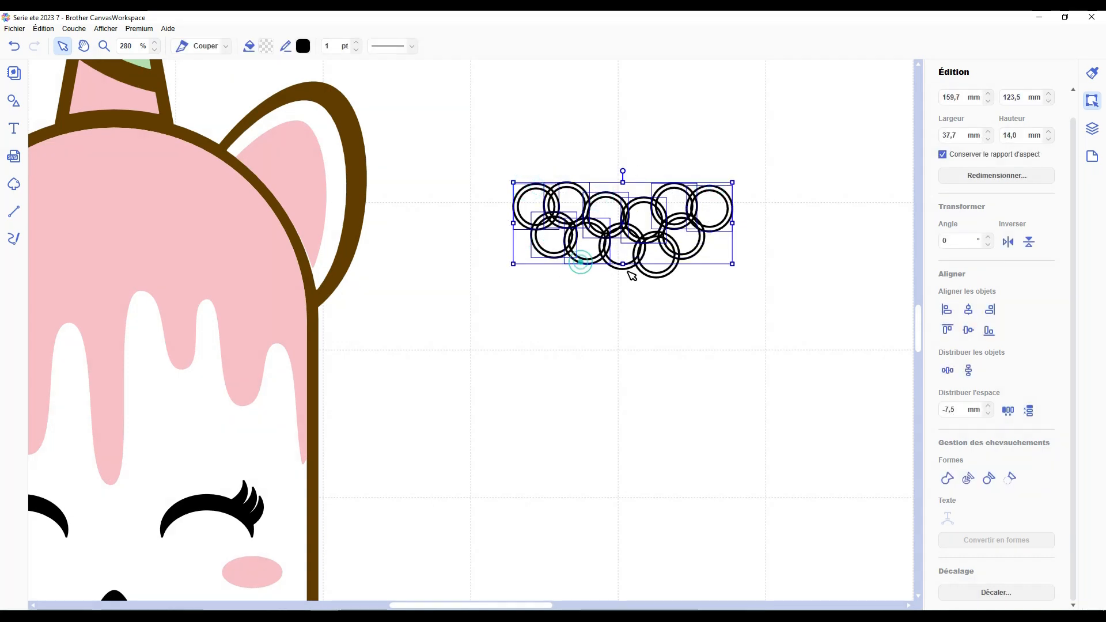
{"action": "left_click", "coordinate": [626, 267], "text": "shift"}
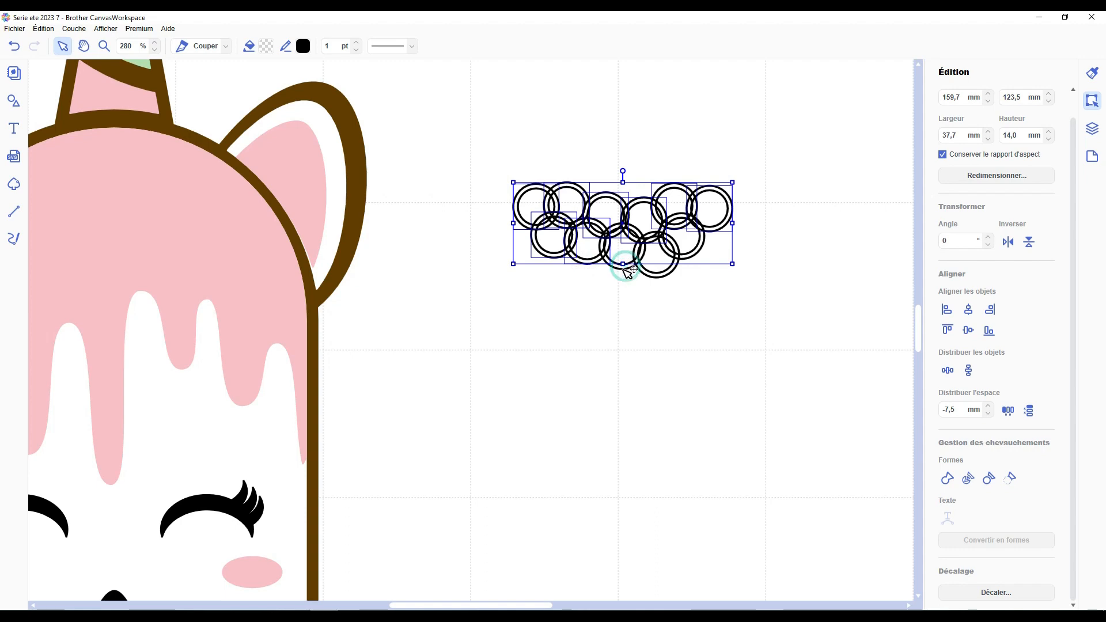
{"action": "left_click", "coordinate": [661, 278], "text": "shift"}
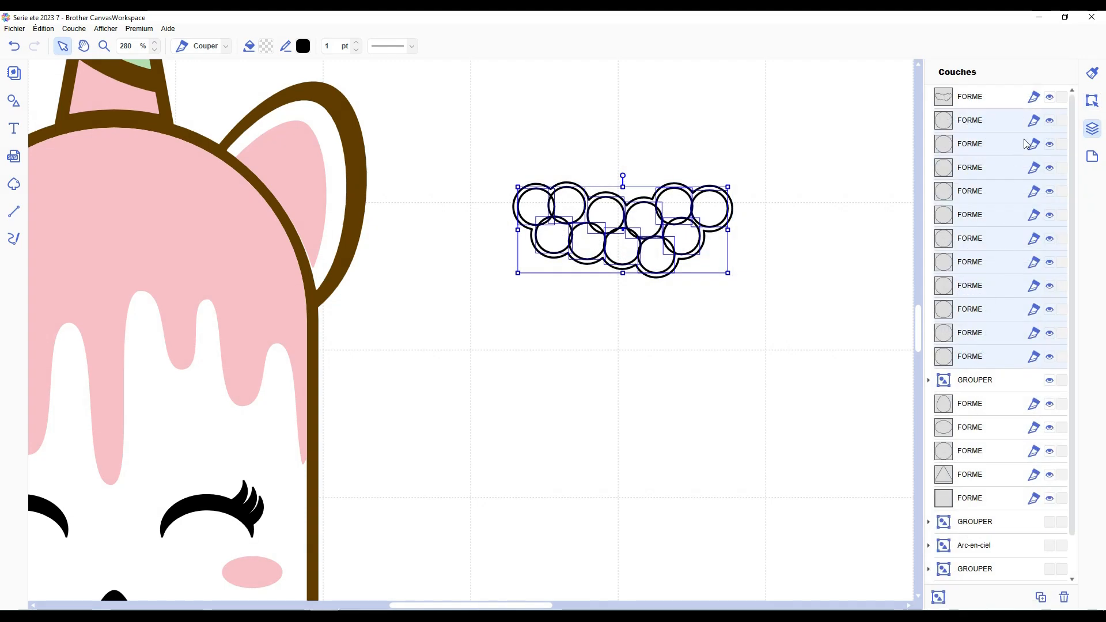
Group the garland's eleven inner circles, and hide and show the group to check the merged outline.
{"action": "key", "text": "ctrl+g"}
{"action": "left_click", "coordinate": [1050, 121]}
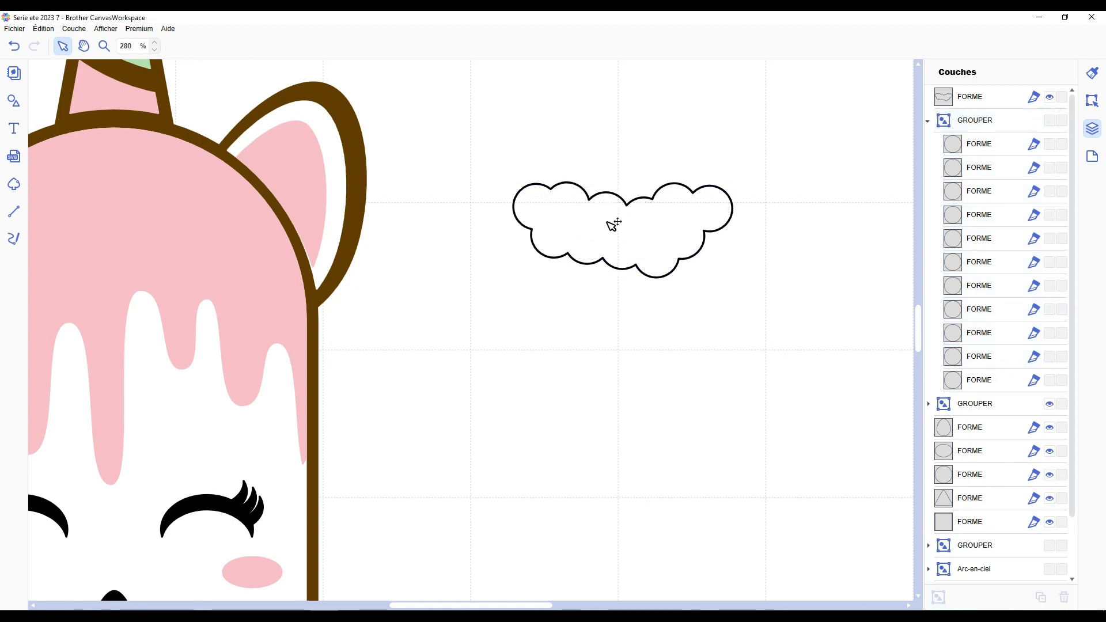
{"action": "left_click", "coordinate": [1051, 122]}
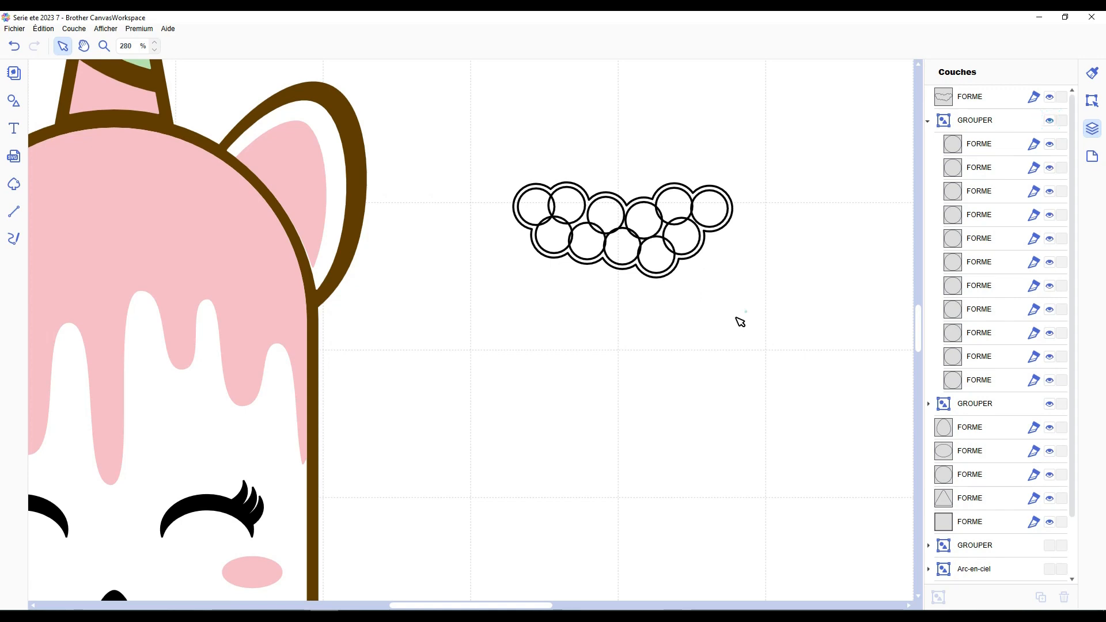
Try the garland over the base of the horn, and move it back beside the ice pop.
{"action": "scroll", "coordinate": [731, 310], "scroll_direction": "down", "scroll_amount": 3}
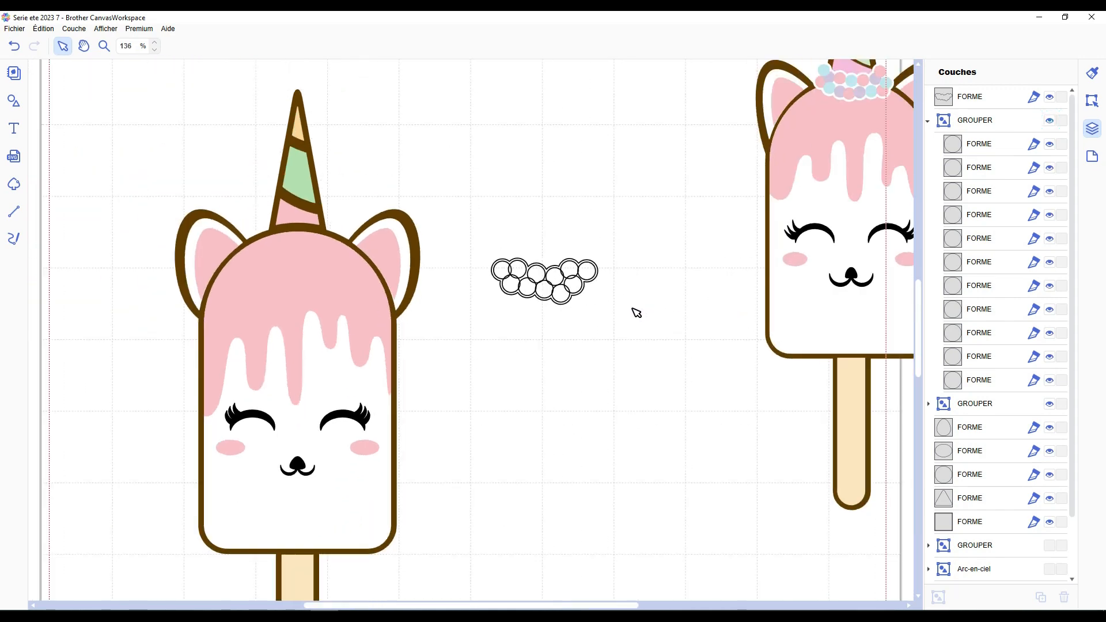
{"action": "left_click_drag", "start_coordinate": [617, 323], "coordinate": [527, 240]}
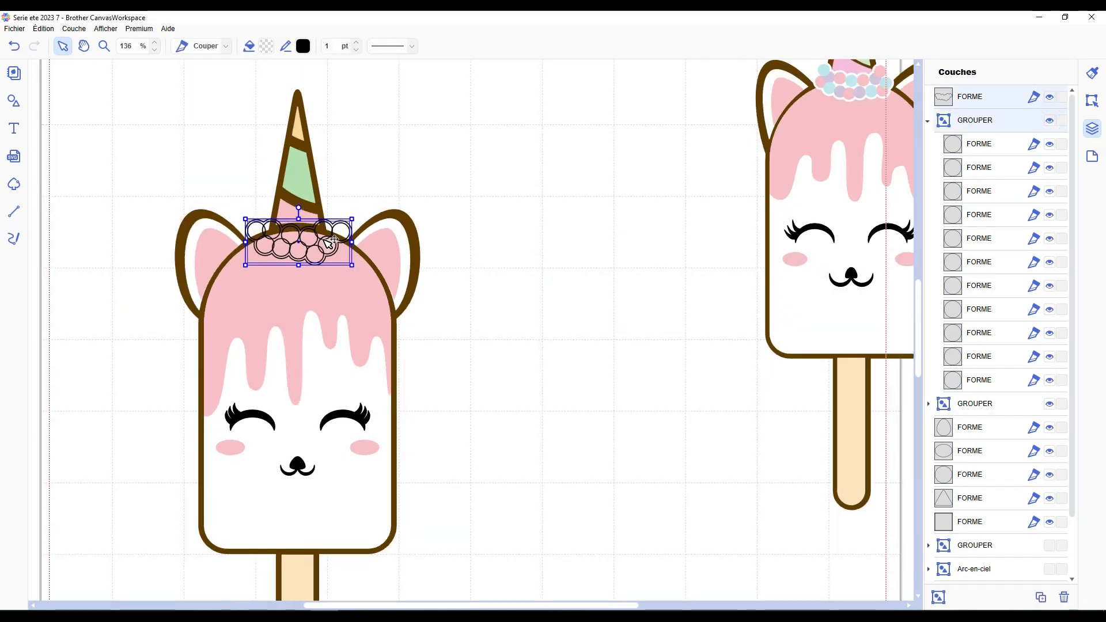
{"action": "left_click_drag", "start_coordinate": [324, 237], "coordinate": [591, 277]}
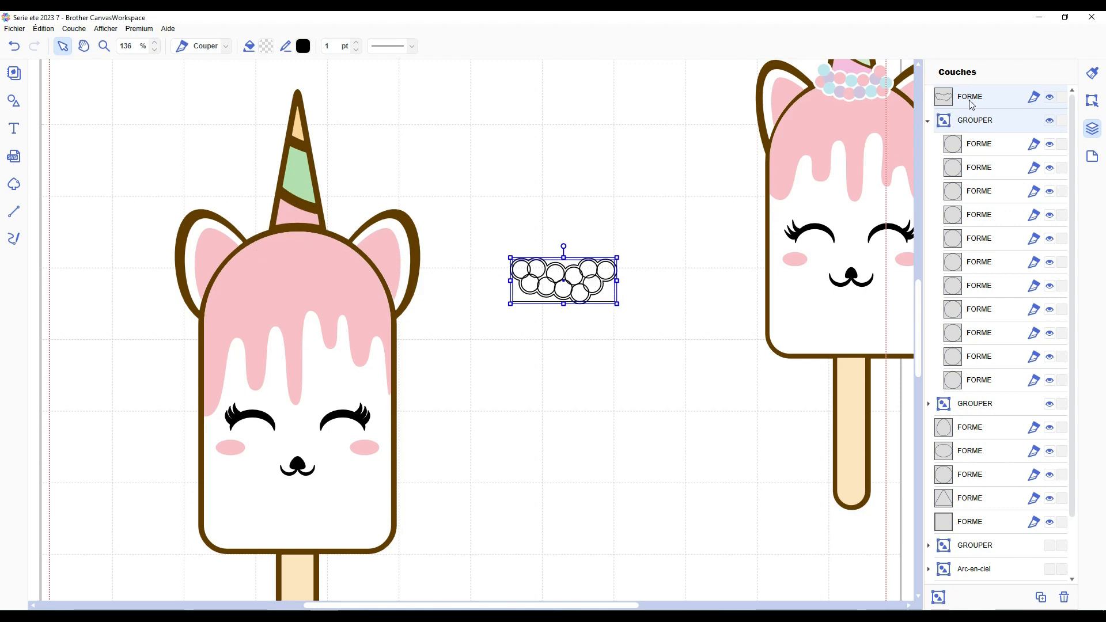
Colour the scalloped outline shape white (#FFFFFF) and the garland's beads pink, light blue and cream.
{"action": "left_click", "coordinate": [266, 46]}
{"action": "left_click", "coordinate": [400, 261]}
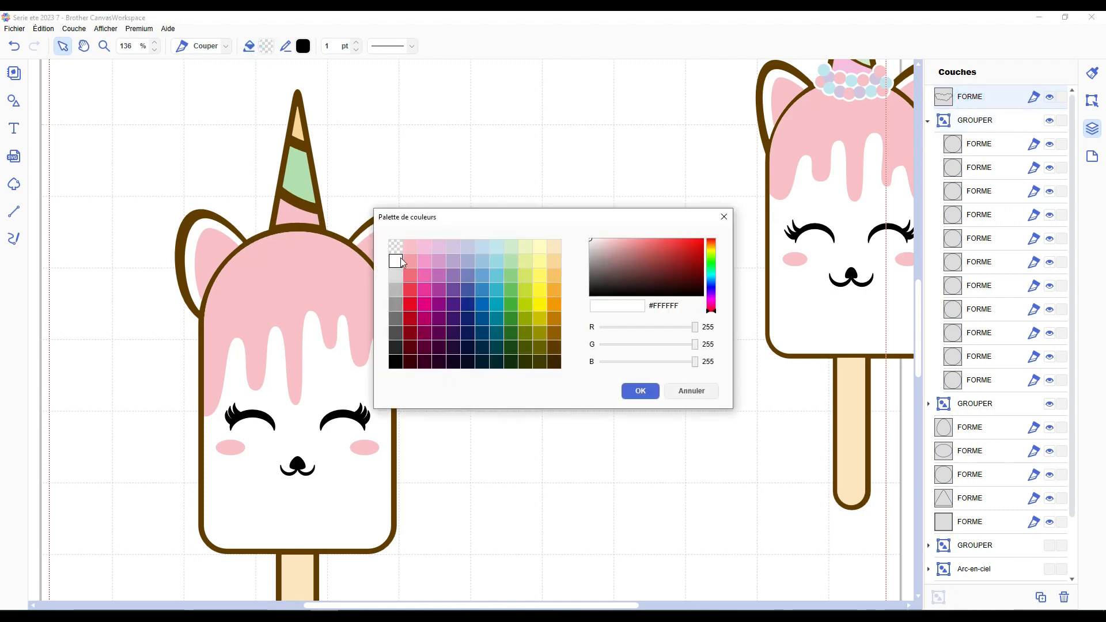
{"action": "left_click", "coordinate": [641, 391]}
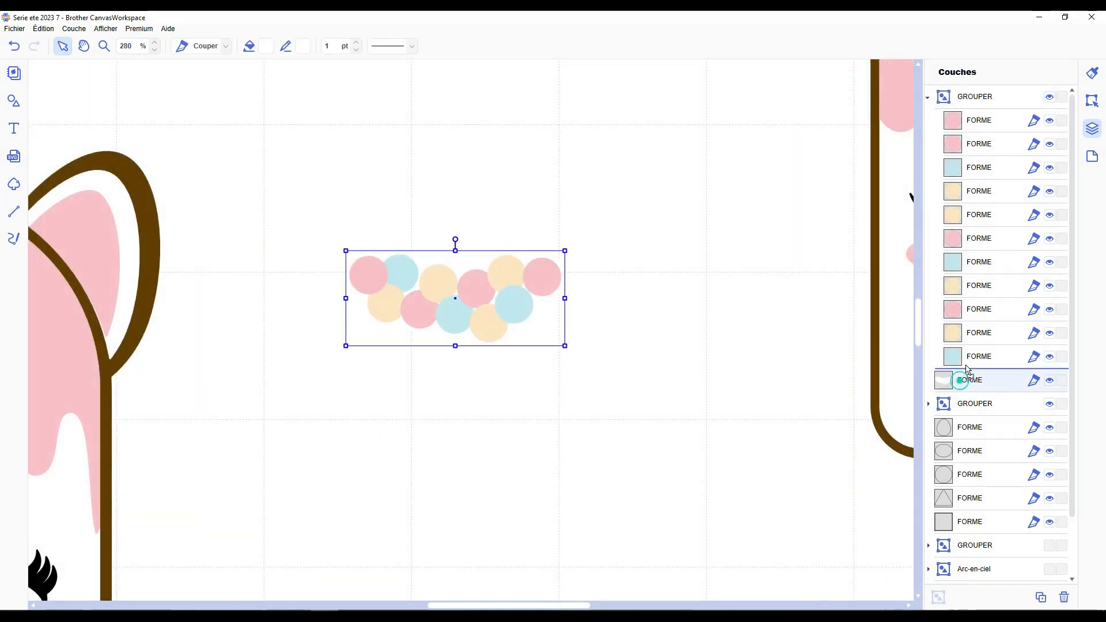
Nest the white scalloped shape beneath the beads inside their group, and place the garland at the base of the horn.
{"action": "left_click", "coordinate": [960, 380]}
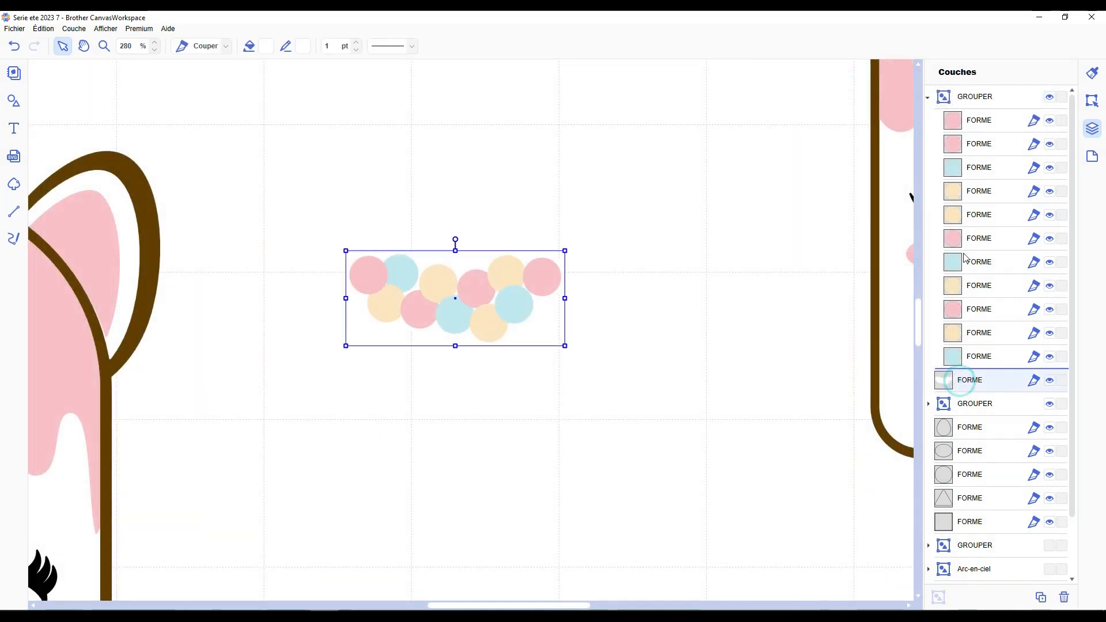
{"action": "left_click", "coordinate": [931, 101]}
{"action": "scroll", "coordinate": [458, 413], "scroll_direction": "down", "scroll_amount": 6}
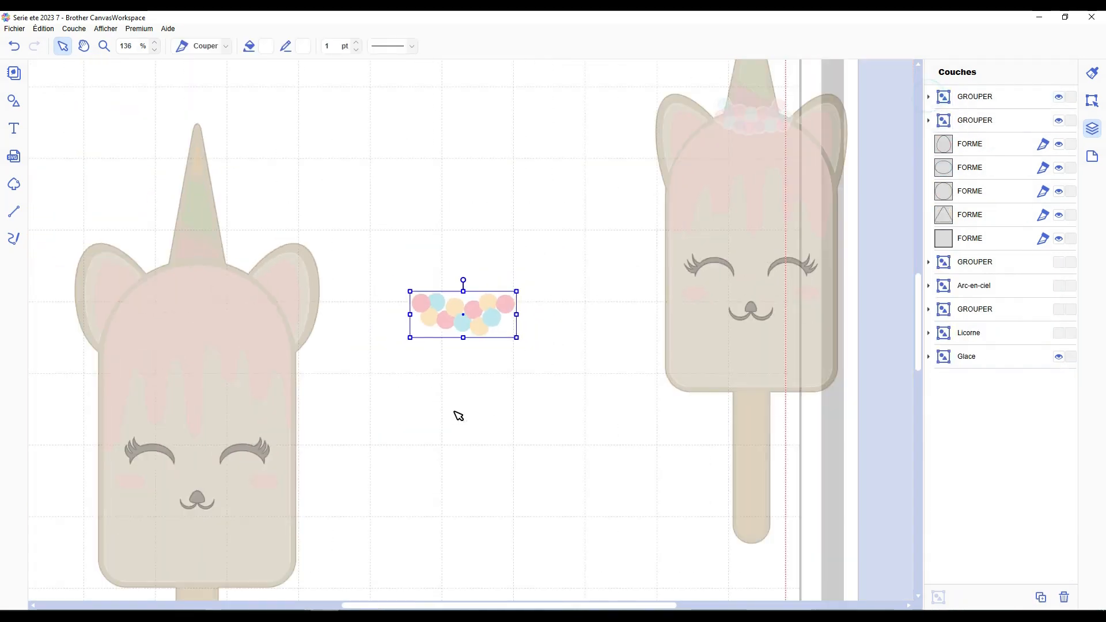
{"action": "left_click", "coordinate": [454, 411]}
{"action": "left_click_drag", "start_coordinate": [483, 328], "coordinate": [321, 302]}
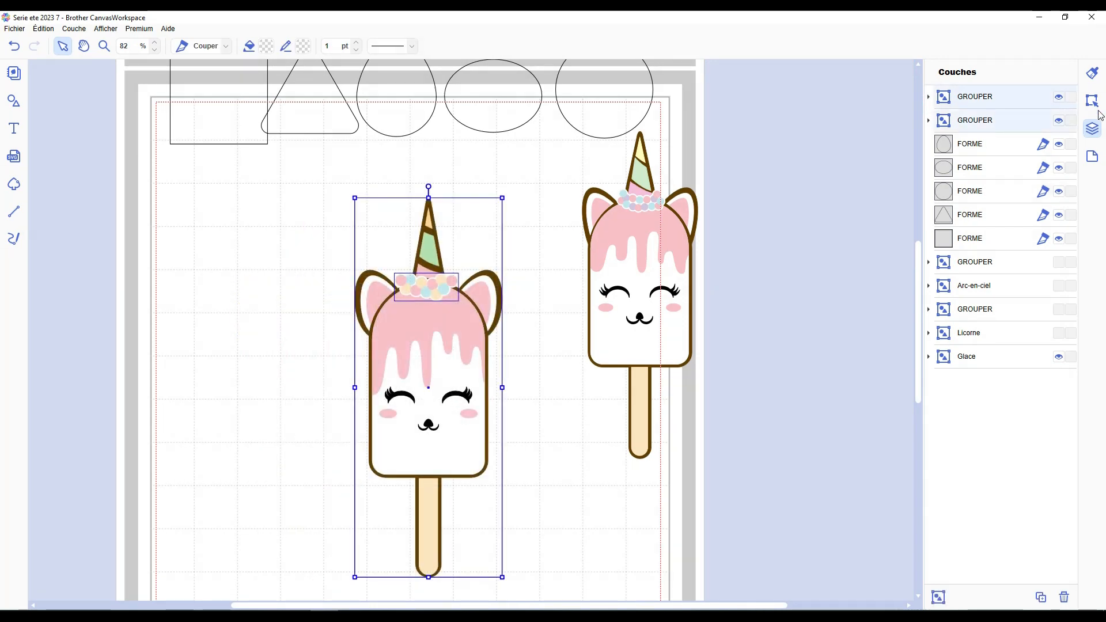
Centre the bead garland horizontally on the ice pop.
{"action": "left_click", "coordinate": [1092, 100]}
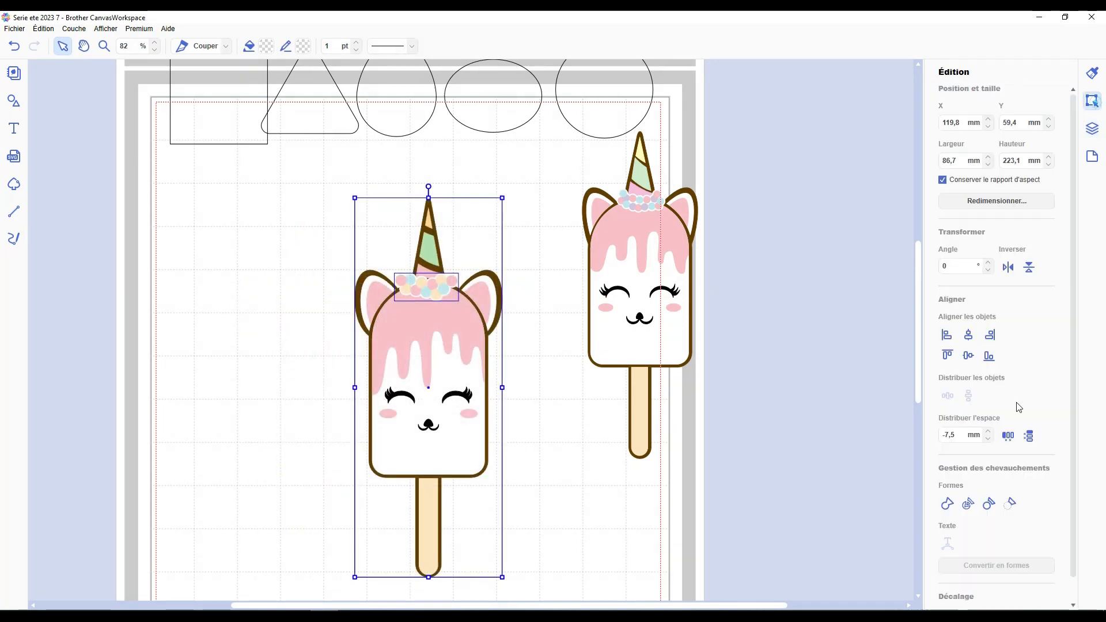
{"action": "left_click", "coordinate": [553, 336]}
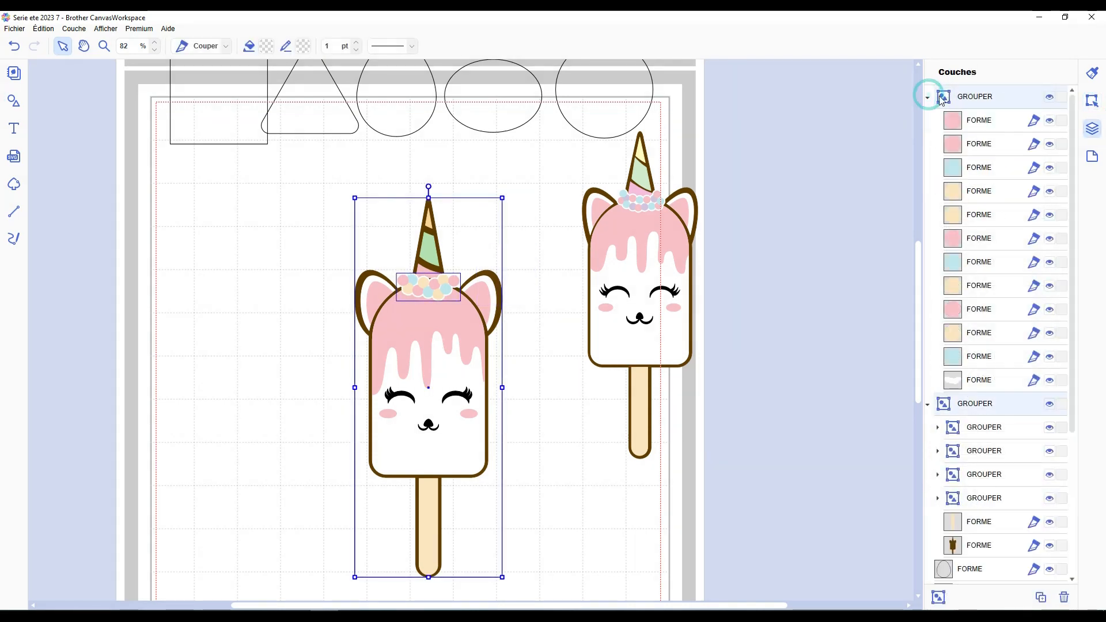
{"action": "left_click", "coordinate": [928, 96]}
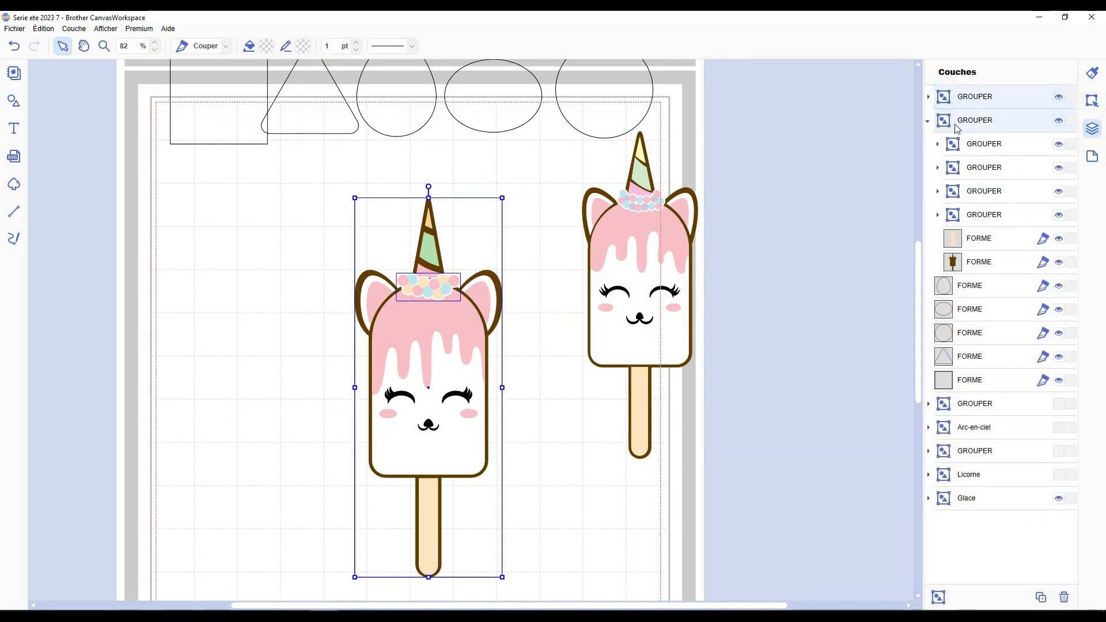